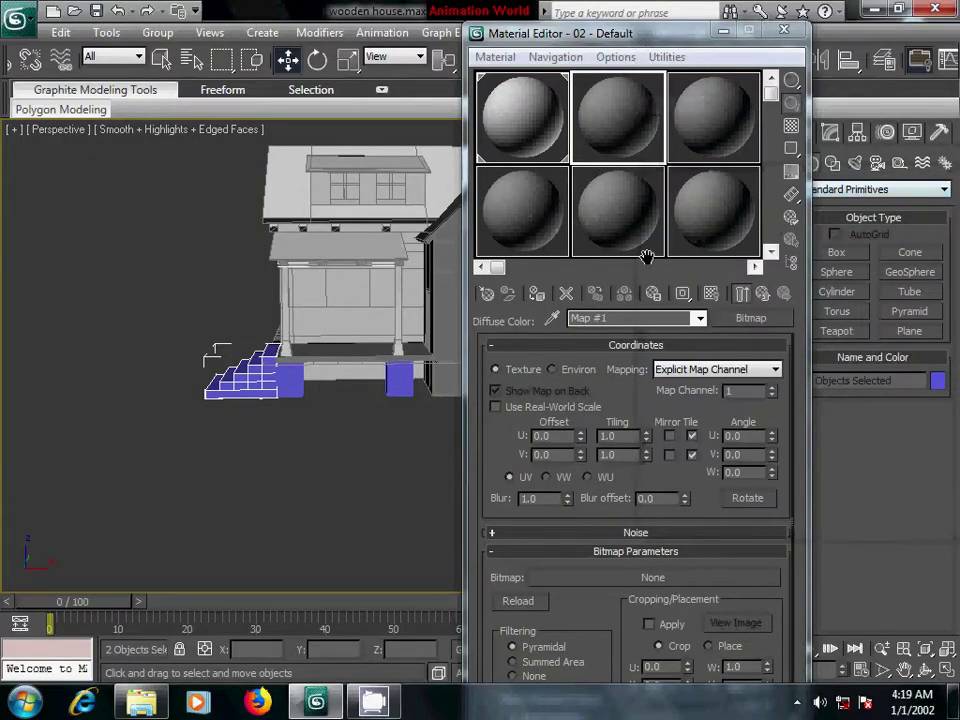
Make the third sample slot, 03 - Default, the active material in the Material Editor
click(703, 128)
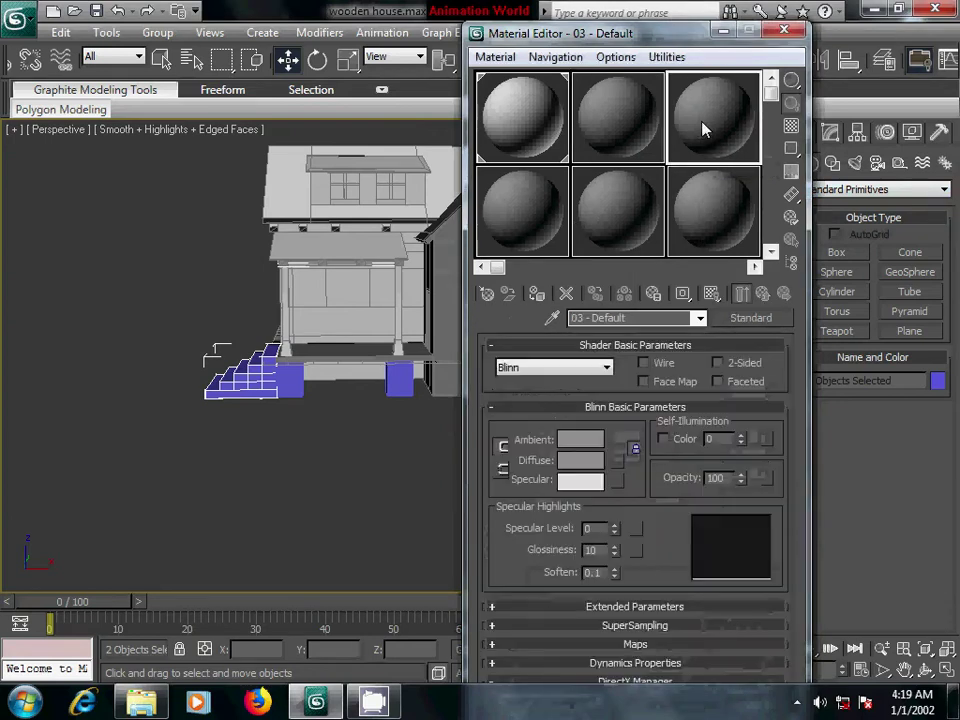
drag(657, 48, 673, 44)
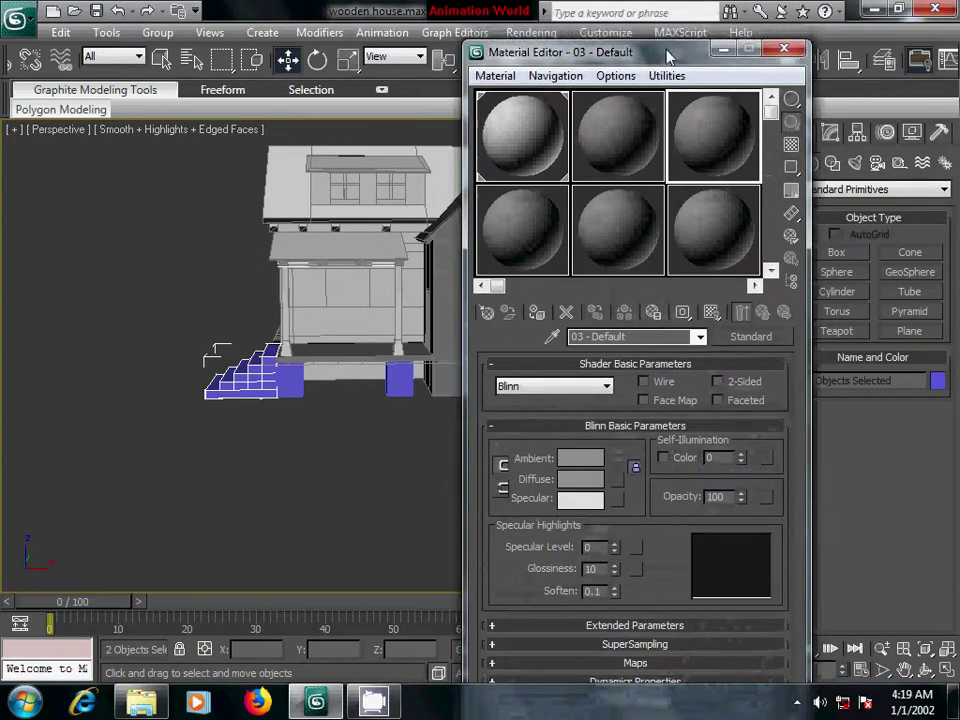
Choose Bitmap for the diffuse map and browse to Animation (G:) > ANIMATION > textures > wood
click(632, 467)
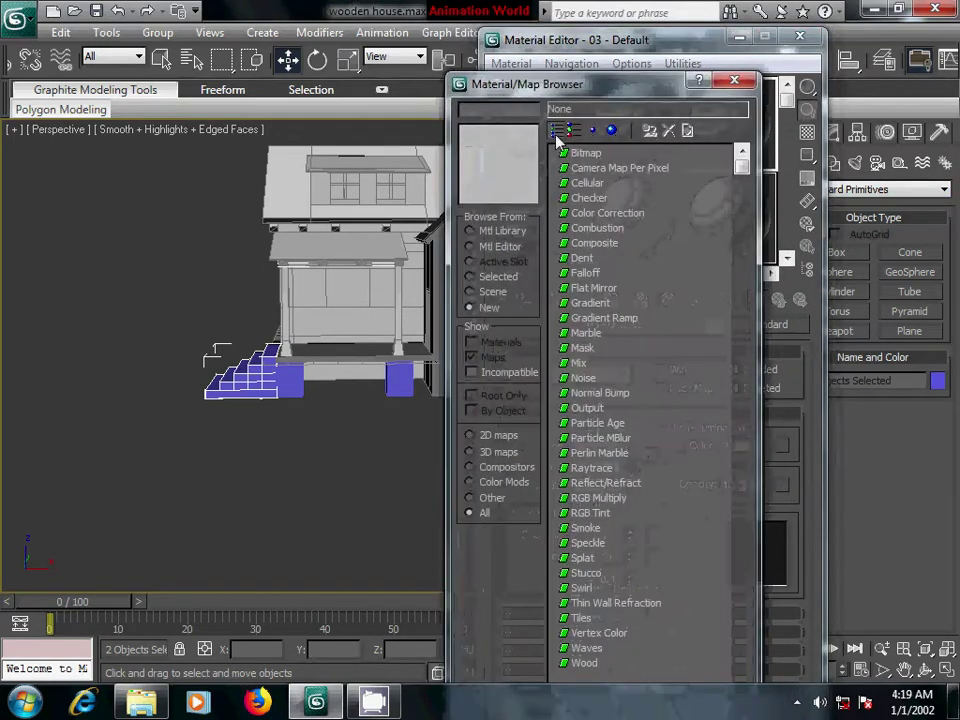
double_click(578, 152)
click(268, 75)
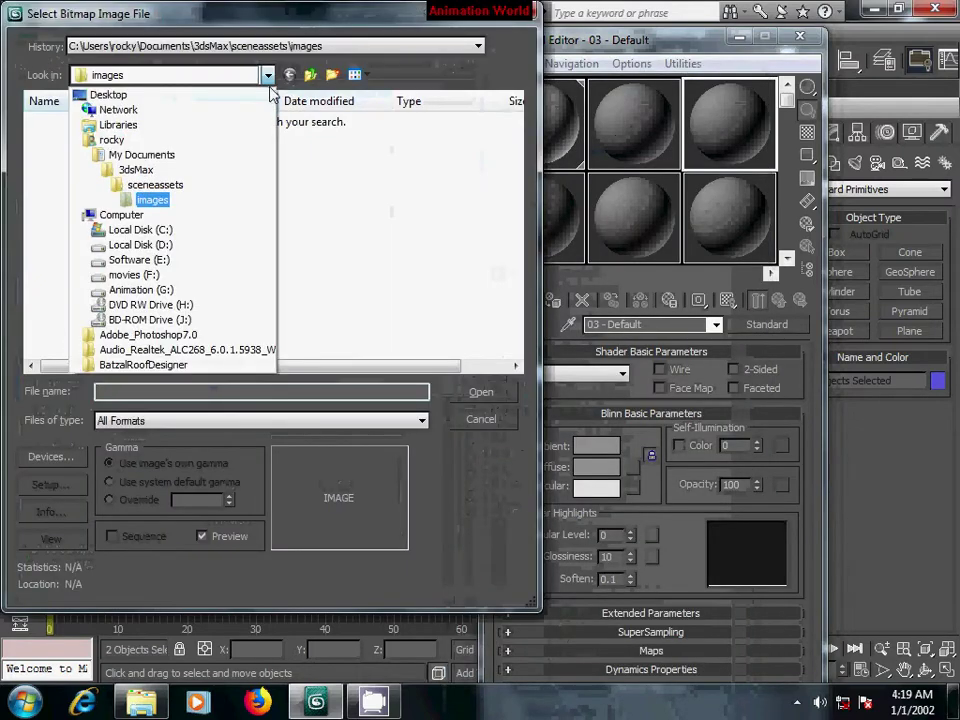
click(230, 290)
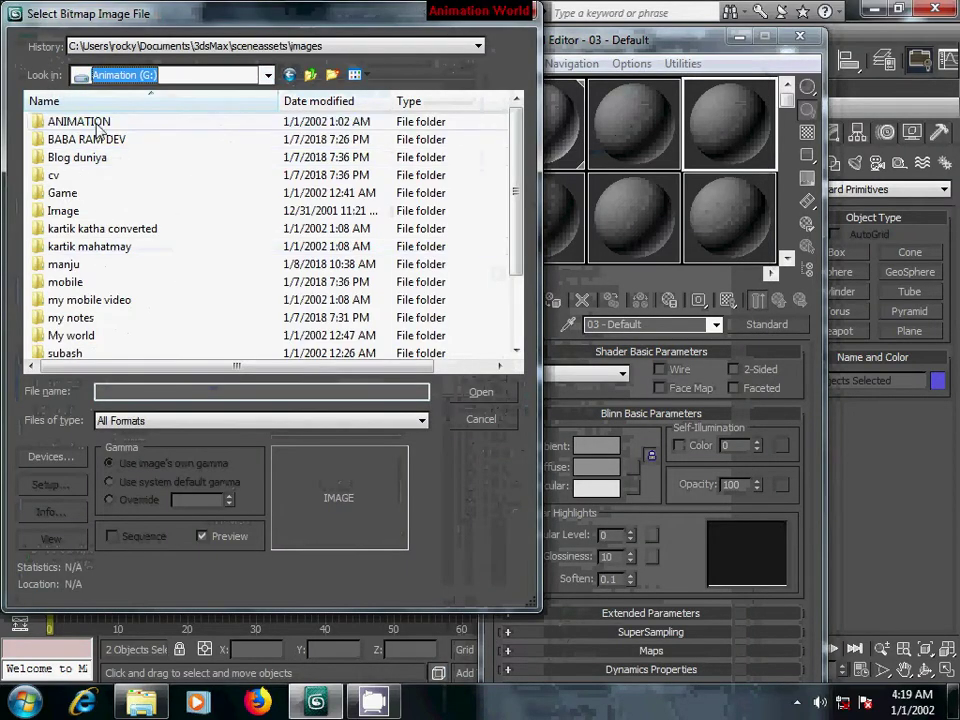
double_click(92, 123)
click(112, 338)
scroll(112, 338, down, 2)
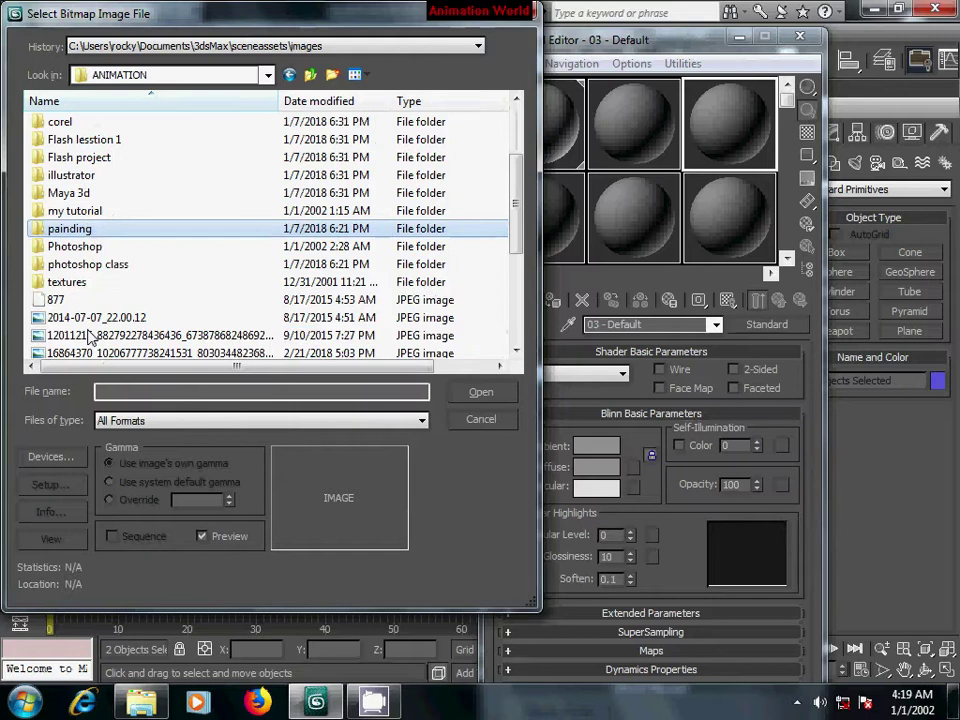
double_click(86, 287)
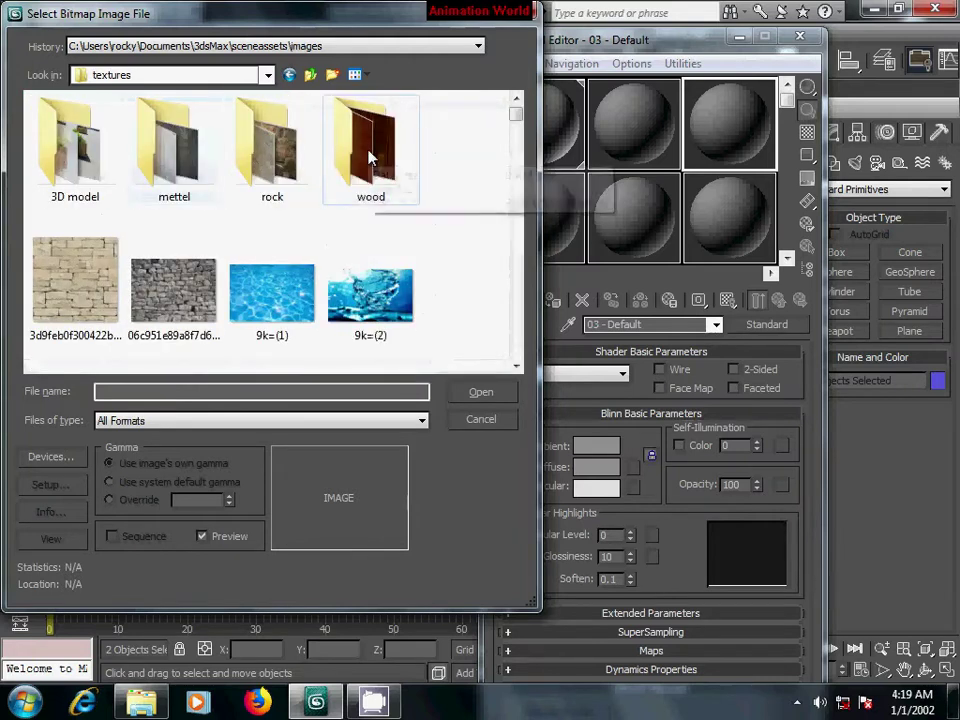
double_click(369, 158)
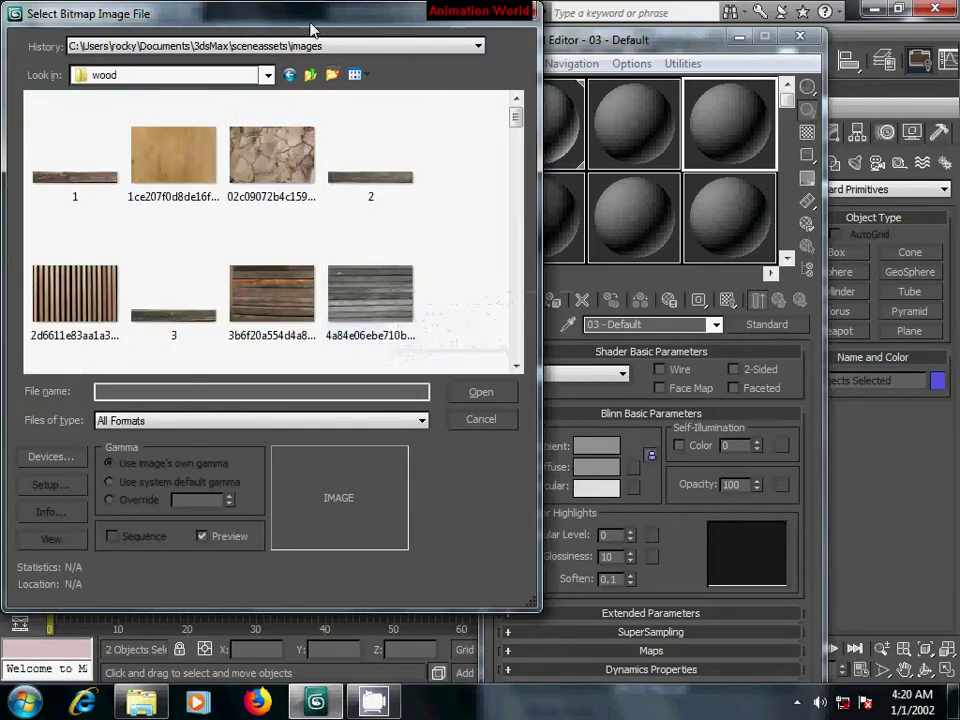
Load the grey weathered wood image 5c39d8294a09032acf7a32d41e703da8.jpg as the diffuse bitmap
drag(308, 14, 434, 14)
drag(644, 124, 644, 133)
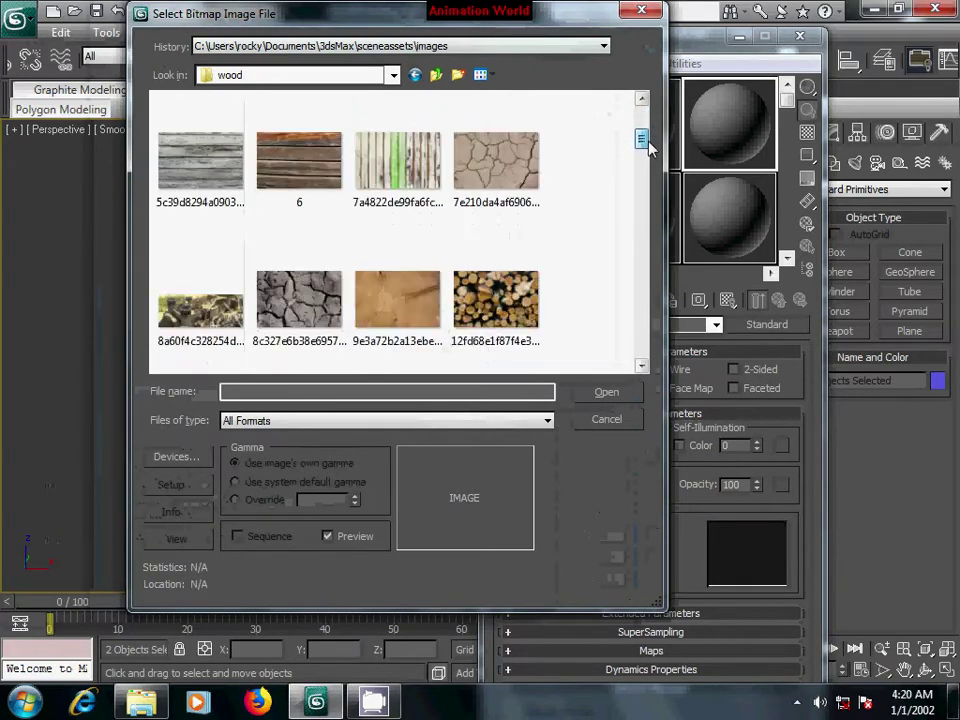
mouse_move(645, 133)
mouse_down()
mouse_move(667, 220)
mouse_move(677, 354)
mouse_move(673, 175)
mouse_move(657, 118)
mouse_move(644, 145)
mouse_up()
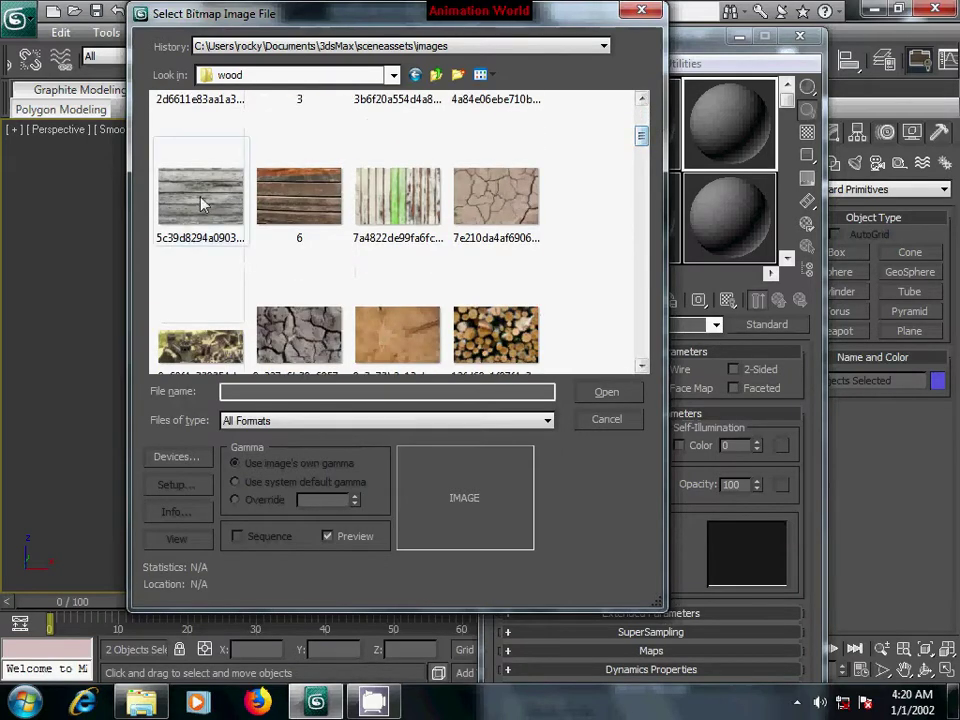
click(200, 195)
click(607, 392)
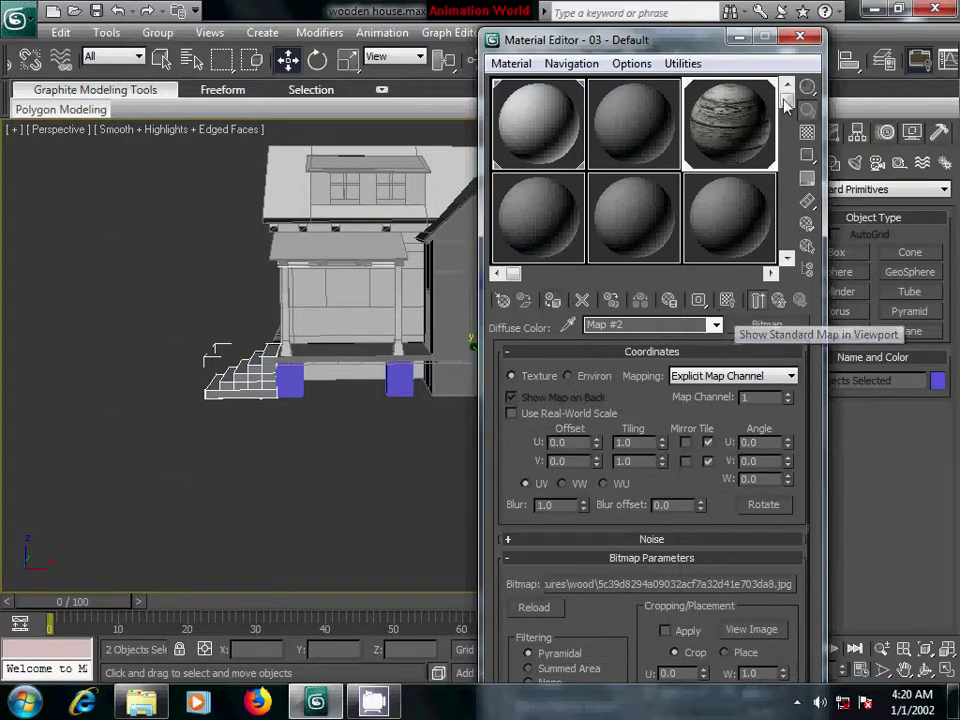
Turn on Show Standard Map in Viewport so the weathered wood appears on the front stairs
click(800, 38)
mouse_move(530, 483)
alt+middle_down()
mouse_move(369, 456)
mouse_move(409, 435)
mouse_move(428, 261)
mouse_move(476, 354)
mouse_move(386, 399)
alt+middle_up()
scroll(409, 435, up, 2)
scroll(410, 435, up, 4)
alt+middle_drag(288, 390, 460, 406)
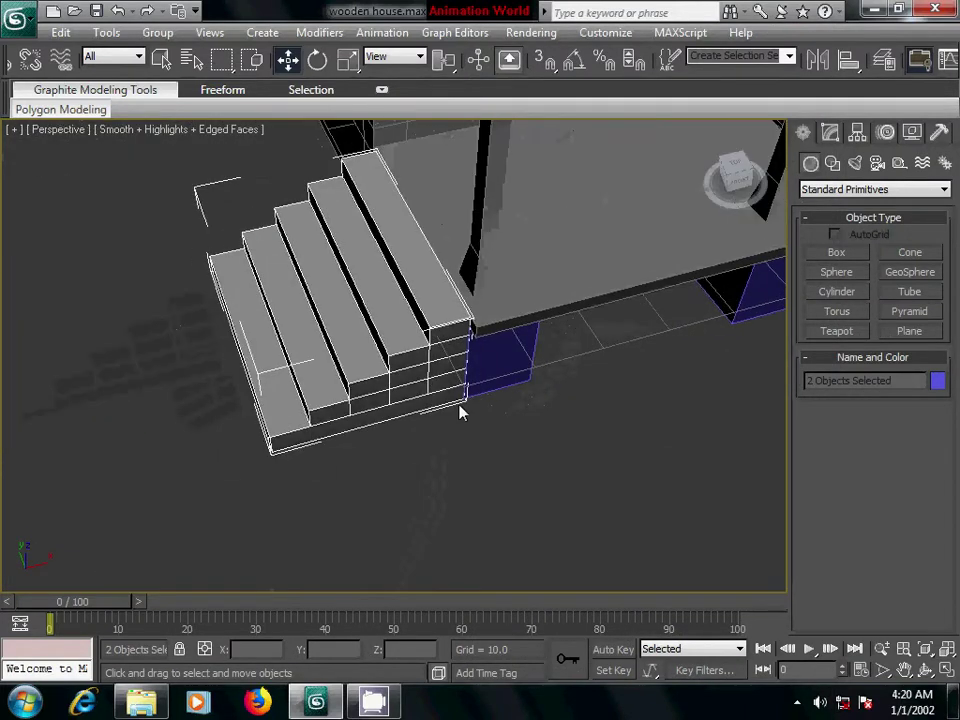
key(m)
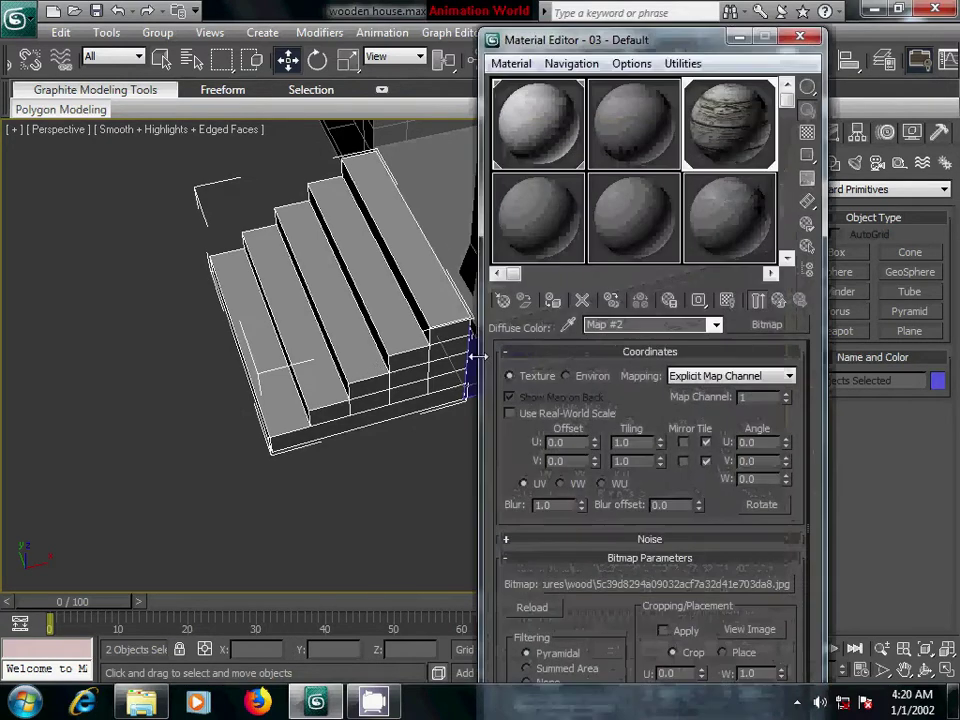
click(727, 303)
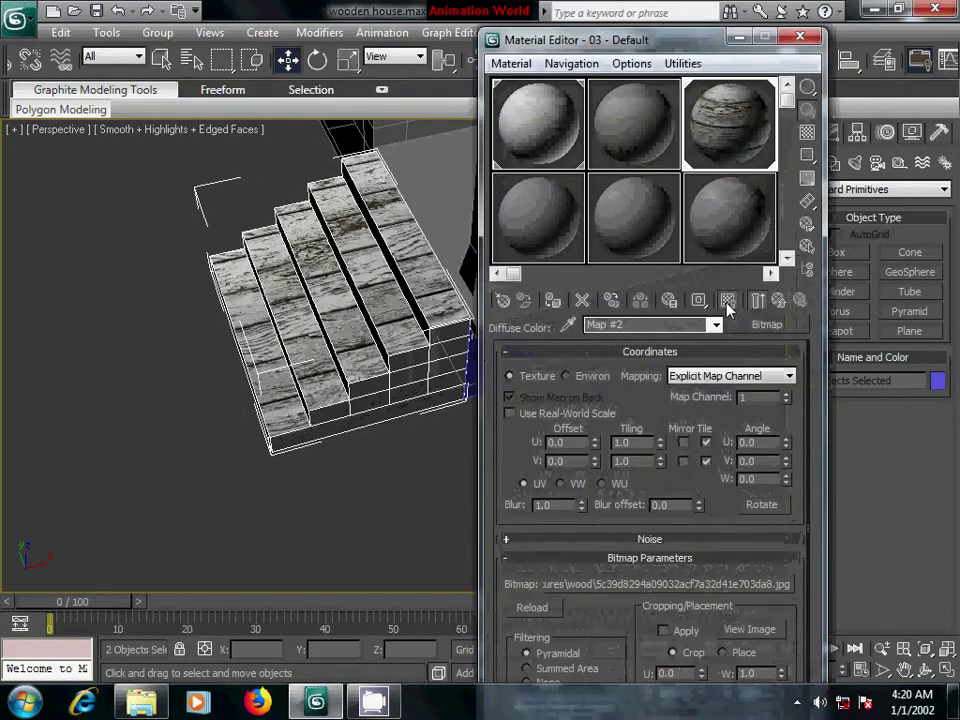
click(801, 40)
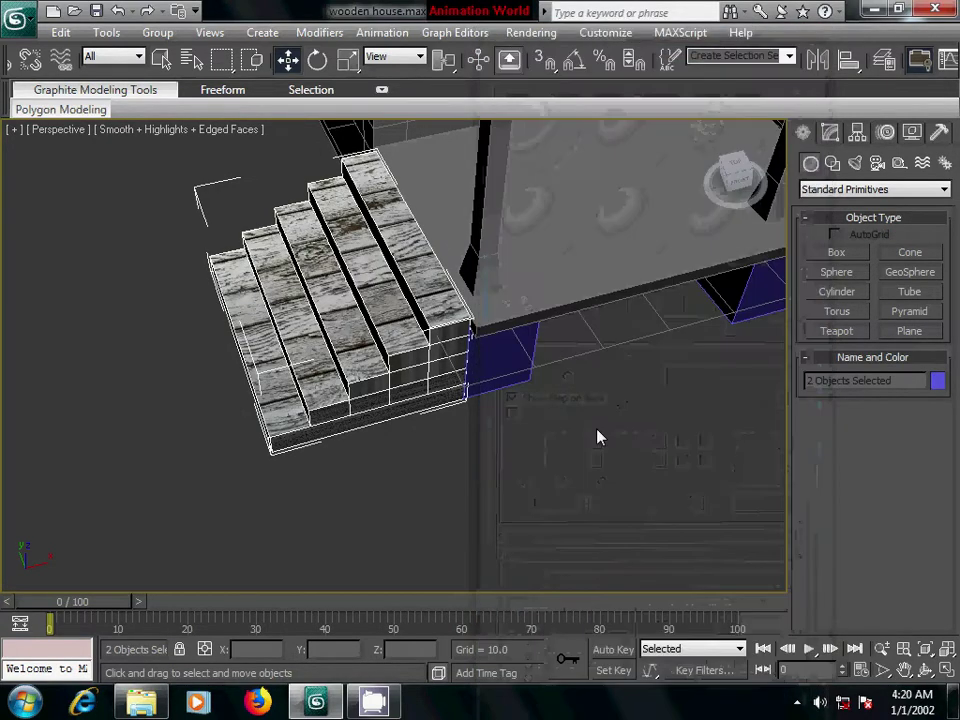
mouse_move(493, 465)
alt+middle_down()
mouse_move(531, 458)
mouse_move(615, 485)
mouse_move(564, 461)
mouse_move(514, 461)
mouse_move(568, 440)
mouse_move(437, 406)
alt+middle_up()
click(630, 441)
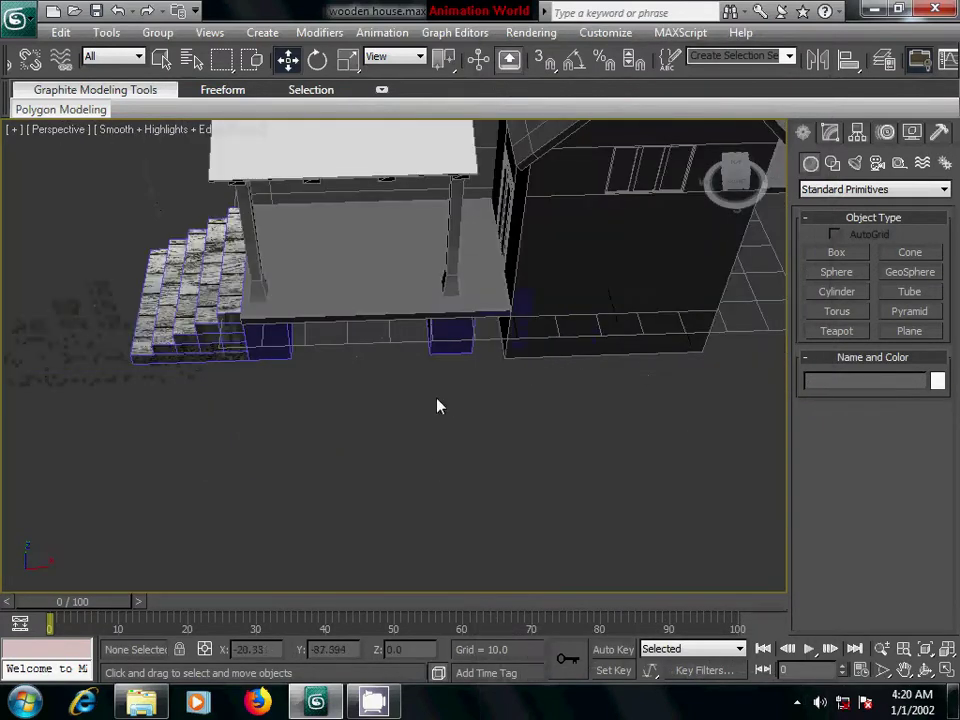
Add a UVW Map modifier to the stairs and set its mapping to Box
click(208, 320)
alt+middle_drag(568, 336, 243, 344)
ctrl+click(510, 157)
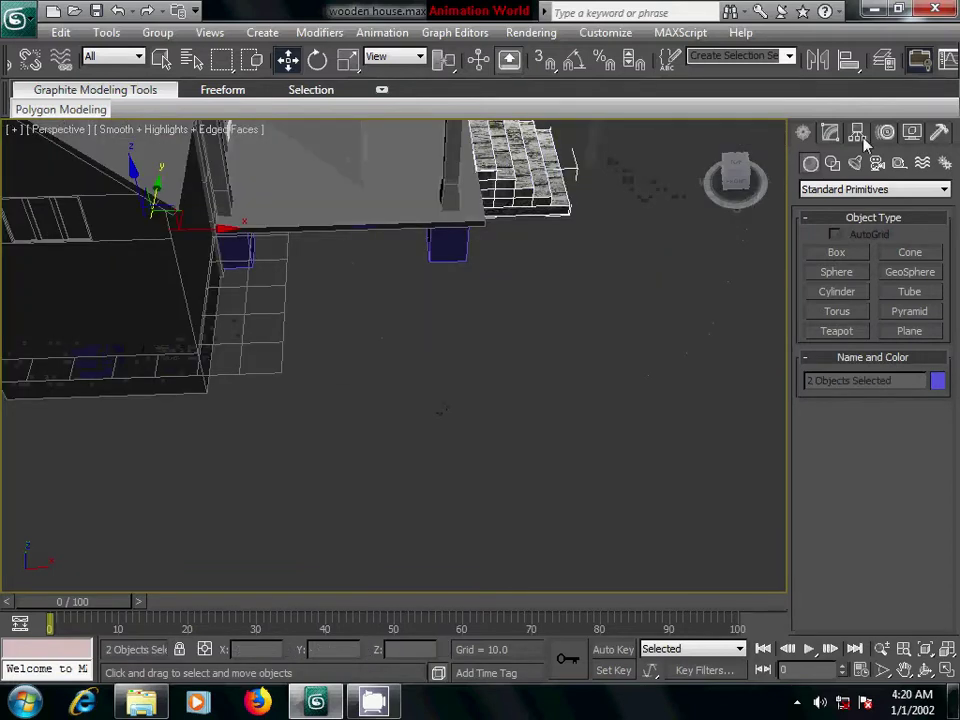
click(836, 135)
click(640, 330)
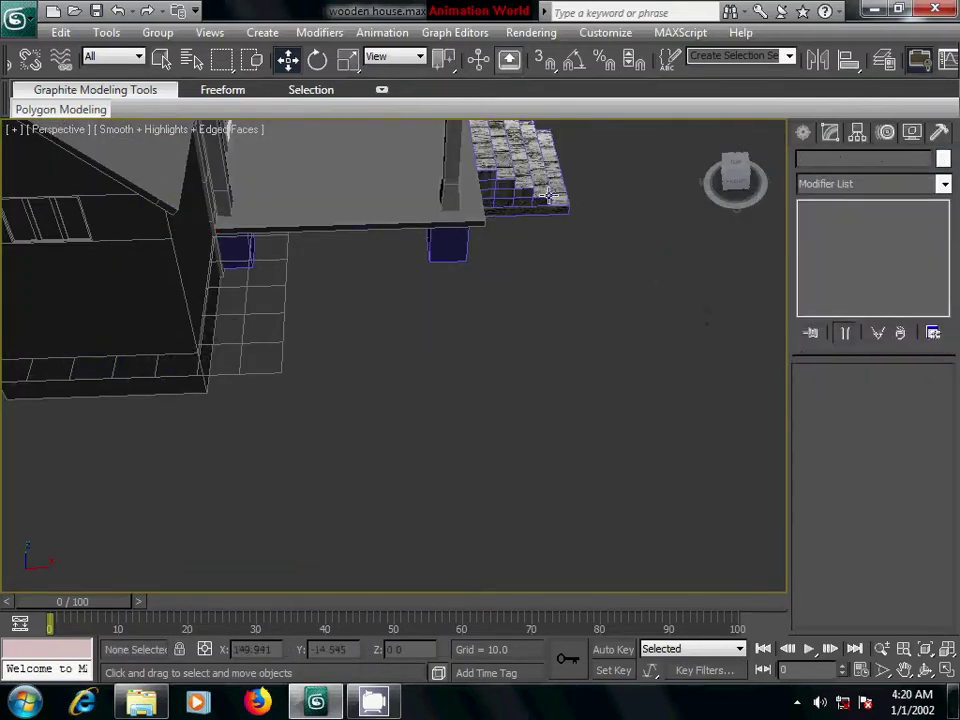
click(520, 165)
click(870, 184)
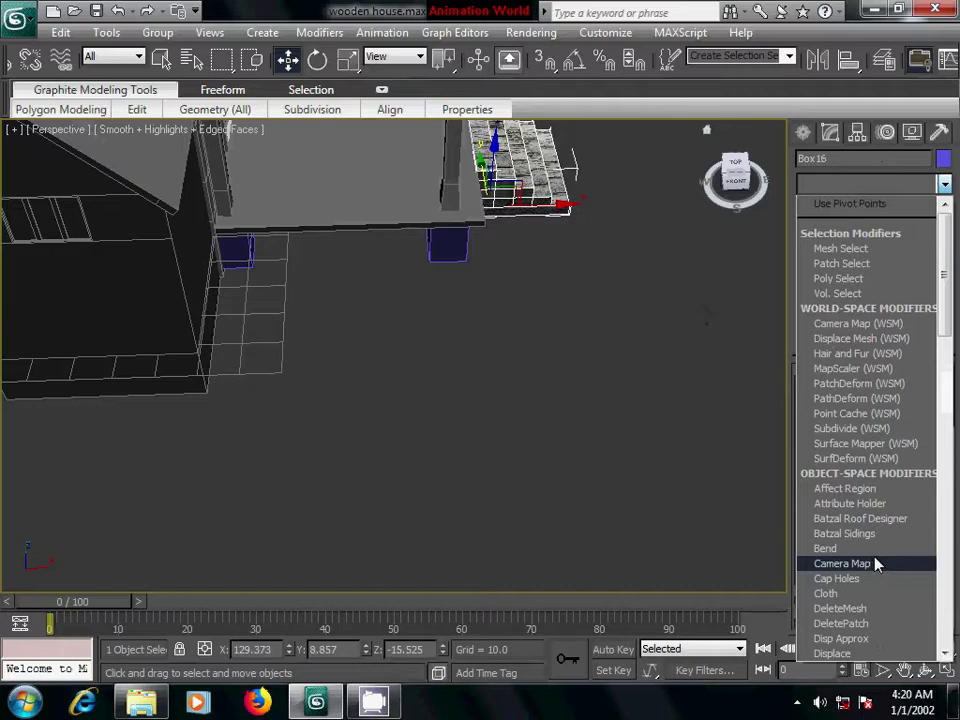
key(u)
click(827, 519)
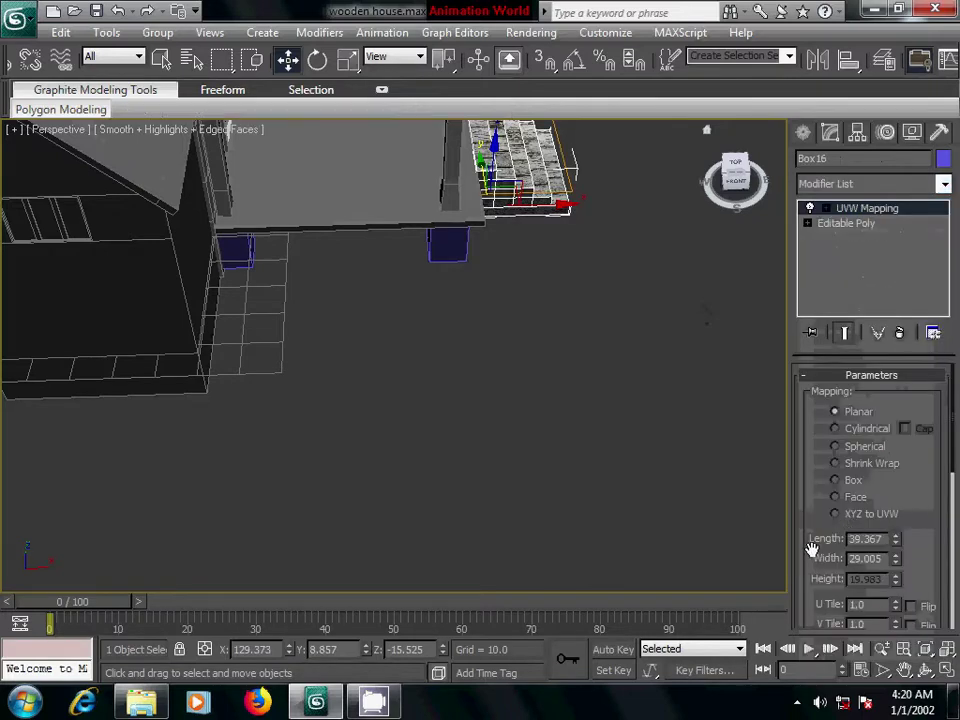
key(z)
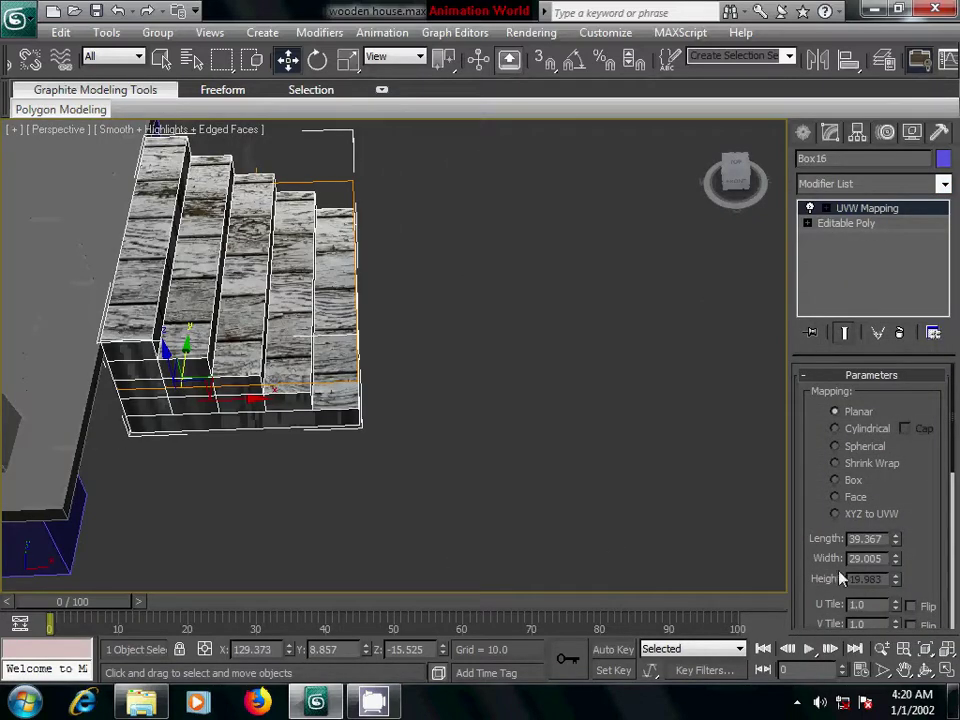
click(835, 480)
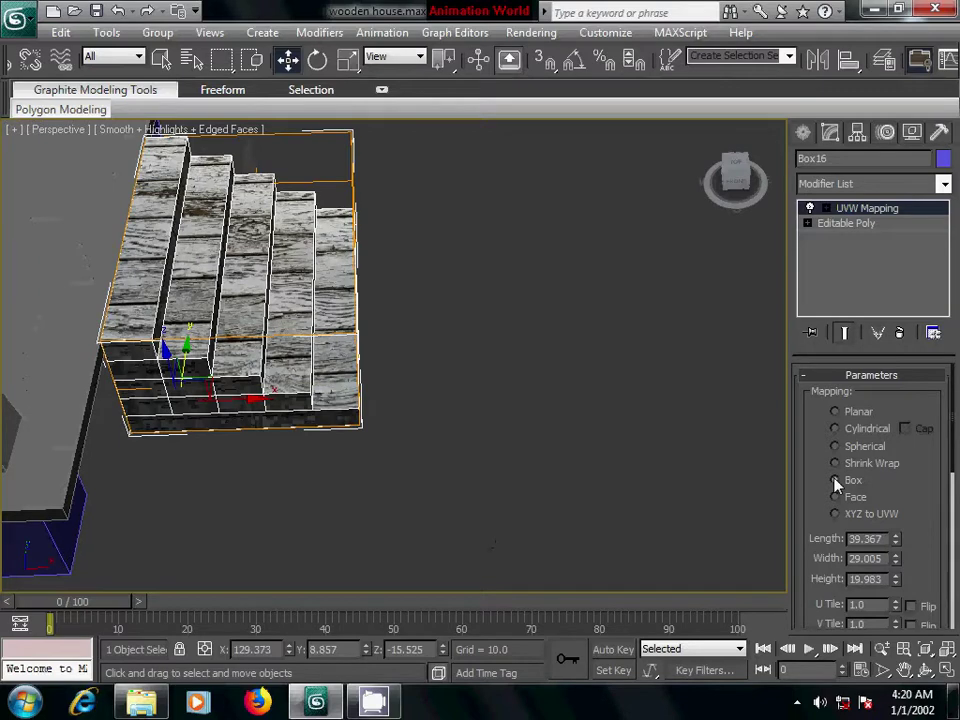
Rotate the UVW Mapping gizmo about -92° on Z and set Length to 56.718
click(826, 209)
click(860, 225)
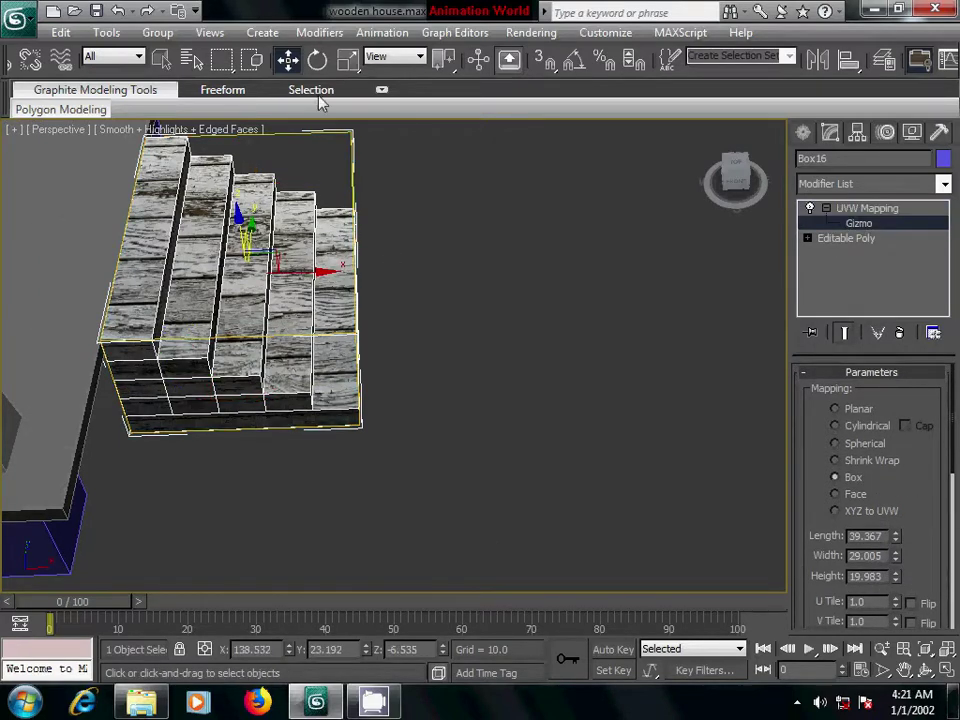
click(317, 61)
mouse_move(301, 303)
mouse_down()
mouse_move(43, 303)
mouse_move(56, 310)
mouse_up()
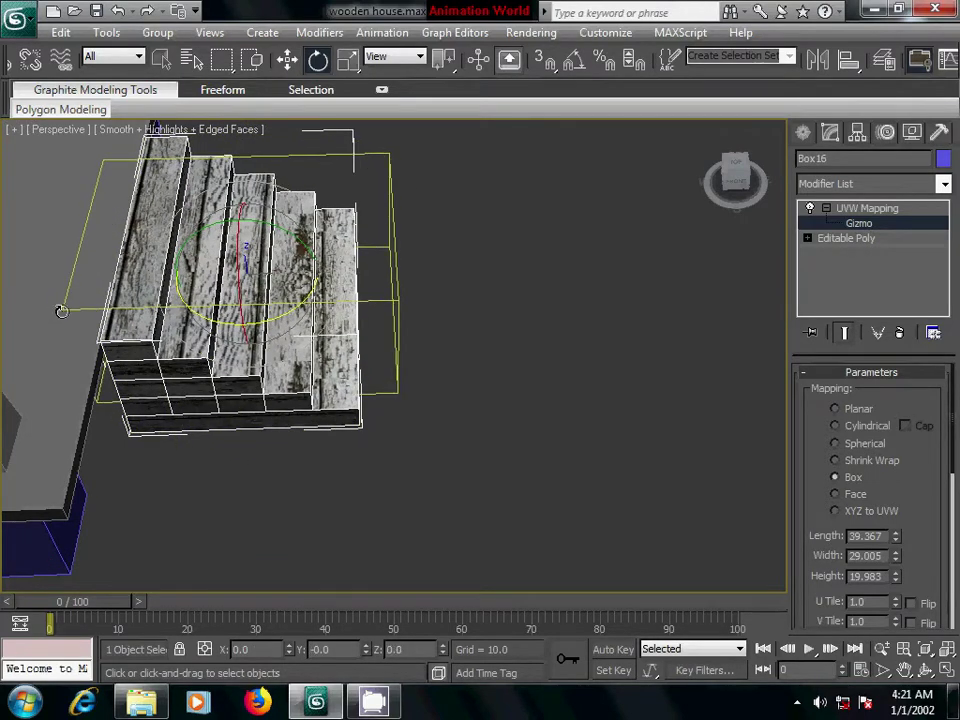
mouse_move(921, 484)
mouse_down()
mouse_move(928, 456)
mouse_move(897, 494)
mouse_move(901, 433)
mouse_up()
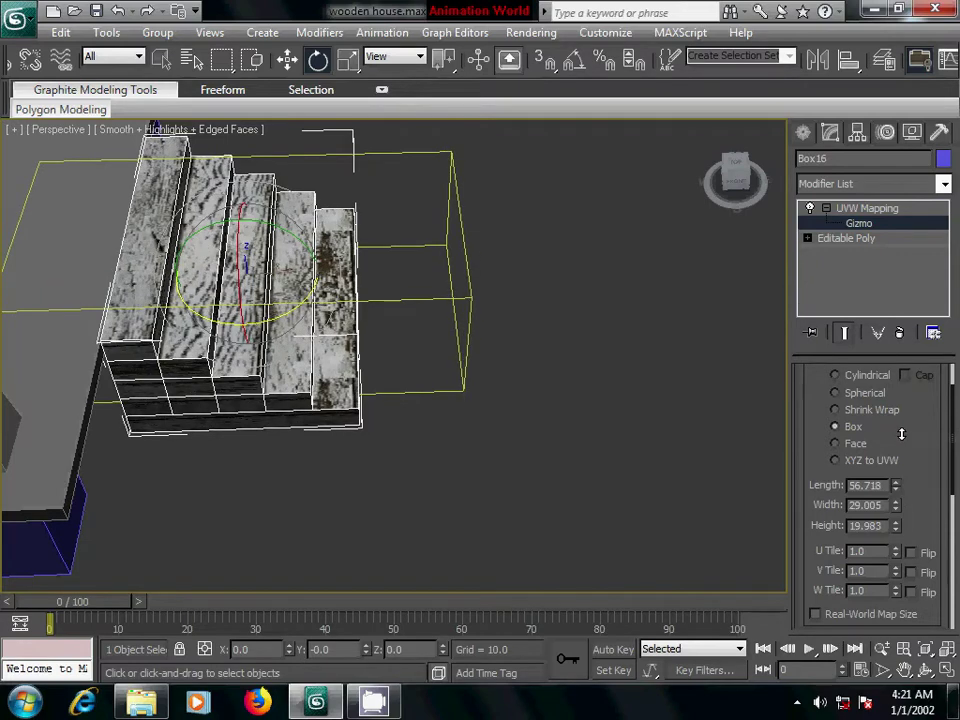
Collapse the stairs' modifier stack to UVW Mapping, confirming the warning with Yes
right_click(881, 219)
click(800, 384)
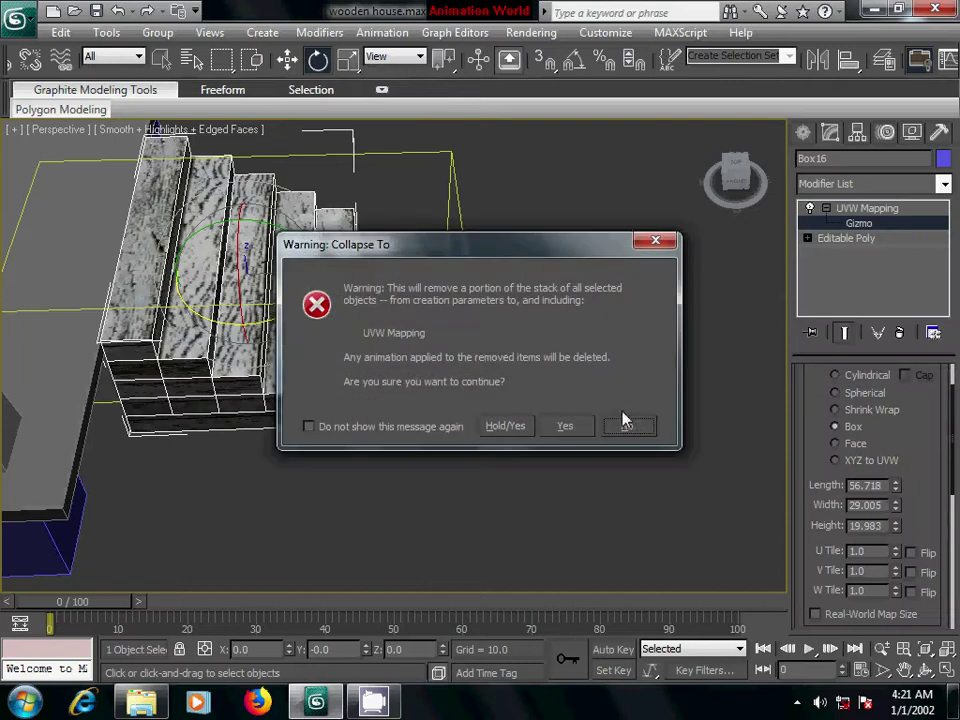
click(575, 427)
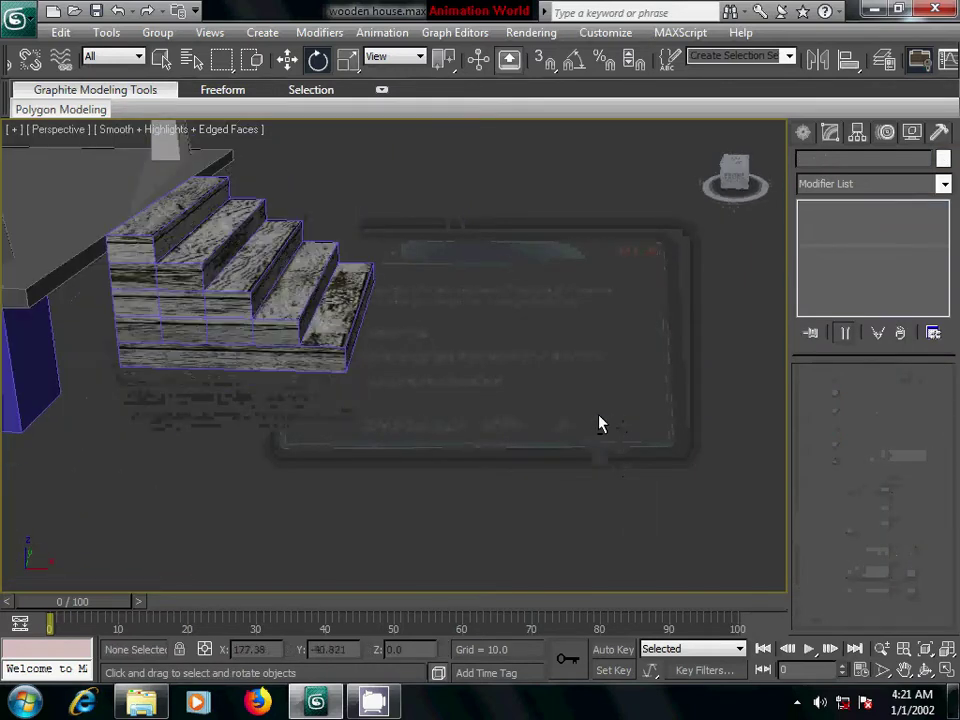
mouse_move(598, 424)
alt+middle_down()
mouse_move(421, 451)
mouse_move(399, 480)
mouse_move(394, 411)
mouse_move(313, 407)
mouse_move(543, 464)
mouse_move(390, 441)
mouse_move(617, 439)
mouse_move(664, 375)
mouse_move(516, 370)
alt+middle_up()
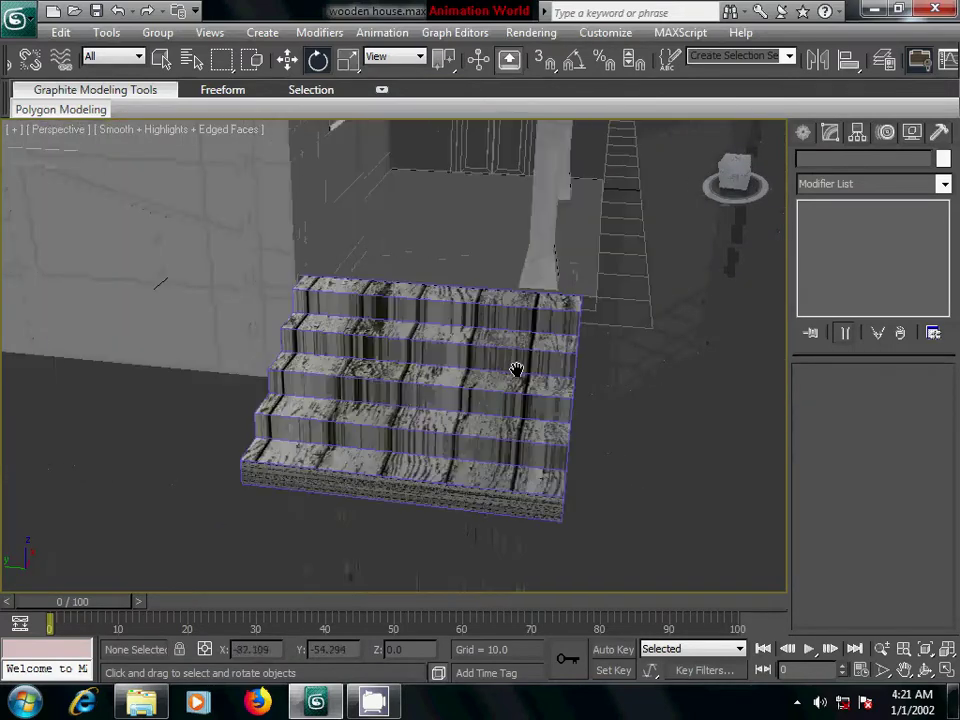
Add a new UVW Map modifier with Box mapping to the stairs
click(516, 370)
click(856, 184)
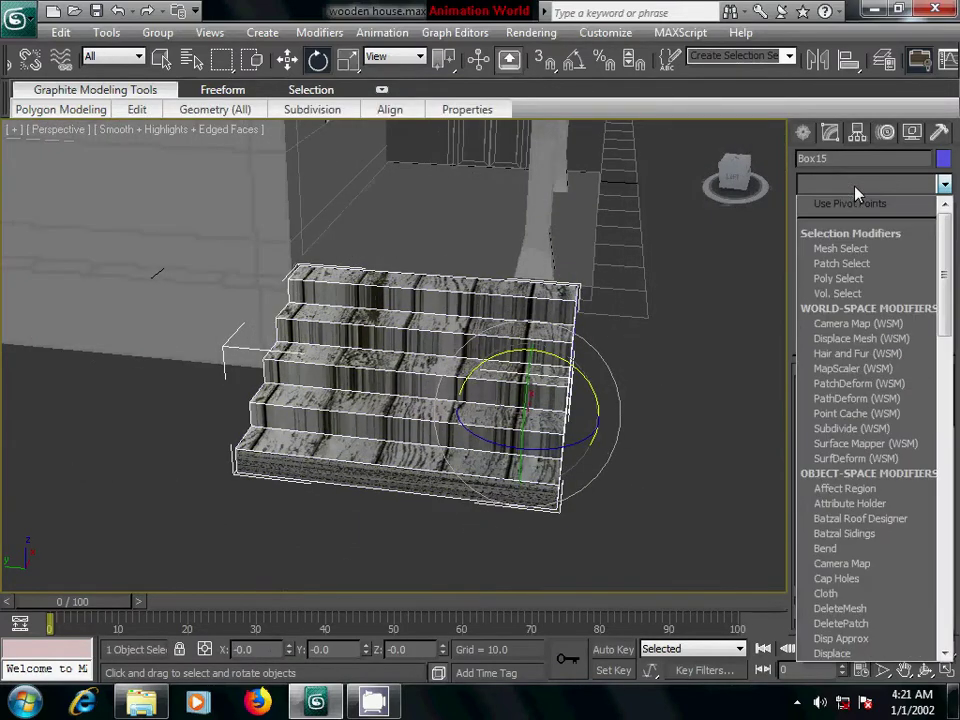
scroll(853, 358, down, 15)
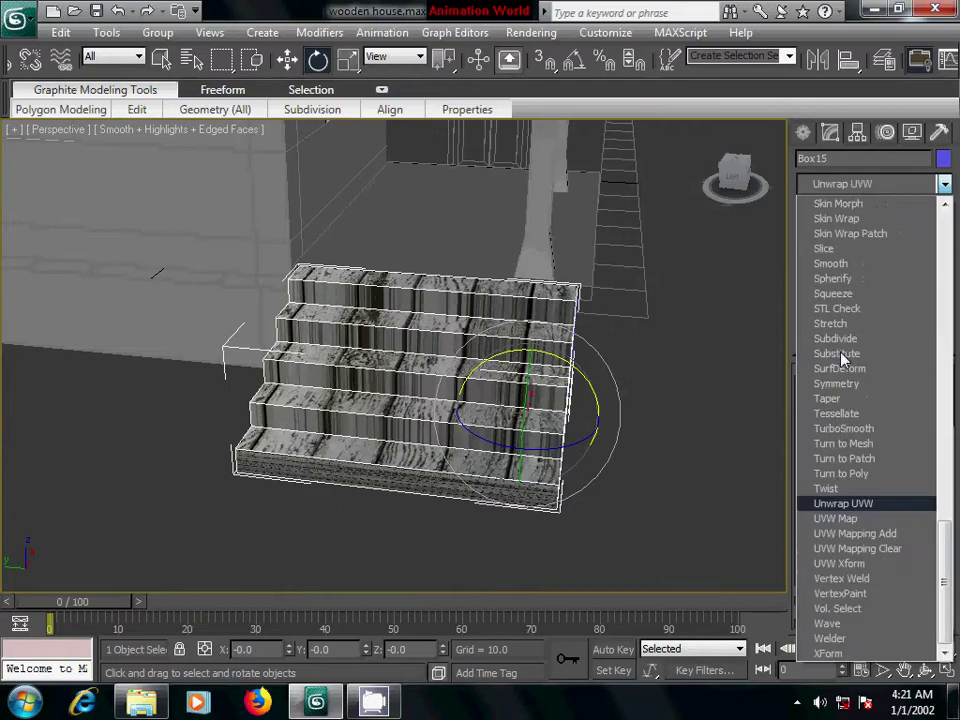
click(843, 520)
click(848, 481)
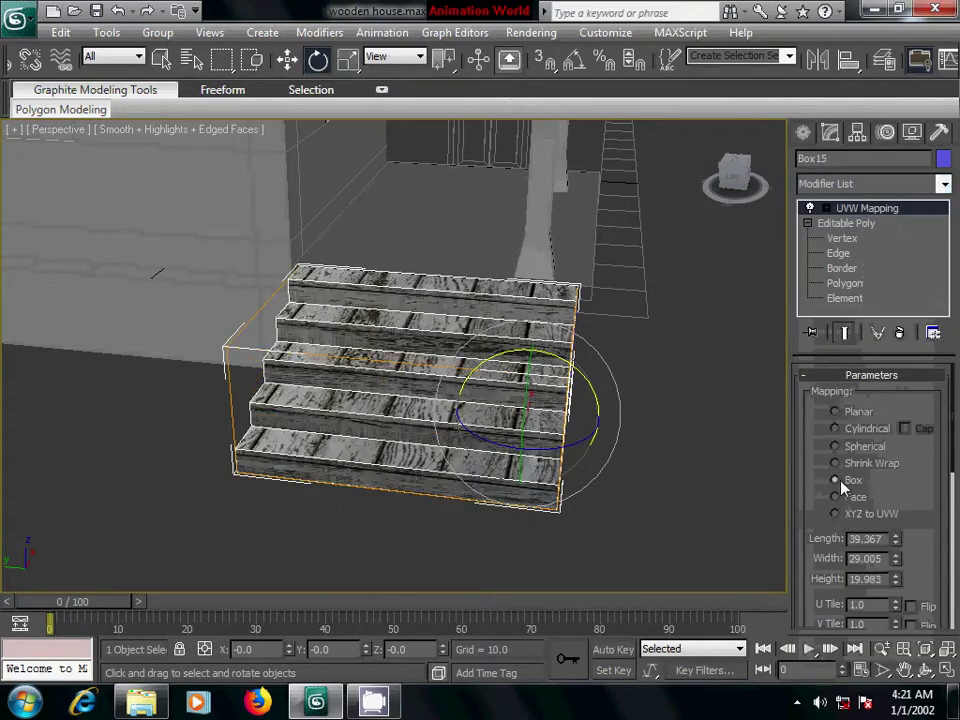
Rotate the mapping gizmo on Z so the wood grain runs horizontally along the steps
click(825, 208)
click(858, 223)
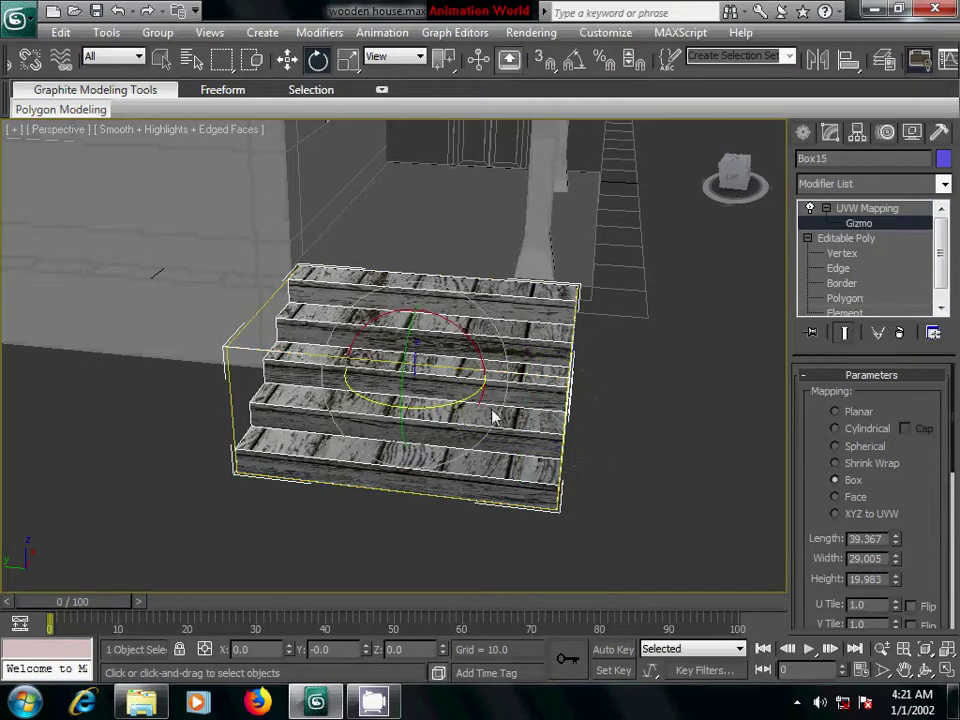
mouse_move(456, 404)
mouse_down()
mouse_move(270, 391)
mouse_move(266, 400)
mouse_up()
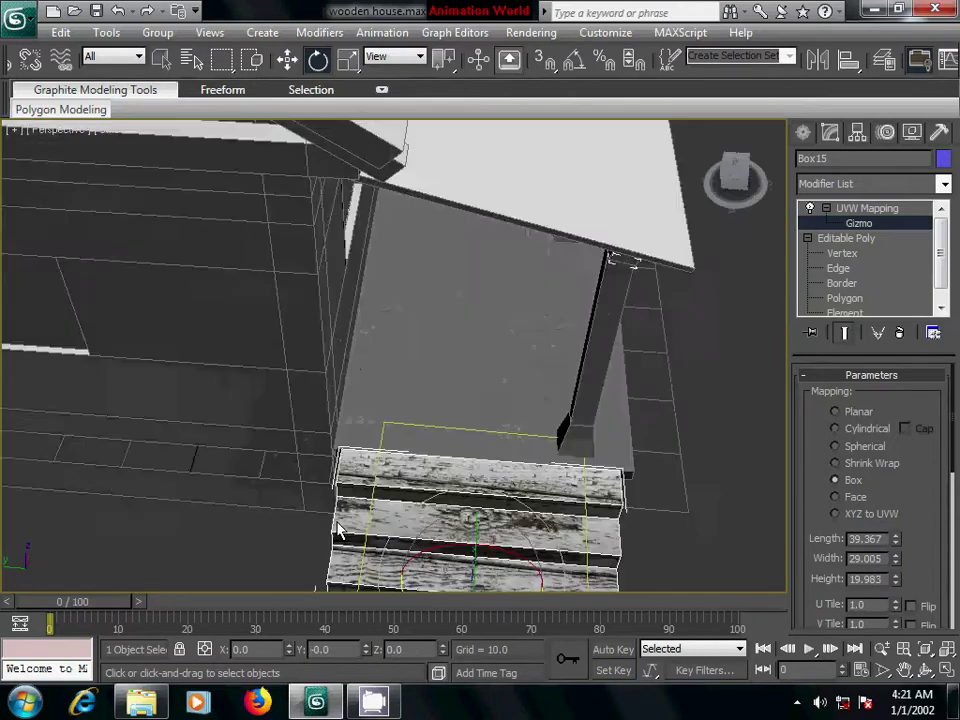
mouse_move(449, 468)
alt+middle_down()
mouse_move(347, 510)
mouse_move(502, 494)
mouse_move(321, 428)
alt+middle_up()
scroll(367, 470, up, 3)
middle_drag(466, 498, 454, 461)
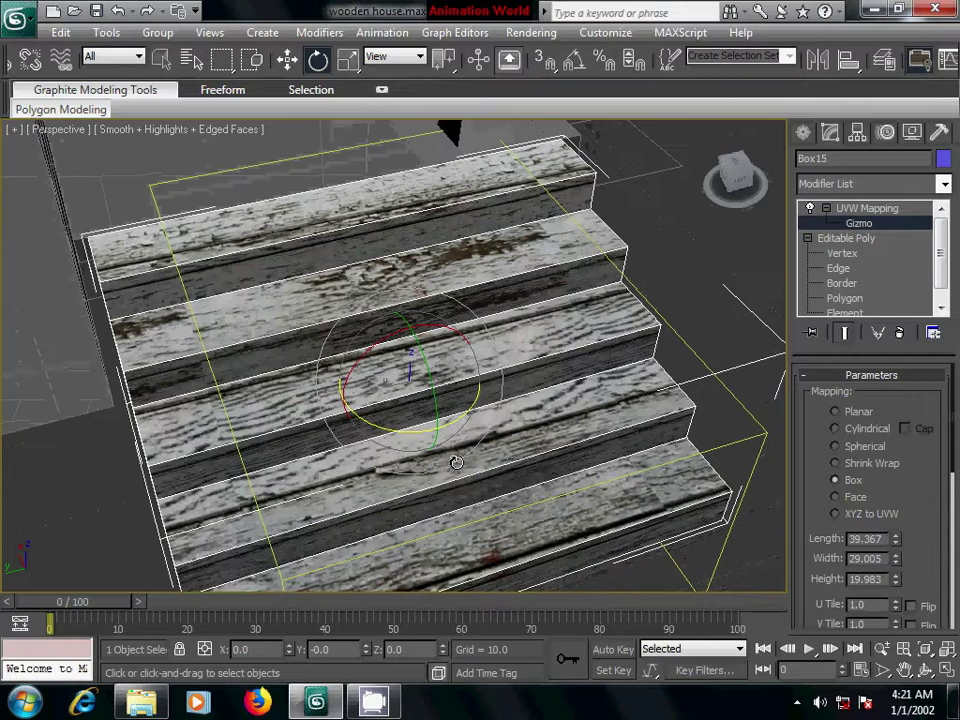
drag(411, 429, 413, 429)
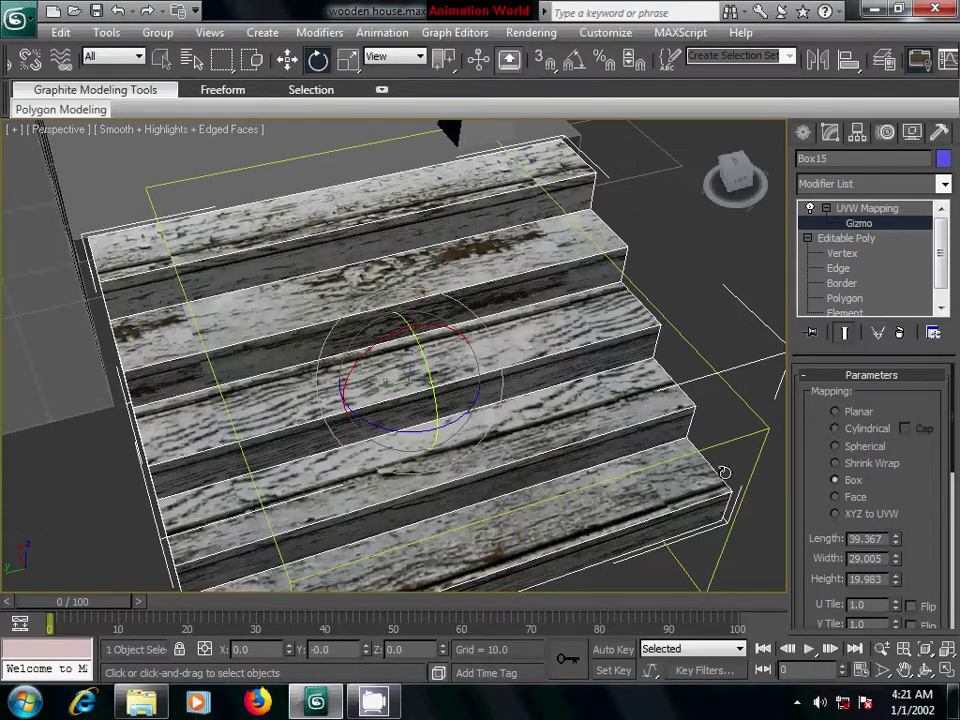
Stretch the mapping Length to 59.638 and slide the gizmo up and left
mouse_move(897, 541)
mouse_down()
mouse_move(906, 490)
mouse_move(922, 570)
mouse_up()
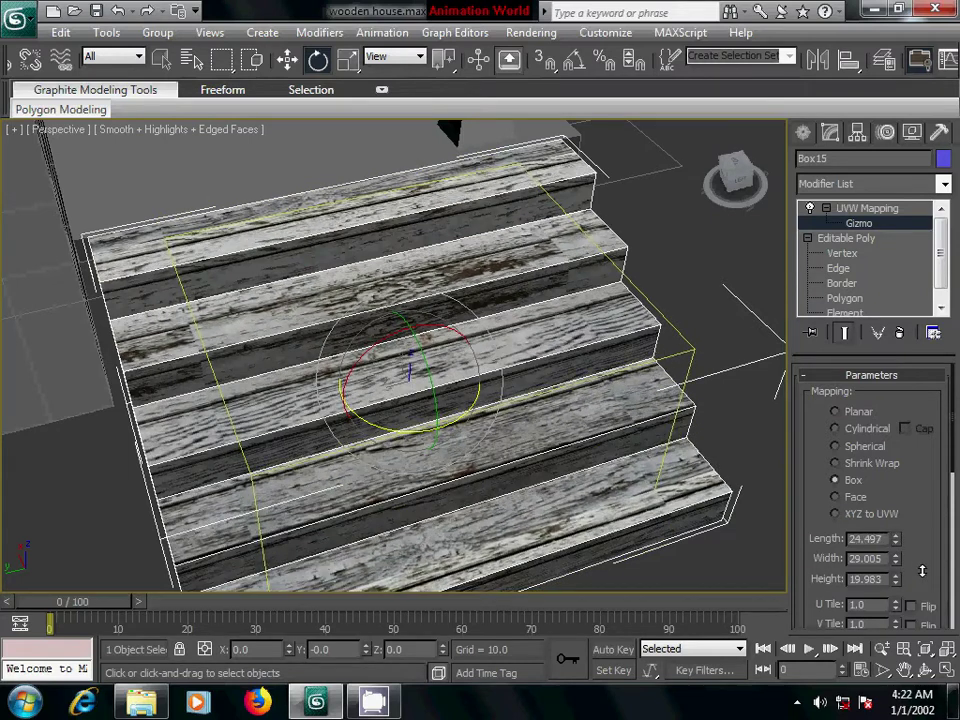
drag(898, 543, 911, 407)
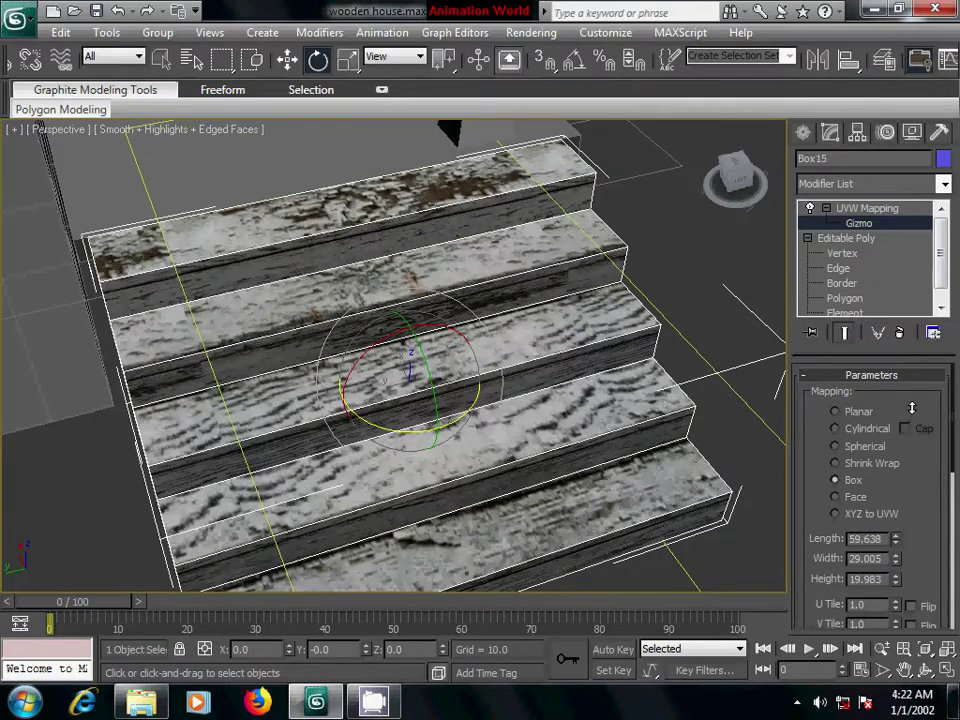
click(293, 64)
drag(379, 331, 349, 285)
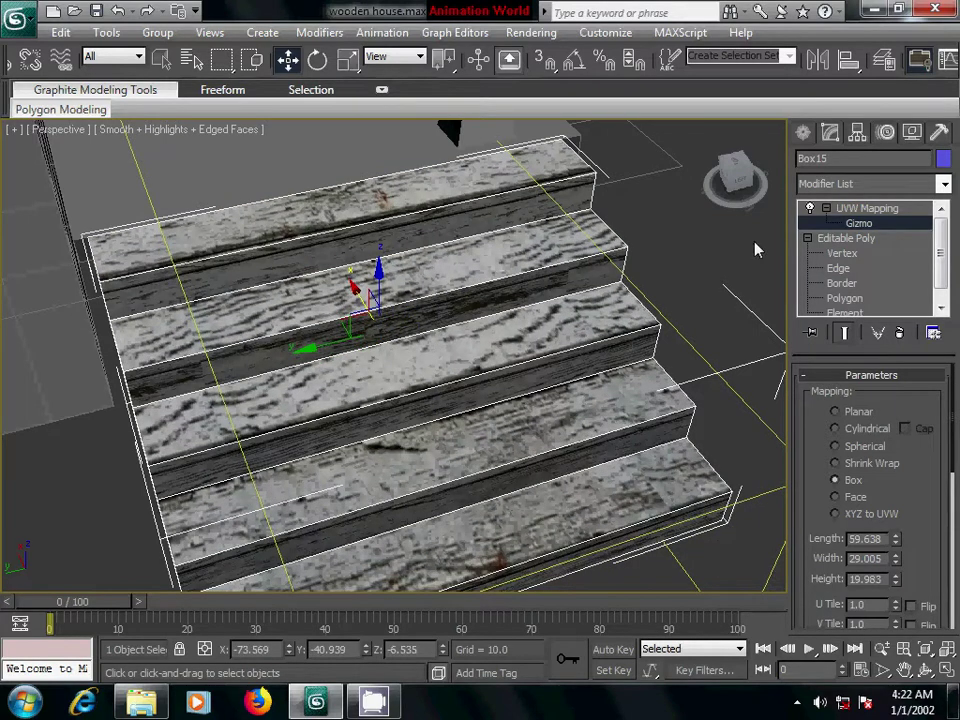
Collapse the stairs' new UVW mapping into the Editable Poly, confirming with Yes
right_click(864, 210)
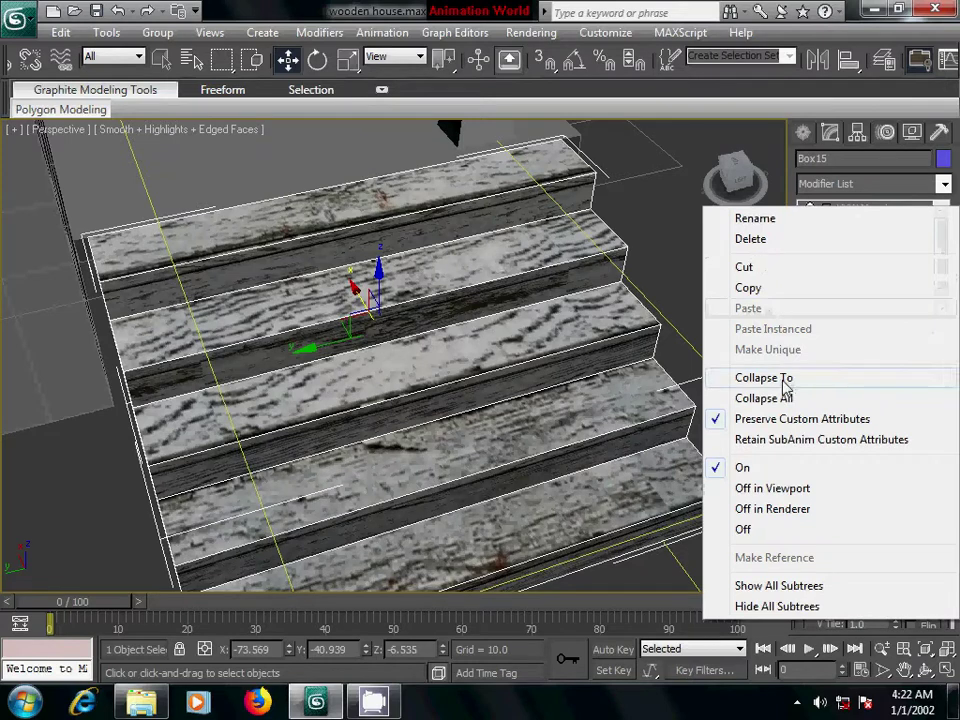
click(764, 378)
click(566, 426)
middle_drag(556, 384, 571, 368)
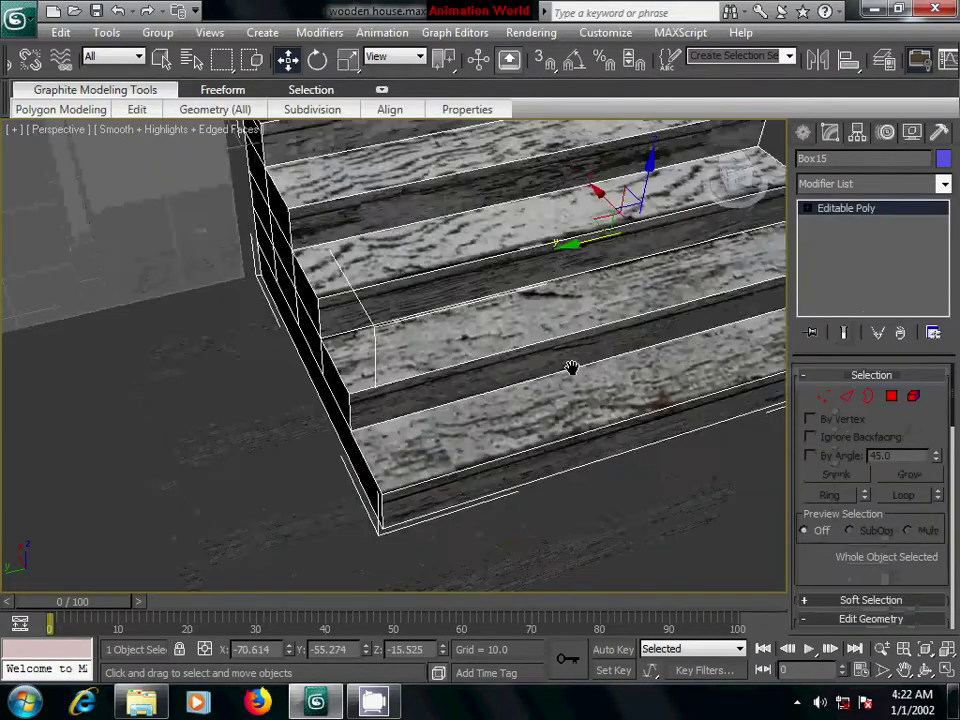
scroll(600, 410, down, 4)
Assign the weathered wood material to the porch deck
click(624, 444)
mouse_move(624, 444)
middle_down()
mouse_move(429, 364)
mouse_move(390, 376)
mouse_move(478, 422)
middle_up()
click(382, 310)
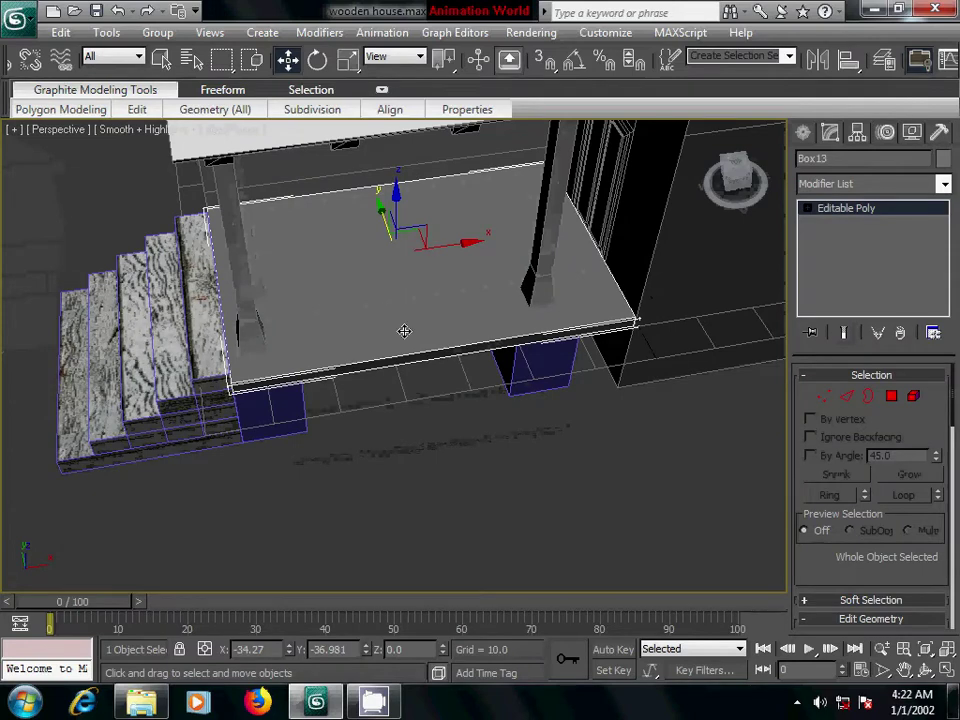
key(m)
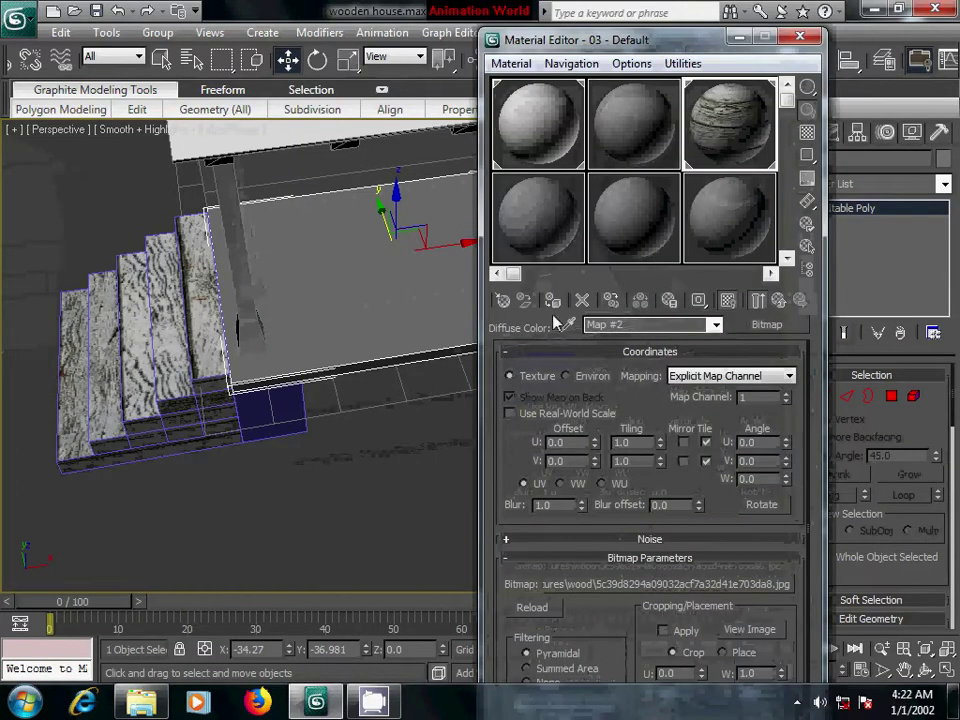
click(552, 301)
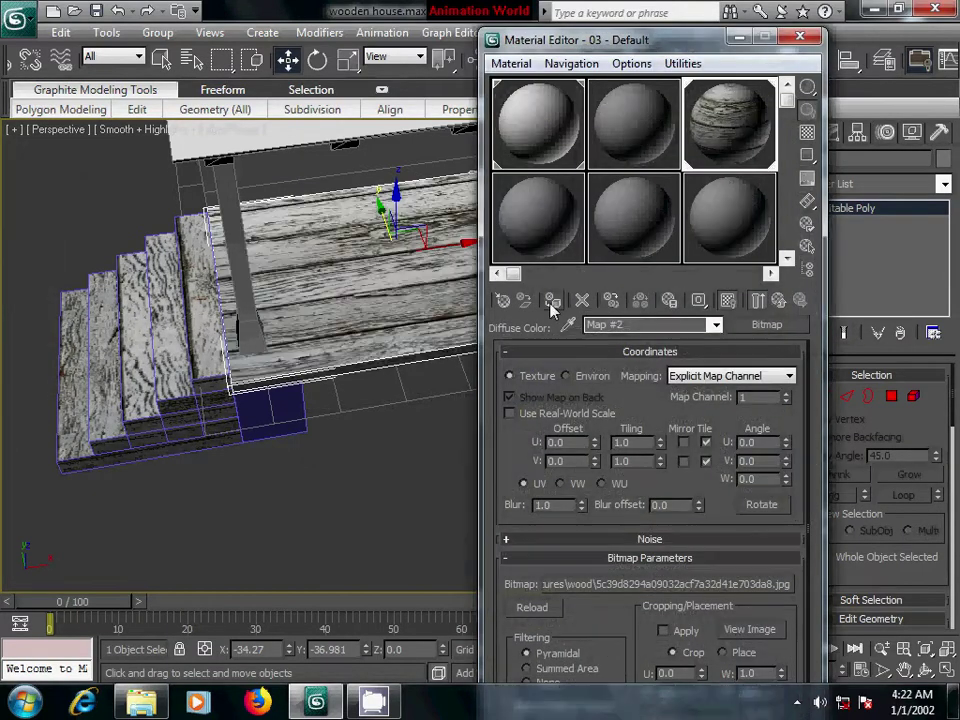
click(801, 38)
alt+middle_drag(690, 289, 563, 387)
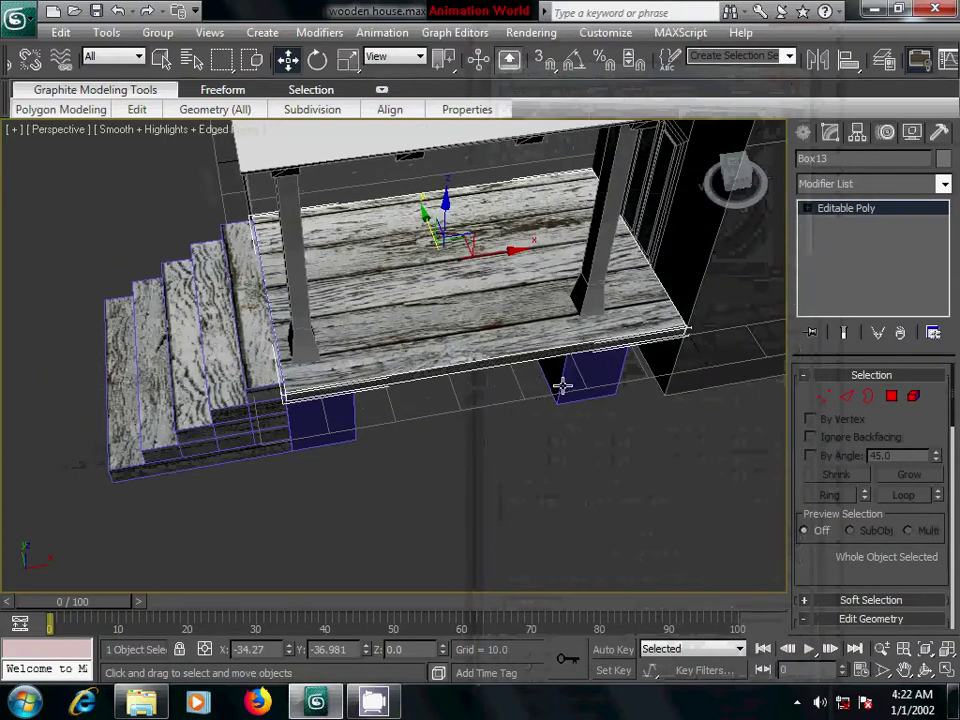
Add a Planar UVW Map modifier to the porch deck
click(822, 188)
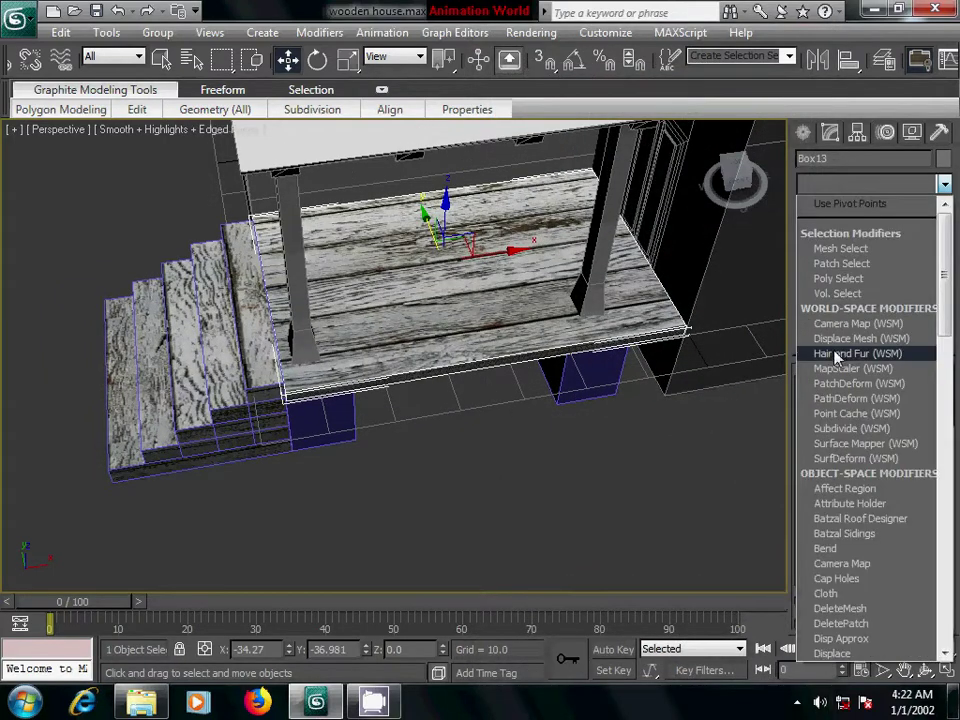
scroll(857, 400, down, 15)
click(864, 517)
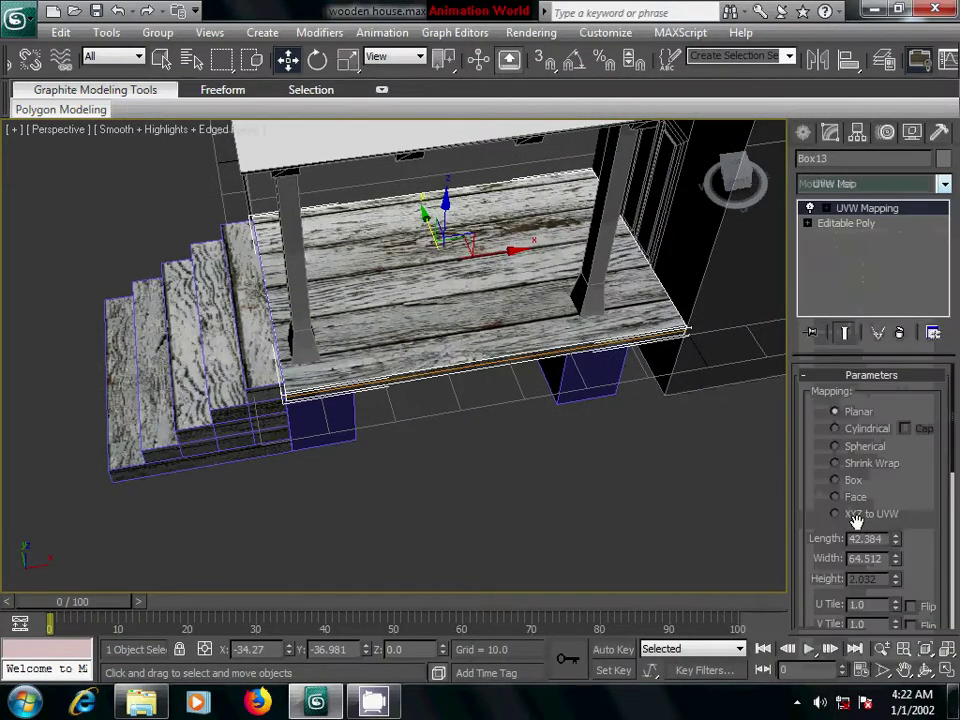
Rotate the deck's mapping gizmo about 88° on Z so the planks run the other way
click(826, 208)
click(857, 223)
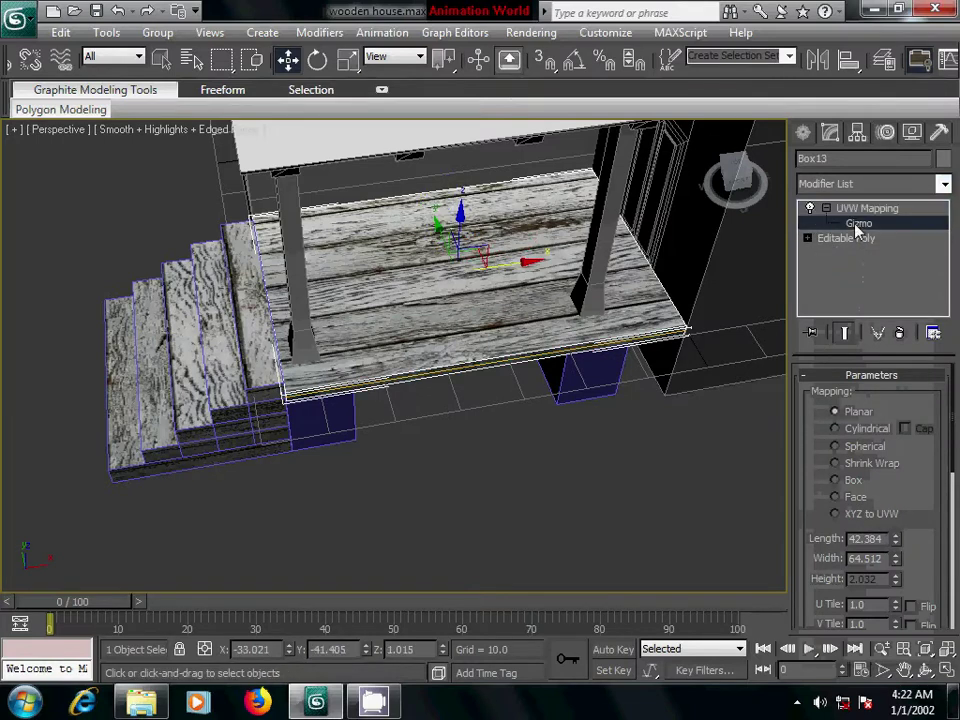
click(318, 61)
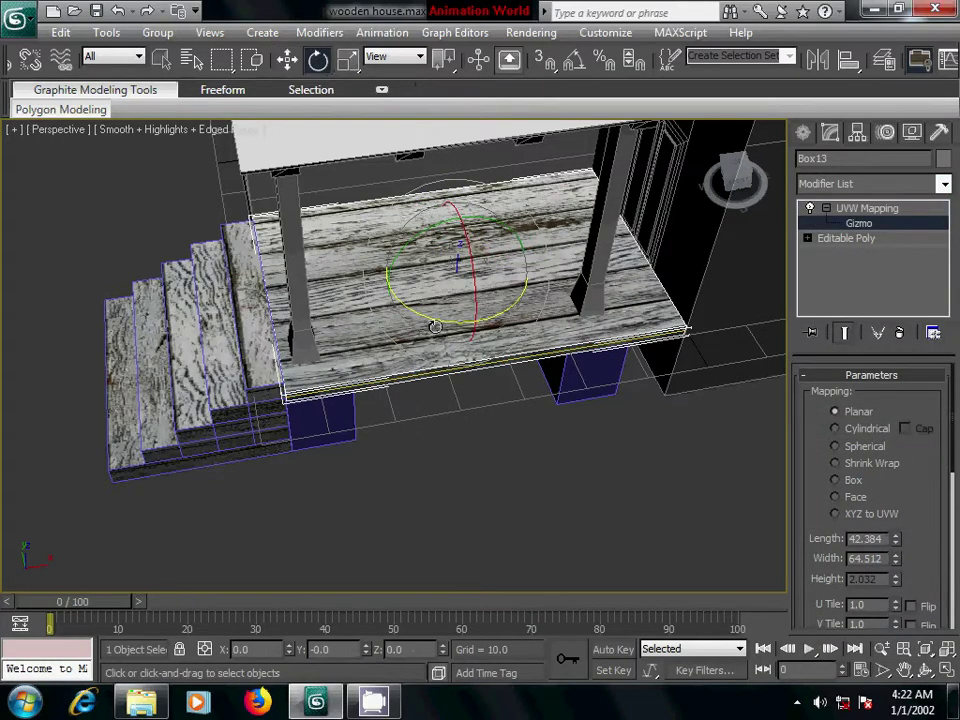
drag(420, 313, 640, 225)
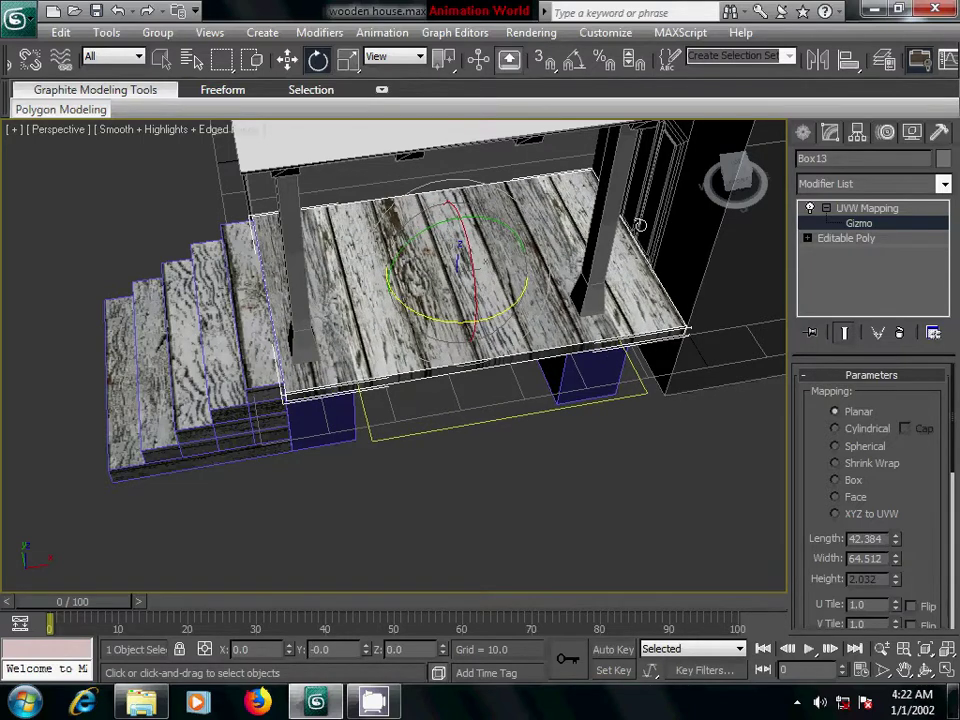
scroll(555, 390, up, 2)
scroll(555, 390, up, 3)
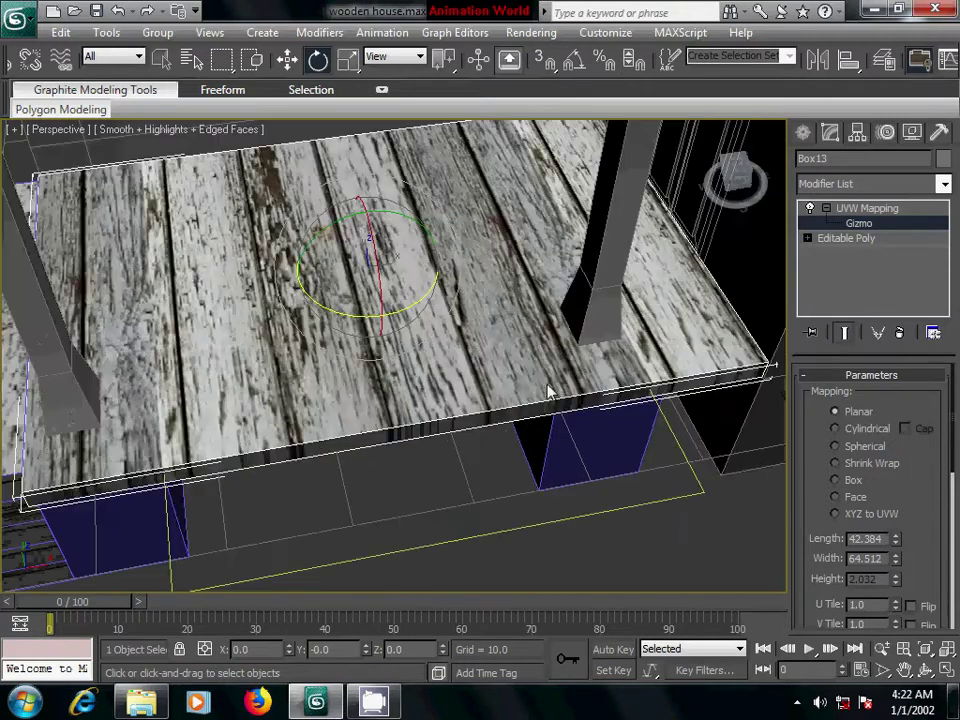
middle_drag(415, 295, 585, 336)
middle_drag(512, 339, 543, 411)
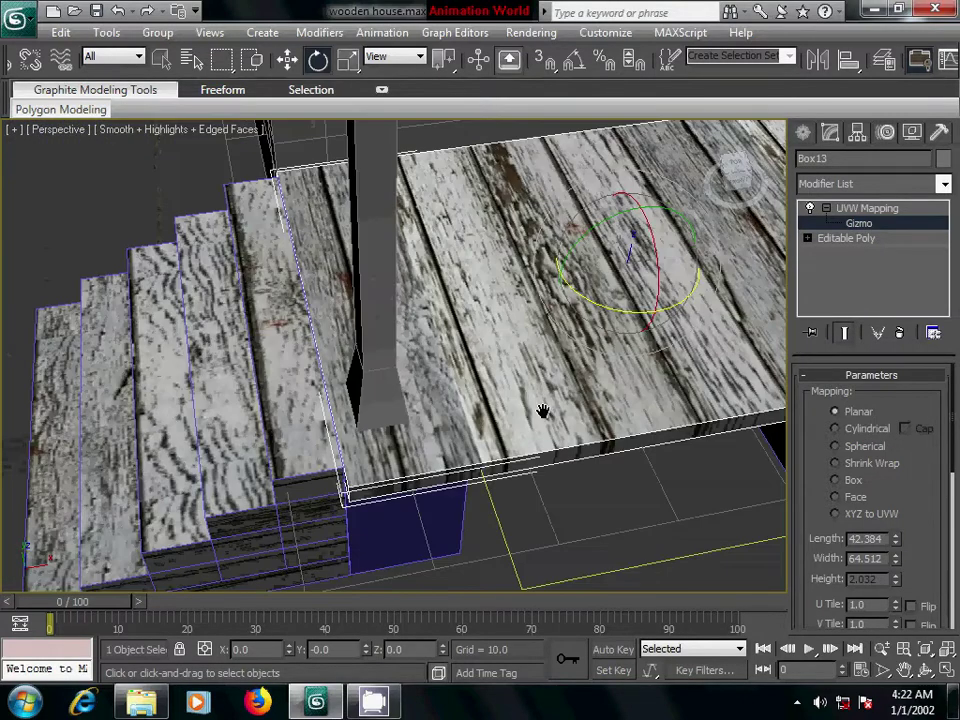
scroll(457, 342, down, 5)
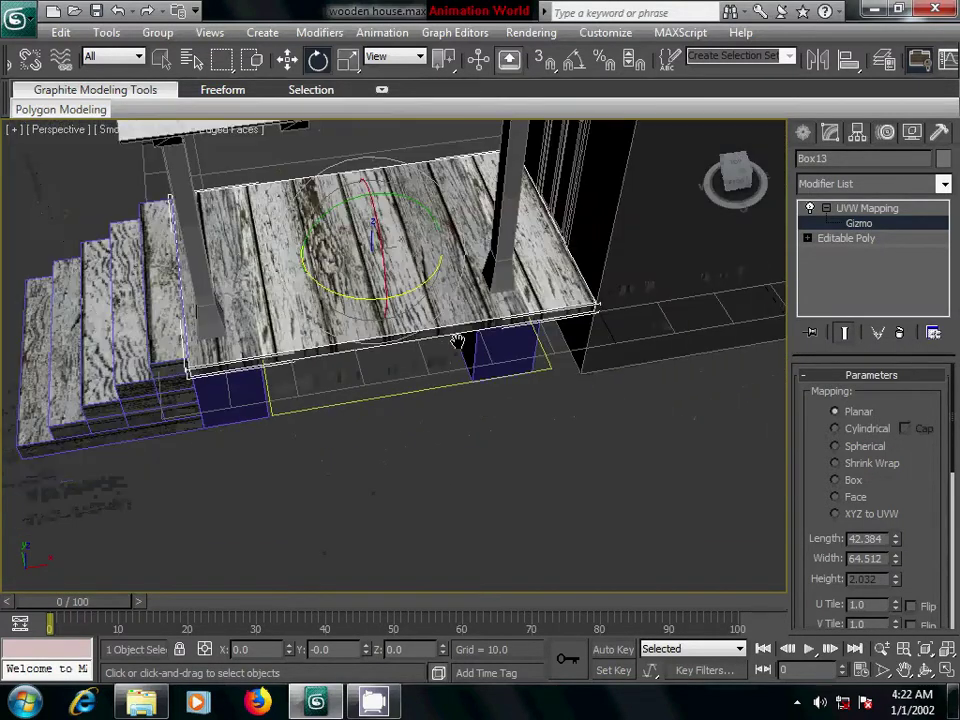
Collapse the deck's UVW Mapping into its Editable Poly, confirming with Yes
right_click(853, 219)
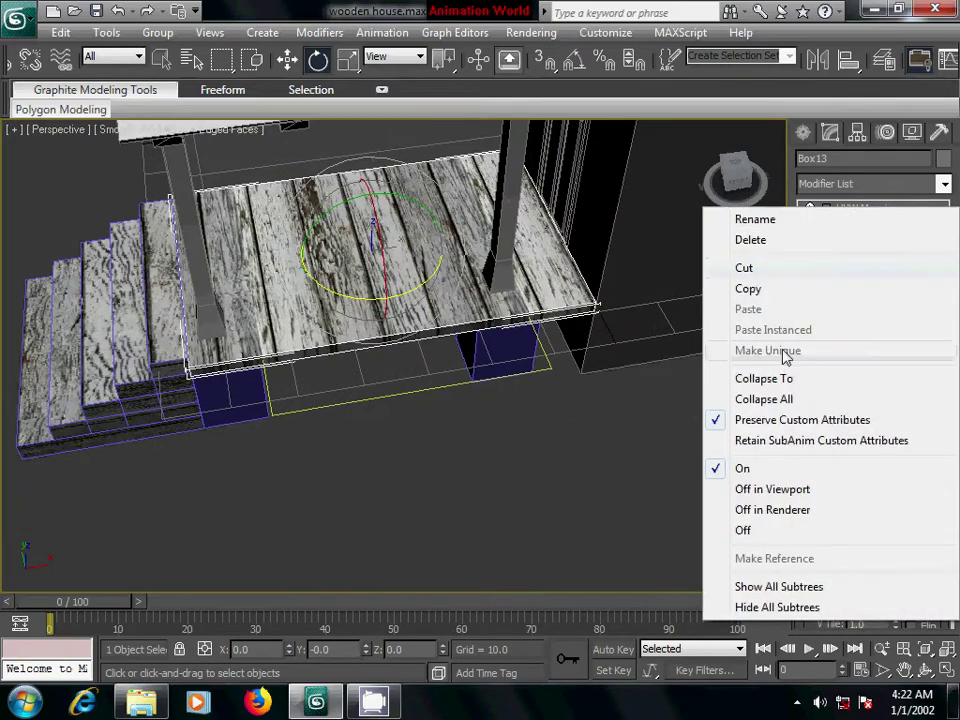
click(765, 377)
click(564, 426)
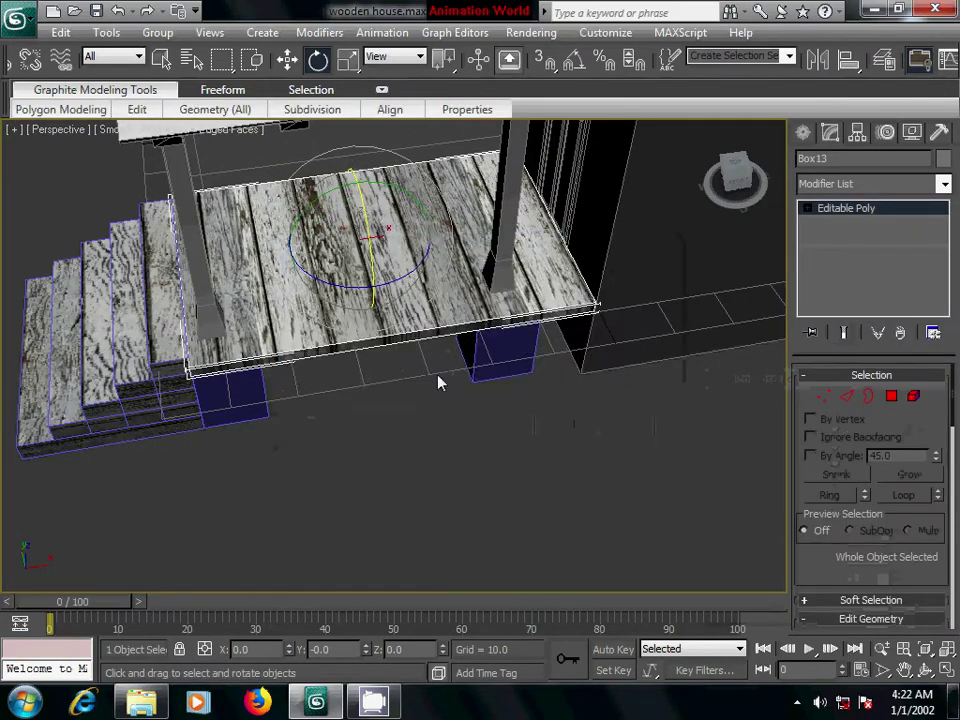
Orbit out to a high view of the house and select the second porch deck
scroll(439, 381, up, 3)
scroll(454, 407, up, 3)
alt+middle_drag(518, 399, 428, 375)
scroll(428, 375, down, 5)
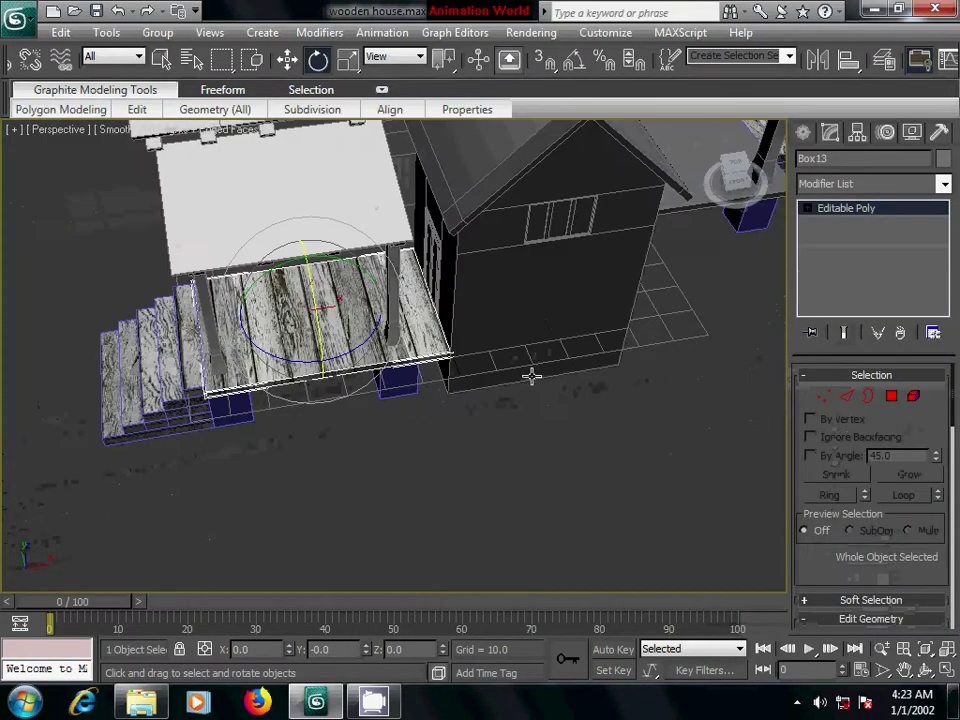
alt+middle_drag(531, 377, 336, 429)
click(381, 246)
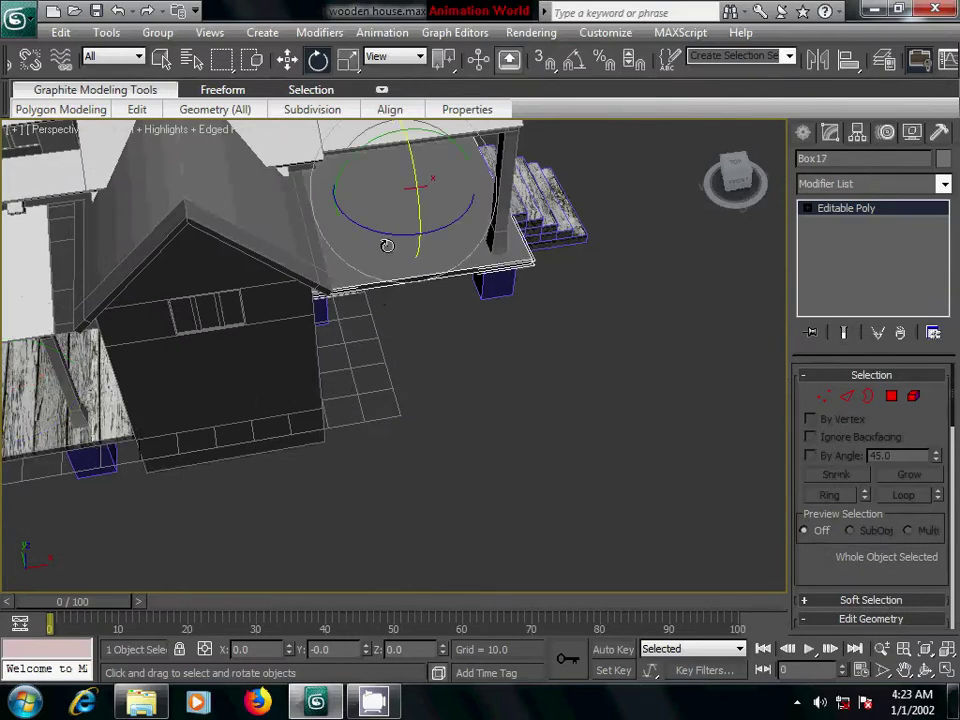
Assign the weathered wood material to the second porch deck, then open its Modifier List
key(m)
click(553, 302)
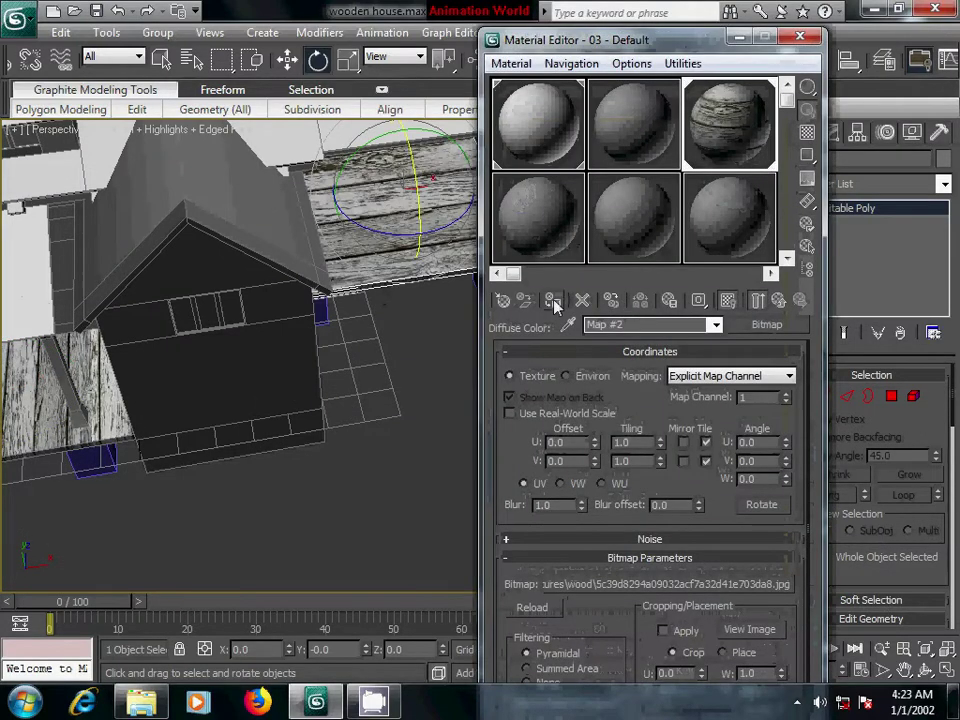
click(799, 38)
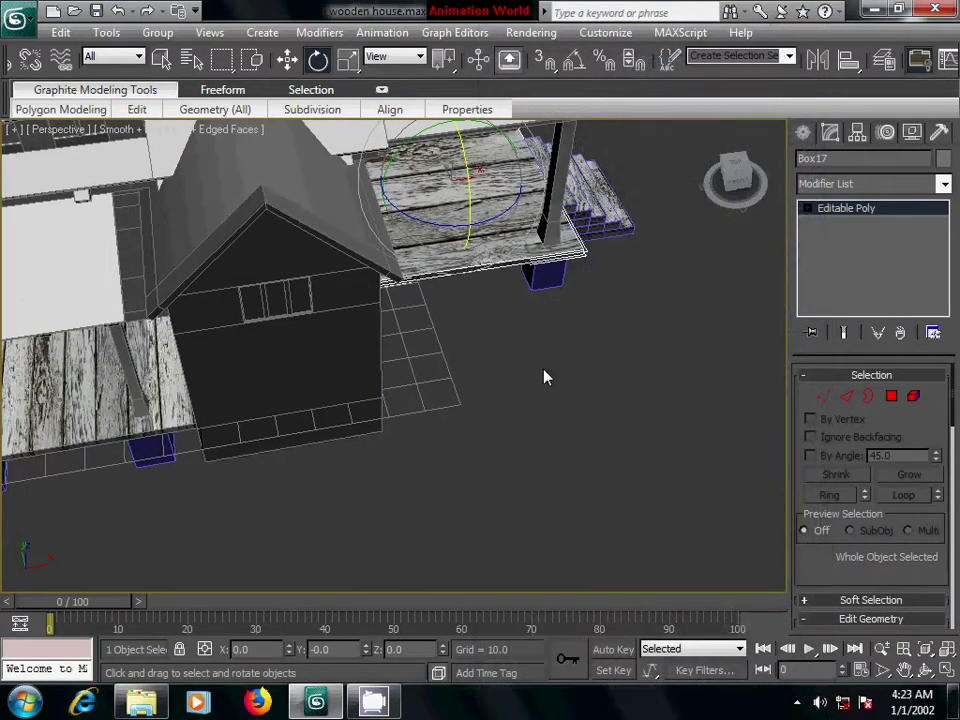
scroll(544, 377, down, 3)
alt+middle_drag(555, 390, 332, 354)
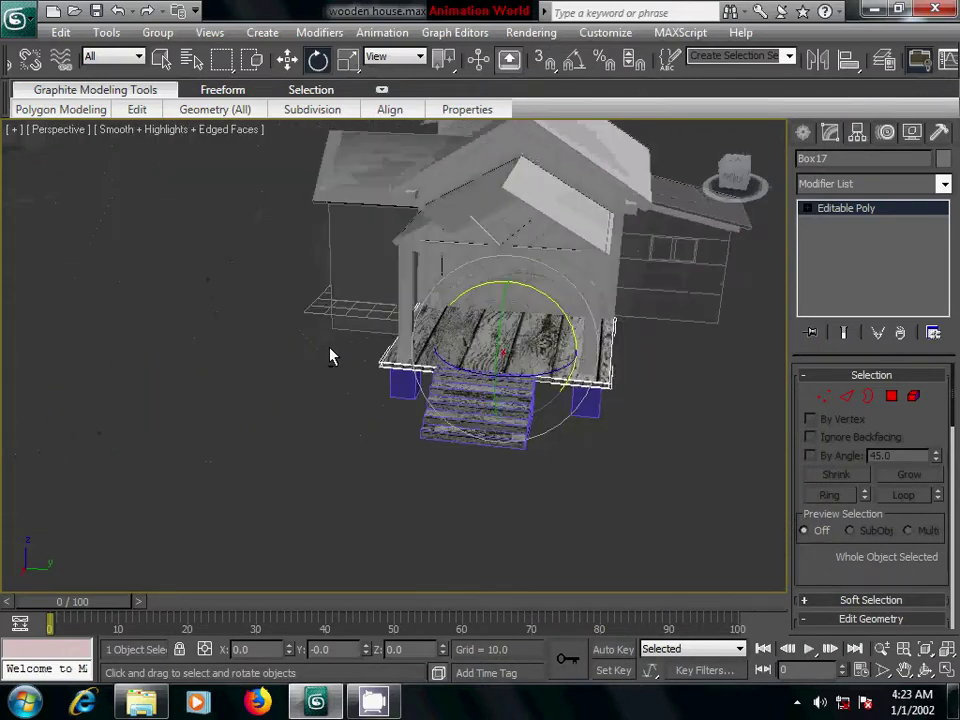
scroll(576, 432, up, 4)
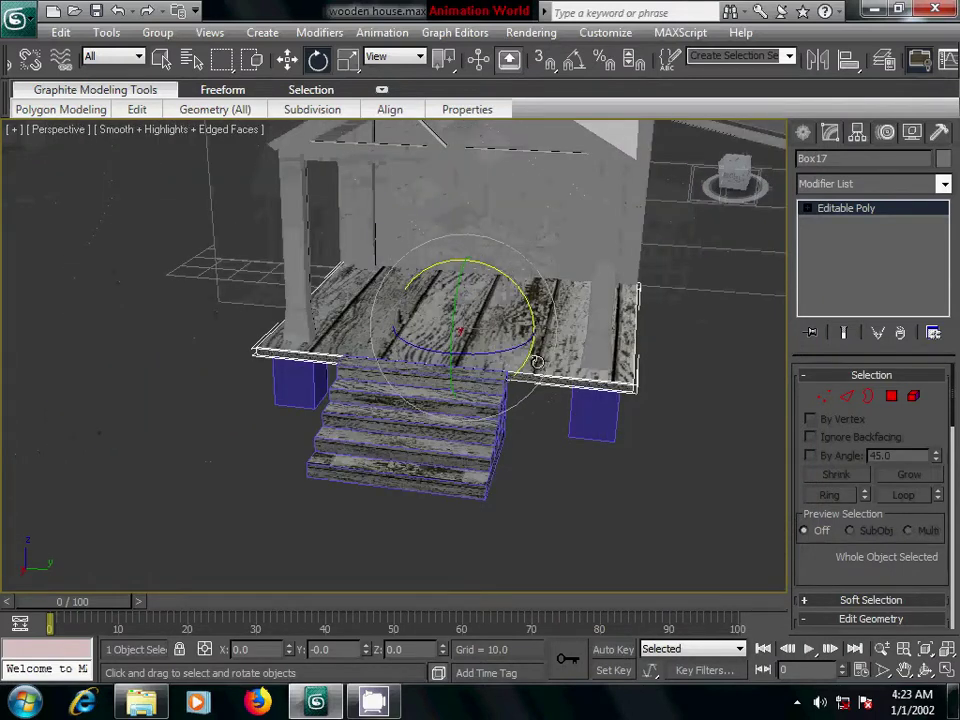
click(873, 186)
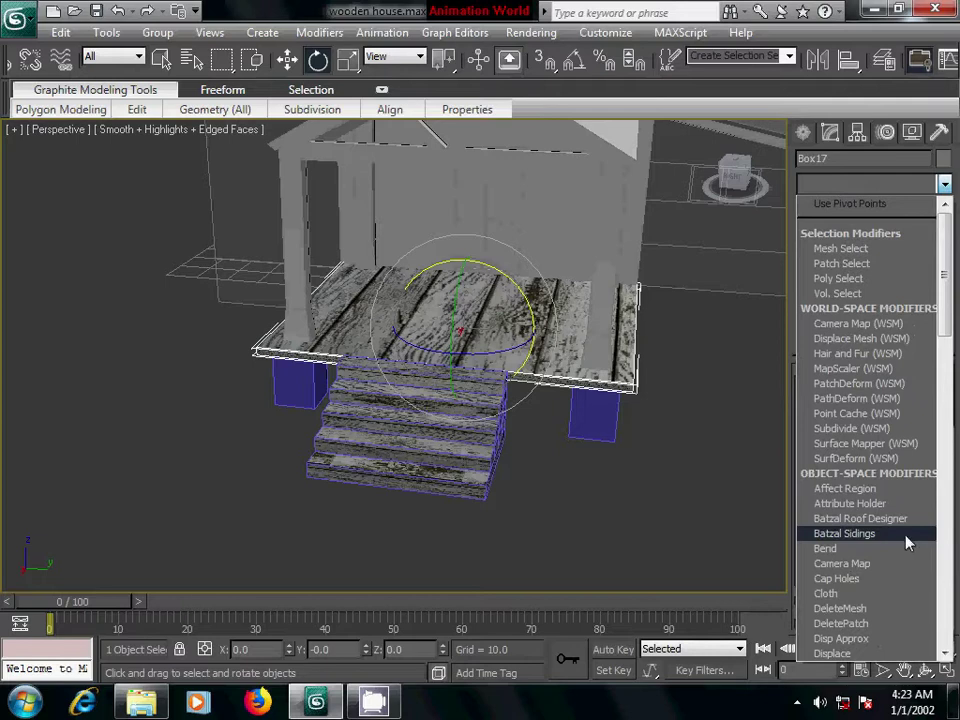
Add a UVW Map modifier to the second porch deck and select its Gizmo sub-object
text(u)
click(845, 518)
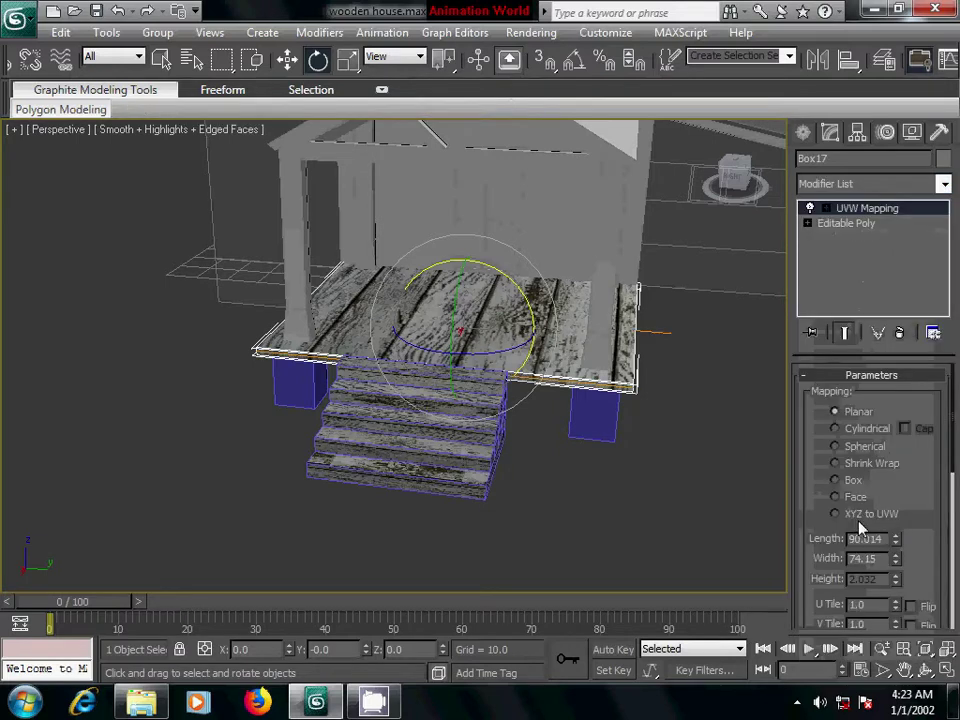
click(826, 208)
click(855, 224)
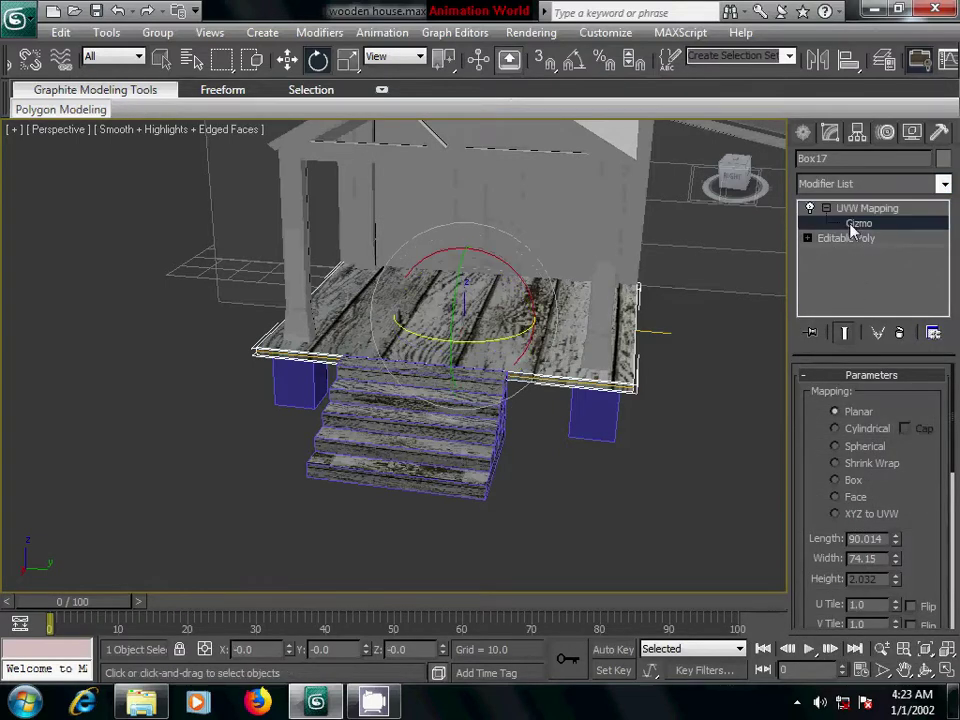
Rotate the mapping gizmo about Z so the deck planks run crosswise
drag(480, 341, 316, 324)
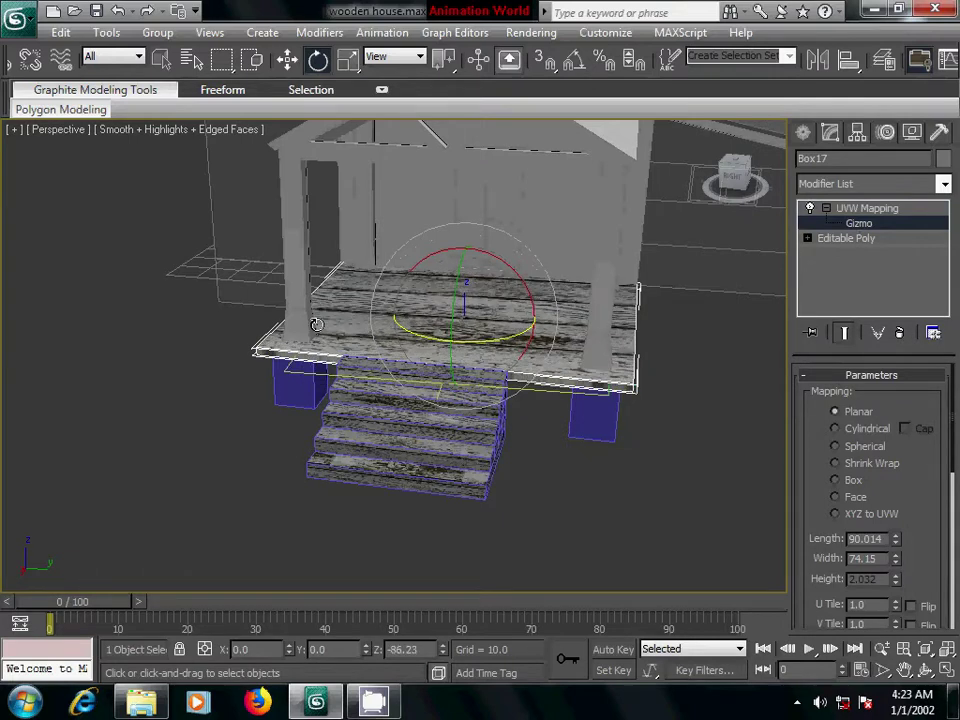
mouse_move(316, 324)
alt+middle_down()
mouse_move(561, 422)
mouse_move(566, 403)
alt+middle_up()
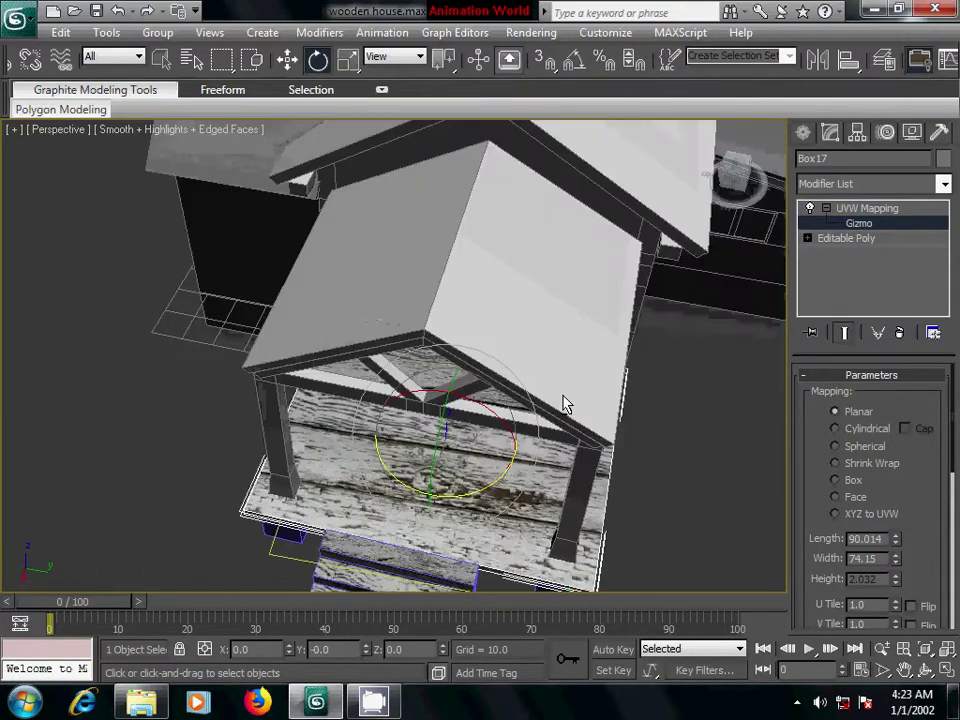
alt+middle_drag(530, 456, 547, 379)
drag(494, 381, 484, 384)
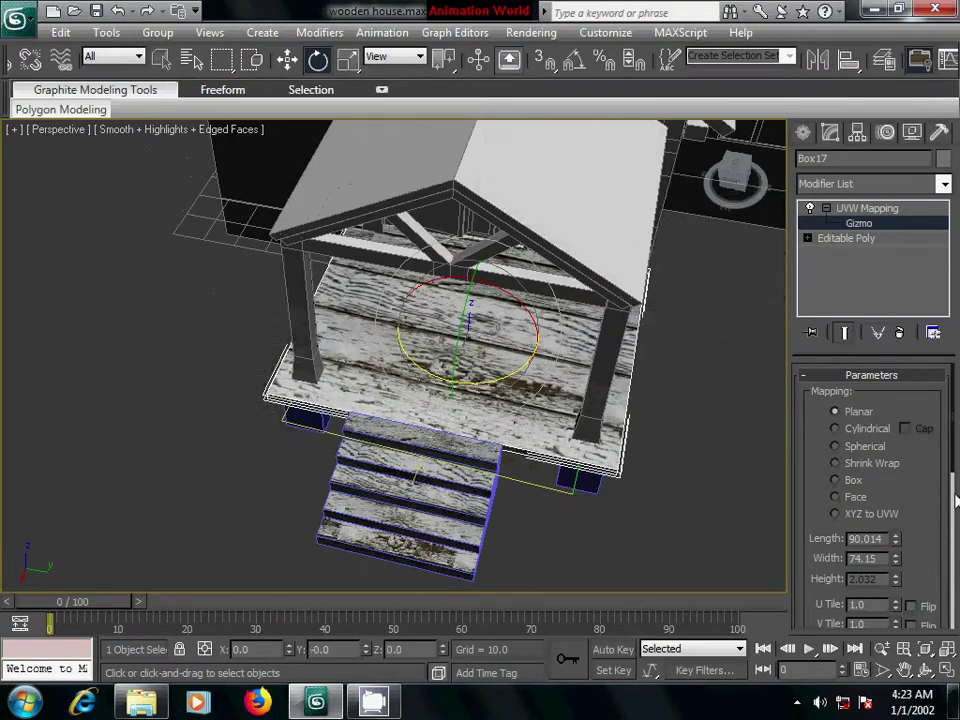
scroll(932, 487, down, 2)
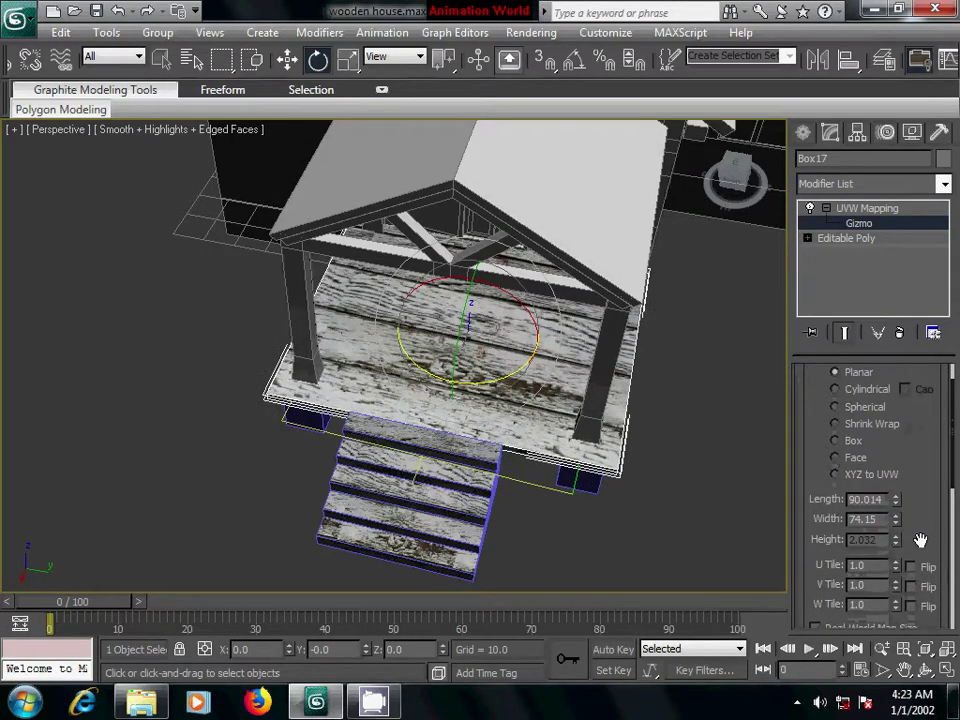
scroll(910, 520, down, 3)
Set the deck mapping's U Tile to 1.01 and V Tile to 1.33
click(897, 496)
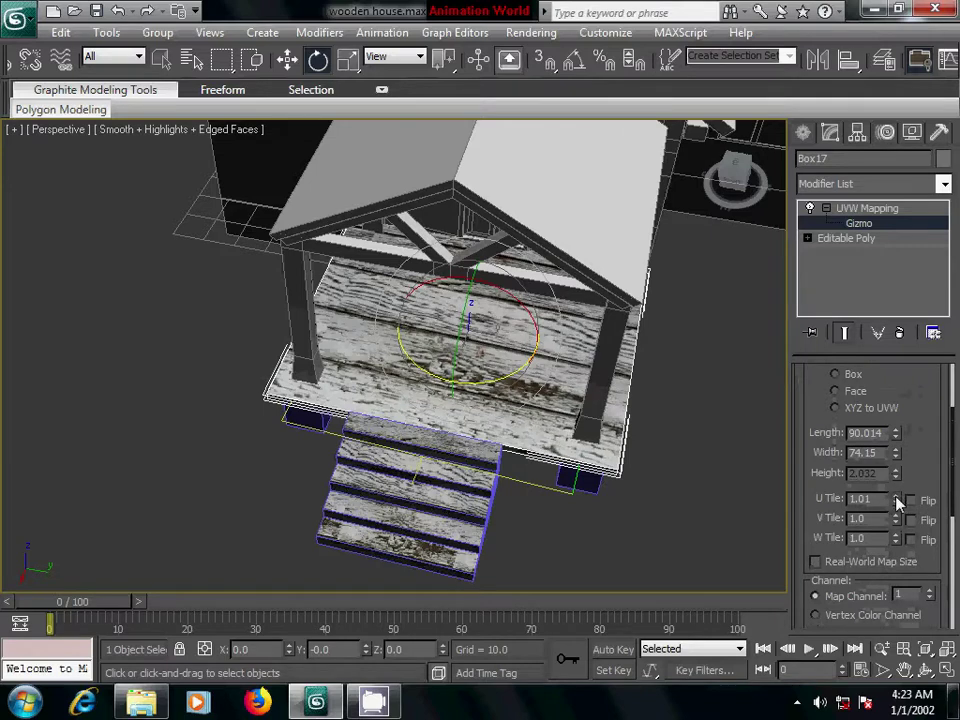
click(897, 518)
click(897, 518)
click(897, 518)
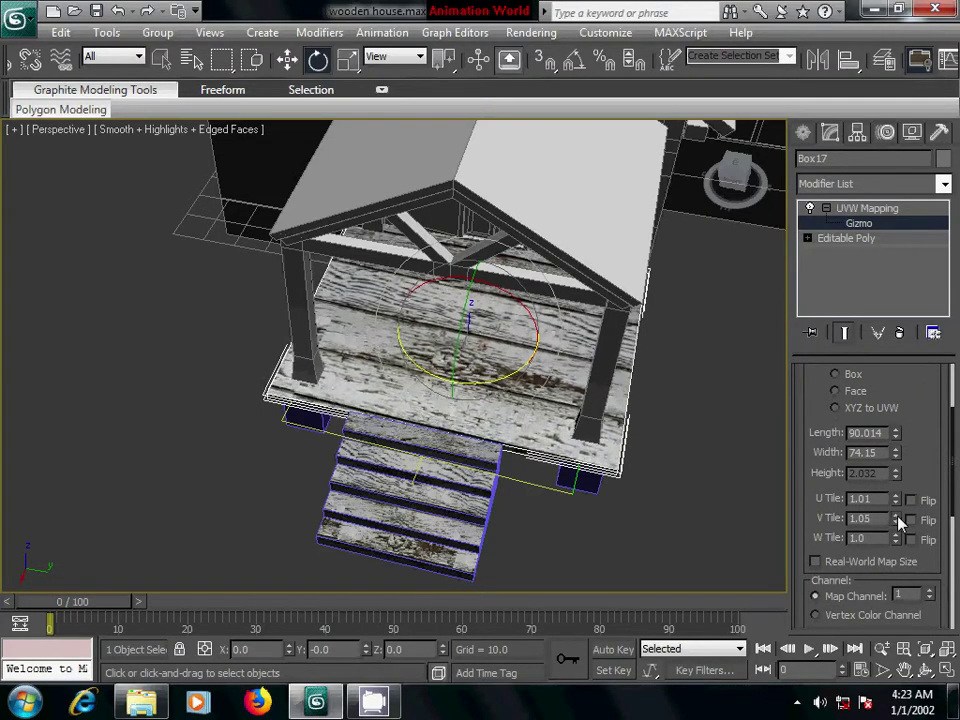
click(897, 518)
click(897, 518)
click(897, 518)
click(897, 518)
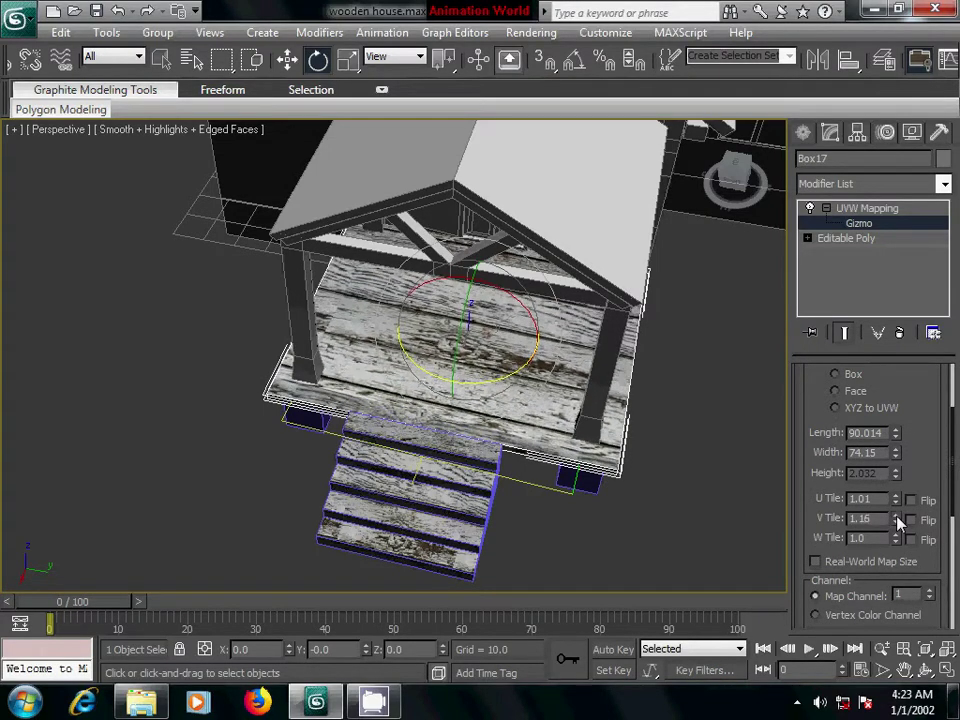
click(897, 518)
click(897, 518)
click(897, 518)
click(897, 518)
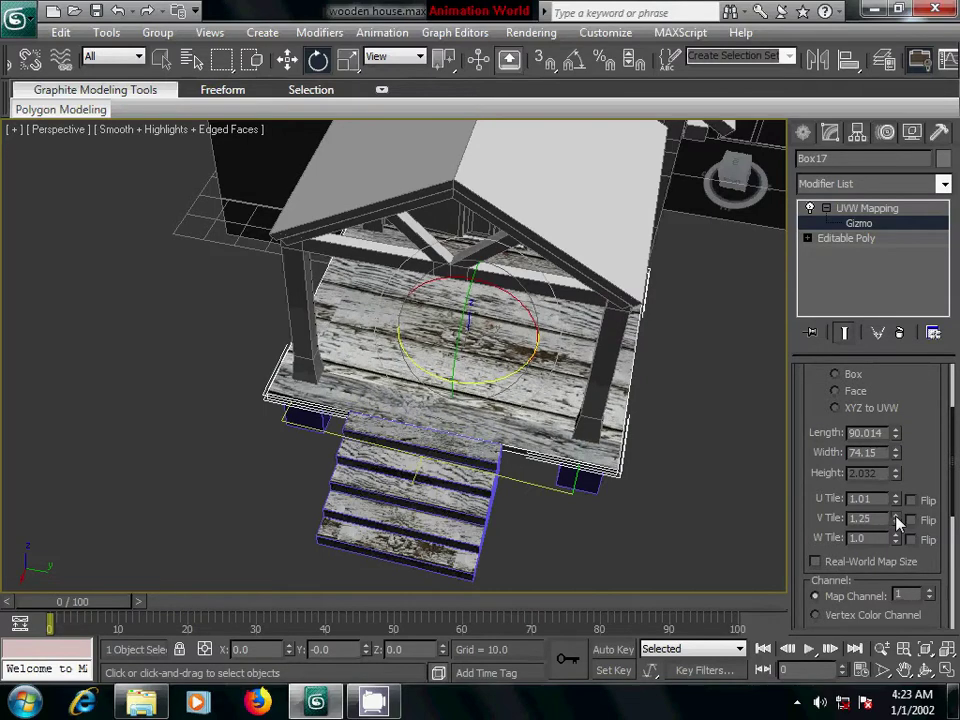
click(897, 518)
click(897, 518)
click(897, 518)
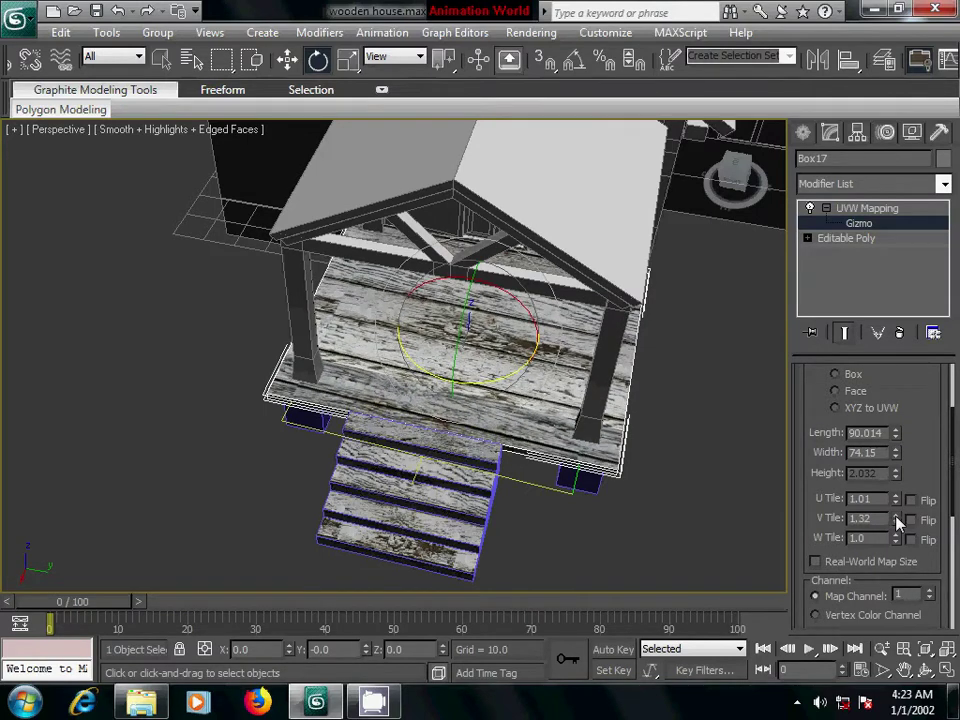
click(897, 518)
Slide the mapping gizmo along X and rotate it by about one degree
mouse_move(692, 497)
alt+middle_down()
mouse_move(690, 476)
mouse_move(600, 495)
alt+middle_up()
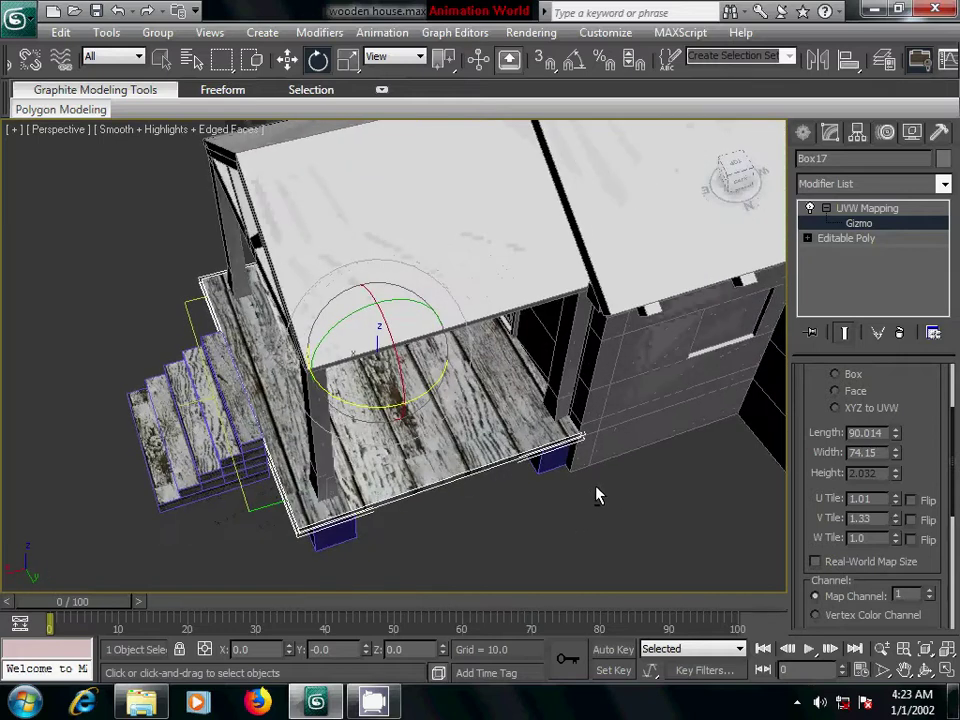
click(289, 60)
drag(305, 372, 342, 372)
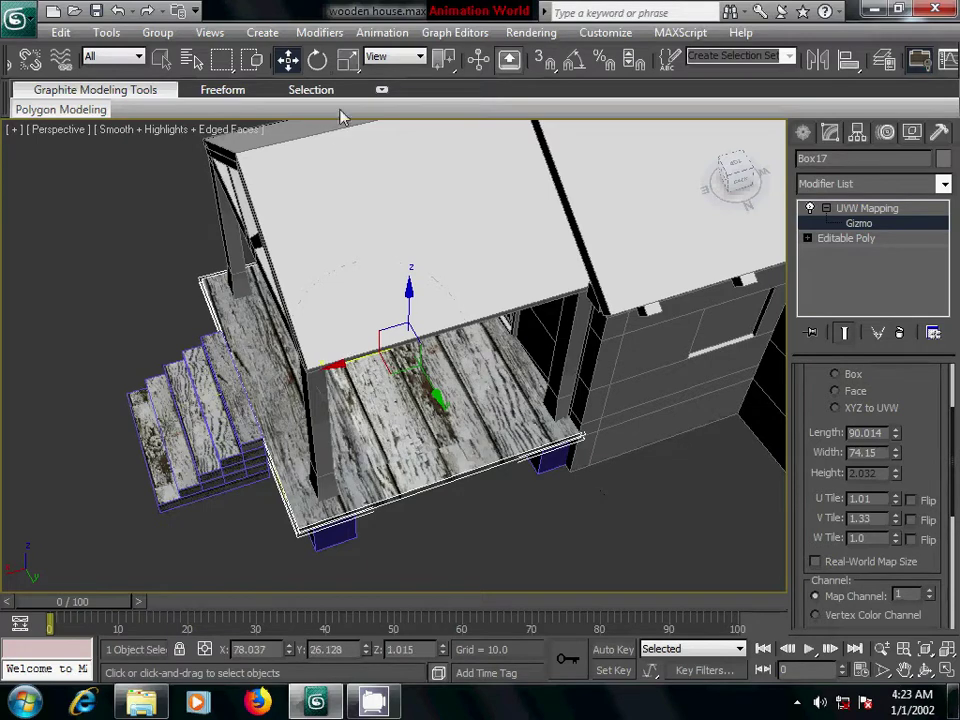
click(325, 61)
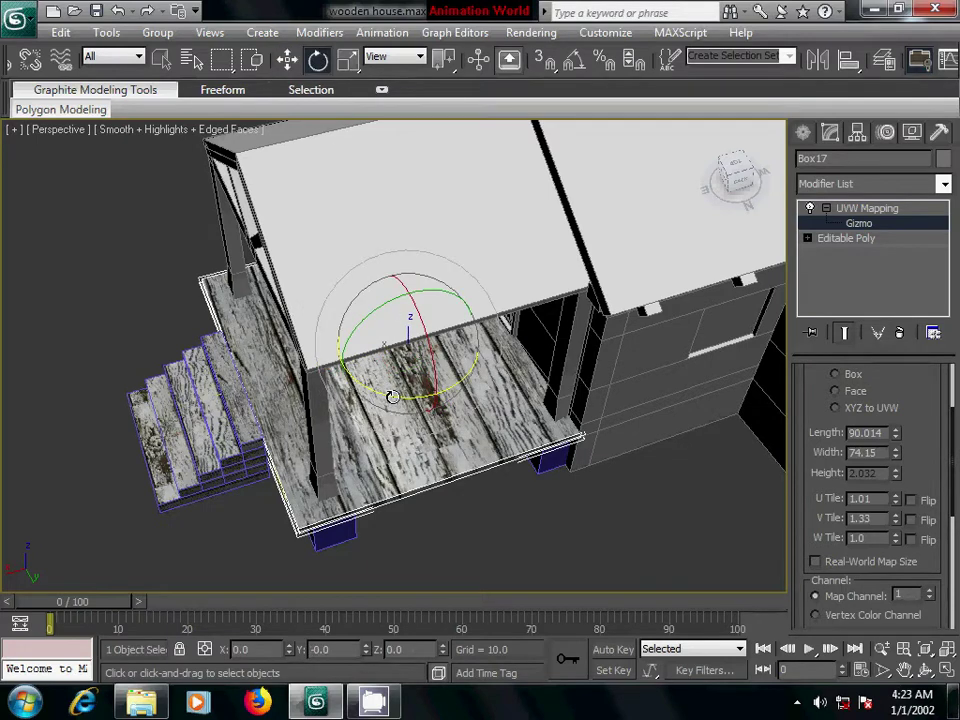
drag(392, 397, 393, 397)
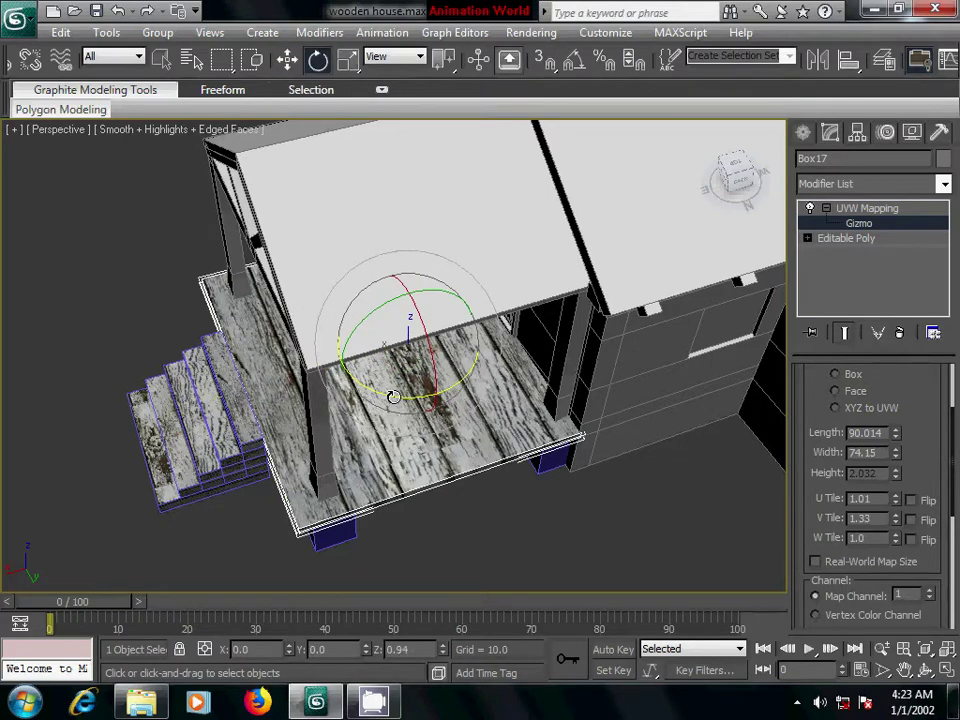
Collapse the deck's UVW Mapping into its Editable Poly, then deselect everything
right_click(850, 215)
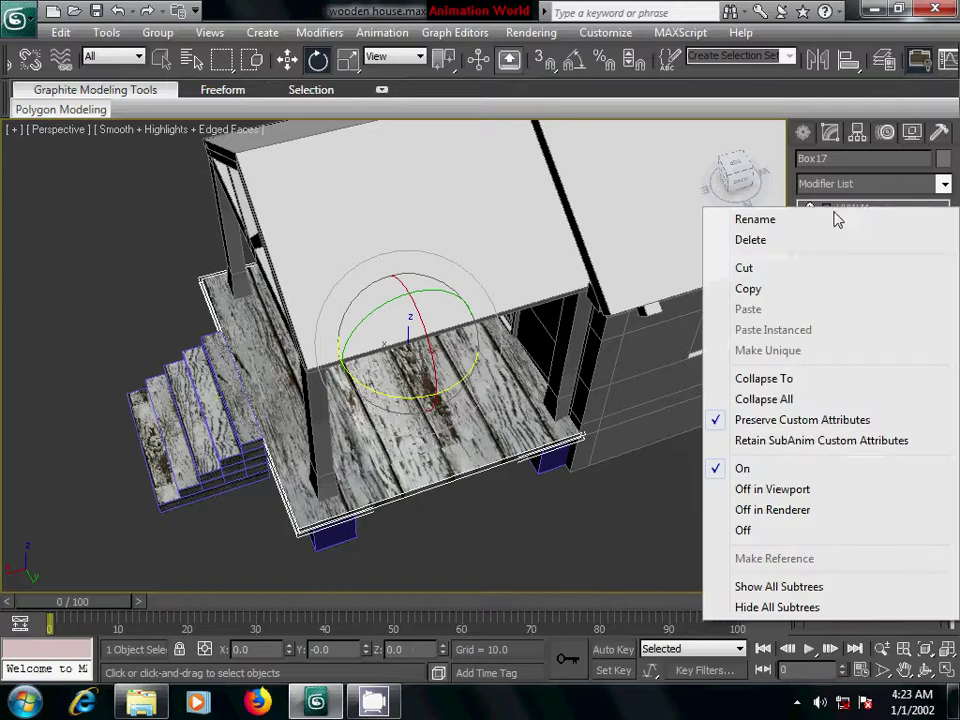
click(801, 377)
click(574, 433)
click(700, 467)
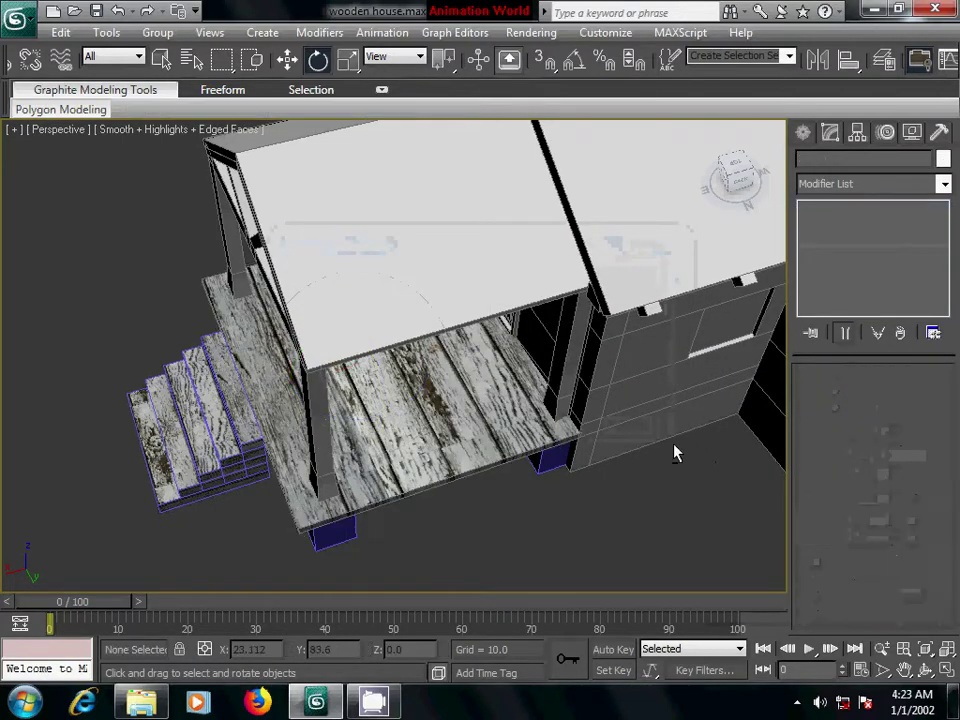
mouse_move(673, 452)
alt+middle_down()
mouse_move(596, 409)
mouse_move(699, 419)
mouse_move(414, 454)
mouse_move(517, 418)
mouse_move(504, 433)
mouse_move(439, 439)
mouse_move(531, 441)
mouse_move(250, 433)
alt+middle_up()
Select Box01 and assign it the weathered wood material in the Material Editor
click(600, 358)
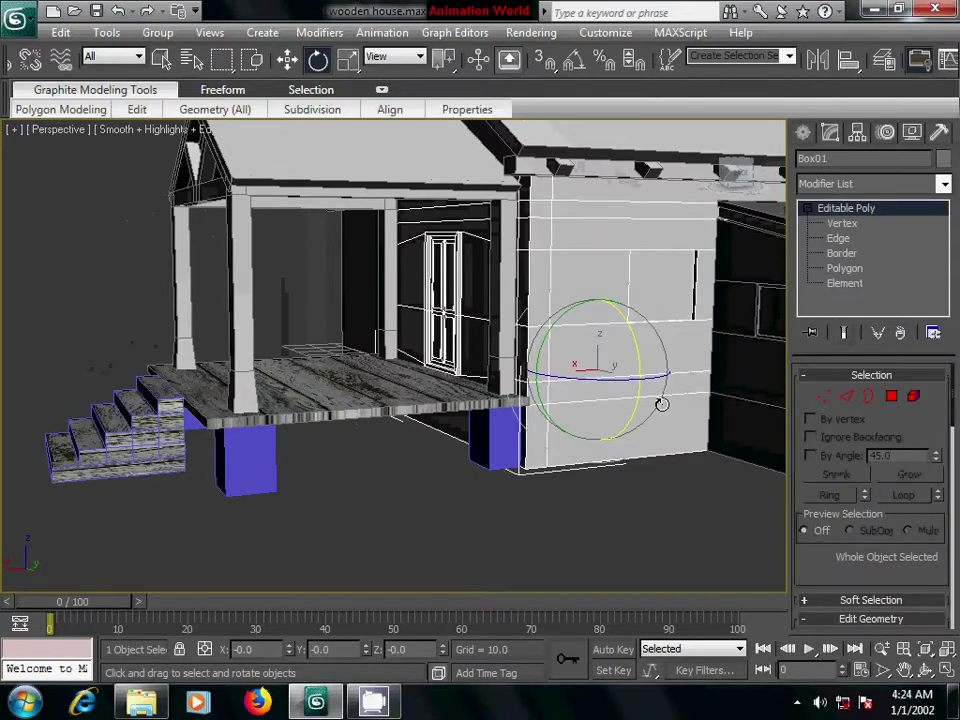
scroll(485, 396, down, 4)
mouse_move(484, 396)
alt+middle_down()
mouse_move(380, 398)
mouse_move(712, 410)
mouse_move(701, 429)
mouse_move(579, 435)
mouse_move(626, 447)
mouse_move(713, 430)
alt+middle_up()
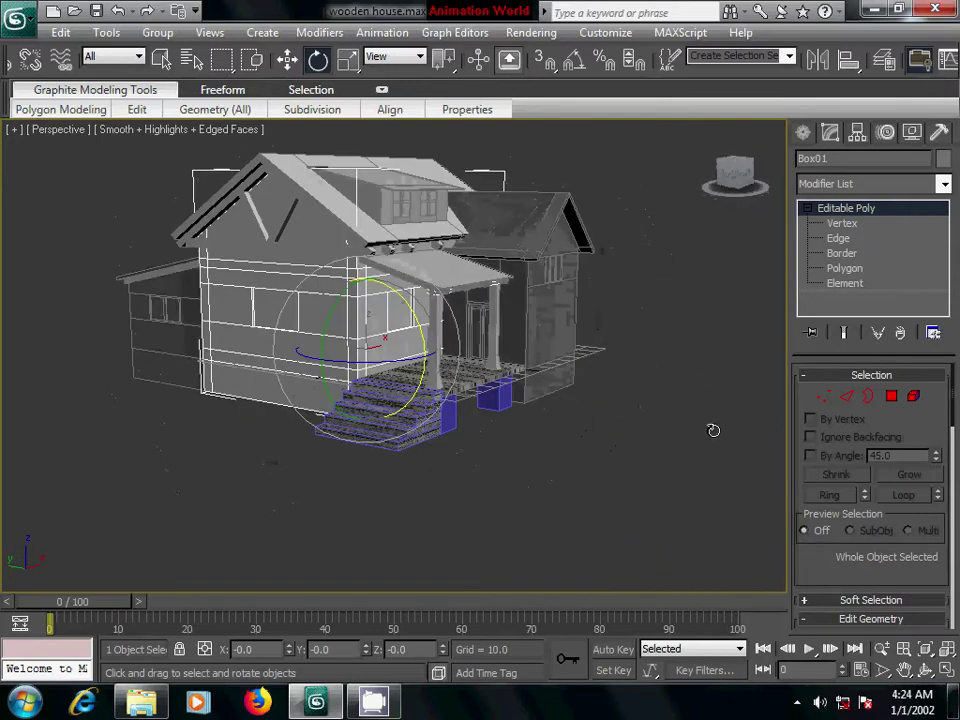
key(m)
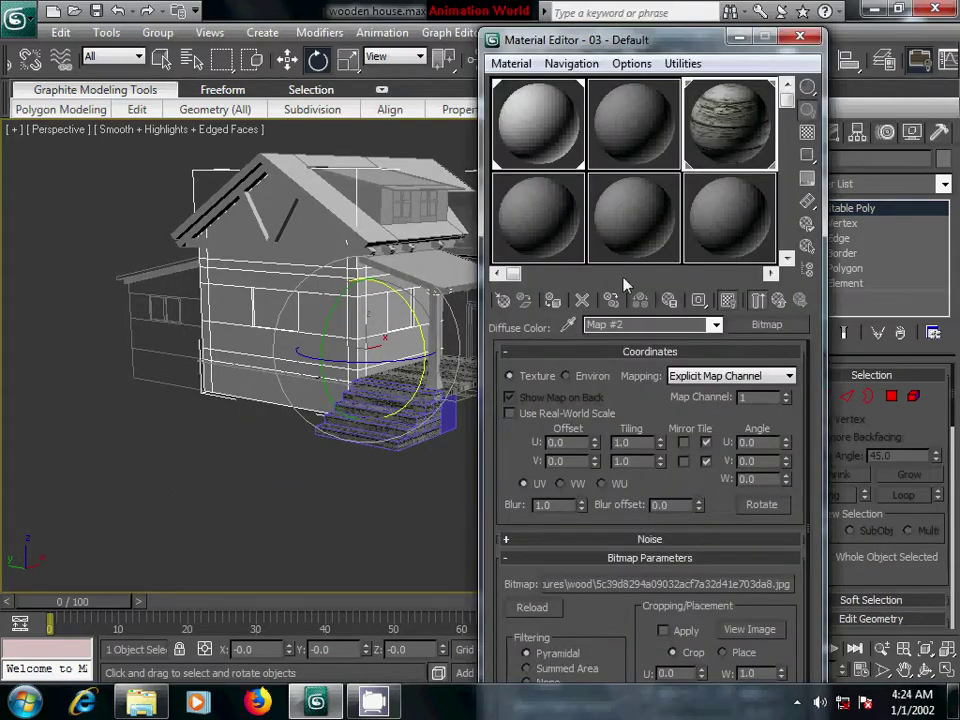
click(556, 302)
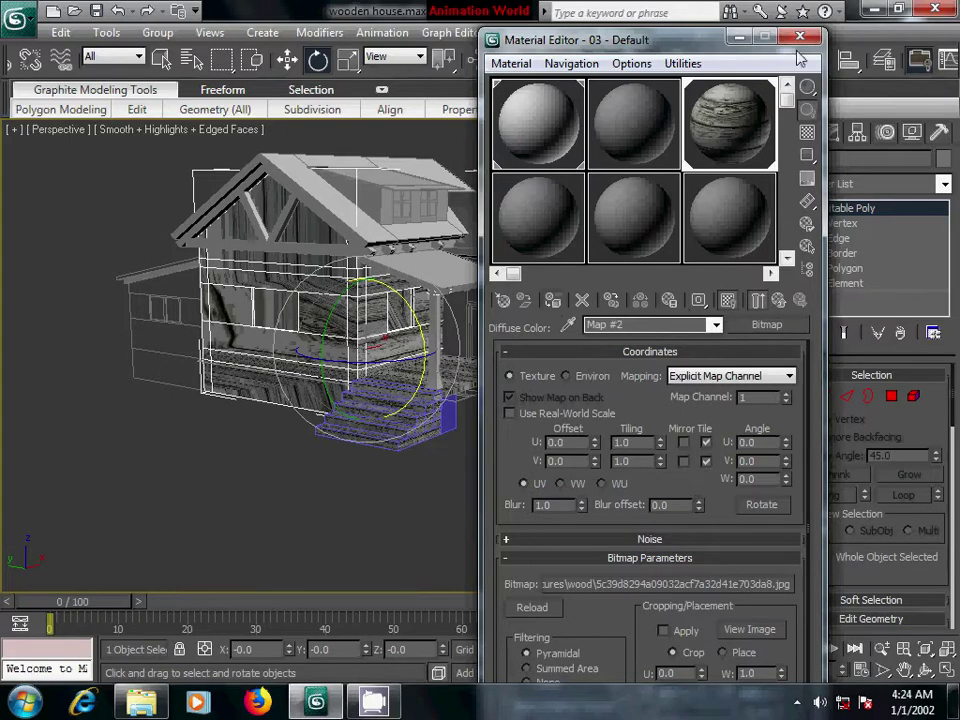
key(m)
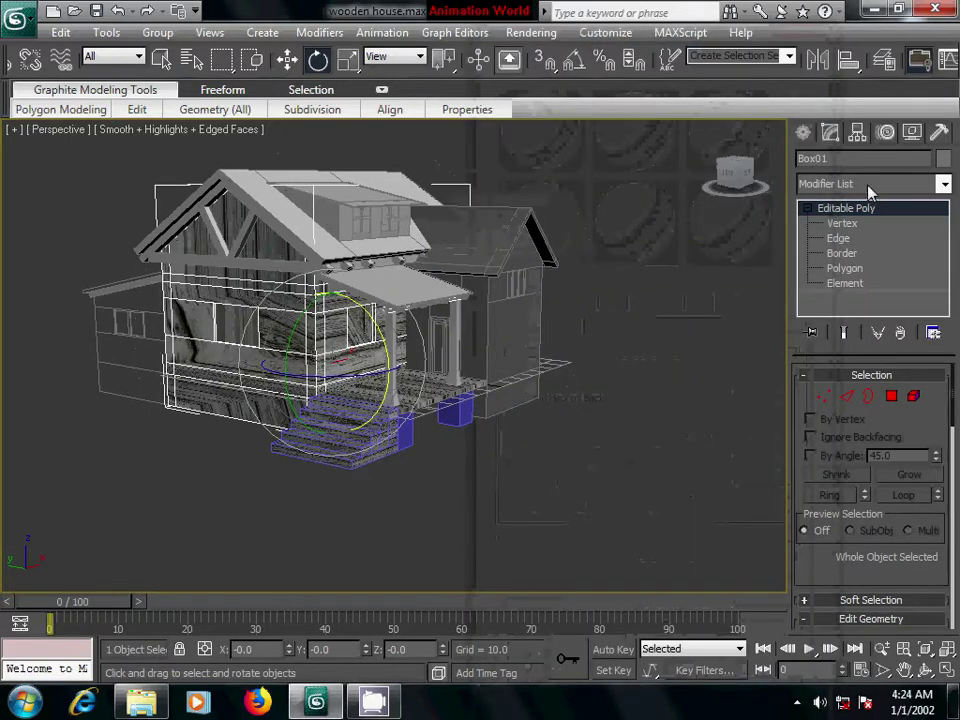
click(868, 185)
Add a UVW Map modifier to the wall with Box projection and U Tile 1.0
key(u)
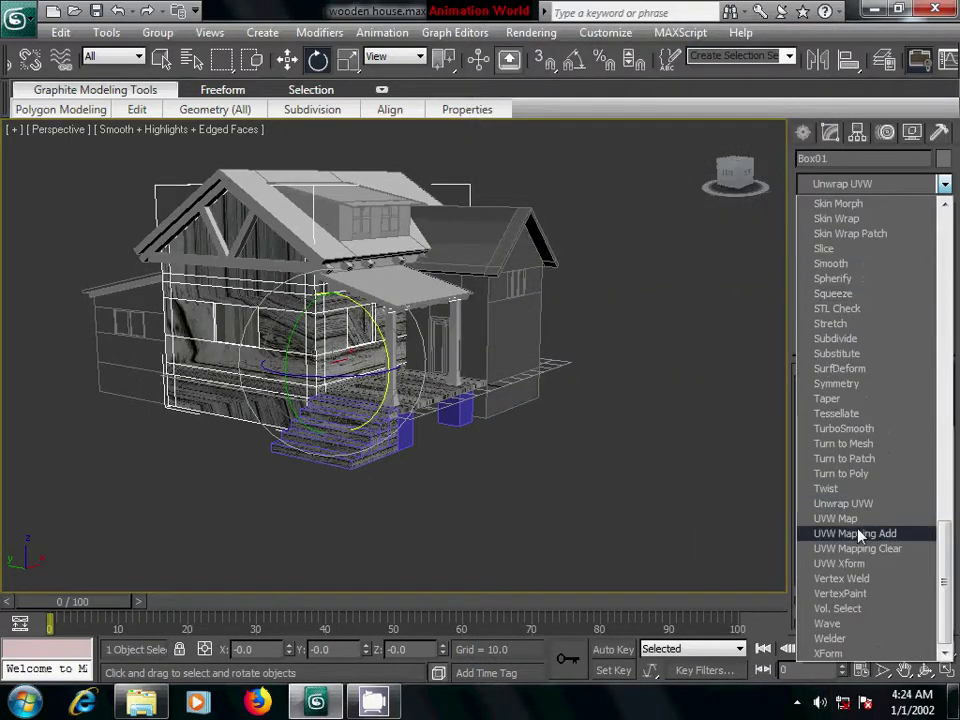
click(836, 518)
alt+middle_drag(555, 488, 548, 497)
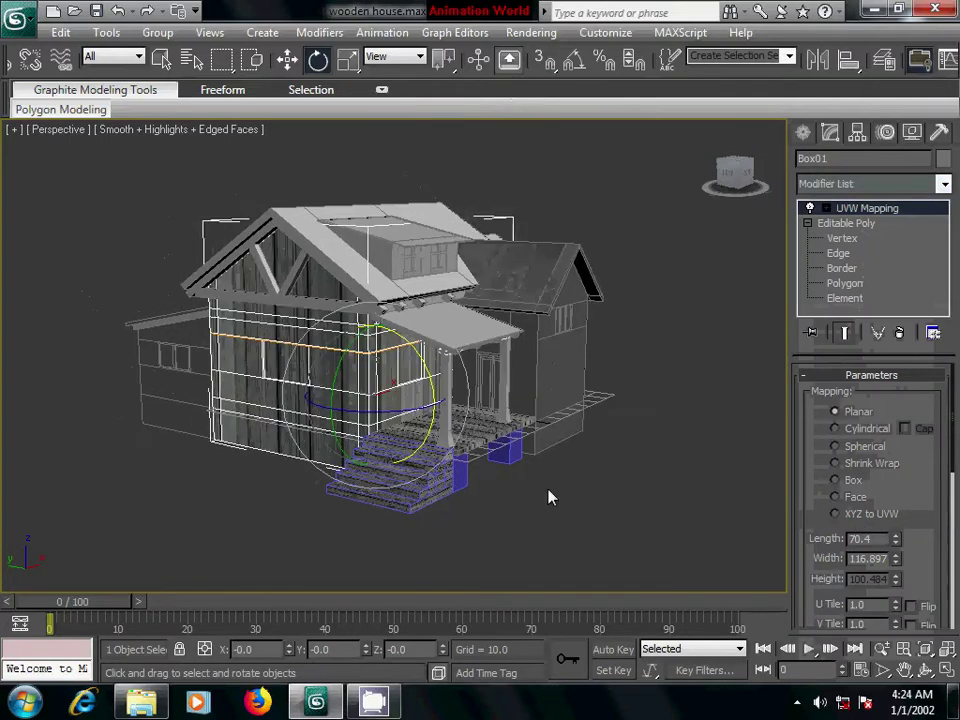
scroll(548, 497, up, 3)
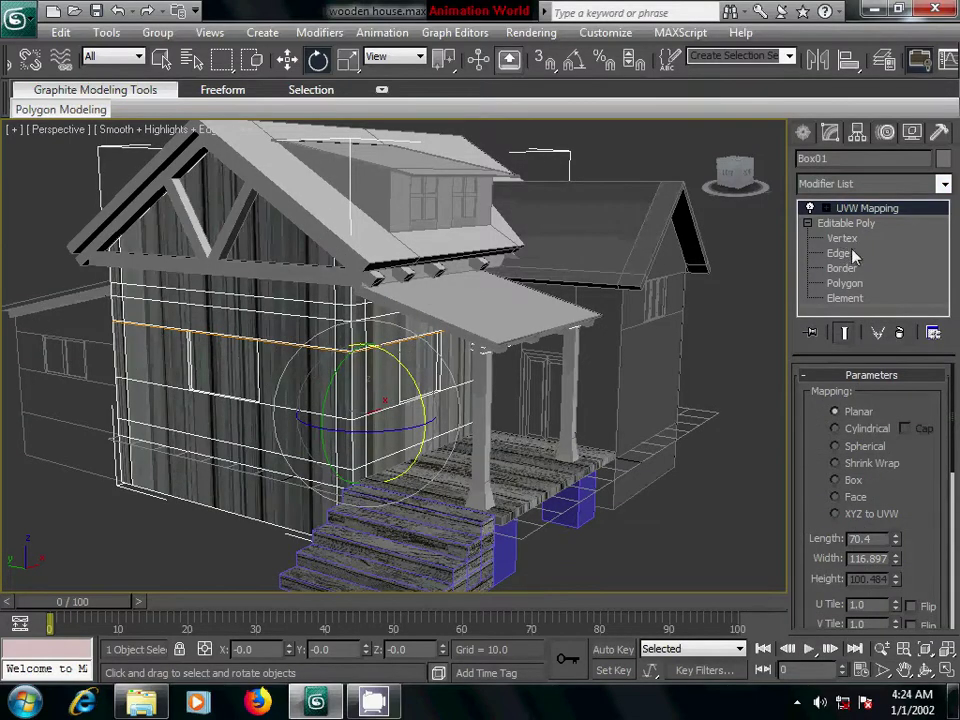
click(835, 480)
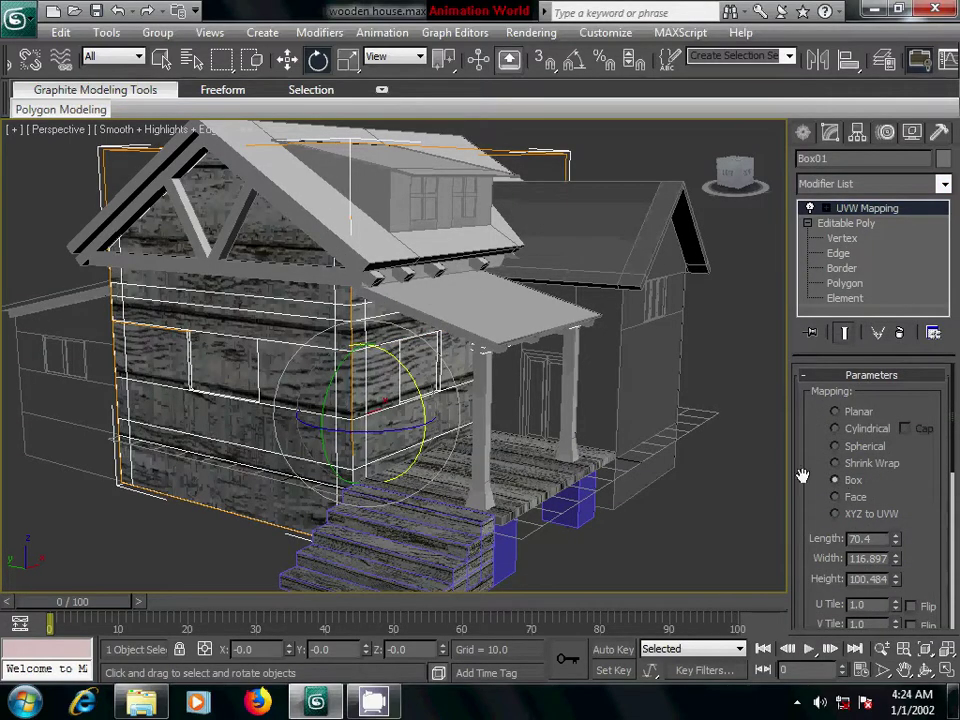
middle_drag(571, 503, 590, 484)
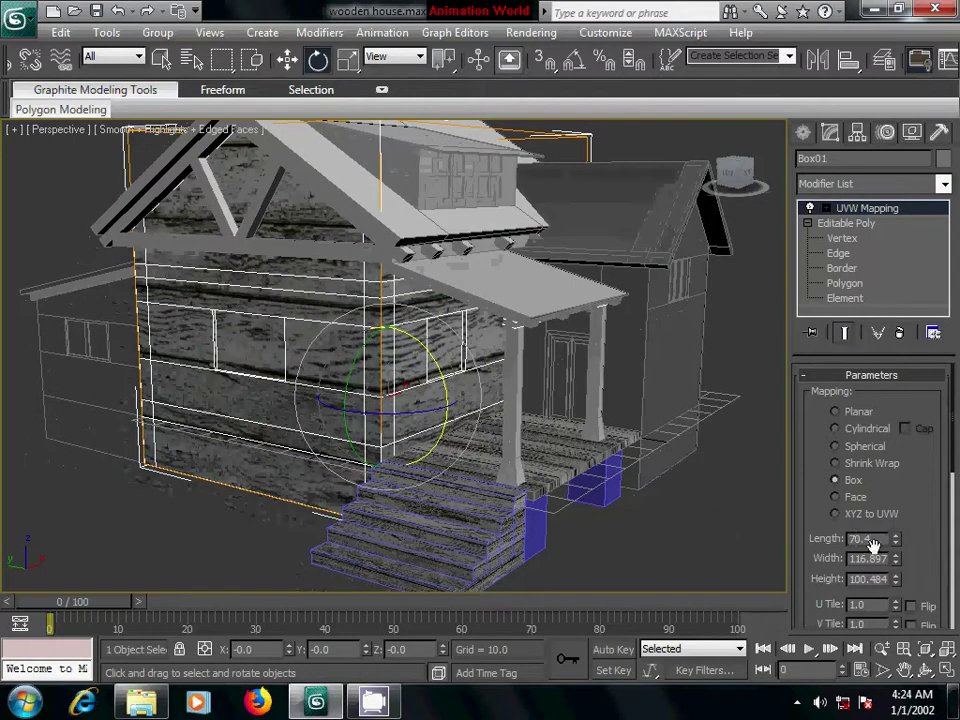
scroll(905, 560, down, 2)
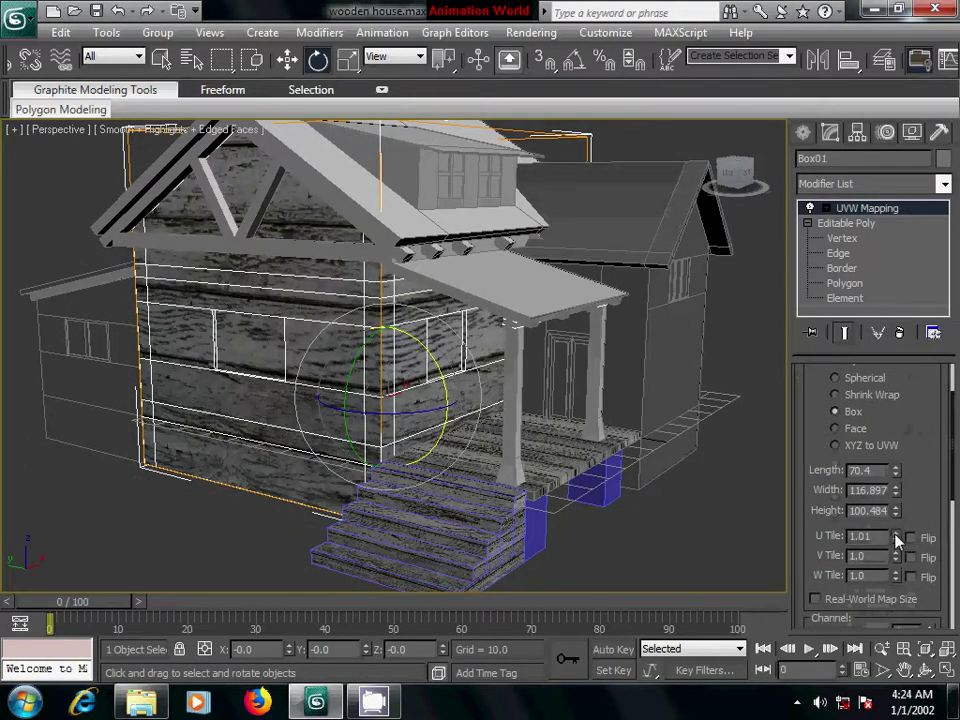
click(897, 538)
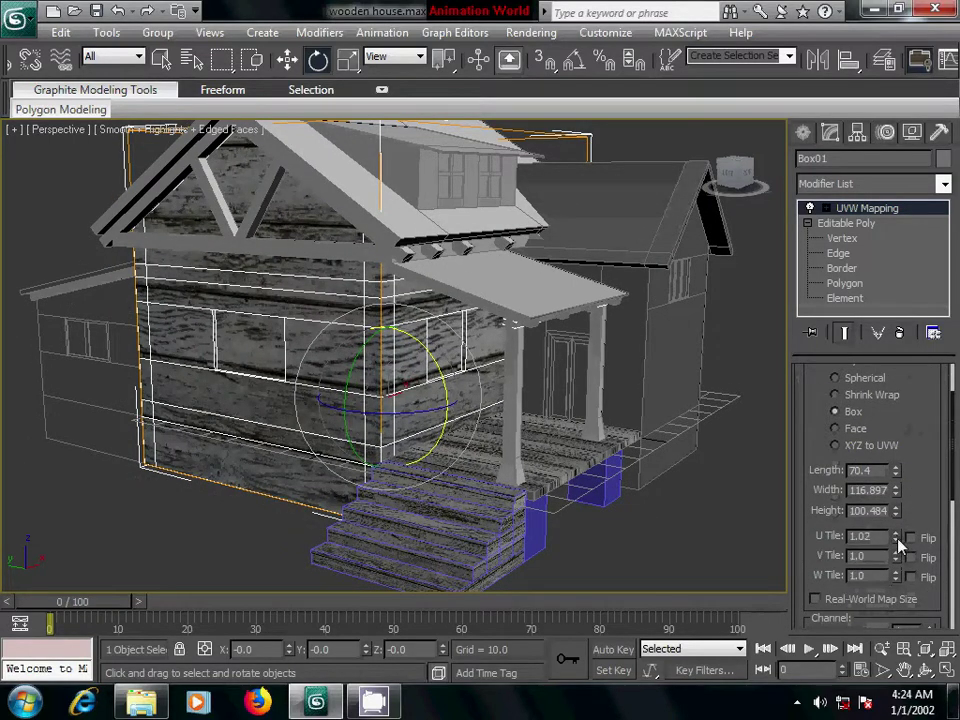
click(898, 540)
Raise the wall mapping's V Tile to about 3.22 and inspect the side walls
click(899, 551)
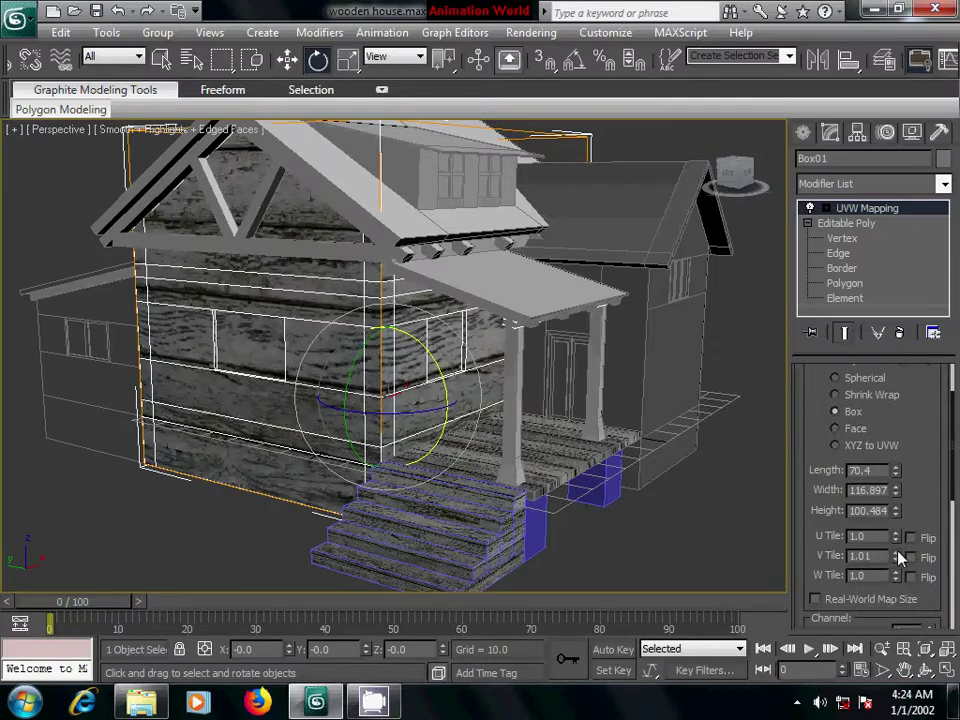
click(899, 551)
drag(899, 556, 902, 412)
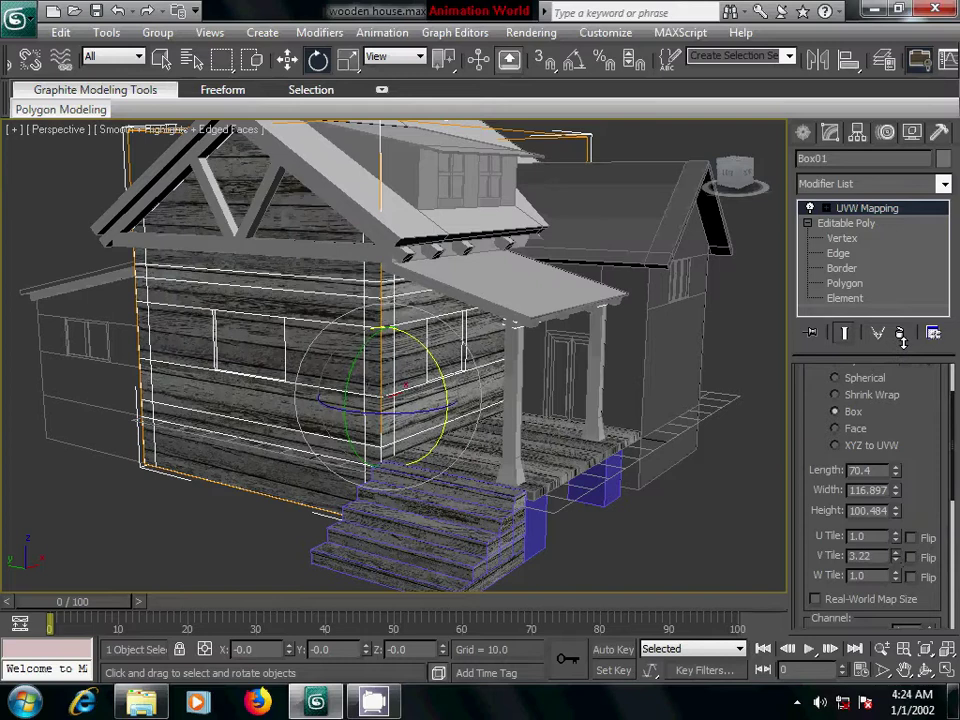
drag(902, 412, 748, 416)
mouse_move(616, 459)
alt+middle_down()
mouse_move(669, 434)
mouse_move(797, 444)
mouse_move(776, 473)
mouse_move(707, 476)
mouse_move(493, 446)
mouse_move(342, 459)
mouse_move(520, 340)
mouse_move(578, 325)
alt+middle_up()
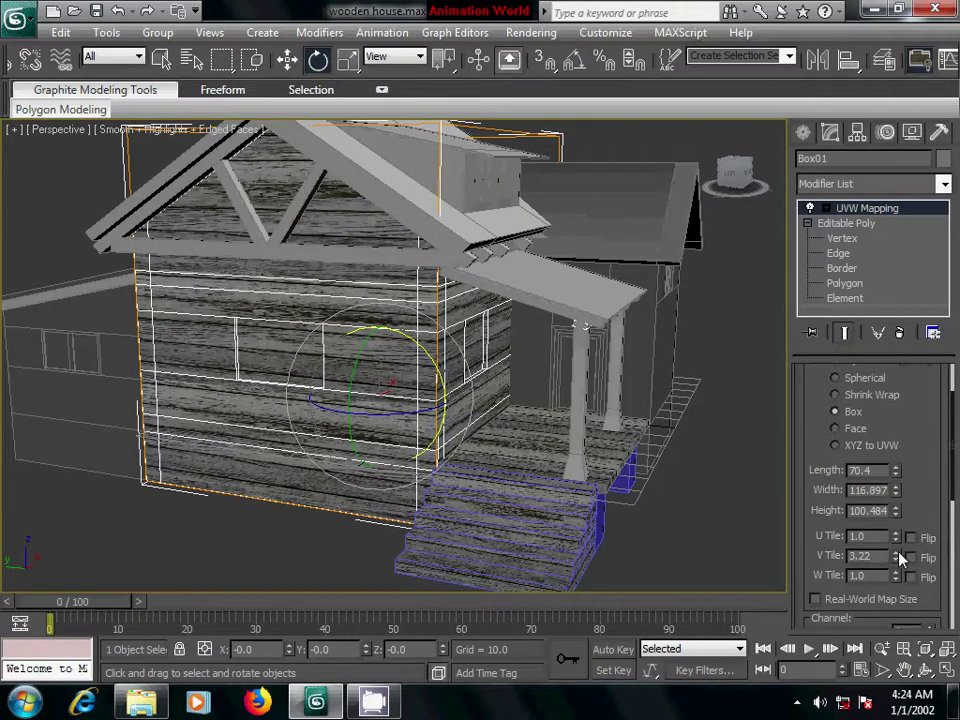
mouse_move(470, 470)
alt+middle_down()
mouse_move(510, 480)
mouse_move(531, 459)
mouse_move(575, 487)
mouse_move(538, 489)
alt+middle_up()
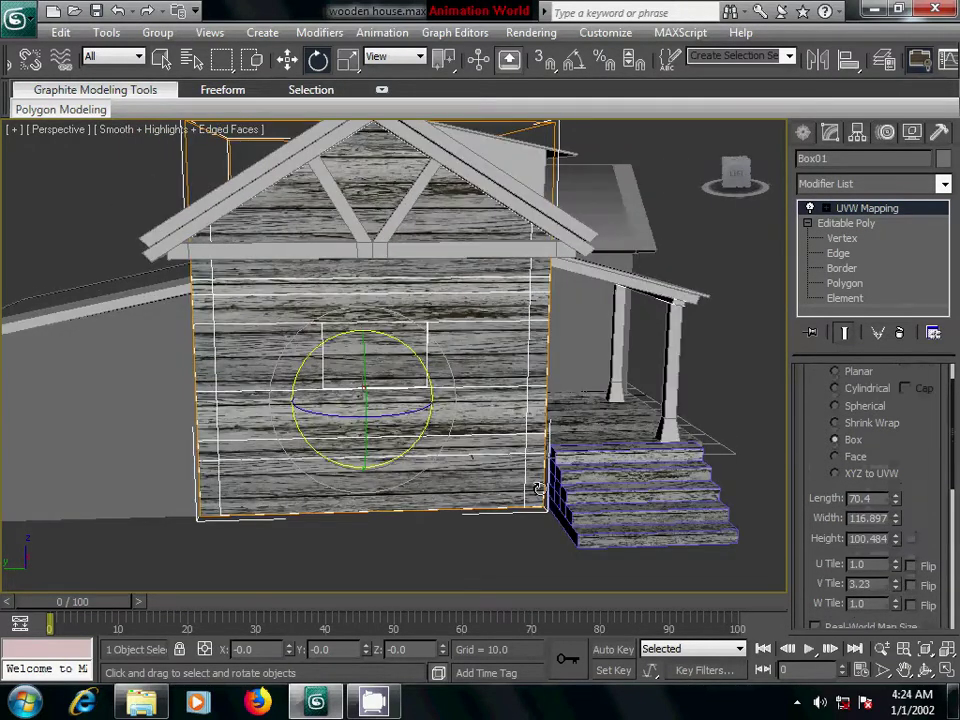
mouse_move(647, 469)
alt+middle_down()
mouse_move(617, 461)
mouse_move(574, 476)
mouse_move(686, 497)
mouse_move(625, 490)
alt+middle_up()
scroll(569, 479, up, 5)
scroll(570, 478, down, 3)
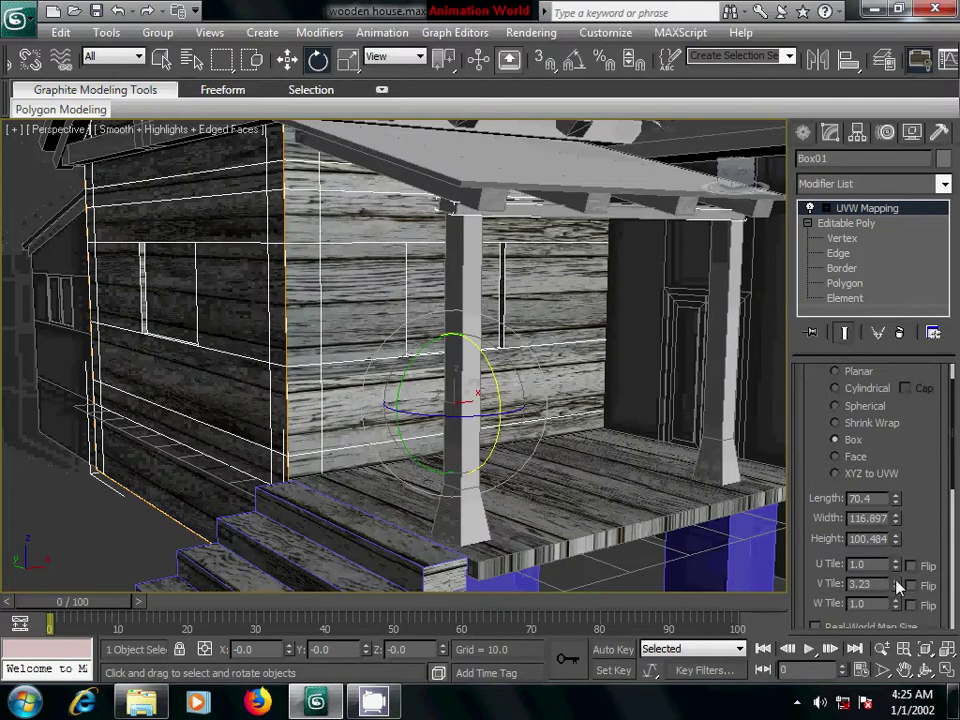
Enter an exact V Tile value of 3.0 for the wall mapping
drag(897, 588, 904, 447)
scroll(639, 497, up, 2)
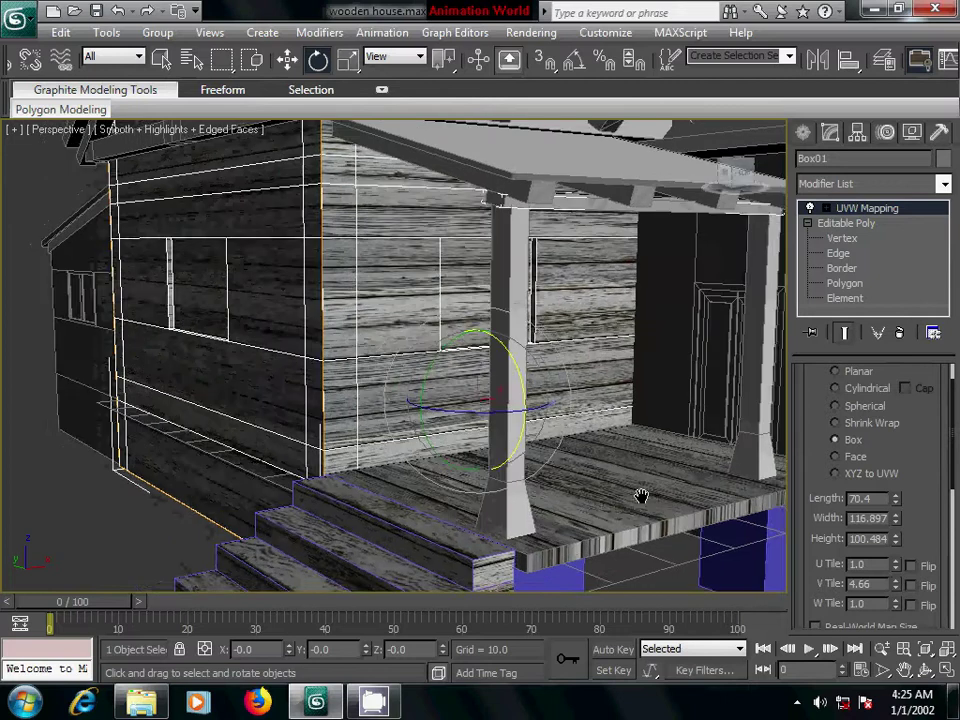
alt+middle_drag(639, 497, 546, 504)
scroll(621, 508, up, 4)
alt+middle_drag(621, 513, 647, 506)
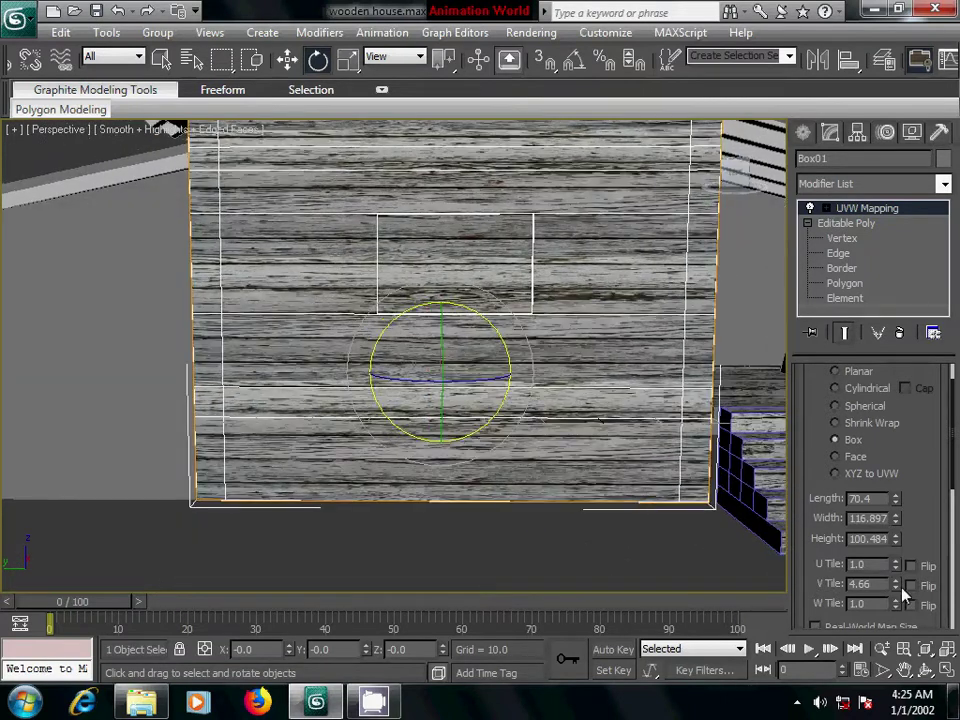
double_click(860, 584)
text(3)
click(872, 565)
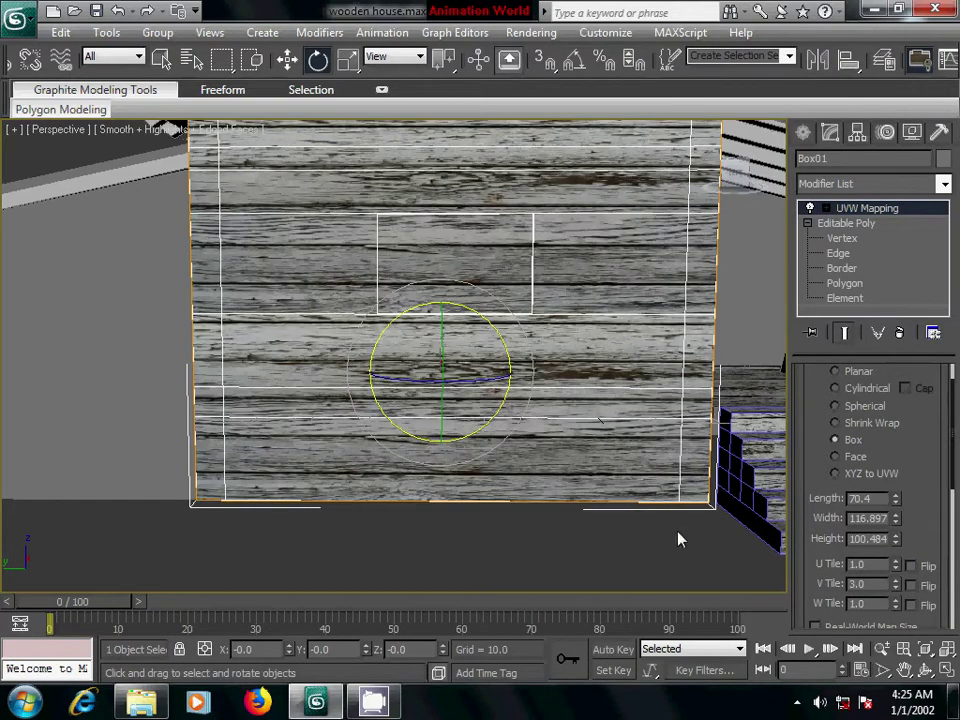
mouse_move(678, 540)
alt+middle_down()
mouse_move(497, 443)
mouse_move(506, 430)
mouse_move(464, 420)
alt+middle_up()
scroll(497, 443, down, 5)
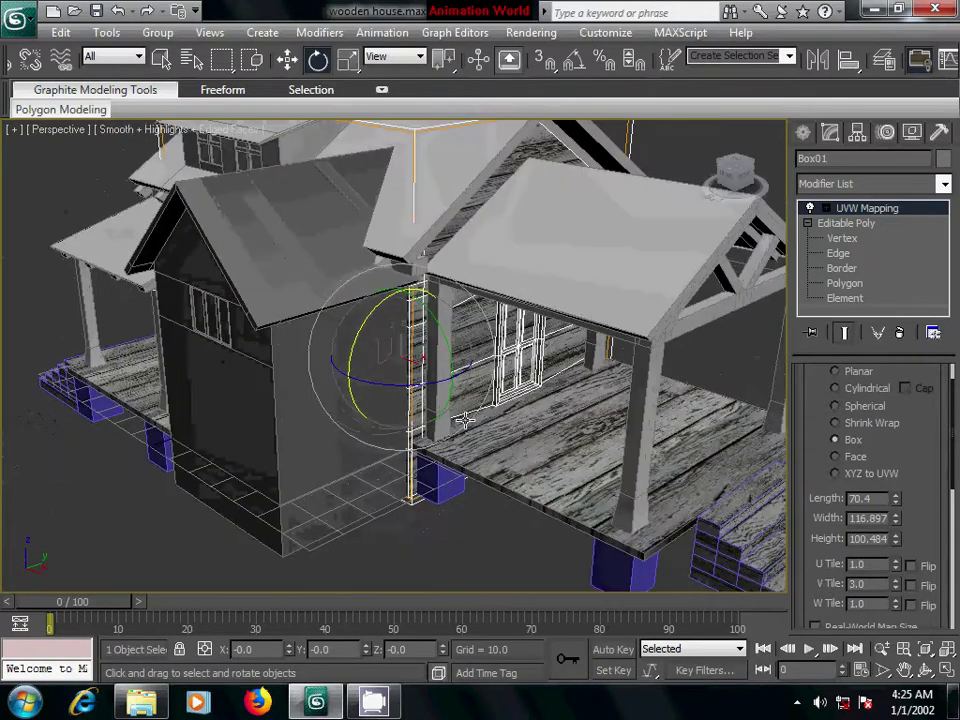
Collapse Box01's Box UVW Mapping to Editable Poly and review the house from several angles
right_click(865, 208)
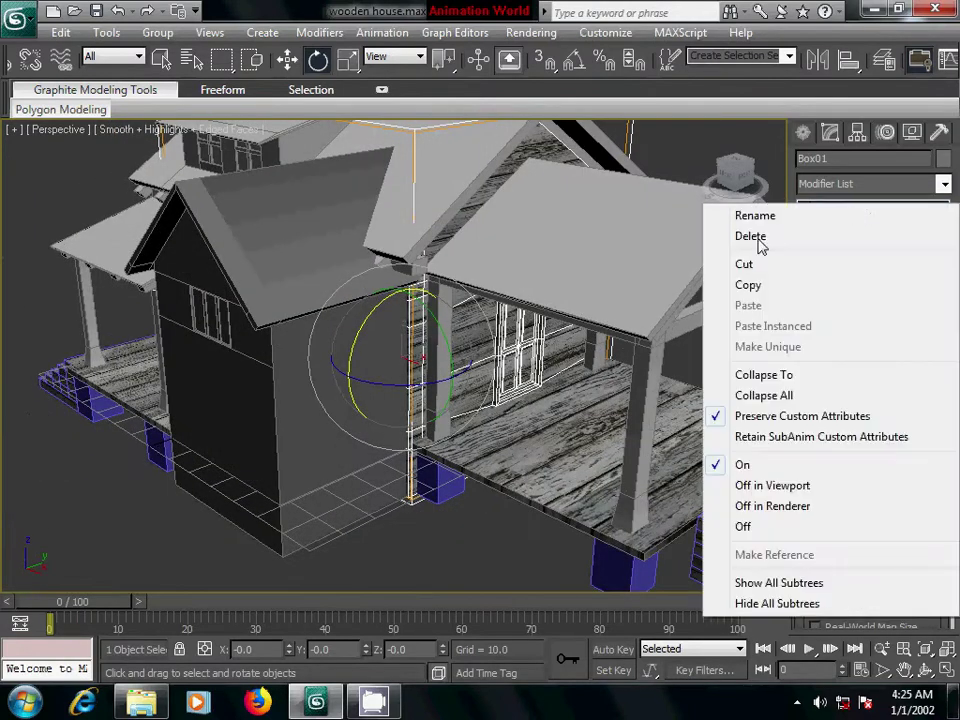
click(778, 375)
click(563, 423)
mouse_move(660, 450)
alt+middle_down()
mouse_move(596, 429)
mouse_move(641, 457)
mouse_move(529, 420)
mouse_move(454, 435)
mouse_move(484, 456)
mouse_move(409, 454)
mouse_move(476, 456)
mouse_move(581, 371)
mouse_move(585, 433)
alt+middle_up()
scroll(585, 433, up, 3)
mouse_move(644, 385)
alt+middle_down()
mouse_move(645, 437)
mouse_move(553, 407)
mouse_move(566, 430)
alt+middle_up()
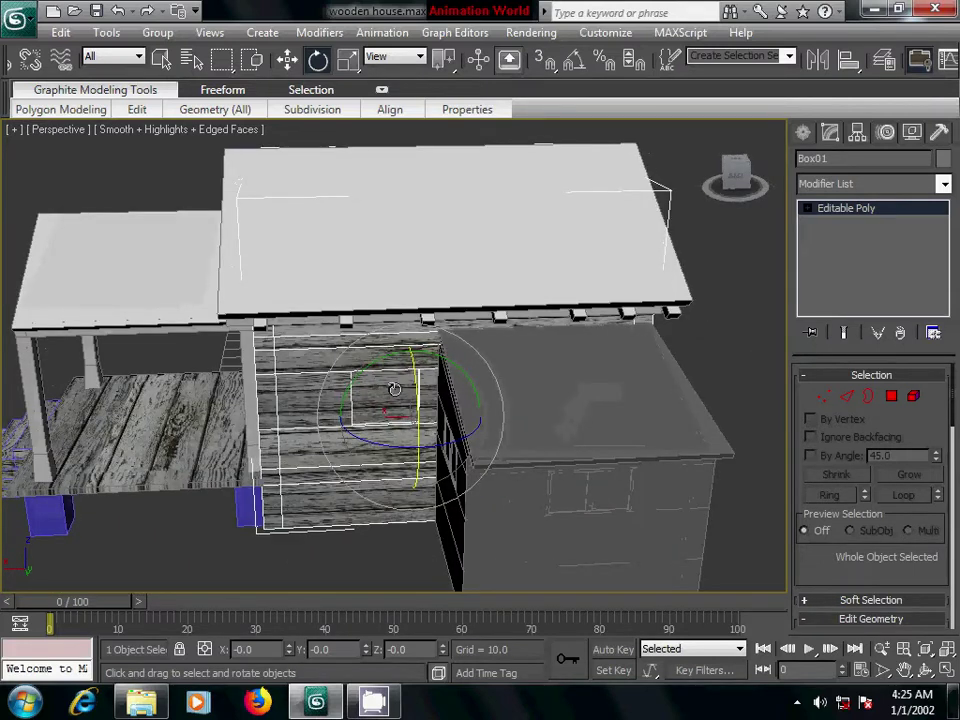
mouse_move(428, 561)
alt+middle_down()
mouse_move(426, 438)
mouse_move(459, 467)
mouse_move(390, 467)
mouse_move(572, 465)
mouse_move(398, 523)
mouse_move(500, 444)
alt+middle_up()
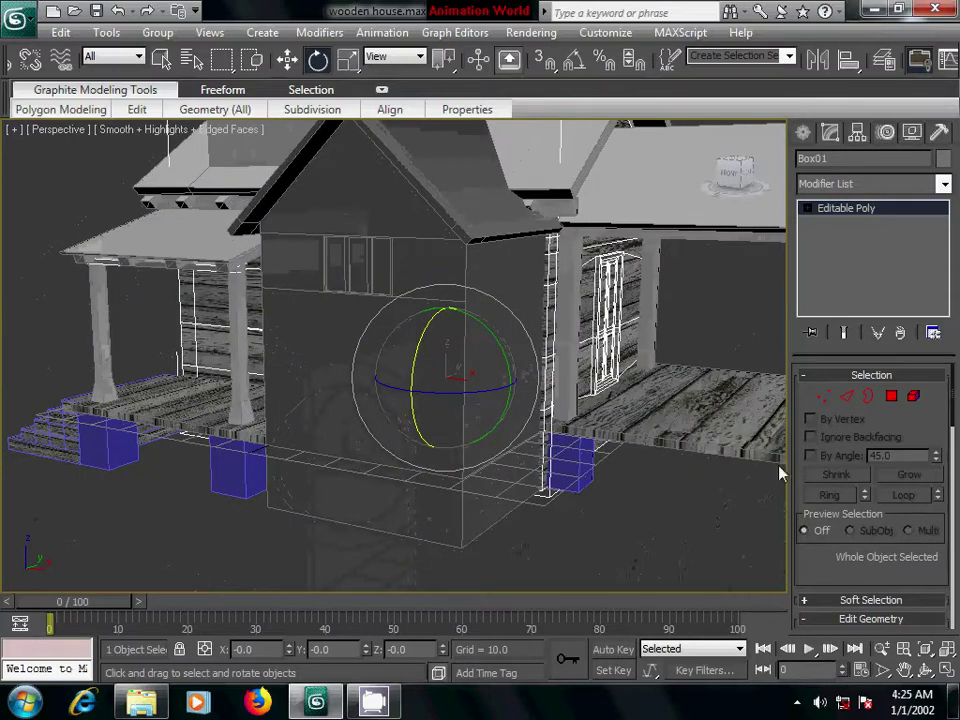
Select the six blue base blocks and assign them material slot 2
click(805, 136)
click(675, 546)
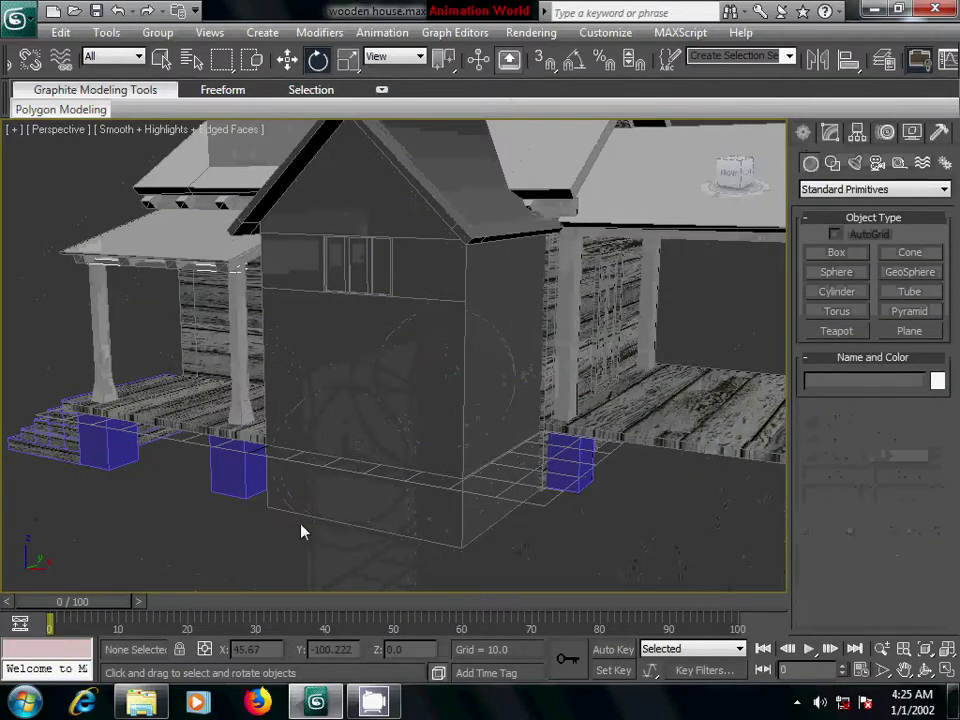
click(230, 476)
ctrl+click(135, 461)
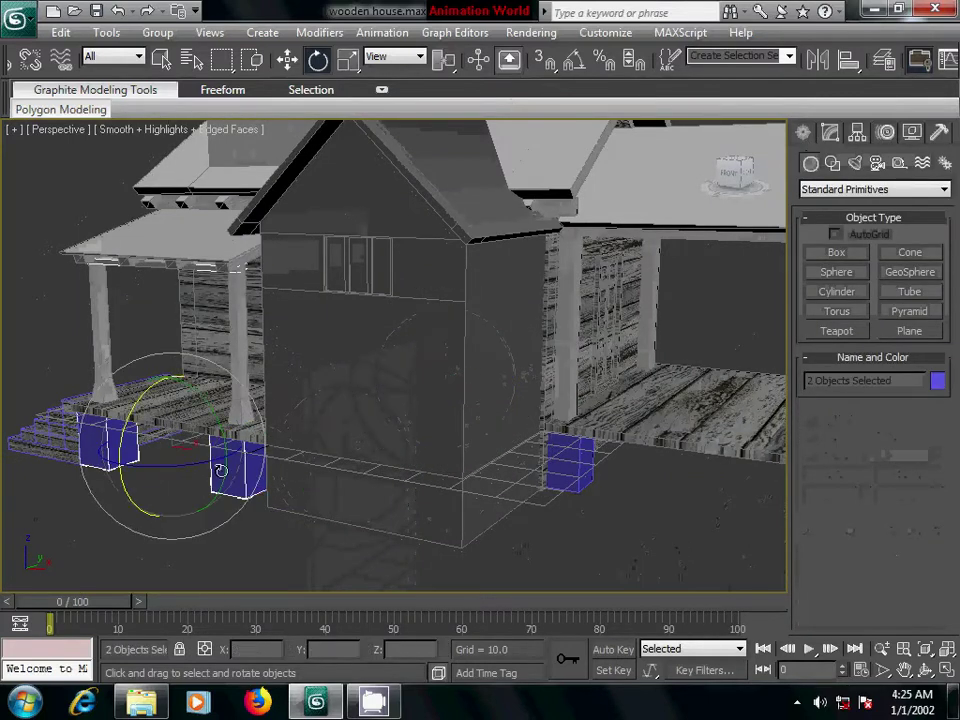
ctrl+click(567, 481)
mouse_move(611, 527)
alt+middle_down()
mouse_move(662, 508)
mouse_move(648, 437)
mouse_move(416, 440)
alt+middle_up()
ctrl+click(649, 437)
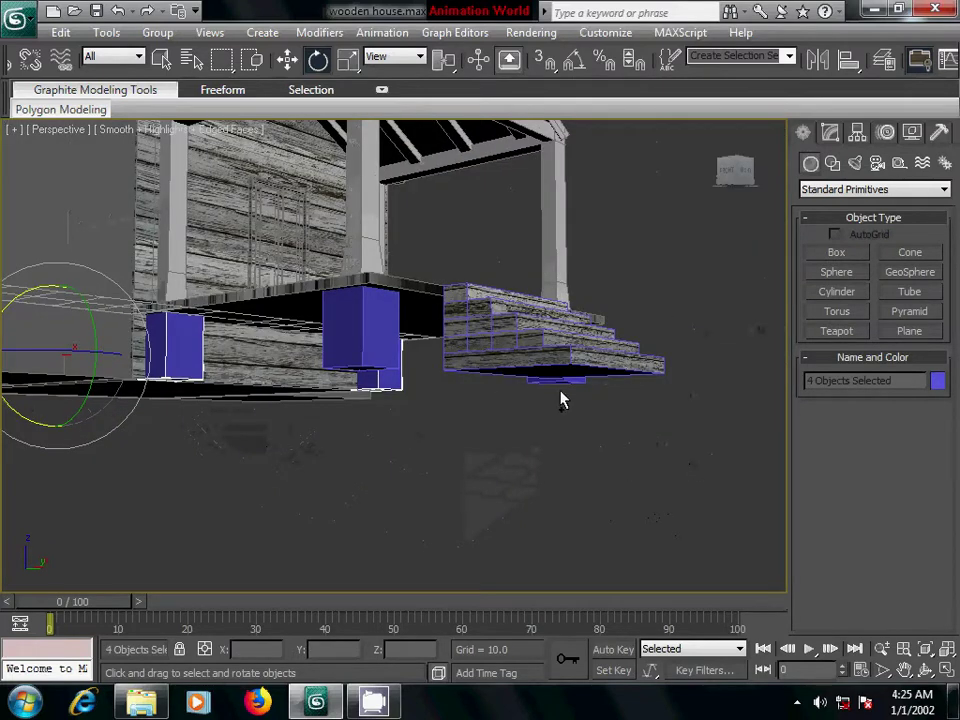
ctrl+click(360, 358)
alt+middle_drag(358, 480, 431, 486)
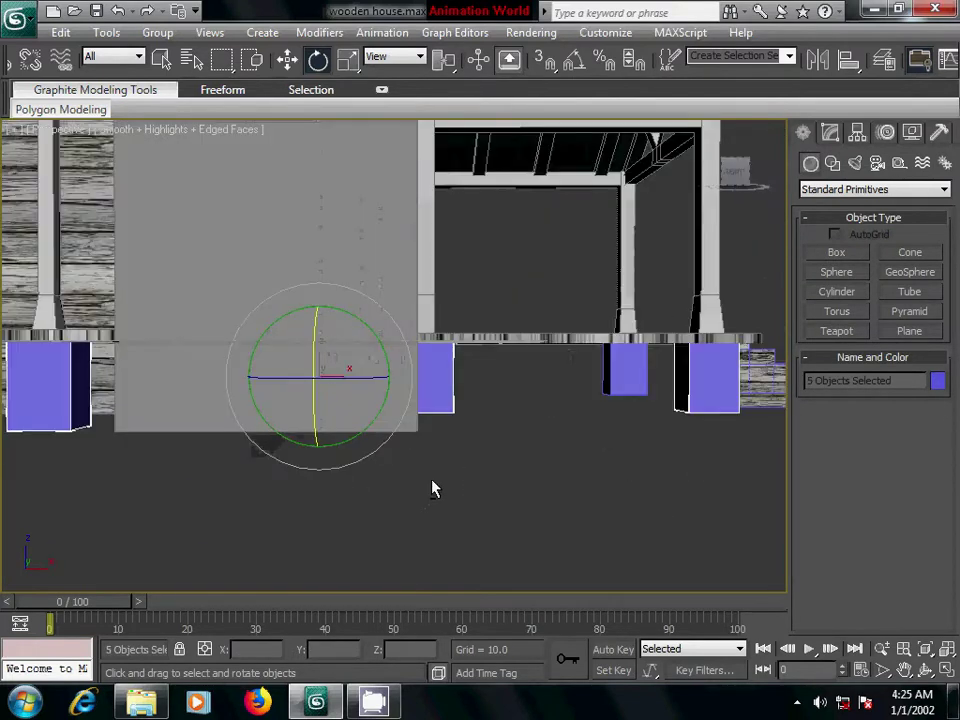
ctrl+click(615, 377)
key(m)
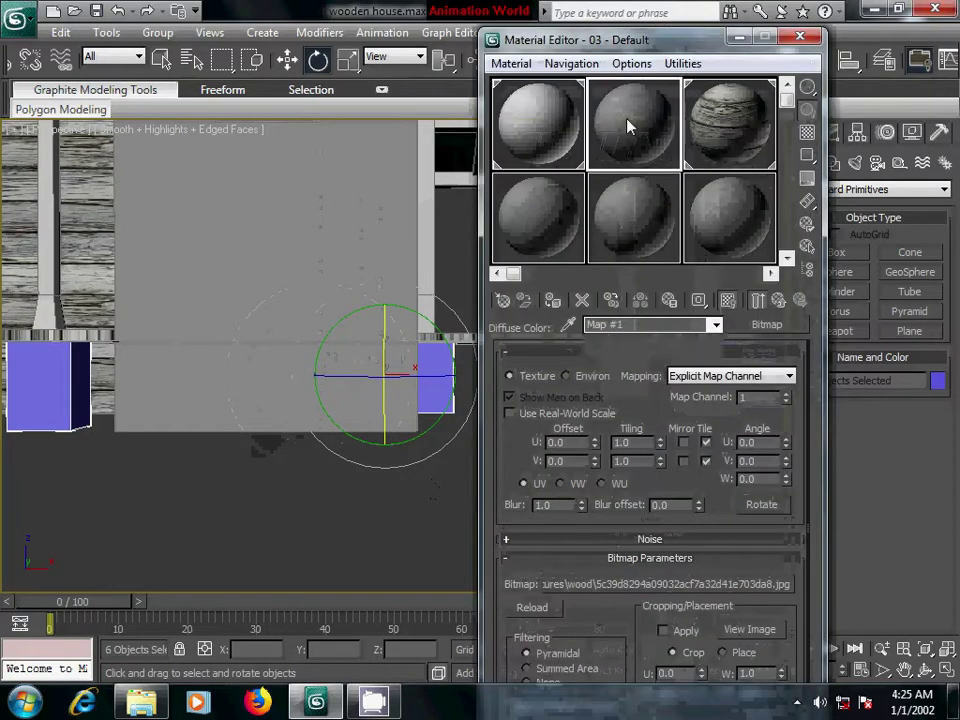
click(628, 124)
click(551, 302)
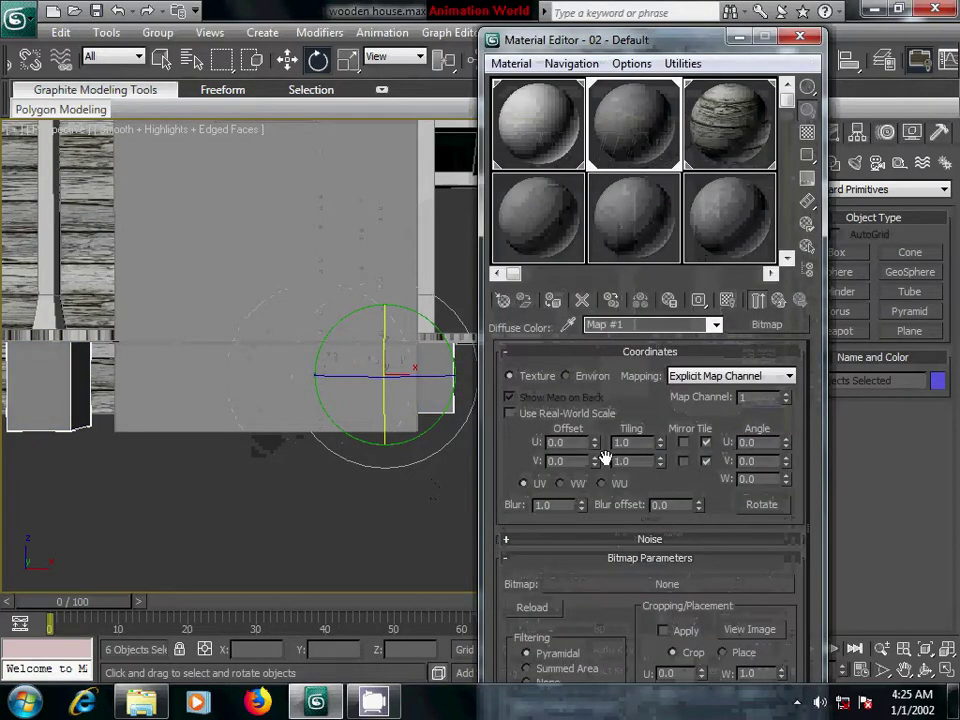
Set the material's Diffuse map to bitmap water-rocks-texture.jpg and show it in the viewport
click(766, 325)
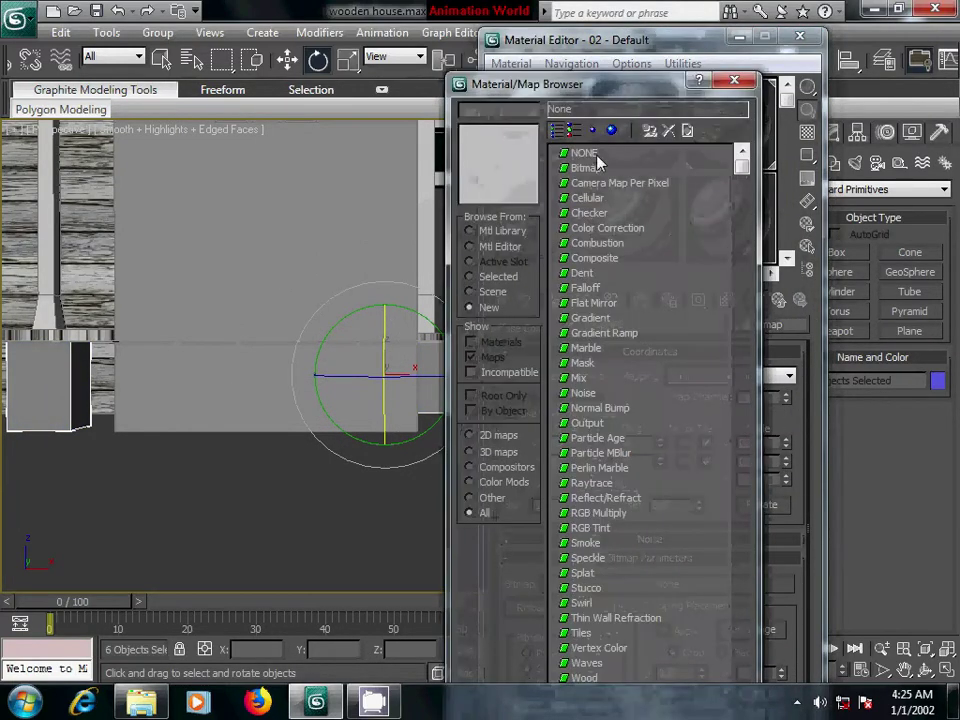
double_click(585, 168)
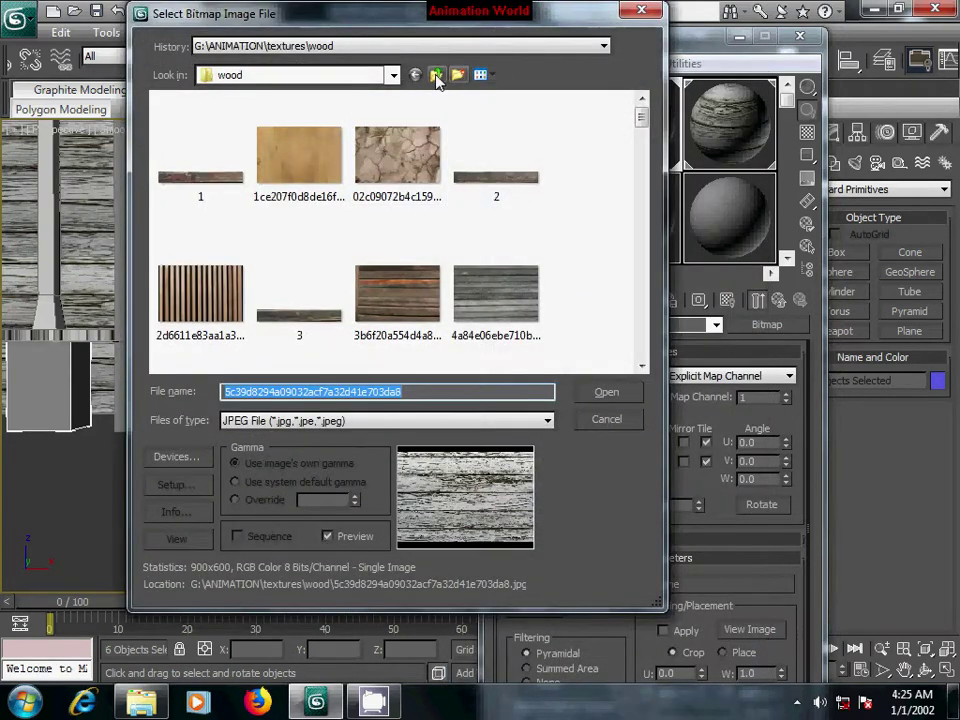
click(437, 76)
double_click(396, 155)
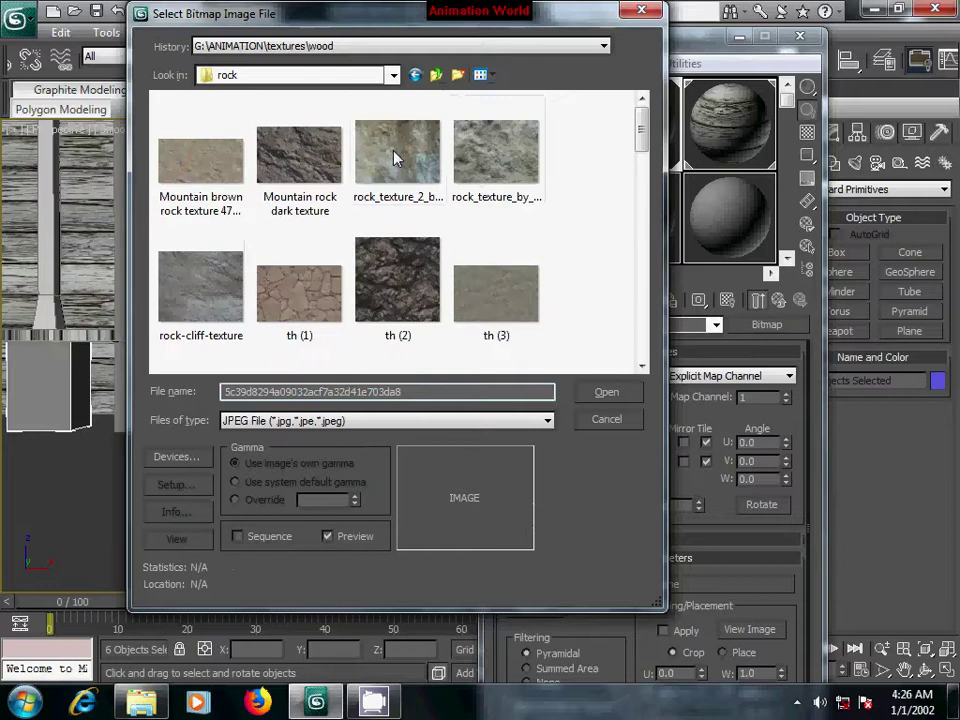
mouse_move(641, 140)
mouse_down()
mouse_move(633, 260)
mouse_move(642, 352)
mouse_up()
click(420, 214)
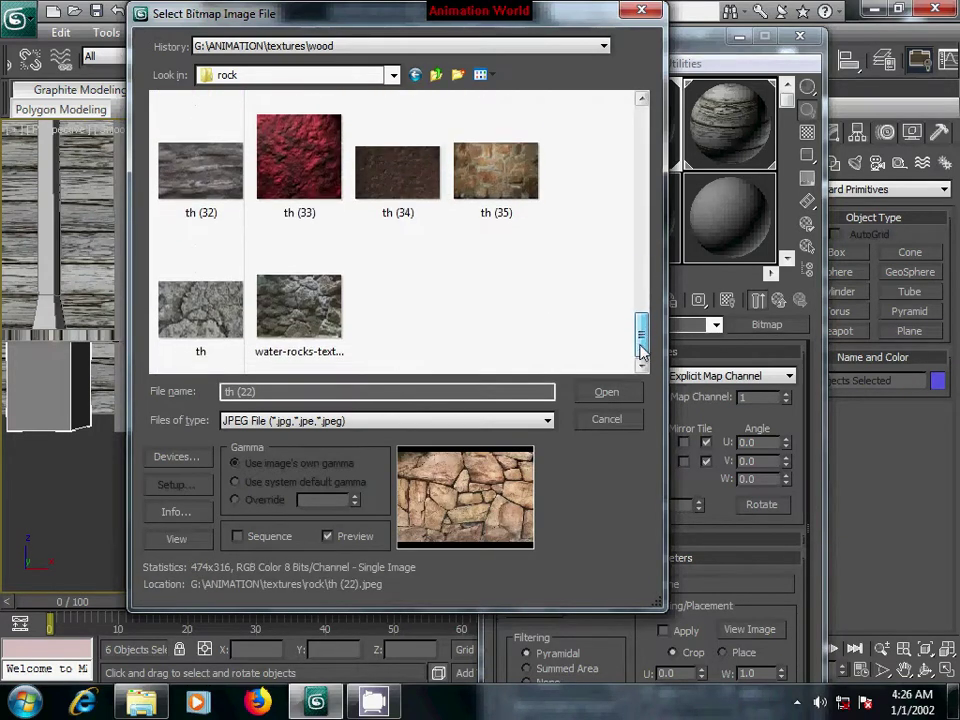
click(323, 326)
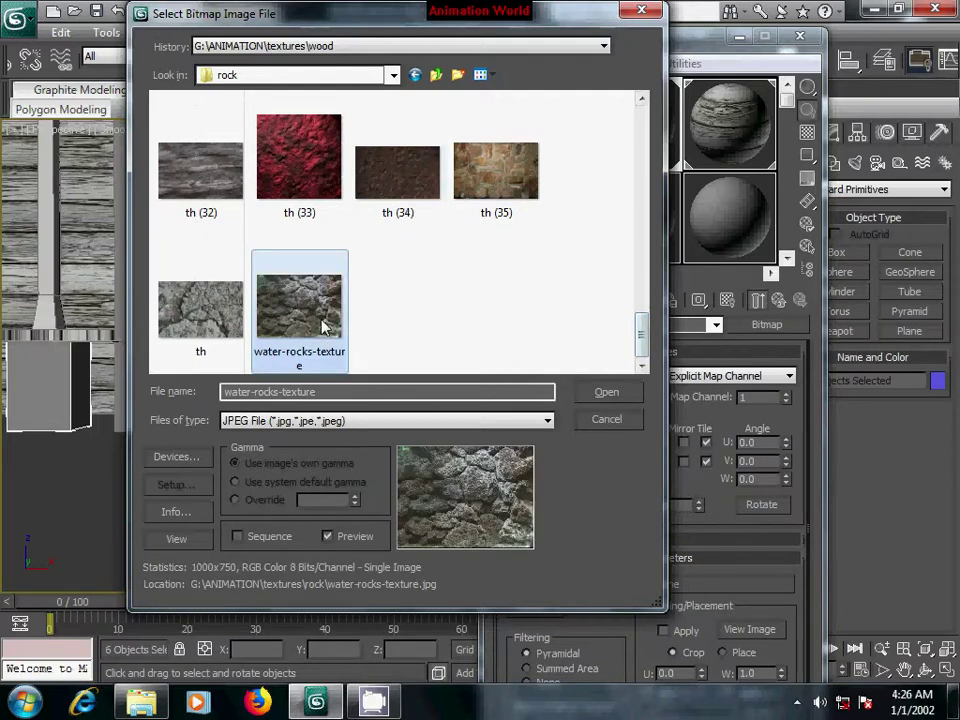
click(604, 392)
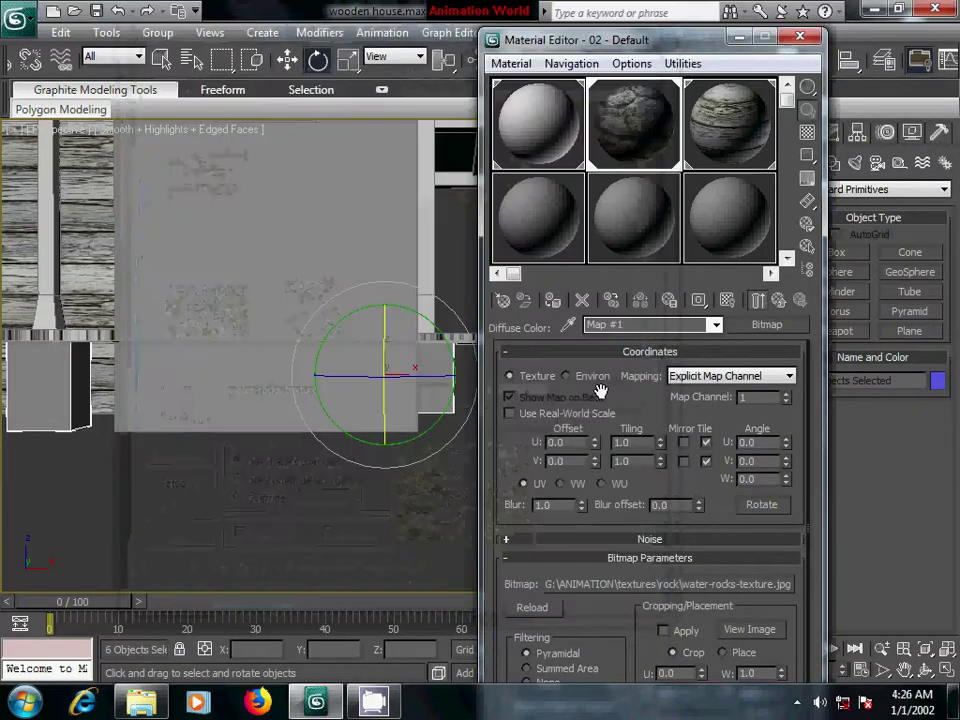
click(728, 304)
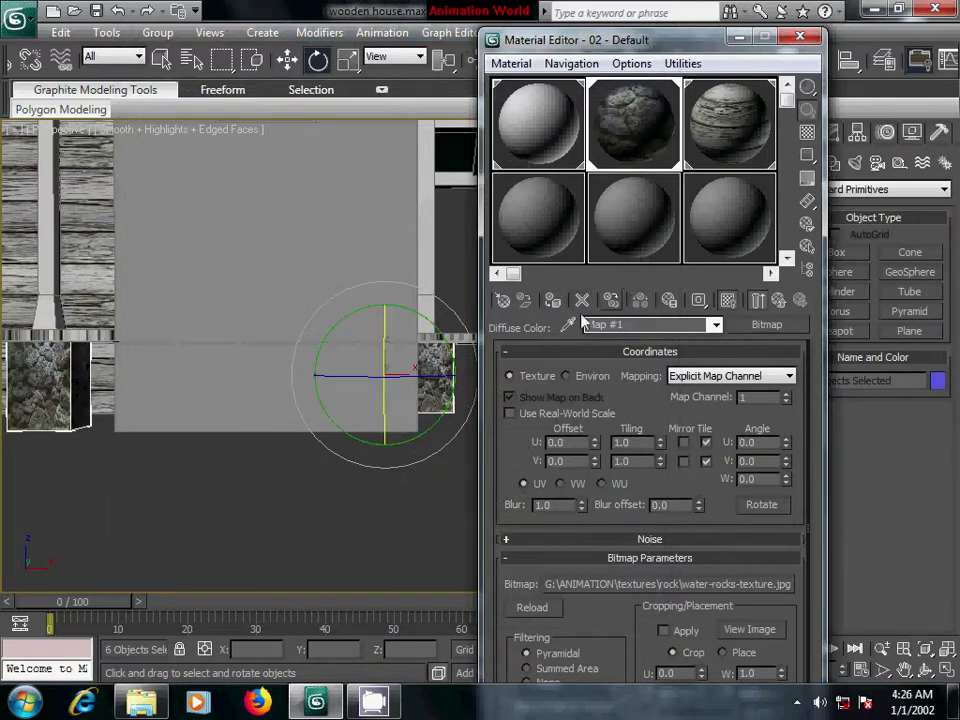
Zoom and orbit in on a base block to inspect the rock texture
middle_drag(373, 460, 373, 369)
scroll(369, 375, down, 3)
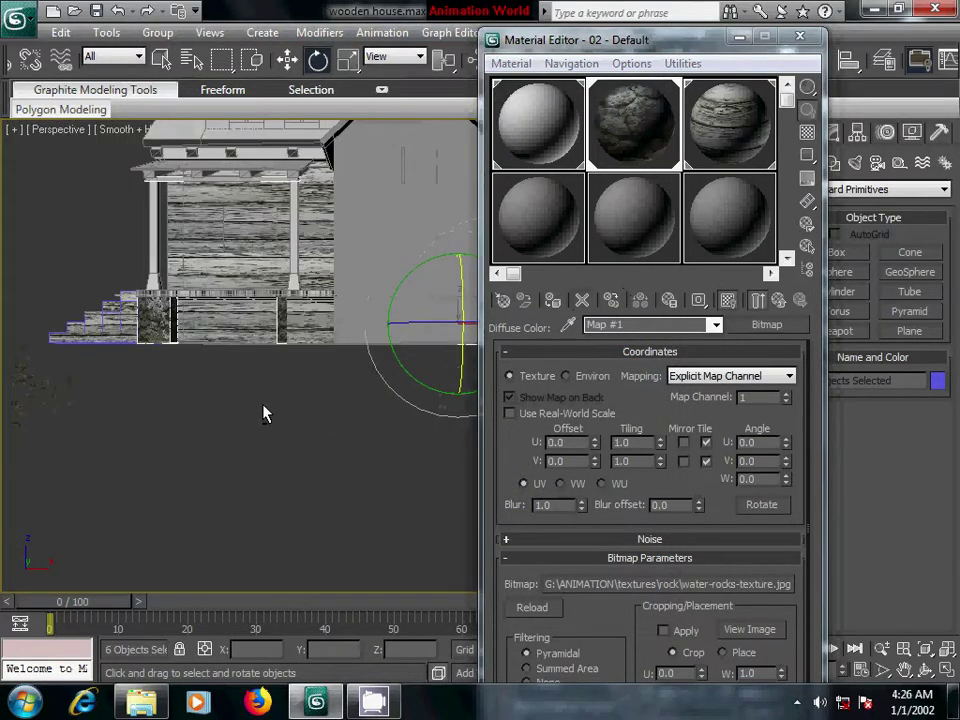
alt+middle_drag(265, 413, 313, 413)
scroll(240, 405, up, 2)
scroll(235, 405, up, 2)
scroll(228, 405, up, 2)
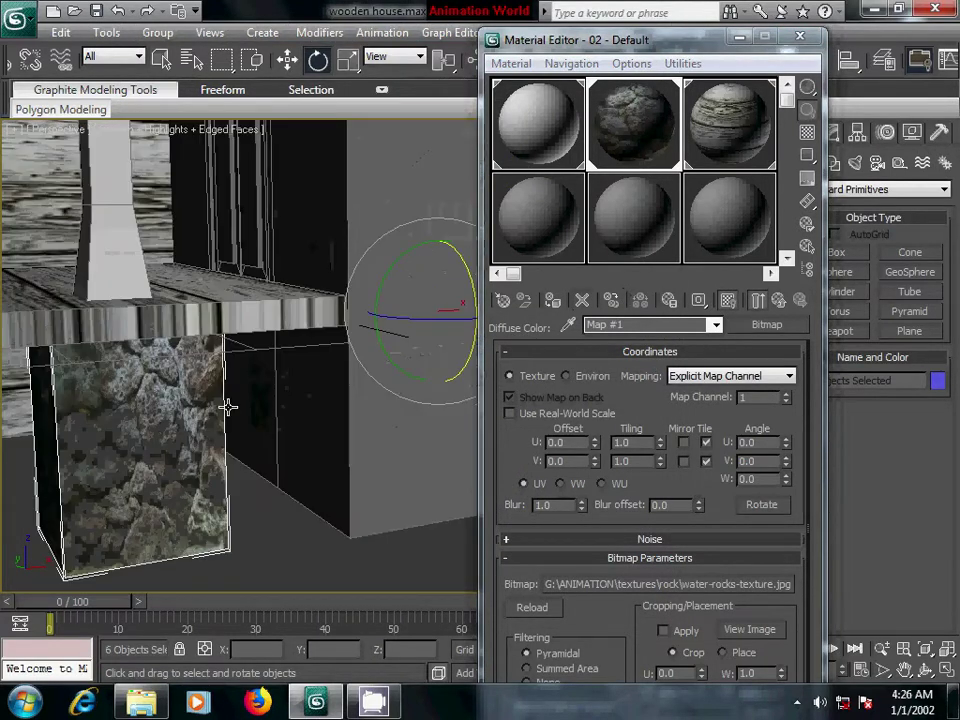
alt+middle_drag(228, 405, 238, 416)
Replace the diffuse bitmap with th (22).jpeg and display it in the viewport
click(762, 333)
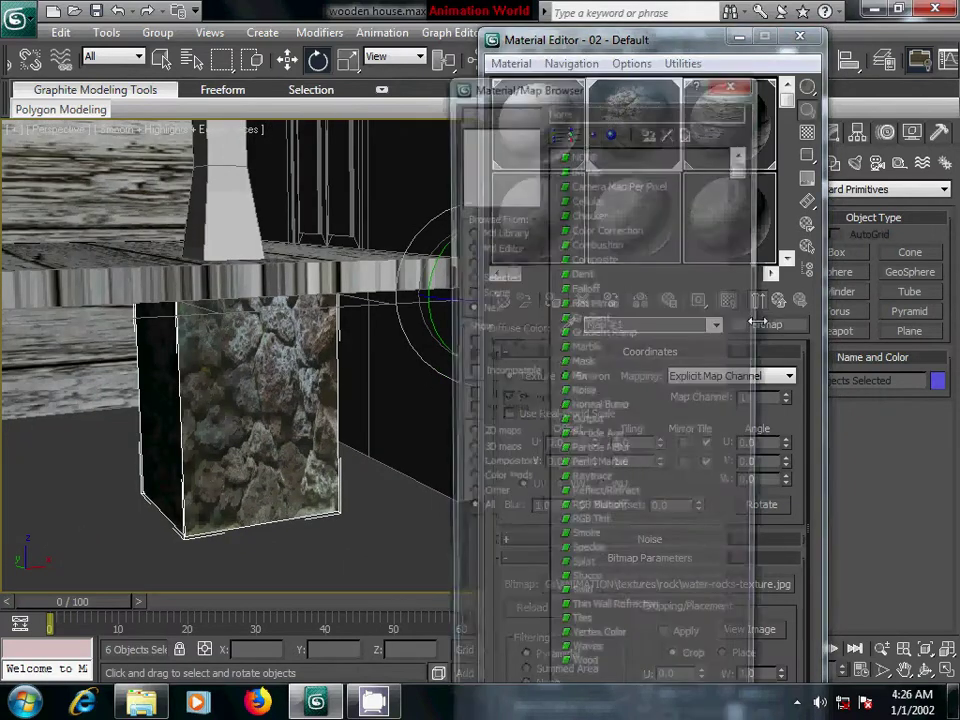
double_click(587, 166)
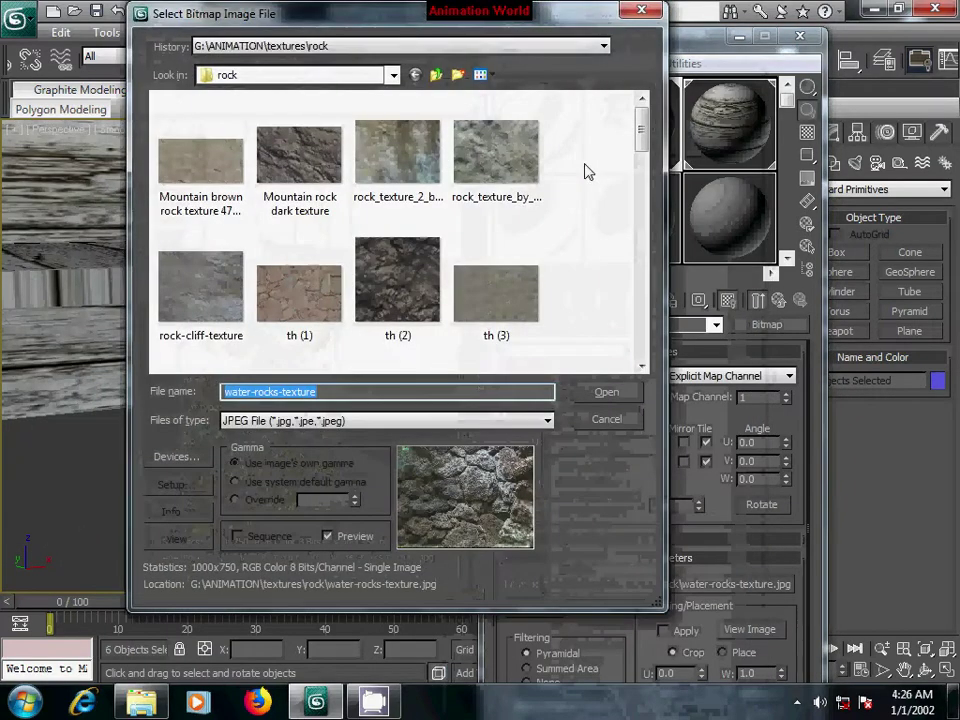
scroll(630, 156, down, 2)
click(332, 236)
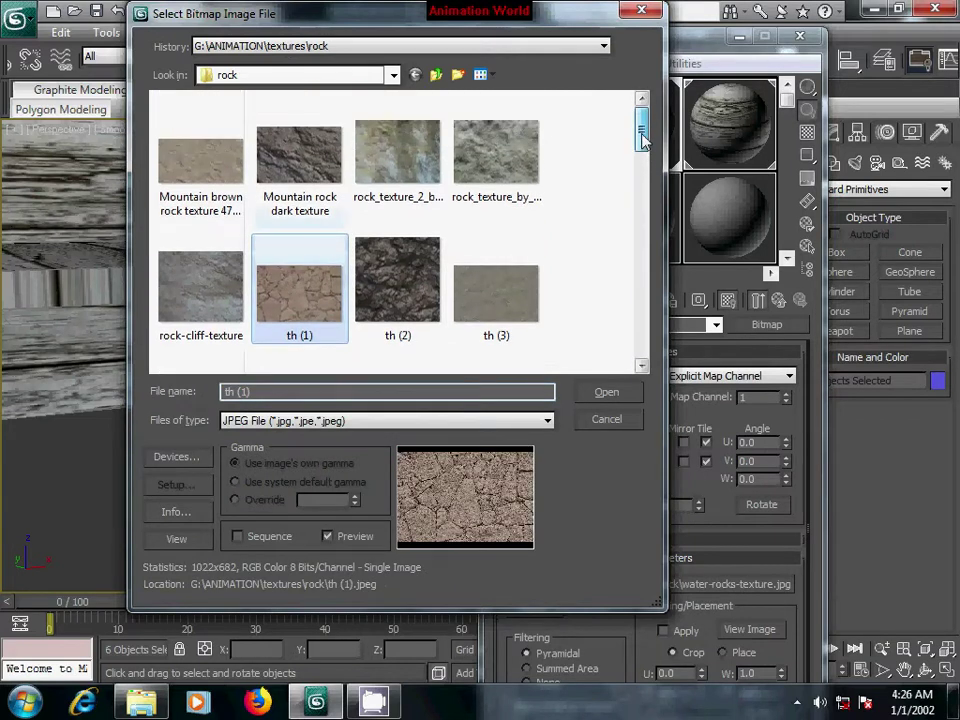
drag(643, 158, 641, 266)
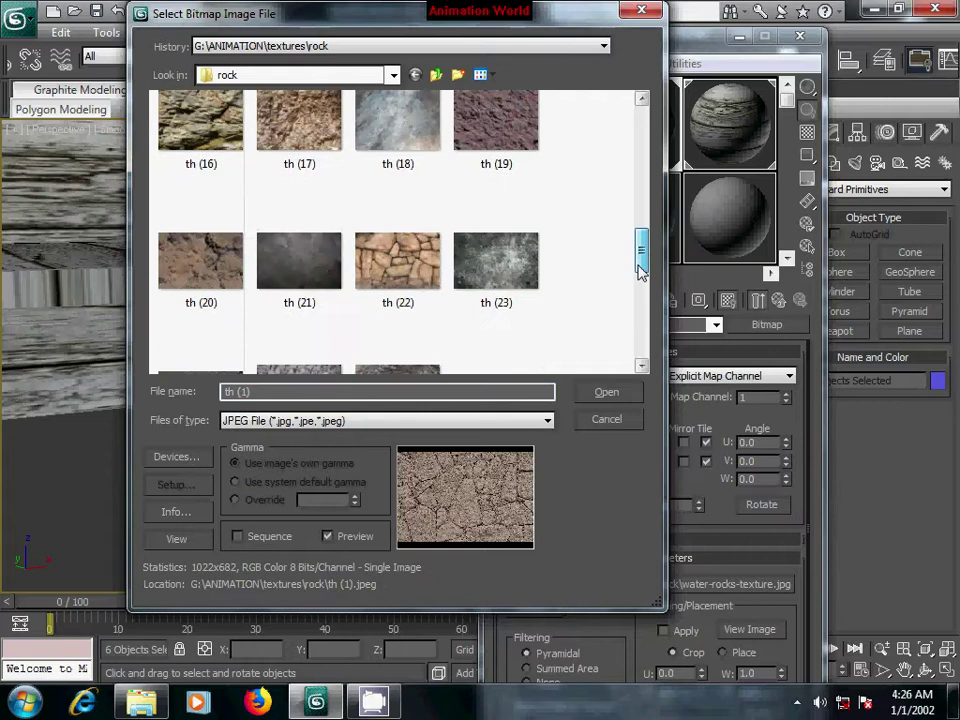
click(420, 259)
click(601, 392)
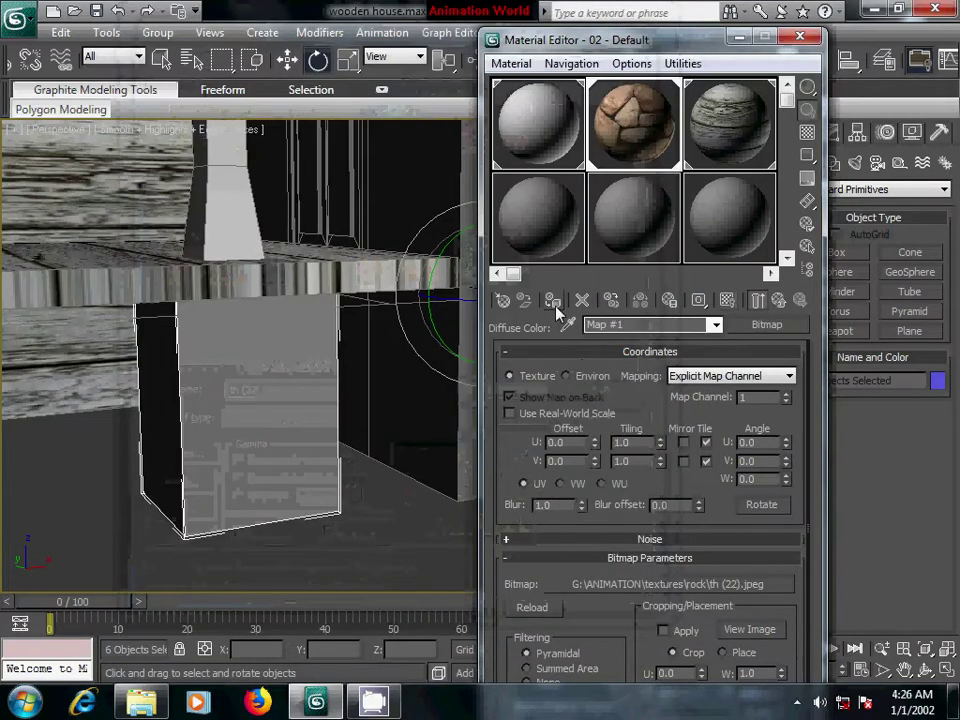
click(733, 301)
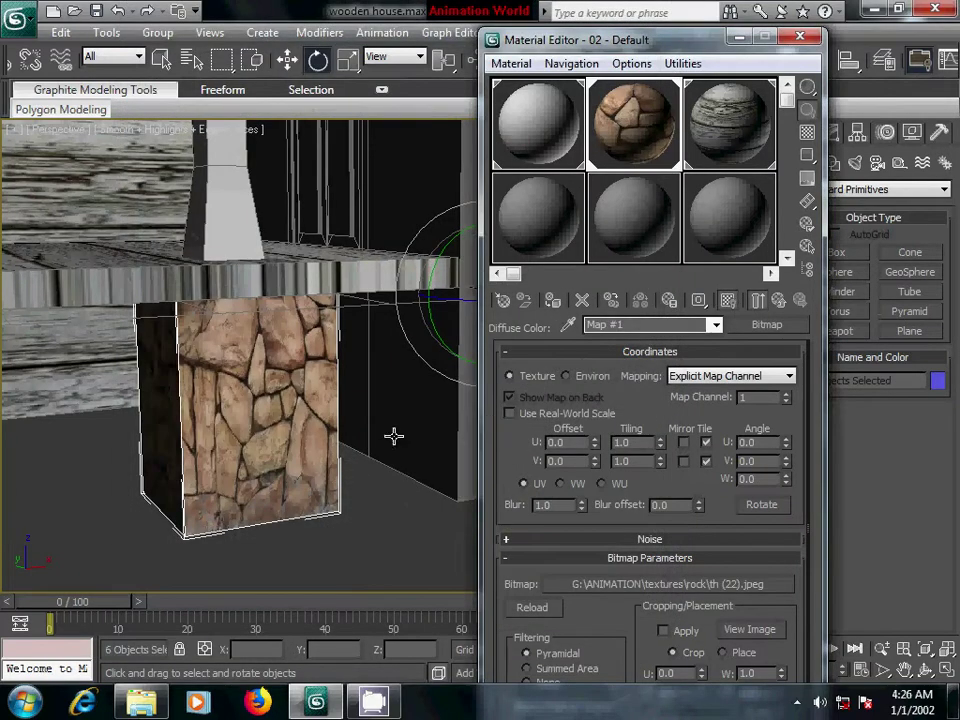
mouse_move(393, 434)
middle_down()
mouse_move(392, 345)
mouse_move(260, 439)
middle_up()
scroll(391, 347, down, 3)
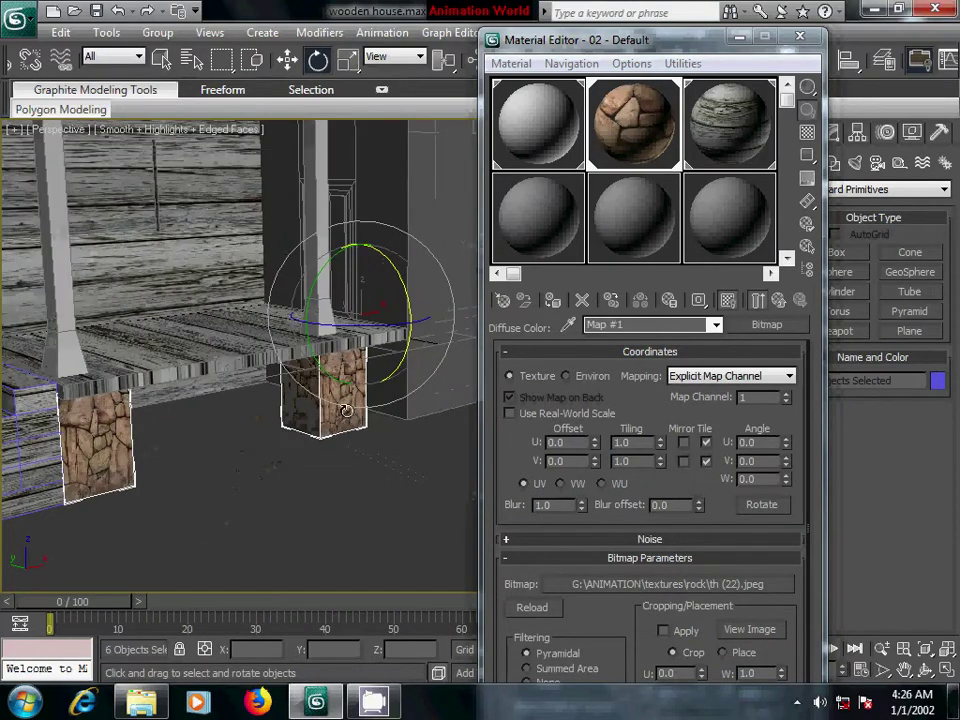
alt+middle_drag(345, 410, 282, 289)
Close the Material Editor and bring the plank wall and steps into view
key(m)
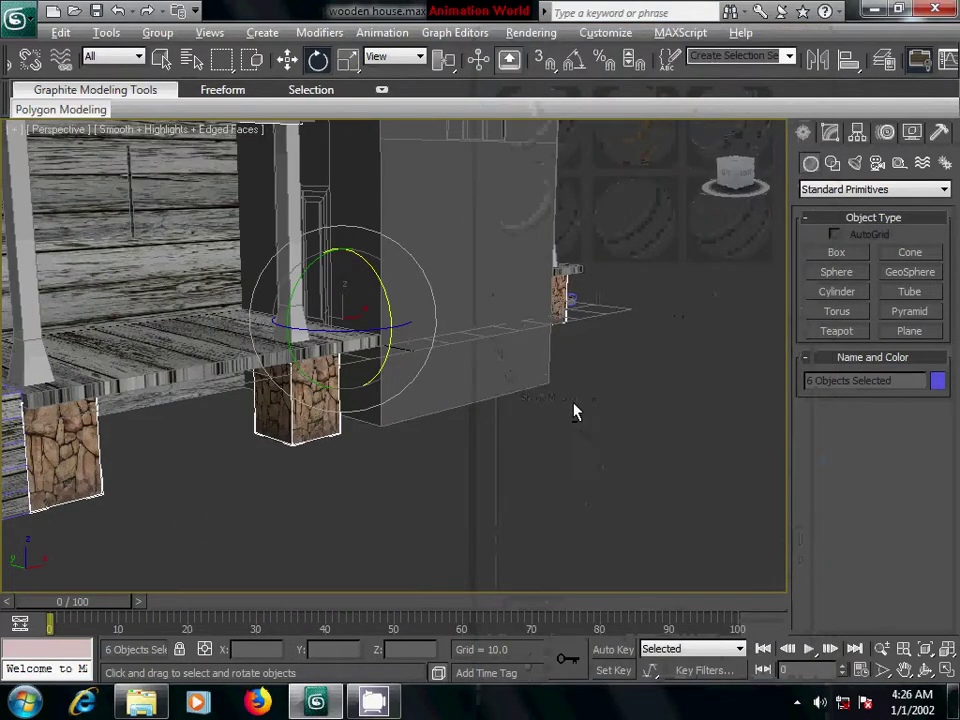
alt+middle_drag(573, 410, 568, 399)
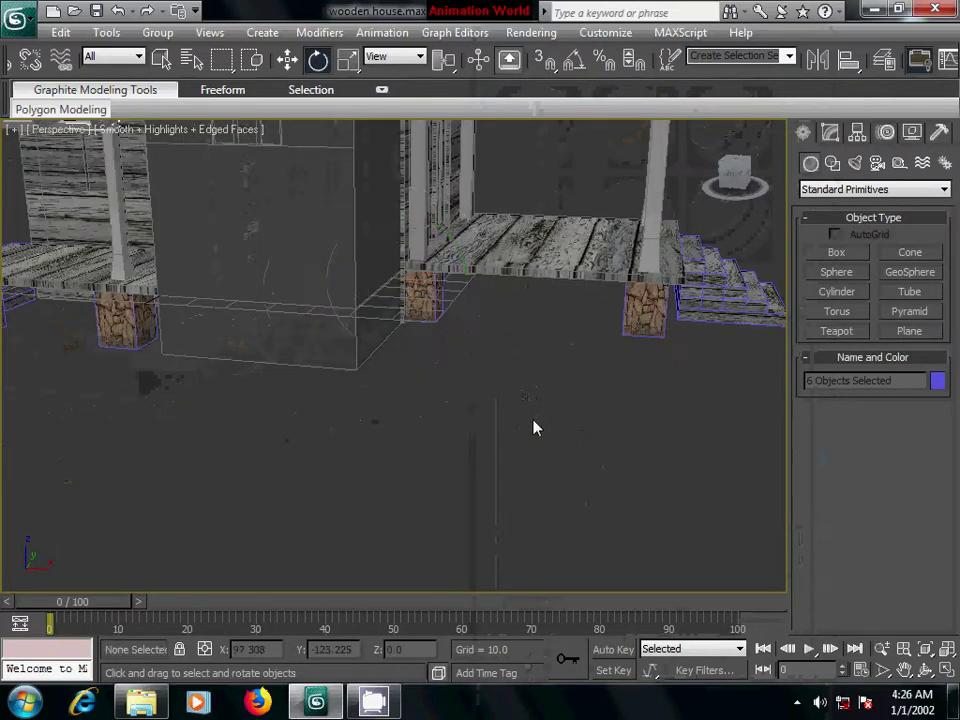
alt+middle_drag(276, 444, 473, 448)
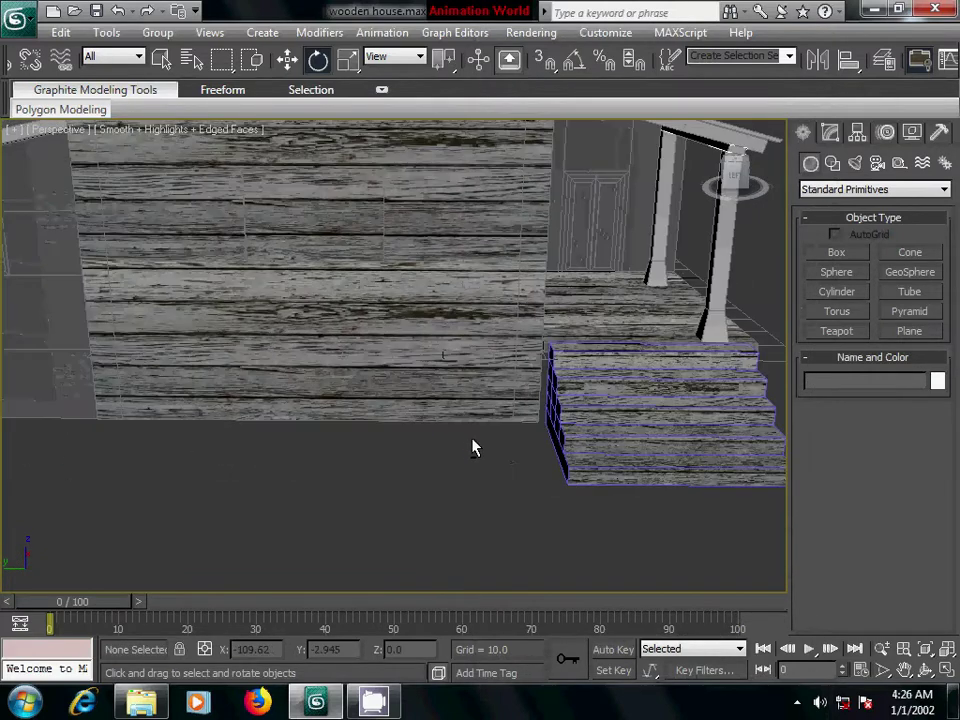
scroll(420, 424, down, 2)
scroll(420, 426, down, 3)
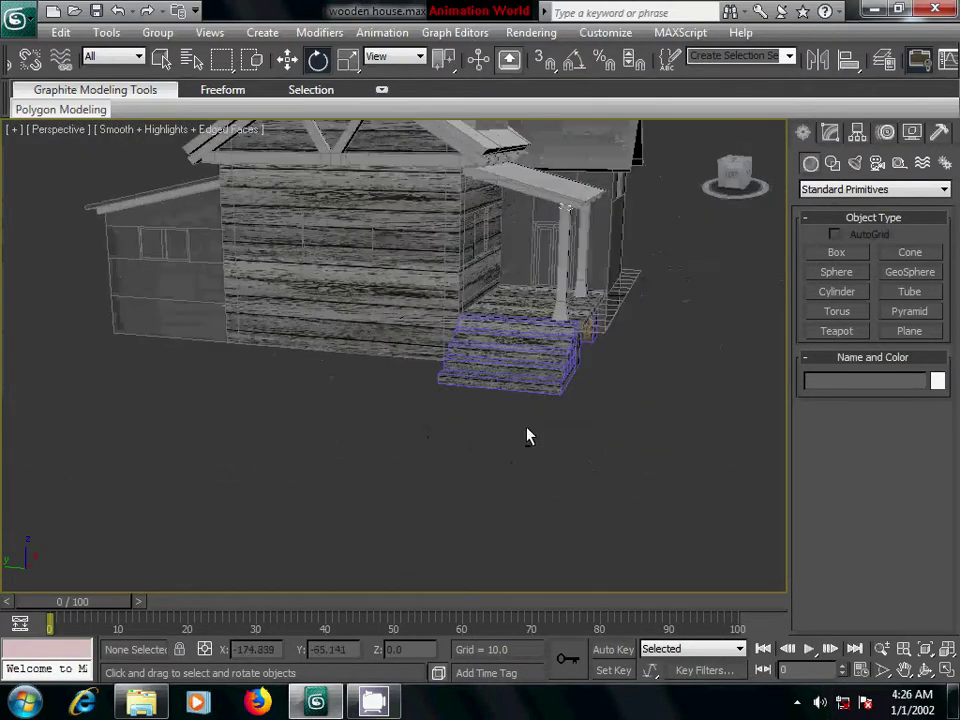
mouse_move(530, 436)
alt+middle_down()
mouse_move(523, 403)
mouse_move(600, 433)
mouse_move(606, 424)
alt+middle_up()
Select the bottom row of Box01's polygons in the Left view
click(497, 280)
click(833, 136)
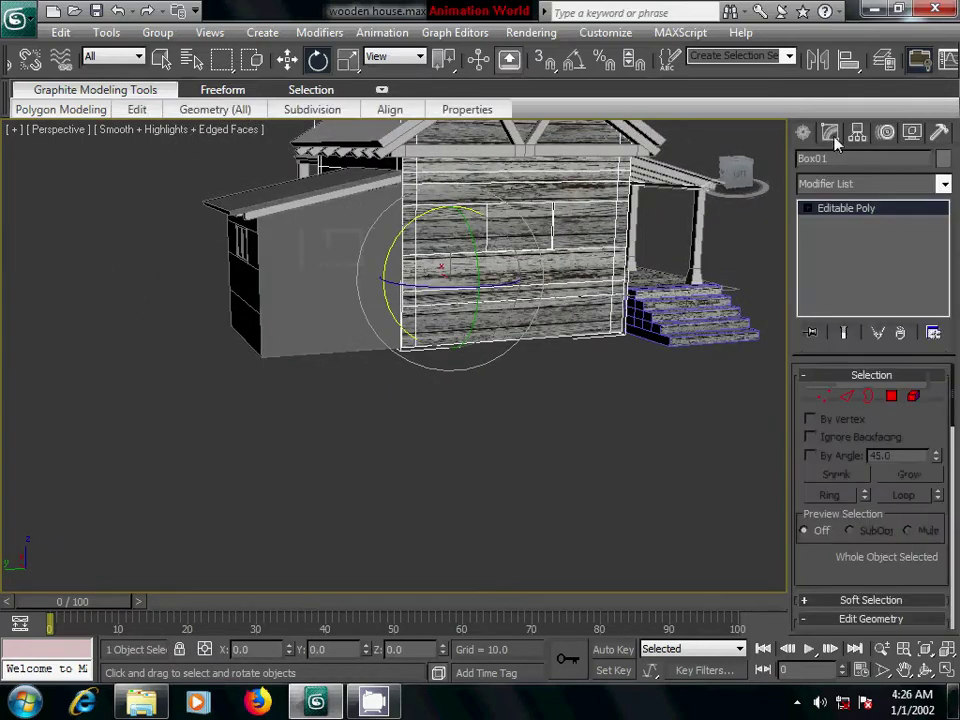
click(893, 397)
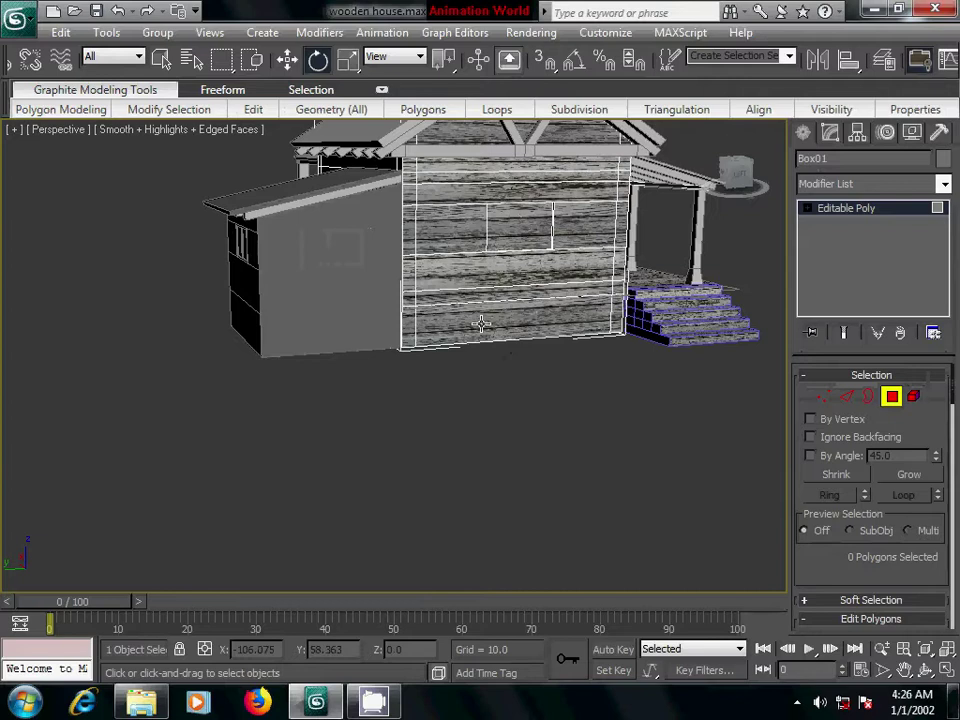
mouse_move(555, 368)
alt+middle_down()
mouse_move(527, 350)
mouse_move(510, 420)
mouse_move(493, 381)
alt+middle_up()
key(f)
scroll(493, 381, up, 5)
scroll(480, 384, down, 2)
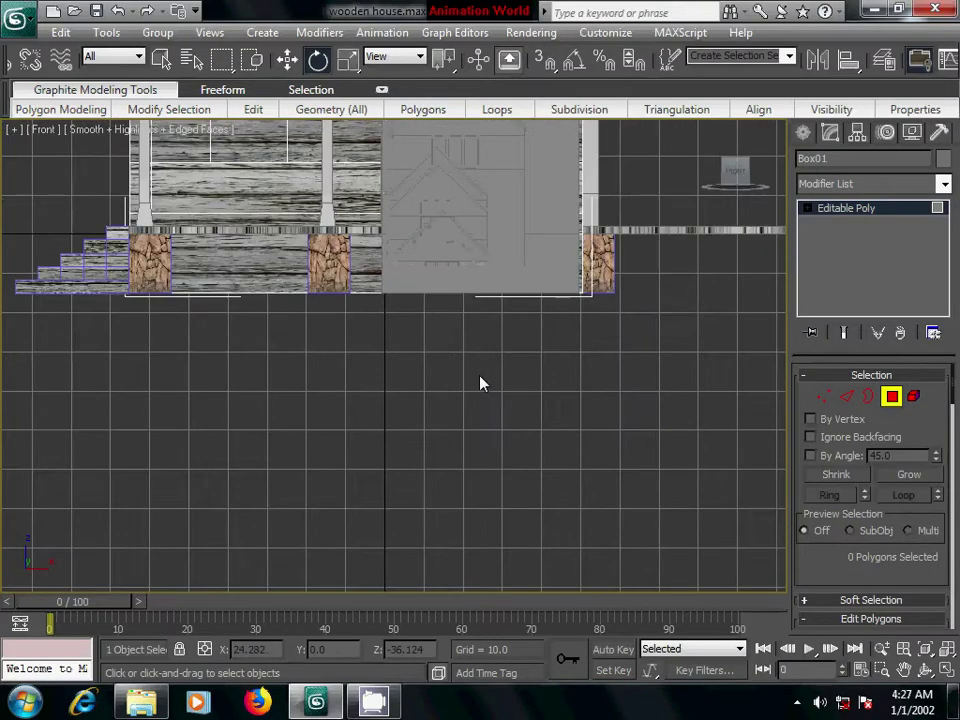
key(l)
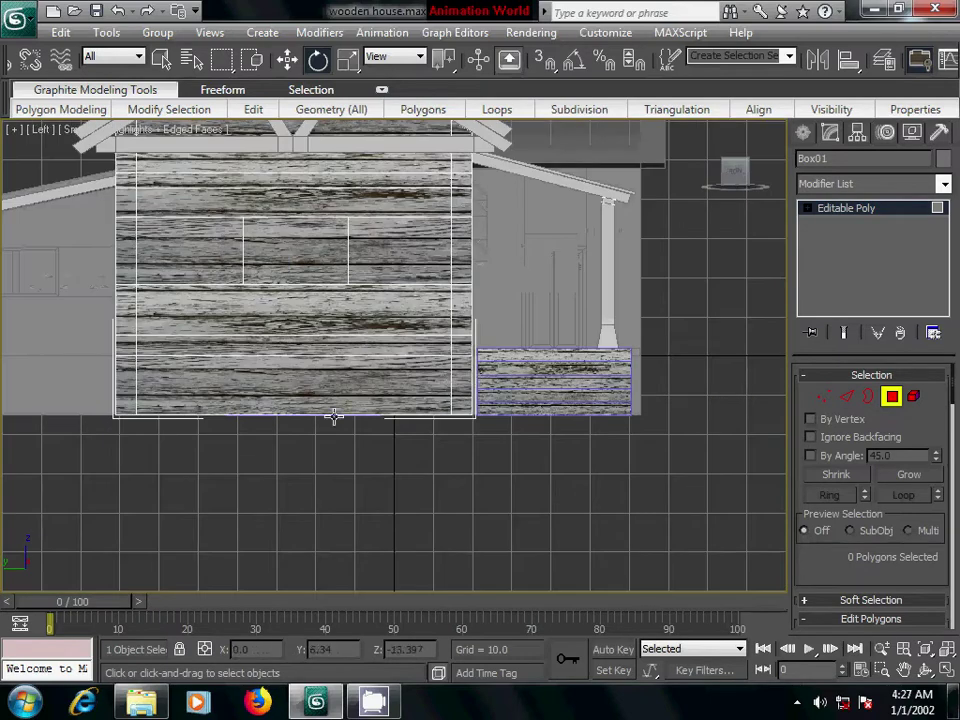
middle_drag(332, 414, 379, 392)
drag(152, 354, 583, 439)
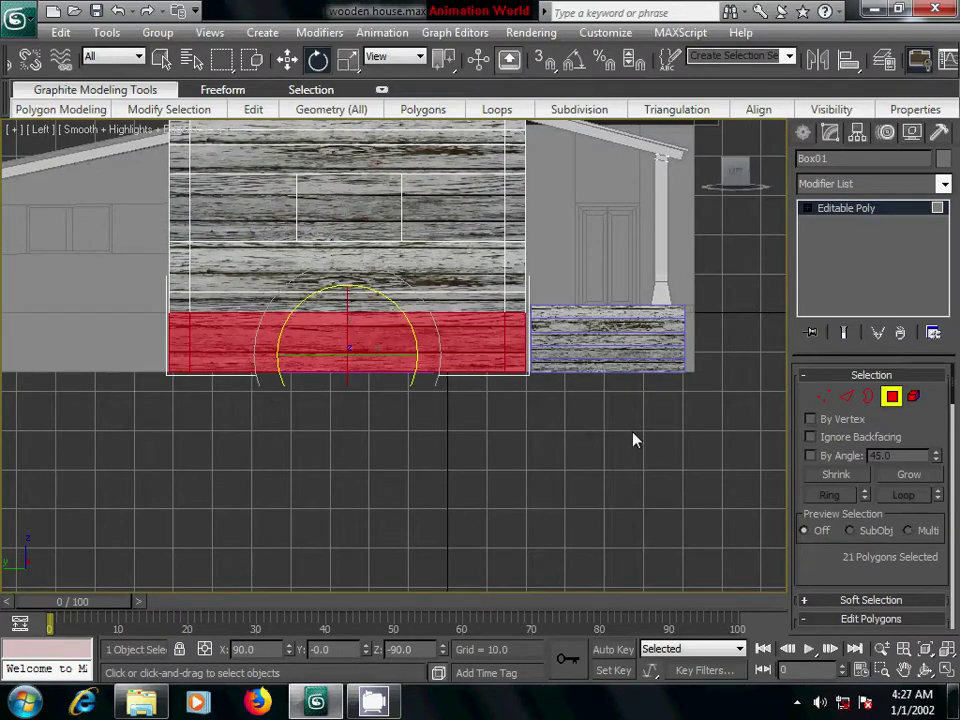
Assign the stone material to the selected polygons and set its U tiling to 1.5
key(p)
key(m)
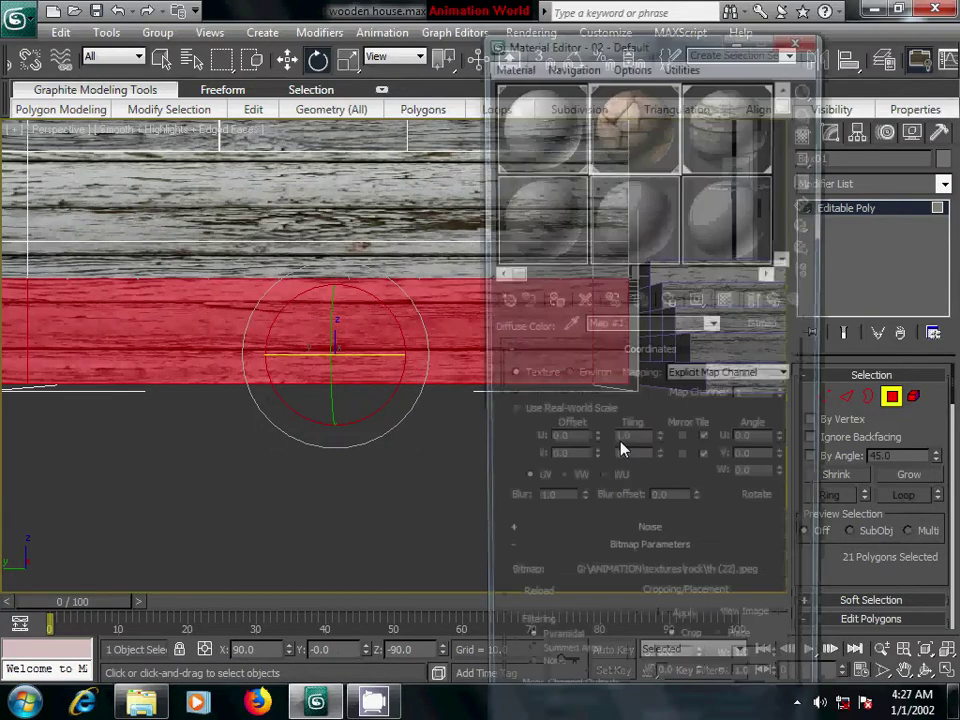
click(553, 304)
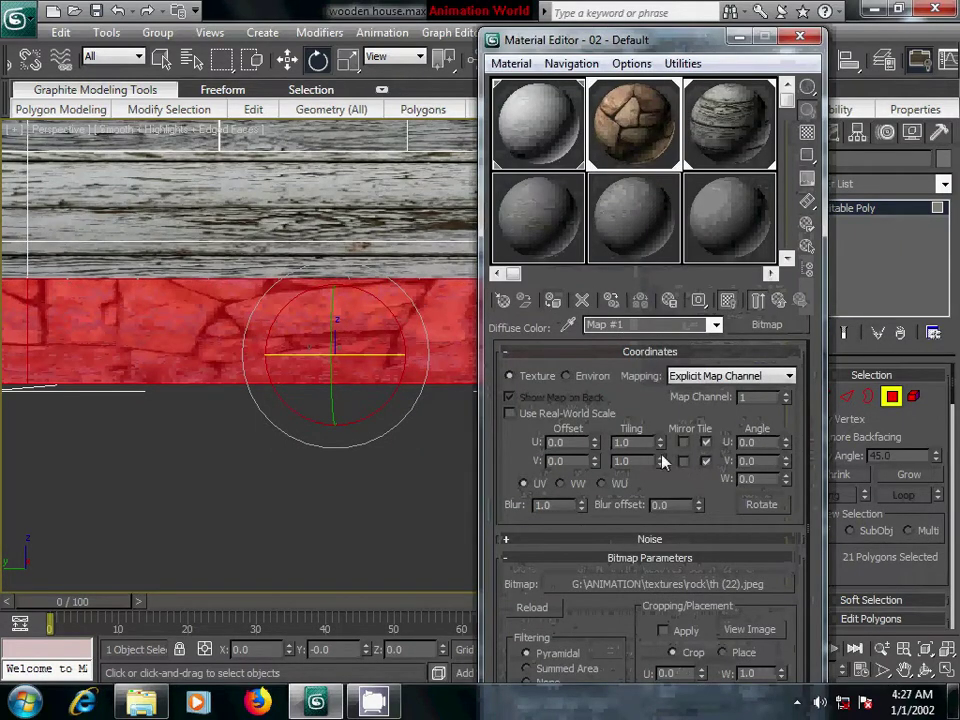
drag(661, 443, 673, 397)
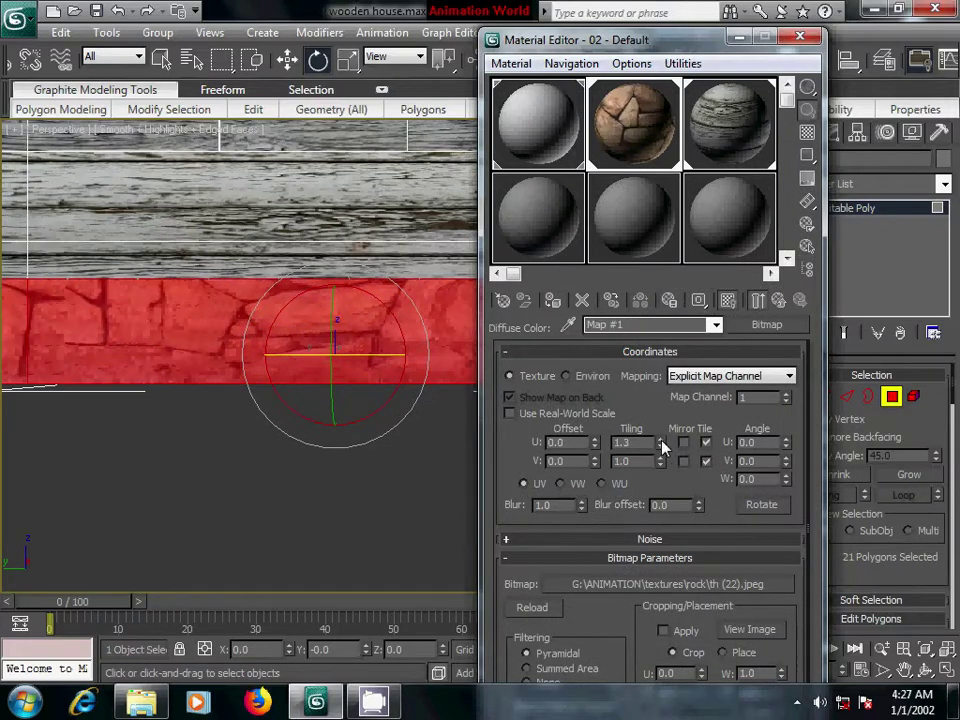
key(m)
Clear the polygon selection and orbit around the house to a frontal view
middle_drag(677, 369, 576, 388)
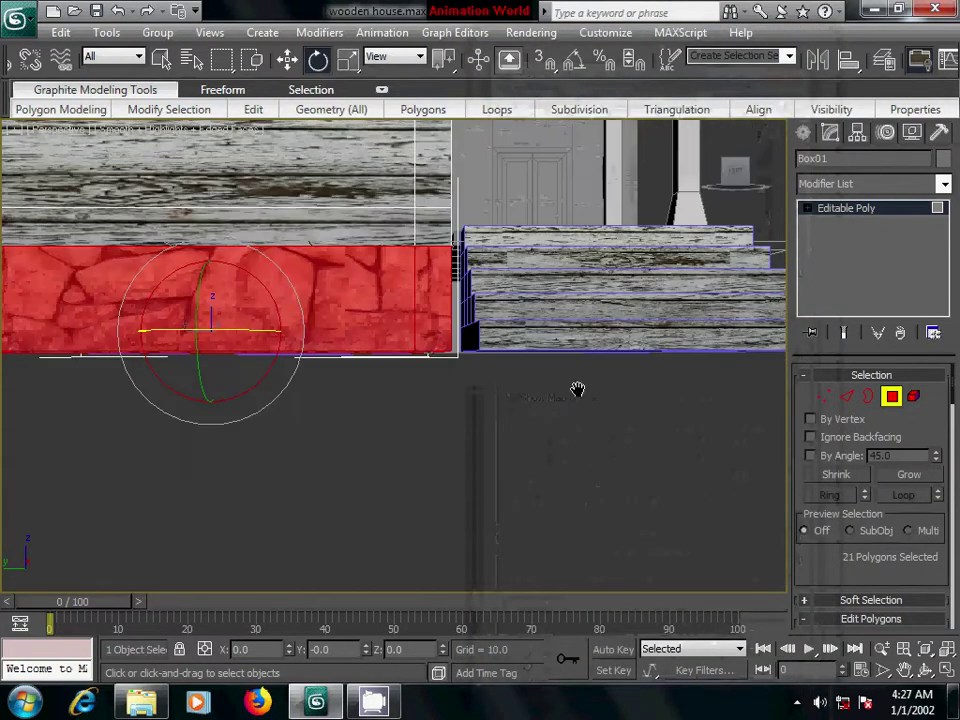
click(583, 423)
scroll(521, 437, down, 2)
scroll(525, 437, down, 2)
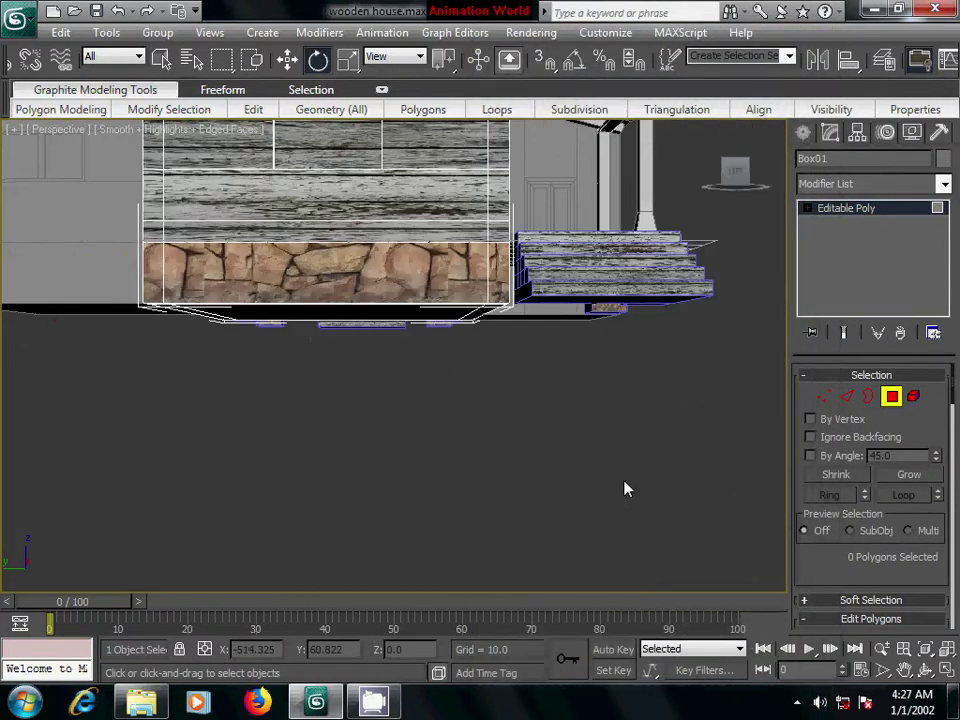
mouse_move(611, 440)
alt+middle_down()
mouse_move(506, 467)
mouse_move(463, 461)
mouse_move(557, 467)
mouse_move(480, 459)
mouse_move(463, 446)
alt+middle_up()
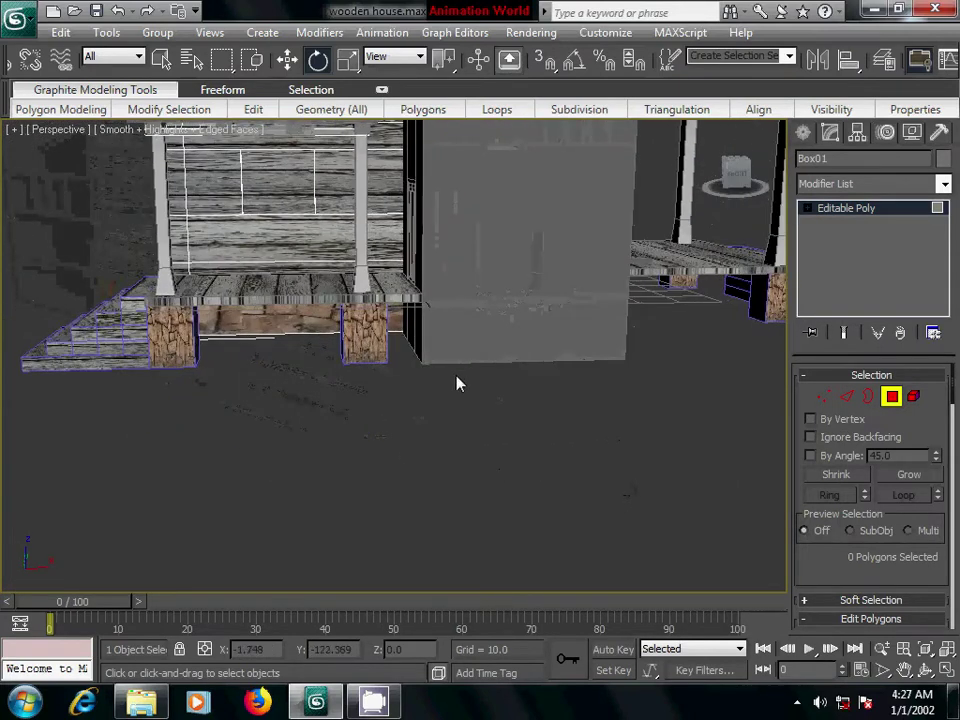
mouse_move(457, 383)
alt+middle_down()
mouse_move(456, 452)
mouse_move(582, 352)
alt+middle_up()
click(802, 132)
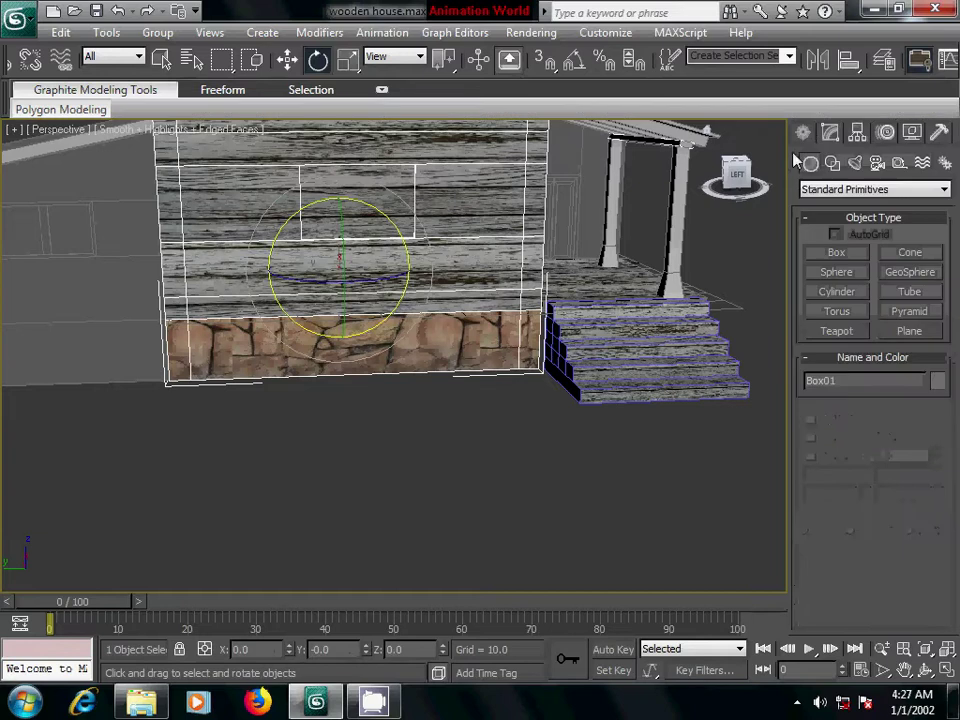
Select the seven base polygons of grey wall Box09 in the Front view
click(578, 190)
mouse_move(578, 190)
alt+middle_down()
mouse_move(476, 343)
mouse_move(448, 348)
alt+middle_up()
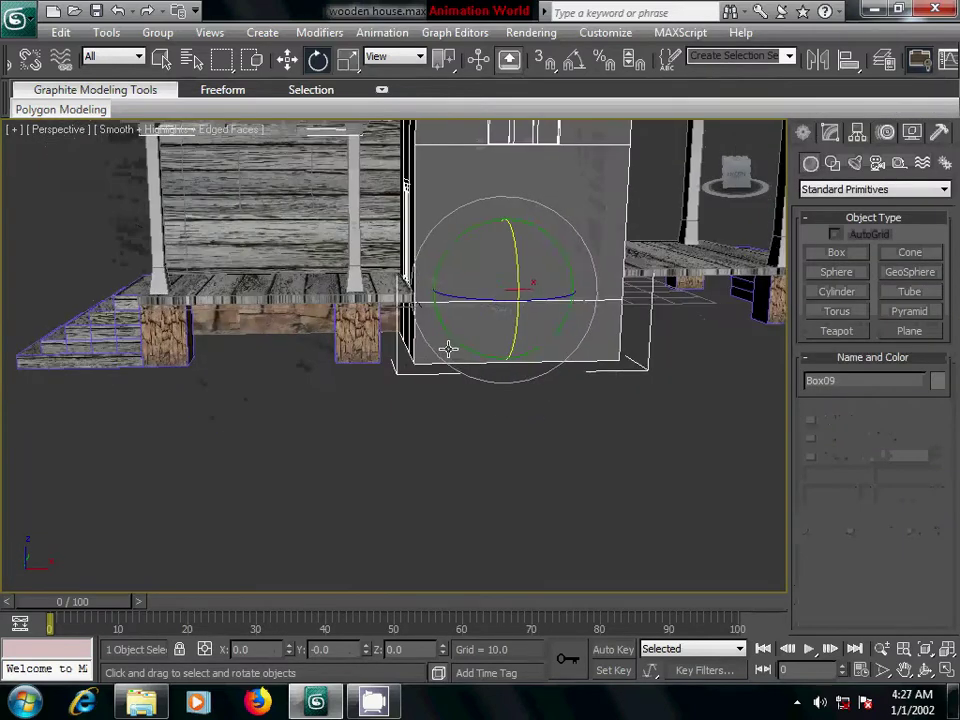
click(830, 132)
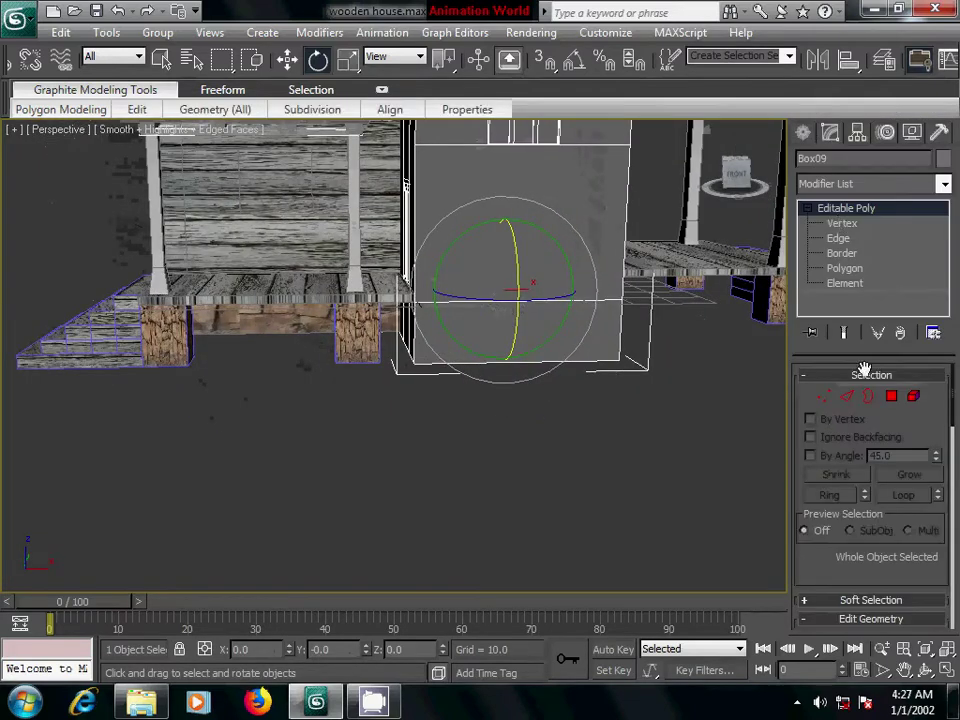
click(891, 396)
key(f)
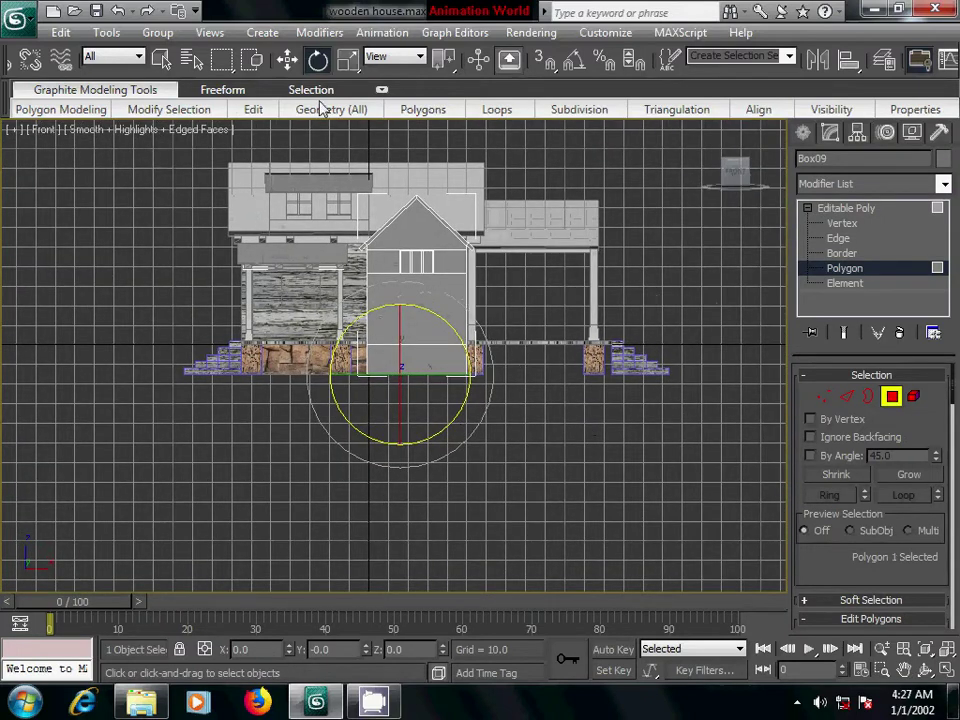
click(287, 60)
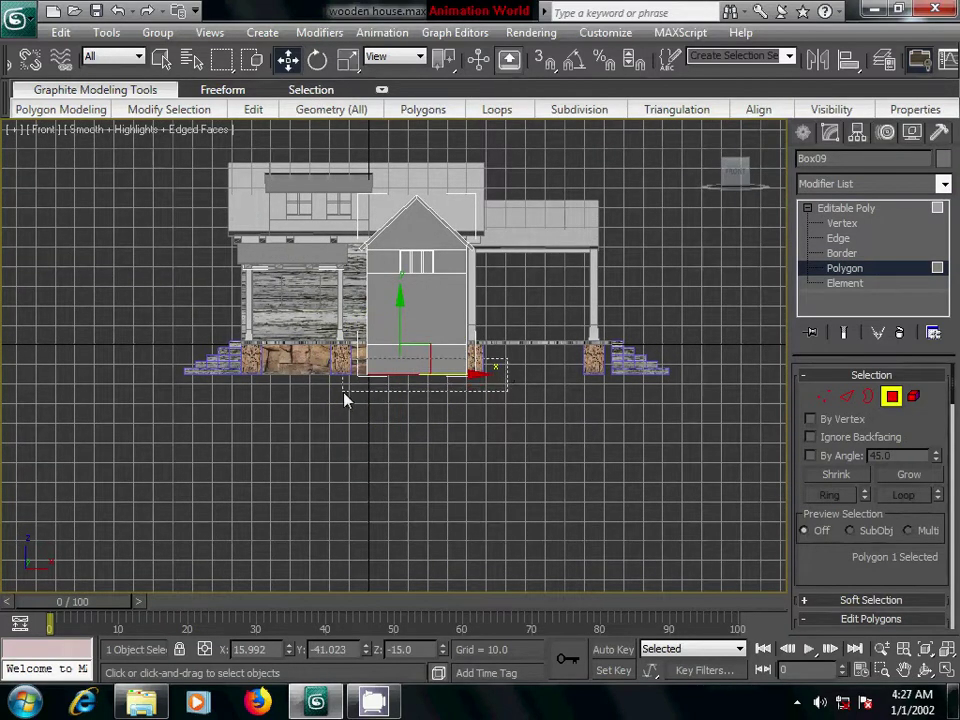
drag(344, 397, 340, 400)
Assign the stone material to Box09's selected base polygons
key(m)
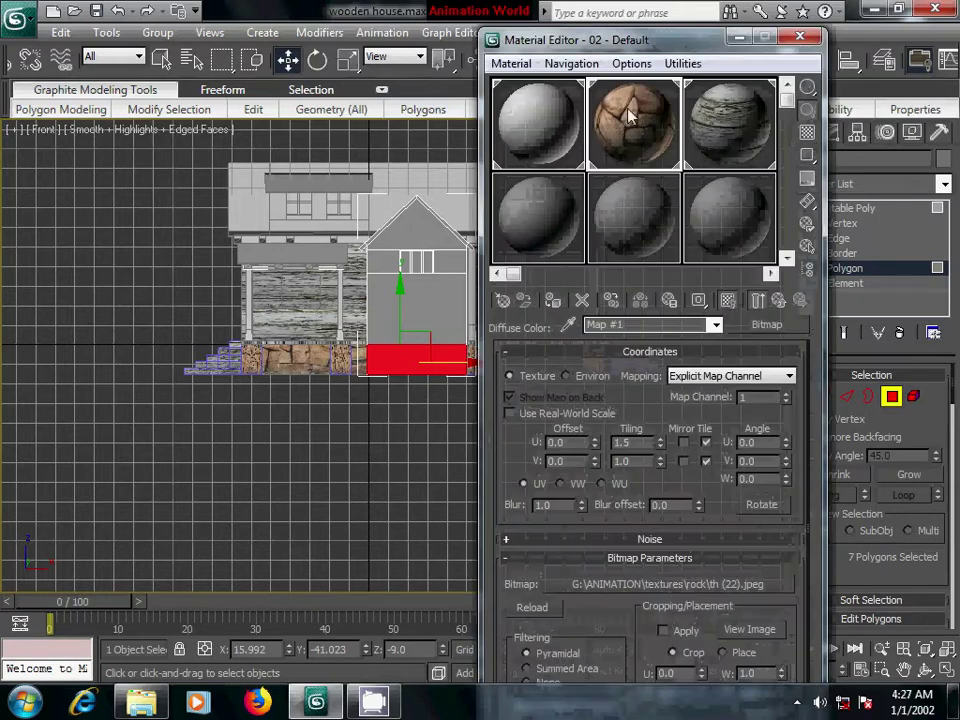
click(553, 301)
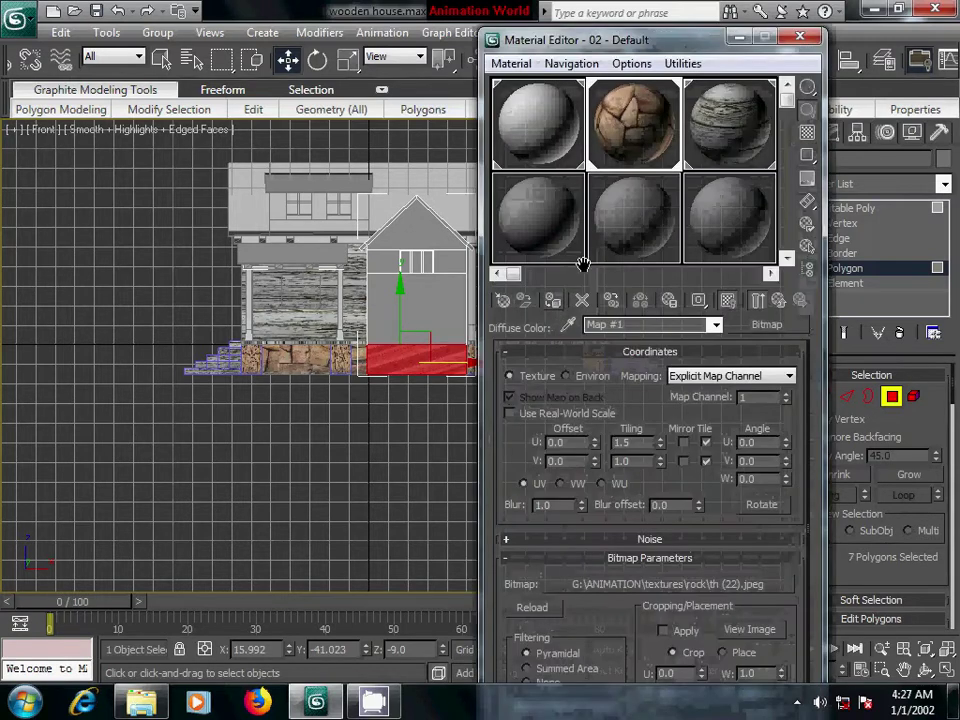
click(798, 38)
Add a UVW Mapping modifier to Box09 with Box projection
click(866, 184)
scroll(812, 458, down, 15)
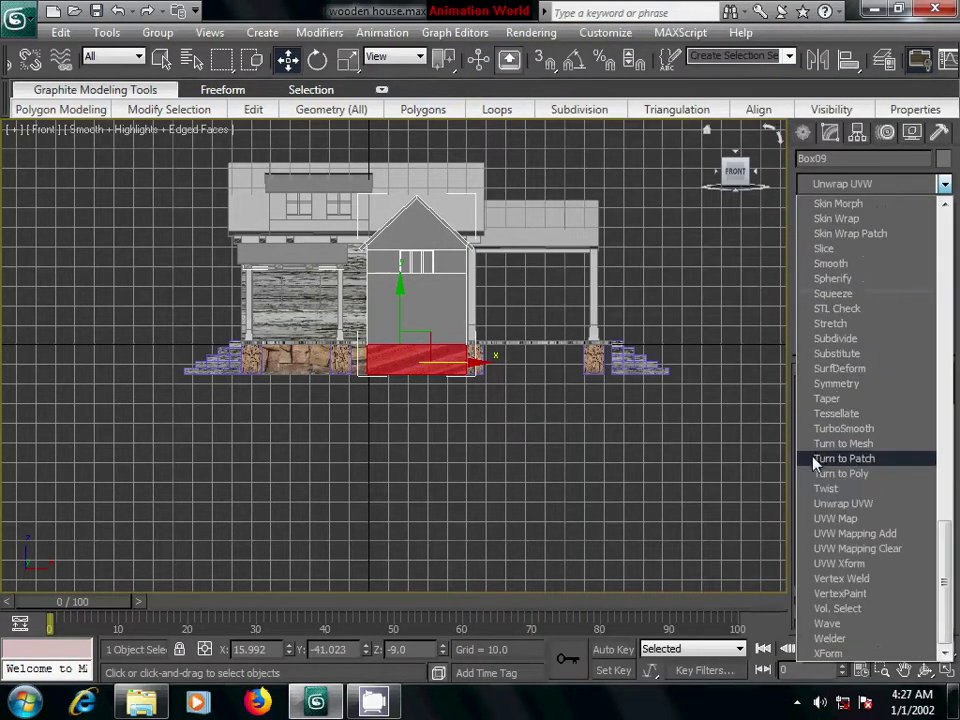
click(826, 518)
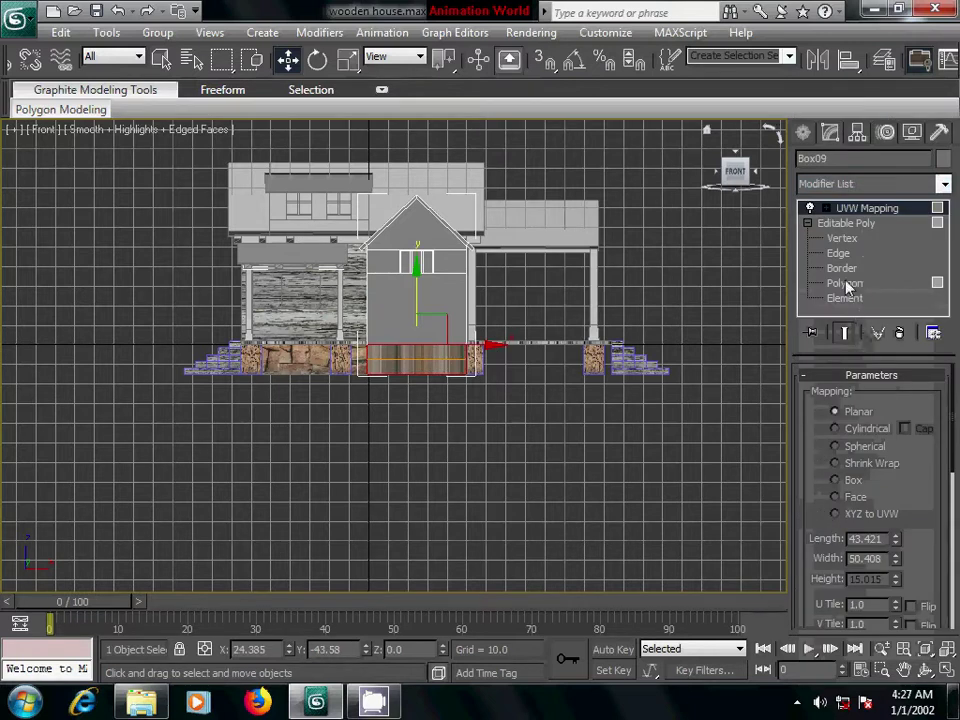
click(835, 480)
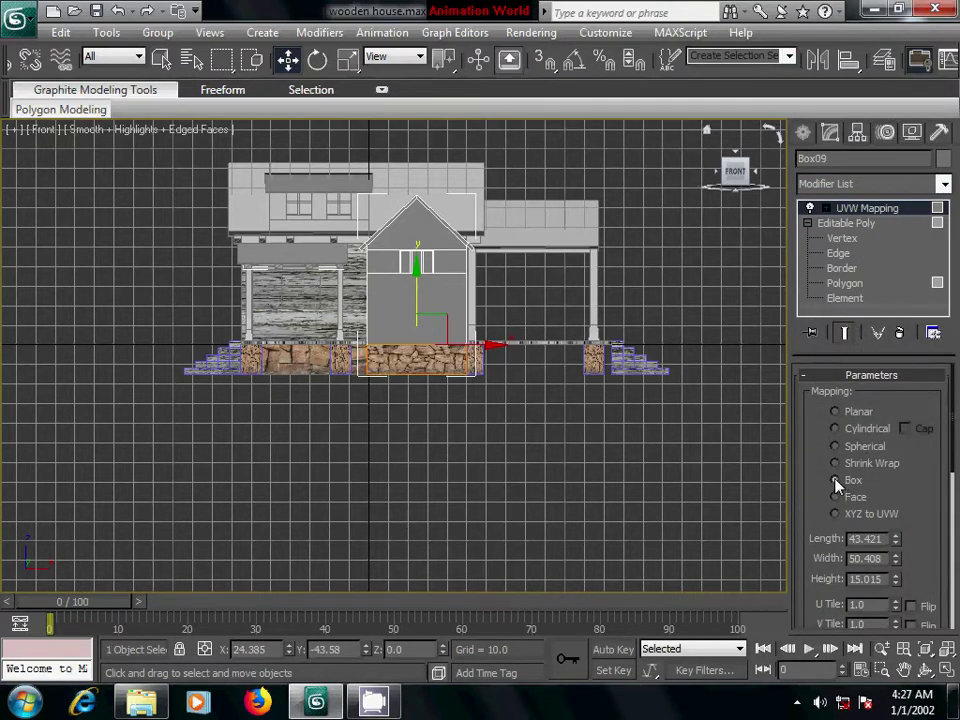
scroll(563, 405, up, 2)
scroll(562, 410, up, 3)
scroll(562, 410, up, 2)
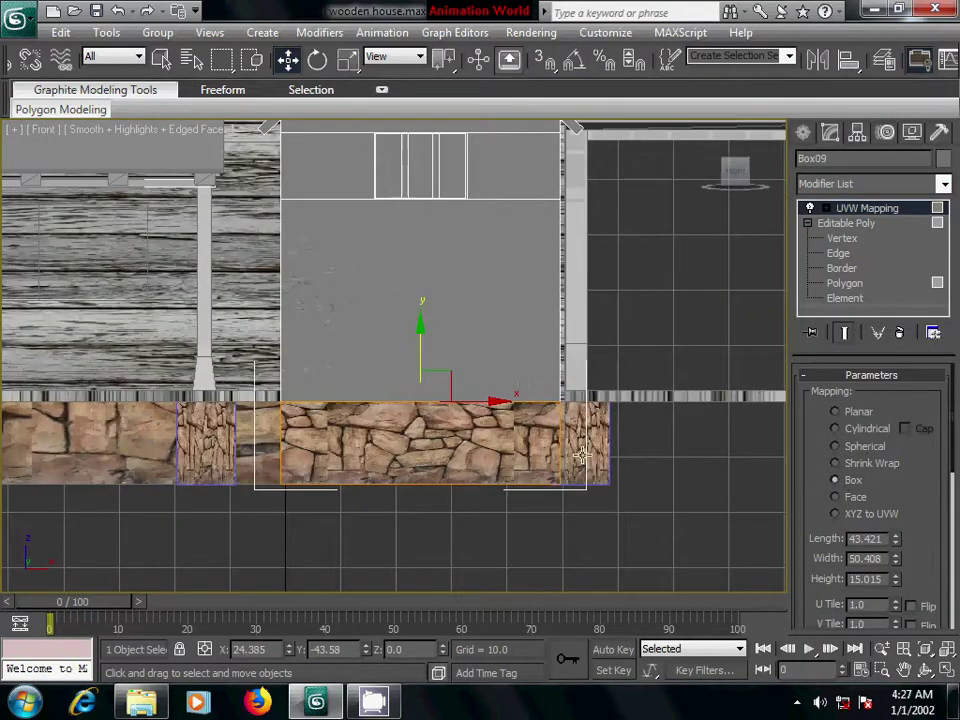
scroll(647, 340, up, 2)
scroll(650, 342, up, 1)
Deselect the wall, return to Perspective and select the small side section
click(803, 132)
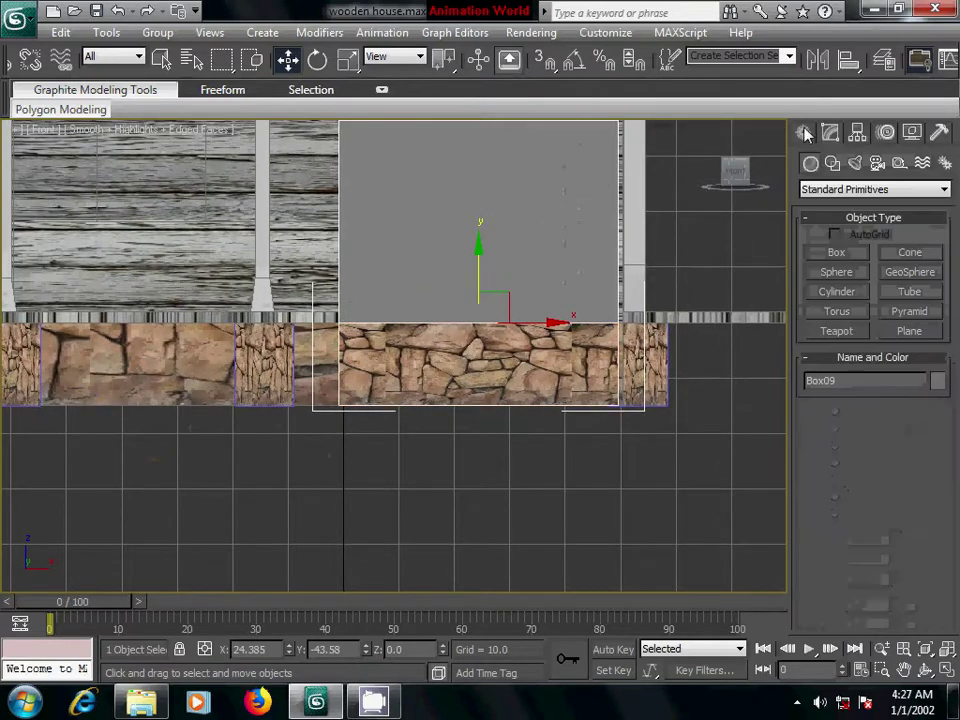
middle_drag(606, 488, 600, 471)
click(600, 470)
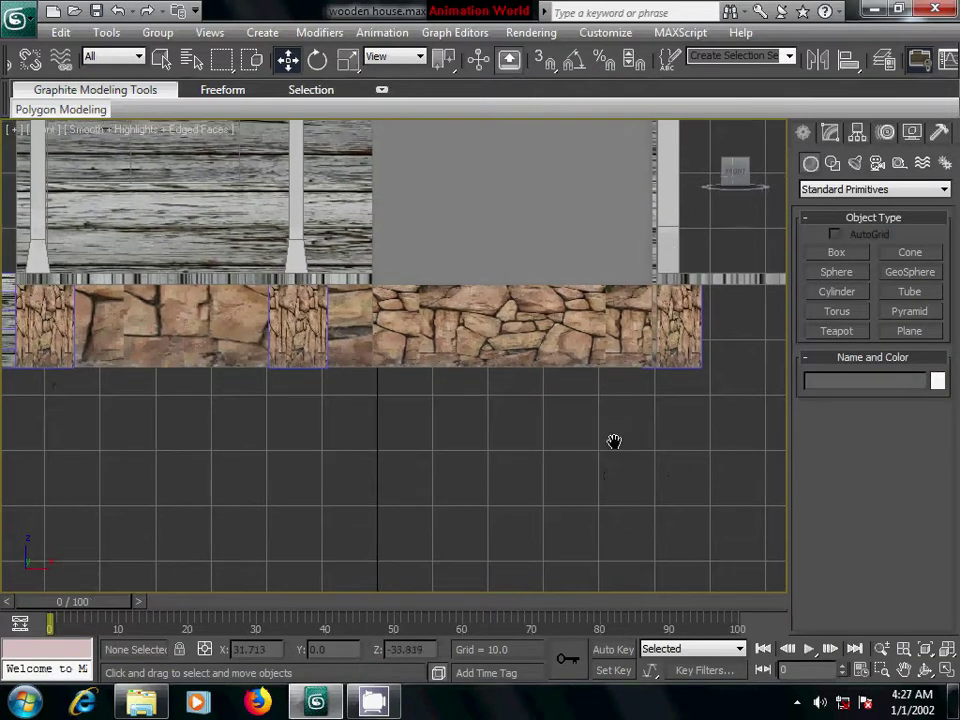
scroll(640, 430, down, 2)
key(p)
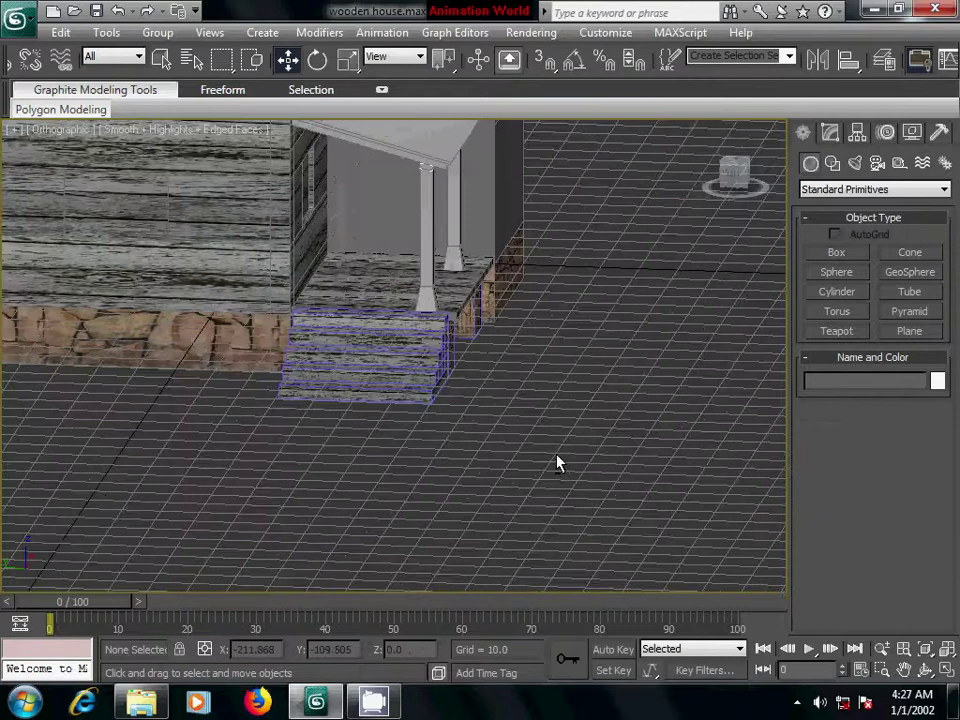
scroll(553, 452, up, 3)
middle_drag(553, 452, 469, 424)
scroll(469, 424, down, 3)
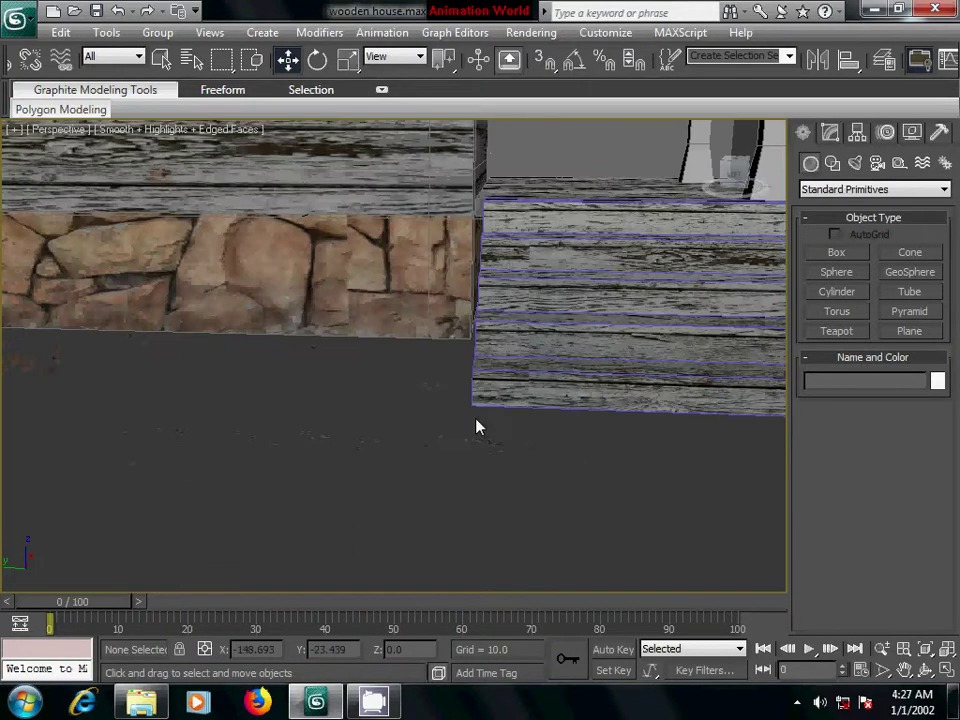
scroll(394, 429, down, 2)
scroll(405, 439, down, 2)
click(304, 319)
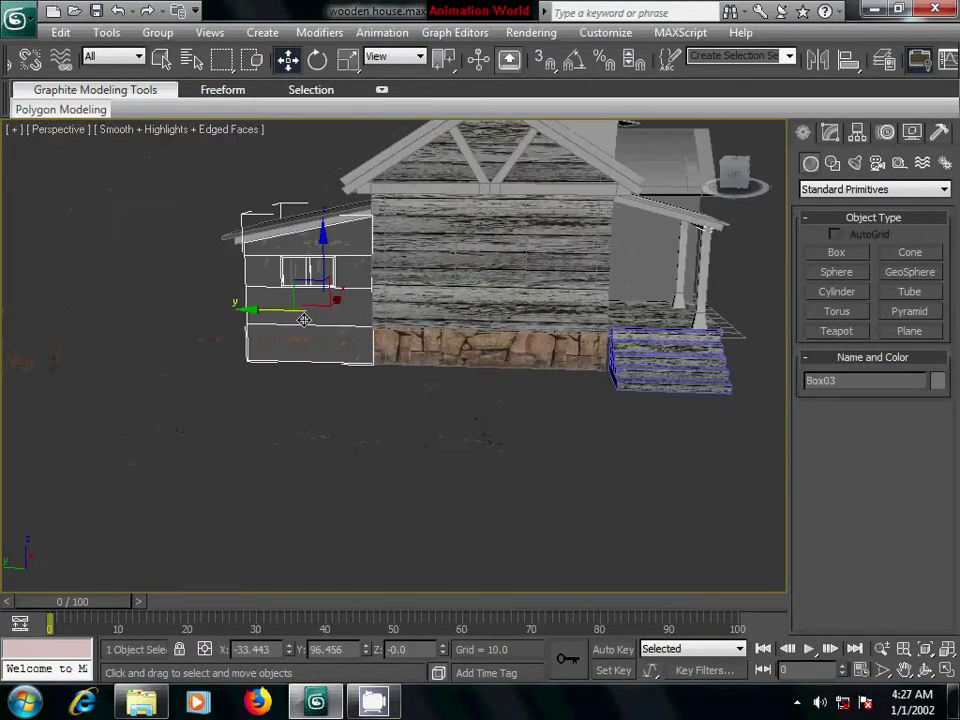
Select the bottom strip of Box03's polygons in the Left view
click(830, 132)
click(891, 396)
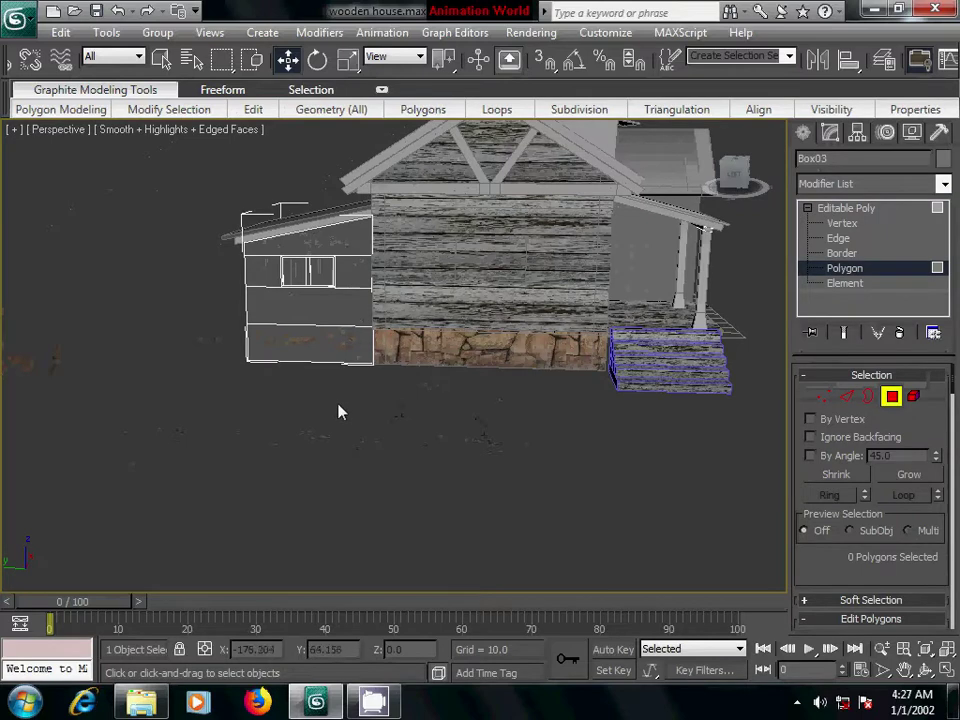
key(f)
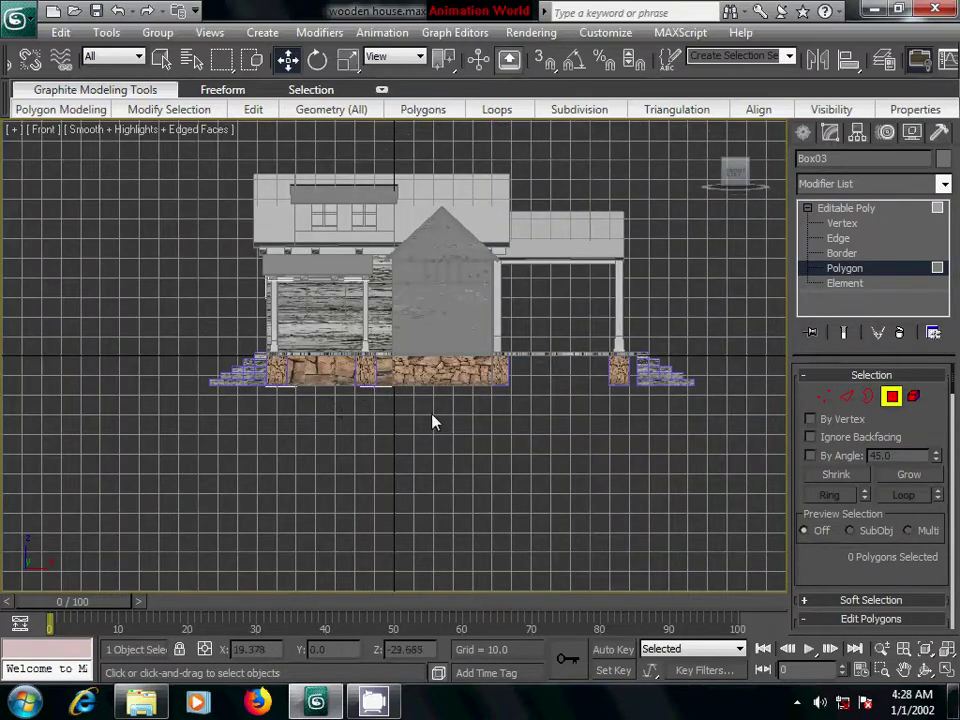
key(l)
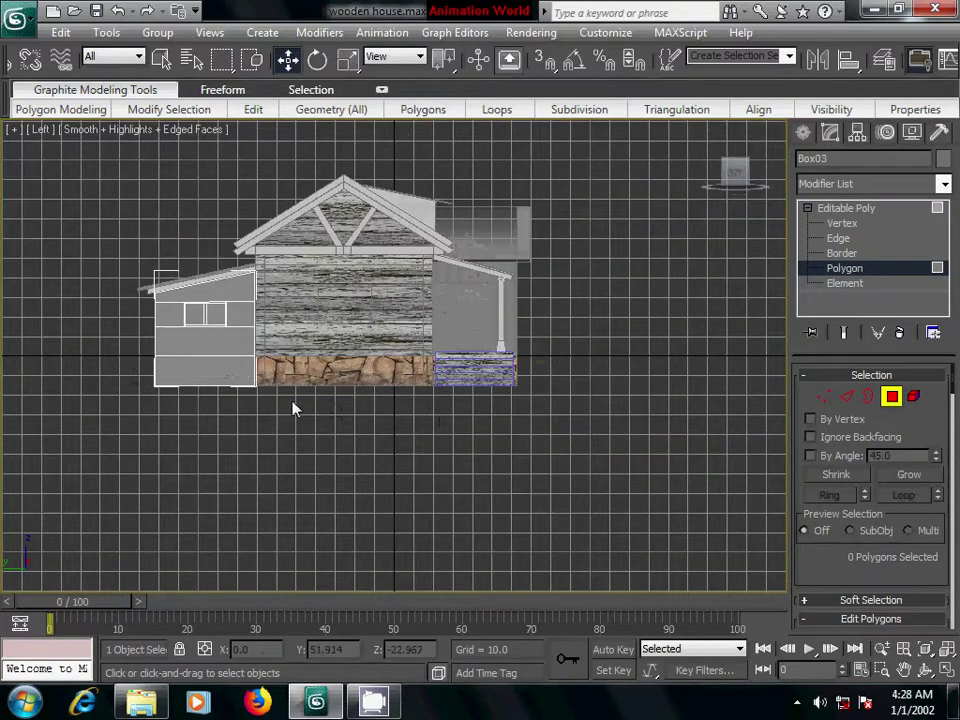
drag(235, 345, 321, 413)
click(291, 430)
middle_drag(291, 430, 365, 440)
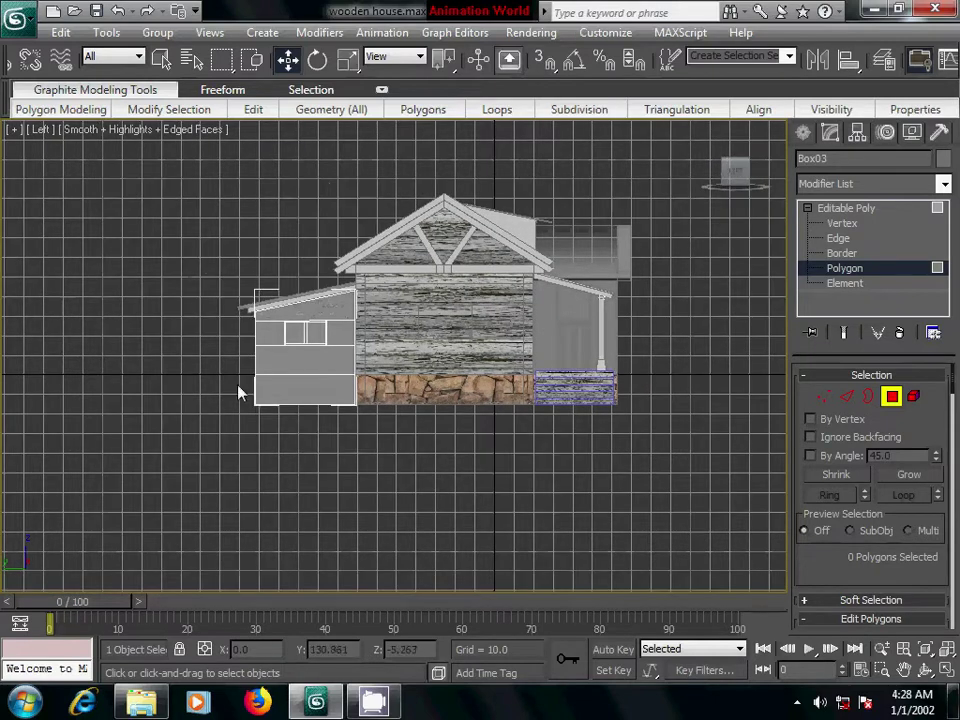
drag(240, 393, 392, 438)
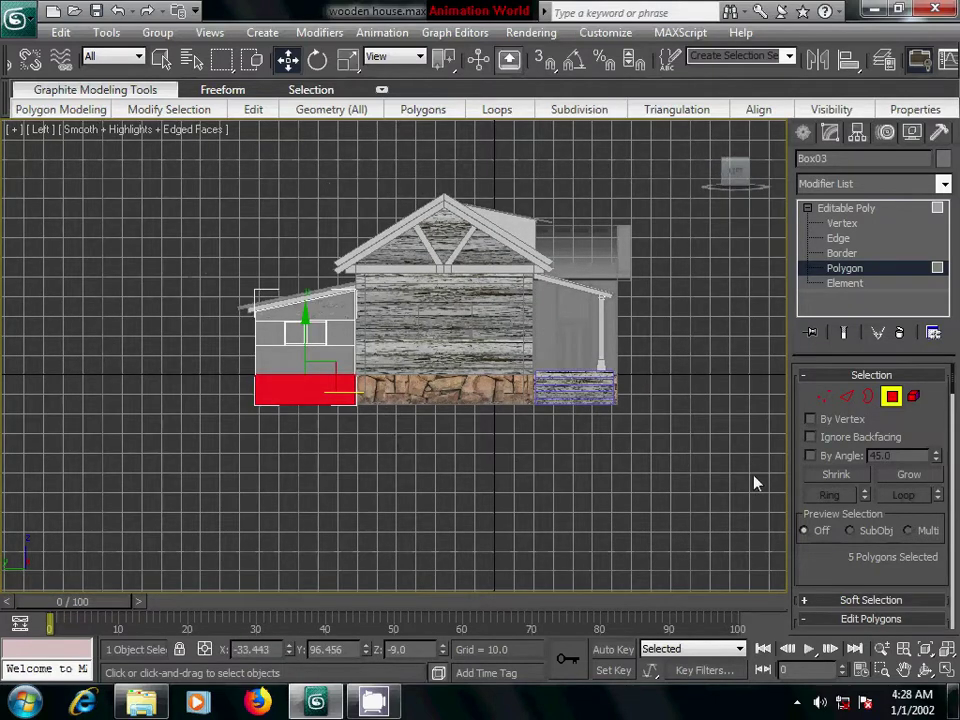
Apply the rock material to the strip and add a Box UVW Map modifier
key(m)
click(553, 300)
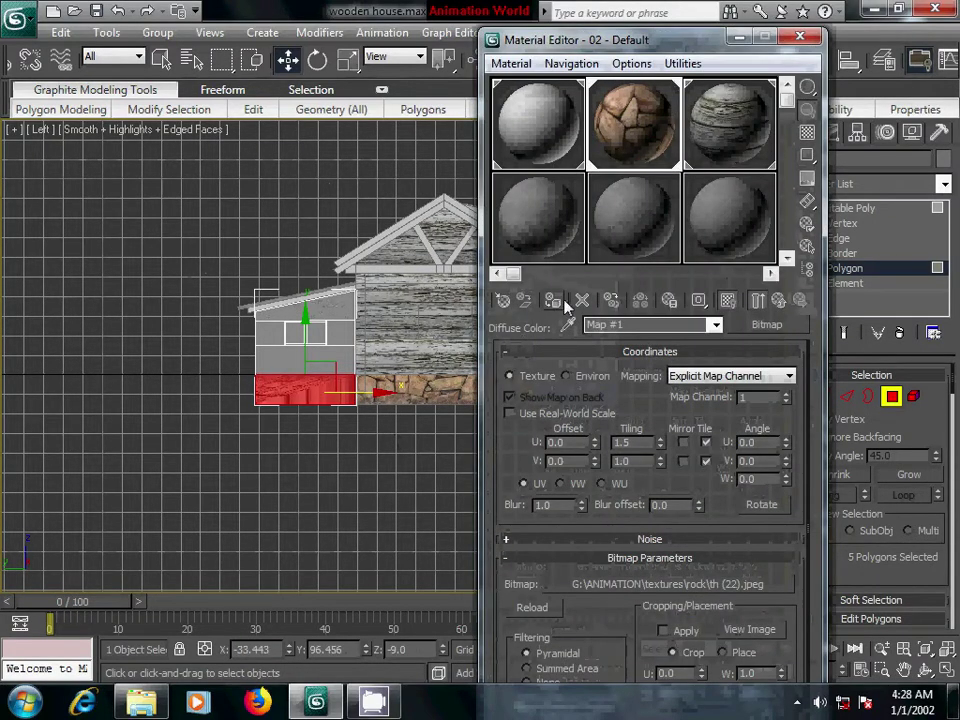
click(799, 38)
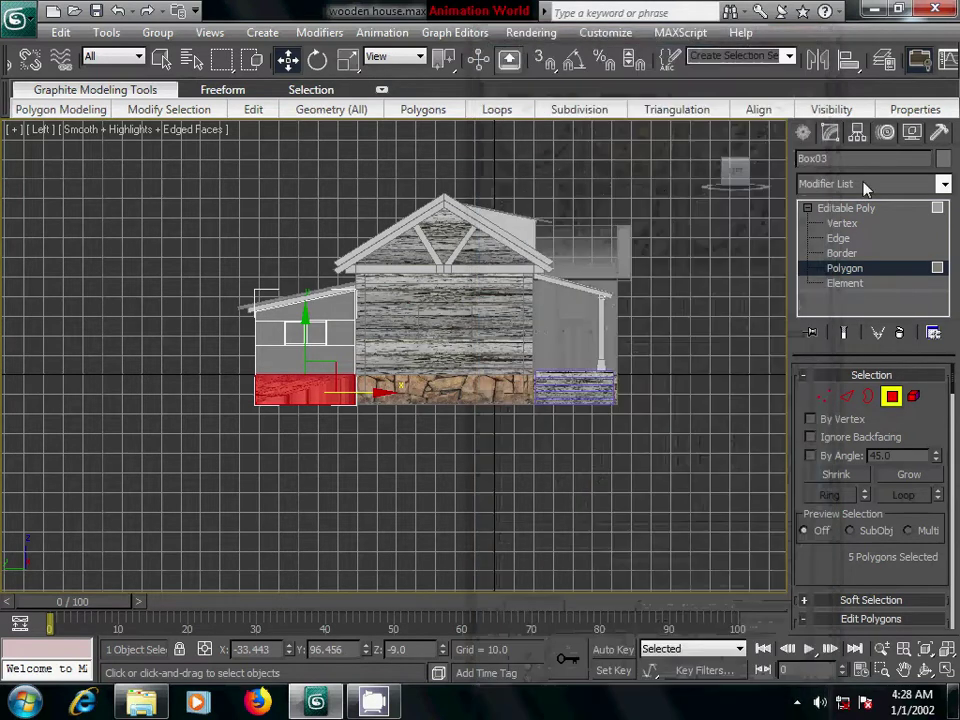
click(864, 184)
key(u)
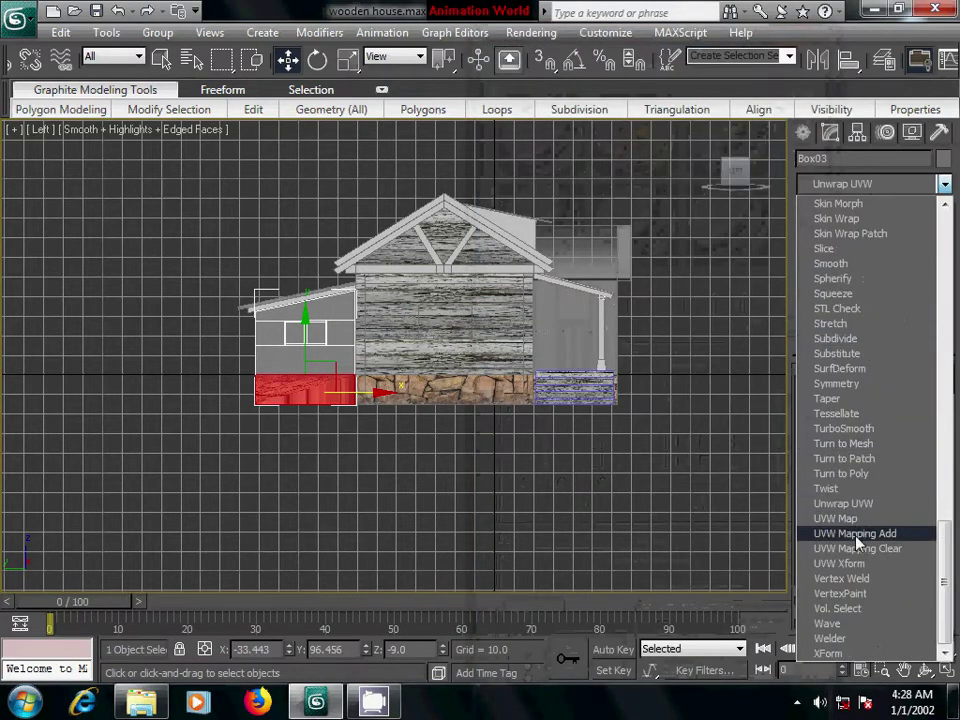
click(800, 519)
click(836, 481)
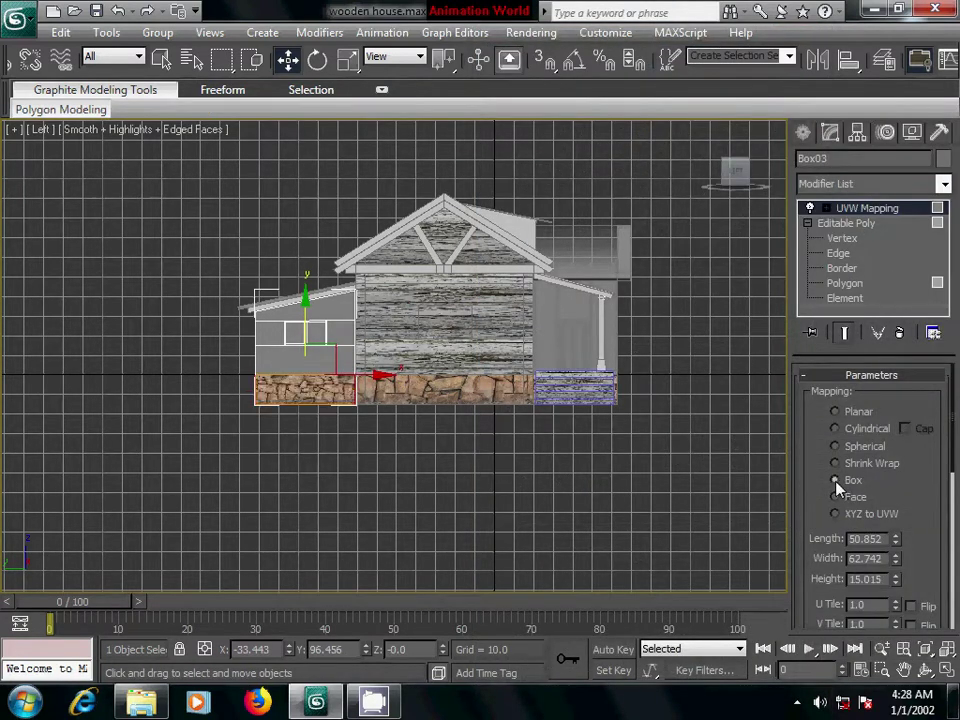
Collapse Box03's modifier stack to Editable Poly and return to the Perspective view
right_click(866, 208)
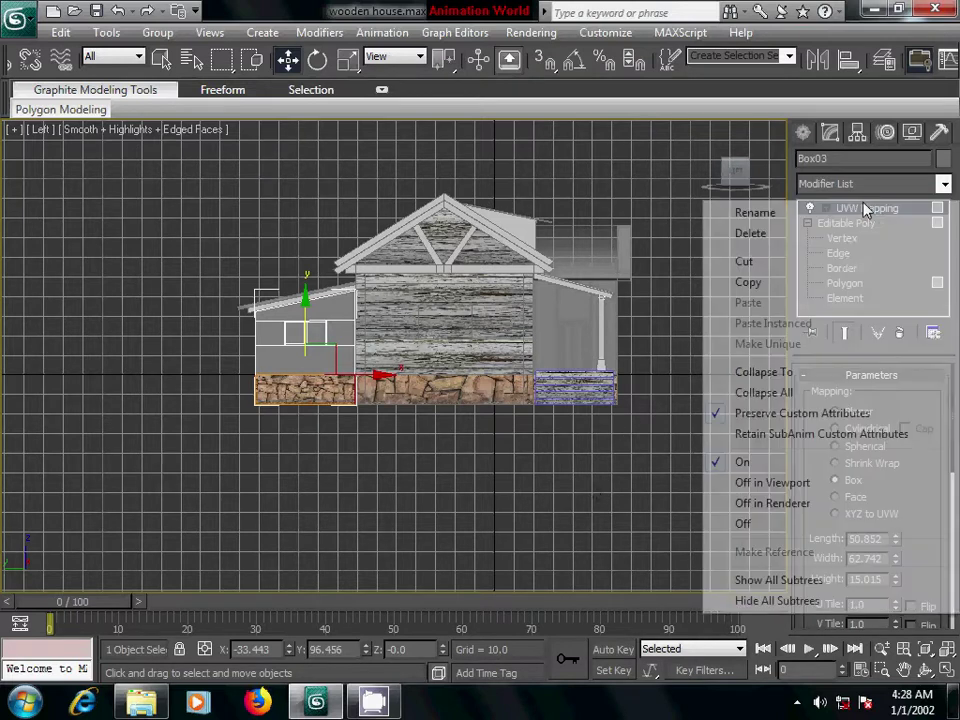
click(784, 372)
click(565, 425)
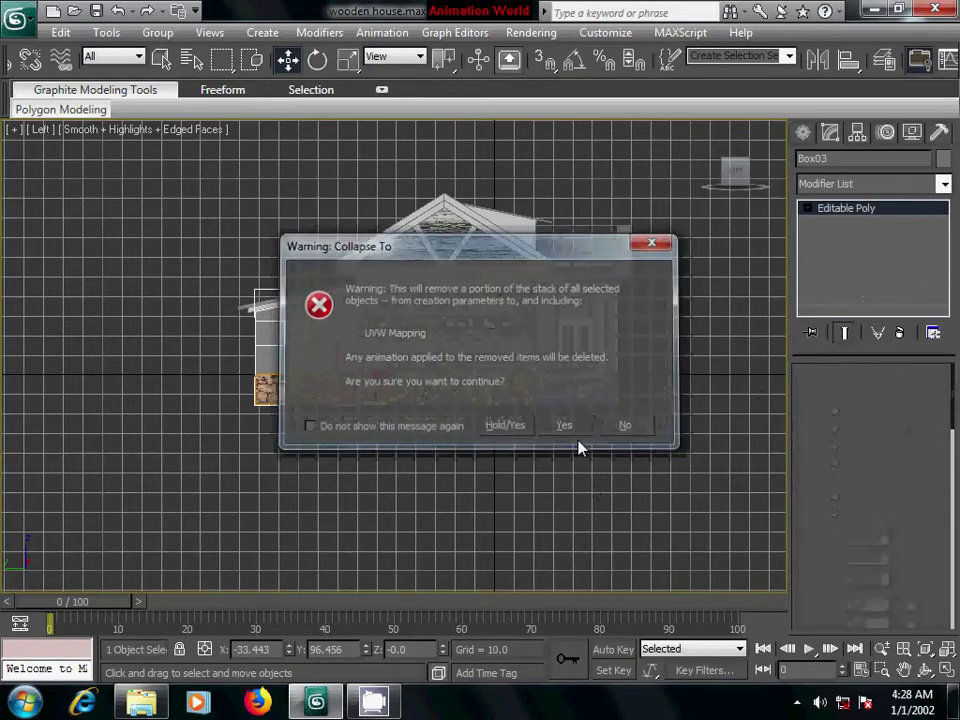
scroll(456, 504, up, 4)
mouse_move(456, 504)
middle_down()
mouse_move(560, 461)
mouse_move(551, 454)
middle_up()
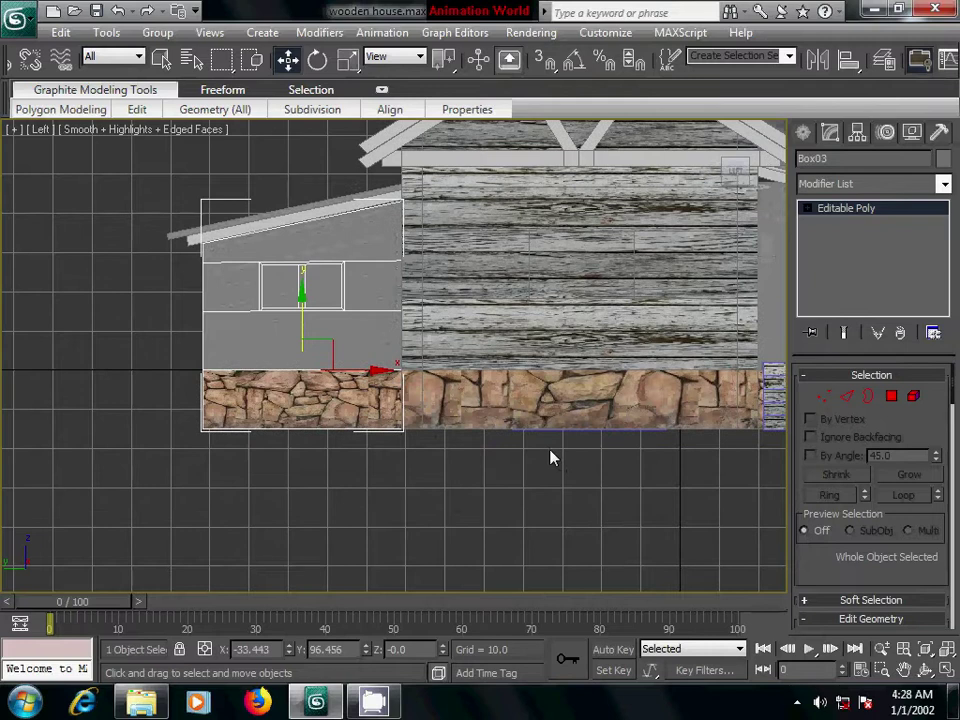
key(p)
mouse_move(504, 510)
middle_down()
mouse_move(532, 436)
mouse_move(431, 465)
mouse_move(613, 478)
mouse_move(529, 482)
mouse_move(613, 450)
mouse_move(570, 476)
mouse_move(672, 454)
mouse_move(579, 386)
mouse_move(611, 461)
mouse_move(568, 489)
mouse_move(526, 487)
mouse_move(570, 465)
mouse_move(534, 484)
mouse_move(476, 474)
mouse_move(610, 487)
mouse_move(446, 452)
mouse_move(386, 452)
mouse_move(467, 429)
mouse_move(551, 471)
mouse_move(476, 472)
mouse_move(657, 478)
middle_up()
Deselect Box03, orbit to the gable end and select the roof truss Box08
scroll(467, 428, down, 2)
click(730, 445)
mouse_move(730, 445)
alt+middle_down()
mouse_move(611, 521)
mouse_move(621, 471)
mouse_move(658, 484)
mouse_move(617, 521)
alt+middle_up()
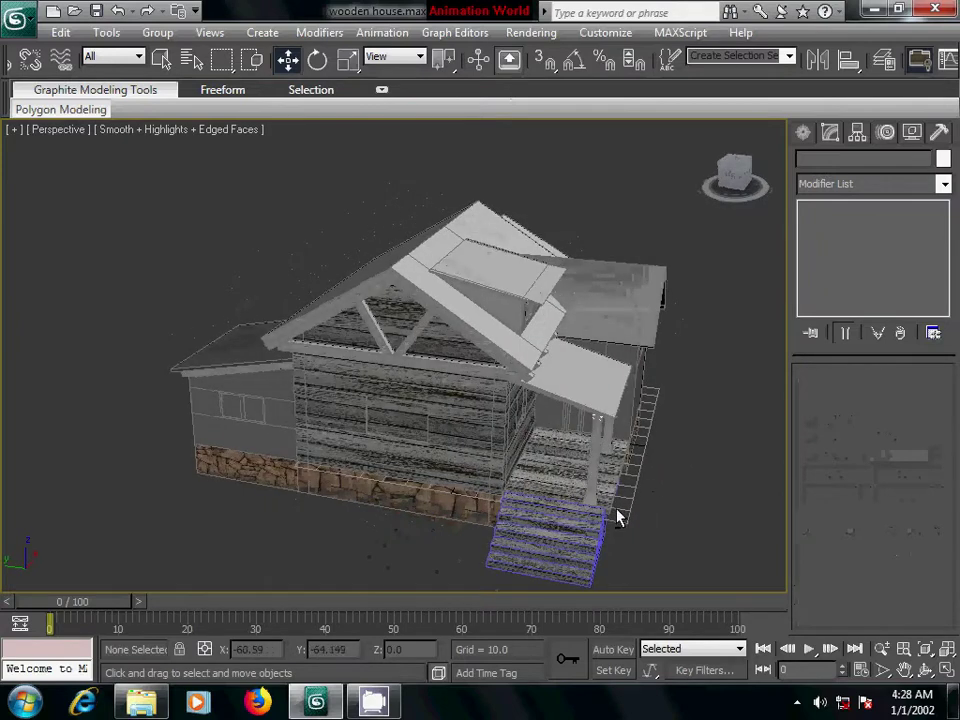
click(467, 369)
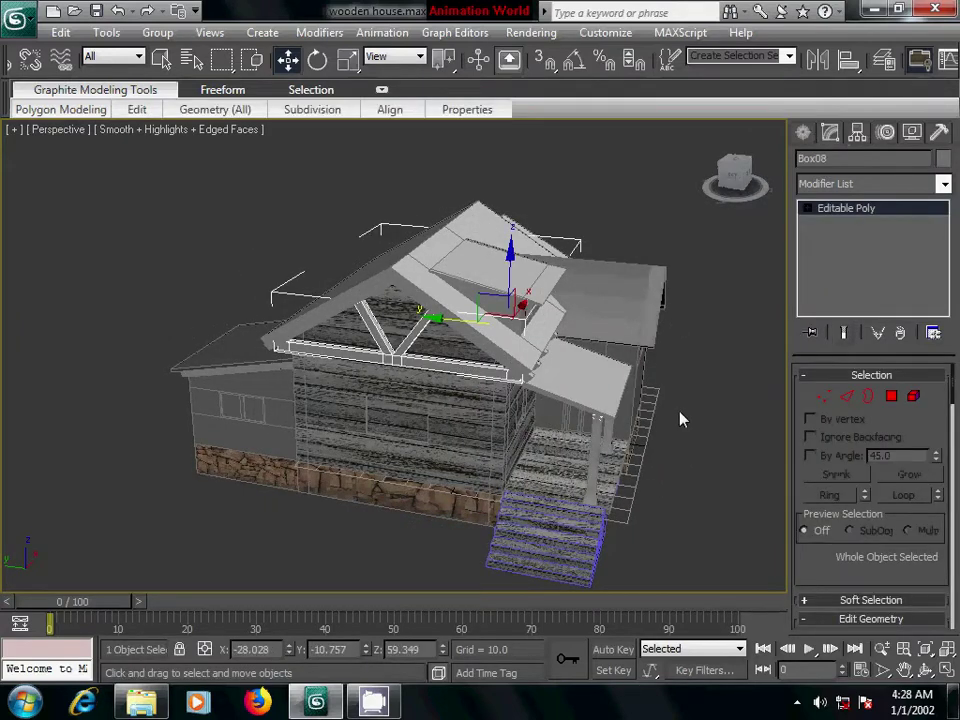
Start a new material in an empty slot with a Bitmap diffuse map
key(m)
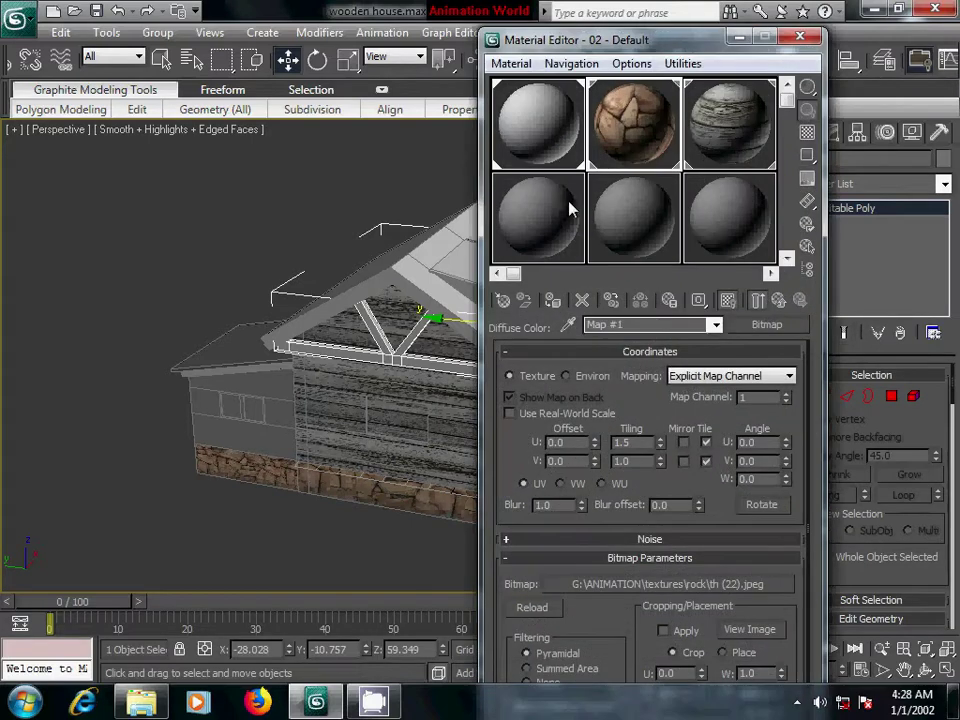
click(570, 208)
click(637, 470)
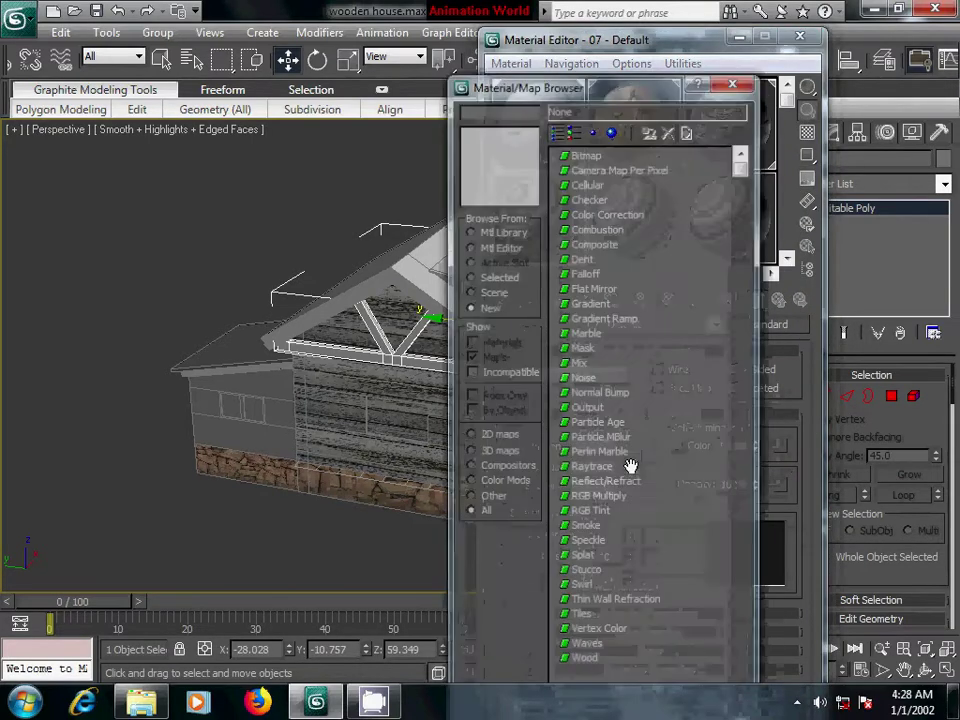
double_click(585, 156)
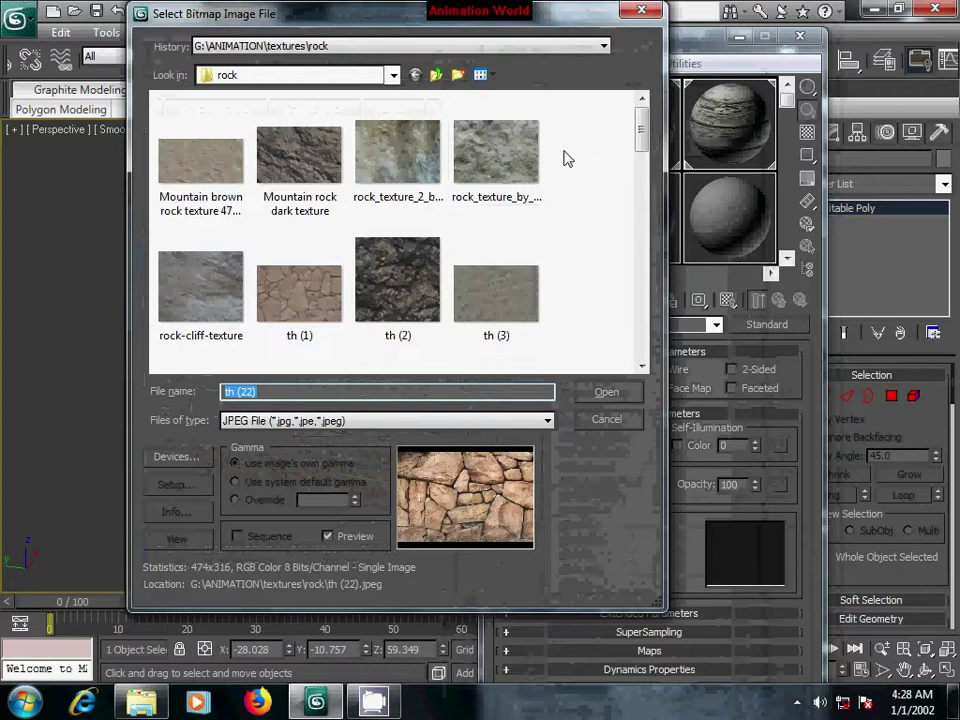
Load wood texture 3.jpg as the diffuse bitmap and show it in the viewport
click(435, 75)
scroll(645, 135, down, 3)
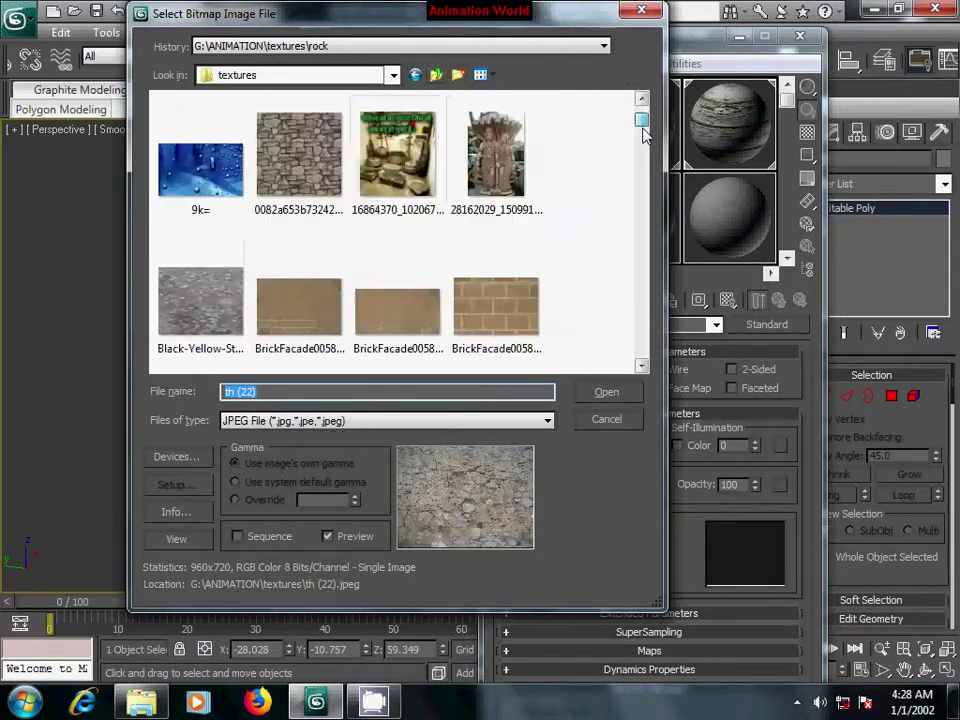
scroll(645, 135, up, 3)
double_click(500, 150)
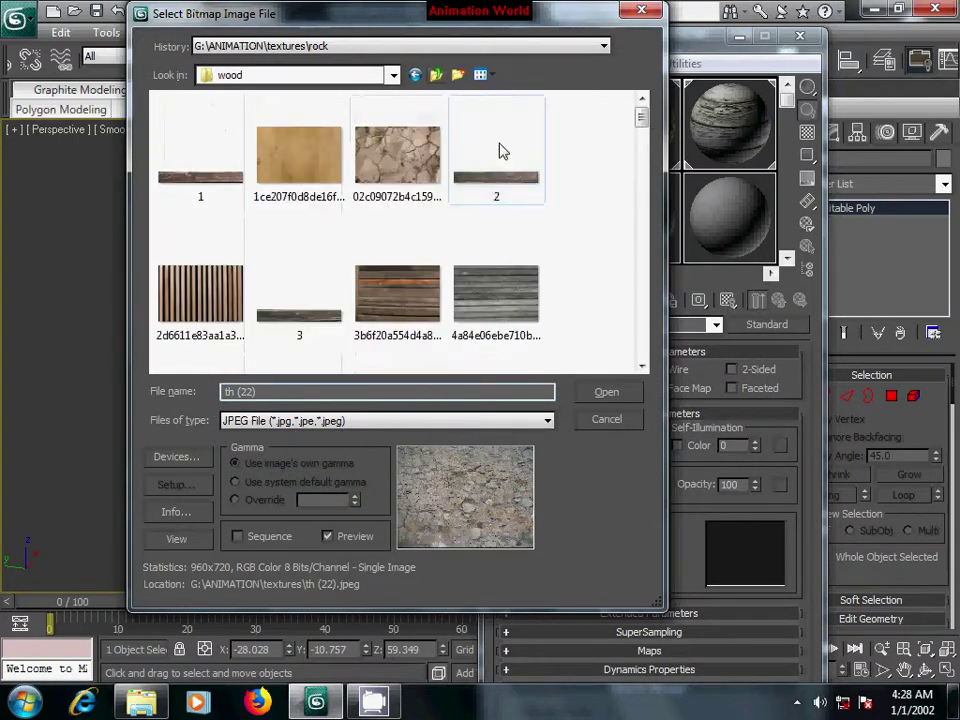
drag(642, 116, 642, 118)
click(519, 181)
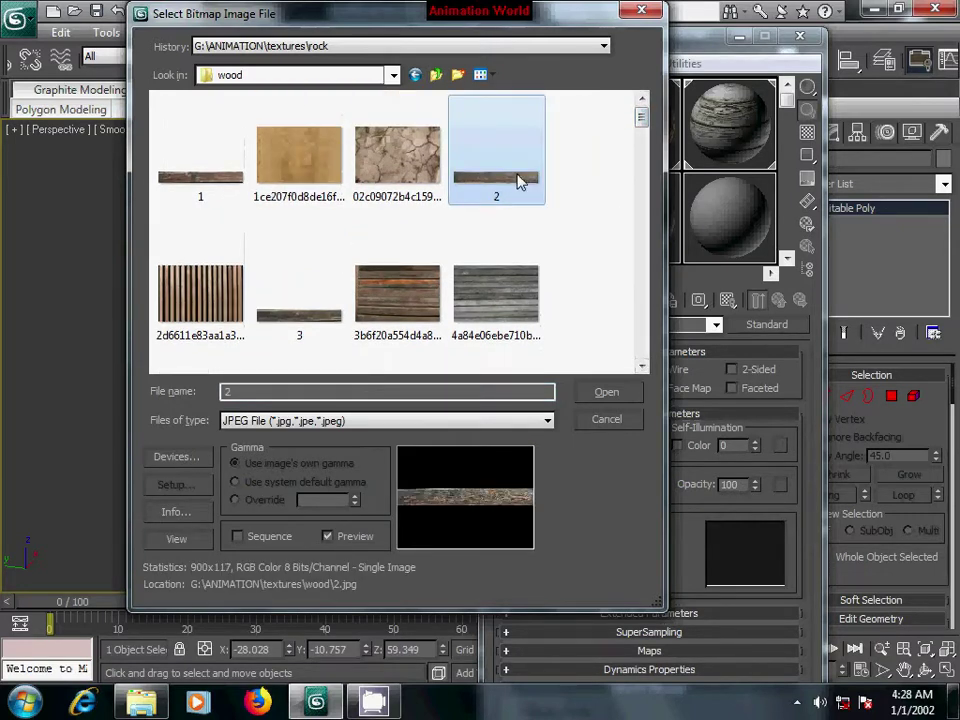
click(226, 179)
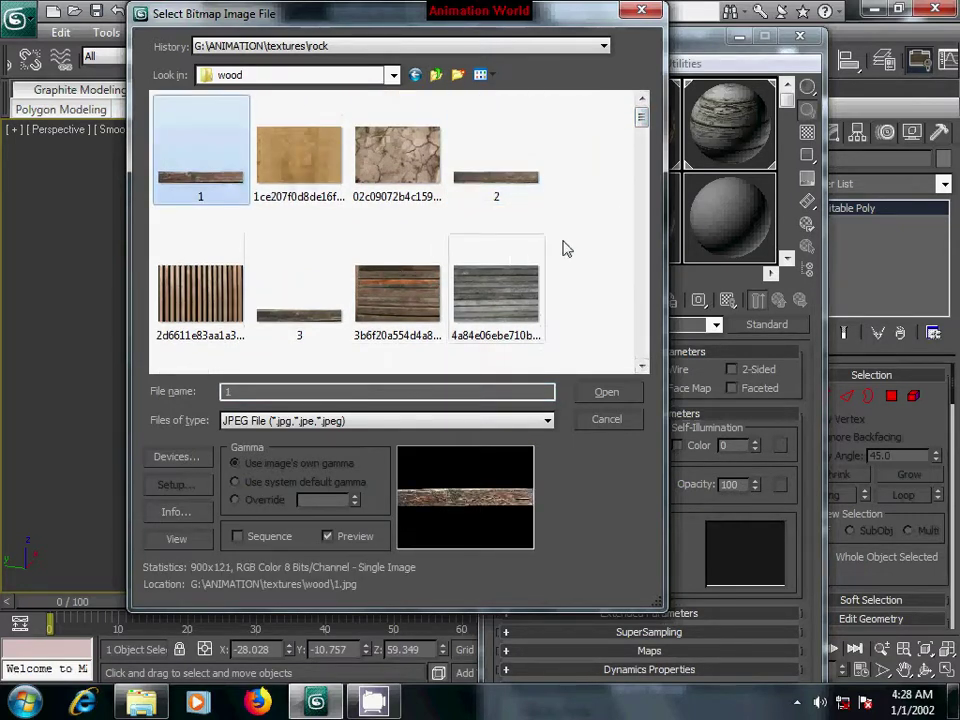
click(313, 322)
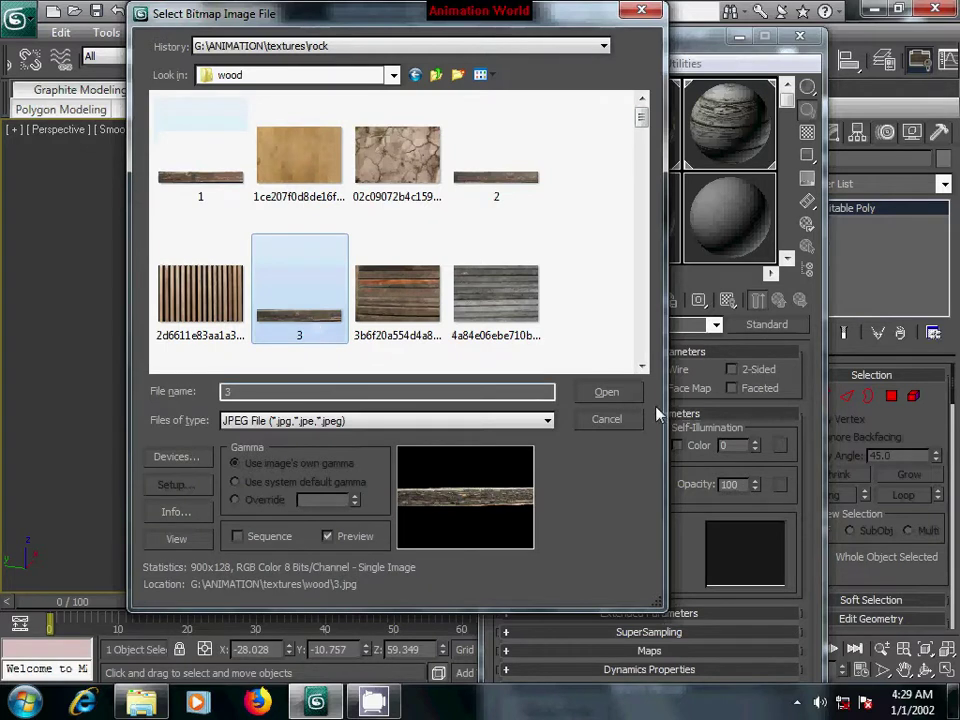
click(620, 395)
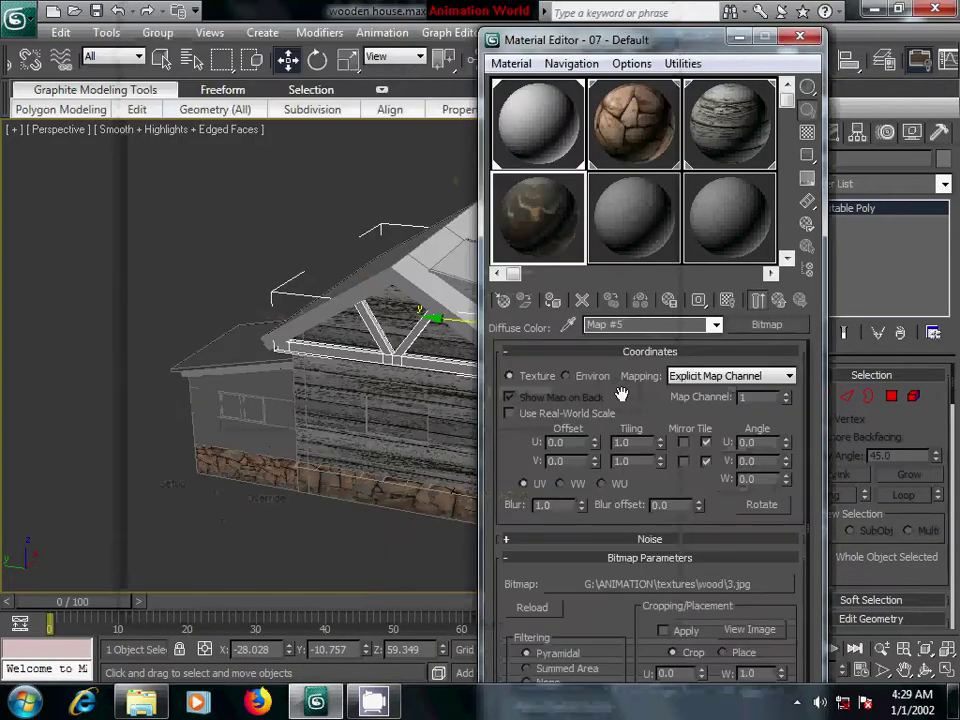
click(556, 302)
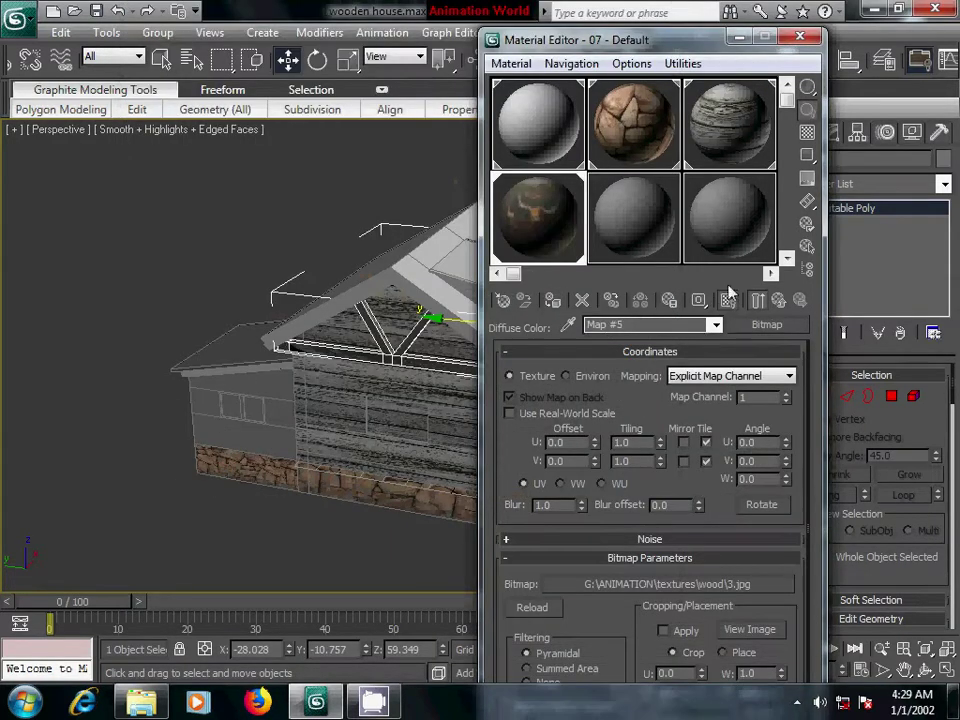
Close the Material Editor and orbit in to face the roof truss
key(m)
alt+middle_drag(565, 505, 520, 495)
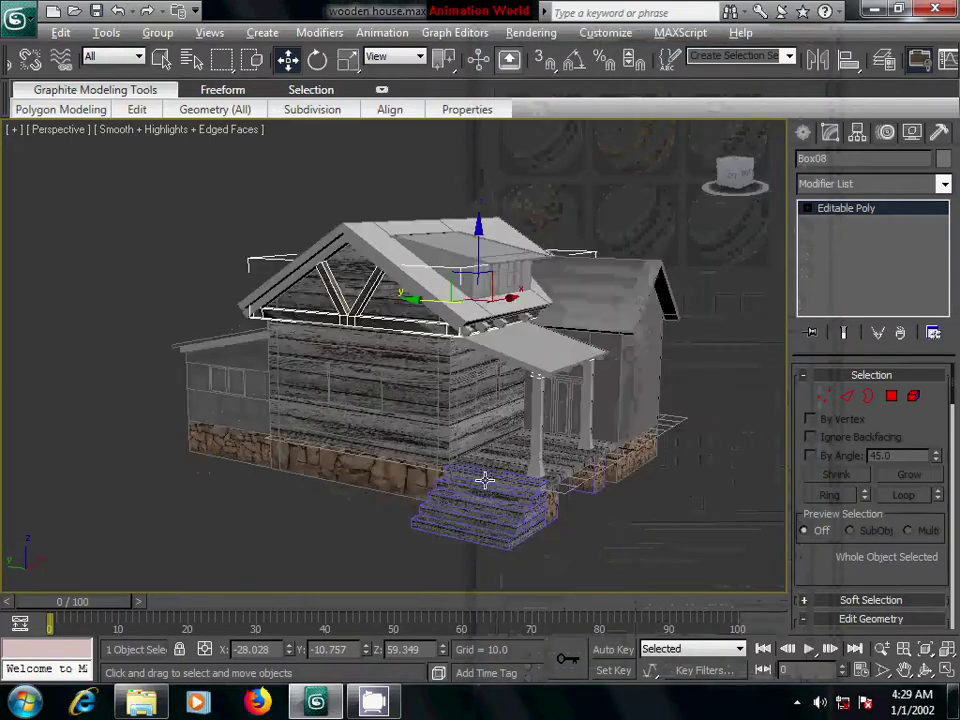
scroll(458, 489, up, 5)
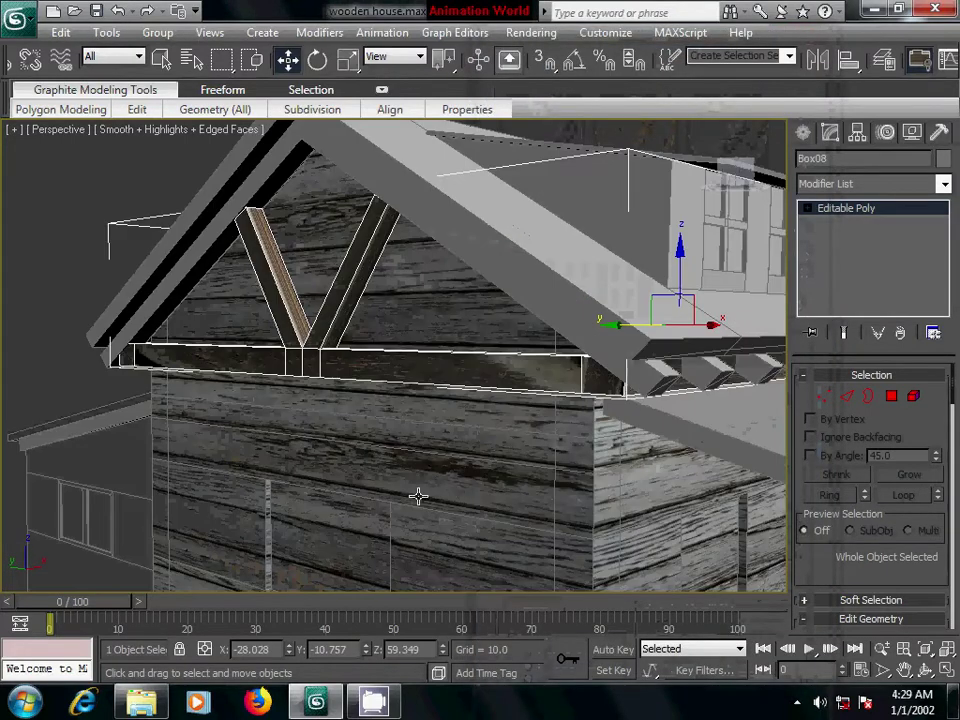
mouse_move(418, 496)
alt+middle_down()
mouse_move(598, 499)
mouse_move(540, 488)
alt+middle_up()
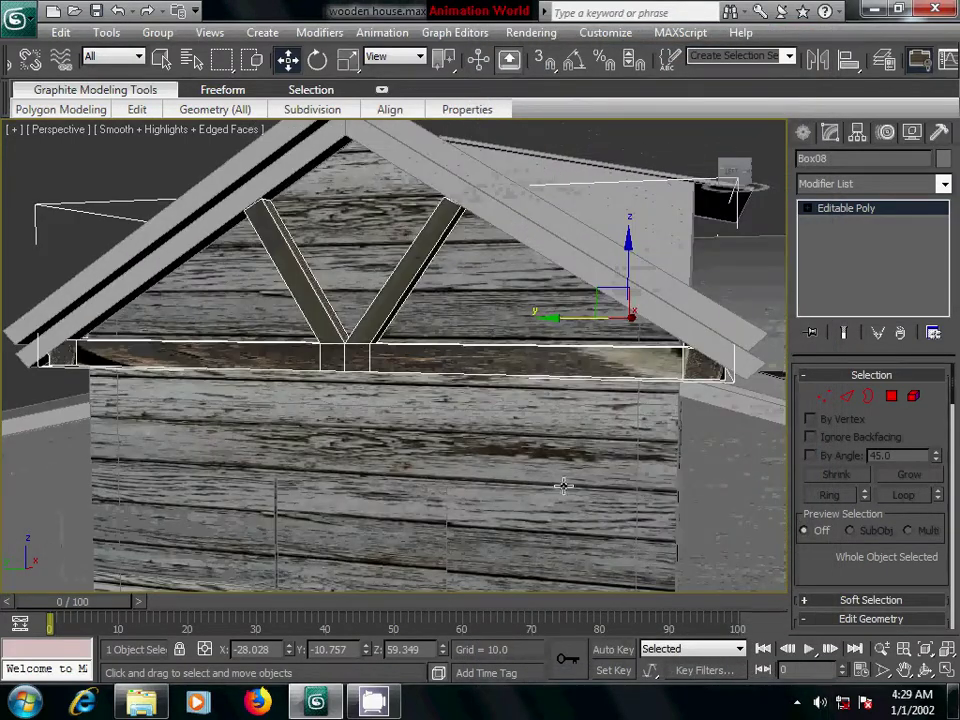
Select the whole truss element's 42 polygons and open the Modifier List
click(891, 396)
click(594, 363)
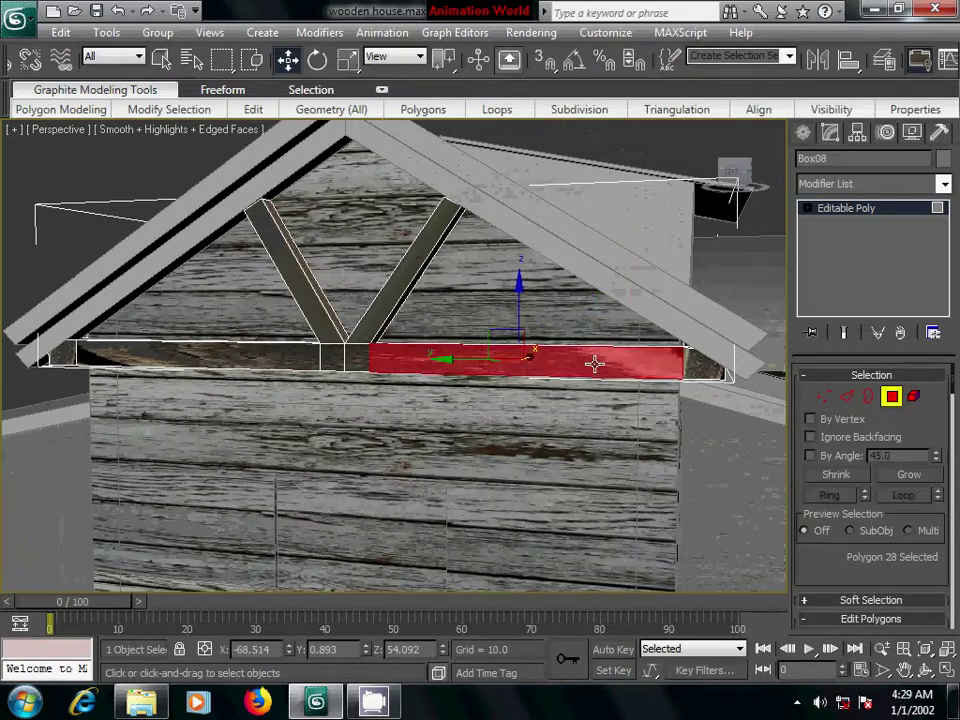
ctrl+click(350, 358)
ctrl+click(330, 357)
ctrl+click(293, 356)
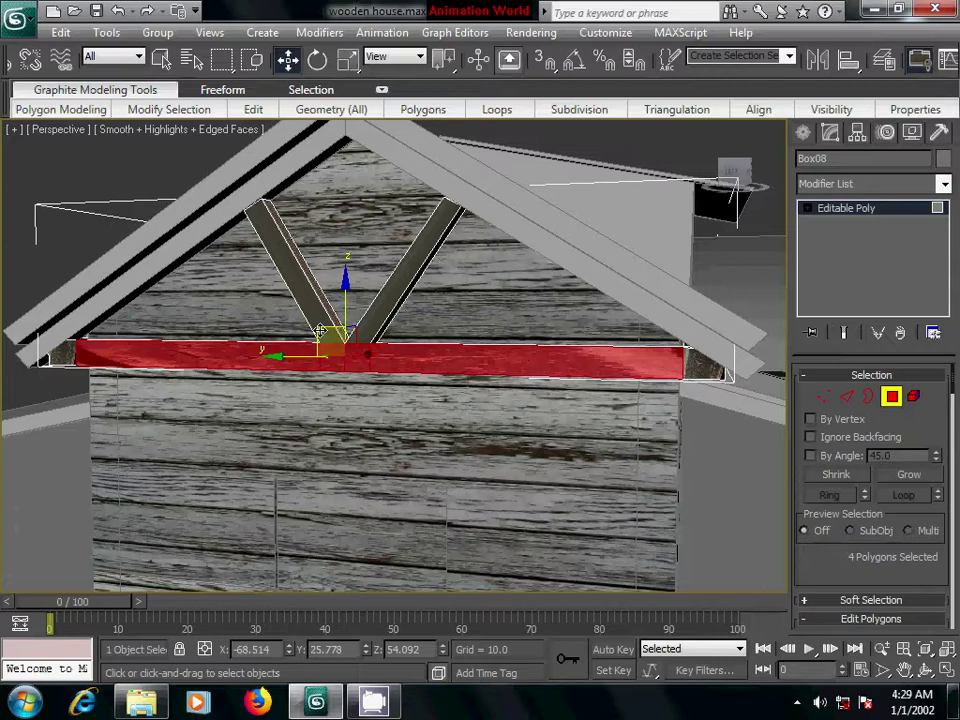
ctrl+click(320, 322)
ctrl+click(381, 305)
alt+middle_drag(481, 420, 482, 407)
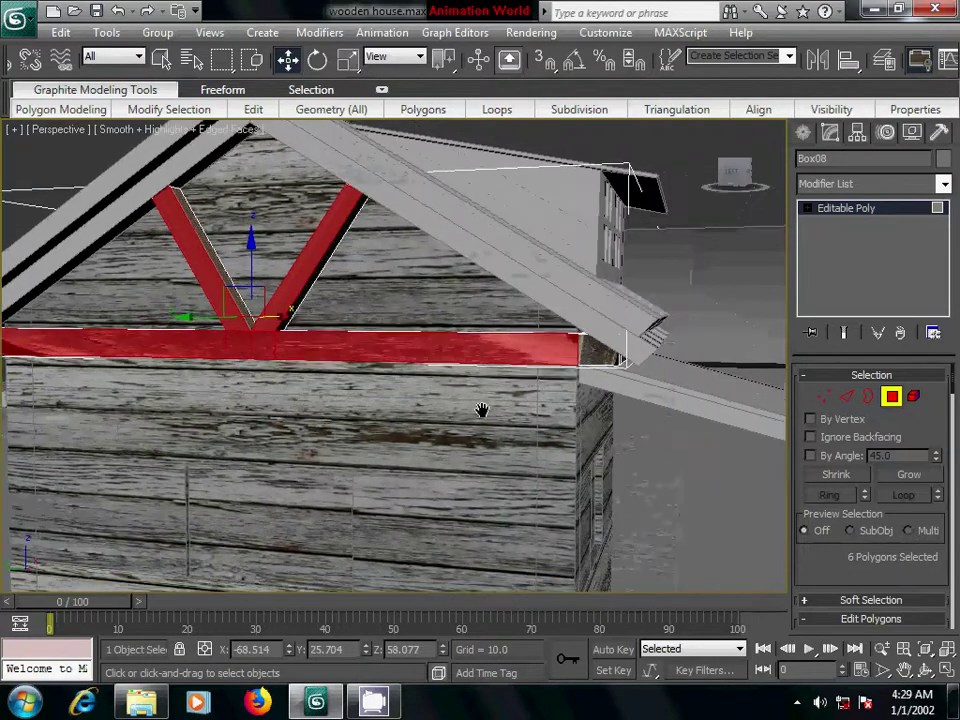
click(913, 396)
click(561, 351)
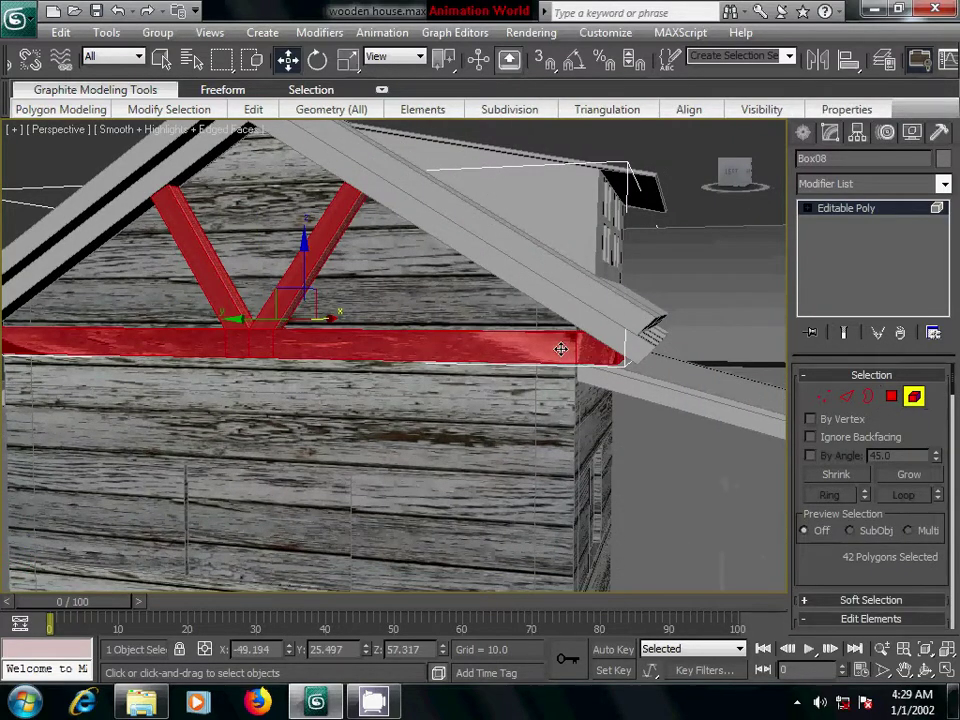
click(862, 187)
Add a UVW Map modifier with Box projection to the truss
key(u)
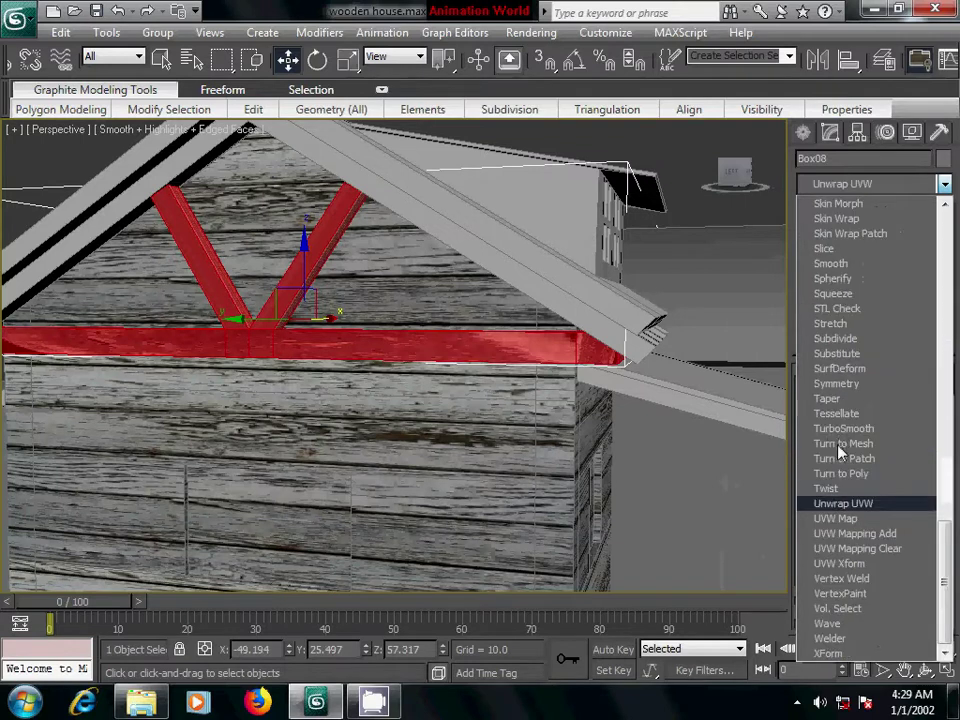
click(850, 518)
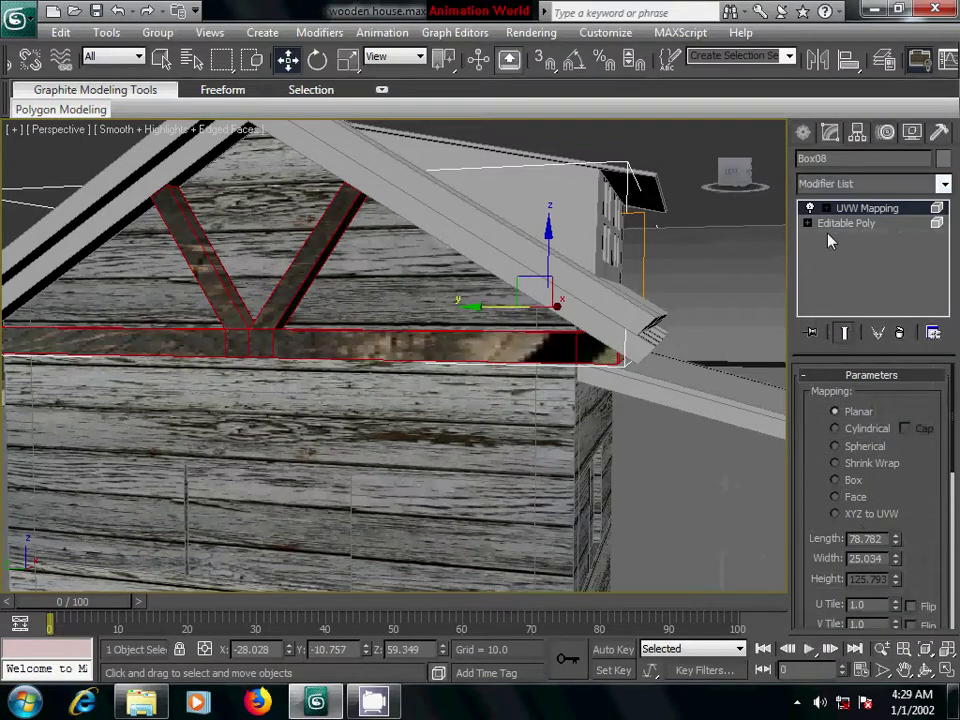
click(849, 482)
key(z)
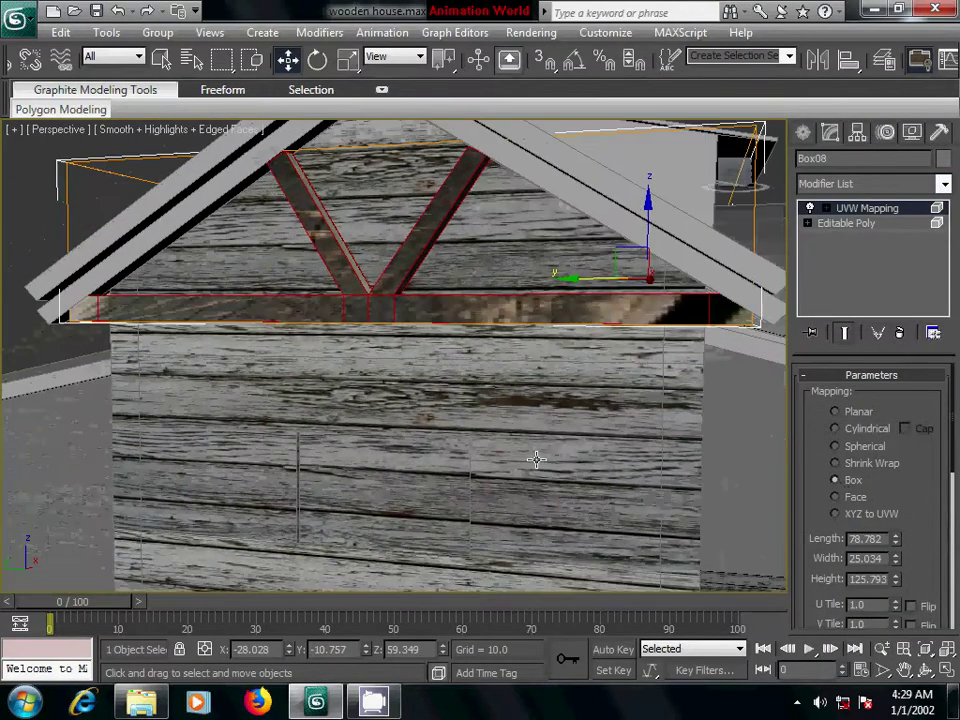
mouse_move(433, 466)
alt+middle_down()
mouse_move(561, 439)
mouse_move(555, 456)
mouse_move(585, 444)
mouse_move(433, 471)
mouse_move(519, 469)
mouse_move(473, 464)
mouse_move(496, 494)
alt+middle_up()
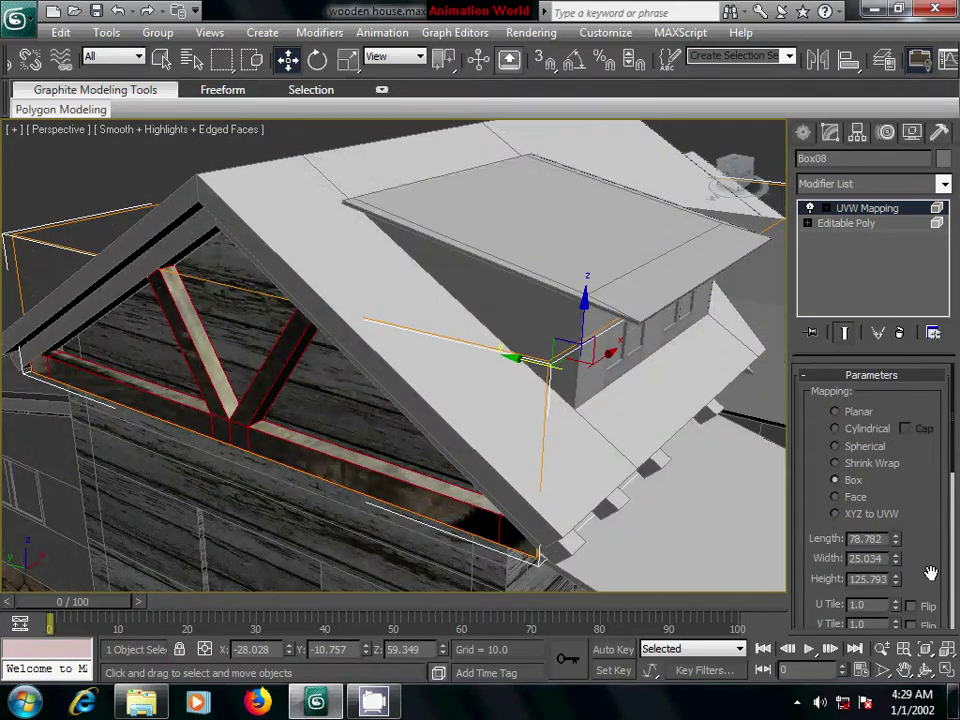
Set the truss mapping's tiling to U 1.0 and V 3.81
drag(930, 572, 919, 540)
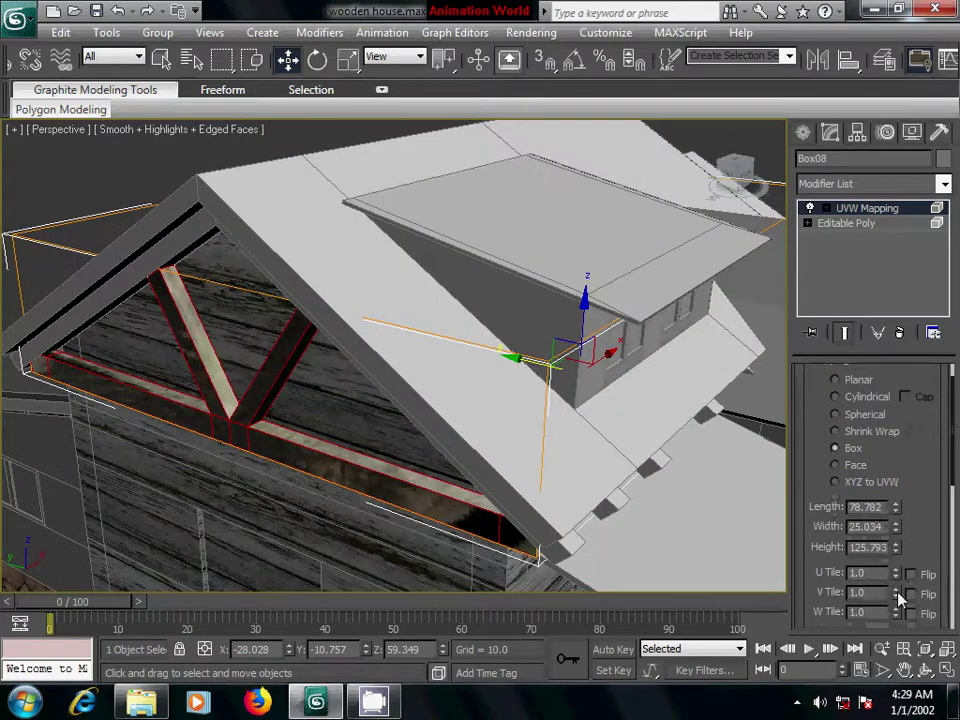
drag(898, 597, 897, 596)
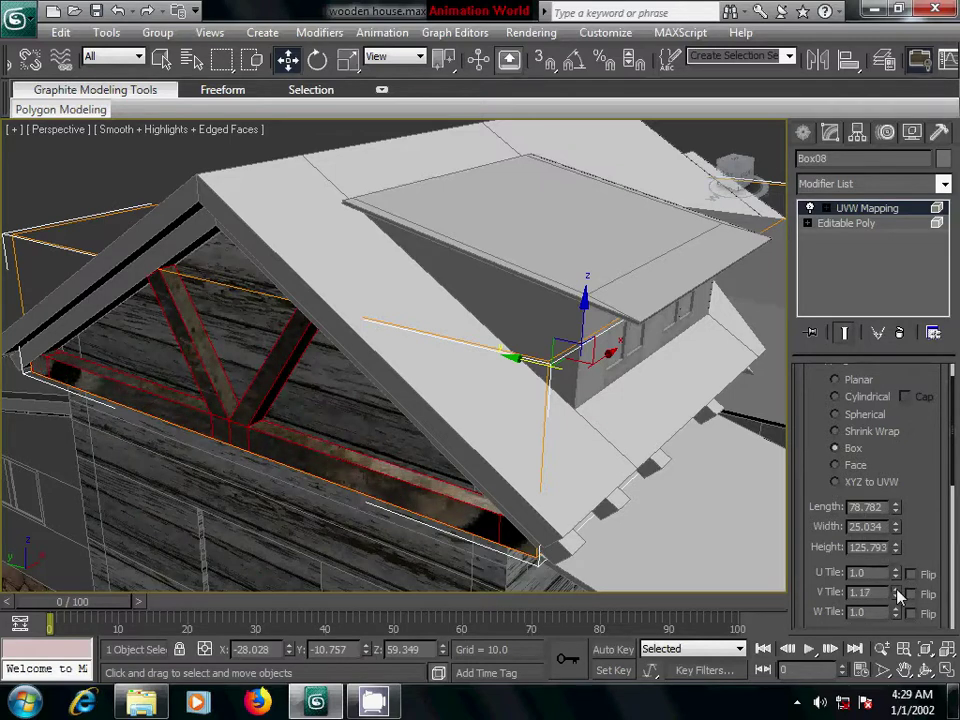
drag(898, 573, 897, 572)
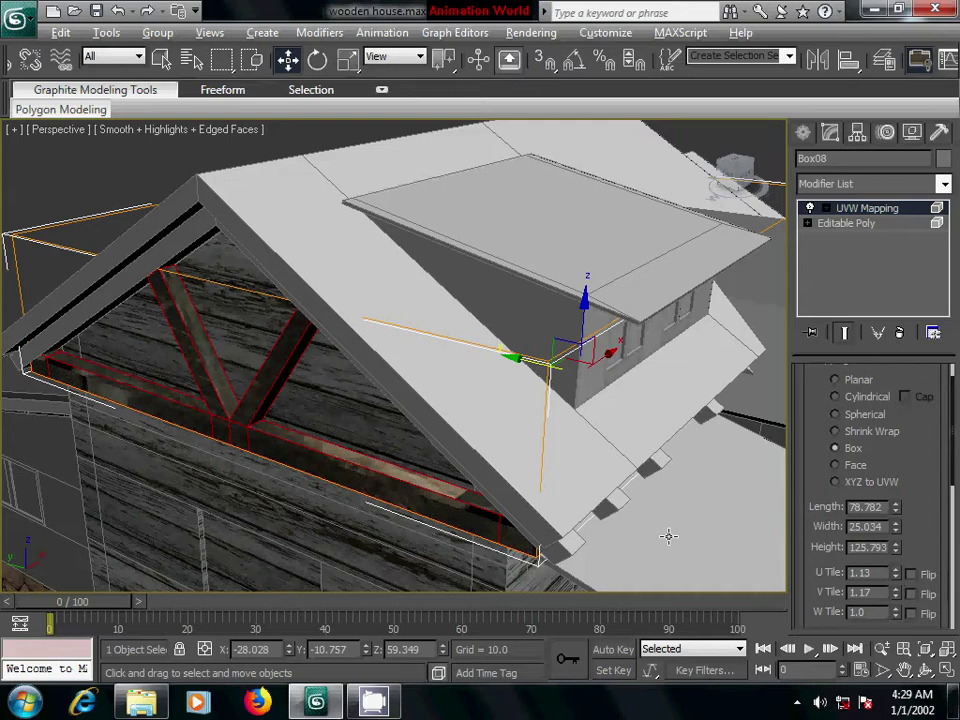
mouse_move(669, 536)
alt+middle_down()
mouse_move(716, 491)
mouse_move(726, 500)
mouse_move(724, 467)
mouse_move(695, 494)
alt+middle_up()
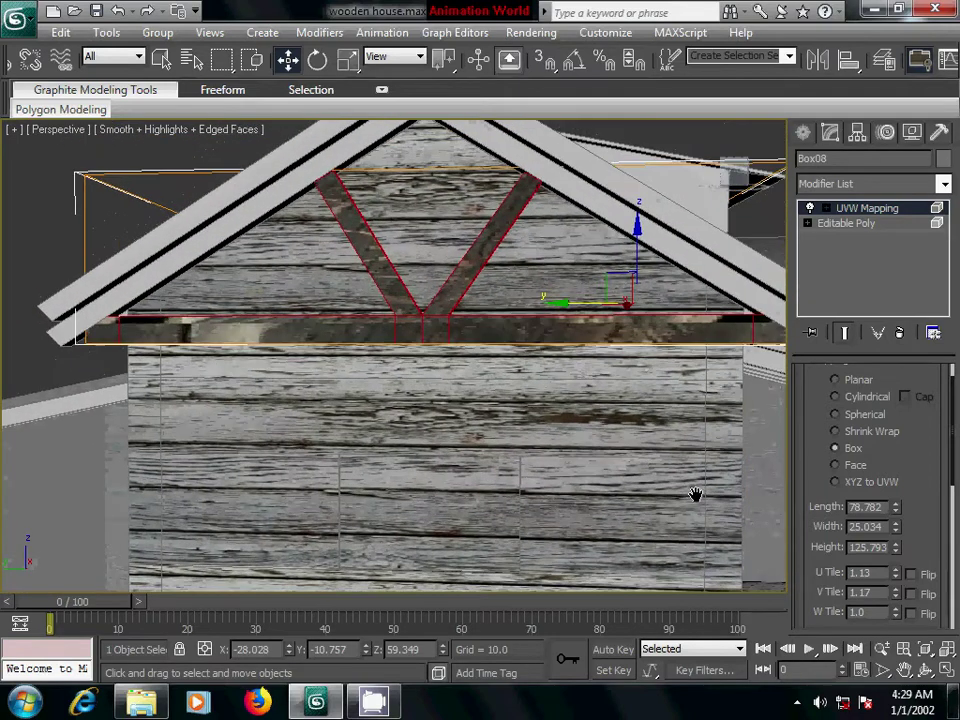
drag(887, 573, 835, 573)
key(Tab)
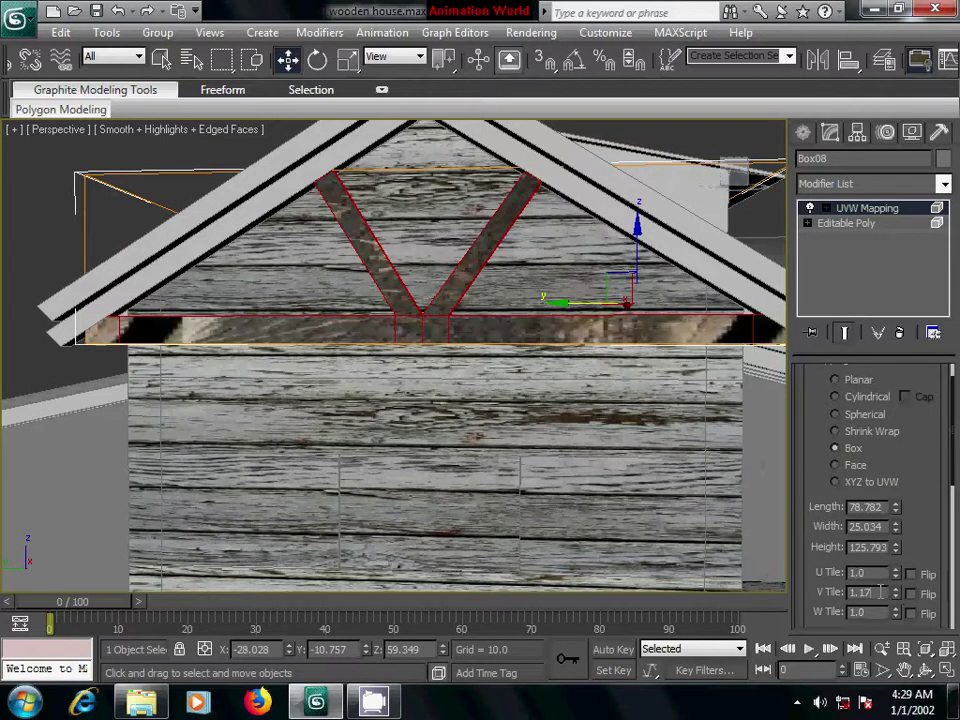
mouse_move(896, 598)
mouse_down()
mouse_move(900, 618)
mouse_move(891, 374)
mouse_up()
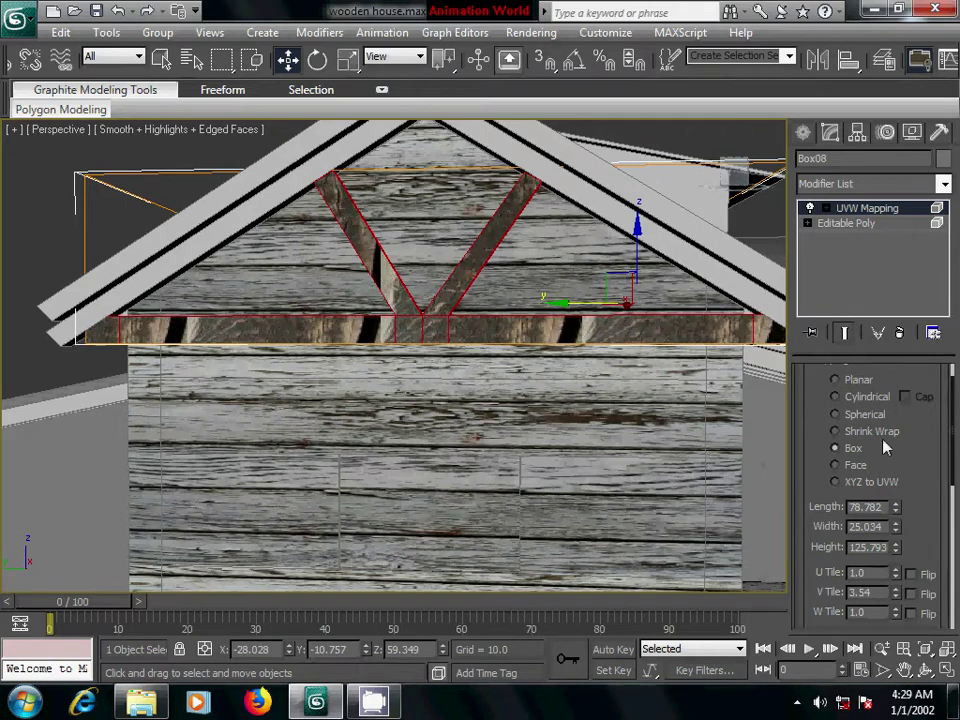
drag(900, 597, 900, 561)
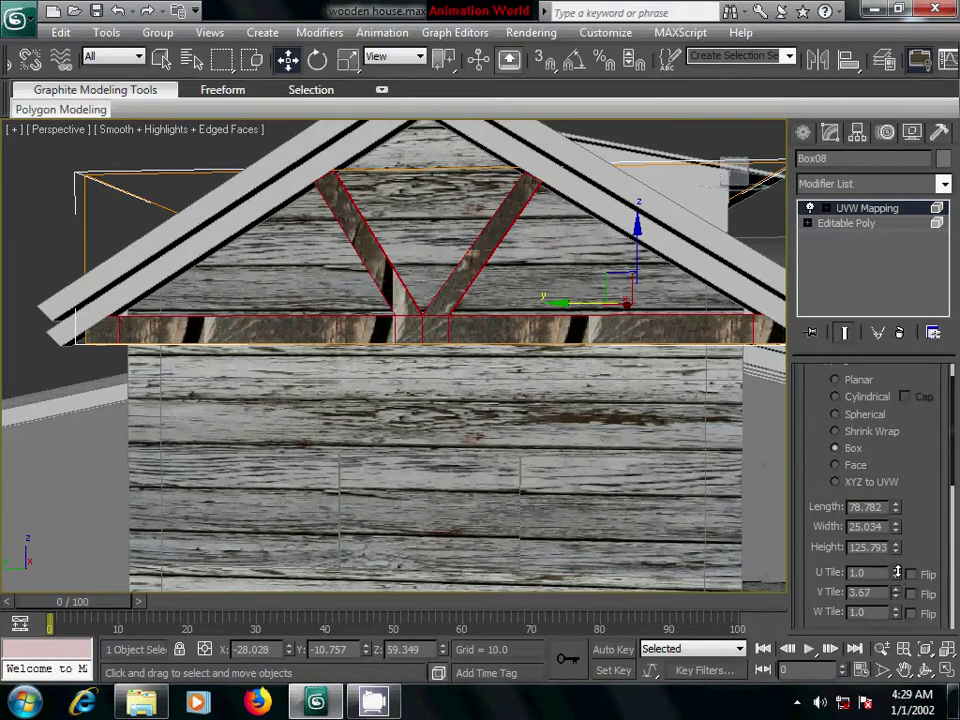
click(826, 208)
click(855, 224)
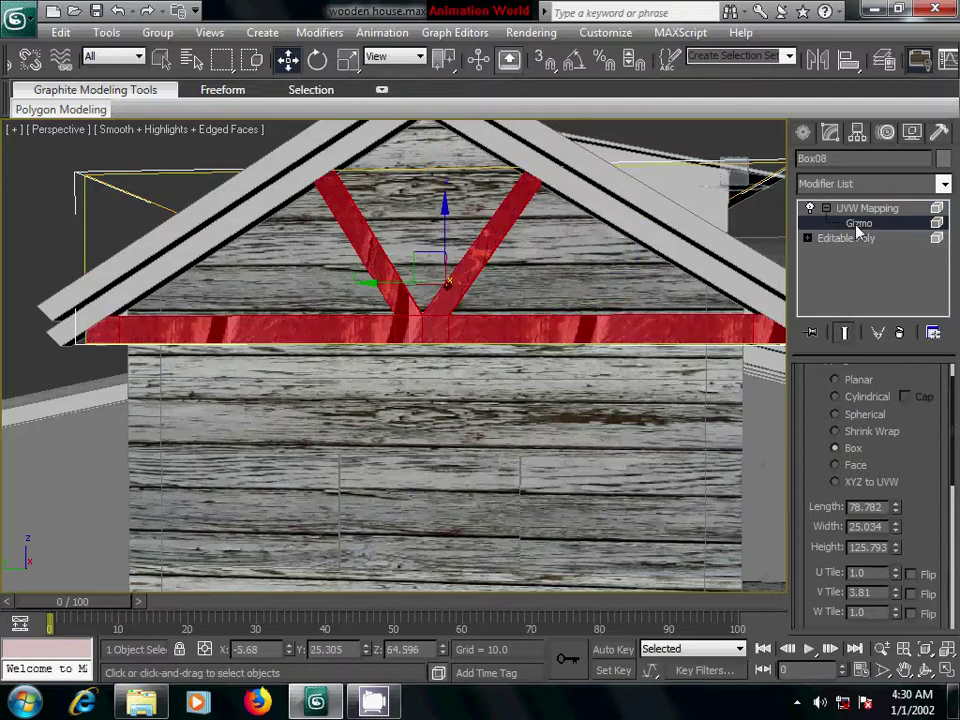
Rotate the UVW mapping gizmo about 80 degrees on X
click(318, 60)
mouse_move(483, 231)
mouse_down()
mouse_move(597, 329)
mouse_move(621, 336)
mouse_move(611, 336)
mouse_up()
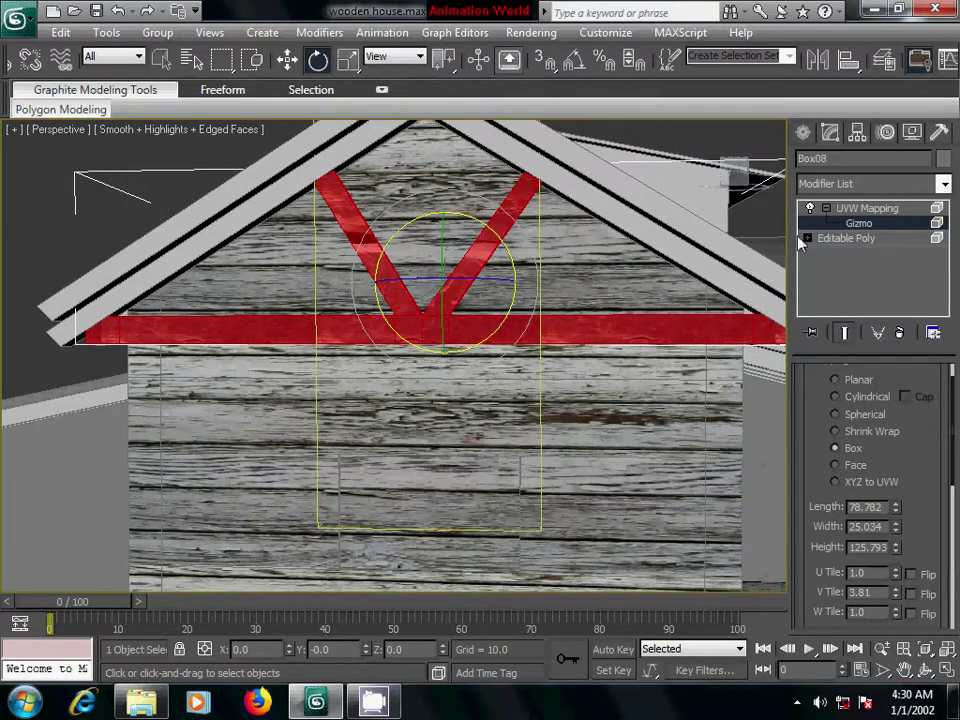
click(847, 211)
Reset the truss mapping's V tiling to 1.0 and deselect the truss
mouse_move(665, 408)
alt+middle_down()
mouse_move(508, 418)
mouse_move(522, 410)
alt+middle_up()
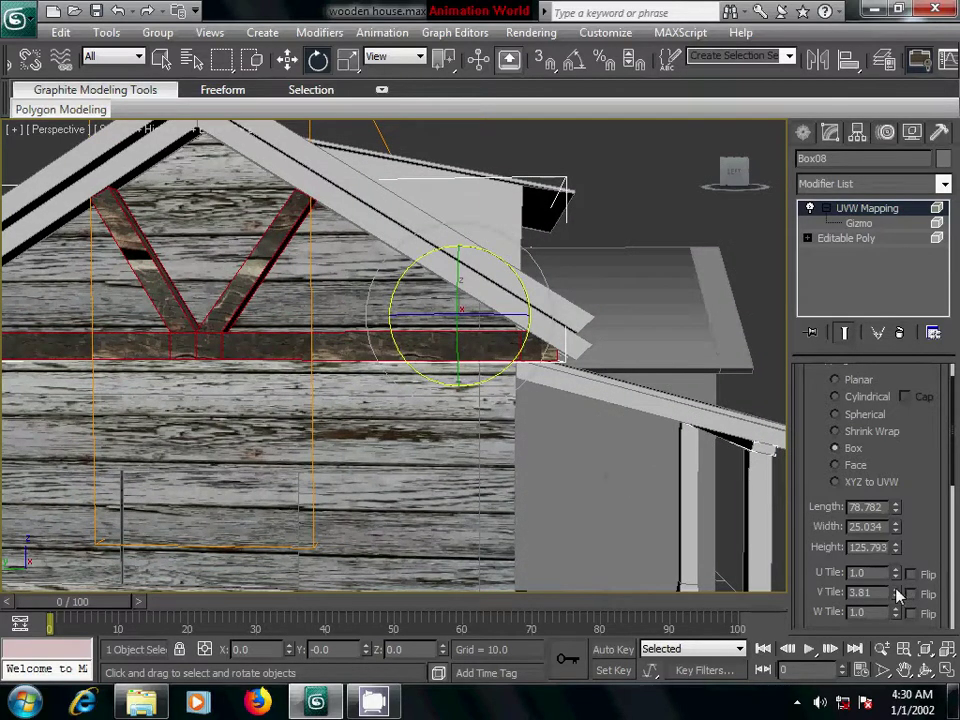
mouse_move(897, 595)
mouse_down()
mouse_move(900, 478)
mouse_move(922, 594)
mouse_move(819, 592)
mouse_up()
text(1)
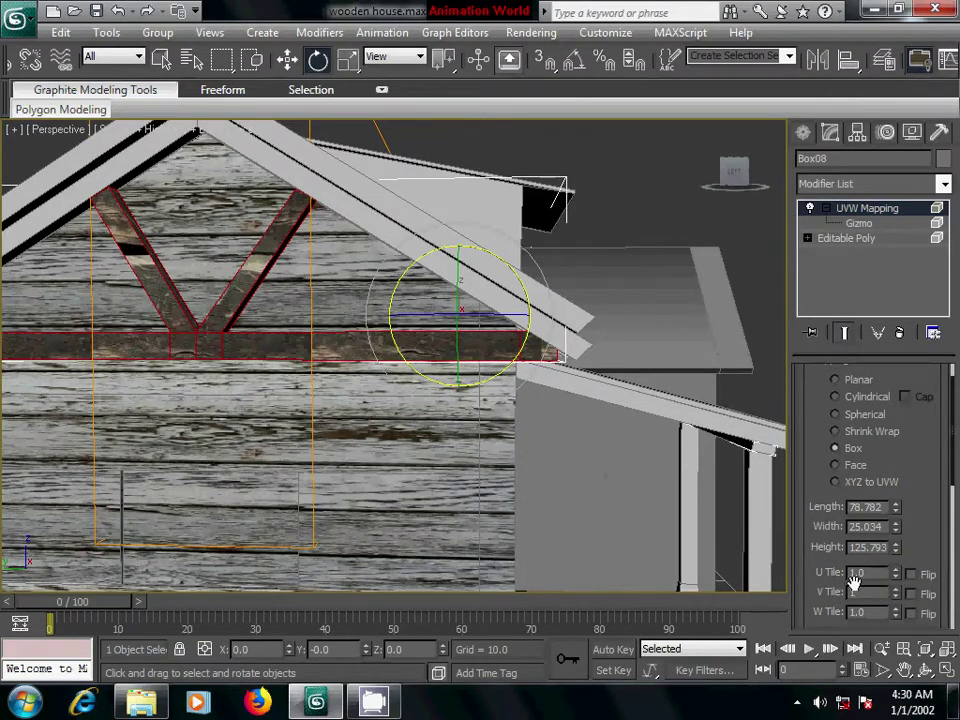
key(Return)
scroll(484, 448, down, 3)
scroll(488, 445, down, 3)
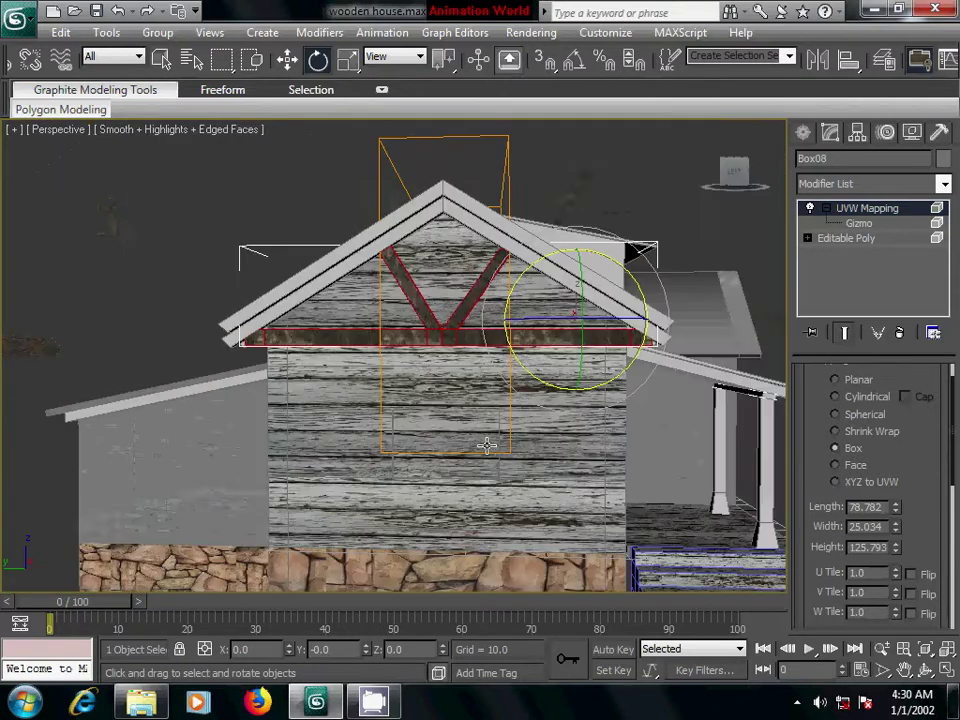
click(651, 174)
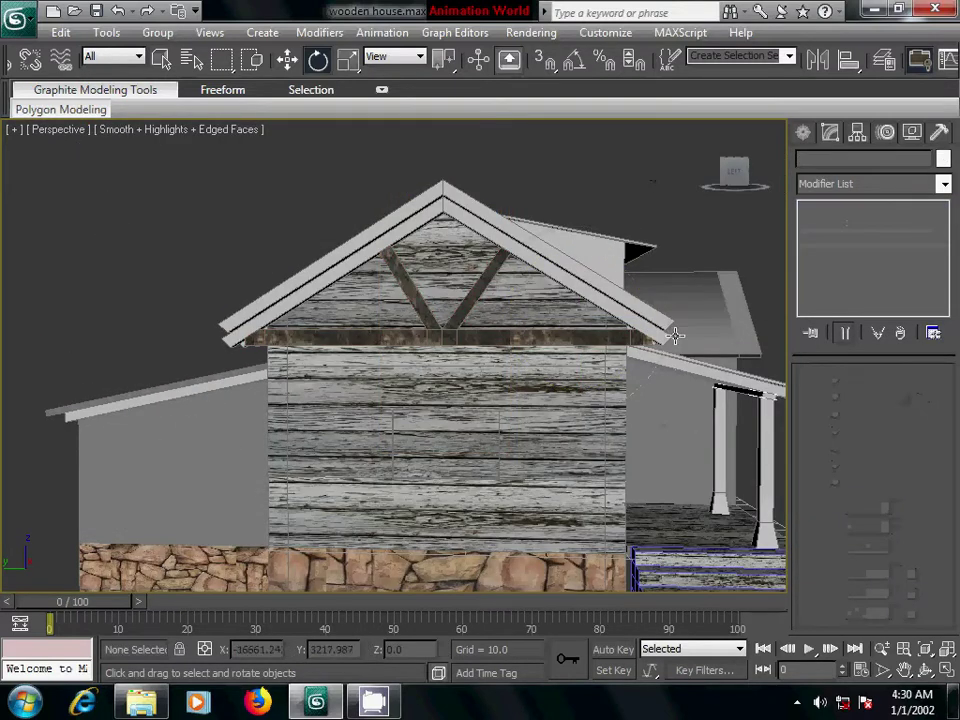
Select the roof truss Line14 and add the neighbouring roof pieces to the selection
mouse_move(651, 174)
alt+middle_down()
mouse_move(505, 343)
mouse_move(481, 404)
alt+middle_up()
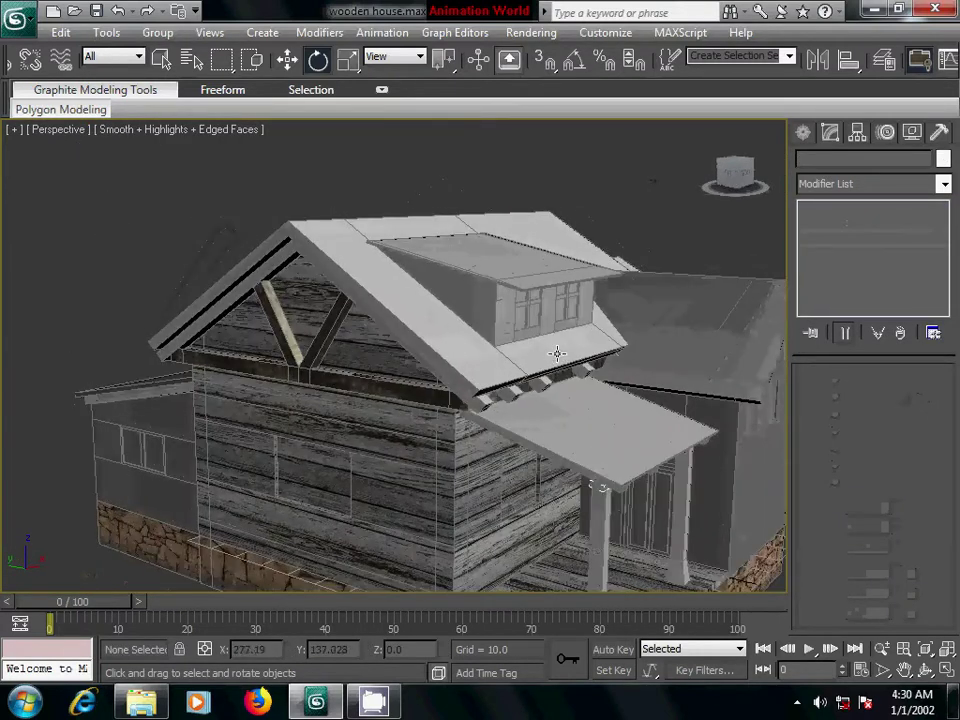
click(481, 404)
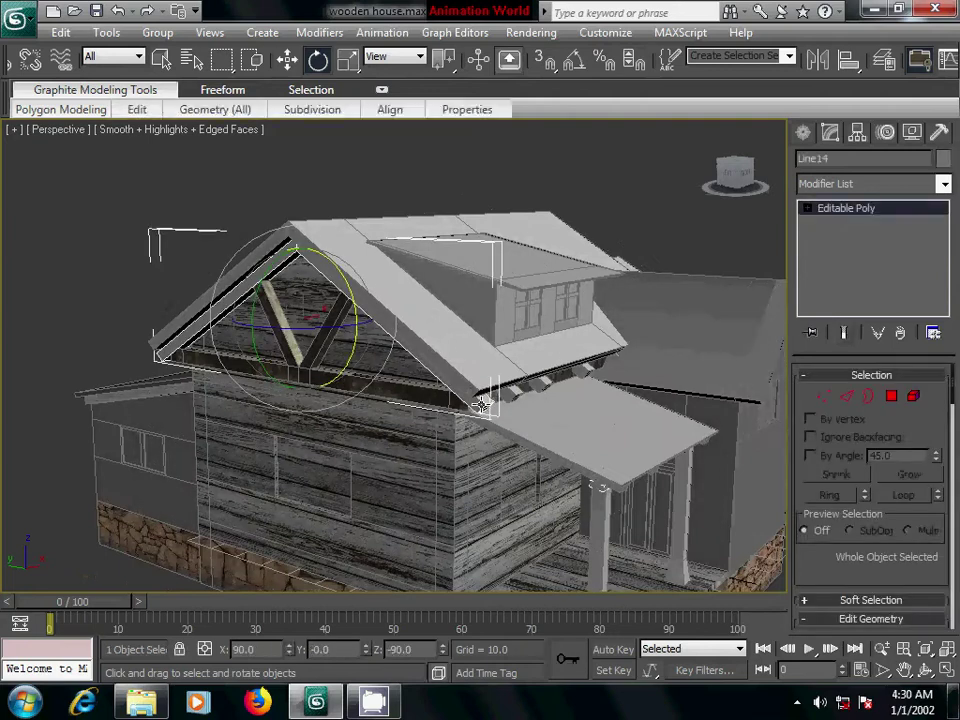
ctrl+click(530, 391)
ctrl+click(556, 383)
ctrl+click(583, 372)
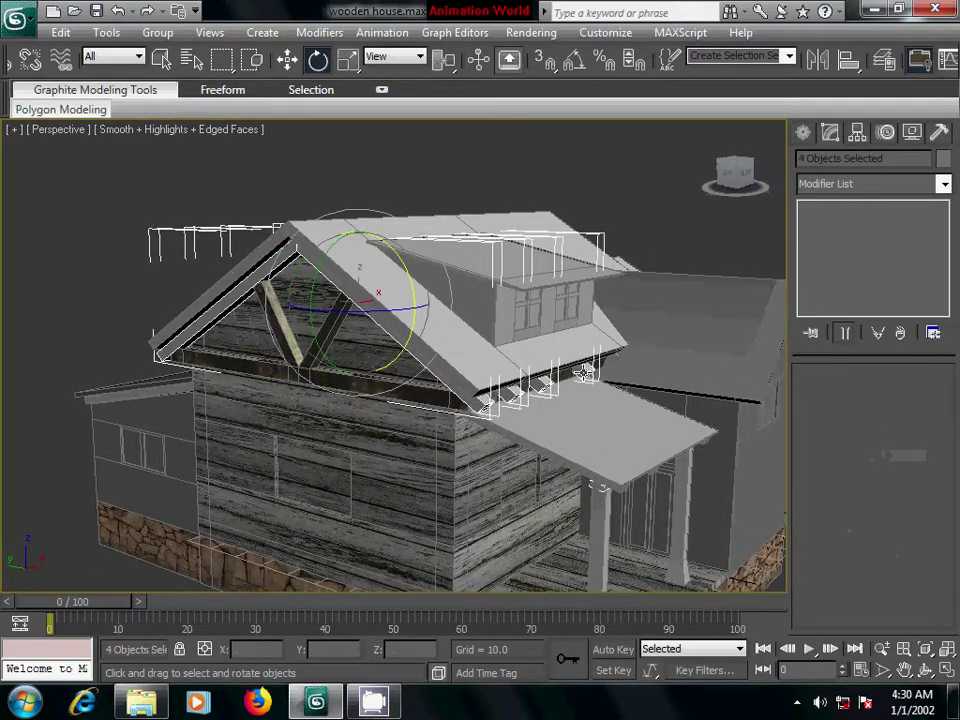
mouse_move(662, 447)
alt+middle_down()
mouse_move(546, 407)
mouse_move(591, 424)
mouse_move(503, 418)
mouse_move(425, 431)
alt+middle_up()
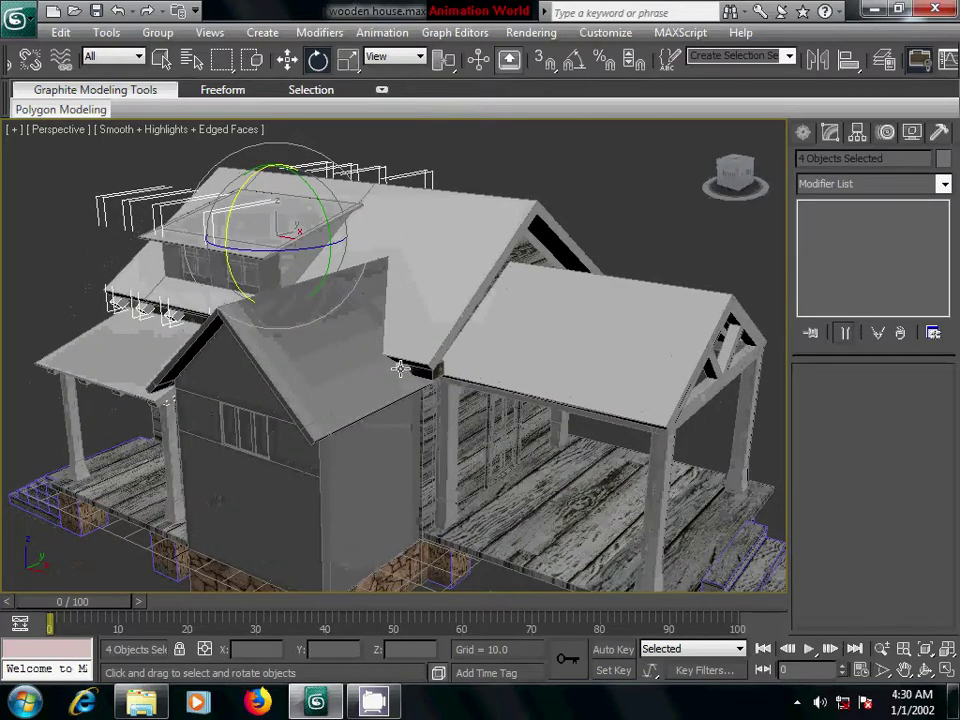
ctrl+click(432, 380)
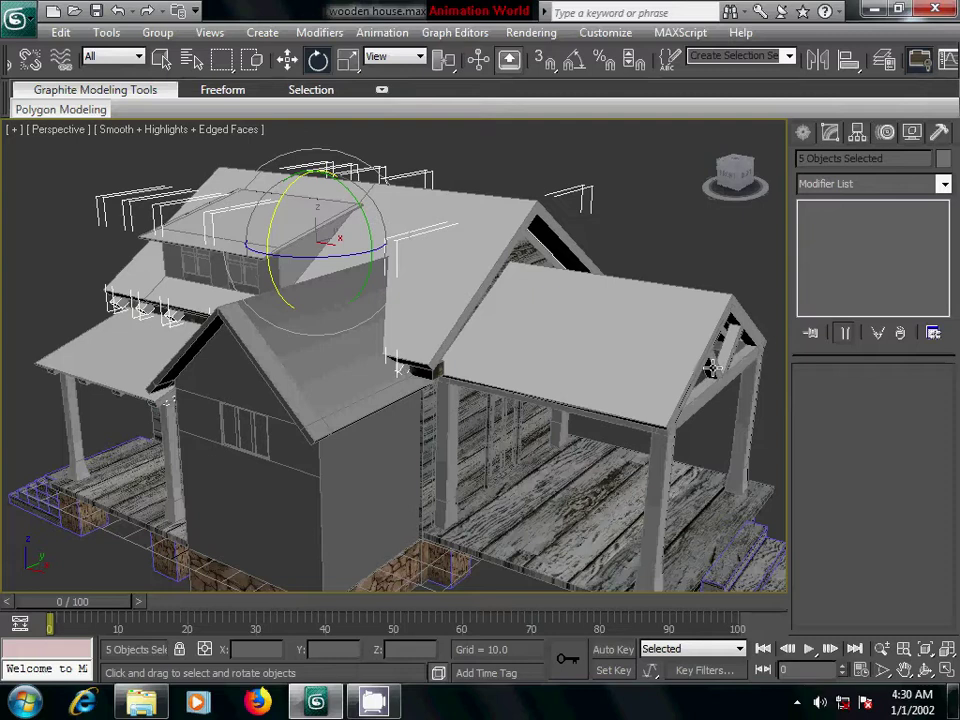
Add the roof brackets and more roof pieces to the selection
alt+middle_drag(422, 472, 460, 452)
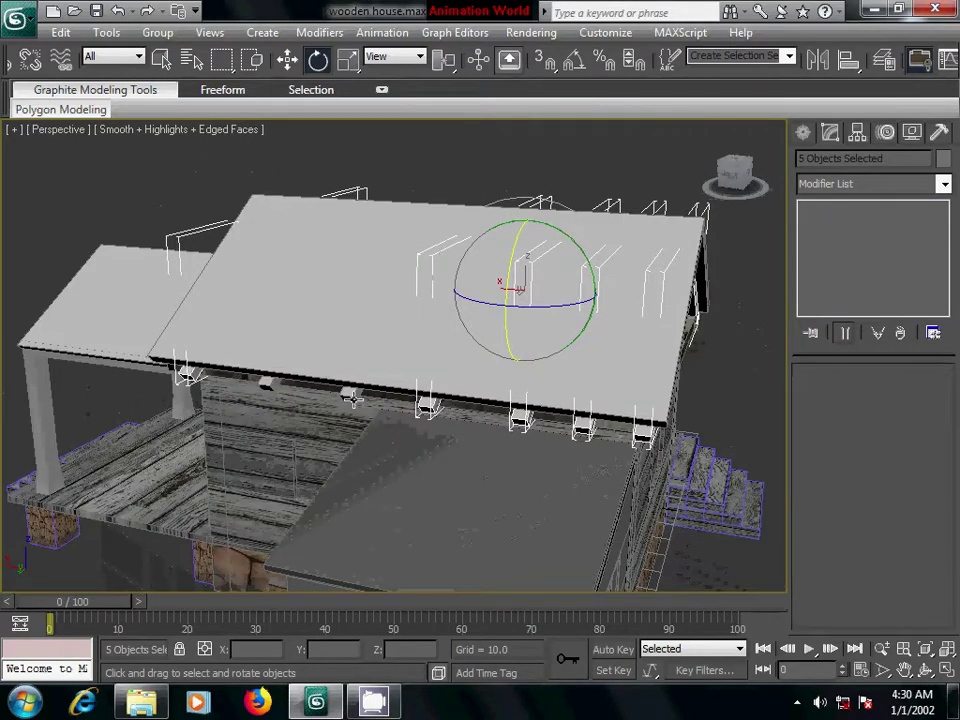
ctrl+click(345, 396)
ctrl+click(268, 386)
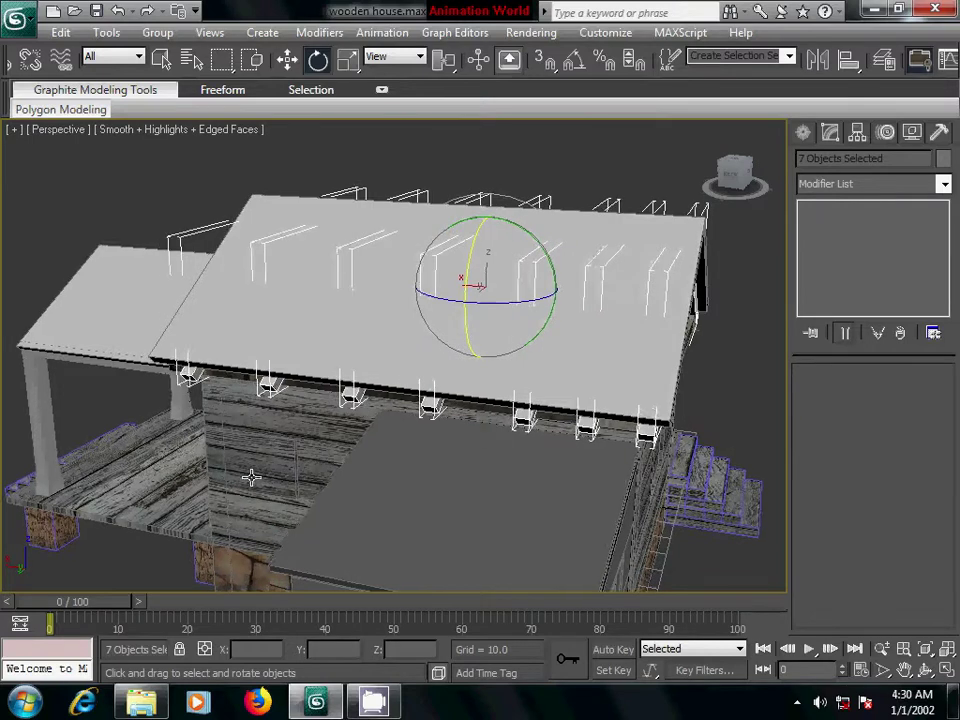
alt+middle_drag(251, 470, 330, 425)
ctrl+click(227, 302)
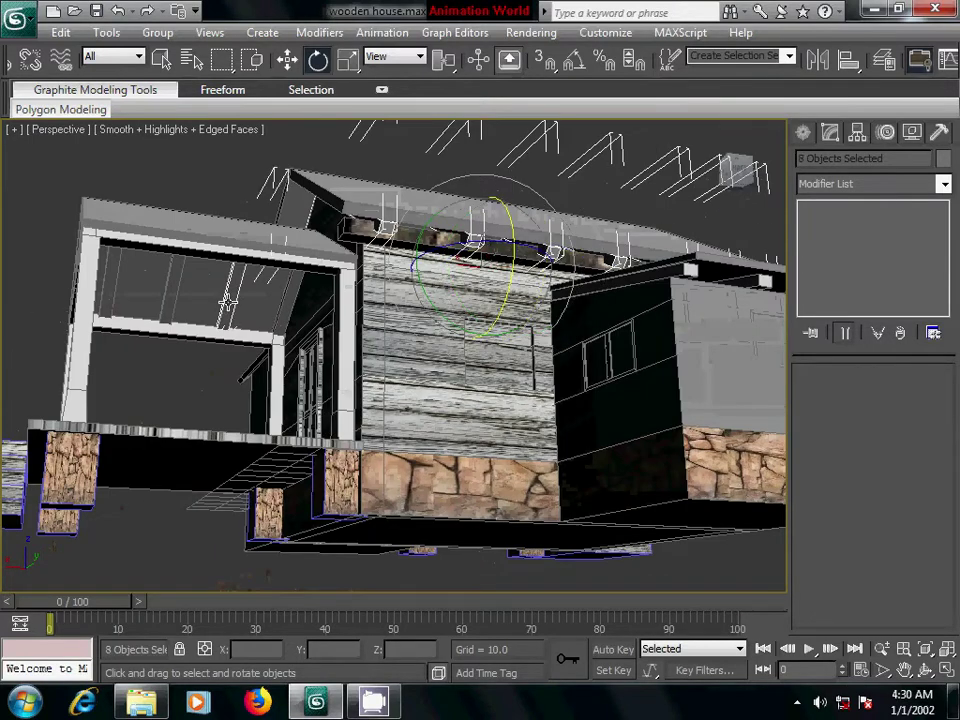
ctrl+click(289, 305)
ctrl+click(171, 297)
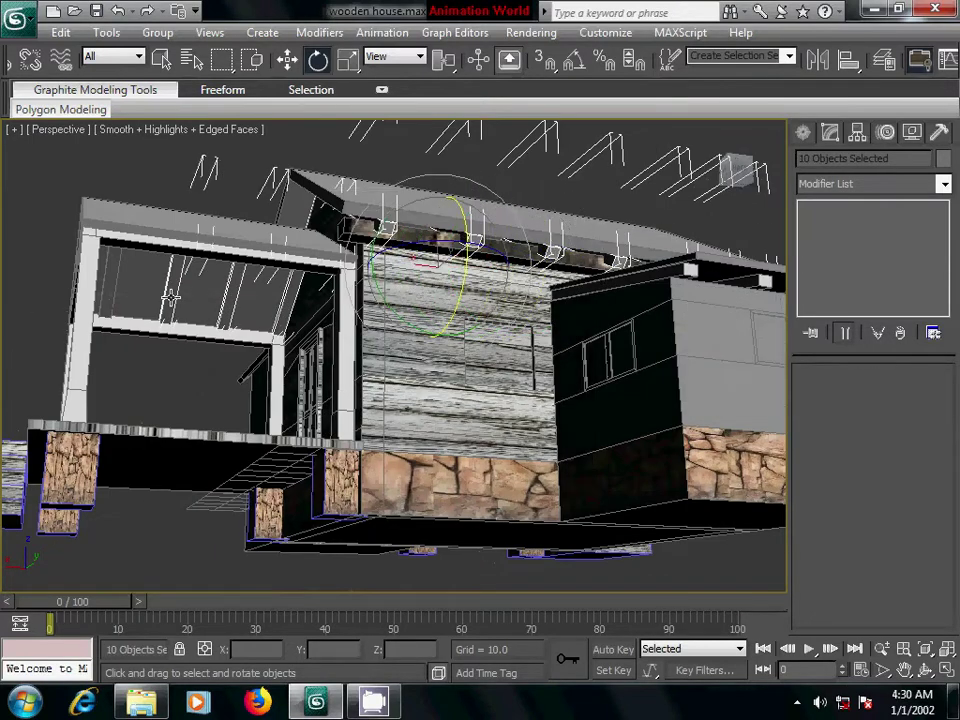
ctrl+click(106, 290)
Add the front roof truss and remaining trusses, bringing the selection to 16 objects
alt+middle_drag(178, 399, 194, 405)
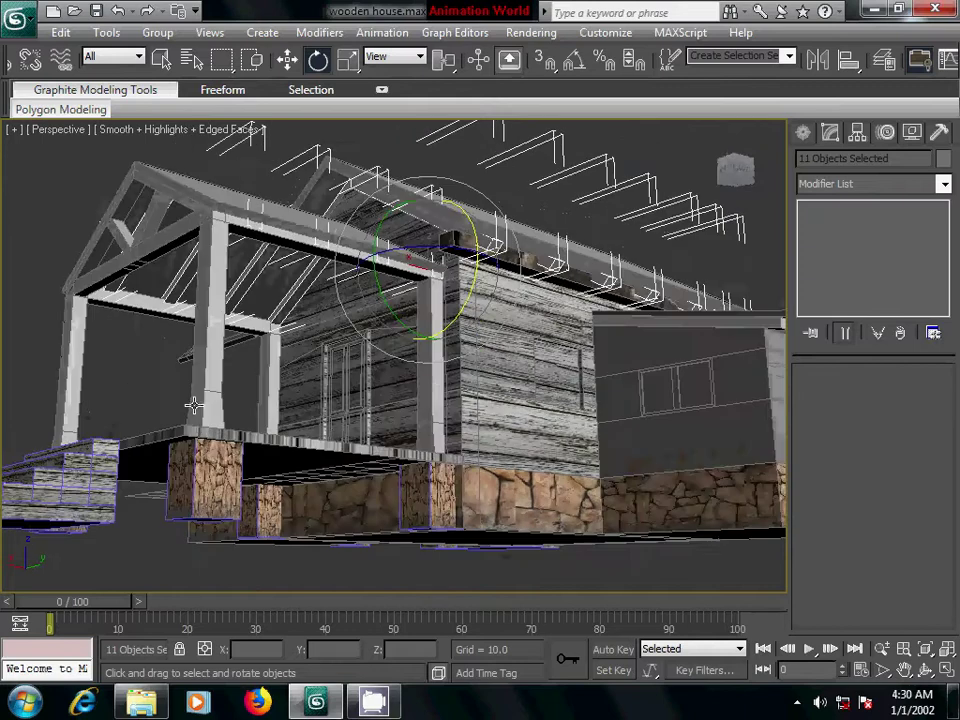
ctrl+click(120, 205)
alt+middle_drag(381, 383, 528, 297)
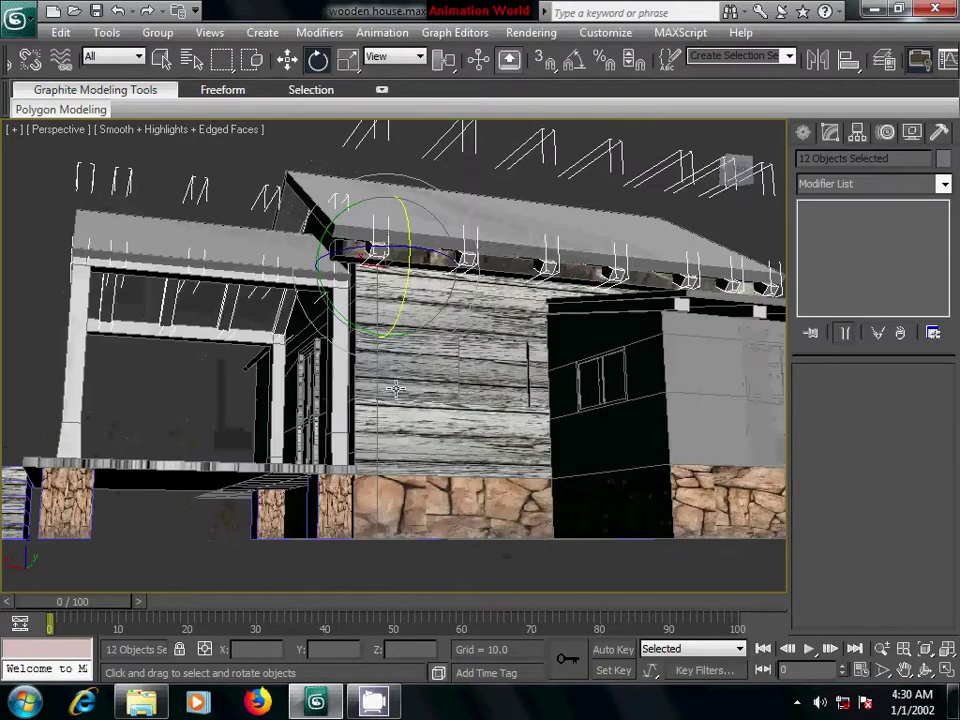
ctrl+click(540, 279)
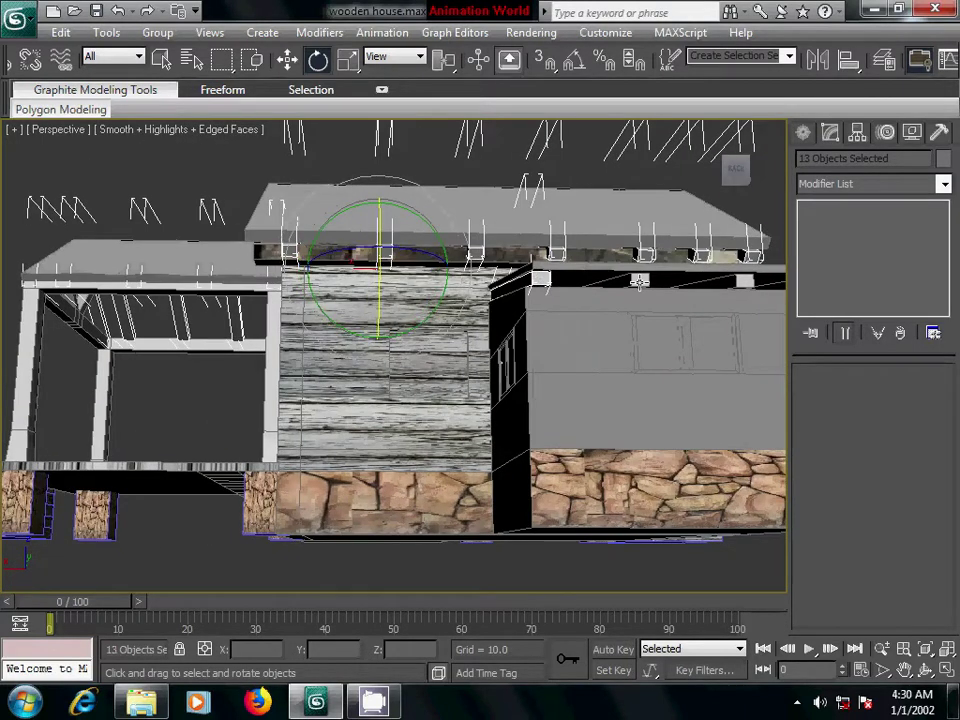
ctrl+click(639, 282)
ctrl+click(742, 286)
alt+middle_drag(714, 315, 452, 388)
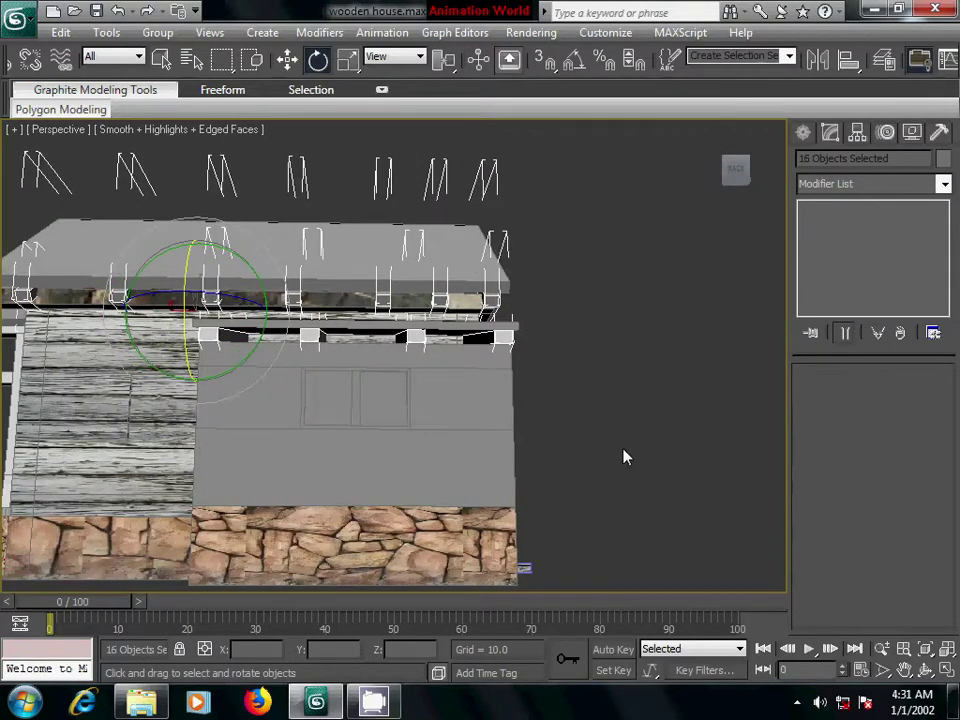
Assign the 07 - Default wood 3.jpg material to the 16 roof pieces, showing its texture in the viewport
key(m)
click(555, 302)
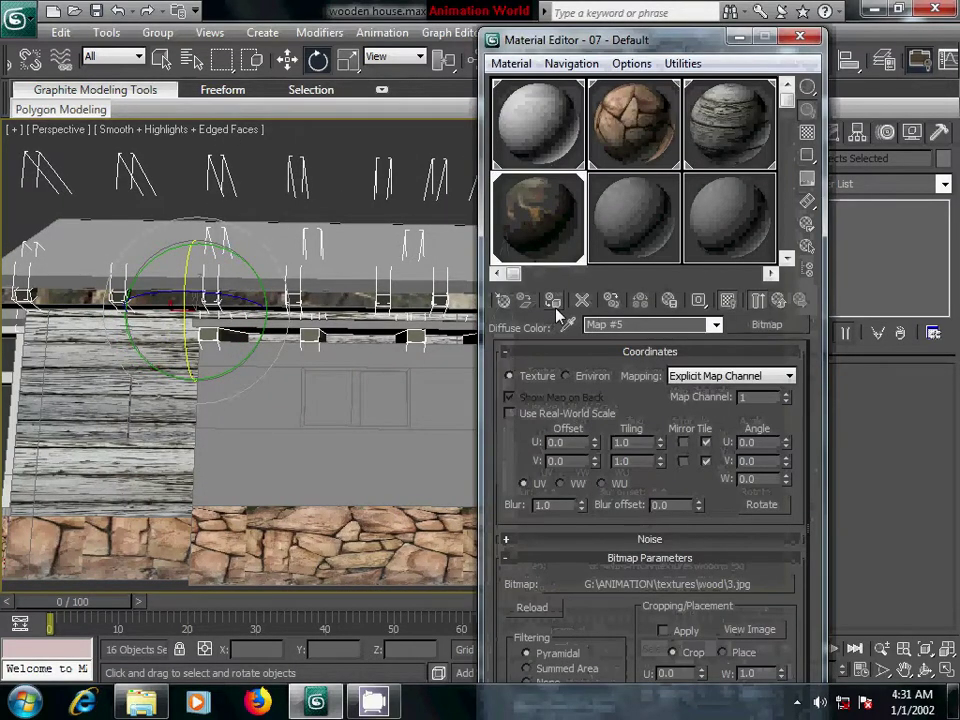
click(756, 301)
click(718, 130)
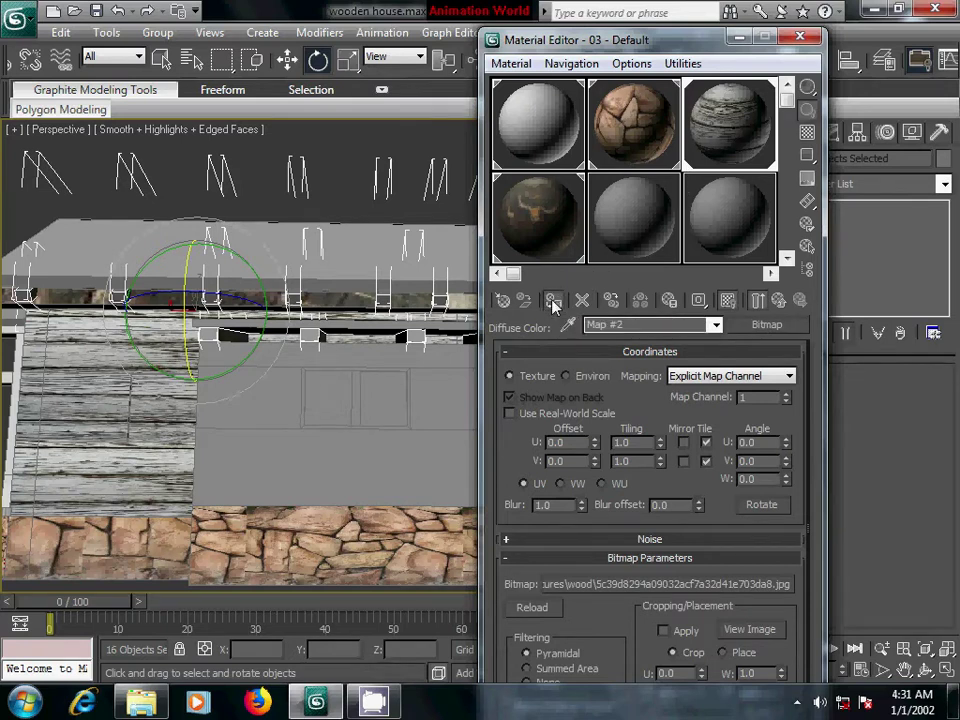
mouse_move(281, 443)
alt+middle_down()
mouse_move(376, 459)
mouse_move(258, 412)
alt+middle_up()
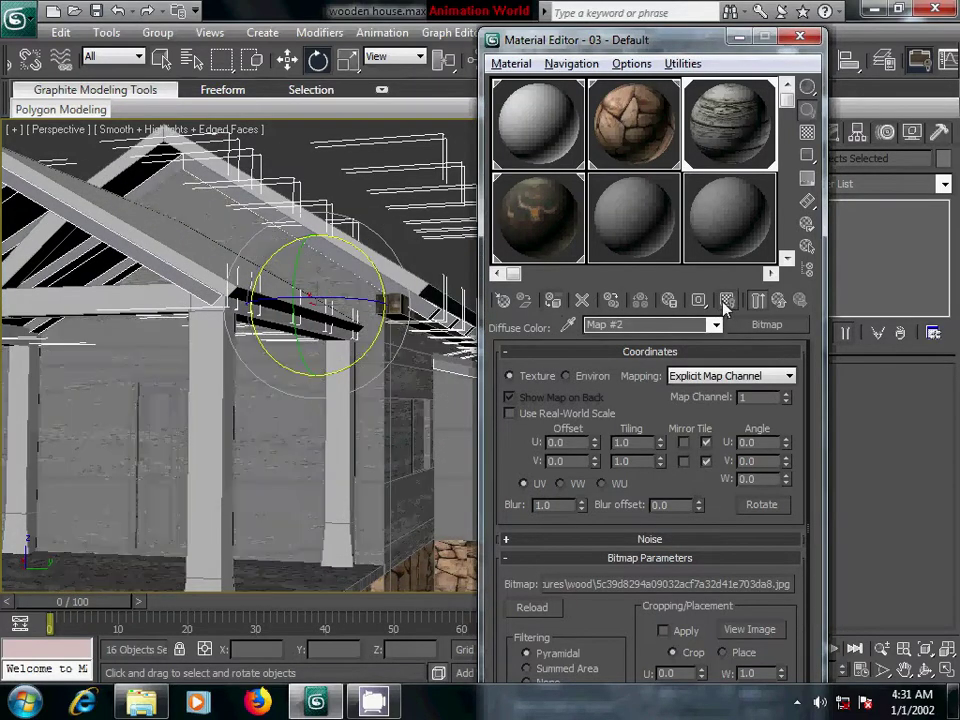
click(545, 230)
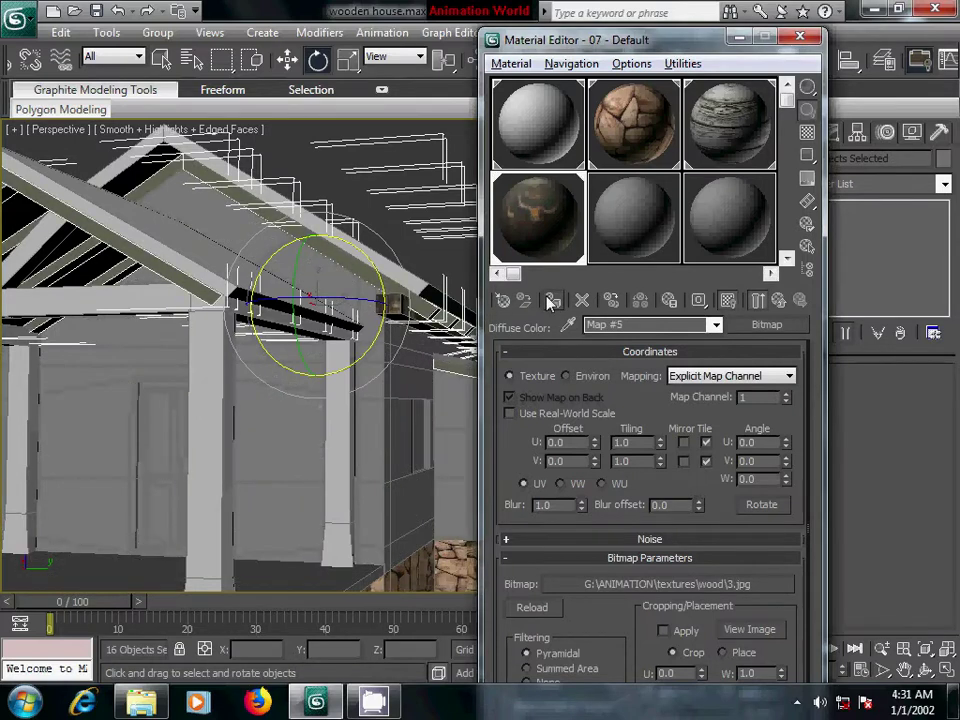
mouse_move(369, 411)
alt+middle_down()
mouse_move(351, 381)
mouse_move(304, 404)
mouse_move(330, 436)
mouse_move(278, 458)
mouse_move(320, 425)
alt+middle_up()
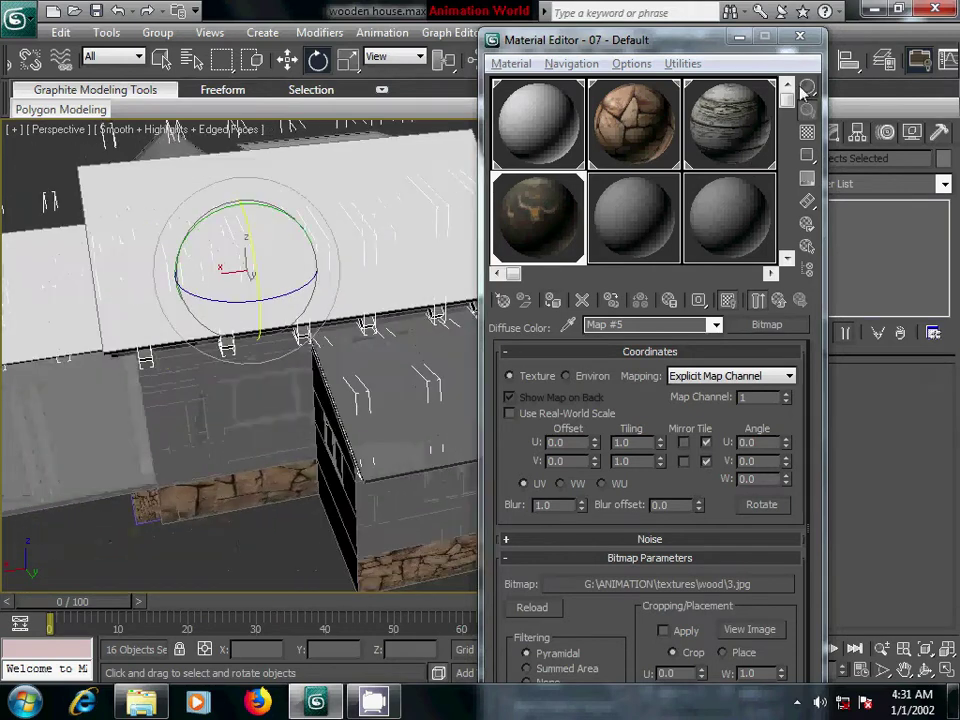
Close the Material Editor and clear the roof selection
click(800, 36)
click(683, 370)
mouse_move(364, 454)
alt+middle_down()
mouse_move(476, 429)
mouse_move(549, 362)
mouse_move(329, 459)
mouse_move(360, 439)
mouse_move(311, 450)
mouse_move(349, 439)
mouse_move(380, 457)
mouse_move(489, 454)
mouse_move(225, 446)
mouse_move(388, 307)
mouse_move(375, 435)
alt+middle_up()
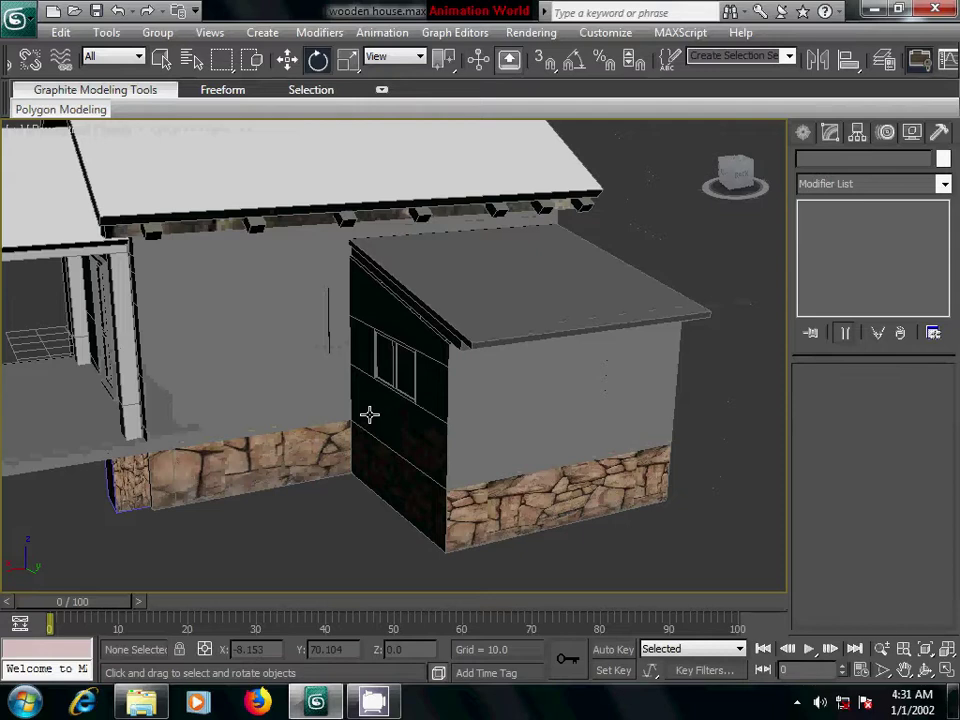
Give the side wall Box01 the weathered wood 03 - Default material with its map shown in the viewport
key(ctrl+a)
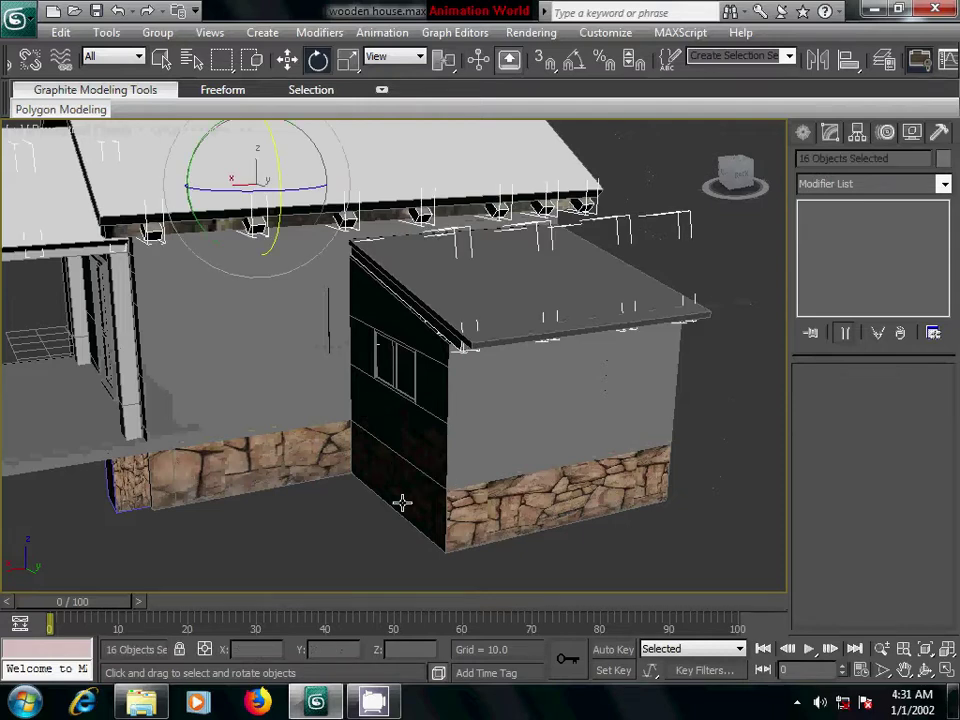
key(ctrl+z)
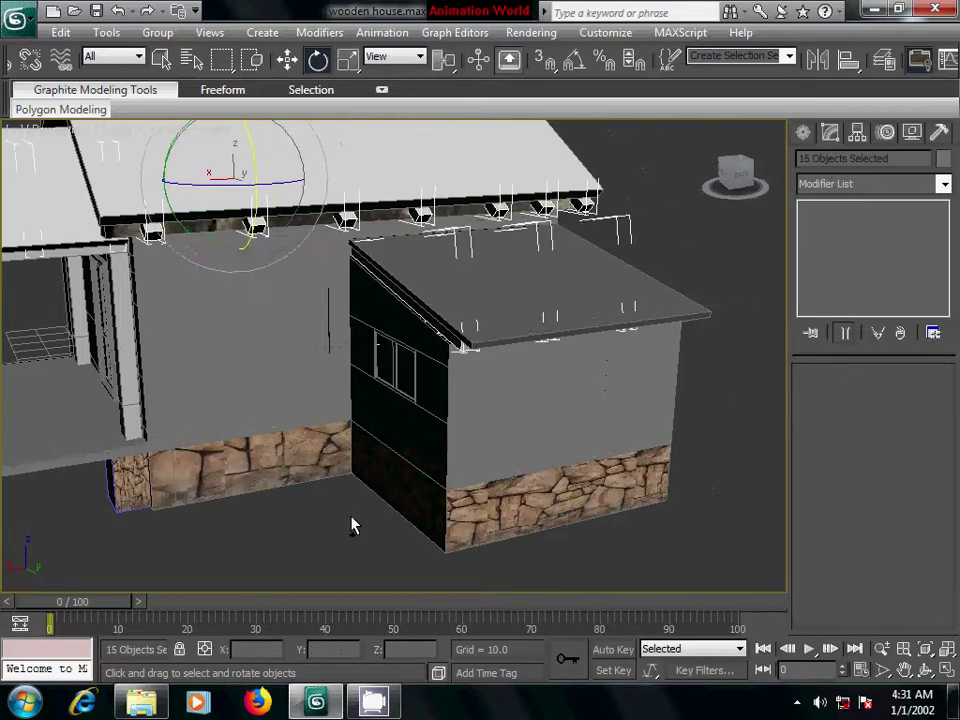
key(ctrl+z)
key(ctrl+z)
key(ctrl+z)
key(ctrl+z)
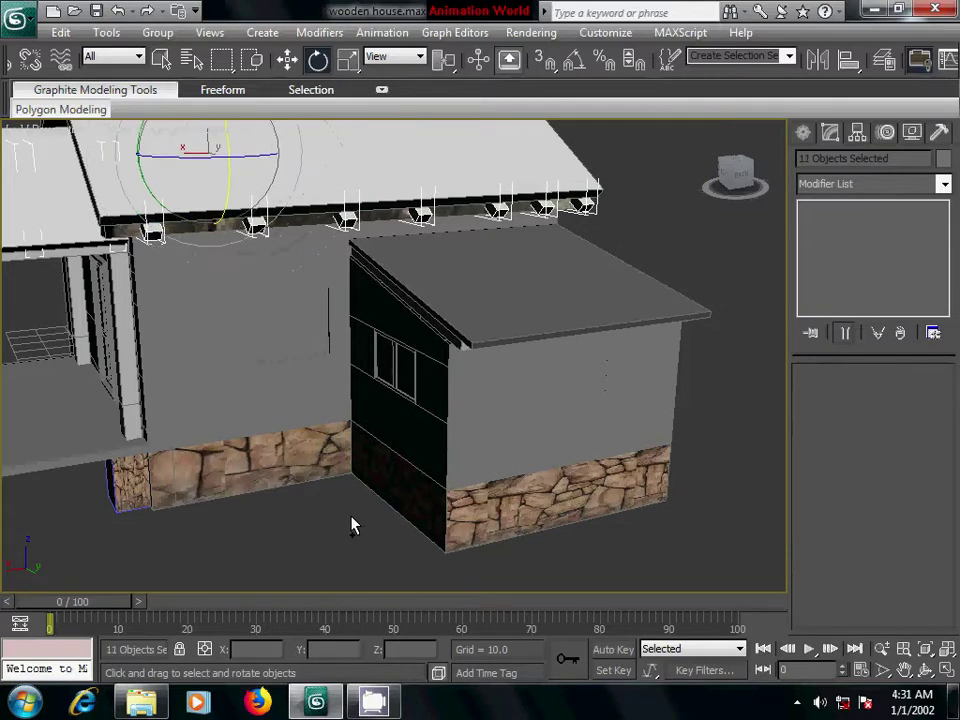
key(ctrl+z)
key(ctrl+z)
key(ctrl+z)
key(ctrl+z)
key(ctrl+z)
key(ctrl+z)
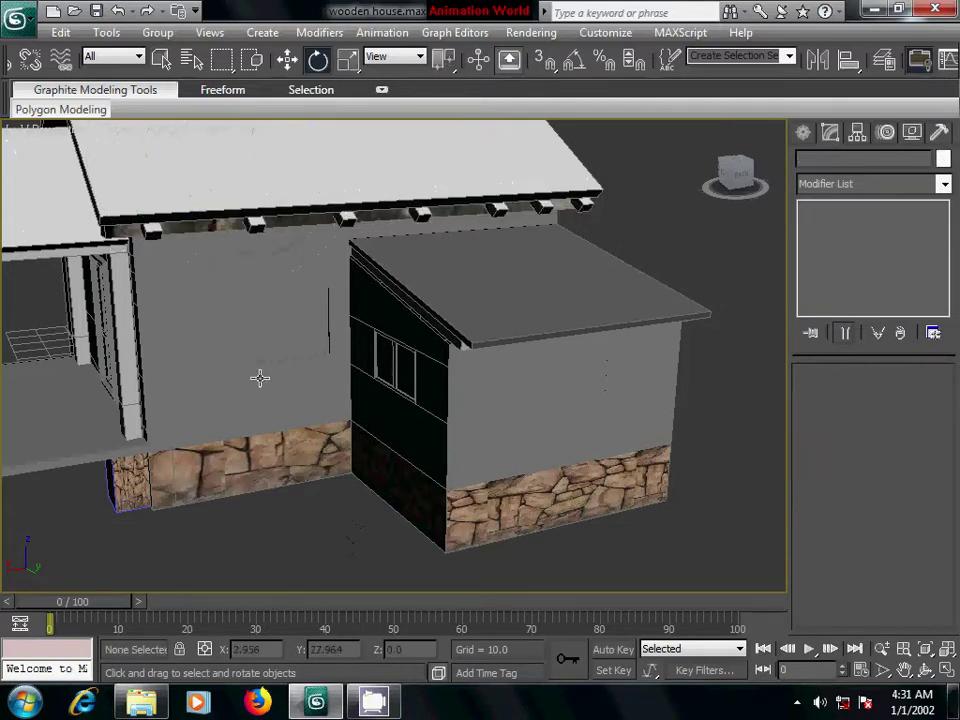
click(260, 374)
key(m)
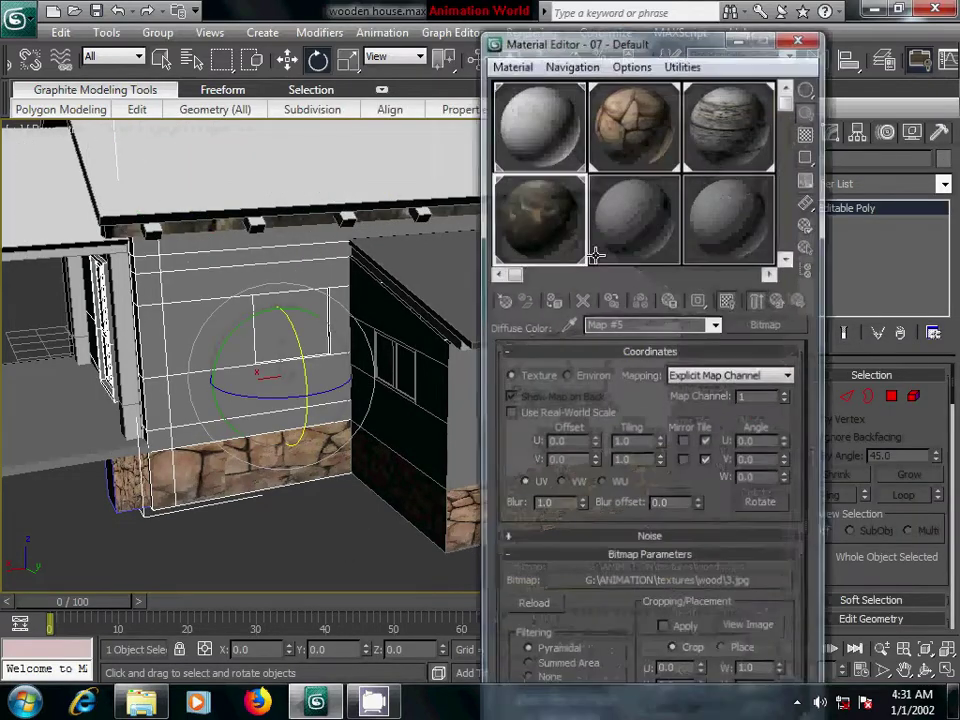
click(735, 130)
click(553, 300)
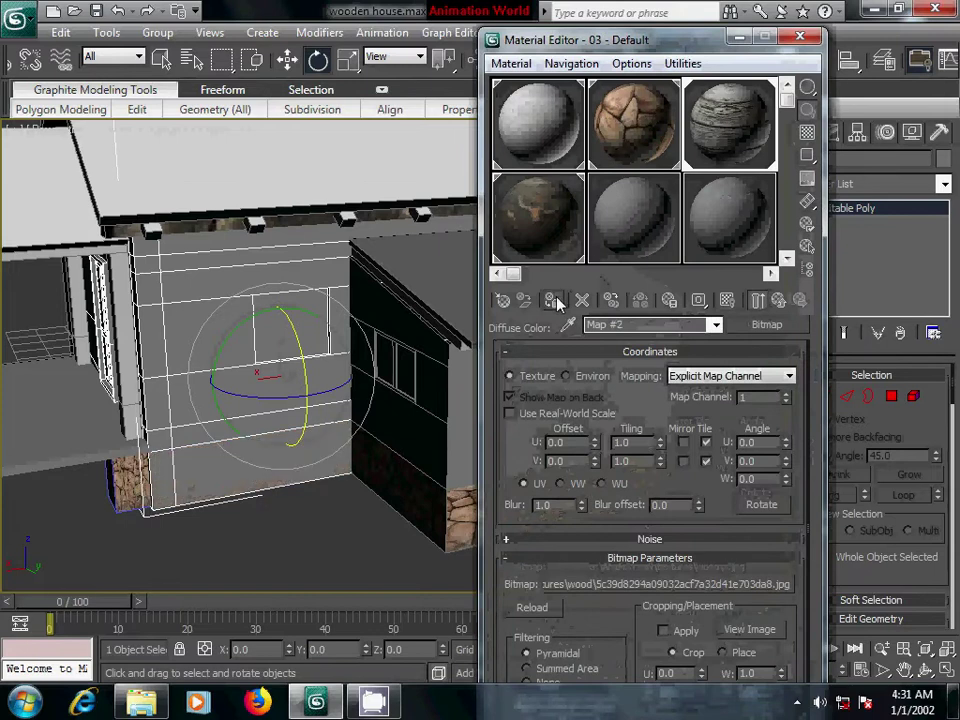
click(727, 301)
key(m)
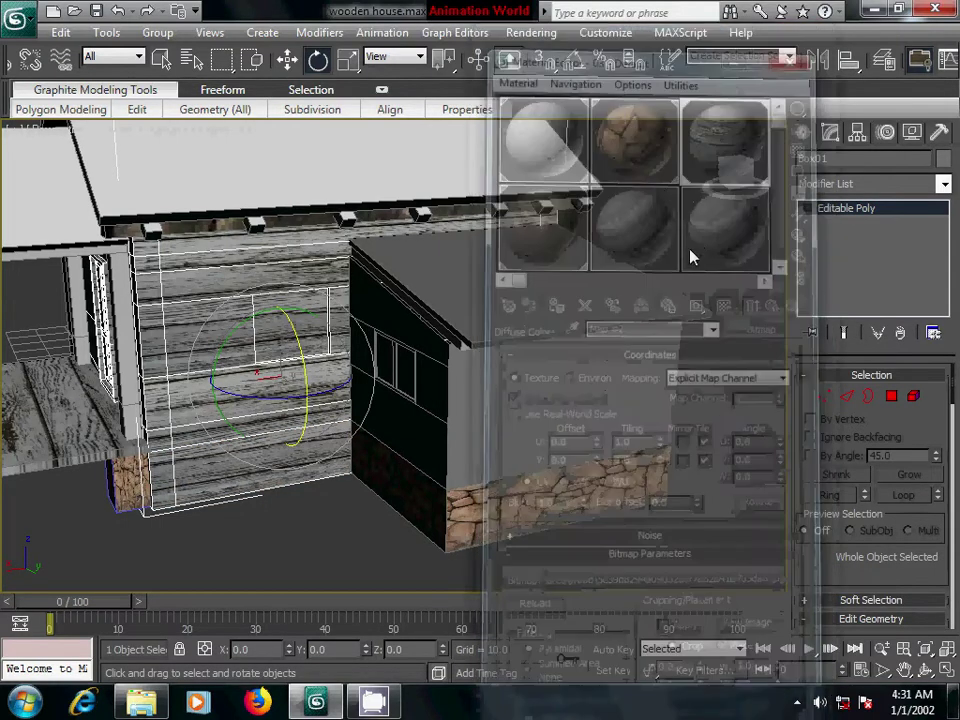
Select the house body Box09 and bring up its modifier stack
mouse_move(364, 467)
alt+middle_down()
mouse_move(368, 482)
mouse_move(439, 471)
mouse_move(422, 272)
mouse_move(336, 454)
mouse_move(419, 459)
alt+middle_up()
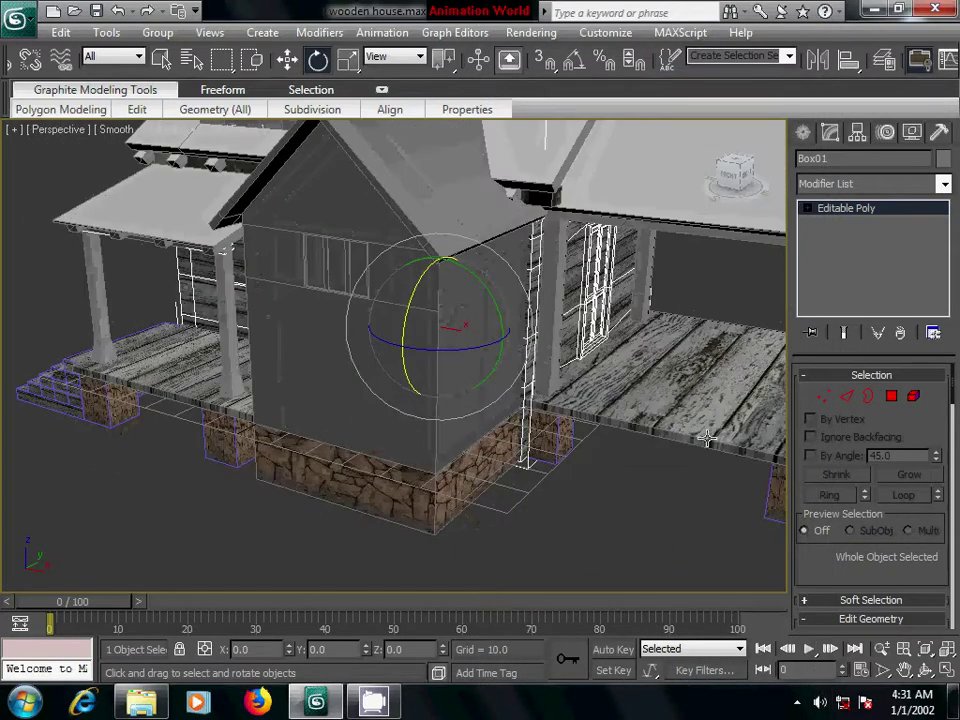
click(830, 132)
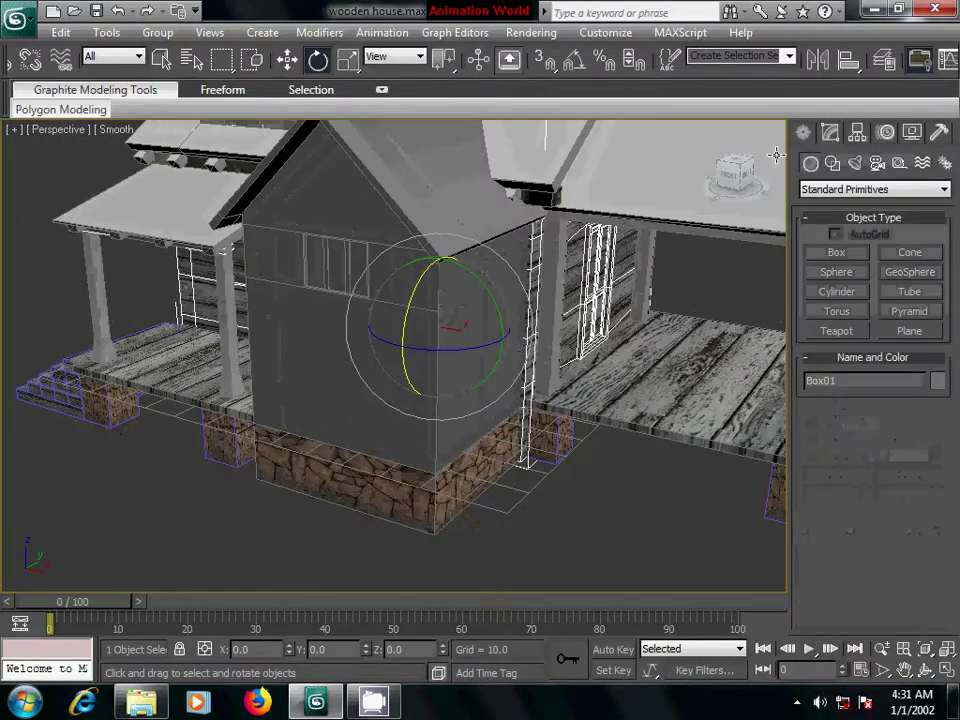
click(395, 389)
click(830, 132)
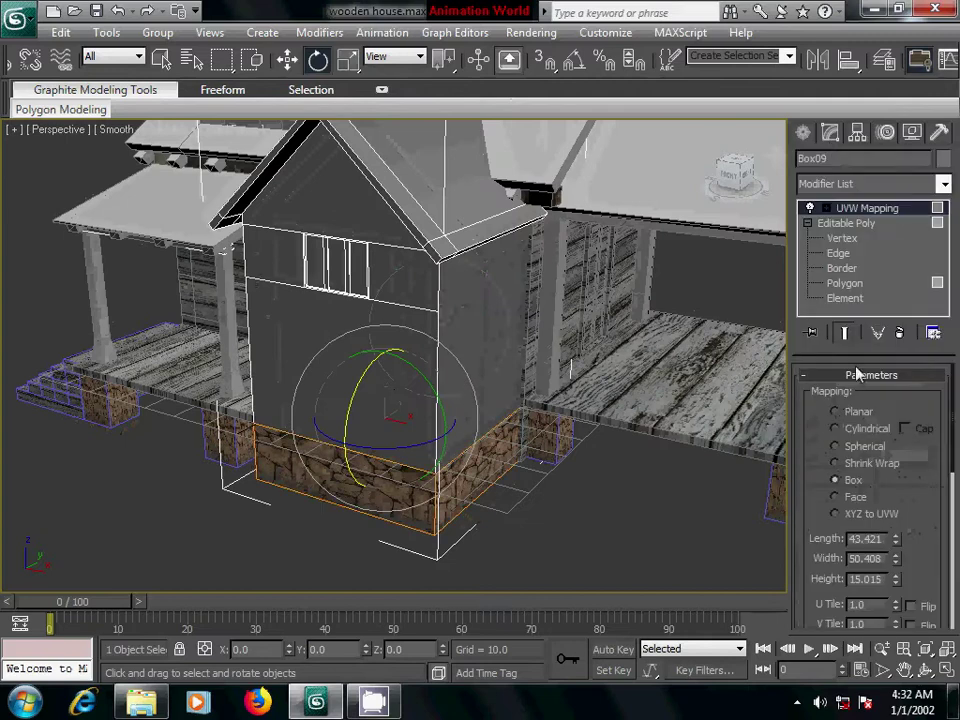
Switch Box09 to Edge level, select and inspect a vertical corner edge, then clear it
click(838, 253)
mouse_move(700, 499)
alt+middle_down()
mouse_move(484, 521)
mouse_move(216, 379)
mouse_move(242, 448)
alt+middle_up()
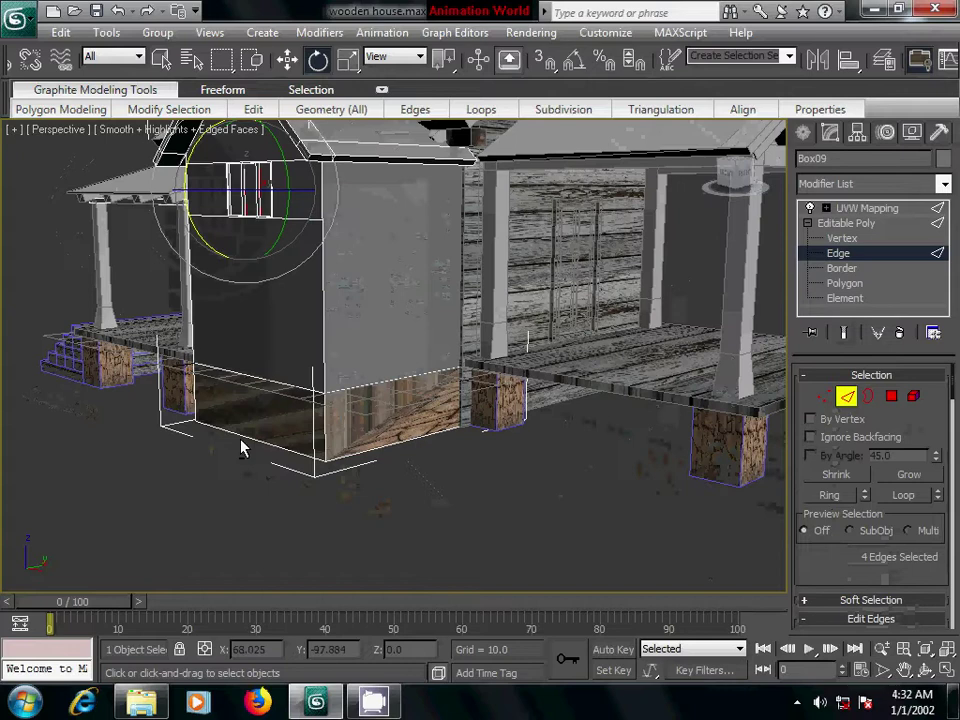
click(323, 338)
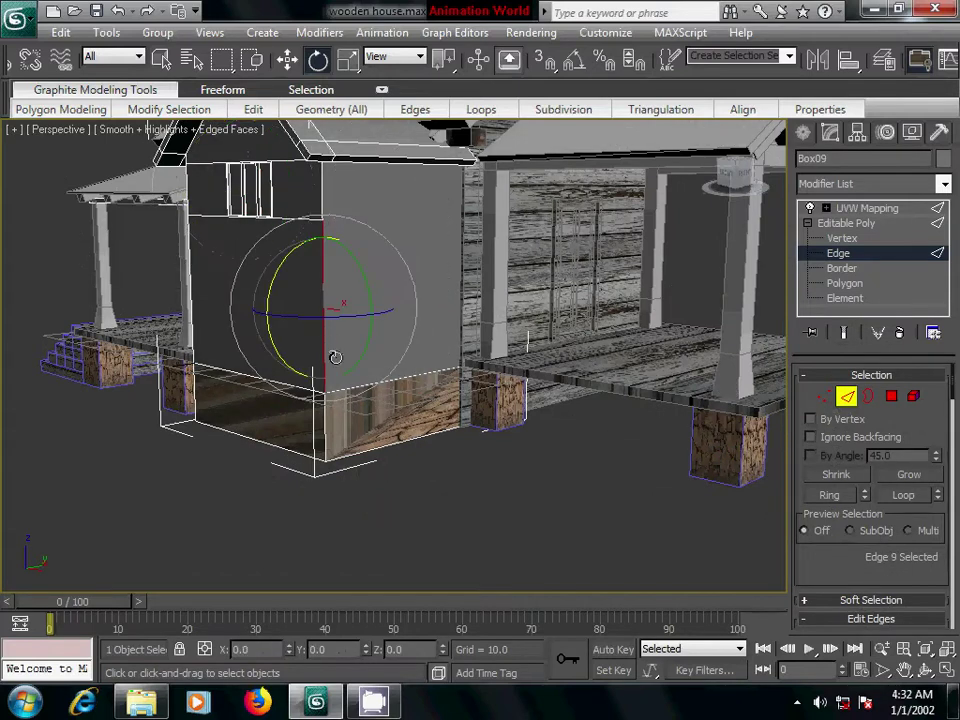
mouse_move(399, 481)
alt+middle_down()
mouse_move(392, 486)
mouse_move(448, 493)
mouse_move(409, 491)
alt+middle_up()
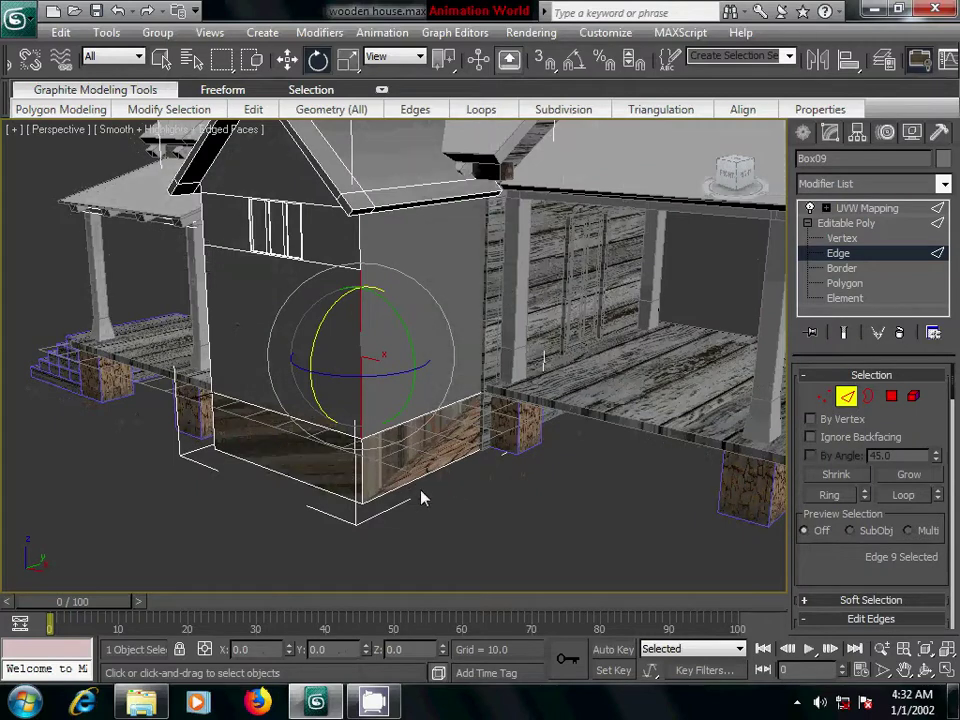
click(640, 507)
Select the 22 edges of the centre section in Front view, inspect them in Perspective, then deselect
key(f)
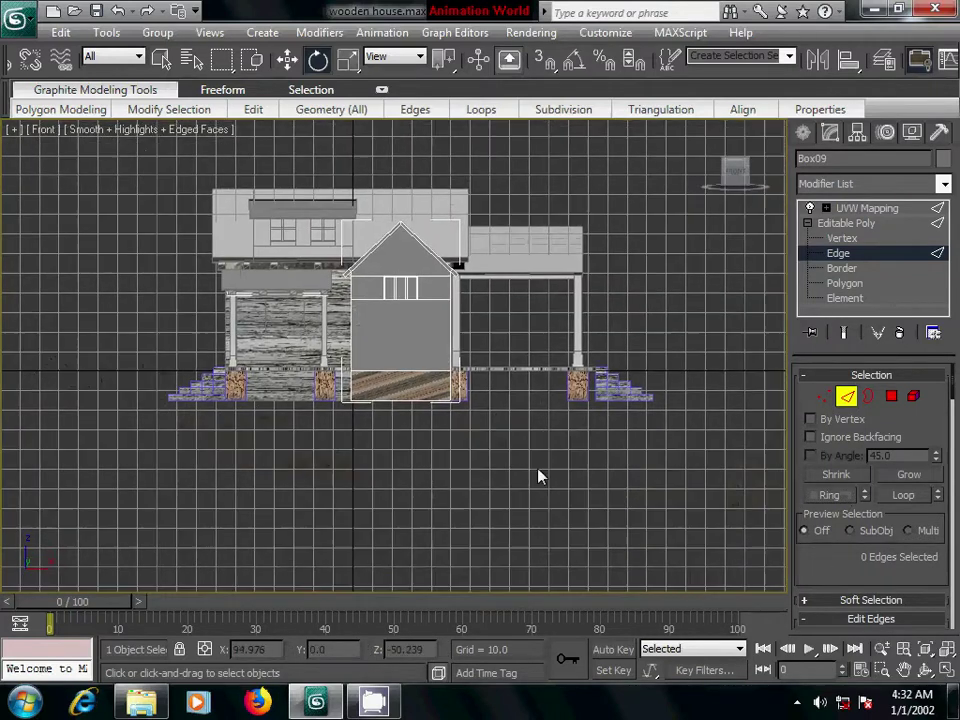
double_click(468, 363)
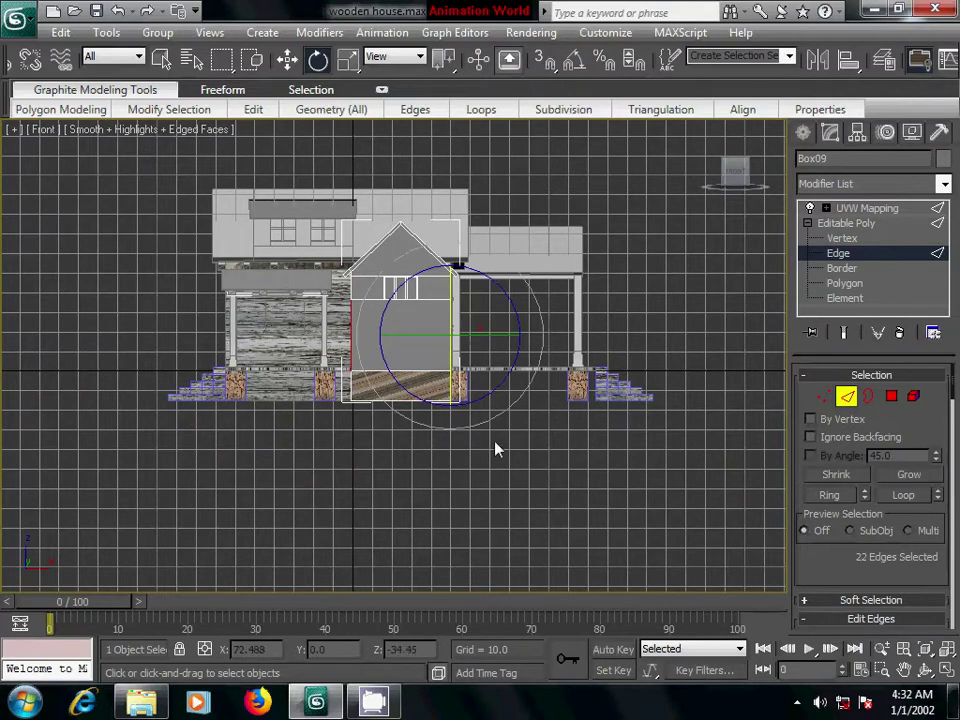
key(p)
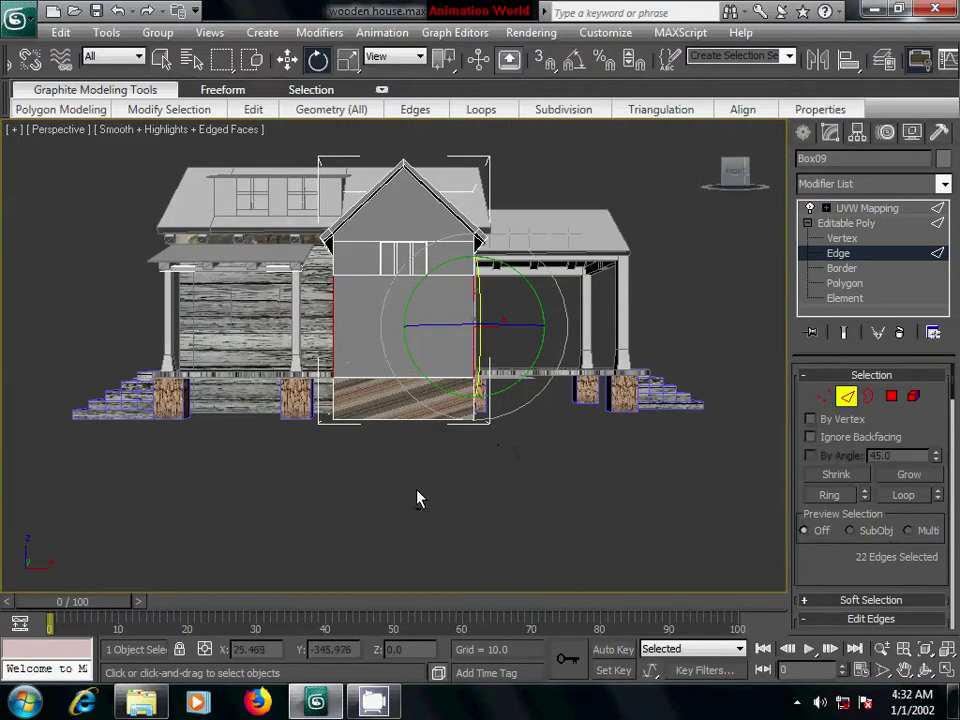
mouse_move(418, 499)
alt+middle_down()
mouse_move(364, 510)
mouse_move(454, 506)
alt+middle_up()
scroll(453, 503, up, 3)
scroll(453, 503, up, 2)
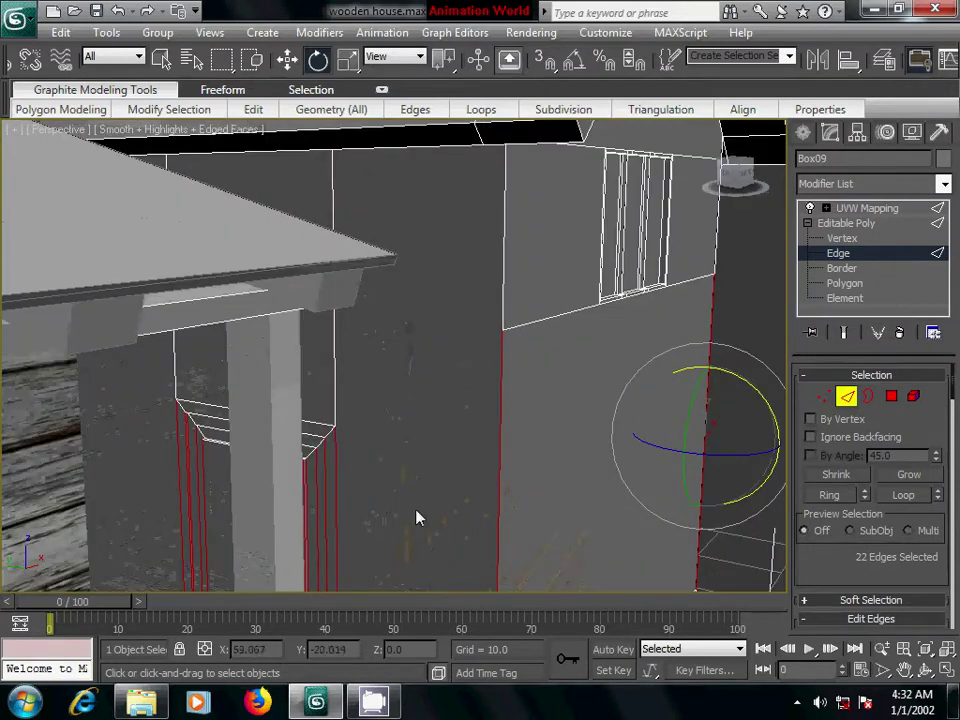
scroll(424, 418, up, 2)
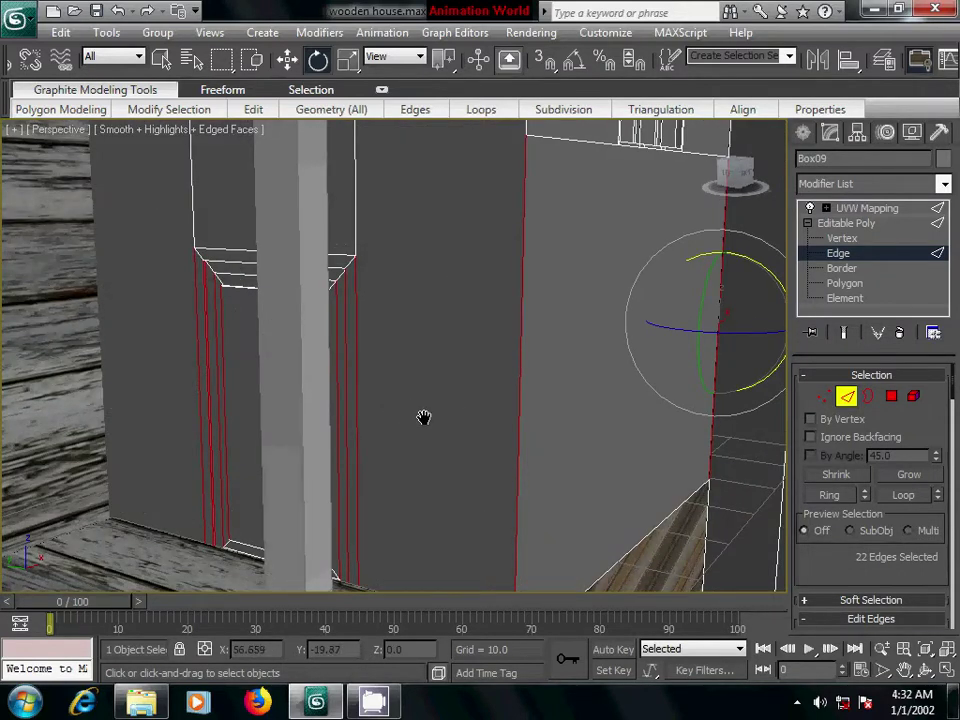
scroll(428, 426, down, 1)
scroll(414, 450, down, 2)
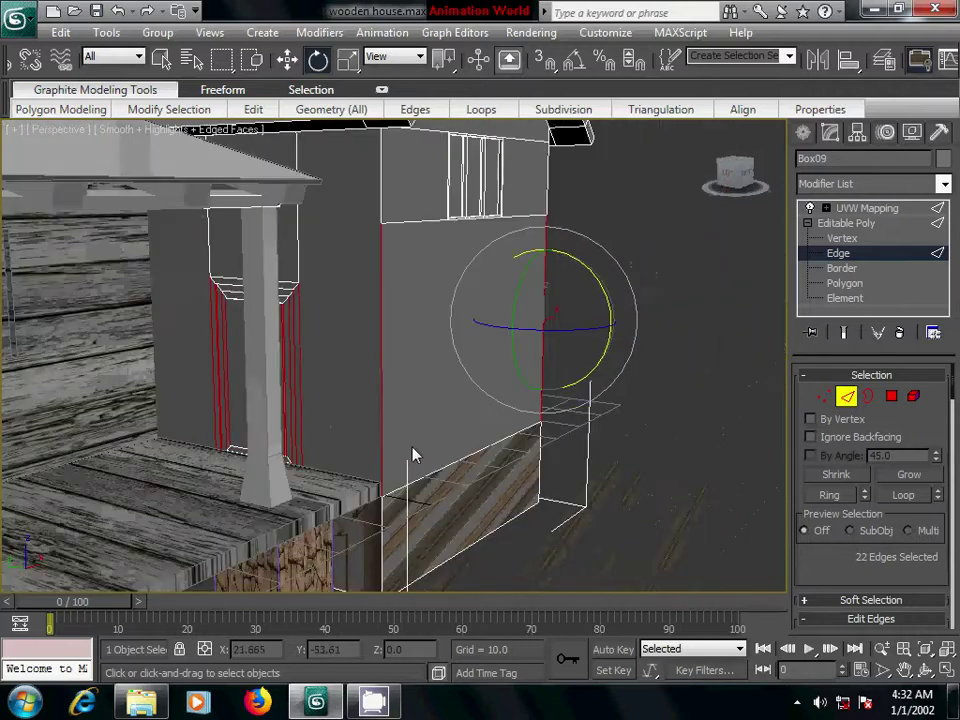
click(661, 494)
scroll(489, 531, down, 3)
scroll(514, 514, down, 2)
mouse_move(510, 529)
alt+middle_down()
mouse_move(370, 521)
mouse_move(378, 519)
alt+middle_up()
At Polygon level in Front view, select the 7 bottom-band polygons of the middle section
key(4)
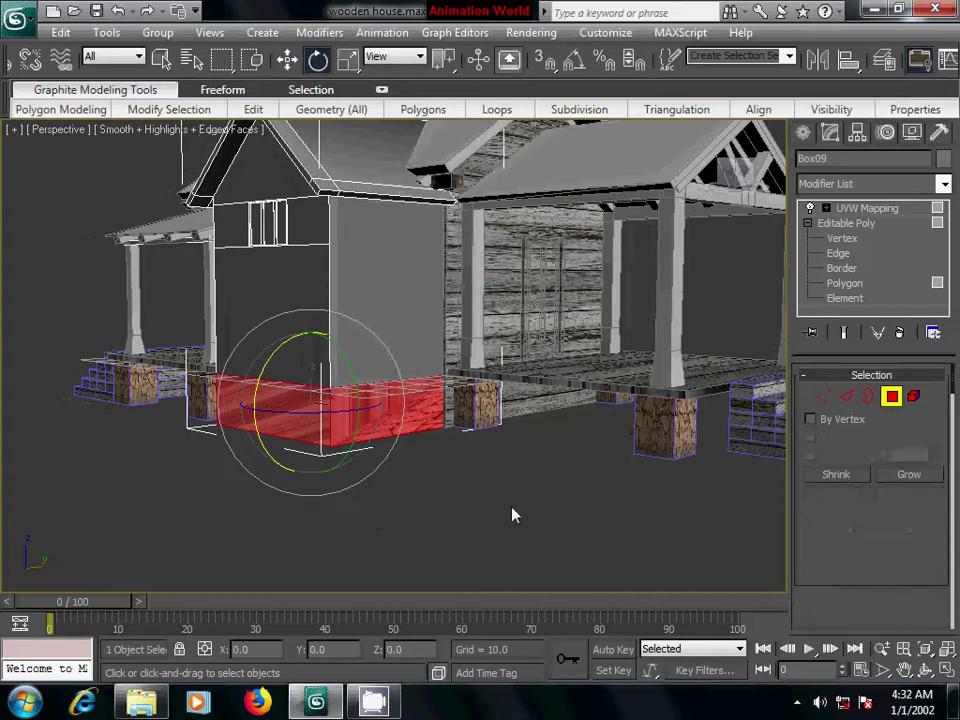
click(489, 510)
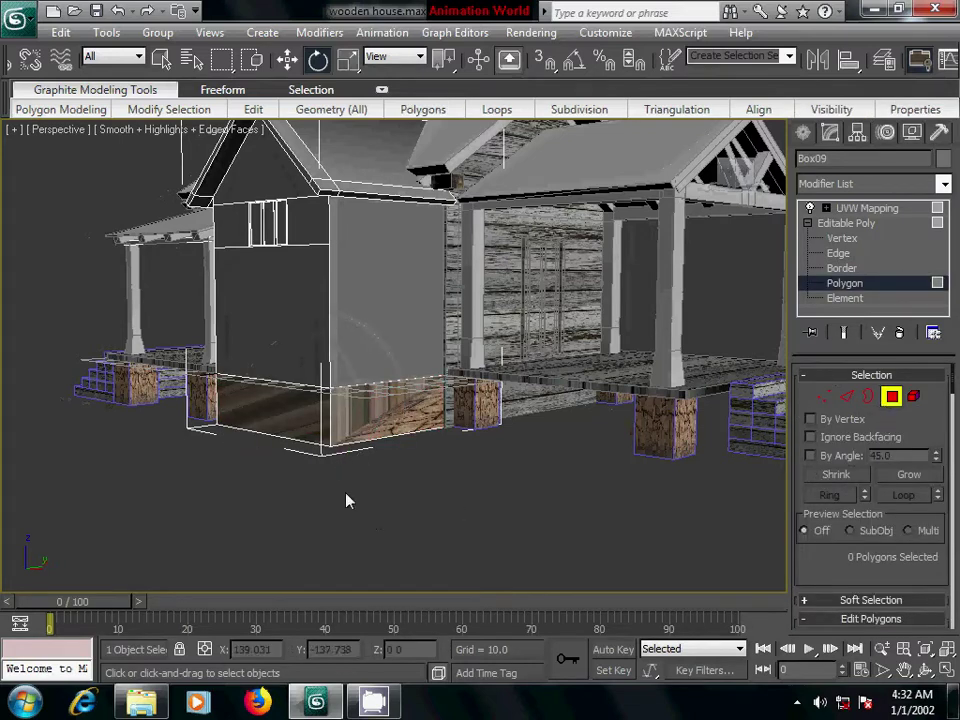
key(f)
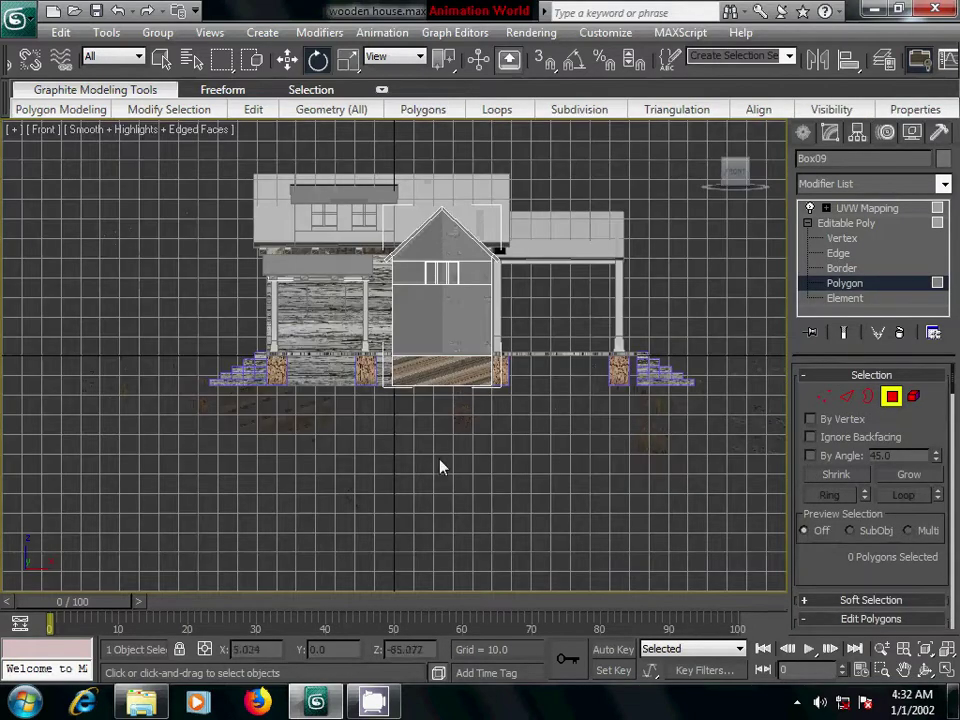
drag(380, 414, 494, 403)
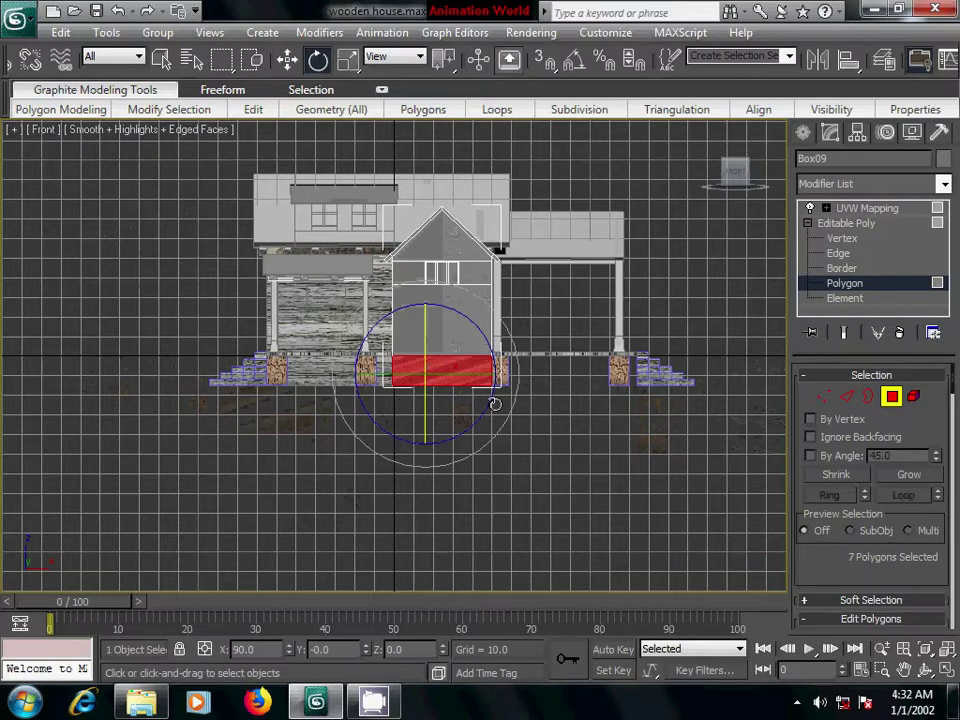
Collapse the UVW Mapping modifier into Box09's Editable Poly, confirming the warning
click(853, 209)
right_click(853, 209)
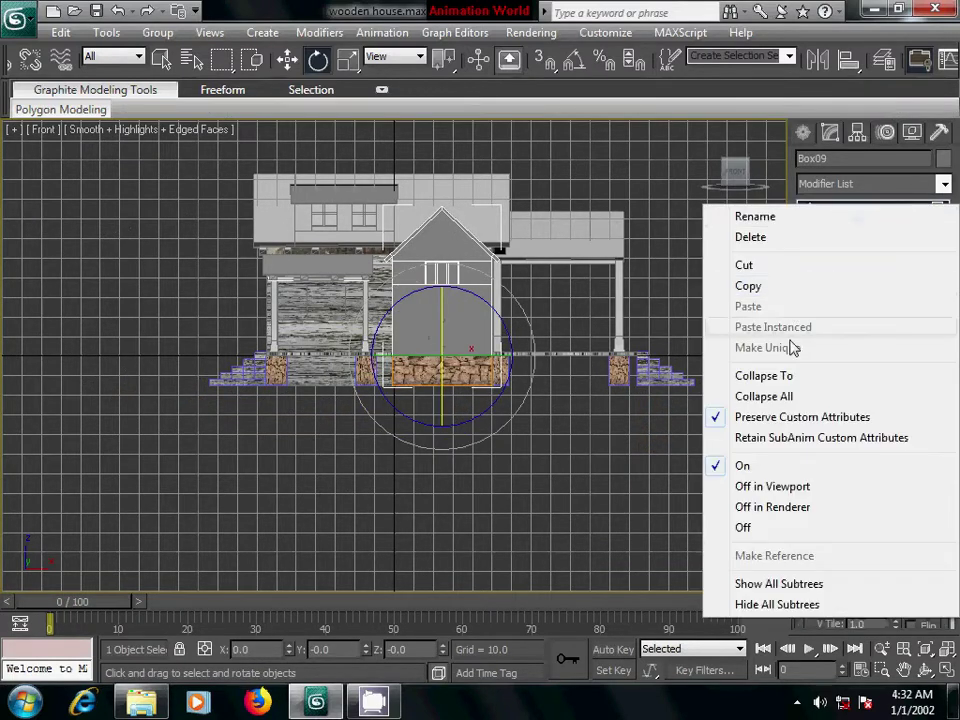
click(784, 375)
click(566, 424)
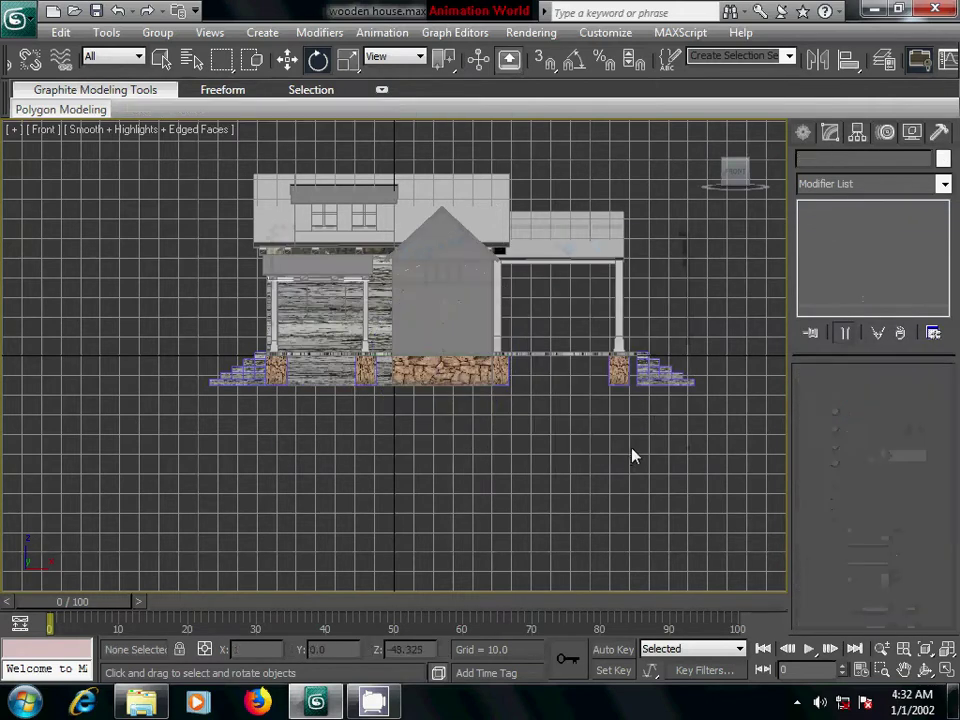
Select the roof object Line07 and switch to Polygon sub-object level
key(p)
mouse_move(574, 471)
alt+middle_down()
mouse_move(592, 484)
mouse_move(467, 510)
mouse_move(484, 516)
mouse_move(509, 455)
alt+middle_up()
scroll(509, 455, up, 4)
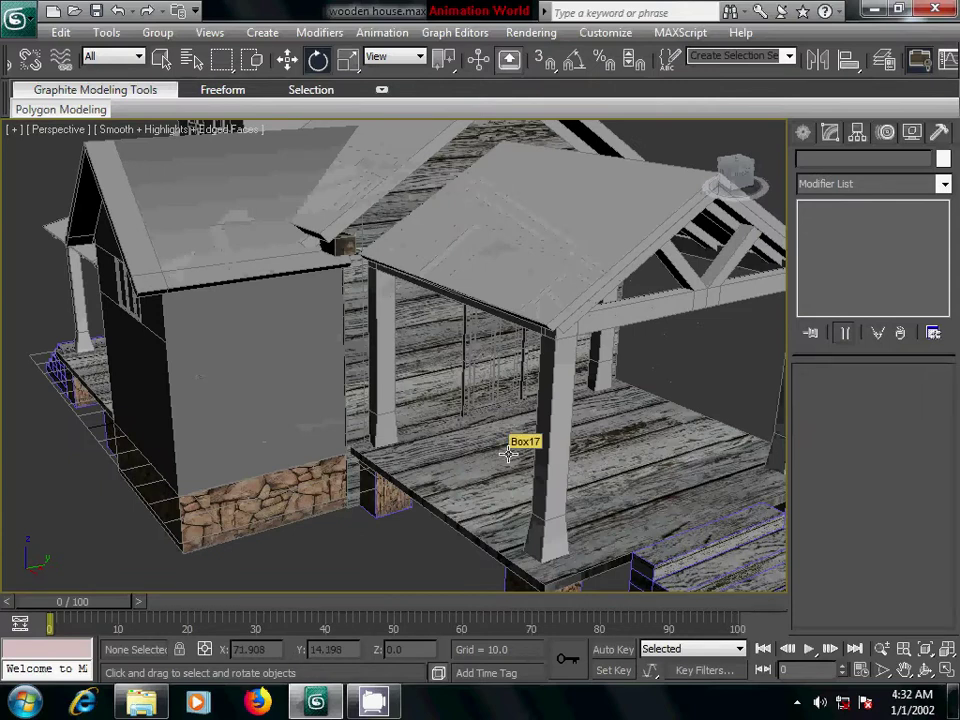
alt+middle_drag(571, 454, 448, 429)
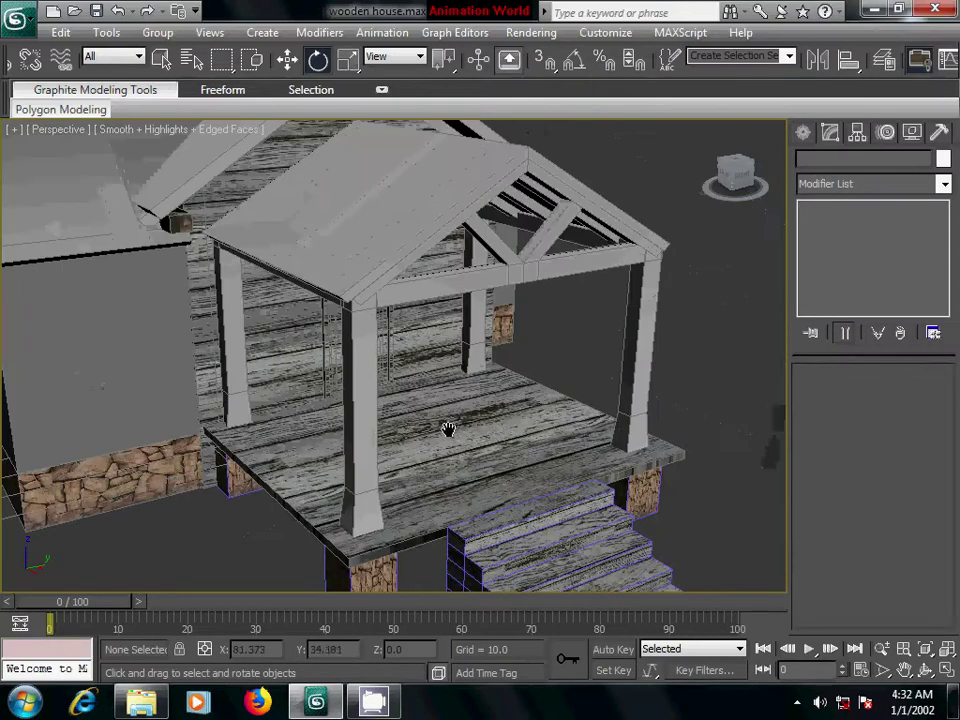
alt+middle_drag(542, 435, 483, 388)
mouse_move(476, 410)
alt+mouse_down()
mouse_move(448, 420)
mouse_move(508, 420)
mouse_move(538, 434)
alt+mouse_up()
alt+middle_drag(538, 434, 665, 461)
click(456, 272)
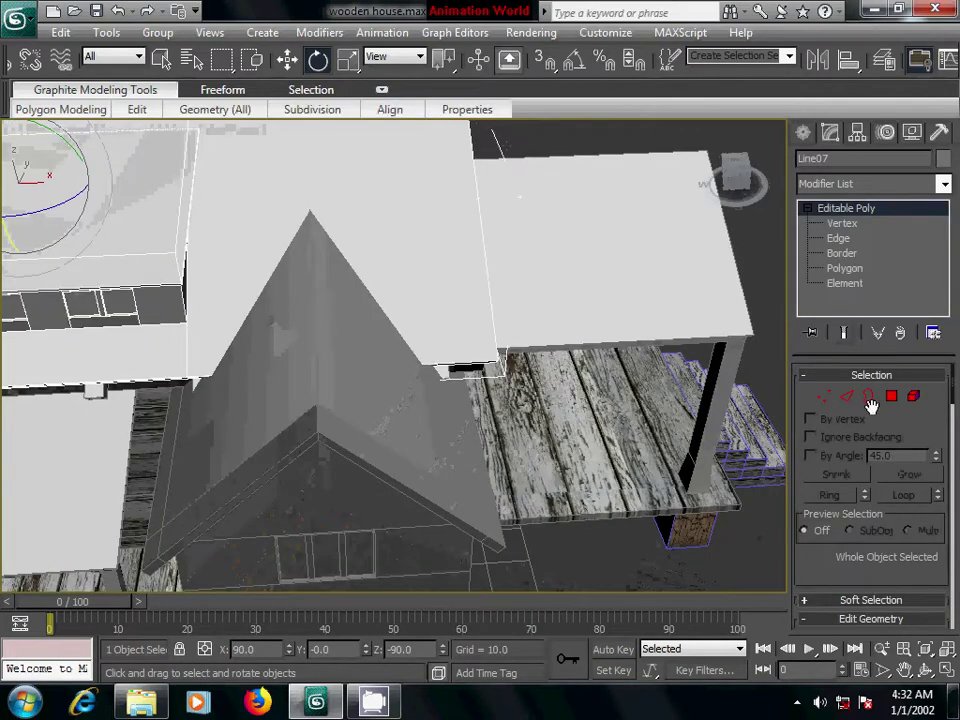
click(891, 397)
scroll(592, 442, down, 5)
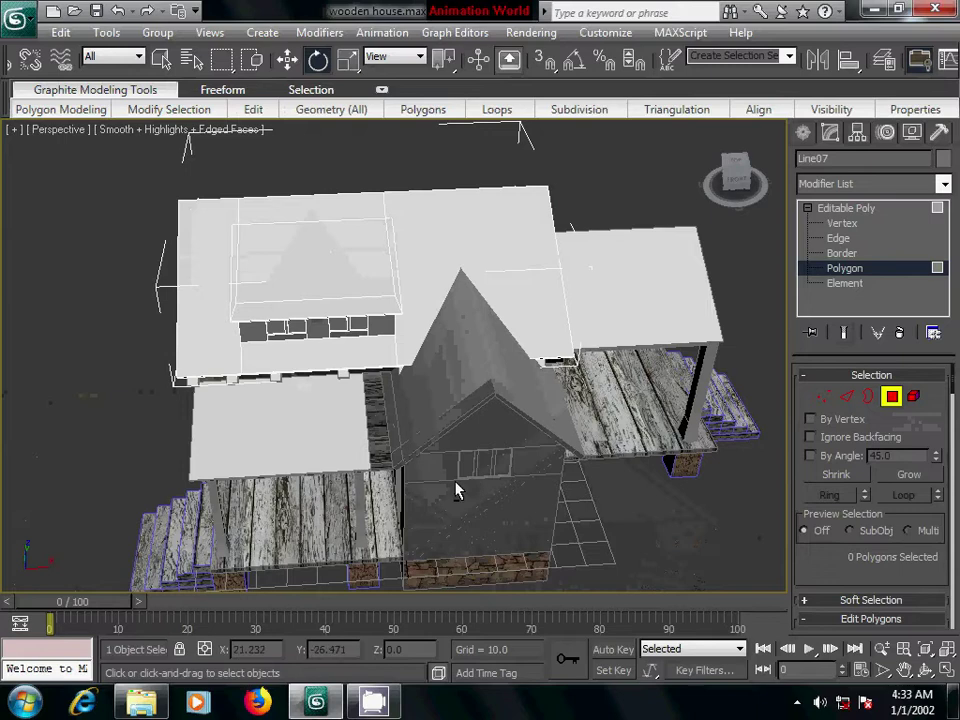
mouse_move(456, 490)
alt+middle_down()
mouse_move(546, 482)
mouse_move(664, 491)
alt+middle_up()
Select the nine main roof and dormer polygons, including the front strip, back section and top slab
click(377, 299)
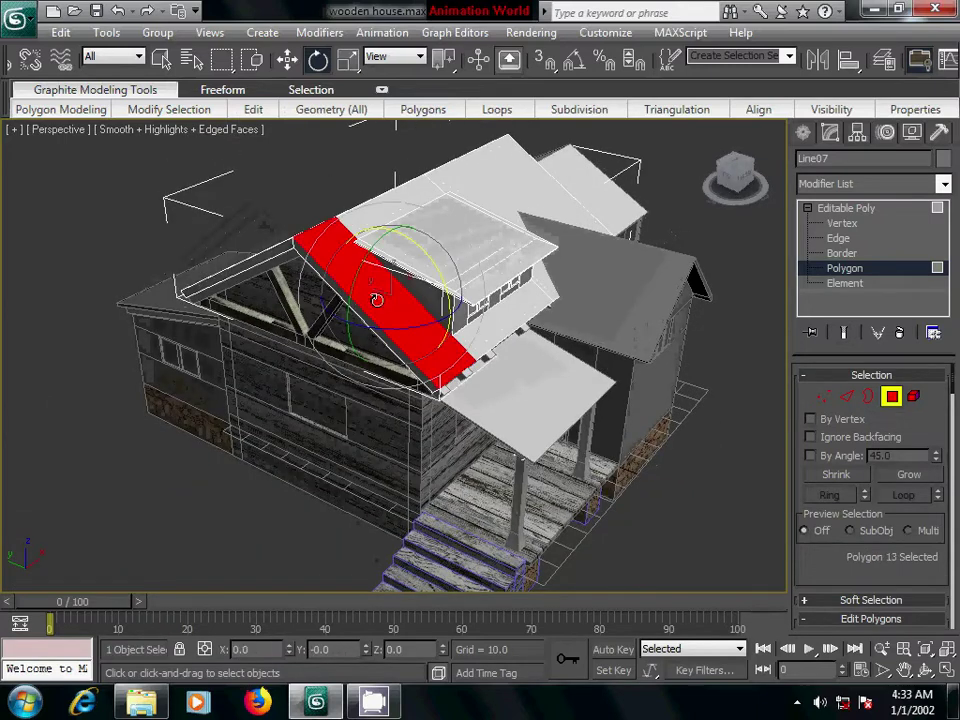
alt+middle_drag(470, 403, 334, 407)
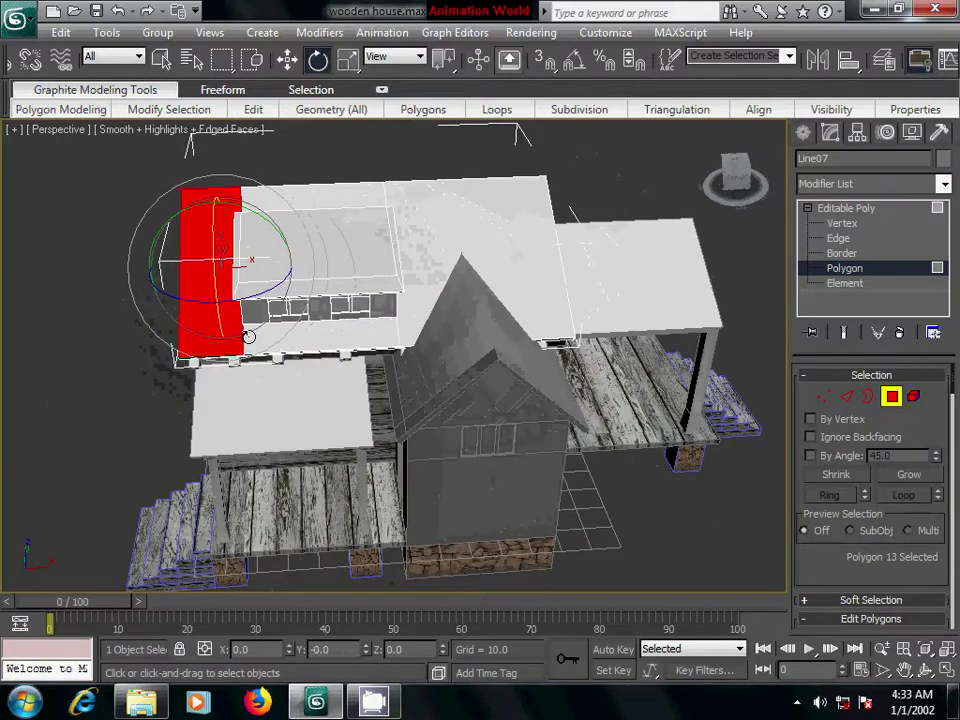
ctrl+click(314, 338)
ctrl+click(411, 318)
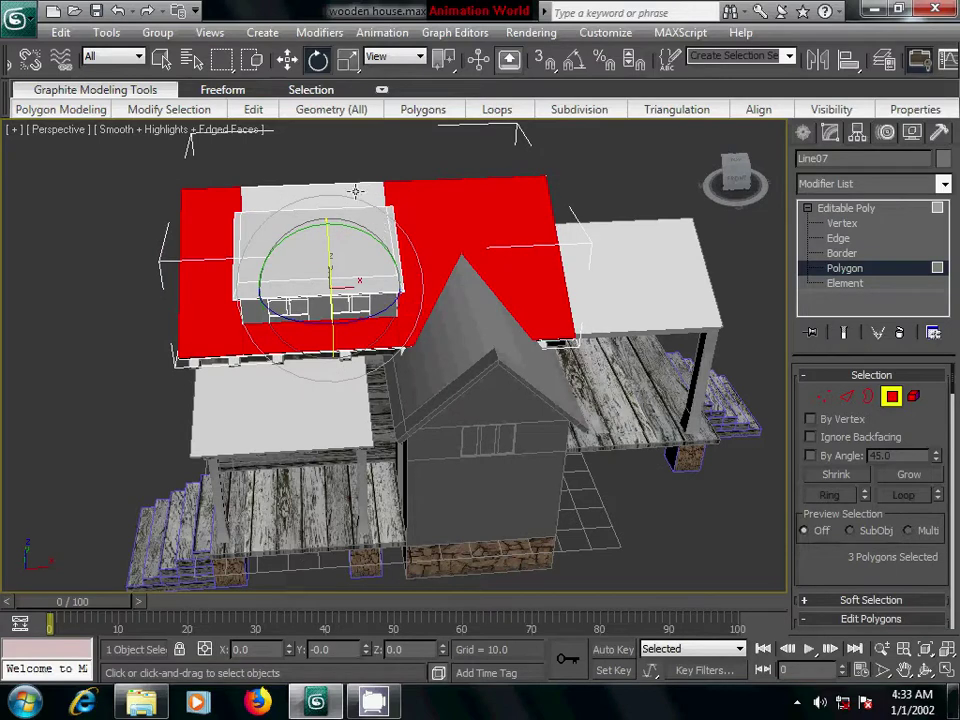
ctrl+click(268, 174)
ctrl+click(202, 180)
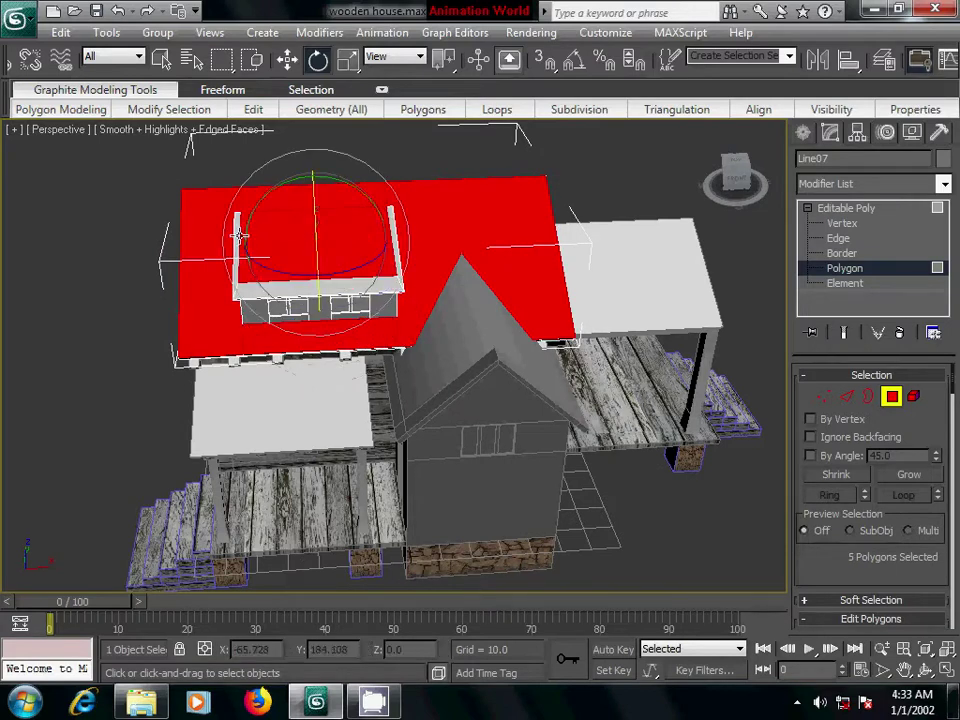
ctrl+click(239, 237)
ctrl+click(257, 296)
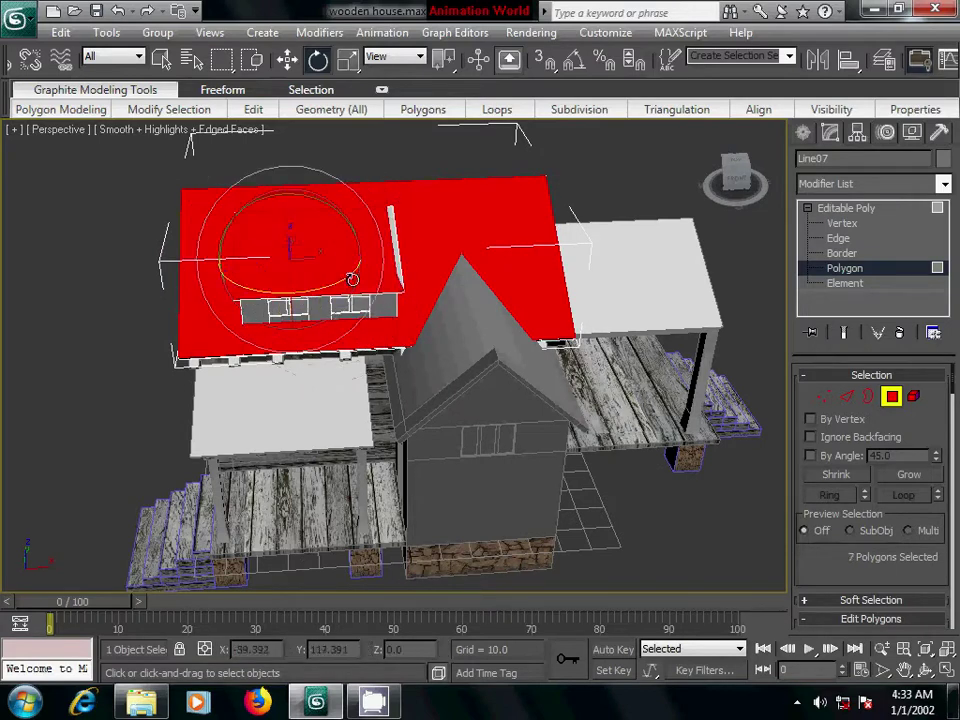
ctrl+click(395, 249)
key(w)
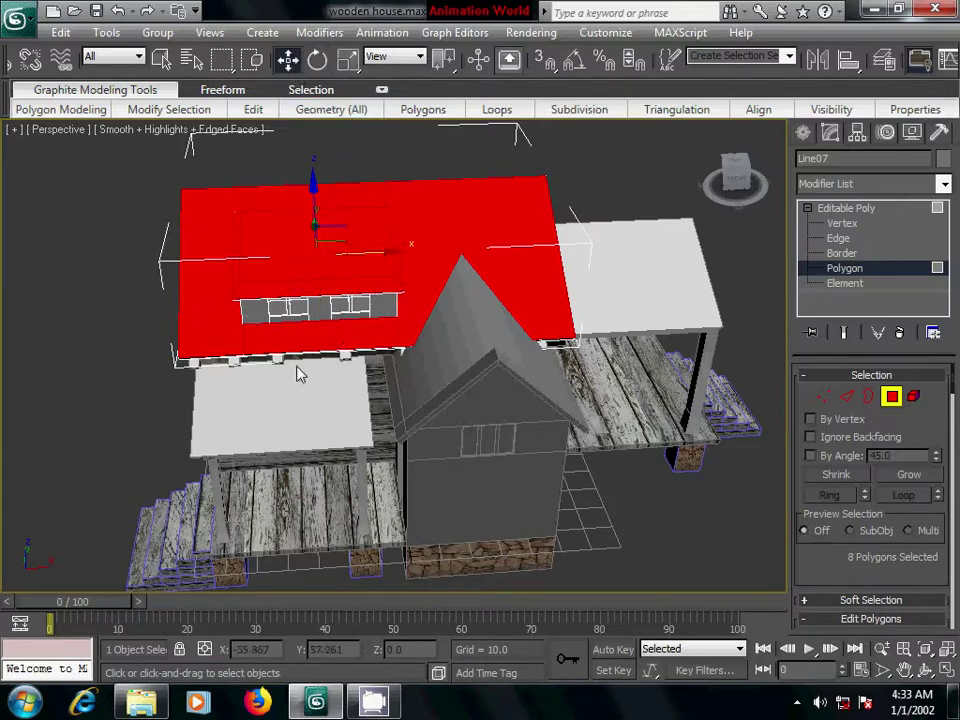
mouse_move(298, 375)
alt+middle_down()
mouse_move(419, 405)
mouse_move(577, 380)
mouse_move(574, 364)
mouse_move(603, 437)
alt+middle_up()
ctrl+click(420, 405)
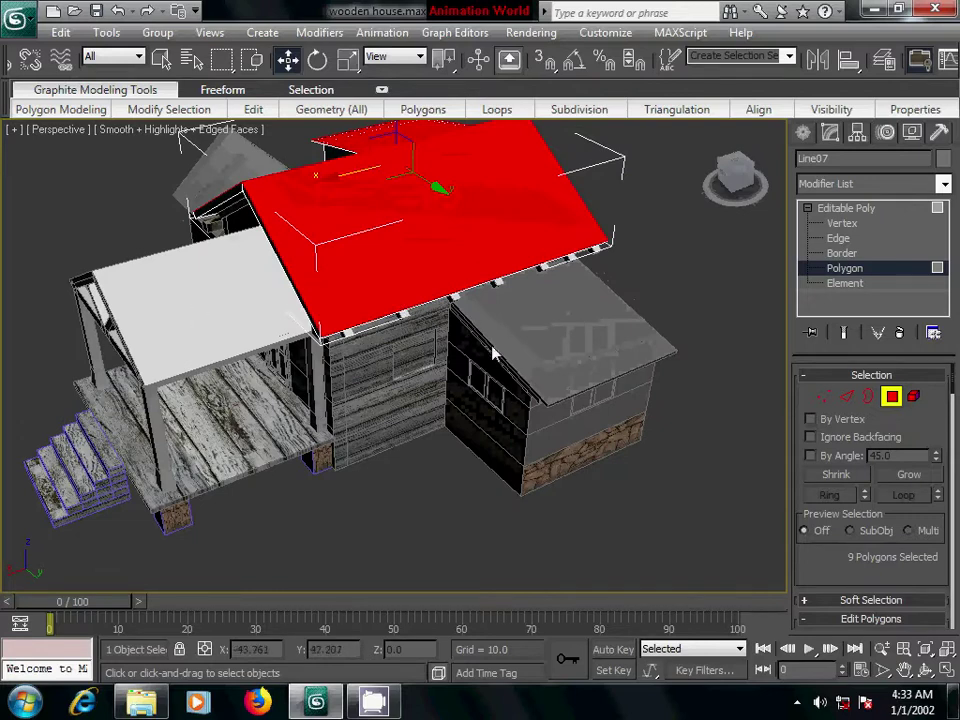
mouse_move(492, 352)
alt+middle_down()
mouse_move(461, 364)
mouse_move(499, 418)
mouse_move(654, 364)
mouse_move(470, 400)
mouse_move(500, 400)
mouse_move(450, 392)
alt+middle_up()
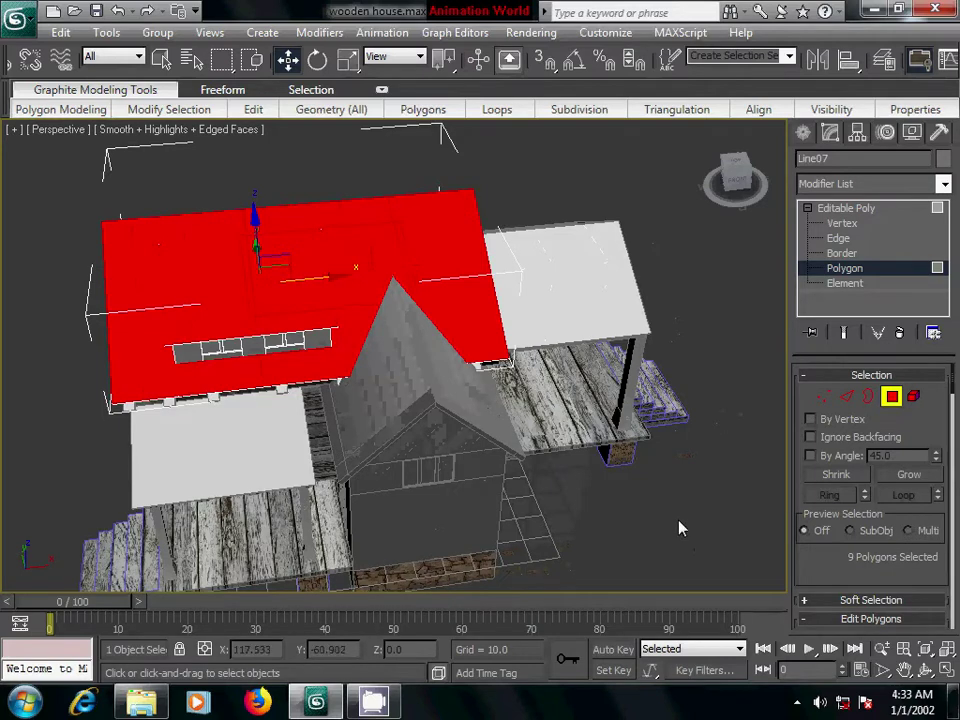
Assign the weathered wood plank material to the selected Line07 roof polygons and close the editor
key(m)
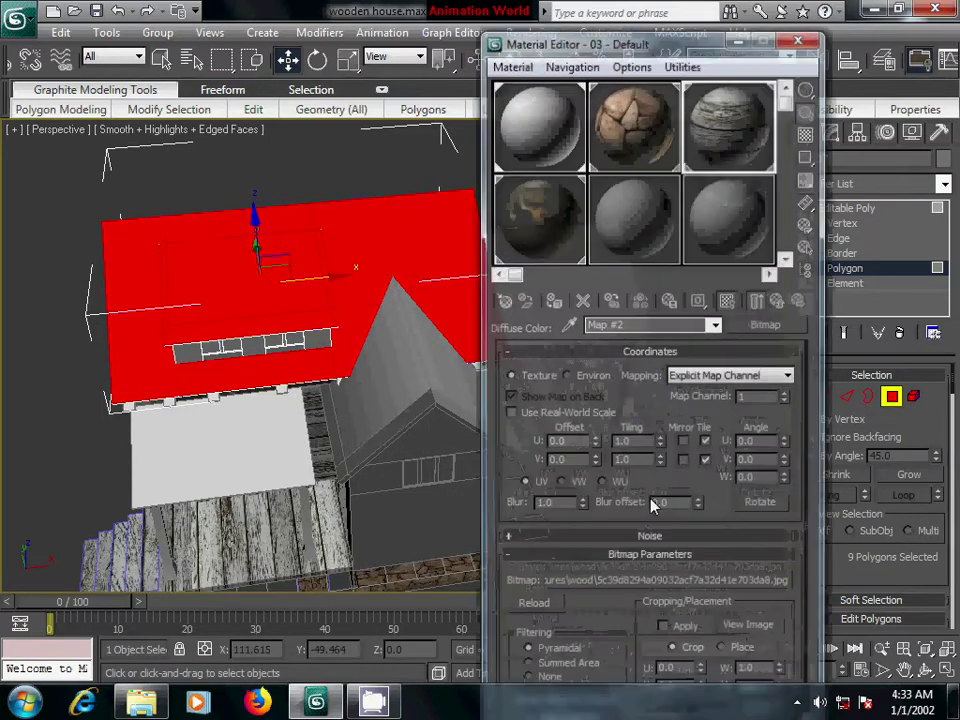
click(547, 210)
click(554, 302)
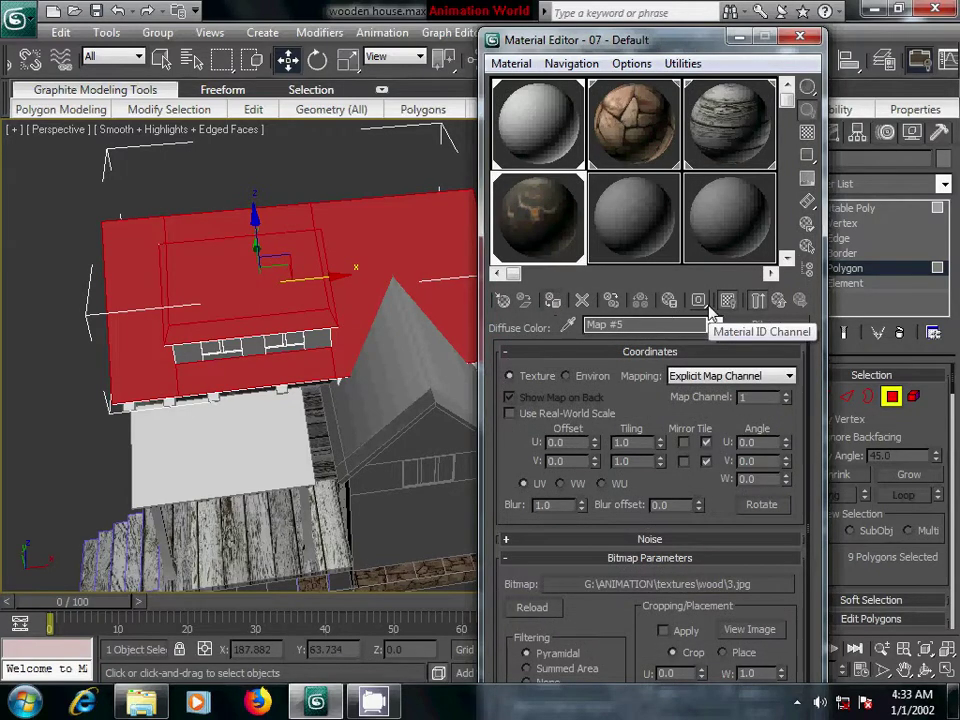
click(736, 131)
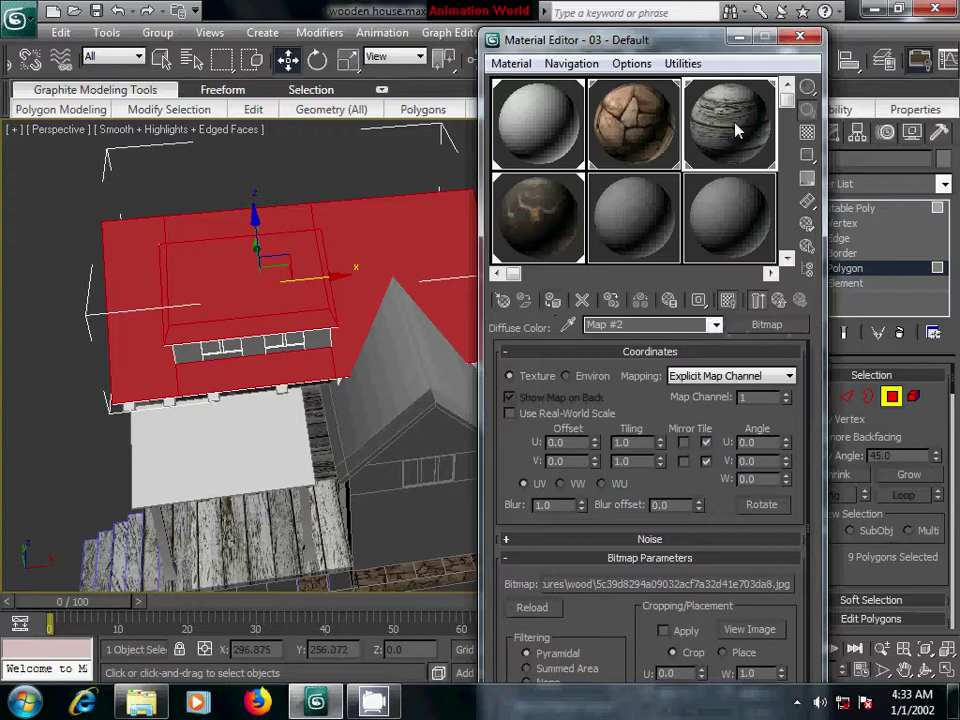
click(556, 302)
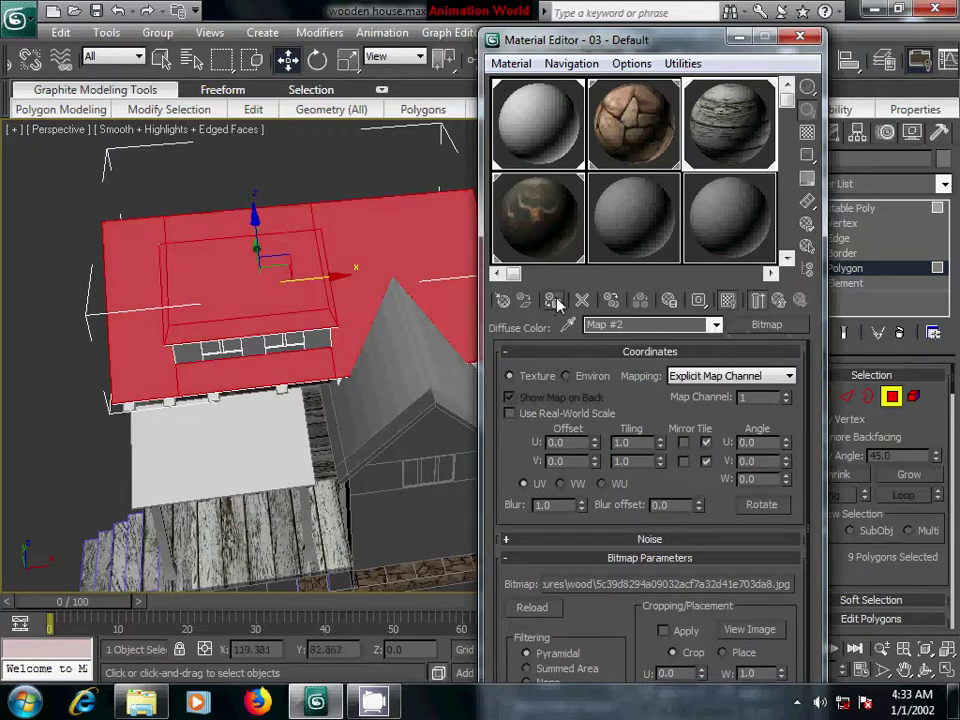
click(800, 37)
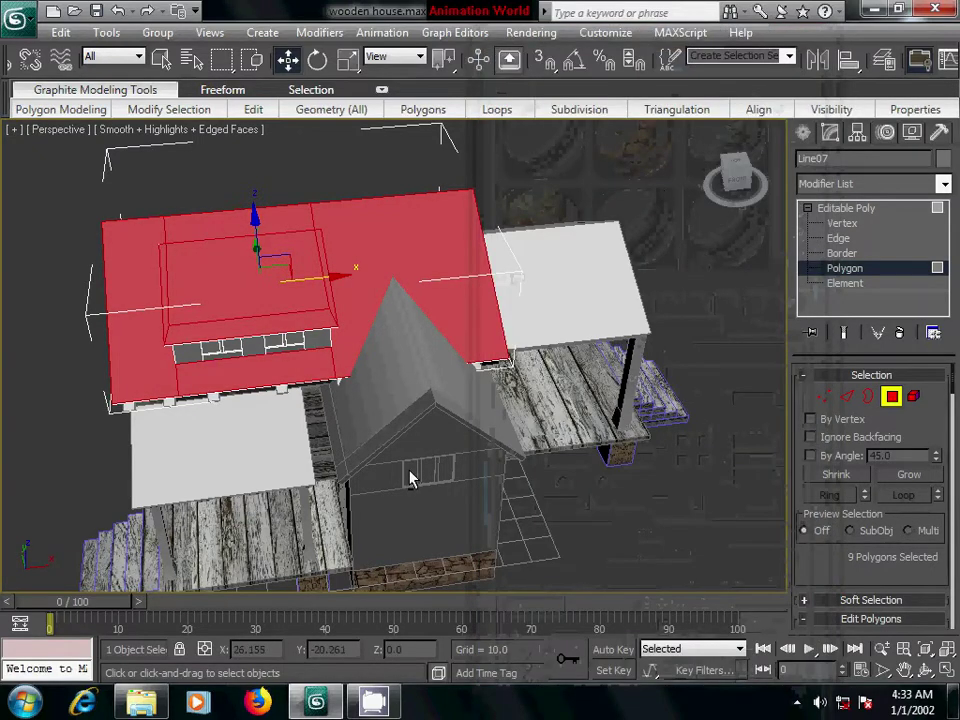
Add a UVW Map modifier to roof Line07 and set its mapping to Box
mouse_move(407, 476)
alt+middle_down()
mouse_move(495, 403)
mouse_move(510, 439)
mouse_move(508, 390)
alt+middle_up()
scroll(489, 439, up, 1)
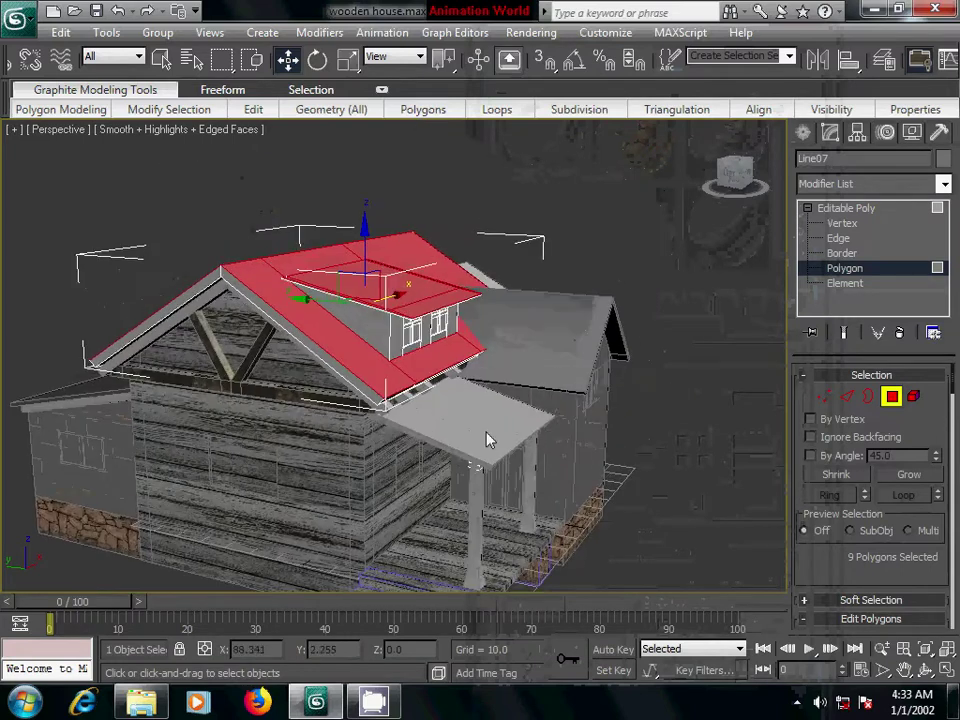
scroll(489, 437, up, 5)
scroll(489, 431, down, 2)
alt+middle_drag(570, 405, 354, 461)
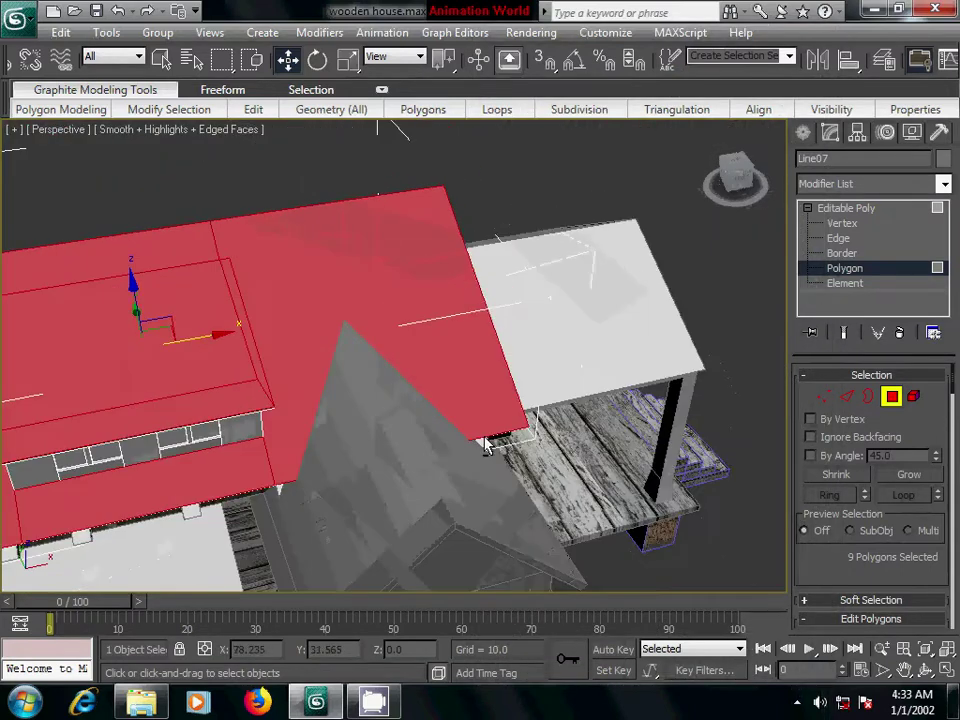
scroll(354, 461, up, 1)
click(858, 184)
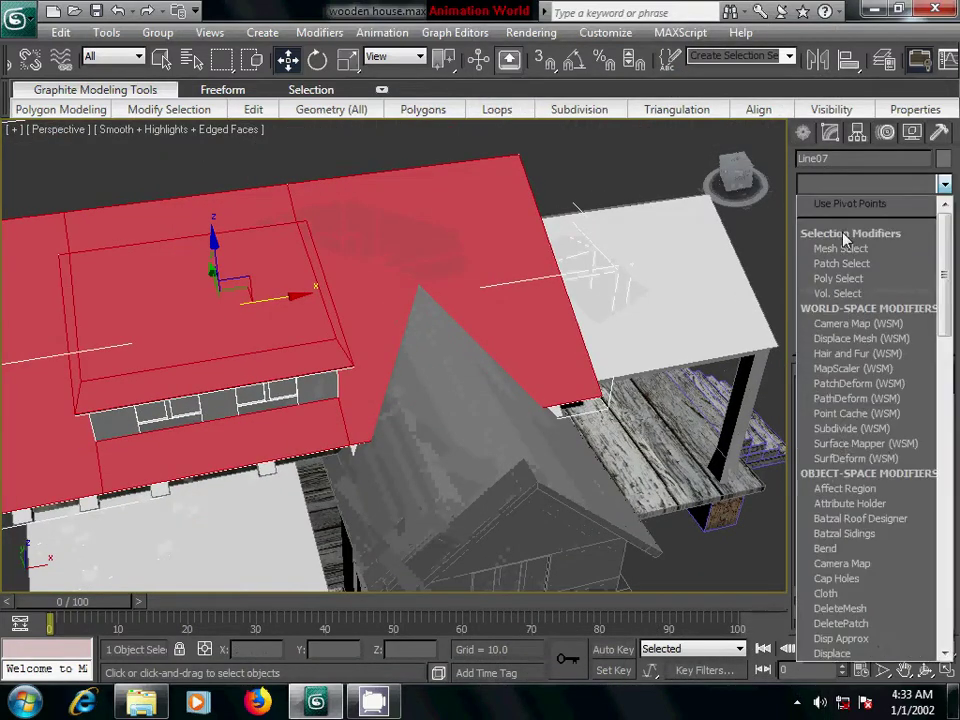
key(u)
click(848, 519)
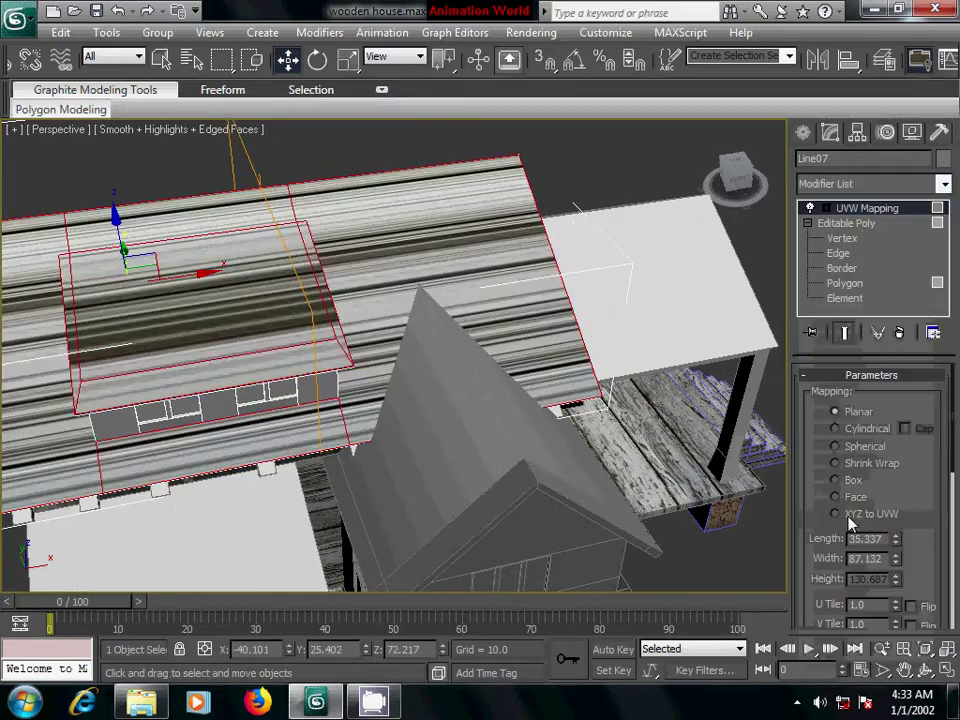
click(836, 481)
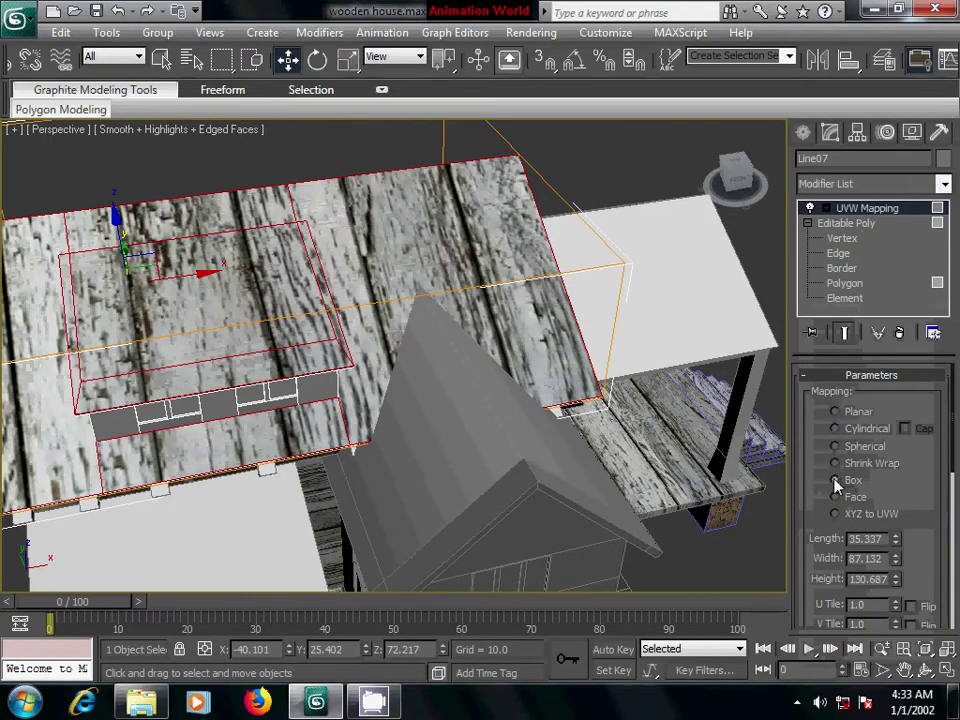
scroll(587, 448, down, 2)
mouse_move(587, 448)
alt+middle_down()
mouse_move(632, 407)
mouse_move(545, 503)
alt+middle_up()
scroll(634, 406, down, 3)
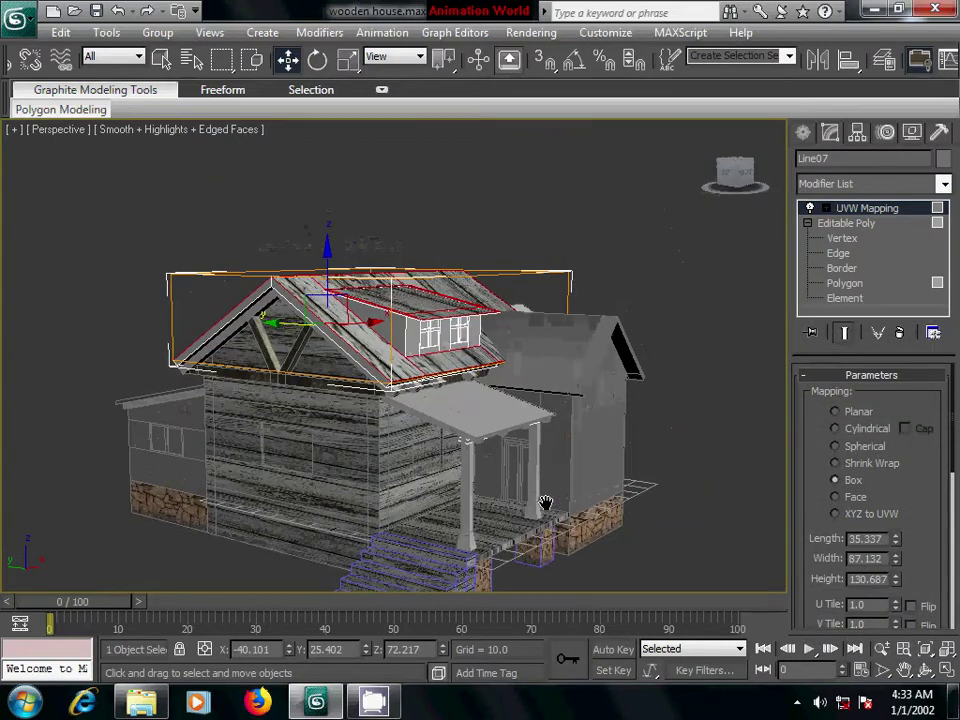
scroll(589, 489, up, 2)
scroll(602, 489, up, 2)
scroll(601, 489, up, 1)
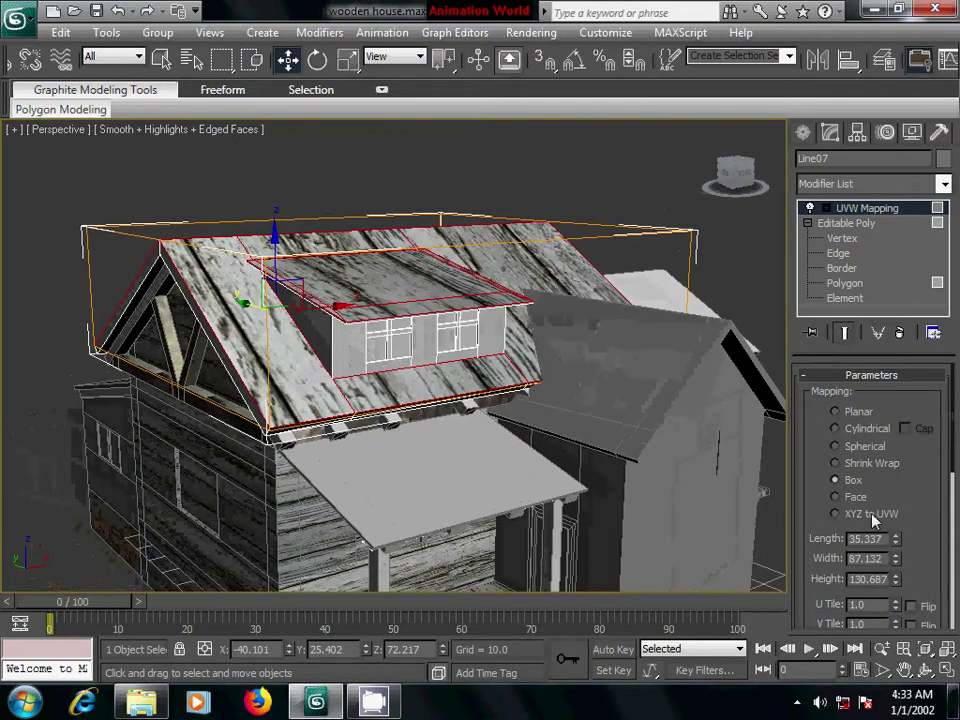
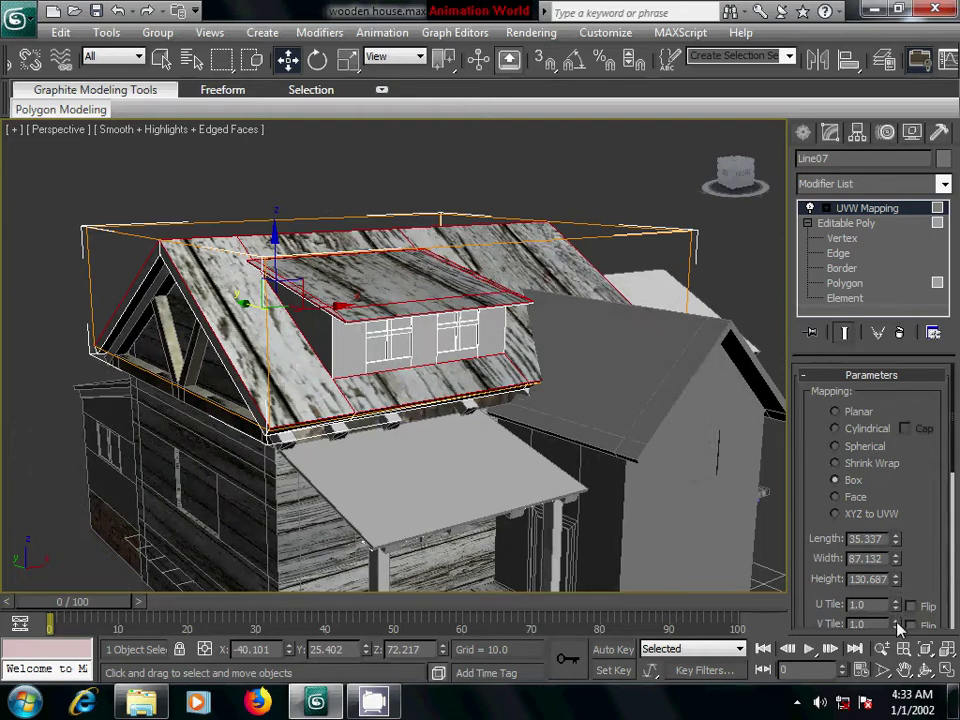
Raise the upper roof's V Tile from 1.0 to about 2.86 and check the result from another side
mouse_move(899, 627)
mouse_down()
mouse_move(901, 563)
mouse_move(946, 447)
mouse_up()
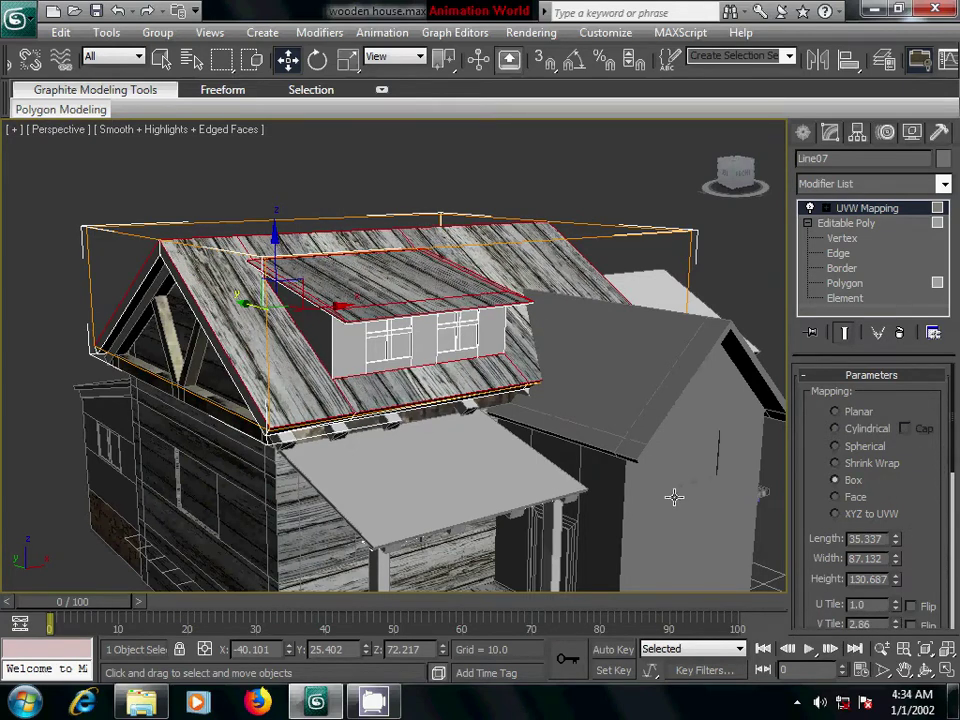
scroll(596, 422, down, 1)
scroll(593, 427, down, 1)
mouse_move(651, 463)
alt+middle_down()
mouse_move(574, 472)
mouse_move(407, 439)
mouse_move(616, 450)
mouse_move(489, 414)
mouse_move(476, 424)
mouse_move(547, 428)
mouse_move(586, 416)
alt+middle_up()
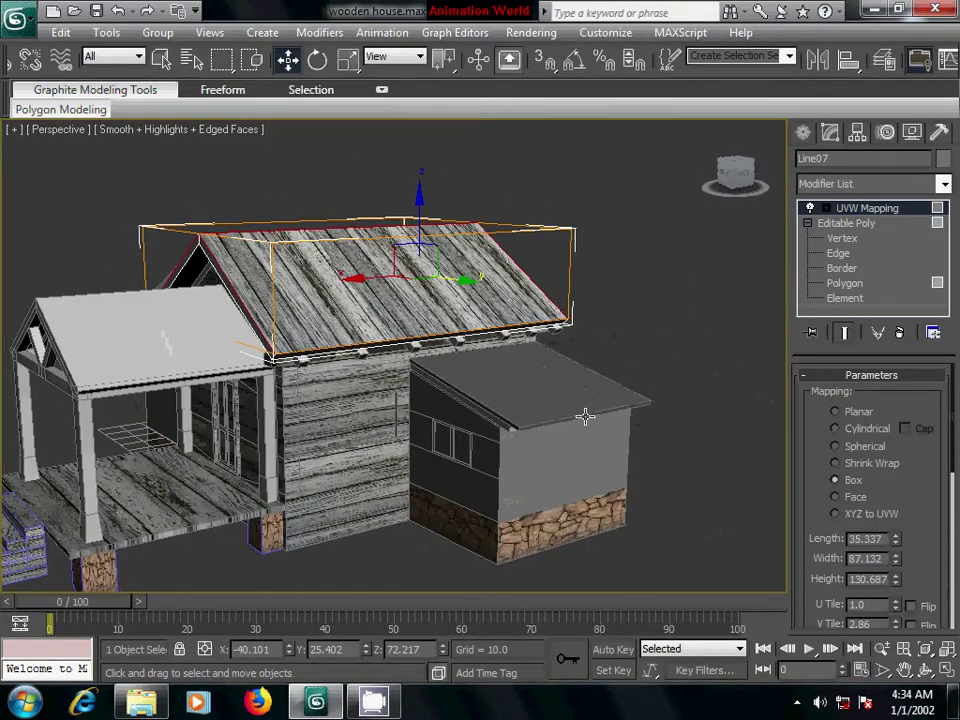
Delete the old UVW Mapping and assign a new material using the orange-streaked plank bitmap as Diffuse
right_click(867, 208)
click(752, 236)
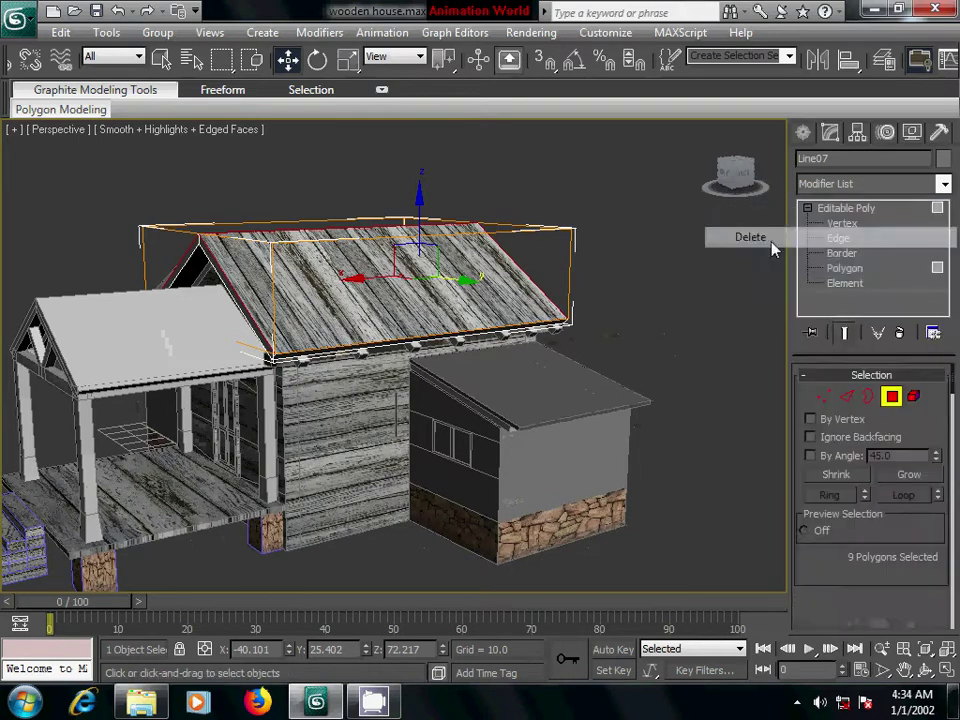
key(m)
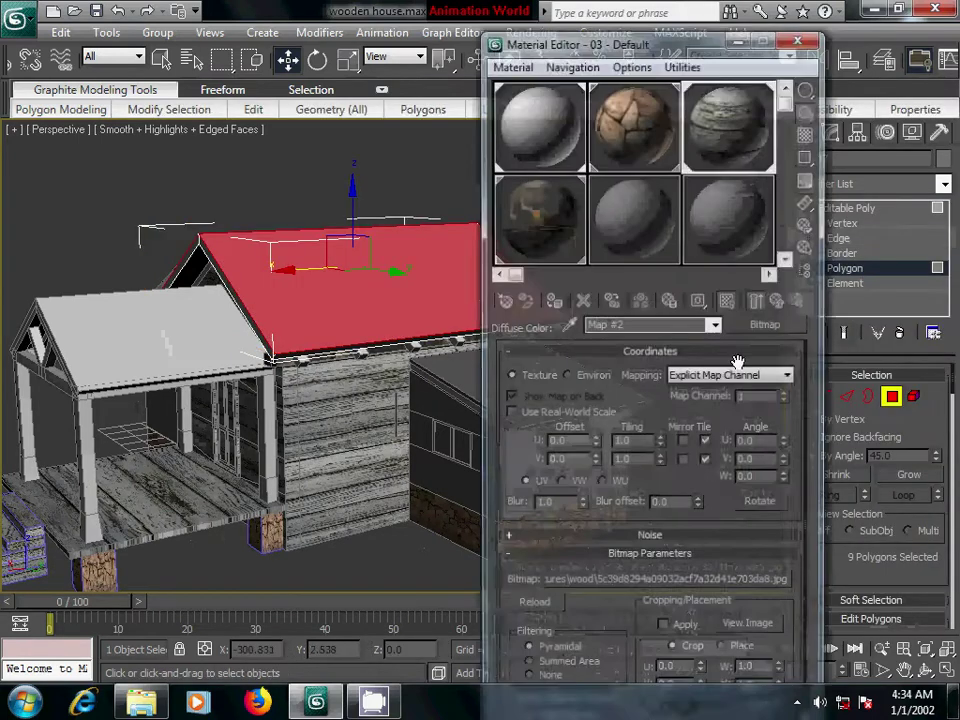
click(580, 225)
click(552, 302)
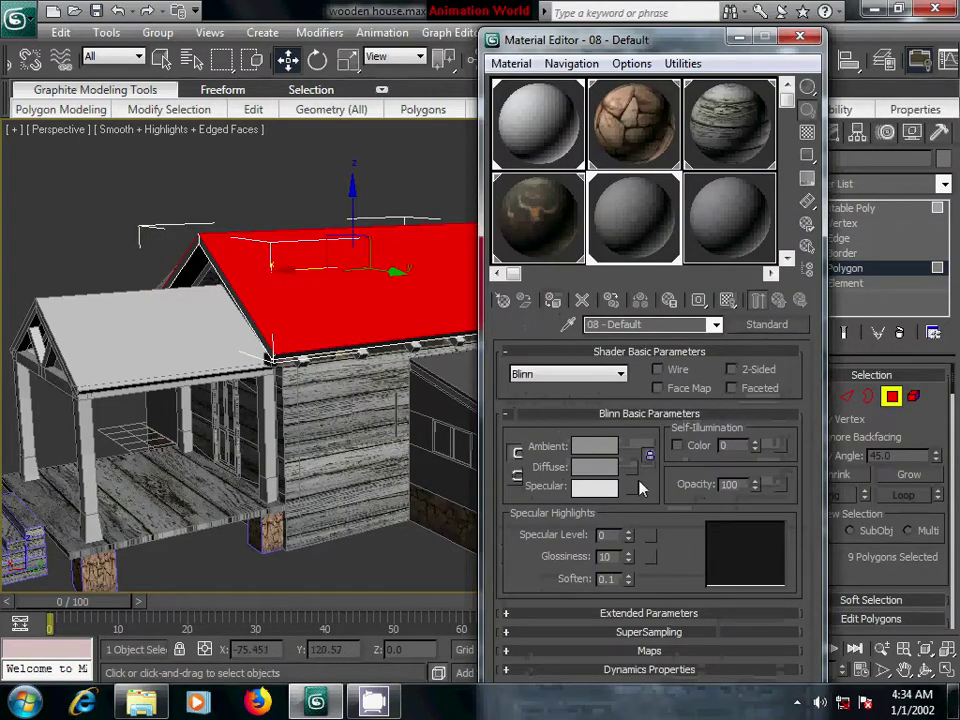
click(631, 467)
double_click(586, 154)
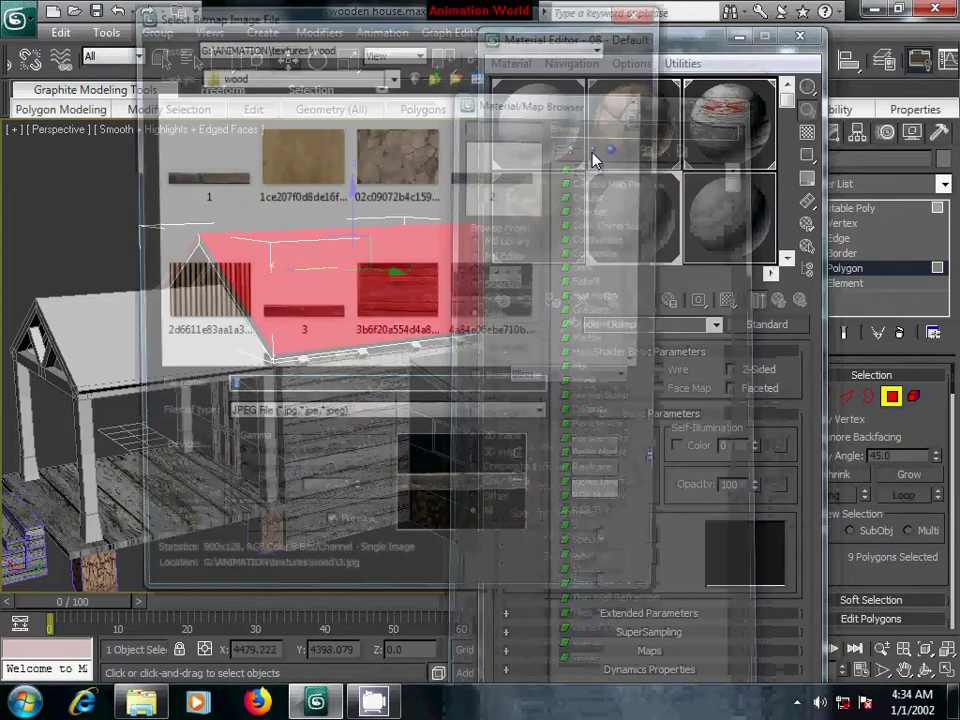
click(424, 289)
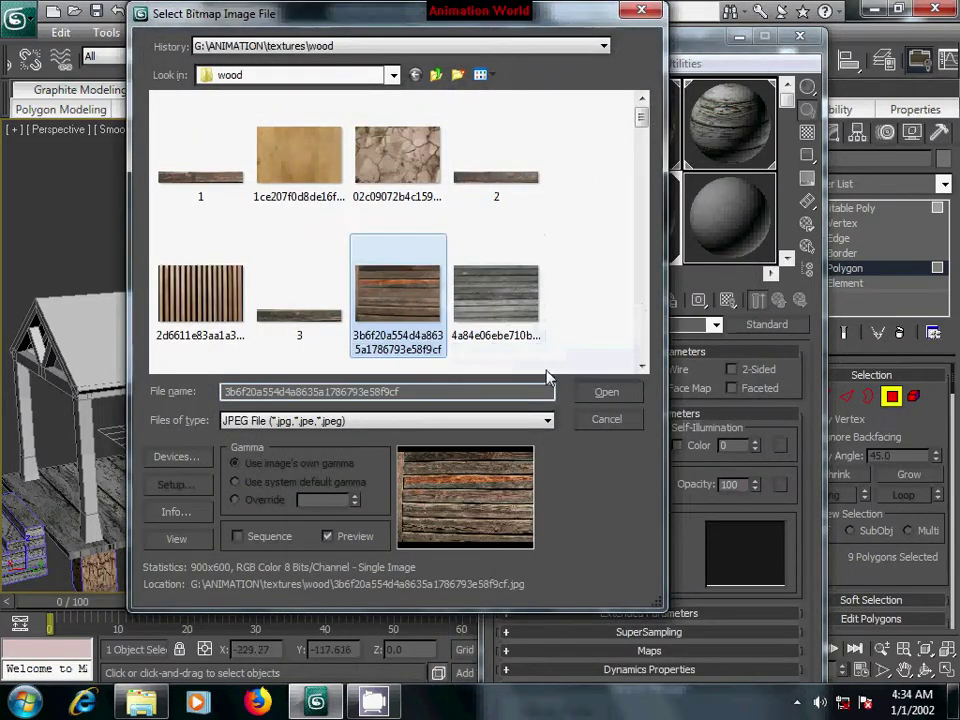
click(605, 393)
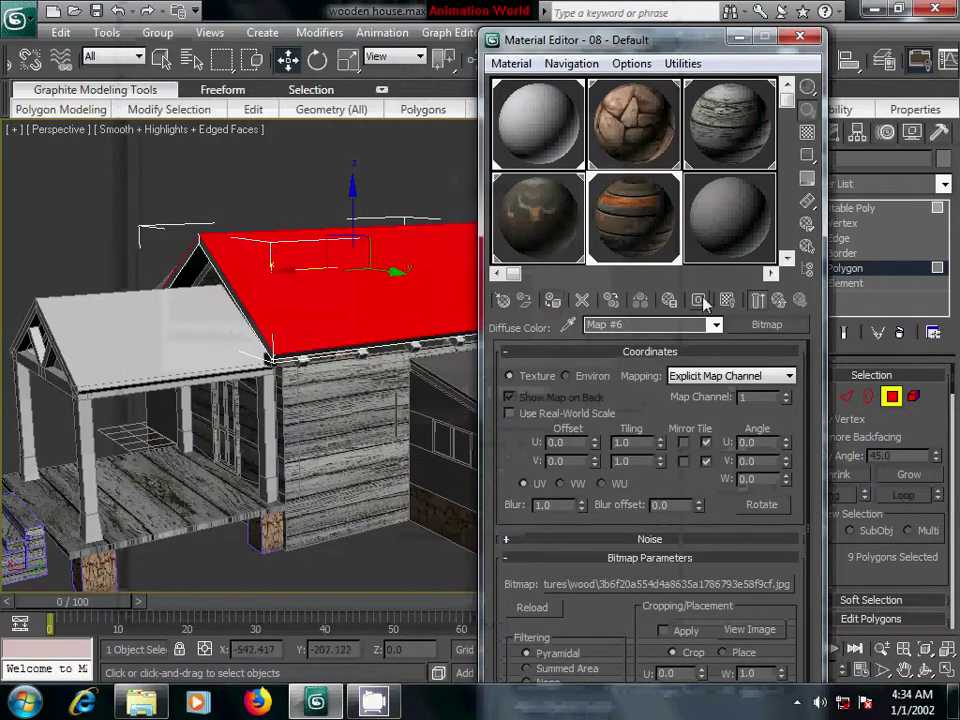
click(800, 37)
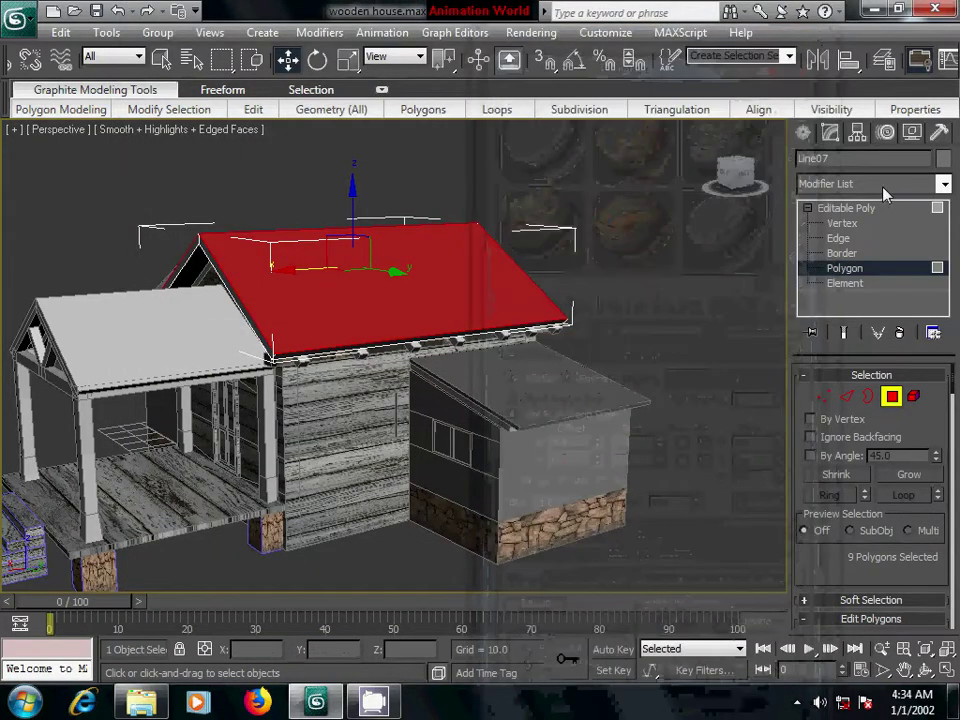
Add a UVW Map modifier to the upper roof
click(943, 184)
scroll(862, 440, down, 15)
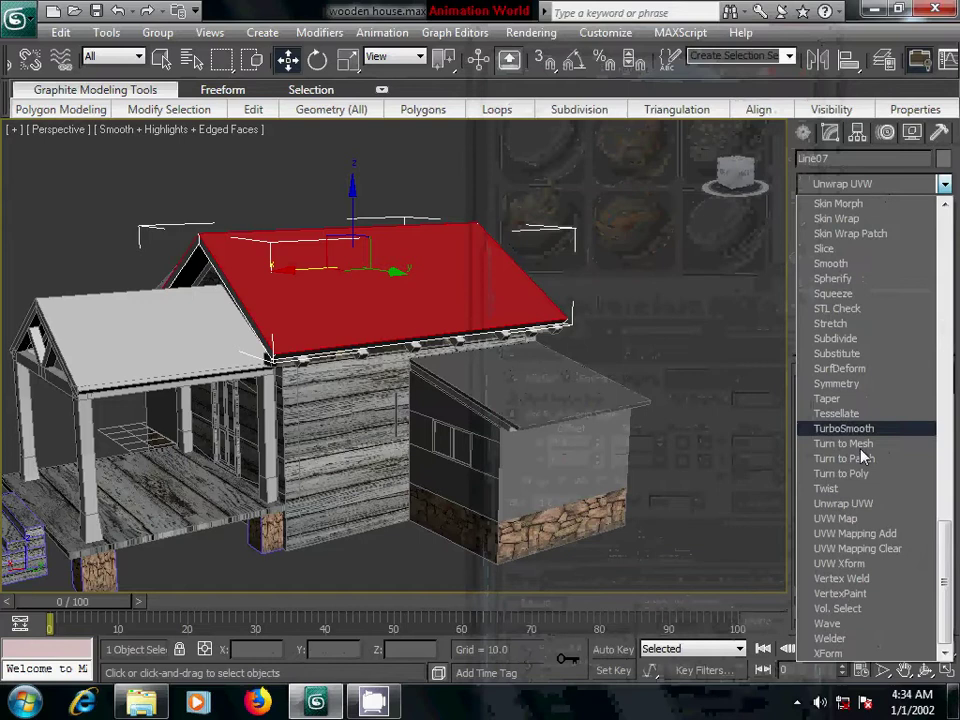
click(866, 518)
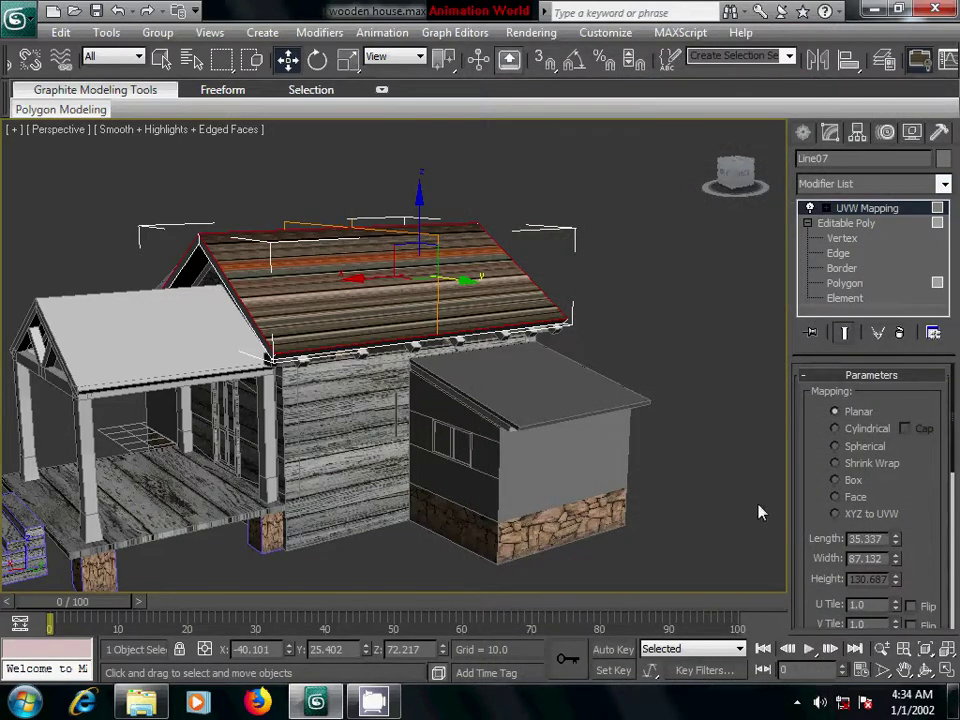
Set the roof's mapping to Box with V Tile about 3.28
click(836, 481)
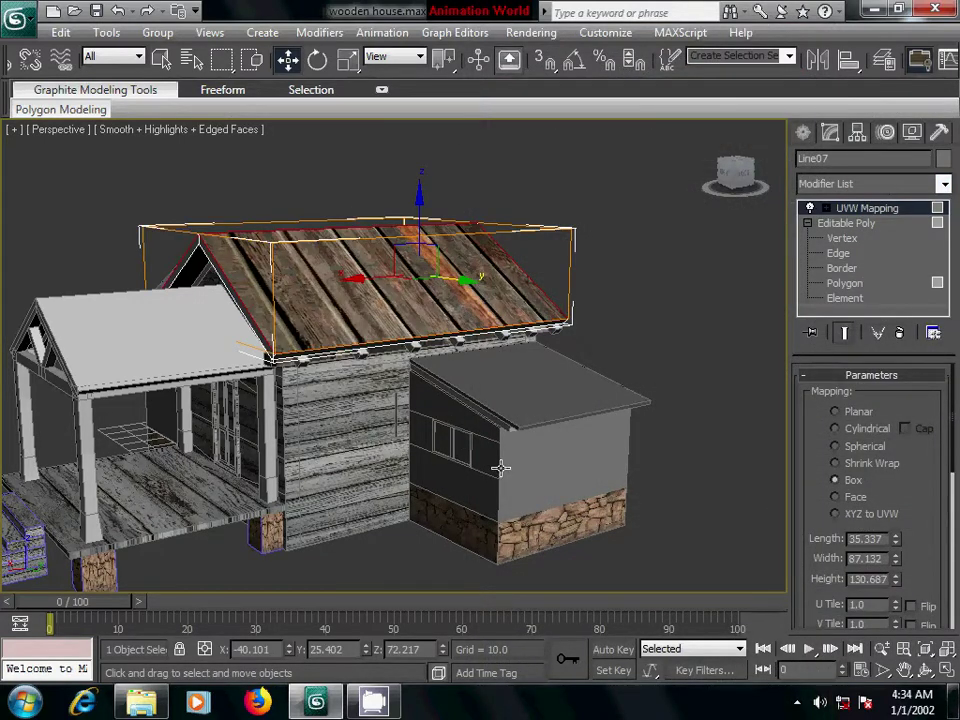
alt+middle_drag(501, 468, 660, 507)
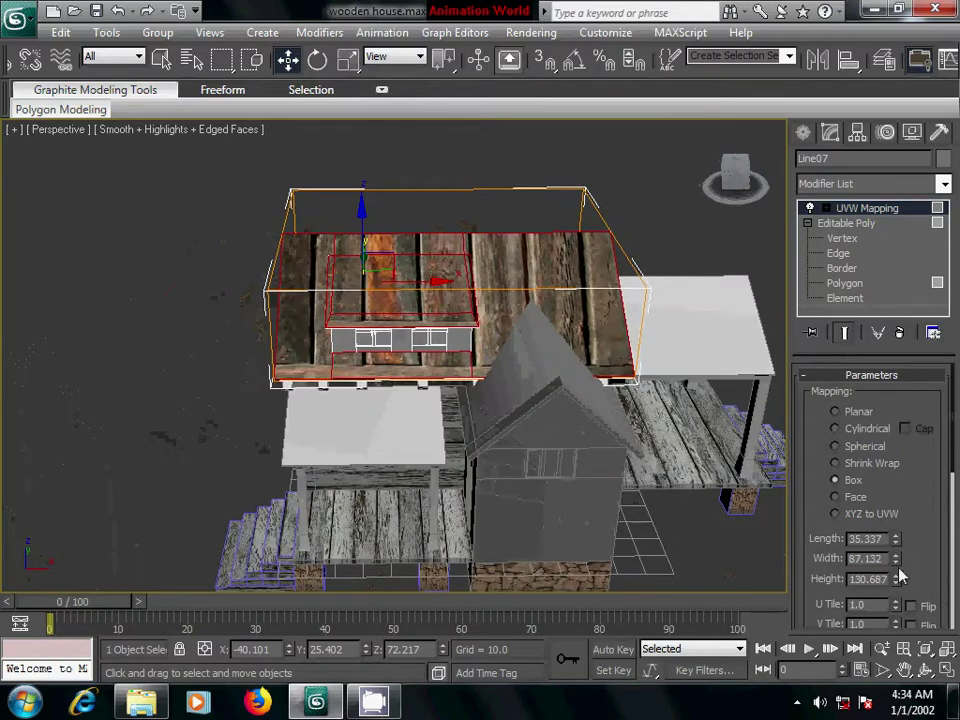
drag(897, 625, 891, 408)
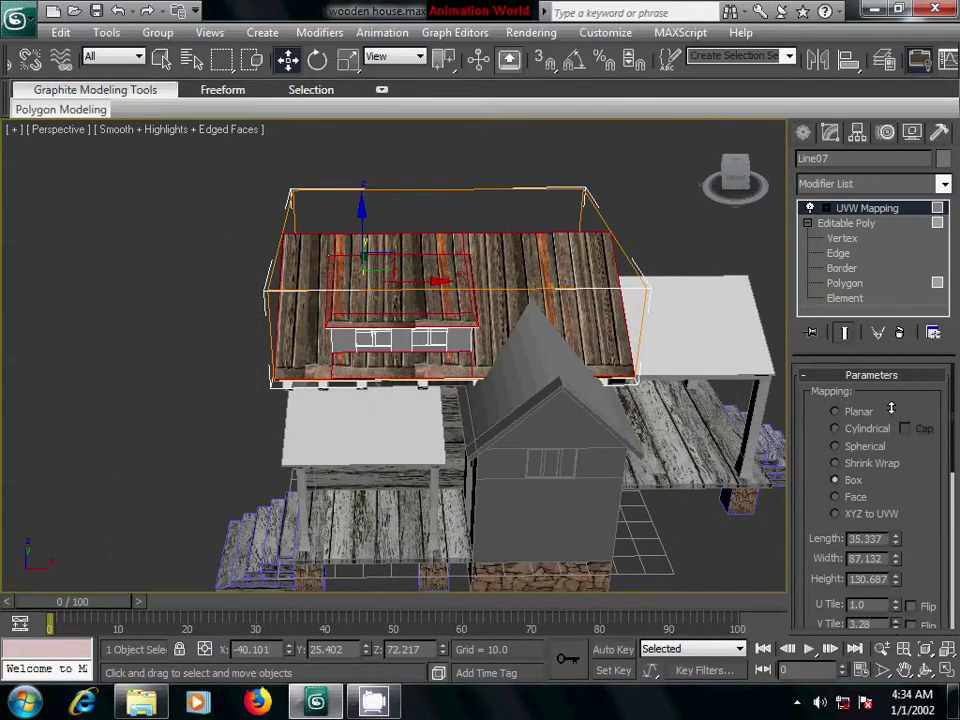
mouse_move(408, 460)
alt+middle_down()
mouse_move(572, 518)
mouse_move(470, 468)
alt+middle_up()
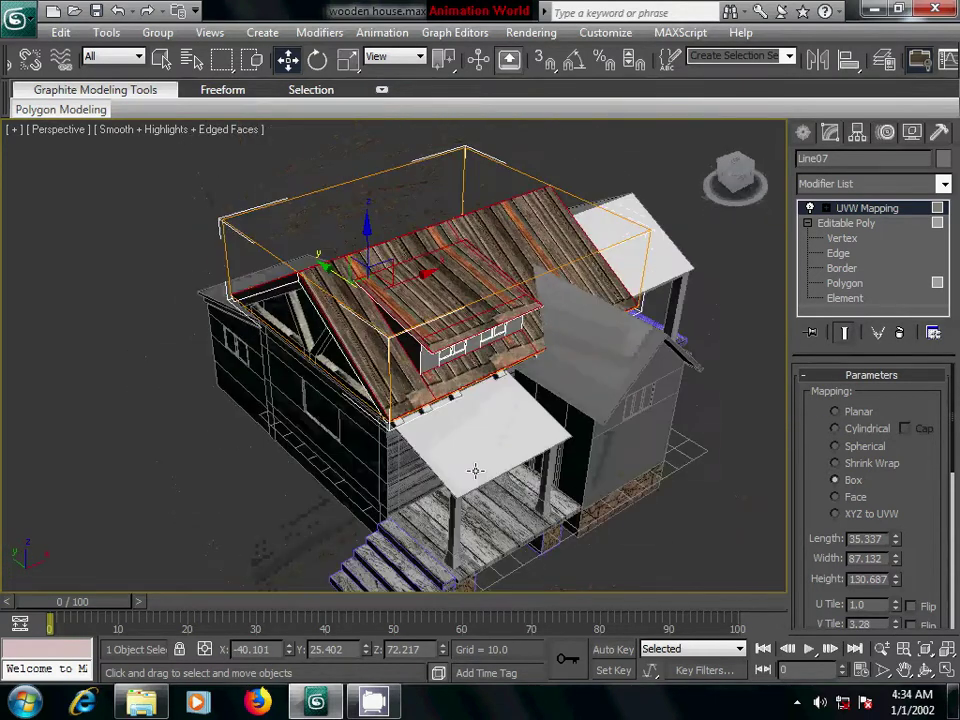
mouse_move(541, 465)
alt+middle_down()
mouse_move(551, 446)
mouse_move(523, 465)
mouse_move(640, 460)
mouse_move(683, 439)
alt+middle_up()
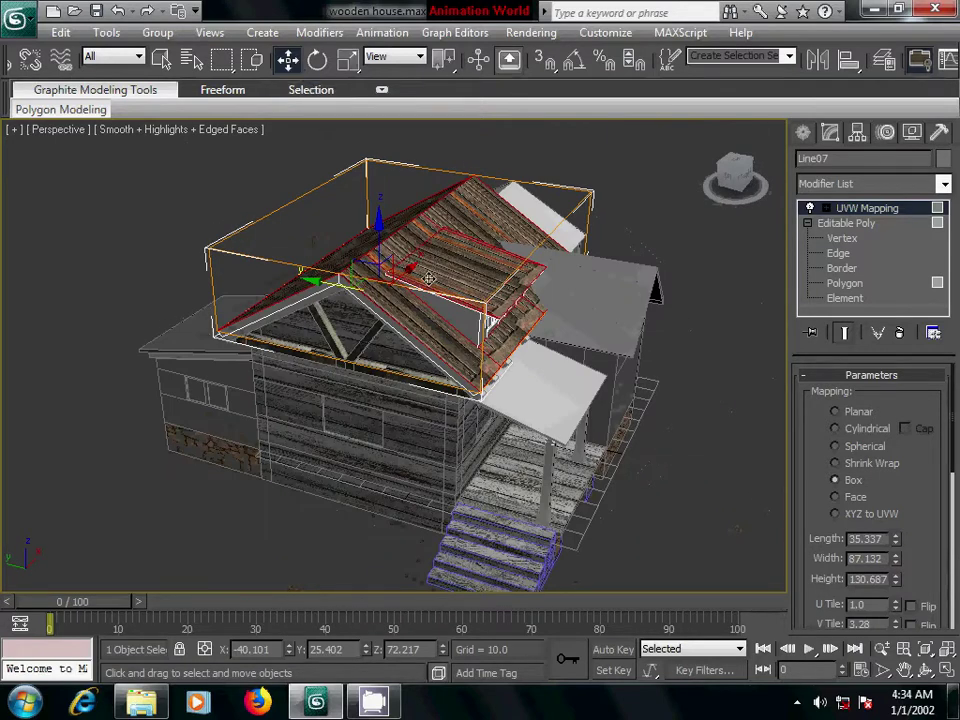
Slide the UVW Mapping gizmo along Y to reposition the planks on the roof
drag(322, 278, 296, 275)
key(ctrl+z)
click(826, 208)
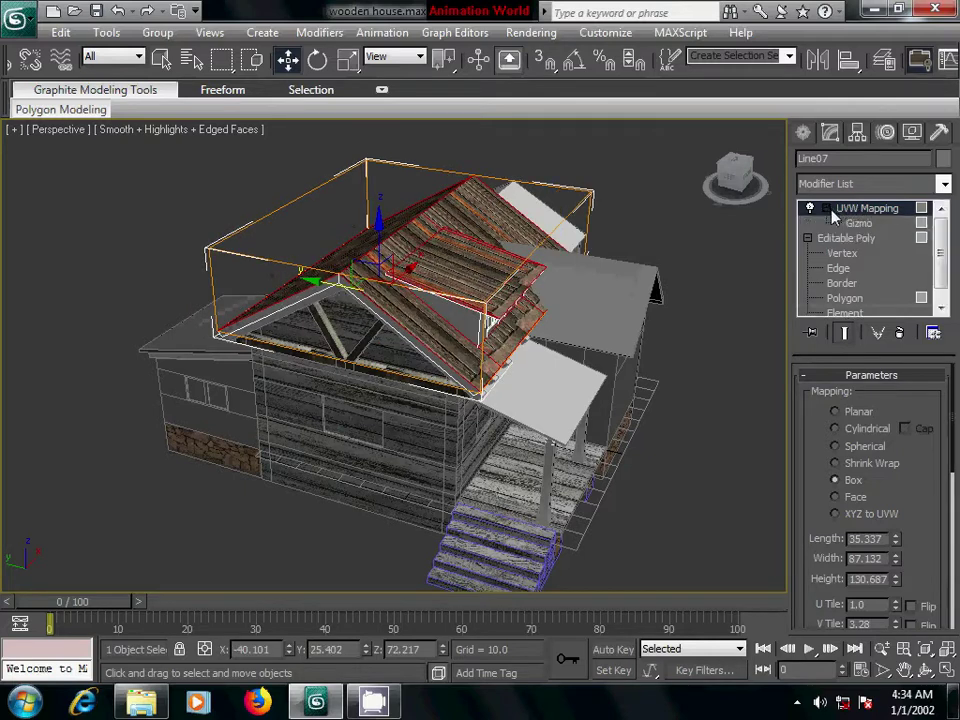
click(858, 223)
mouse_move(351, 245)
mouse_down()
mouse_move(311, 236)
mouse_move(239, 195)
mouse_move(238, 222)
mouse_up()
mouse_move(250, 358)
alt+middle_down()
mouse_move(321, 386)
mouse_move(296, 347)
mouse_move(345, 386)
alt+middle_up()
scroll(296, 356, up, 3)
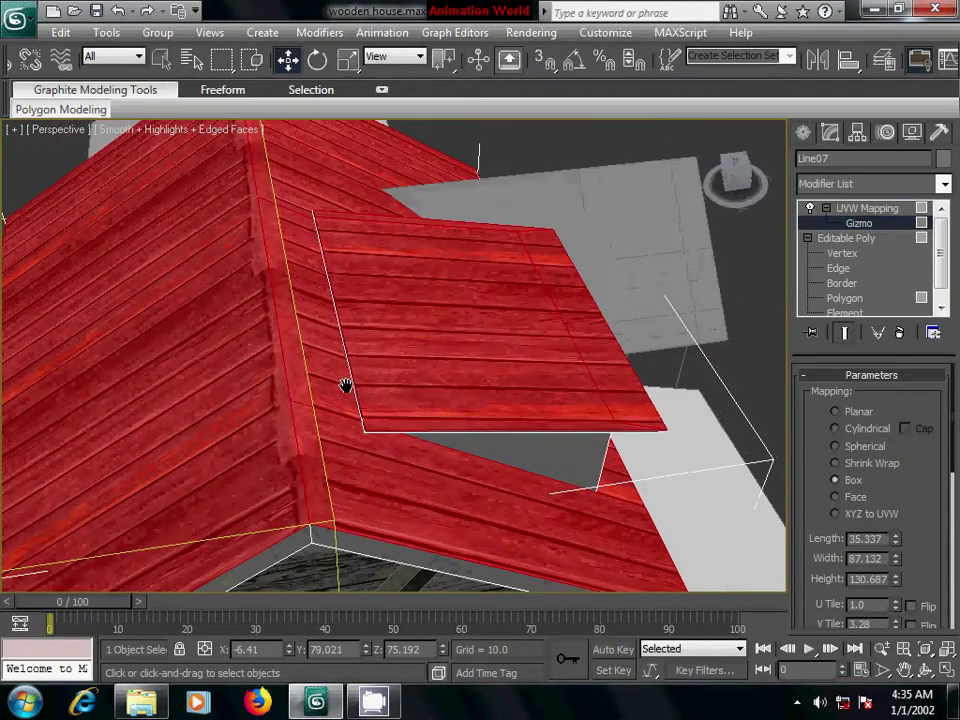
Exit gizmo editing, inspect the roof planks, and deselect everything
click(866, 208)
middle_drag(519, 392, 486, 339)
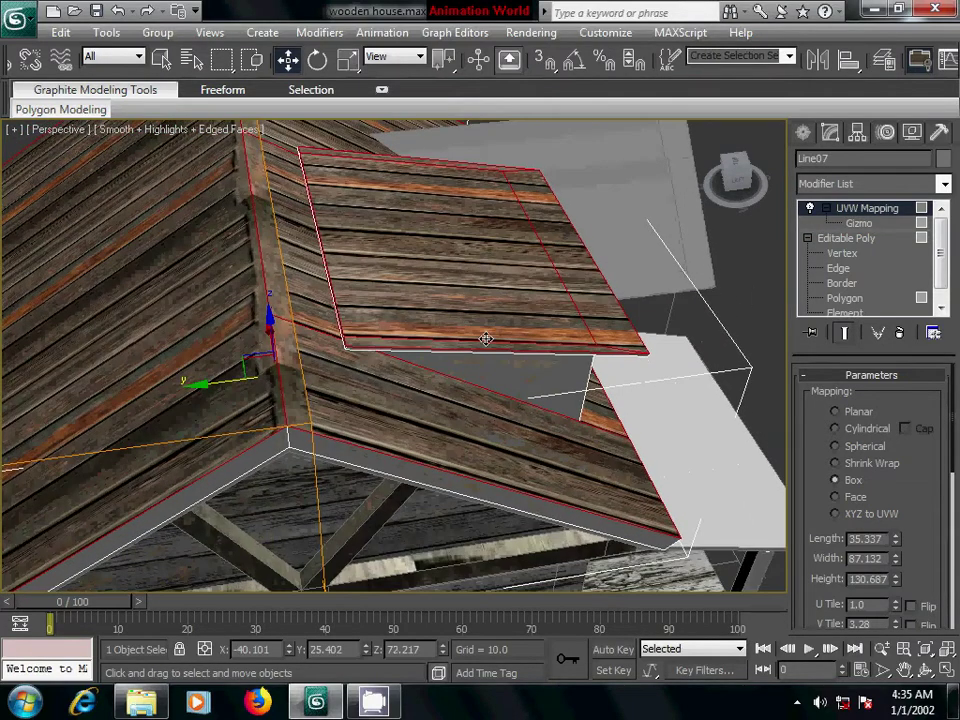
mouse_move(428, 396)
alt+middle_down()
mouse_move(499, 386)
mouse_move(579, 399)
mouse_move(647, 392)
mouse_move(675, 373)
mouse_move(660, 424)
mouse_move(406, 403)
mouse_move(497, 386)
mouse_move(701, 272)
mouse_move(414, 403)
mouse_move(319, 468)
mouse_move(439, 446)
mouse_move(300, 455)
mouse_move(396, 450)
alt+middle_up()
click(701, 272)
scroll(414, 403, down, 5)
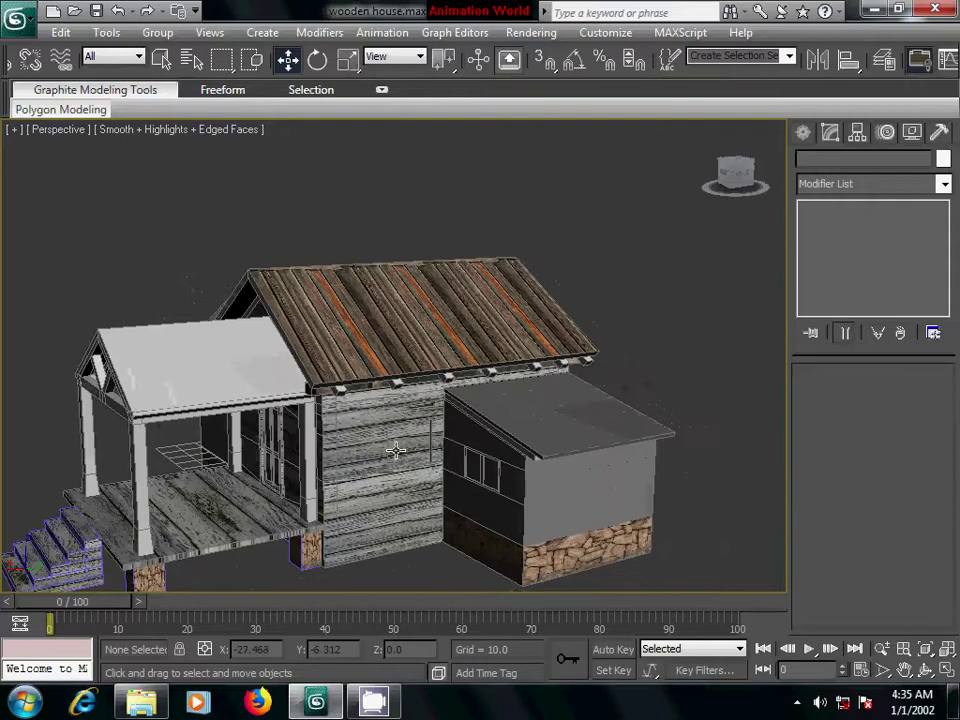
Select both faces of the front gable roof and apply the wood plank material
click(222, 368)
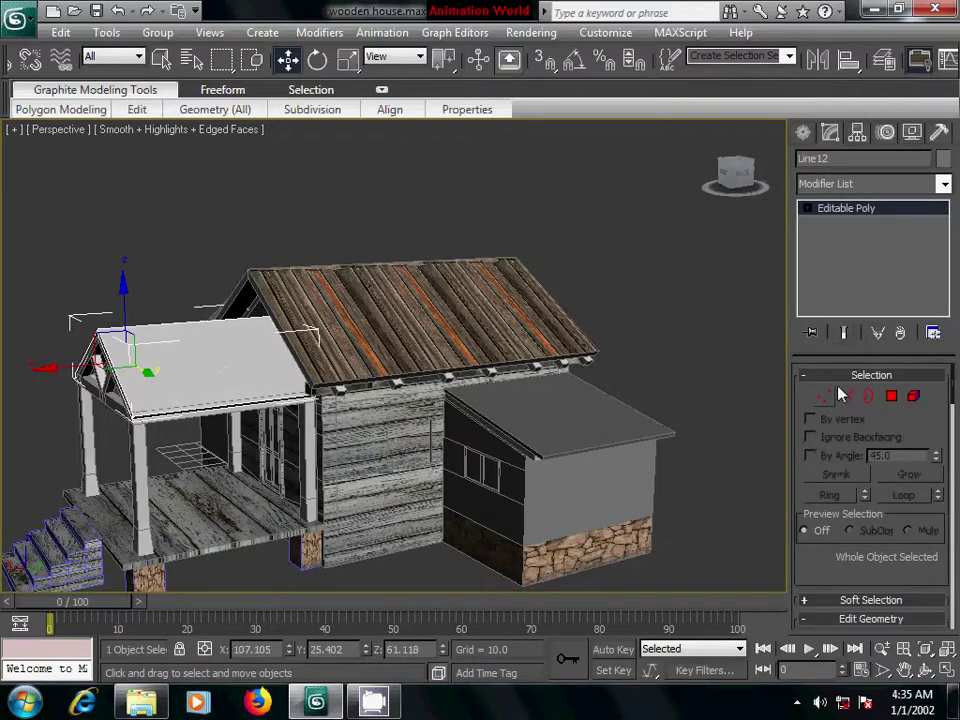
click(891, 396)
click(180, 388)
mouse_move(221, 446)
alt+middle_down()
mouse_move(367, 473)
mouse_move(445, 437)
alt+middle_up()
ctrl+click(442, 436)
alt+middle_drag(548, 447, 544, 437)
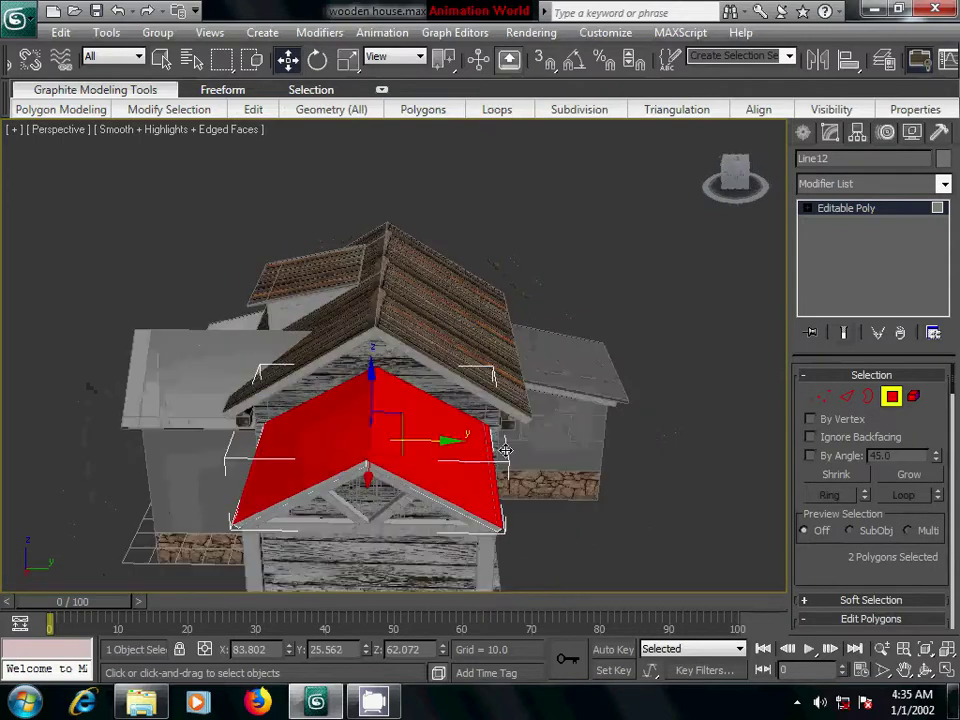
key(m)
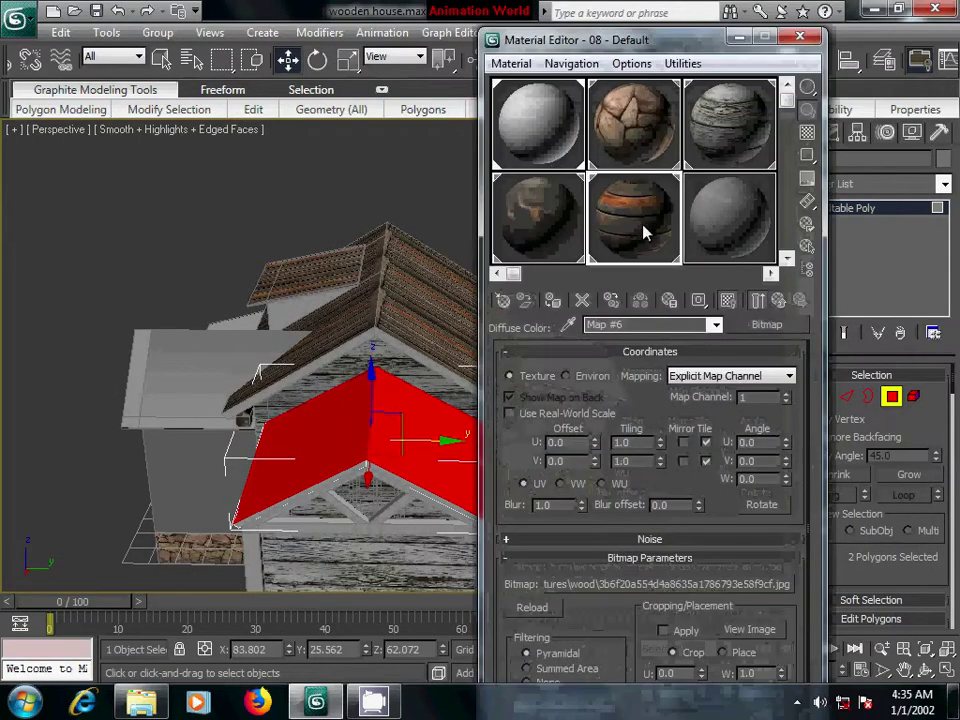
click(553, 303)
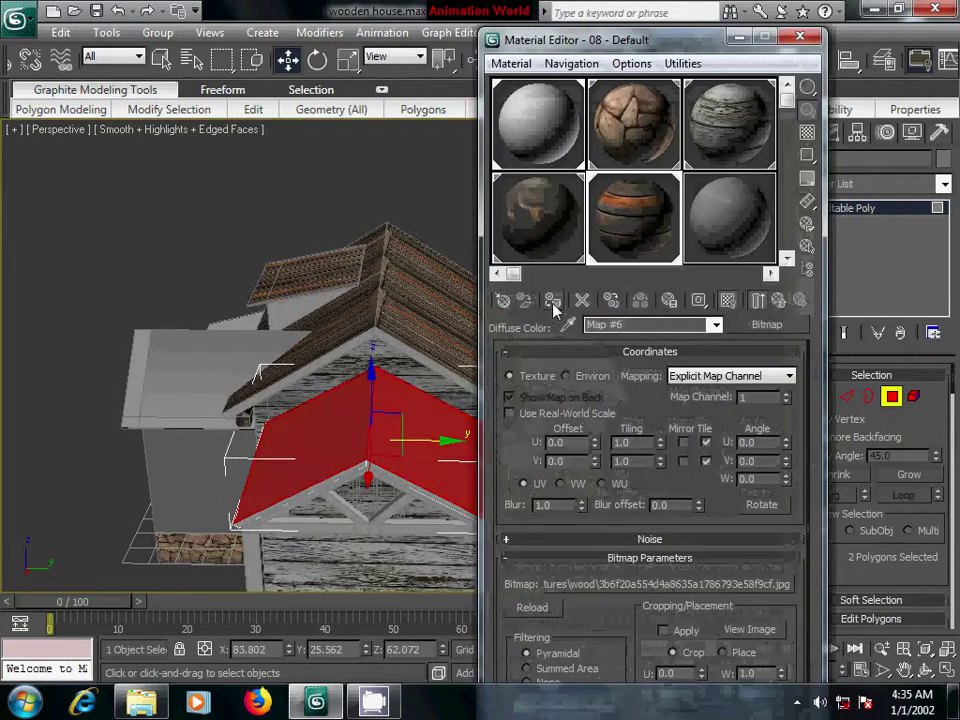
click(800, 37)
Add box UVW mapping to the gable roof and tile its planks more densely vertically
click(840, 185)
scroll(898, 454, down, 10)
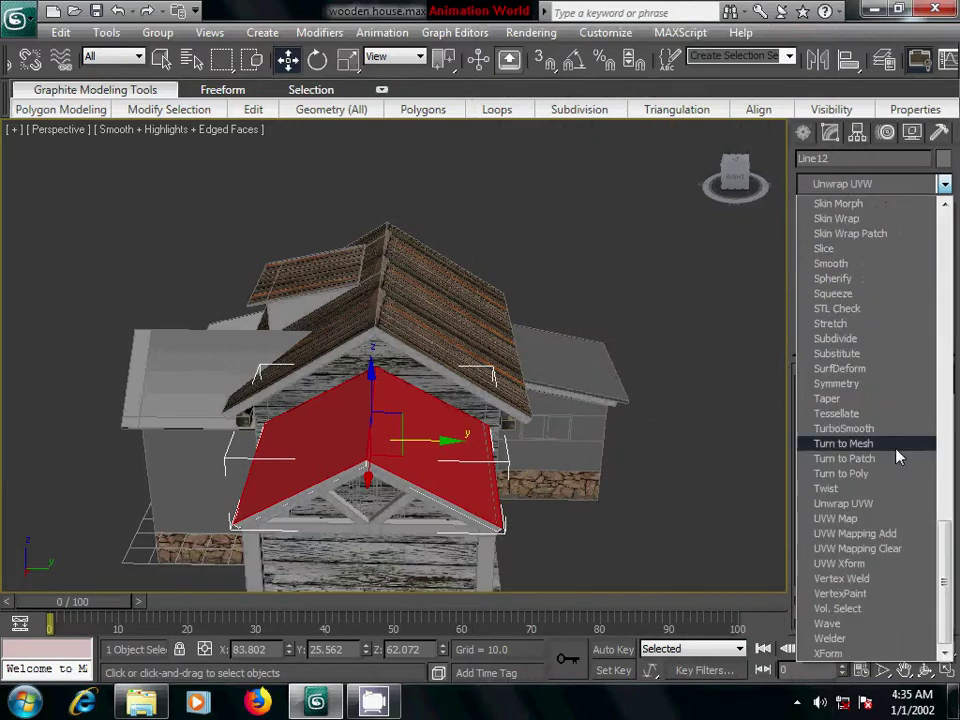
click(881, 516)
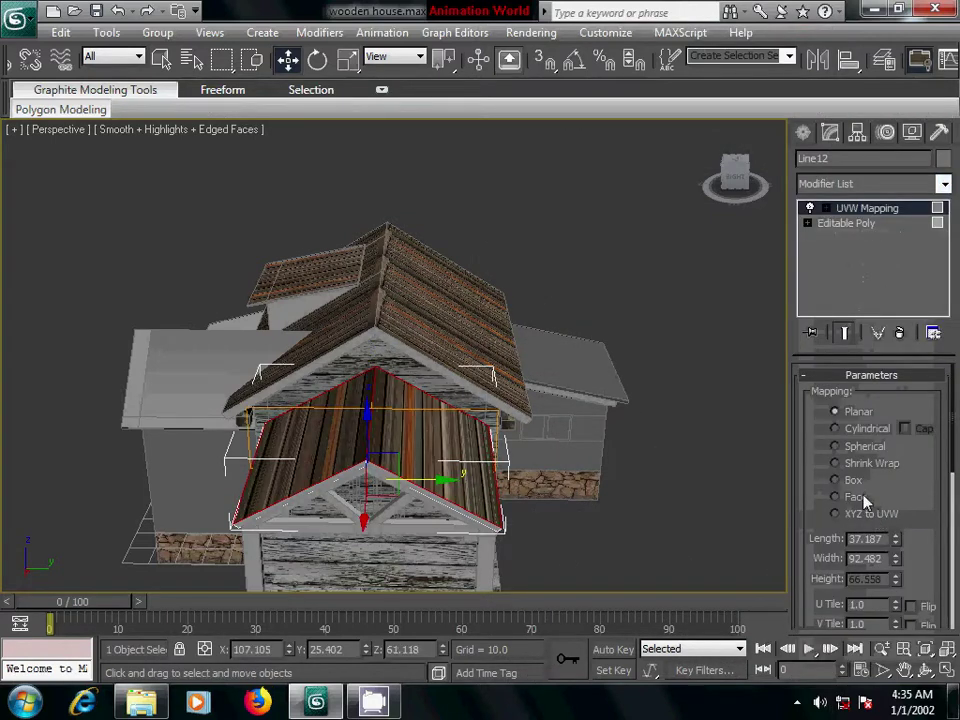
click(838, 481)
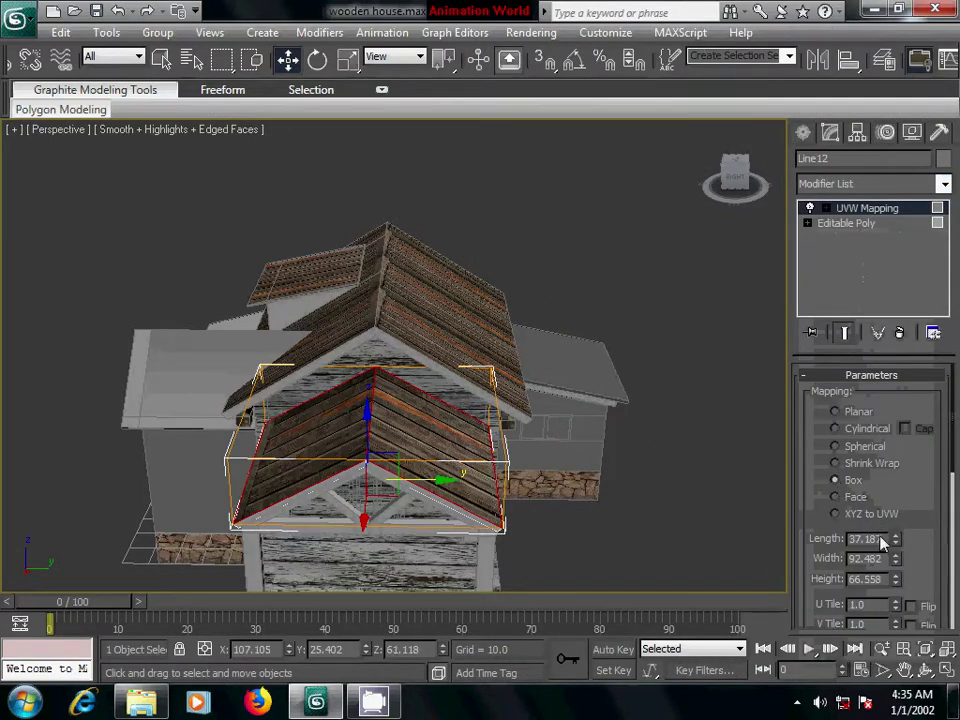
drag(896, 624, 896, 565)
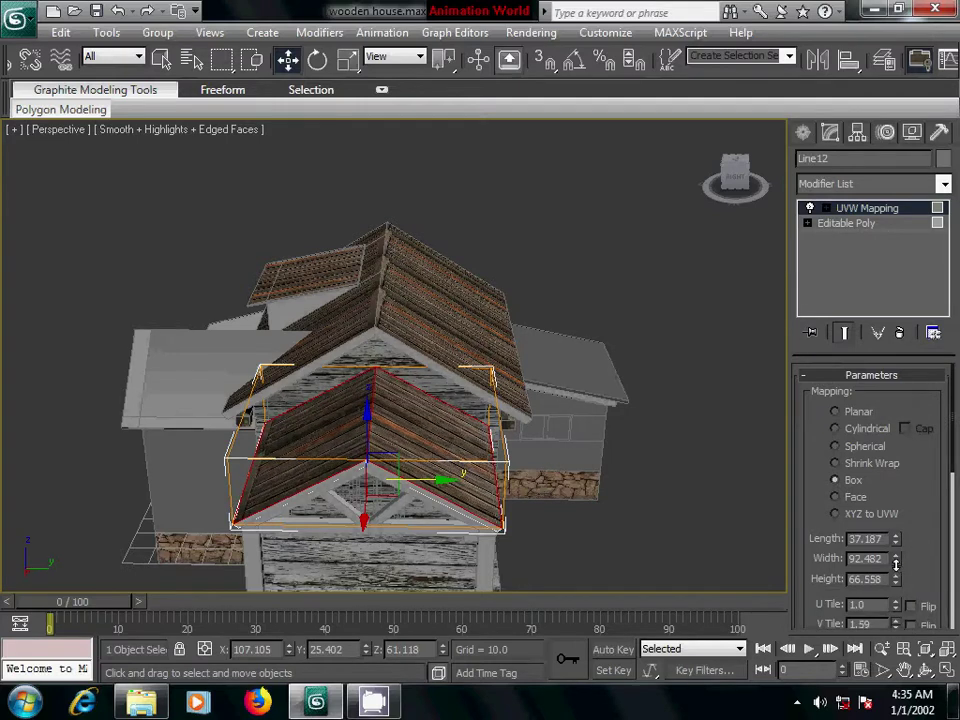
mouse_move(664, 476)
alt+middle_down()
mouse_move(503, 475)
mouse_move(454, 460)
mouse_move(477, 471)
alt+middle_up()
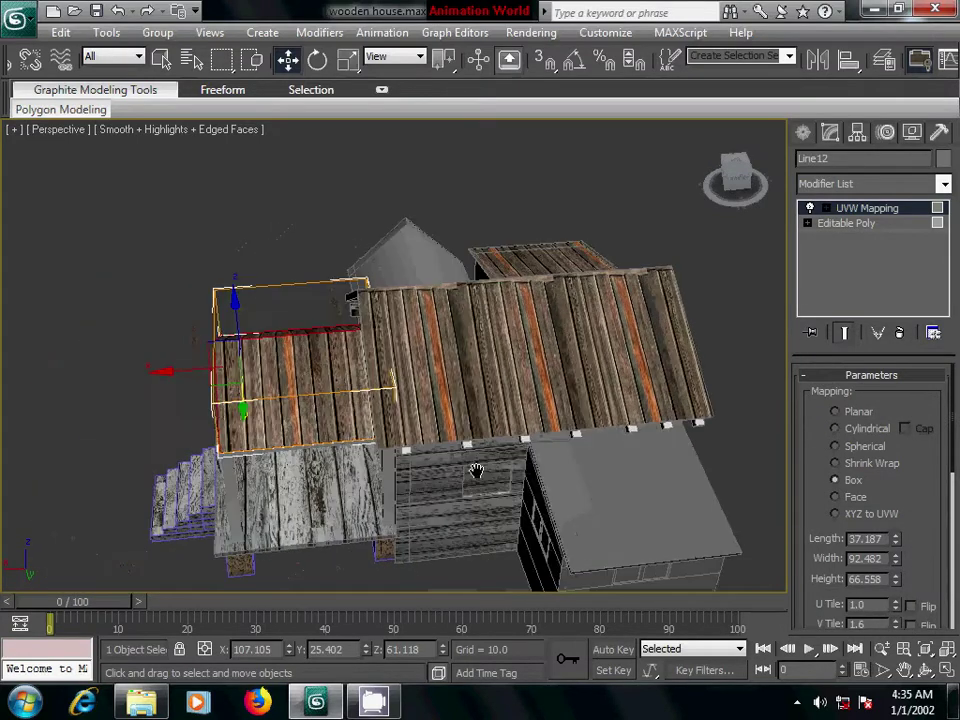
scroll(477, 471, up, 2)
Collapse the UVW Mapping into the mesh and bring the grey slab into view
right_click(882, 218)
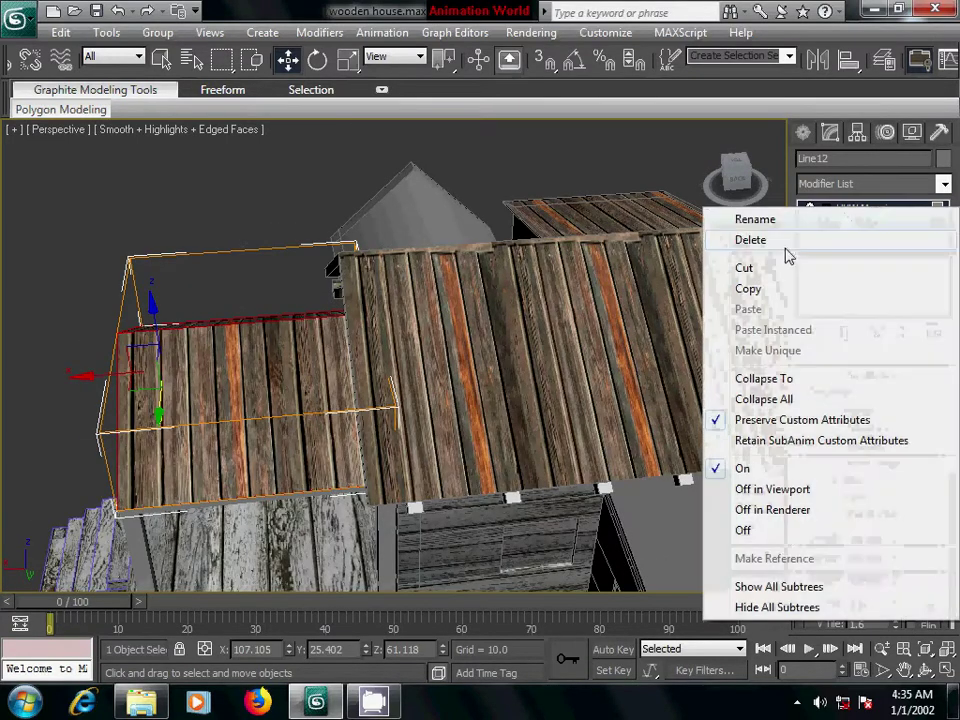
click(789, 379)
click(566, 427)
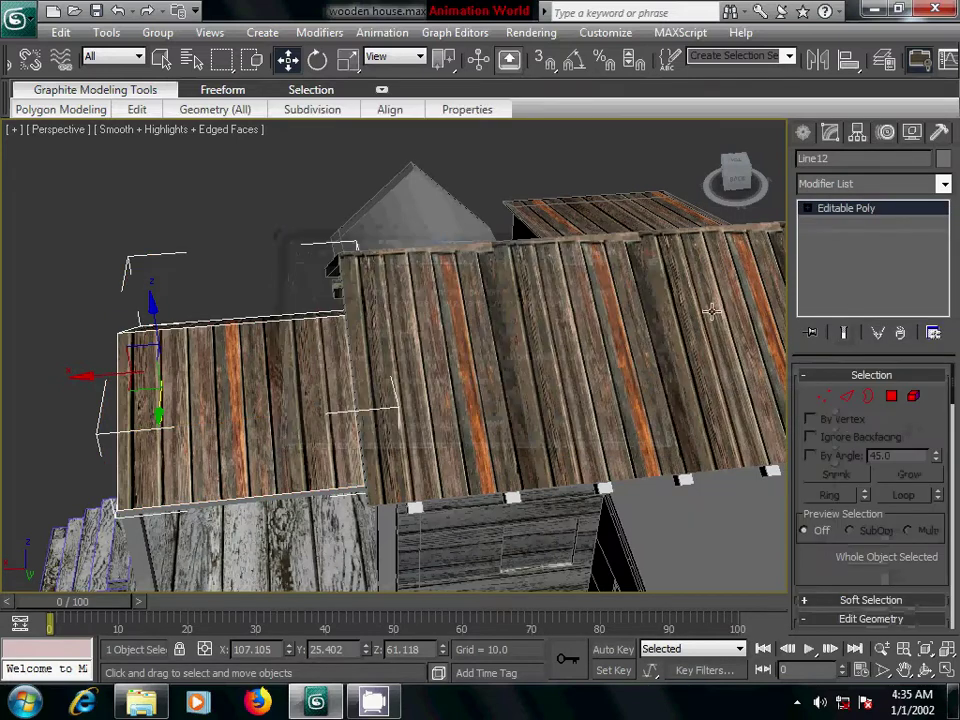
middle_drag(721, 363, 336, 323)
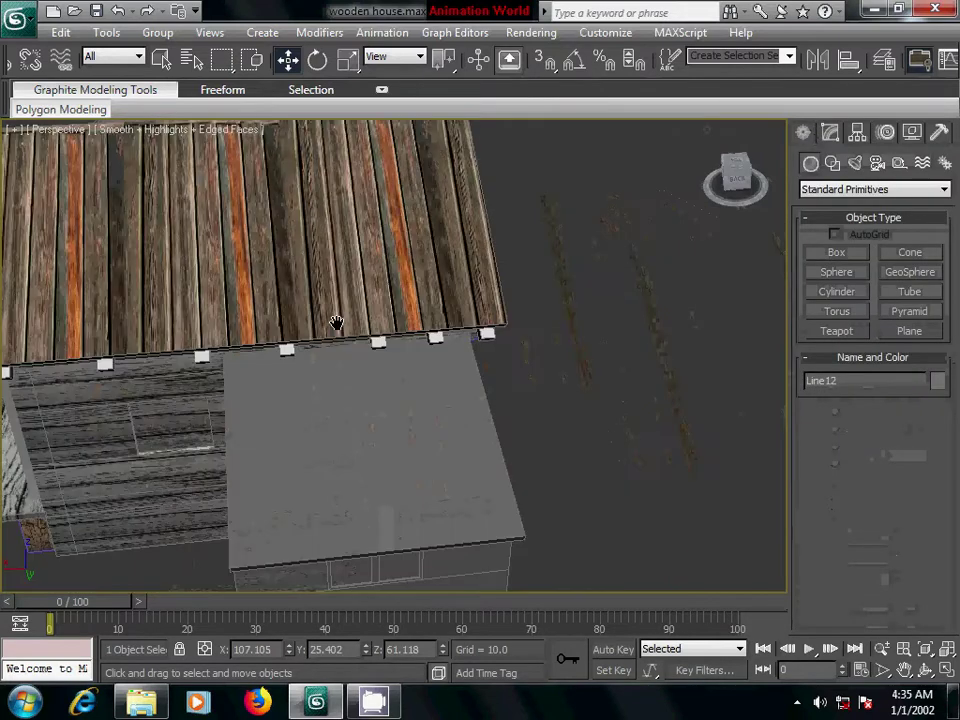
Select the grey slab's top polygon and apply the wood plank material to it
click(349, 411)
click(830, 134)
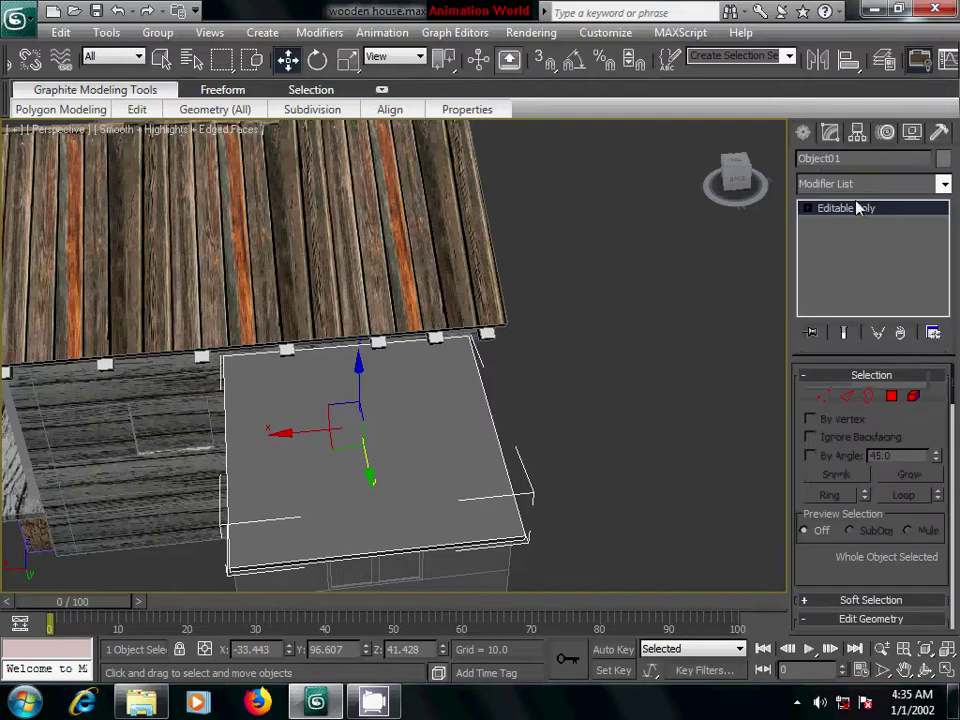
click(891, 396)
click(398, 437)
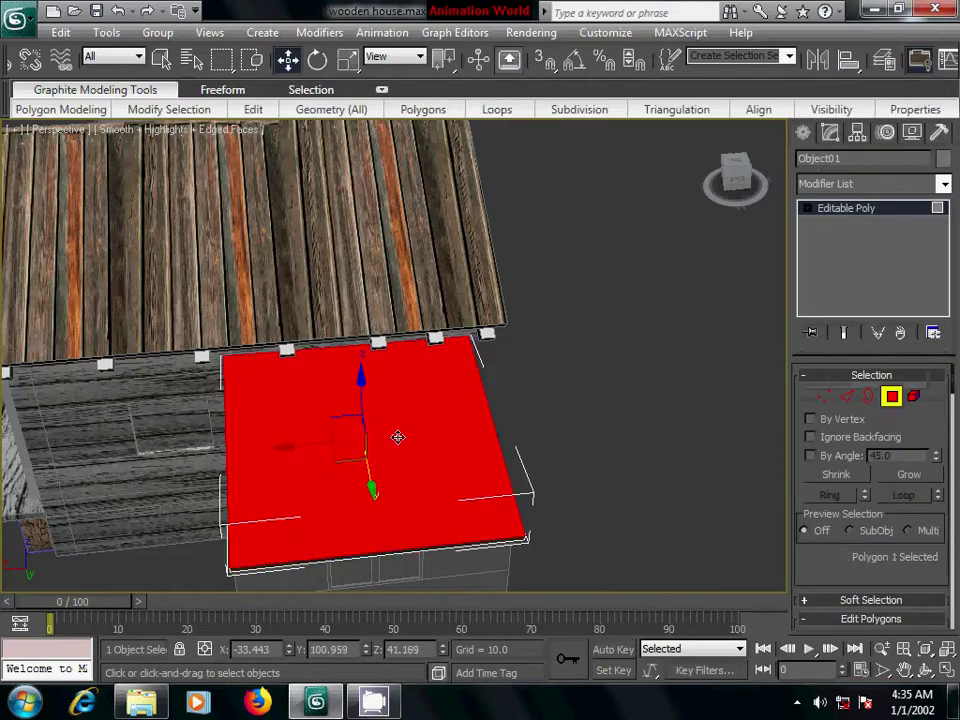
click(847, 186)
key(u)
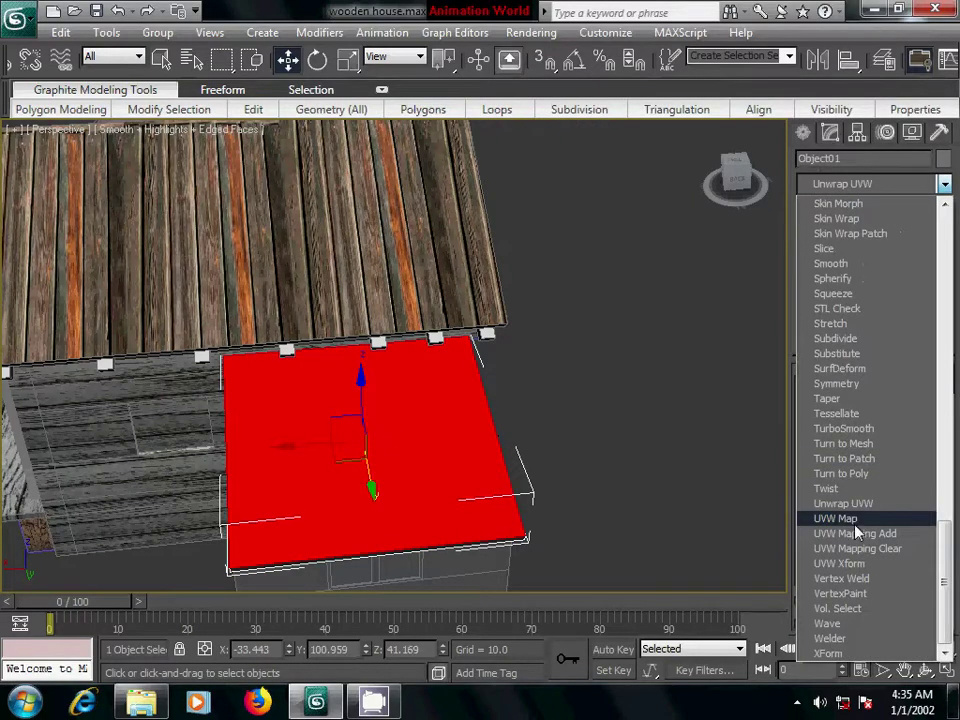
click(618, 405)
key(m)
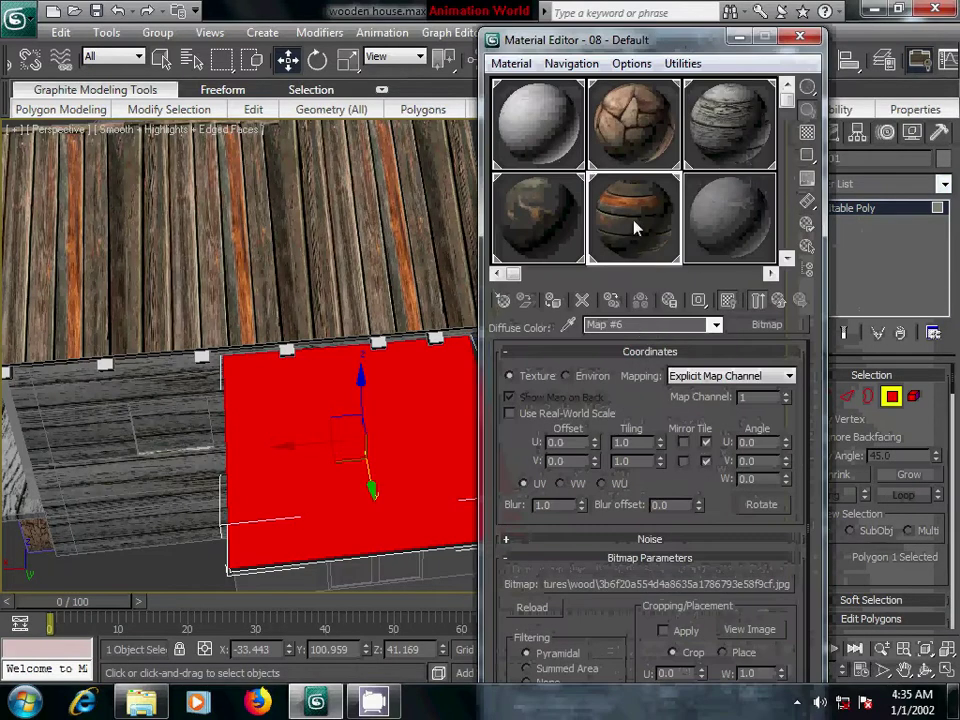
click(554, 302)
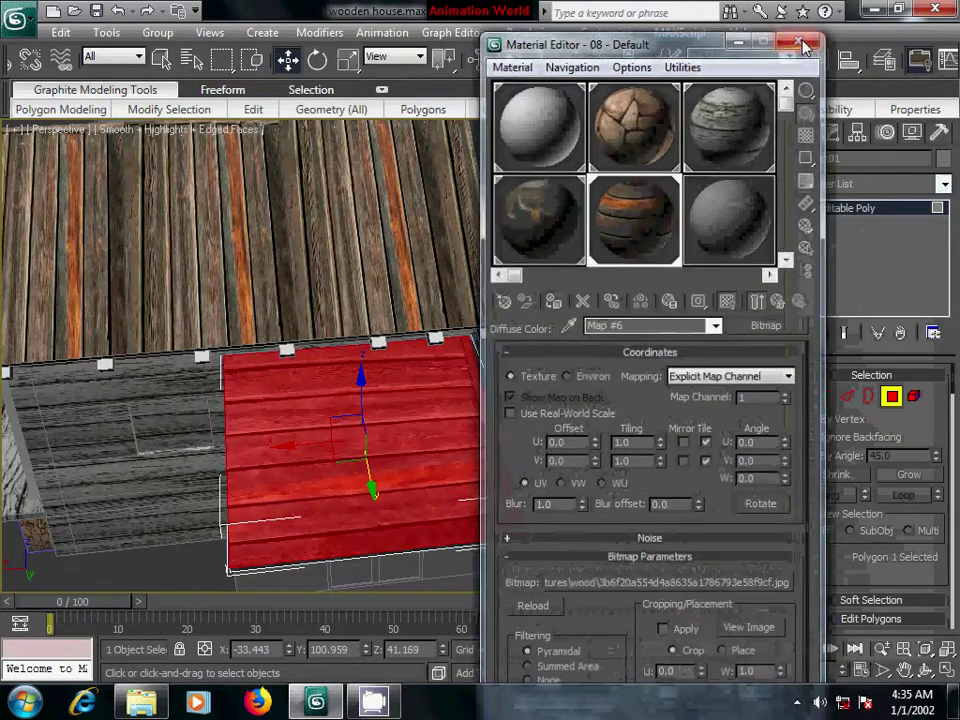
click(800, 36)
Add a UVW Map modifier to the slab with Box projection
middle_drag(460, 491, 482, 465)
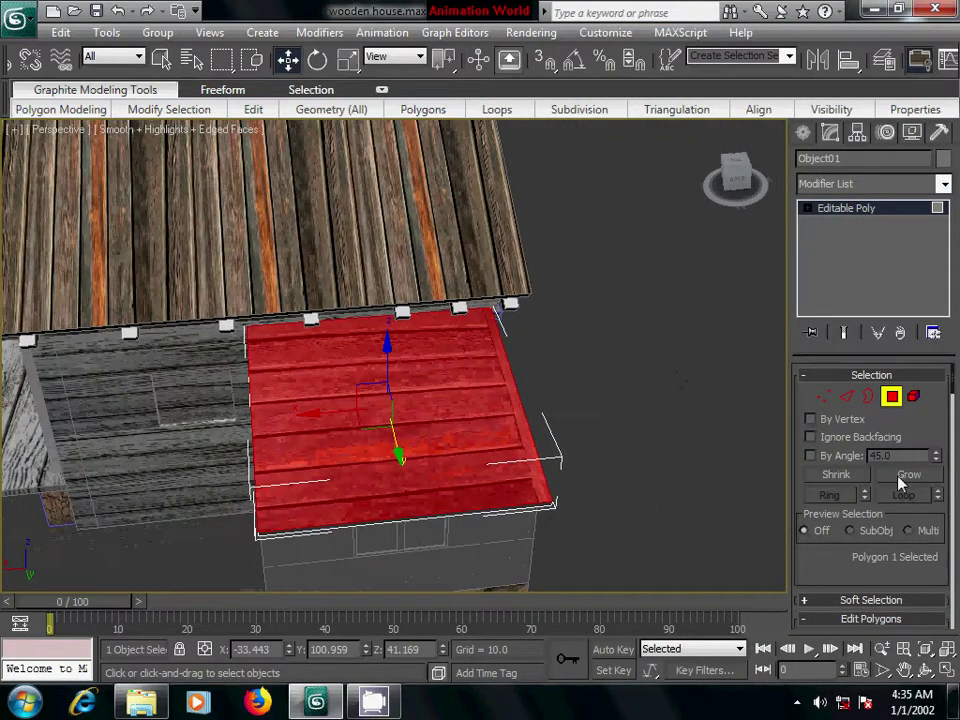
click(850, 186)
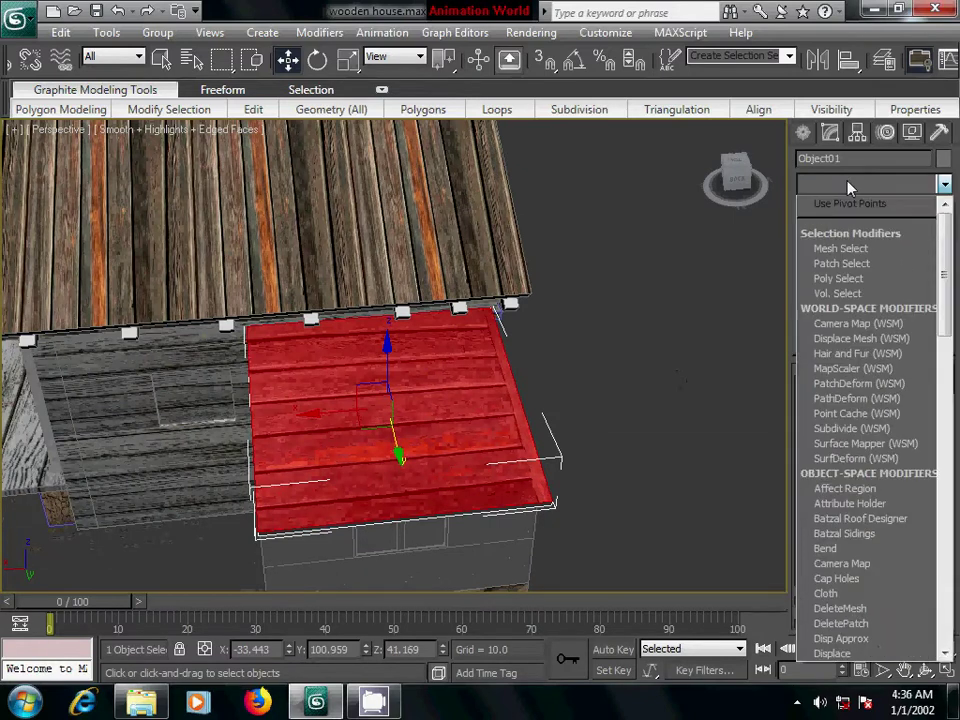
key(u)
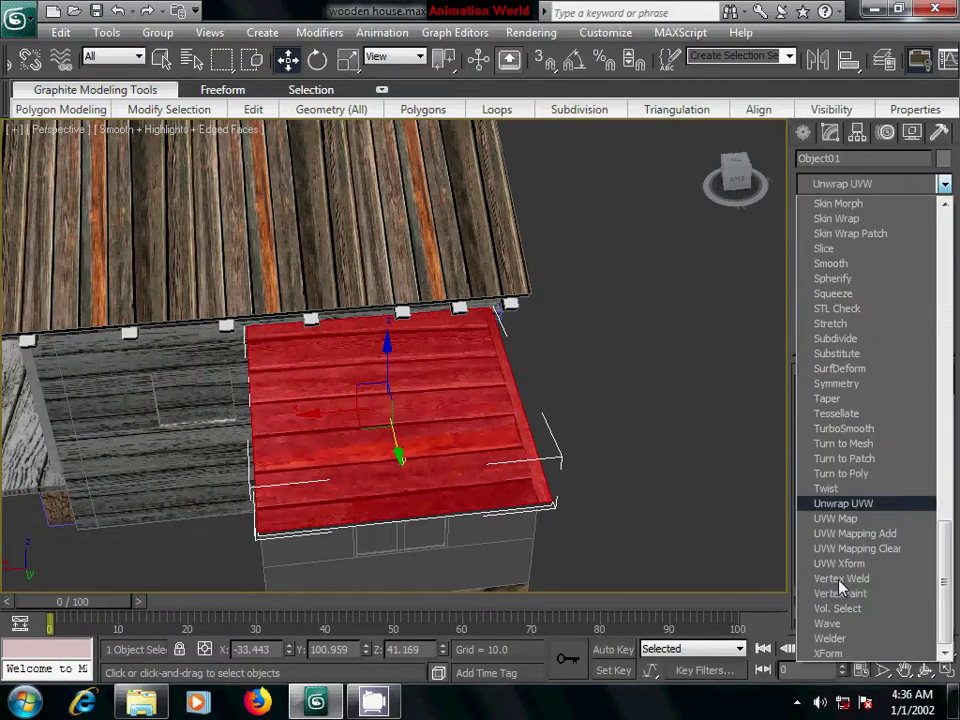
click(835, 518)
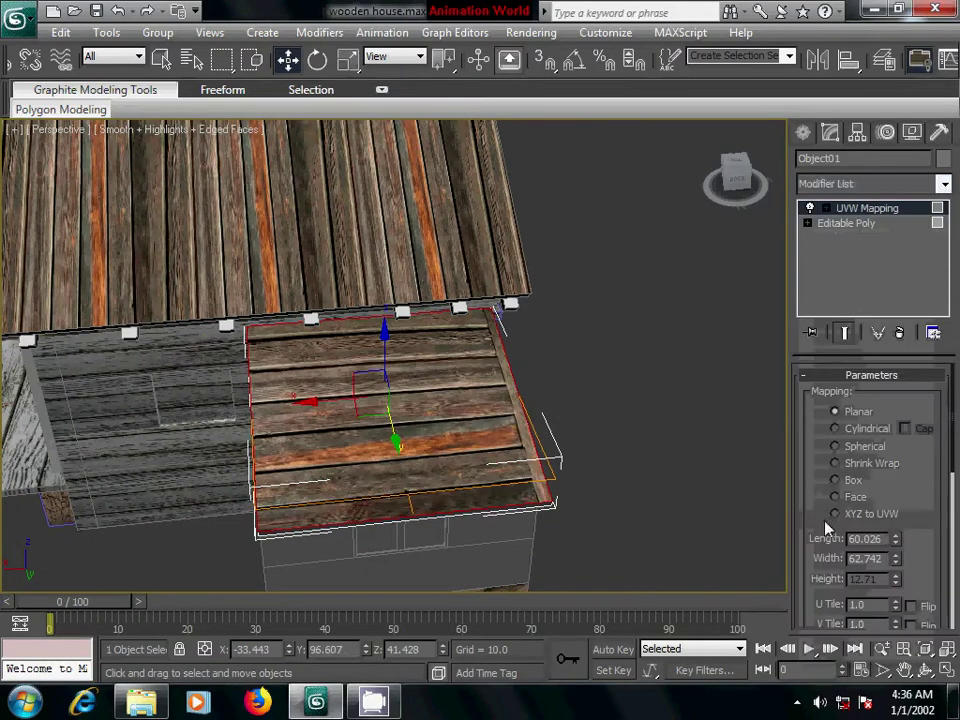
click(836, 481)
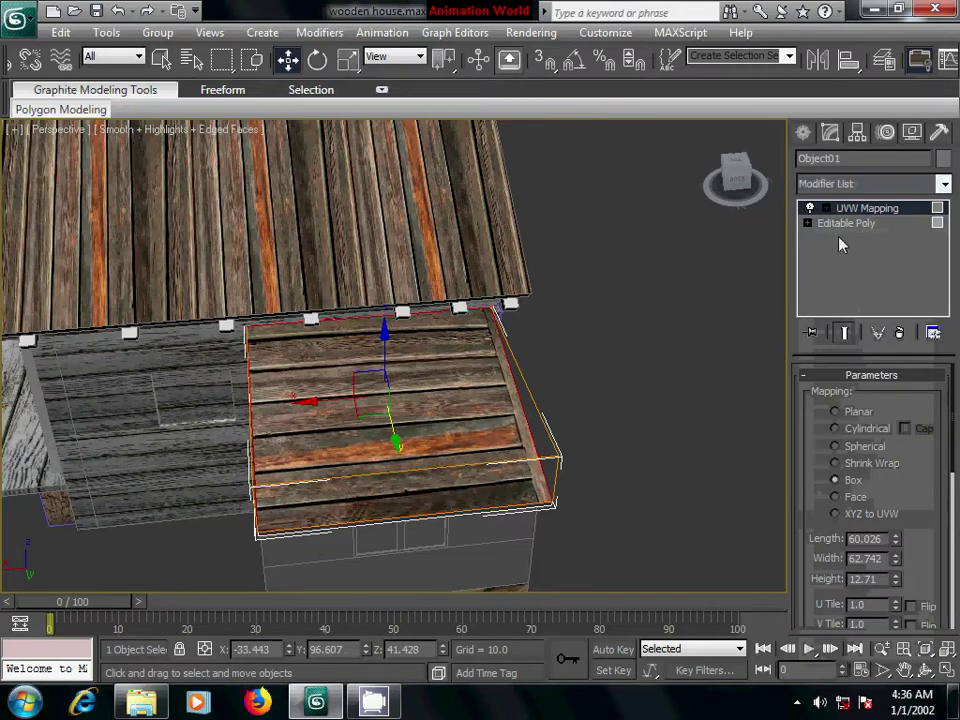
Rotate the mapping gizmo so the planks run diagonally down the slab
click(826, 208)
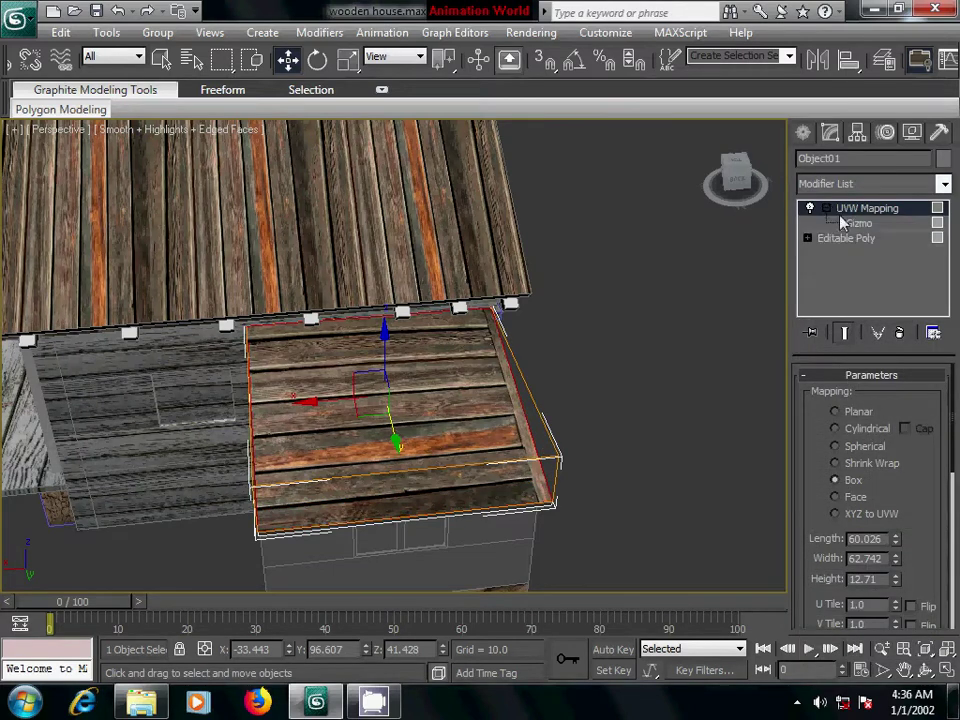
click(857, 224)
click(317, 61)
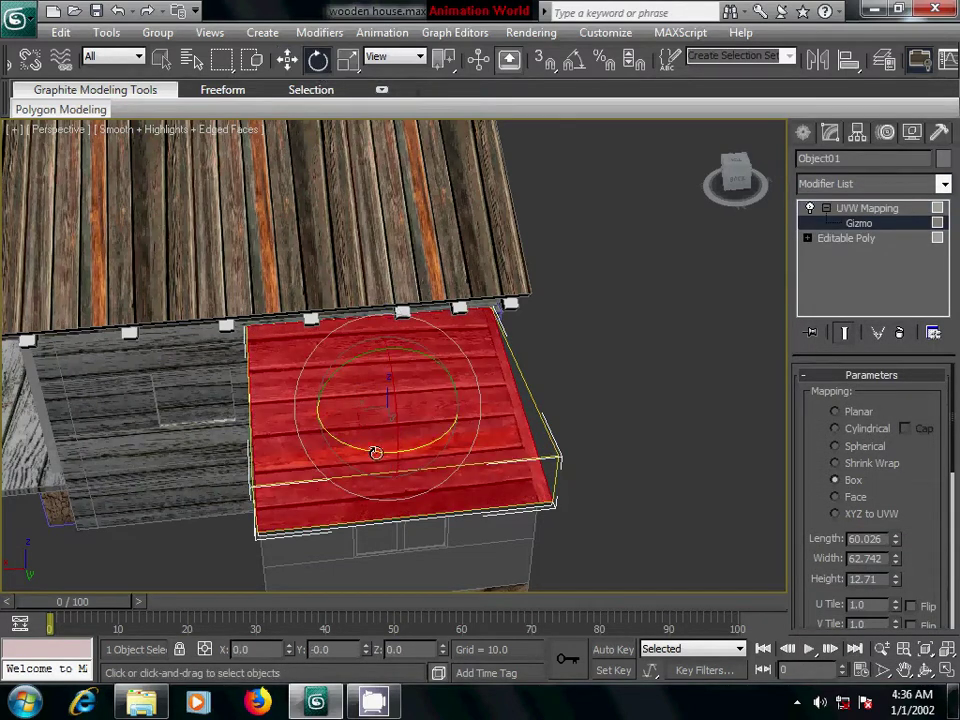
mouse_move(375, 450)
mouse_down()
mouse_move(512, 432)
mouse_move(562, 353)
mouse_up()
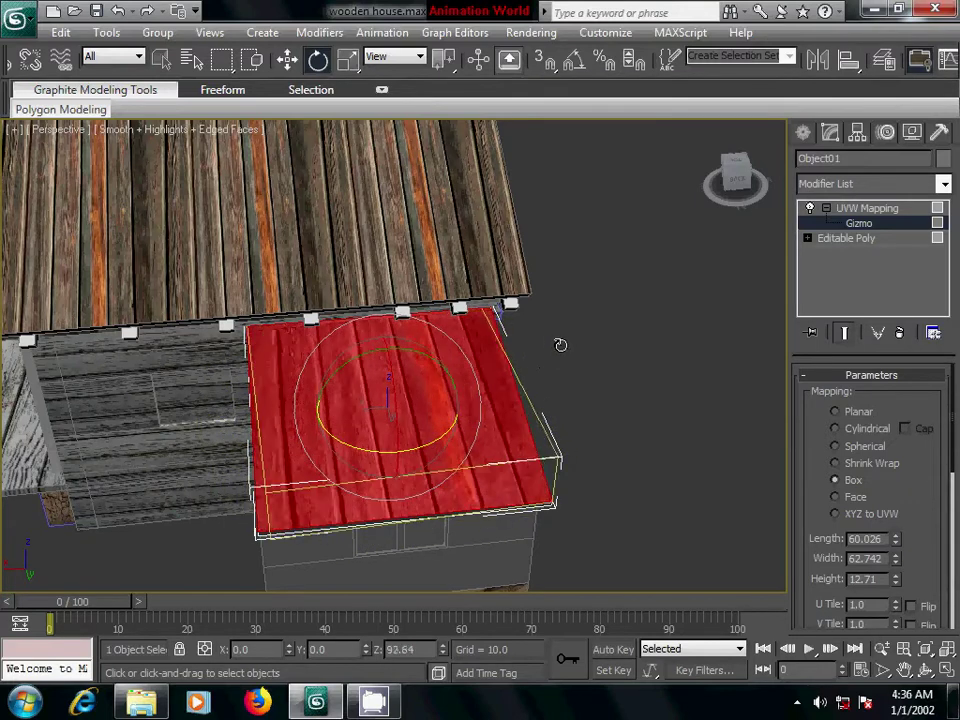
drag(573, 346, 551, 355)
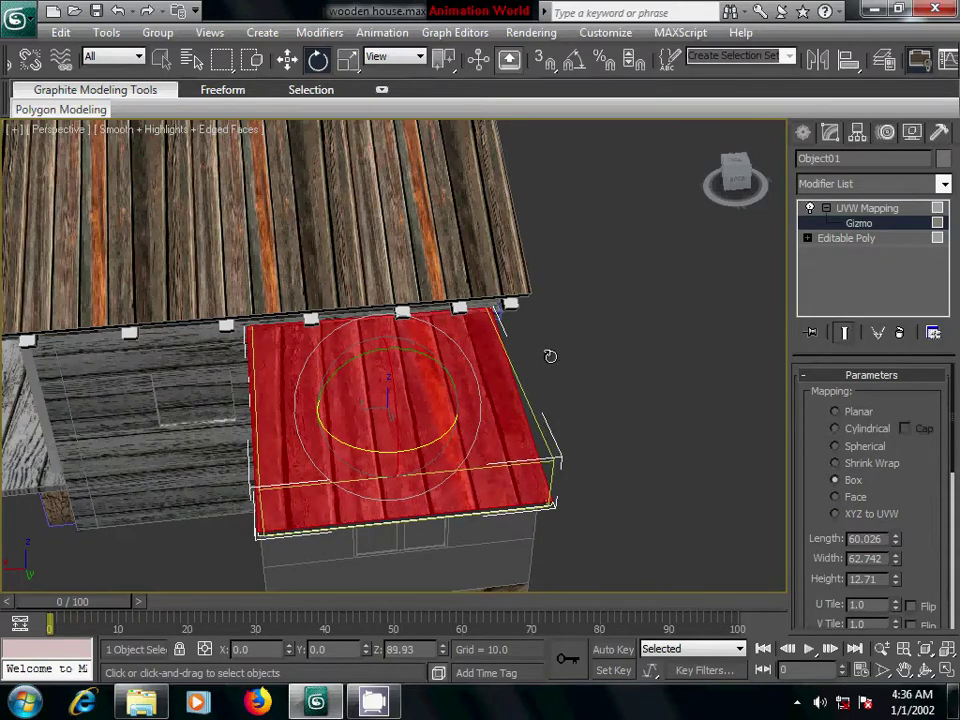
drag(550, 356, 551, 356)
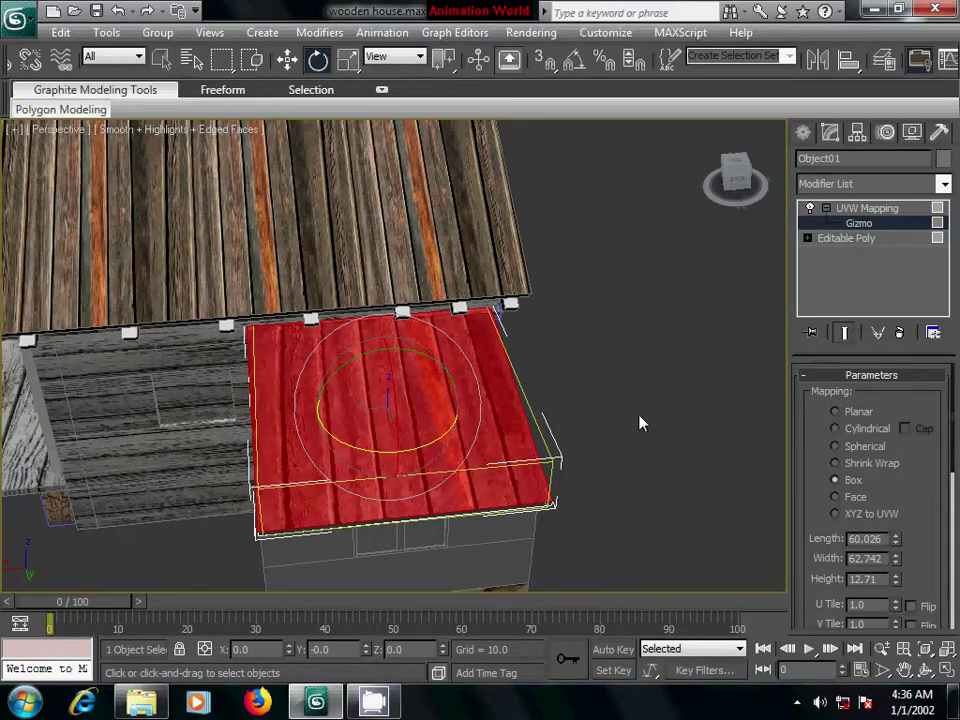
Fine-tune the gizmo's position and rotation and set V Tile to 1.13
key(w)
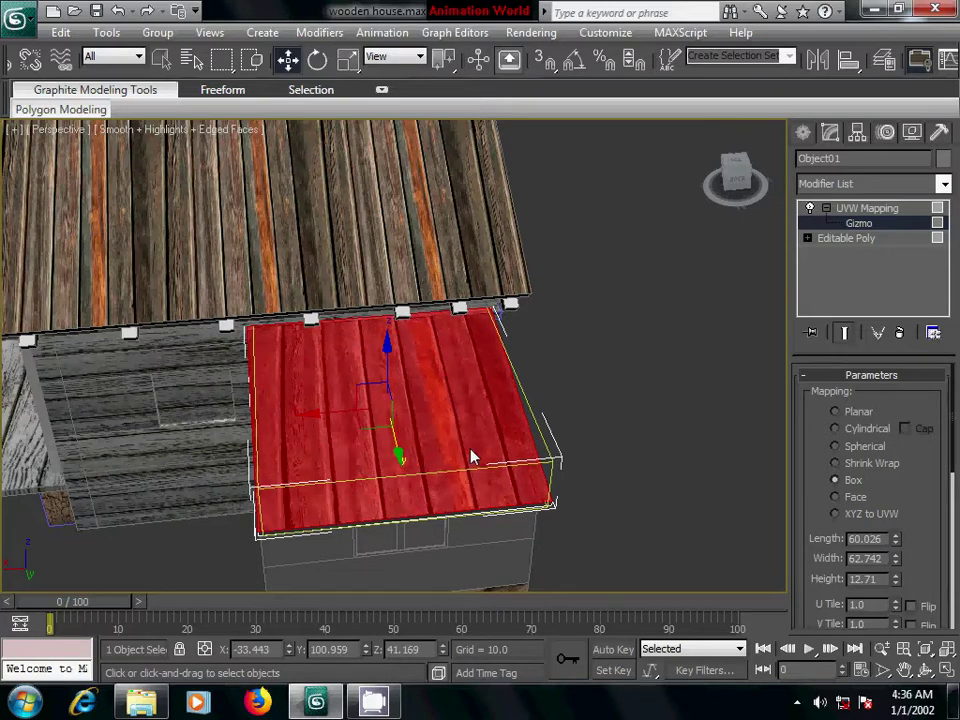
drag(321, 414, 296, 415)
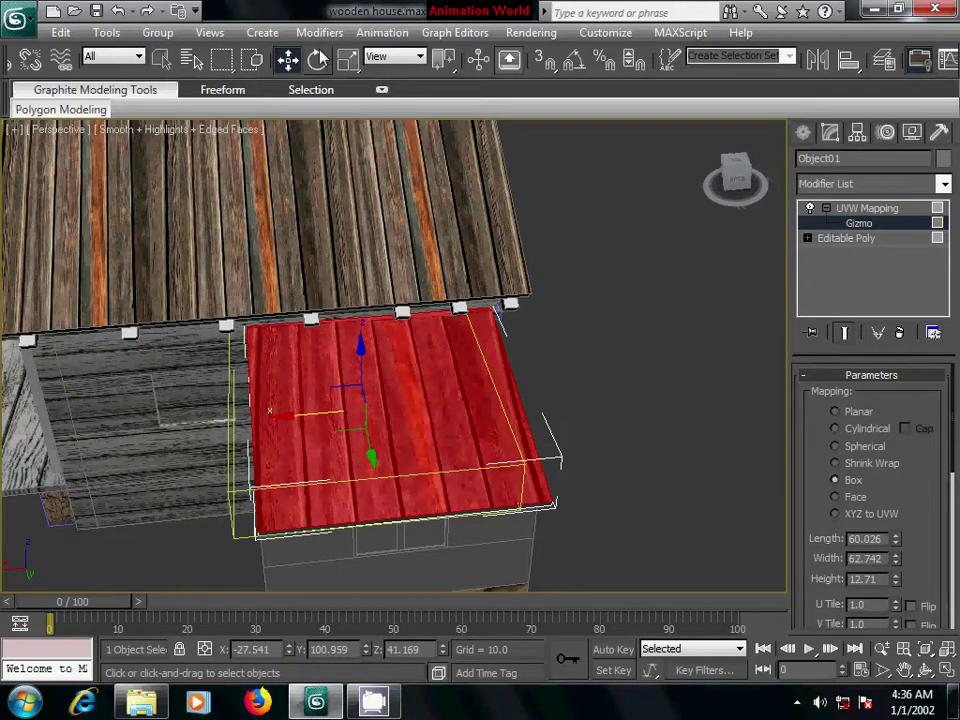
key(e)
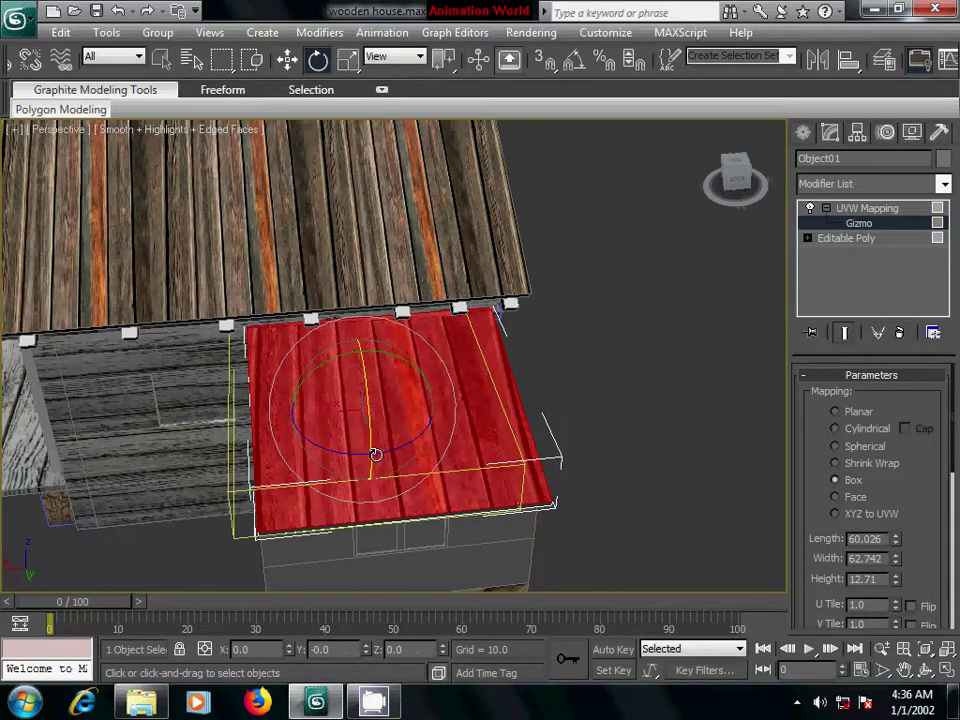
drag(359, 455, 351, 455)
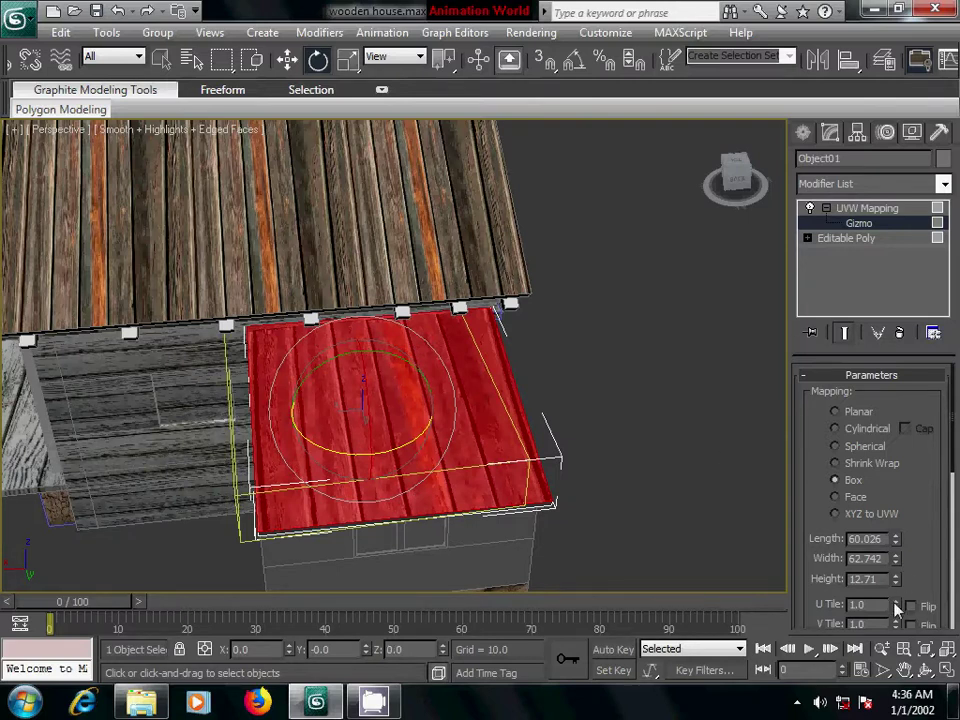
mouse_move(915, 589)
mouse_down()
mouse_move(919, 559)
mouse_move(897, 595)
mouse_up()
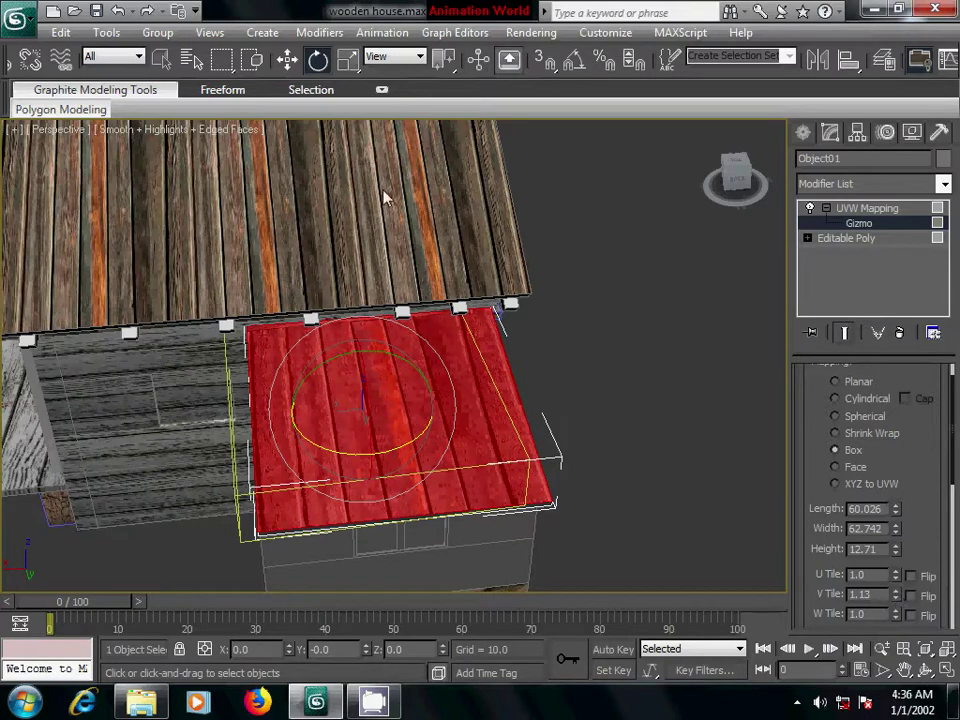
click(287, 60)
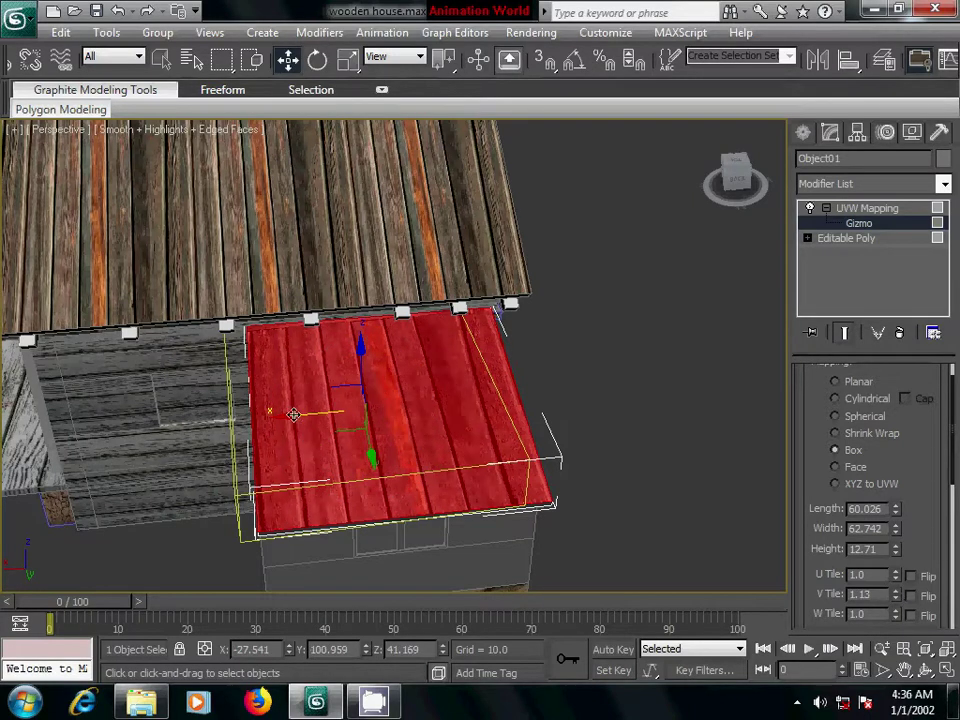
drag(296, 411, 291, 416)
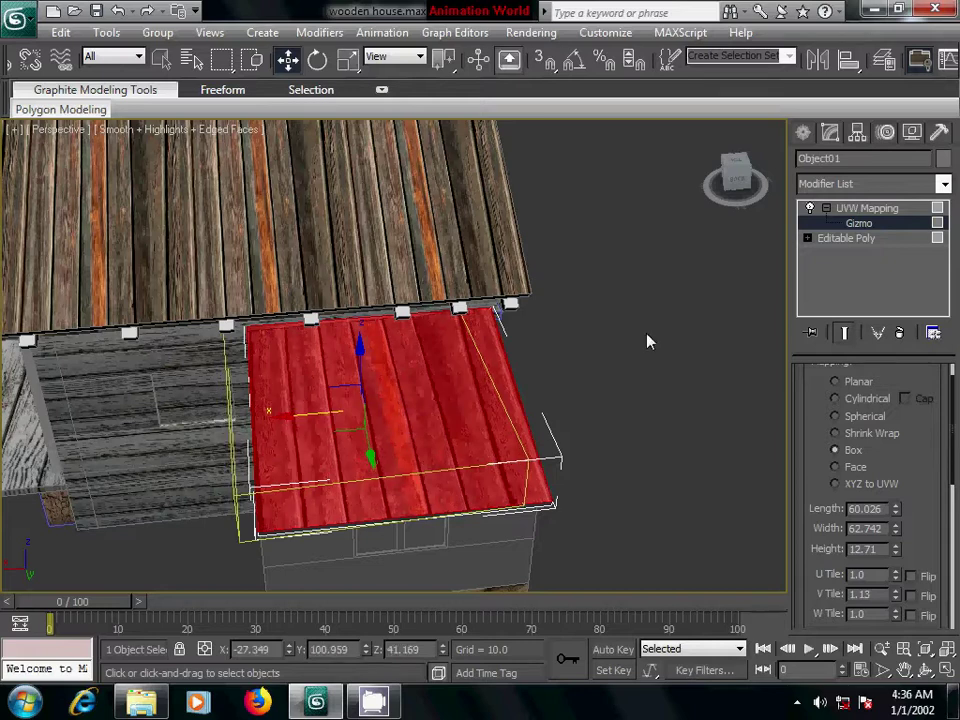
Collapse the mapping into the slab's mesh, deselect, and view the whole house
right_click(872, 209)
click(792, 373)
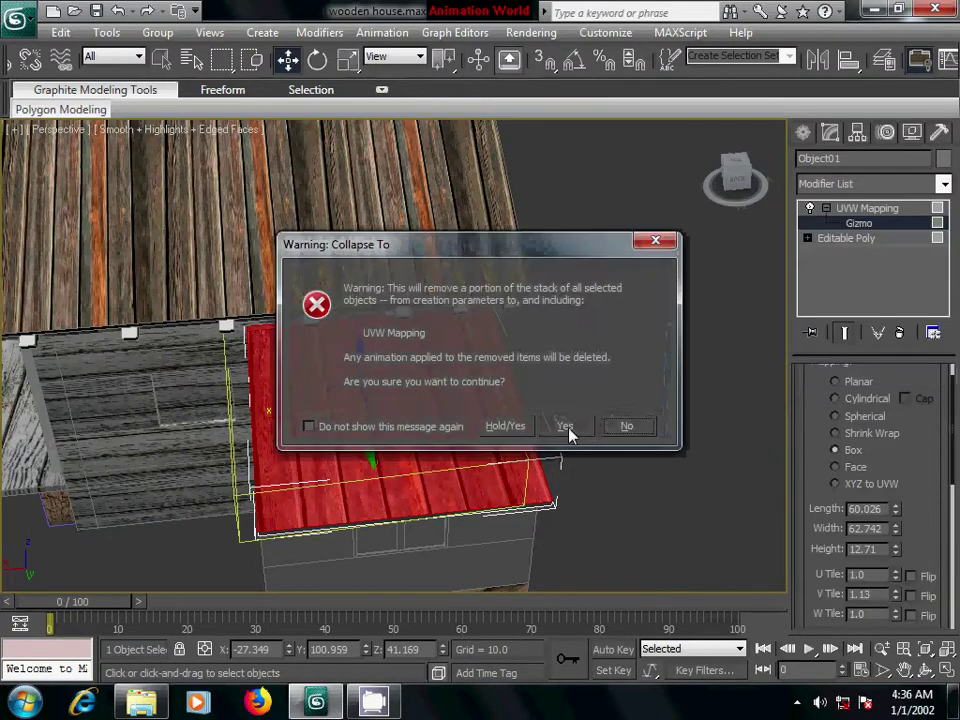
click(565, 426)
click(671, 420)
mouse_move(506, 435)
alt+middle_down()
mouse_move(508, 398)
mouse_move(476, 409)
mouse_move(609, 444)
mouse_move(292, 355)
mouse_move(507, 461)
alt+middle_up()
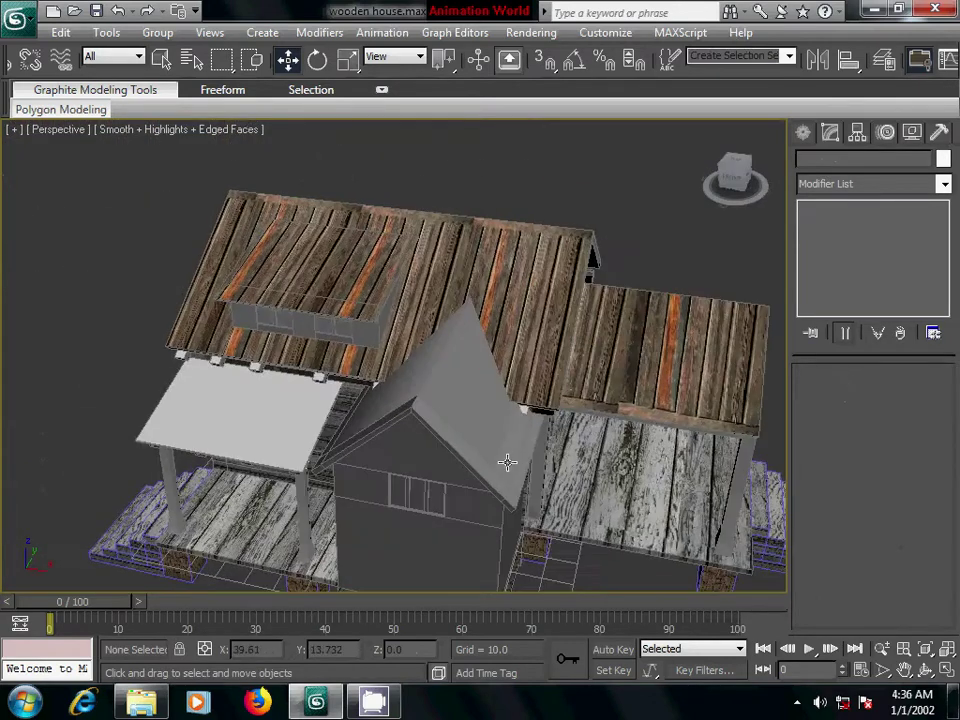
Select all the gable roof polygons of Box09 on both sides
click(507, 461)
click(891, 396)
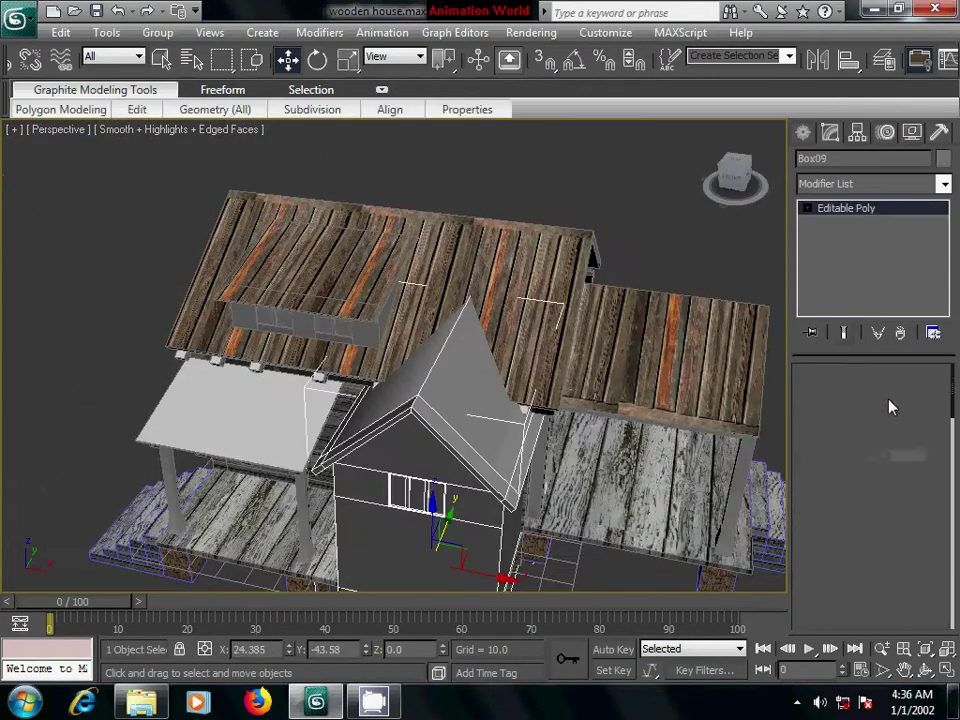
click(467, 404)
ctrl+click(401, 384)
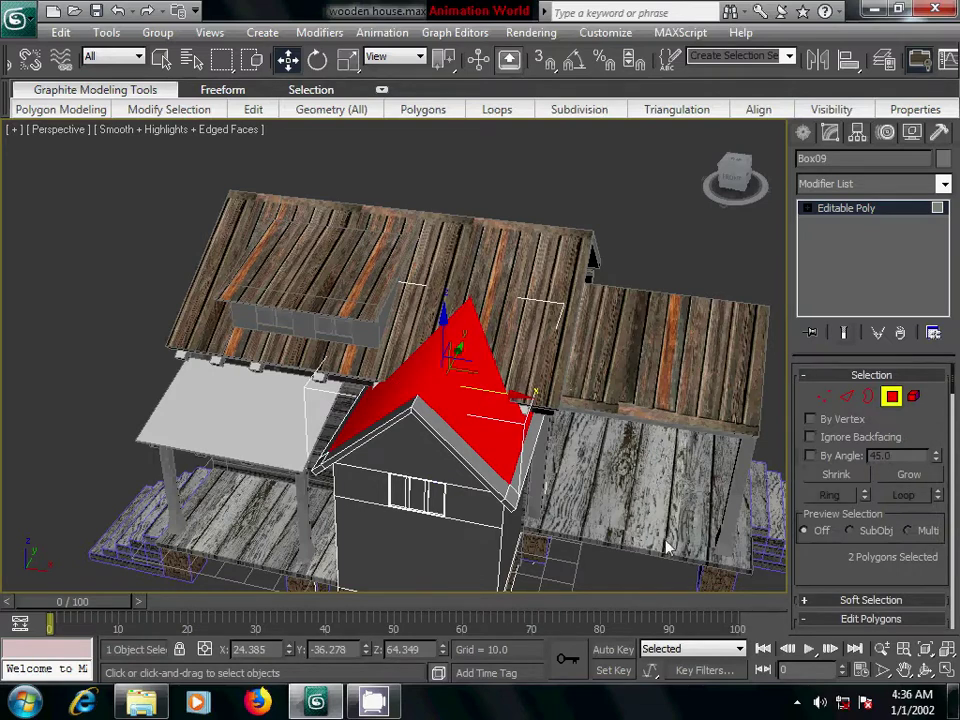
mouse_move(688, 556)
alt+middle_down()
mouse_move(529, 510)
mouse_move(302, 482)
alt+middle_up()
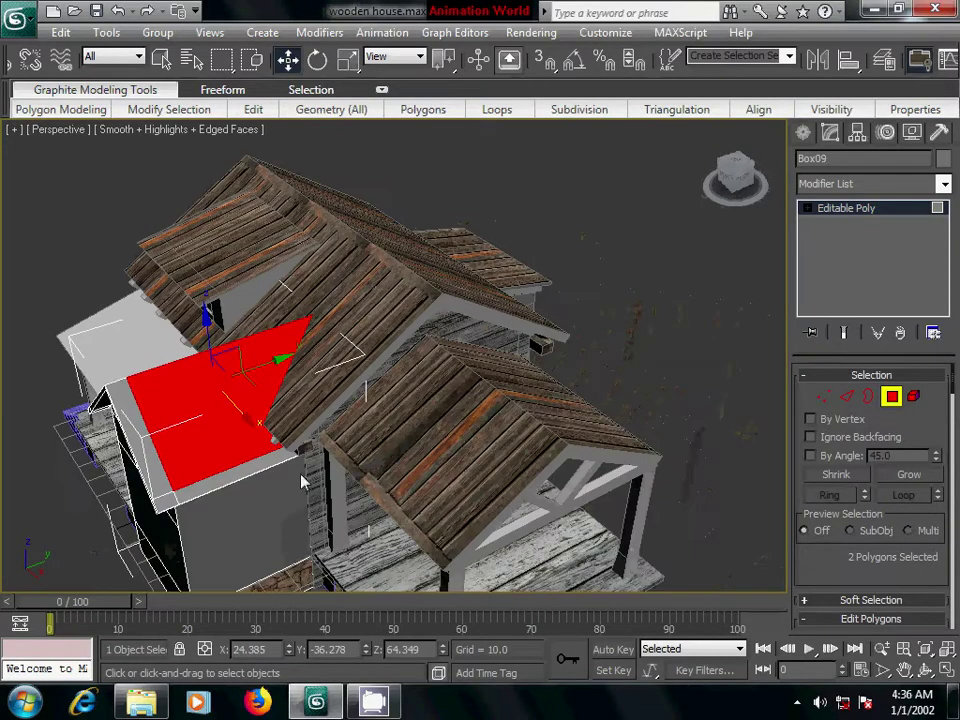
ctrl+click(153, 367)
ctrl+click(125, 376)
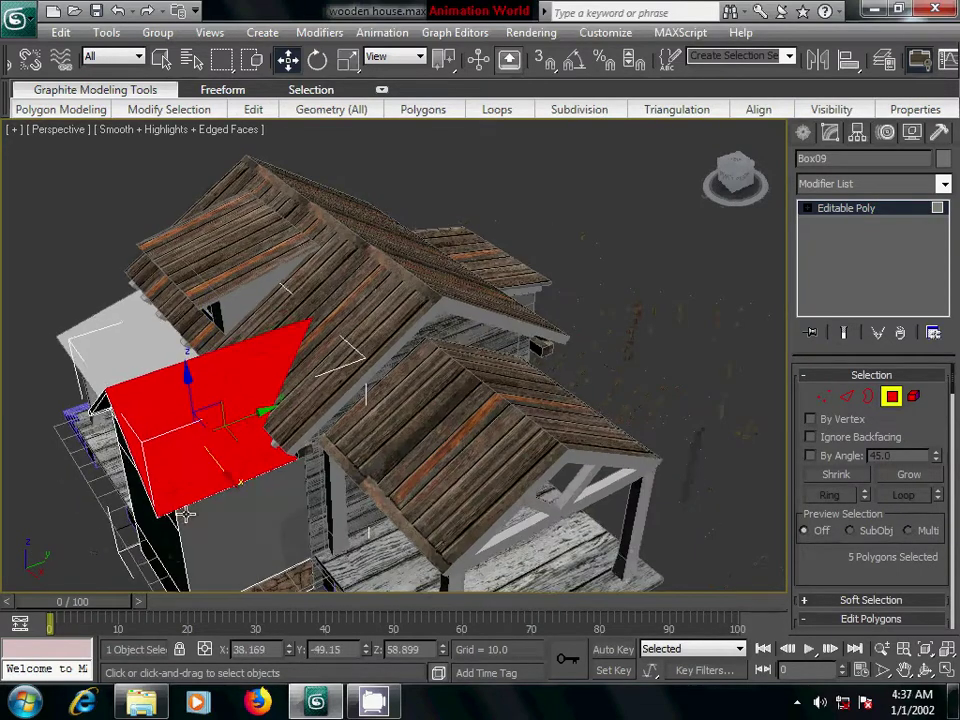
alt+middle_drag(143, 380, 323, 512)
ctrl+click(652, 426)
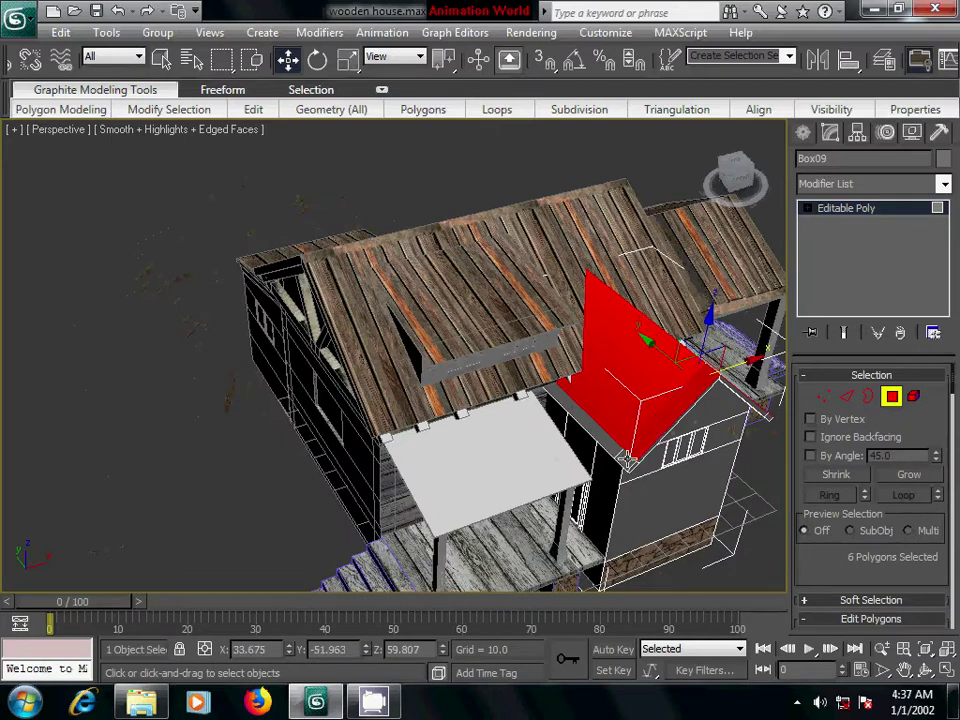
ctrl+click(624, 455)
ctrl+click(611, 443)
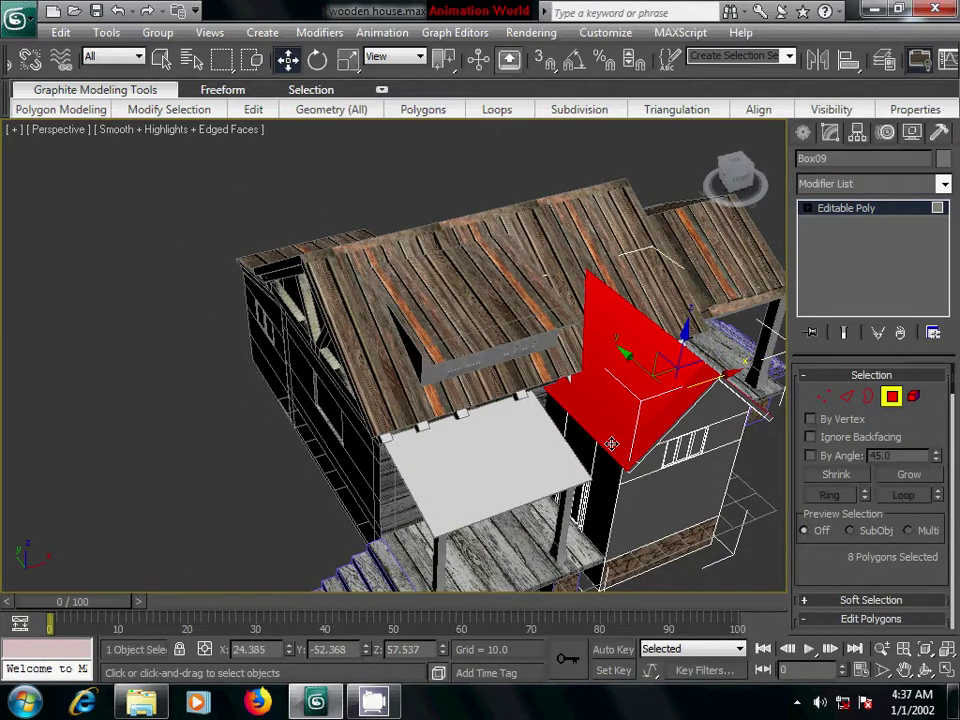
Apply the wood plank material and add a UVW Map modifier to the gable roof
key(m)
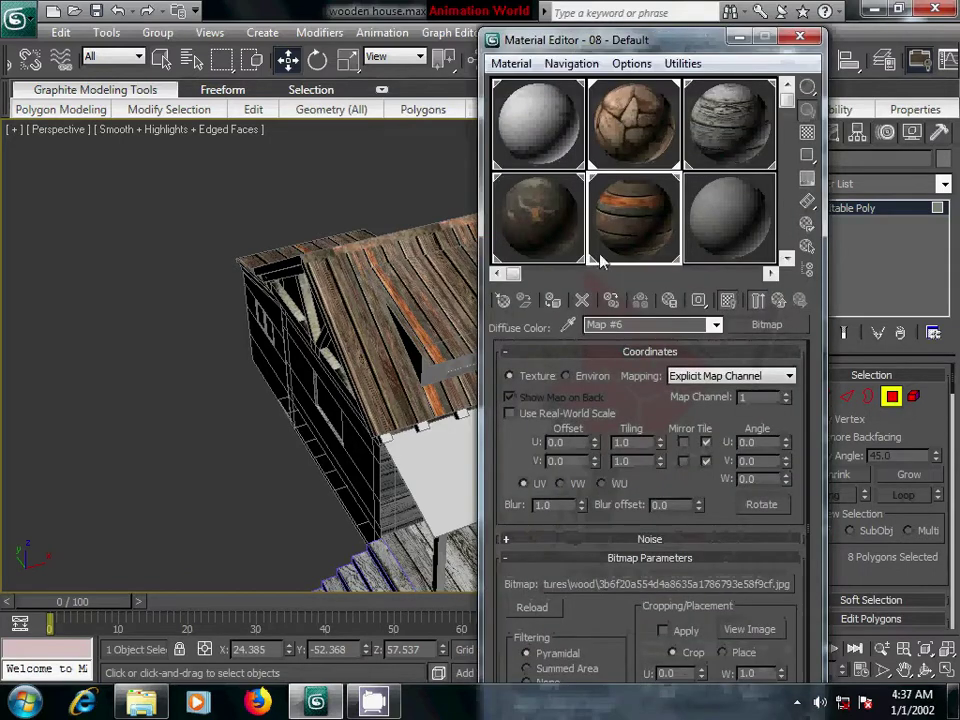
click(800, 37)
mouse_move(560, 300)
alt+middle_down()
mouse_move(520, 360)
mouse_move(533, 388)
alt+middle_up()
scroll(533, 388, up, 5)
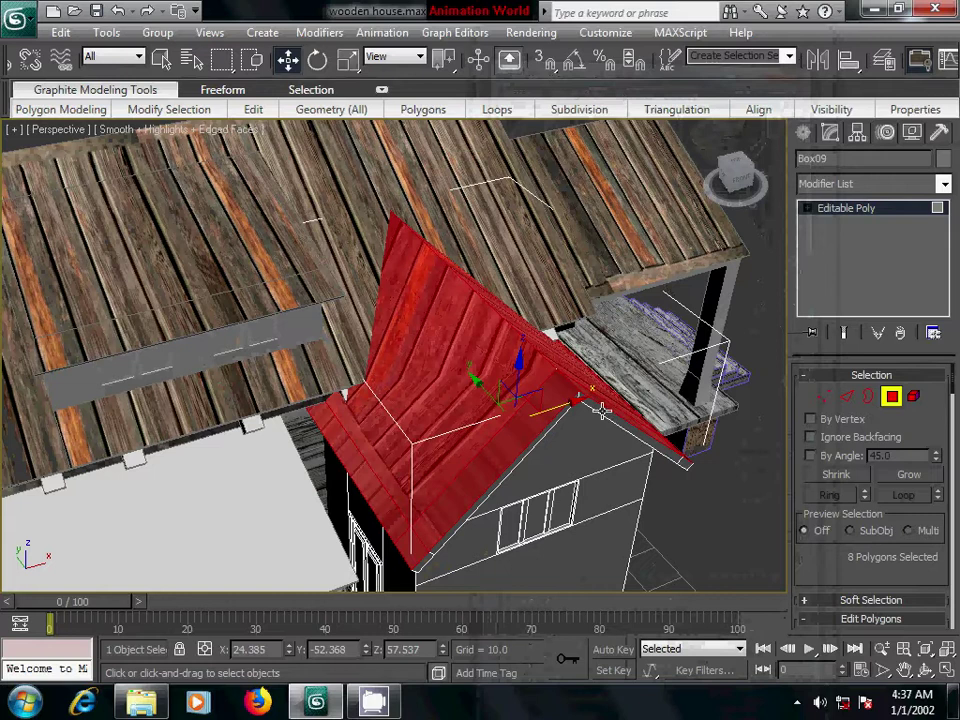
click(838, 184)
key(u)
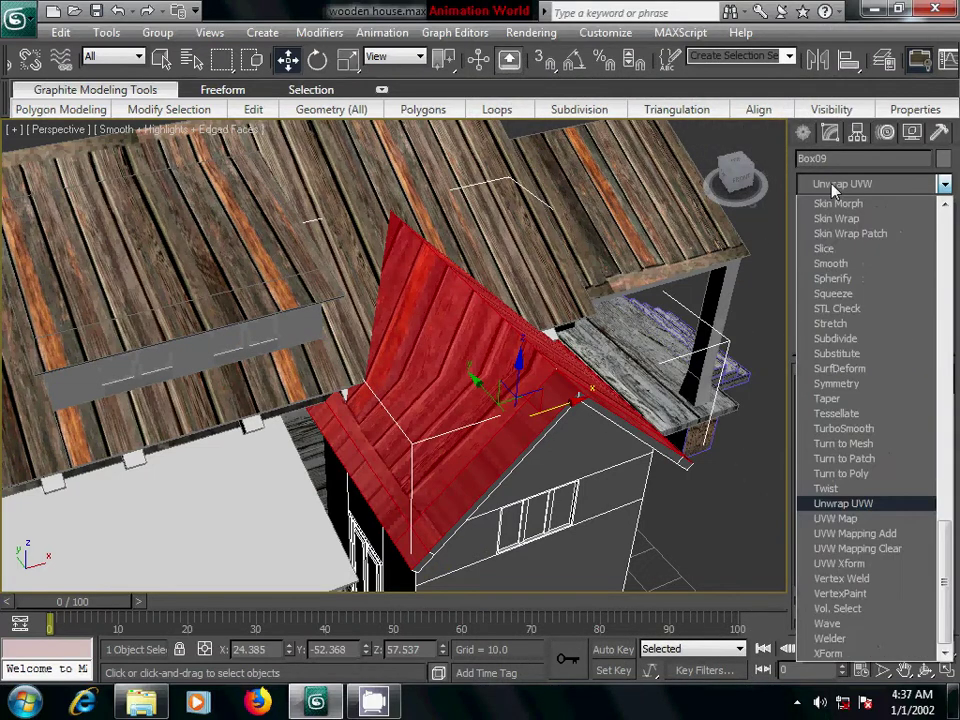
click(853, 520)
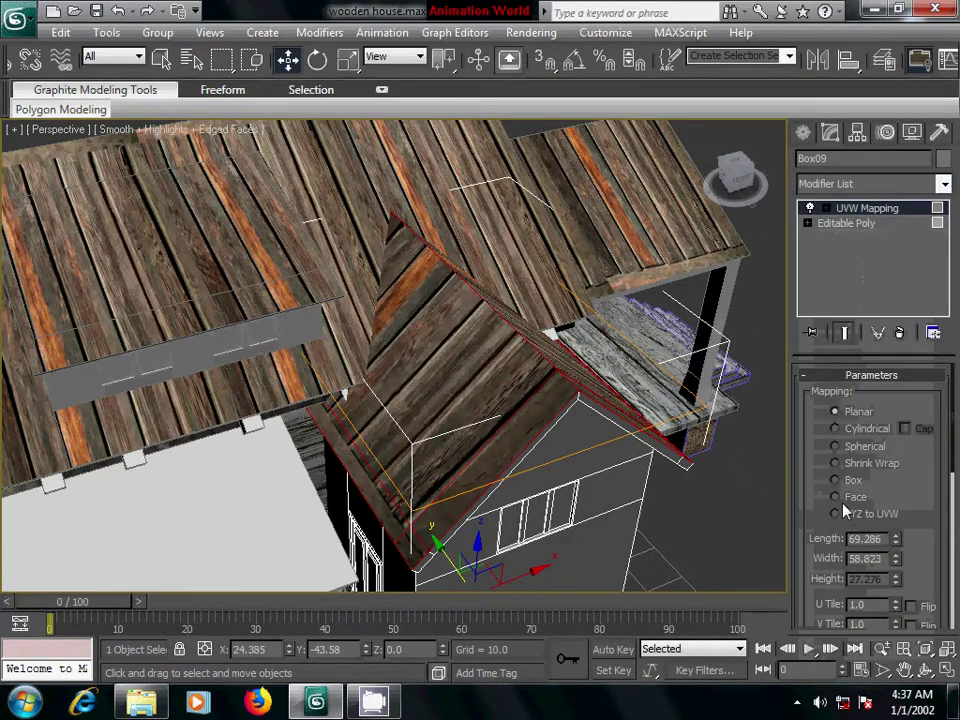
Set the gable roof's V Tile to 1.44 and slide its mapping gizmo sideways along X
mouse_move(632, 377)
alt+middle_down()
mouse_move(643, 491)
mouse_move(598, 497)
alt+middle_up()
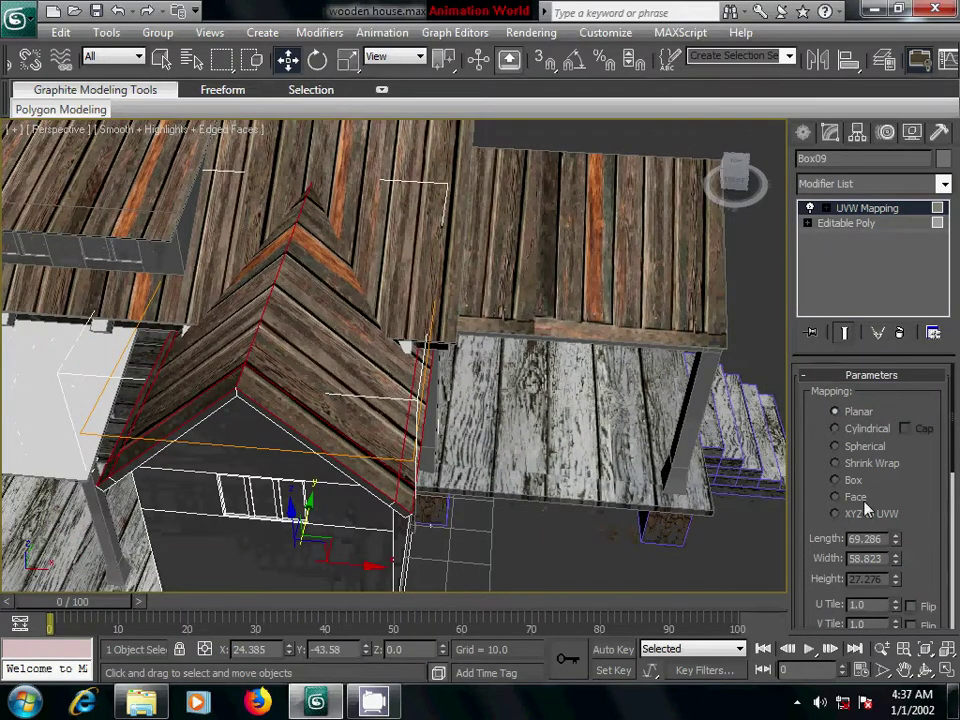
scroll(919, 572, down, 2)
drag(898, 568, 903, 526)
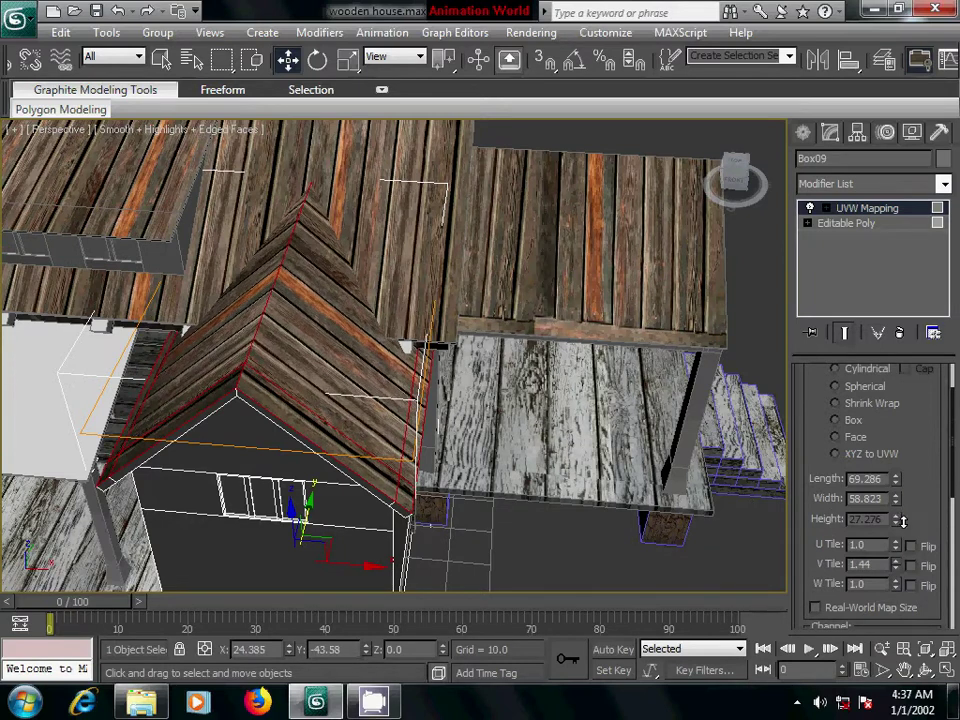
click(810, 208)
click(858, 223)
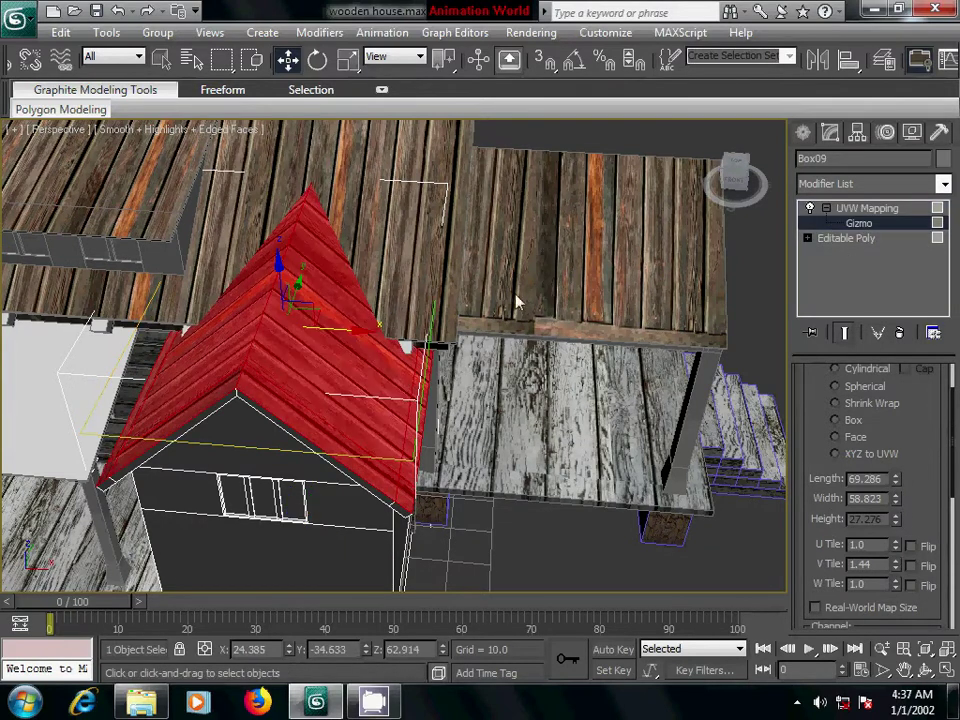
alt+middle_drag(430, 430, 420, 460)
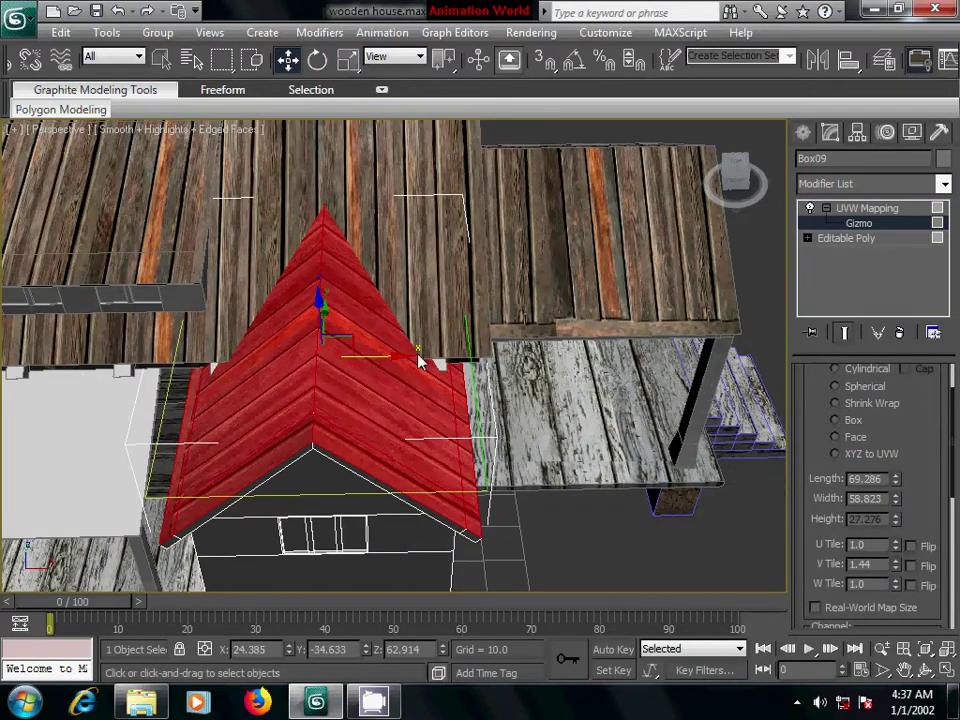
drag(400, 355, 540, 358)
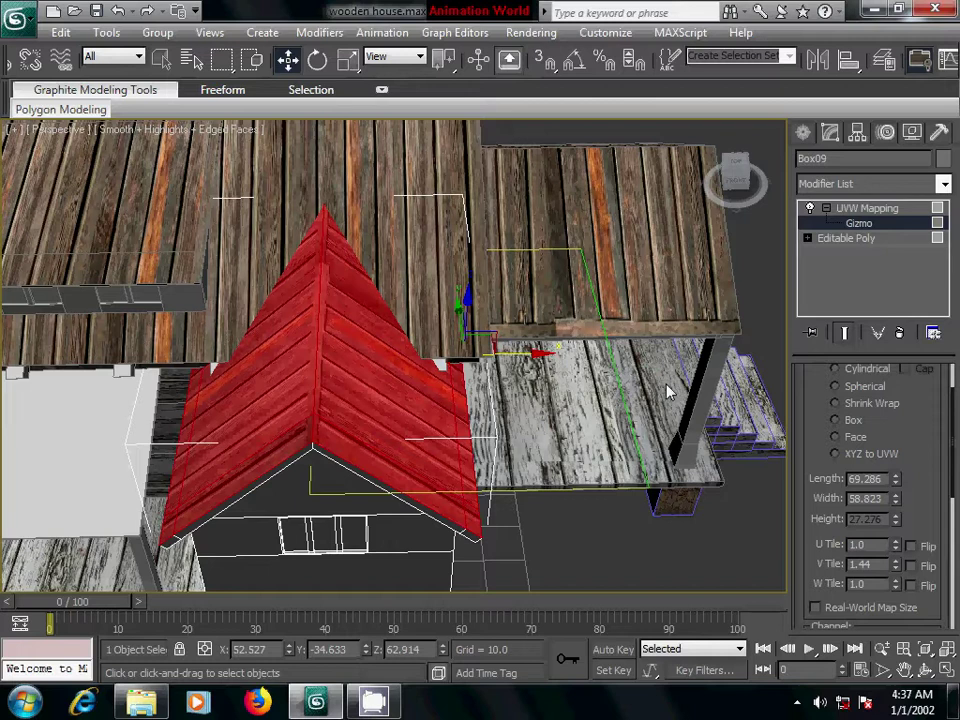
Collapse the gable roof's UVW Mapping into its mesh and deselect it
right_click(862, 210)
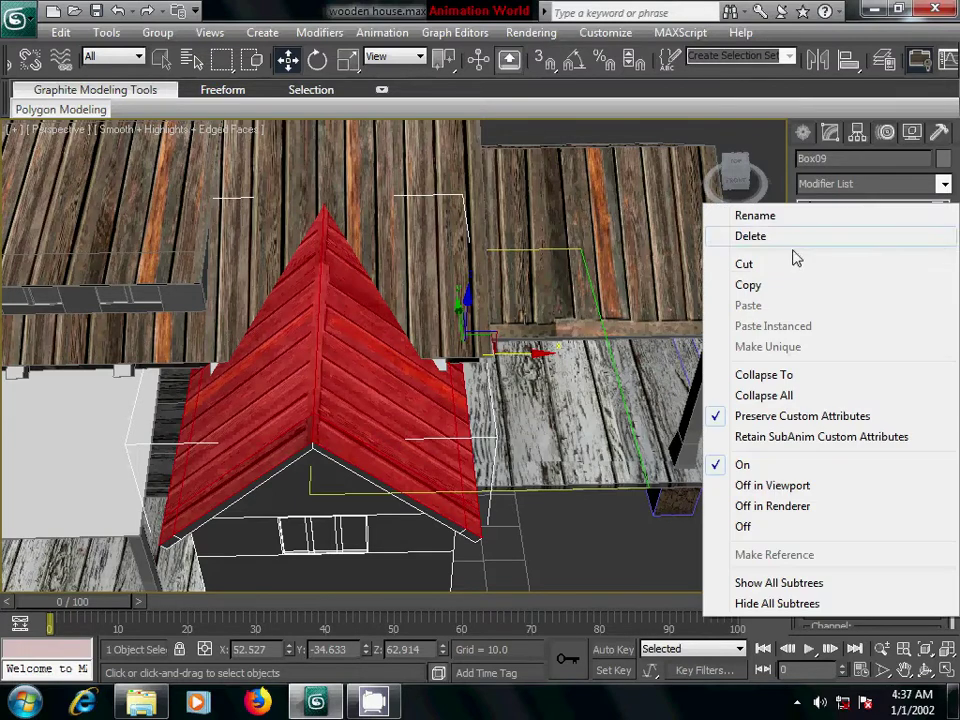
click(789, 371)
click(566, 426)
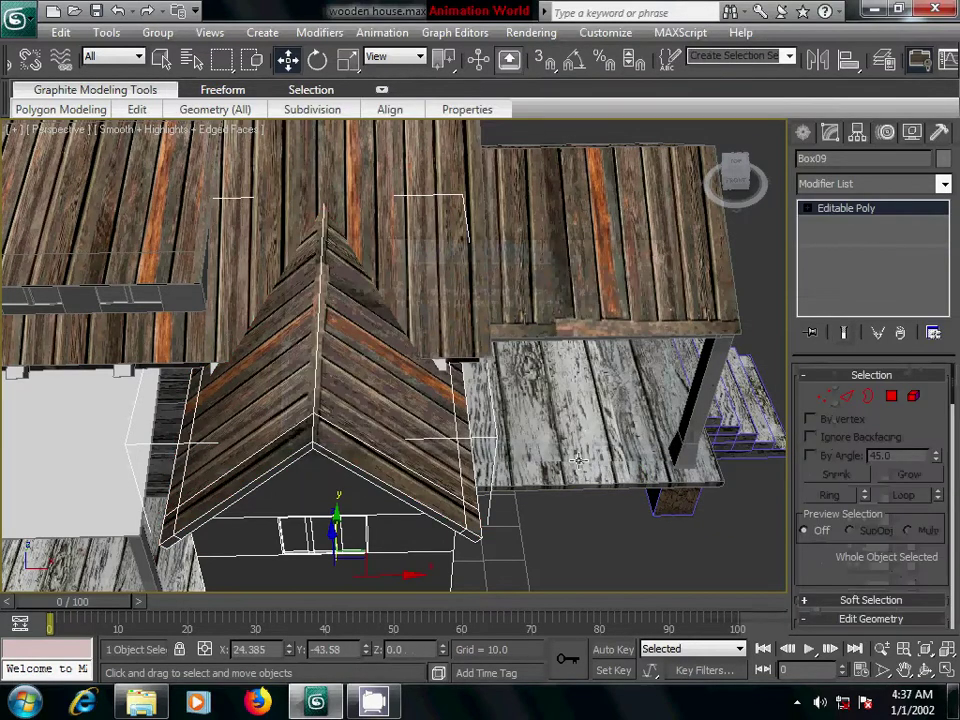
click(579, 521)
mouse_move(540, 561)
alt+middle_down()
mouse_move(527, 475)
mouse_move(508, 481)
mouse_move(600, 480)
mouse_move(628, 497)
mouse_move(579, 497)
mouse_move(601, 486)
mouse_move(594, 496)
mouse_move(480, 467)
mouse_move(495, 471)
mouse_move(435, 481)
mouse_move(465, 463)
alt+middle_up()
scroll(527, 475, down, 3)
scroll(508, 481, down, 3)
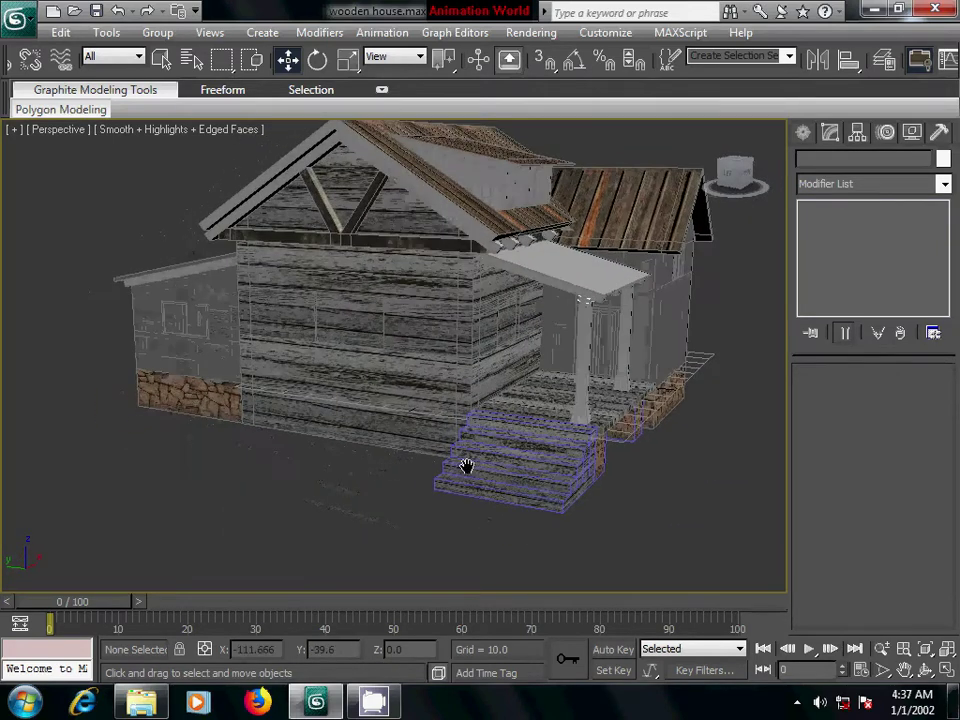
scroll(467, 465, down, 4)
alt+middle_drag(574, 456, 648, 420)
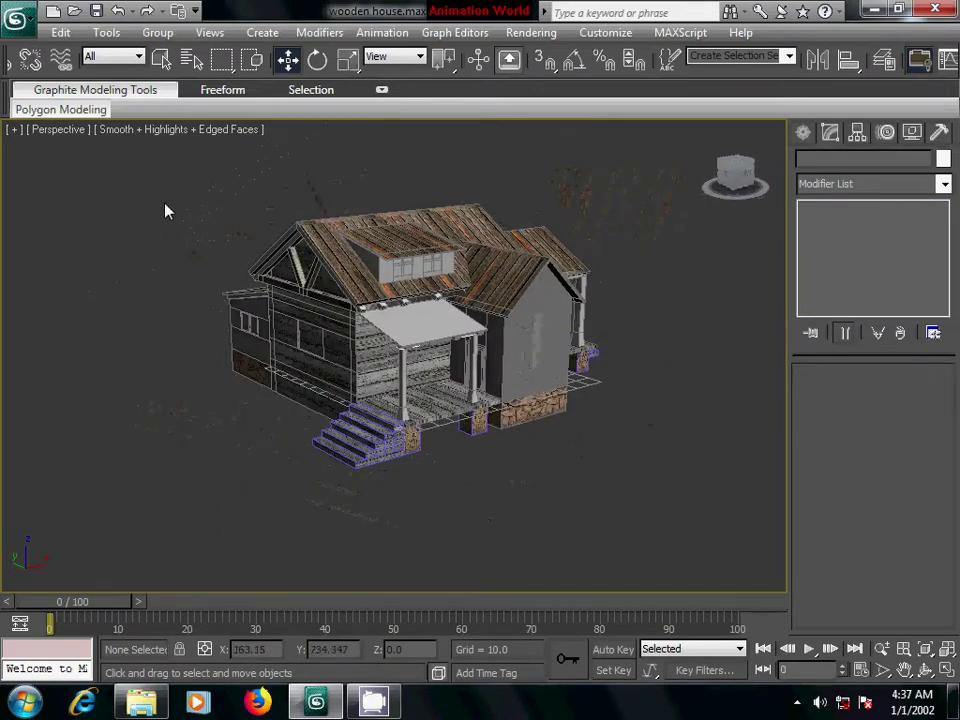
Select all 41 house objects and Shift-drag a Copy of the house to the right
drag(165, 208, 650, 521)
alt+middle_drag(557, 486, 497, 469)
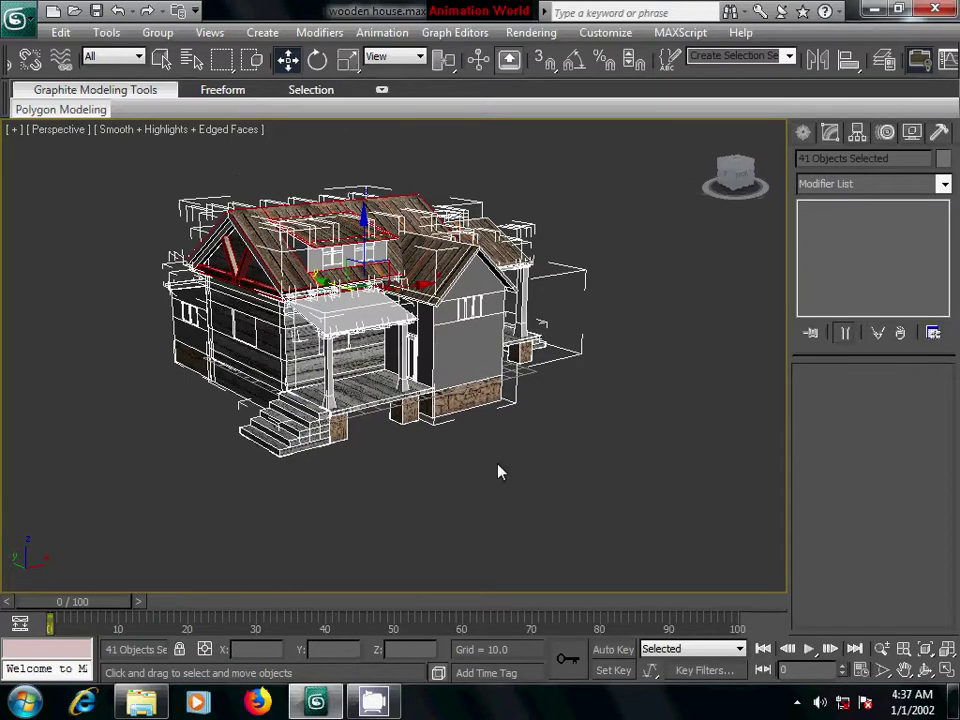
scroll(497, 469, down, 2)
alt+middle_drag(568, 482, 507, 495)
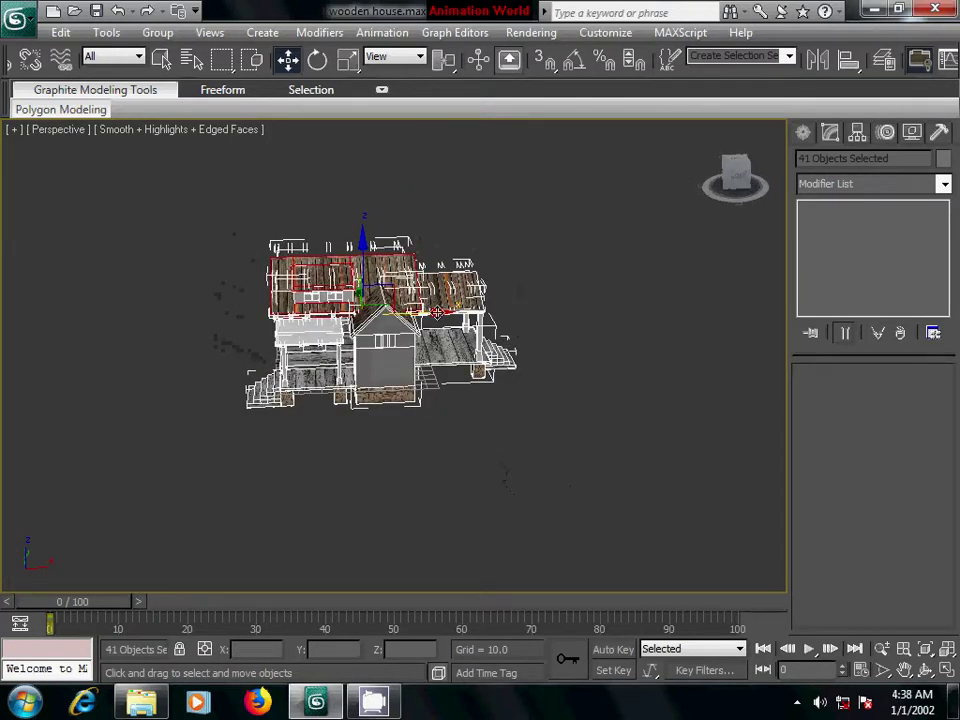
shift+drag(448, 332, 688, 310)
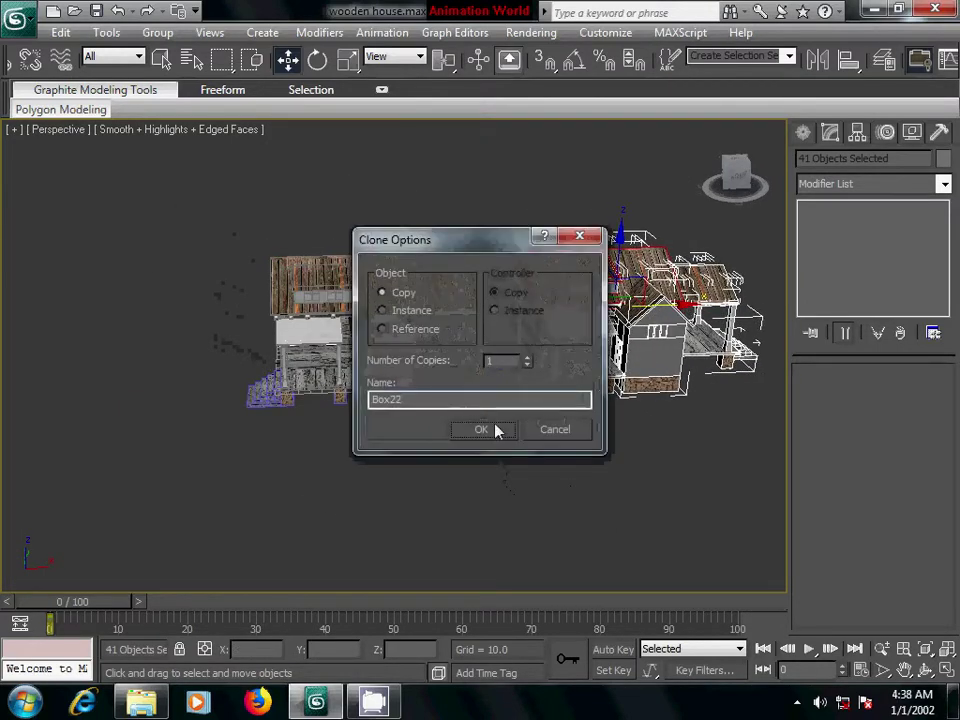
click(492, 426)
scroll(570, 480, up, 1)
scroll(571, 495, up, 3)
scroll(450, 525, down, 1)
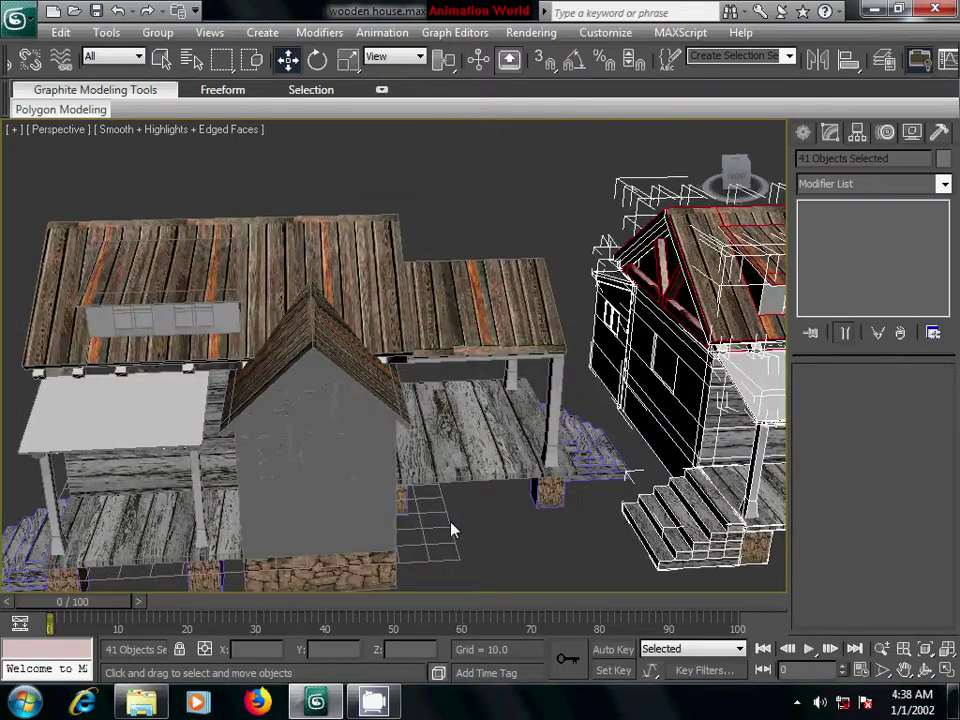
mouse_move(450, 525)
middle_down()
mouse_move(540, 452)
mouse_move(397, 500)
middle_up()
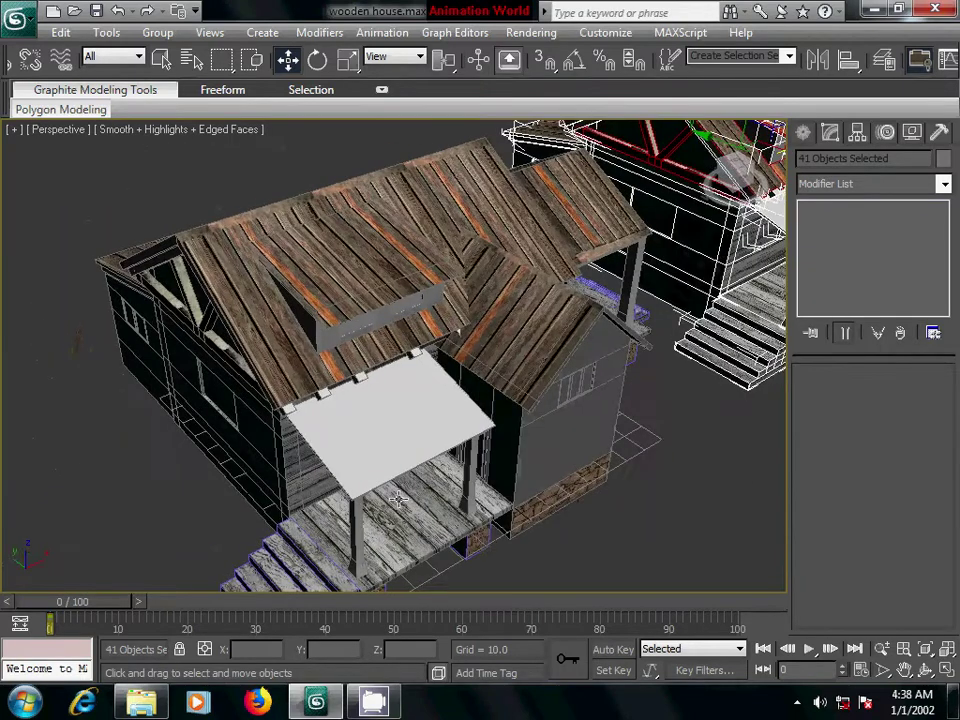
Select the white porch roof's top polygon and give it the wood plank material
click(384, 431)
key(4)
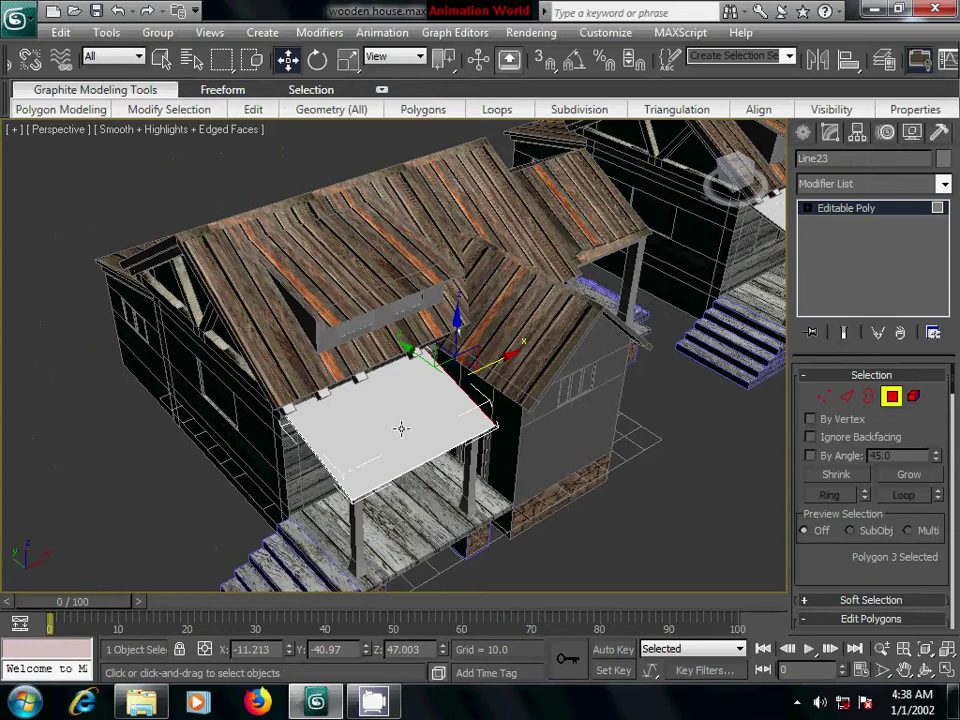
click(401, 429)
key(m)
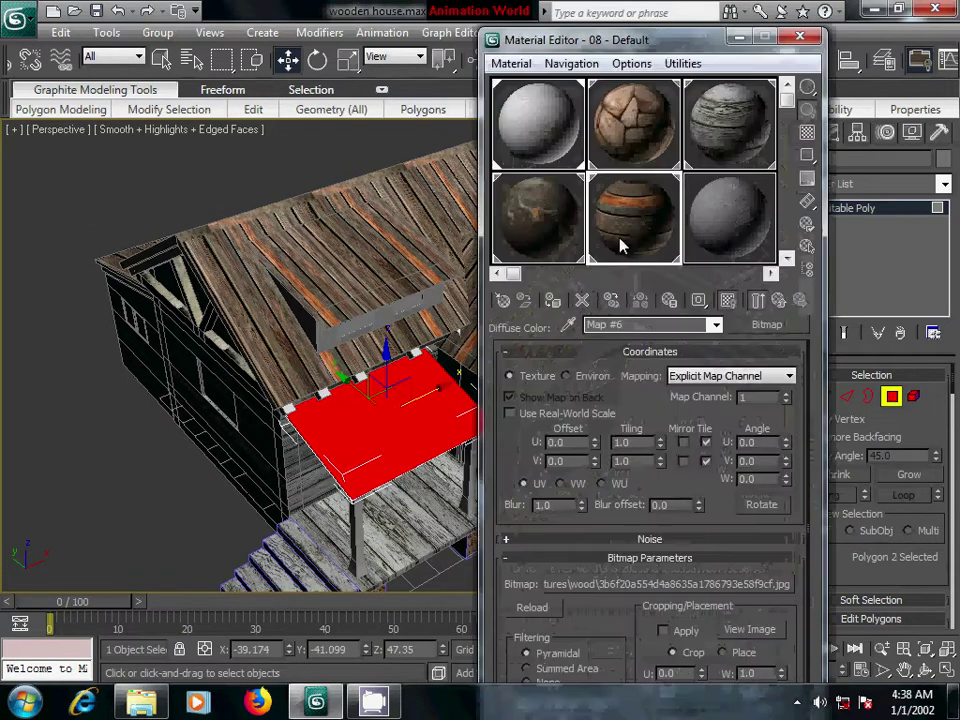
click(800, 37)
Box-map the porch roof with V Tile 2.0 and collapse the mapping into its mesh
click(870, 186)
key(u)
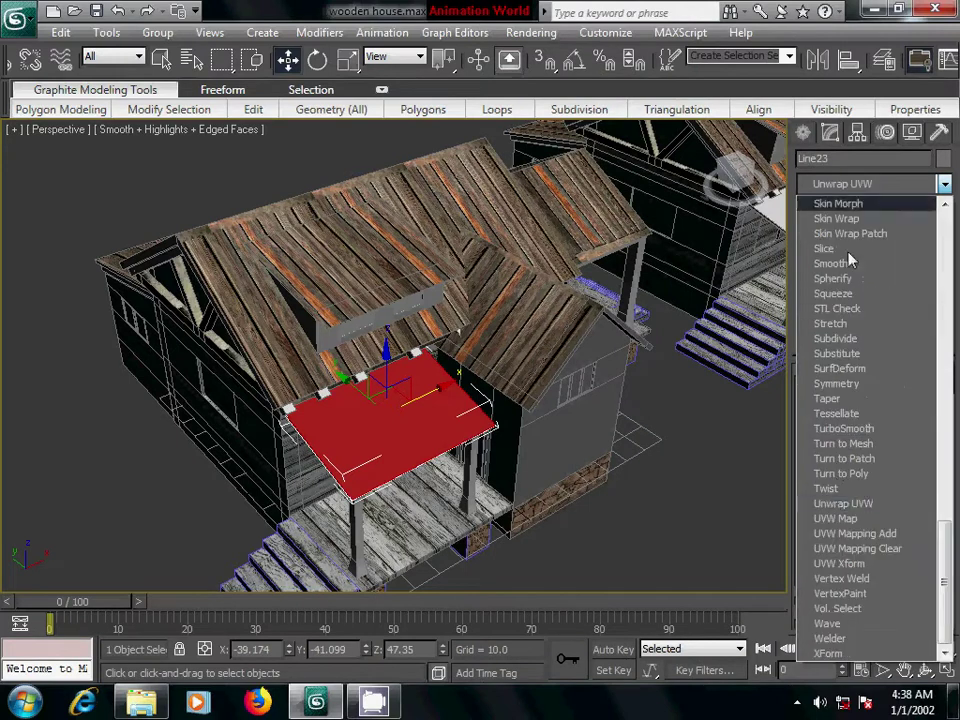
click(836, 518)
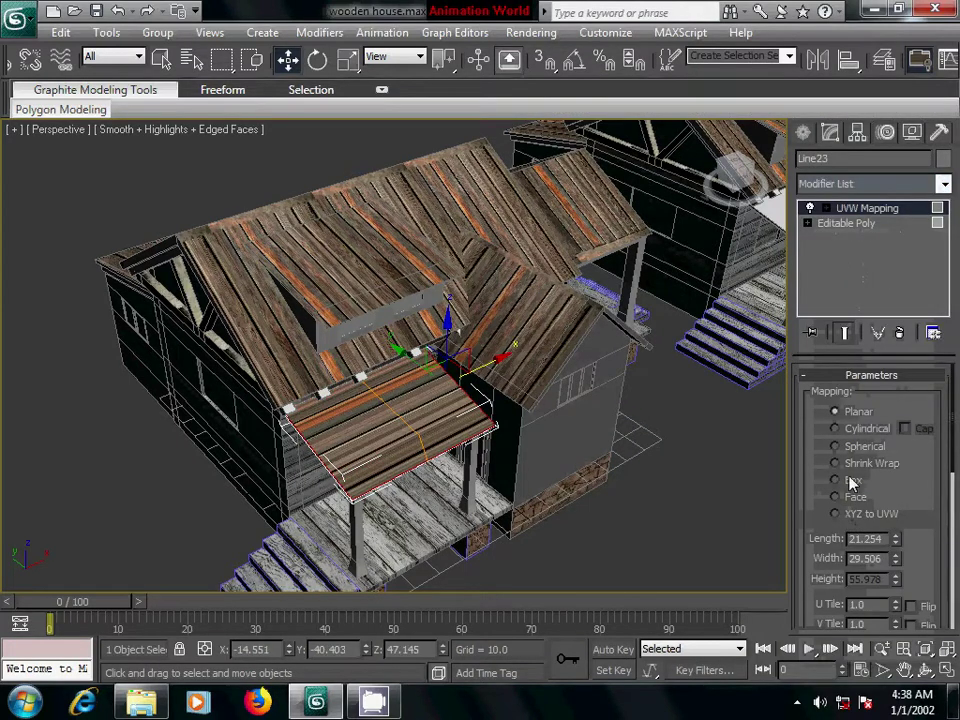
click(836, 481)
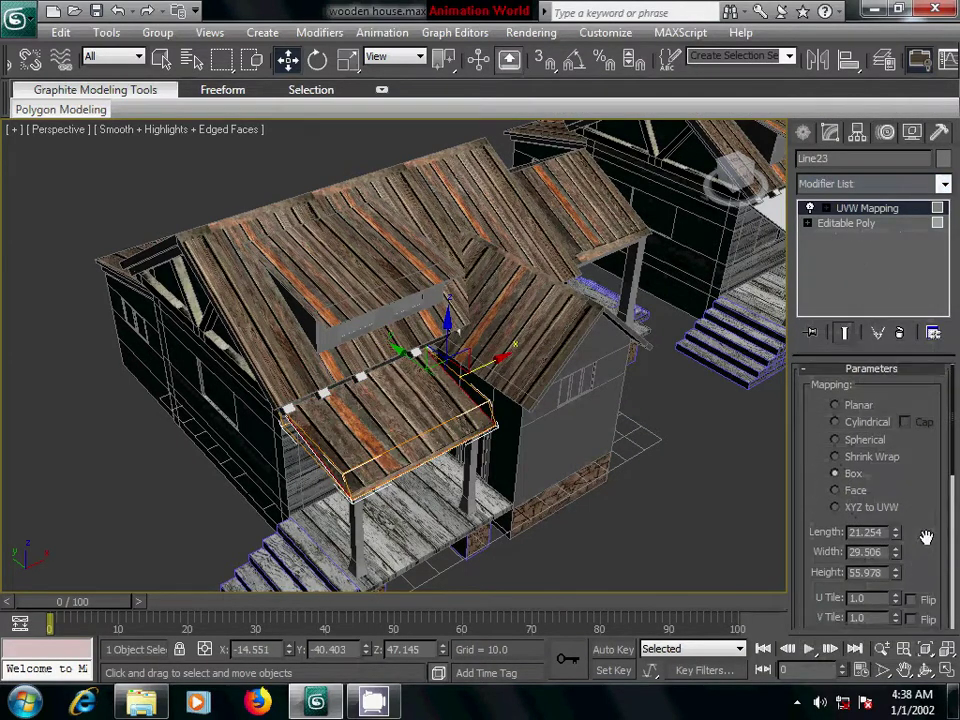
scroll(895, 565, down, 3)
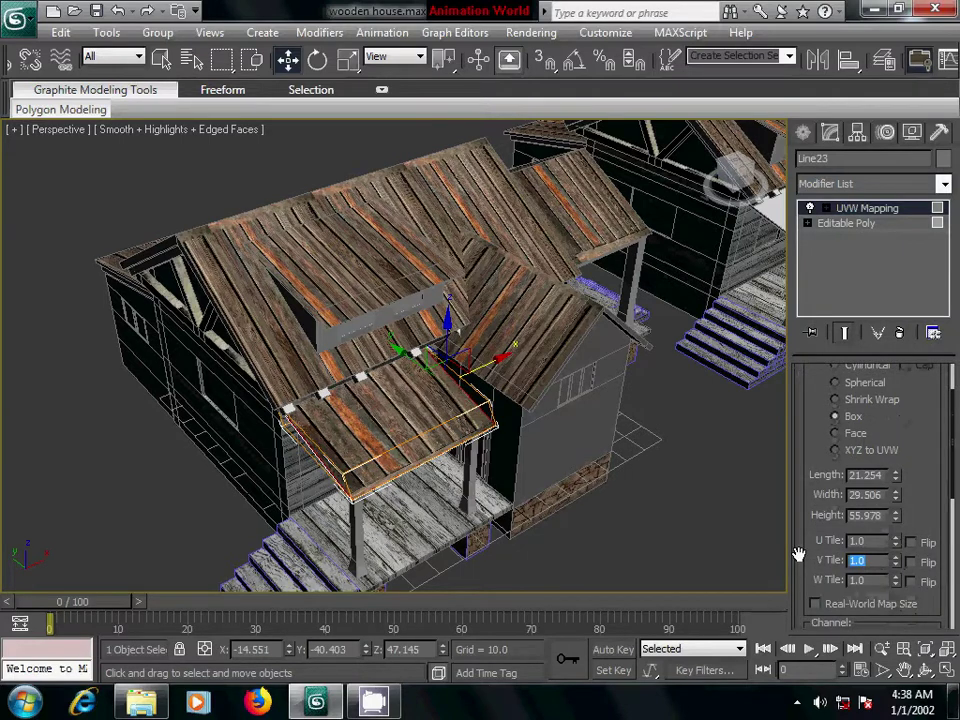
text(2)
key(Return)
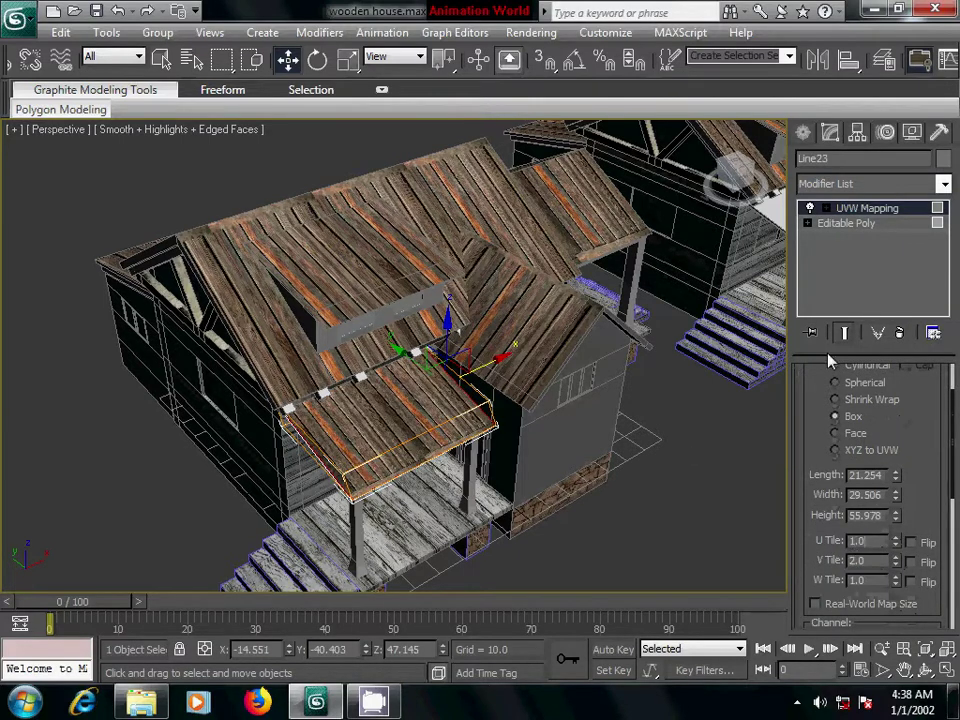
right_click(851, 214)
click(780, 376)
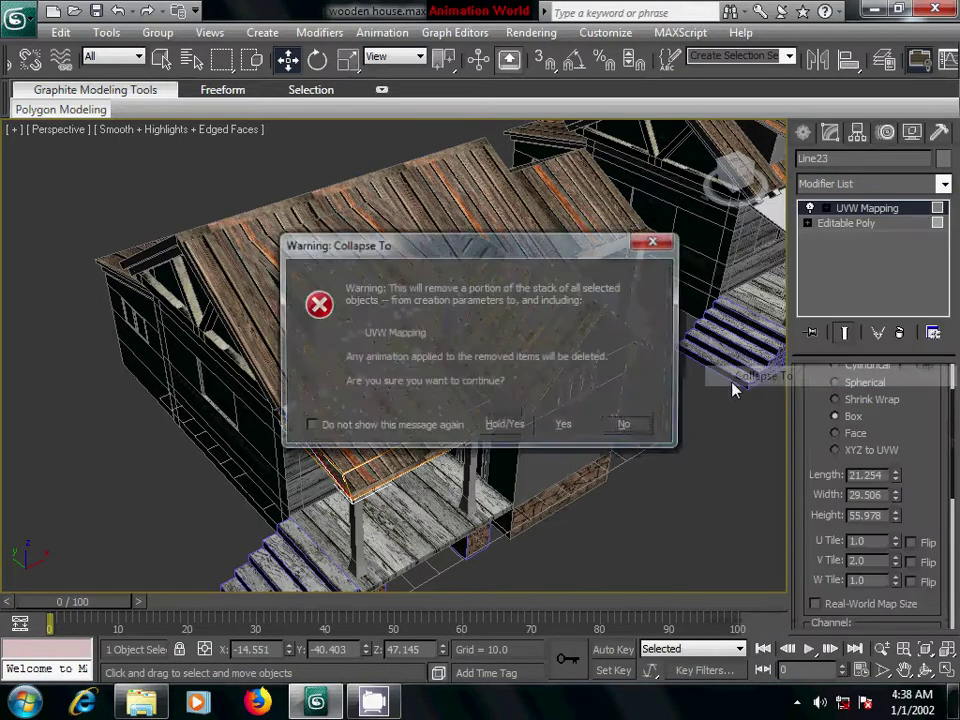
click(577, 430)
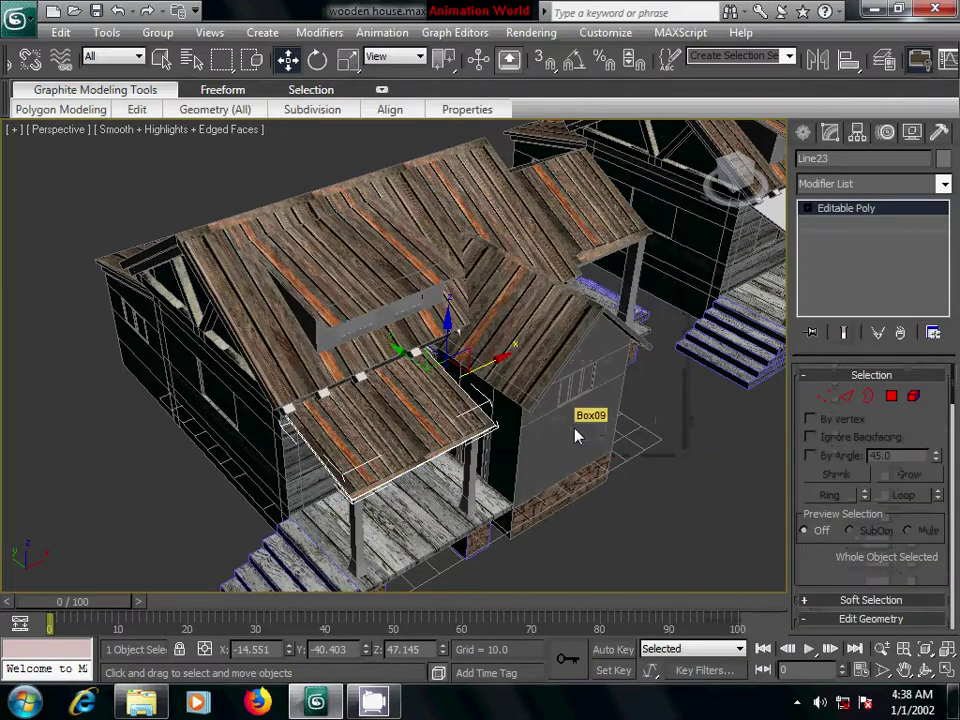
In Front view, select the 13 polygons along the lower band of Box01's side wall
click(650, 524)
mouse_move(649, 527)
alt+middle_down()
mouse_move(579, 456)
mouse_move(628, 439)
mouse_move(611, 504)
mouse_move(454, 527)
mouse_move(560, 531)
mouse_move(512, 467)
mouse_move(501, 420)
mouse_move(440, 424)
mouse_move(429, 471)
mouse_move(332, 381)
alt+middle_up()
scroll(625, 480, up, 3)
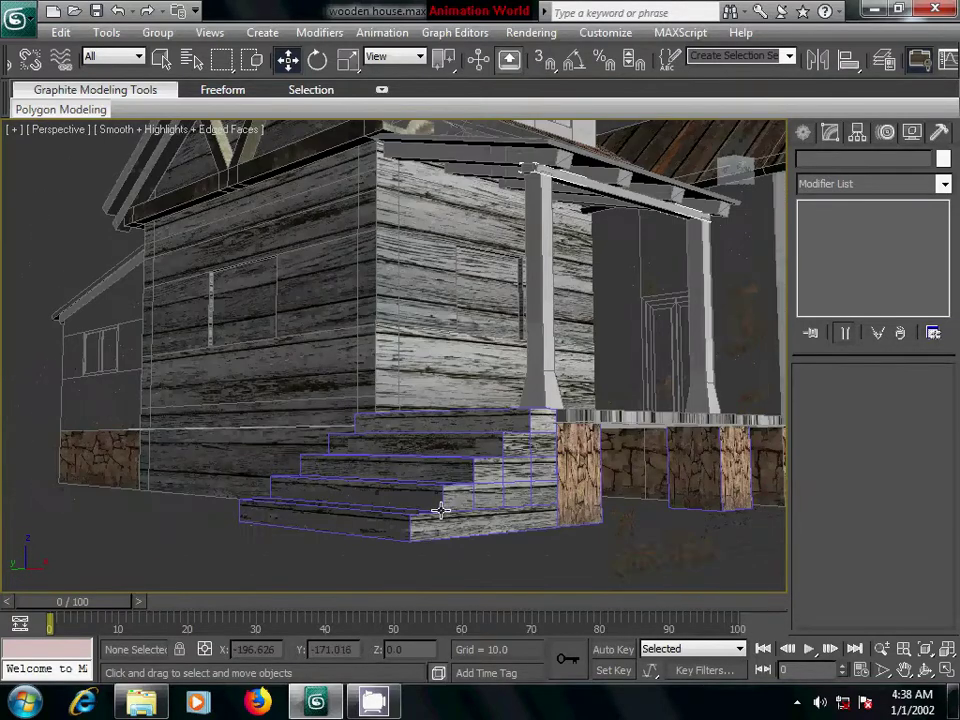
click(343, 347)
click(891, 396)
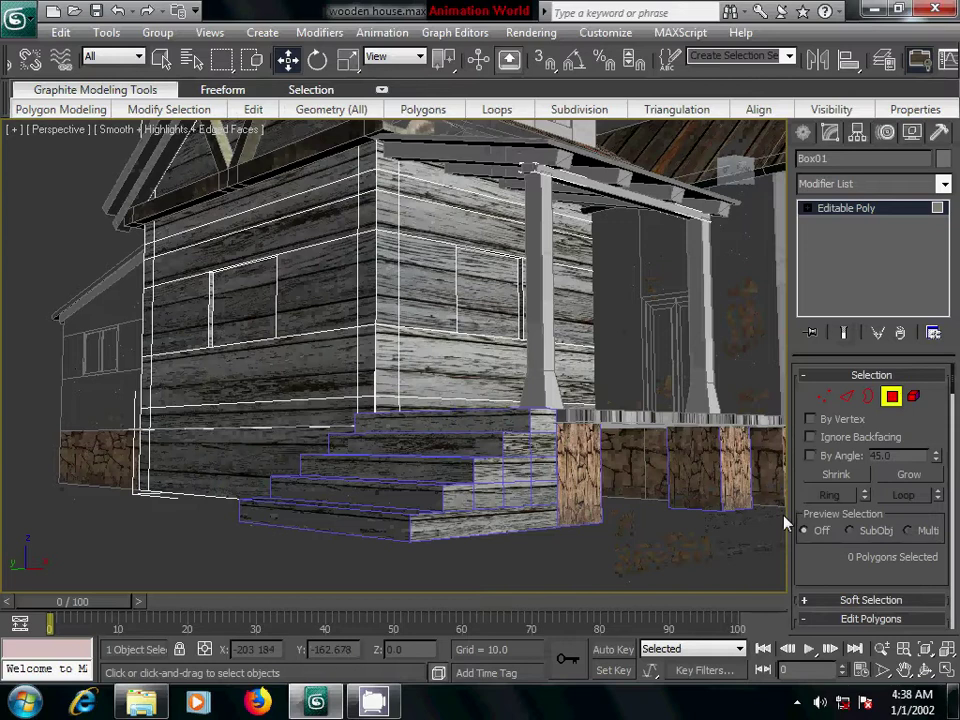
key(f)
scroll(557, 516, up, 2)
scroll(328, 480, up, 2)
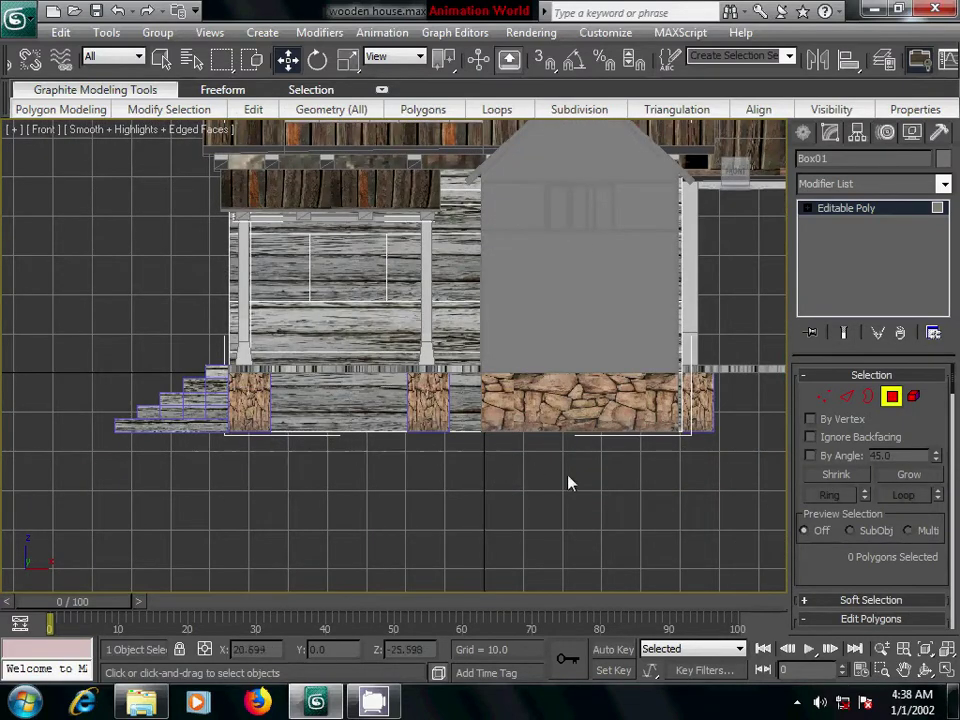
key(ctrl+z)
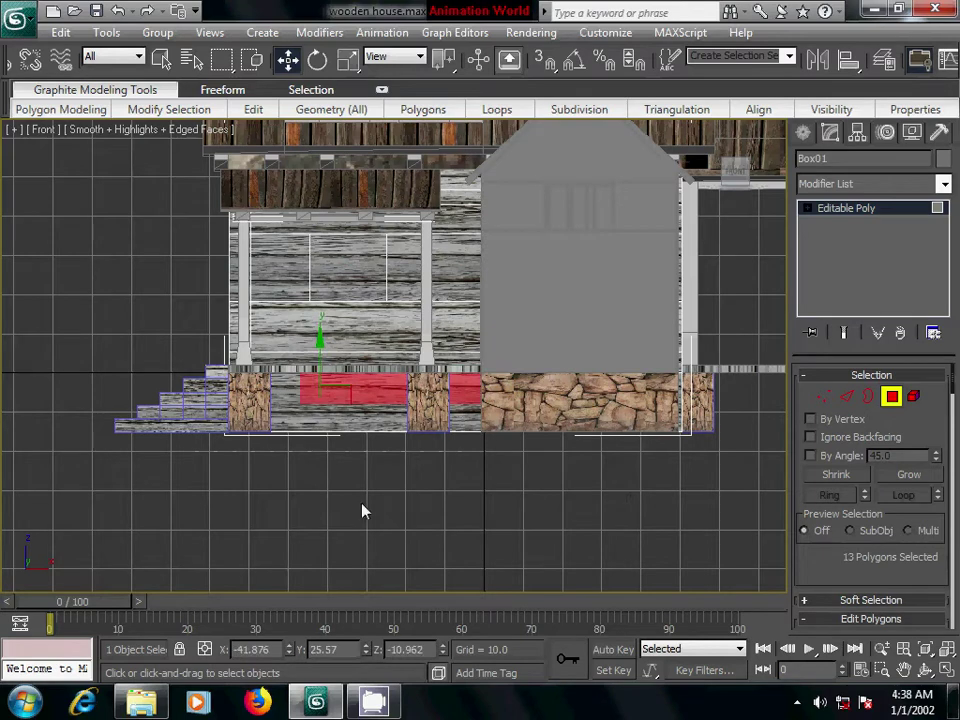
middle_drag(364, 508, 415, 503)
Assign the stone material 02 to the selected faces and inspect the wall in perspective
key(m)
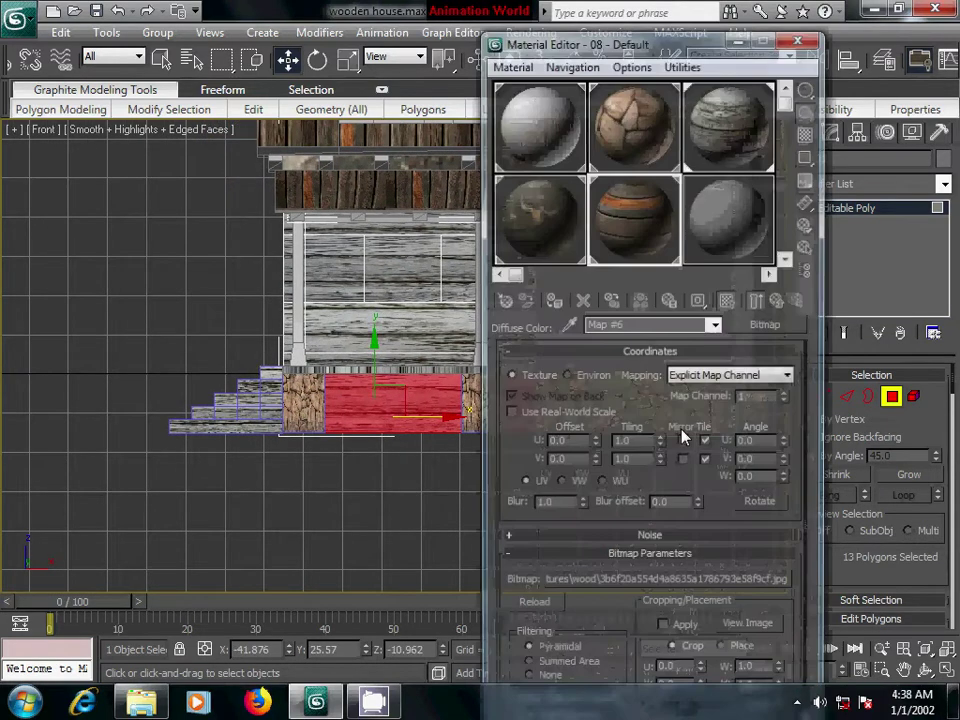
click(626, 133)
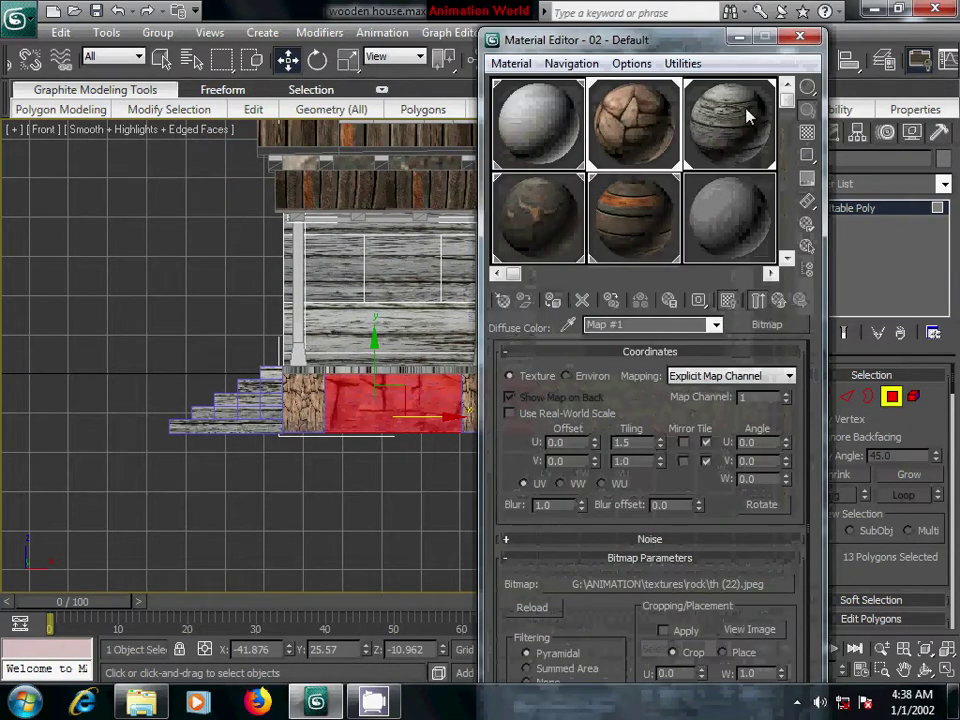
click(800, 37)
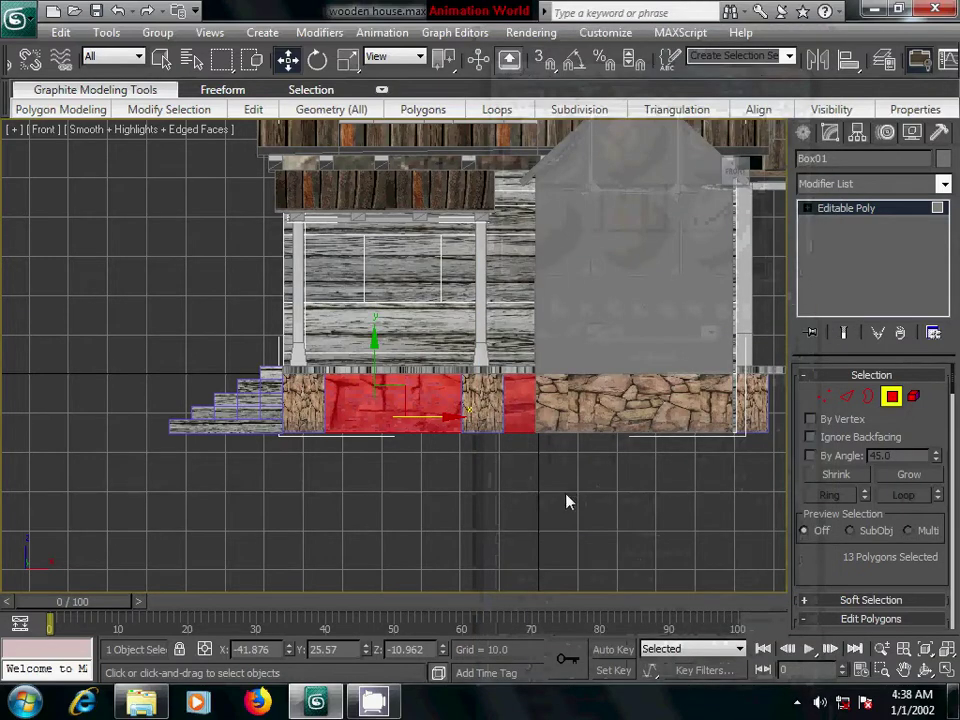
mouse_move(587, 506)
alt+middle_down()
mouse_move(424, 536)
mouse_move(463, 533)
mouse_move(392, 501)
mouse_move(266, 534)
alt+middle_up()
key(p)
scroll(461, 525, up, 2)
scroll(355, 533, up, 3)
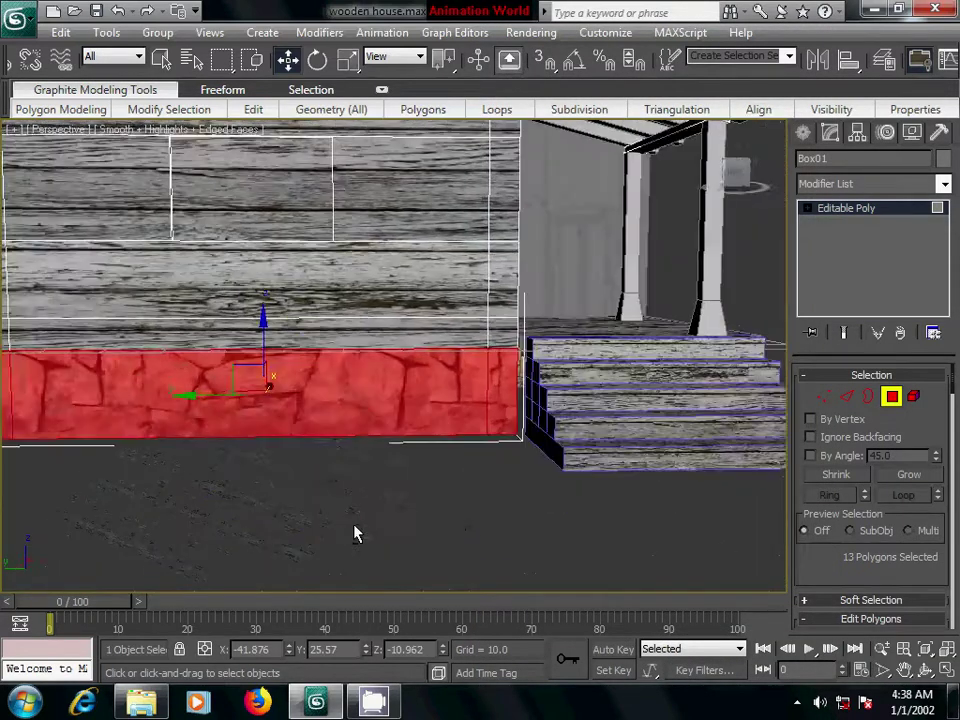
mouse_move(355, 533)
alt+middle_down()
mouse_move(446, 540)
mouse_move(420, 542)
mouse_move(436, 525)
alt+middle_up()
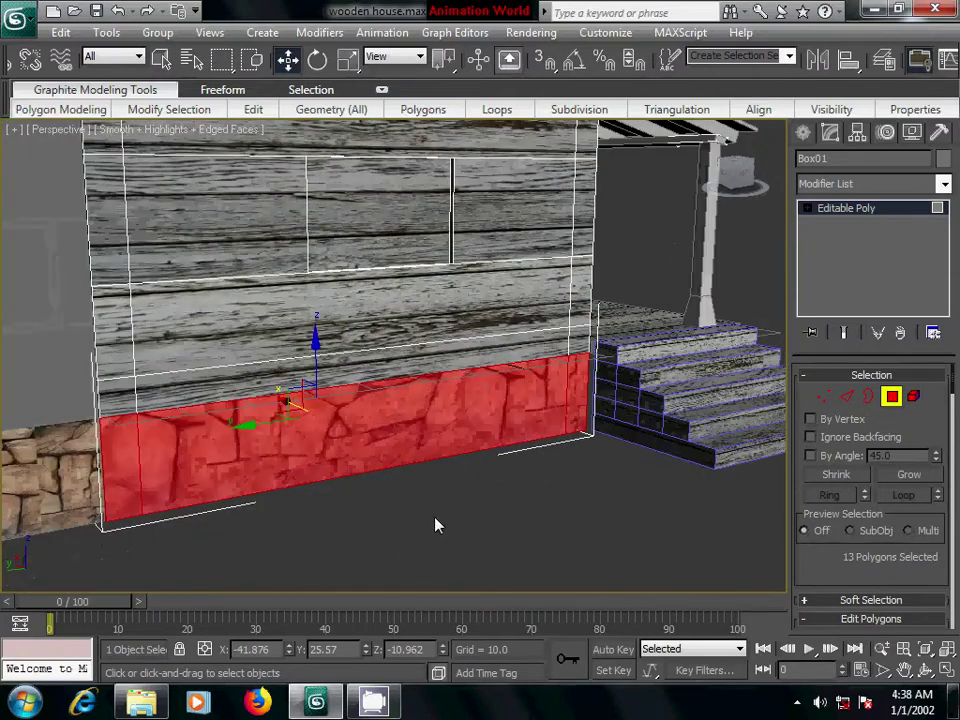
Add a Box UVW Map to the wall's stone band with U and V Tile 2.0
click(845, 184)
key(u)
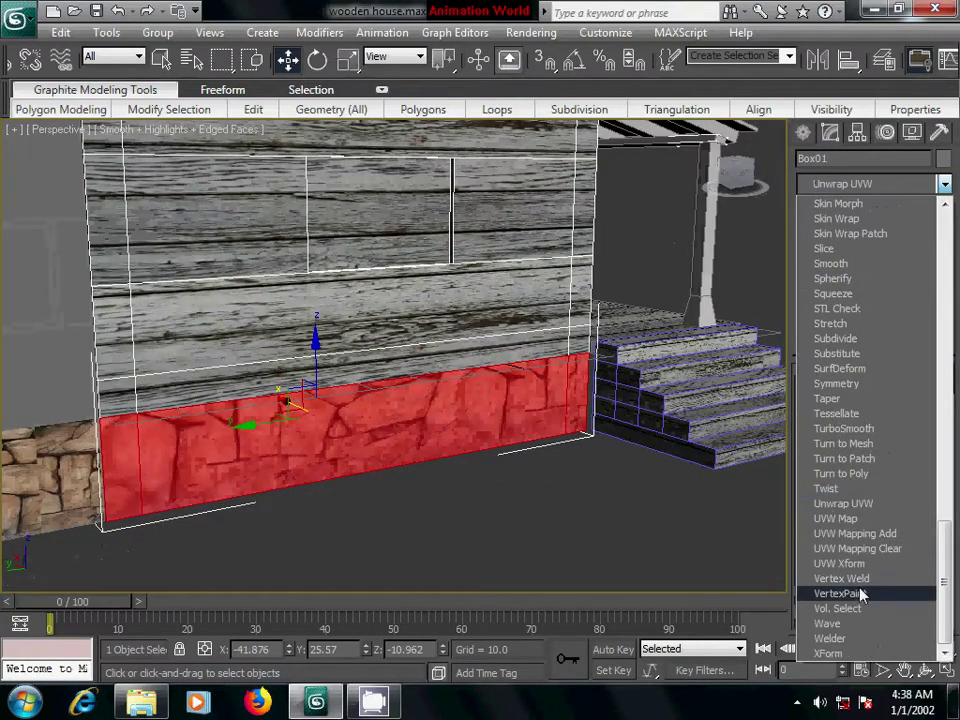
click(838, 518)
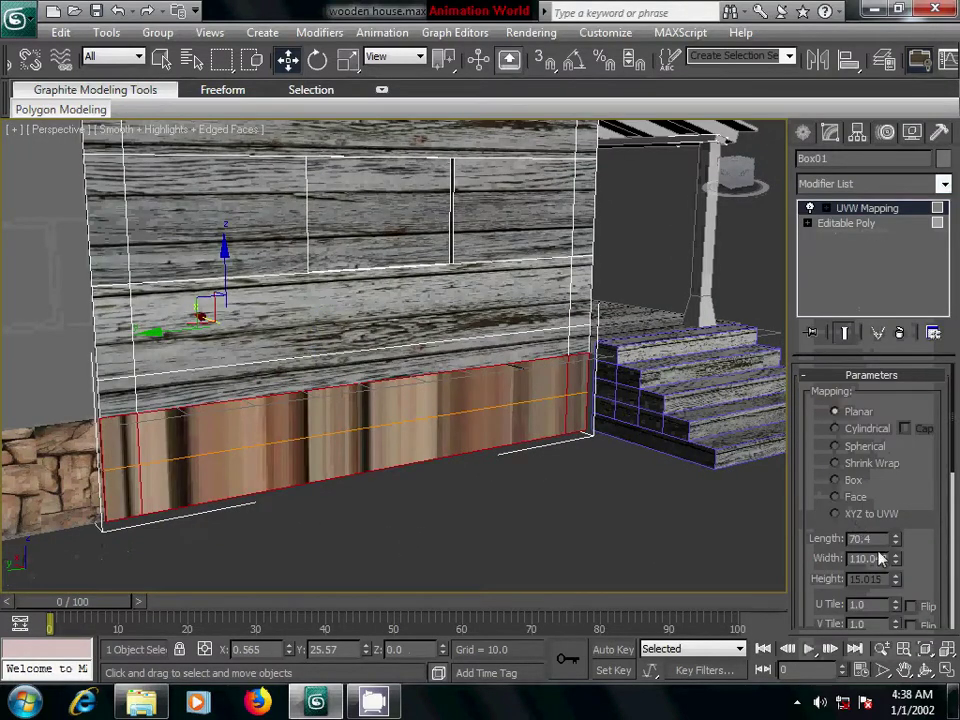
click(836, 481)
scroll(905, 500, down, 2)
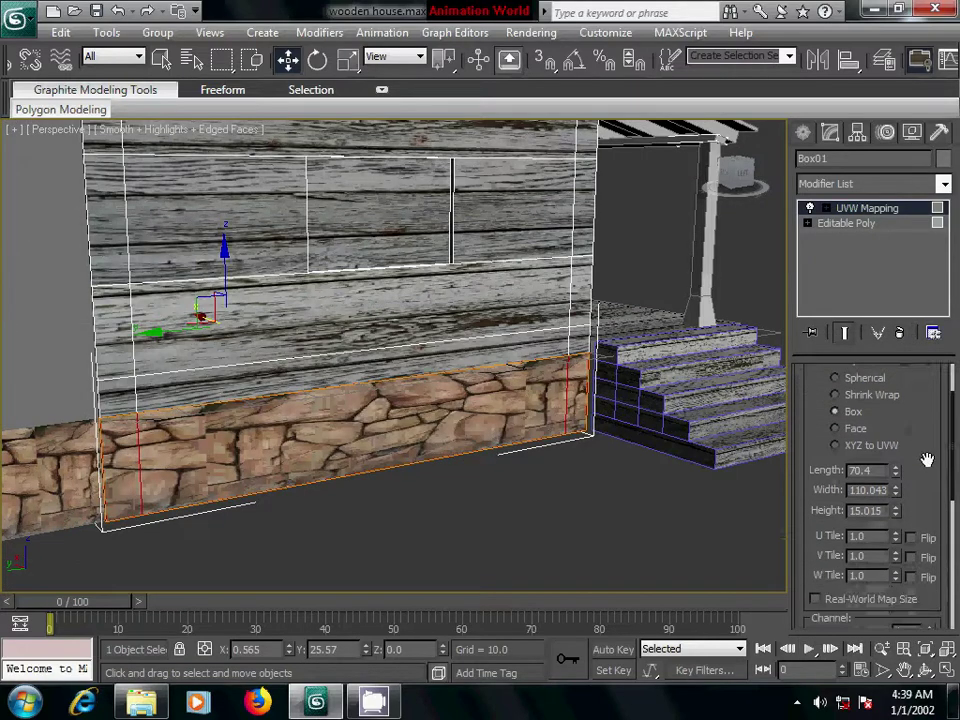
scroll(902, 537, down, 1)
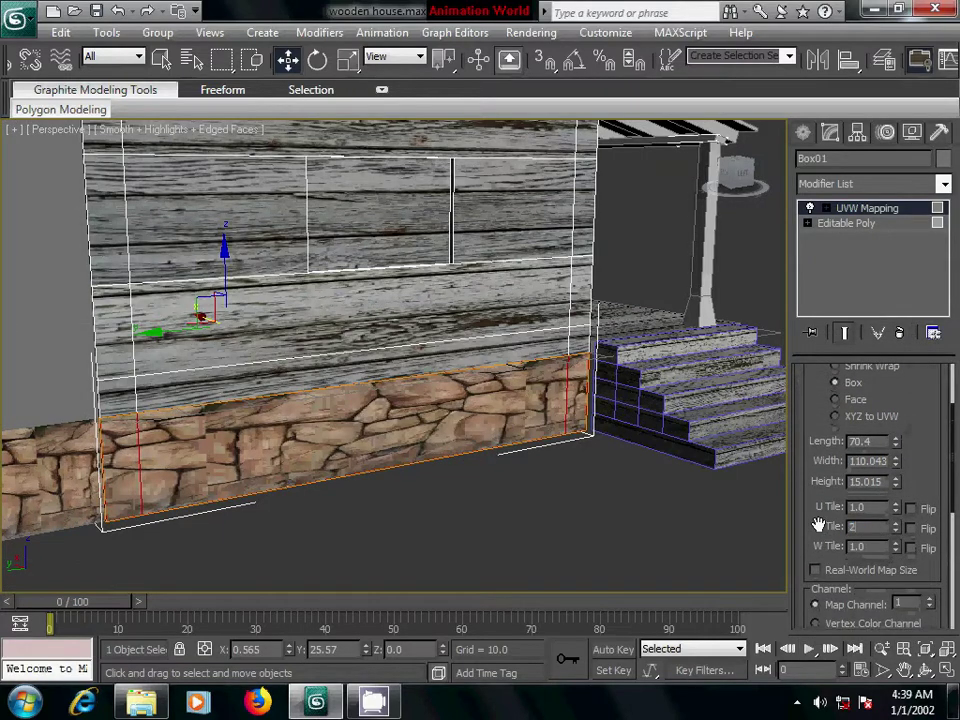
click(872, 507)
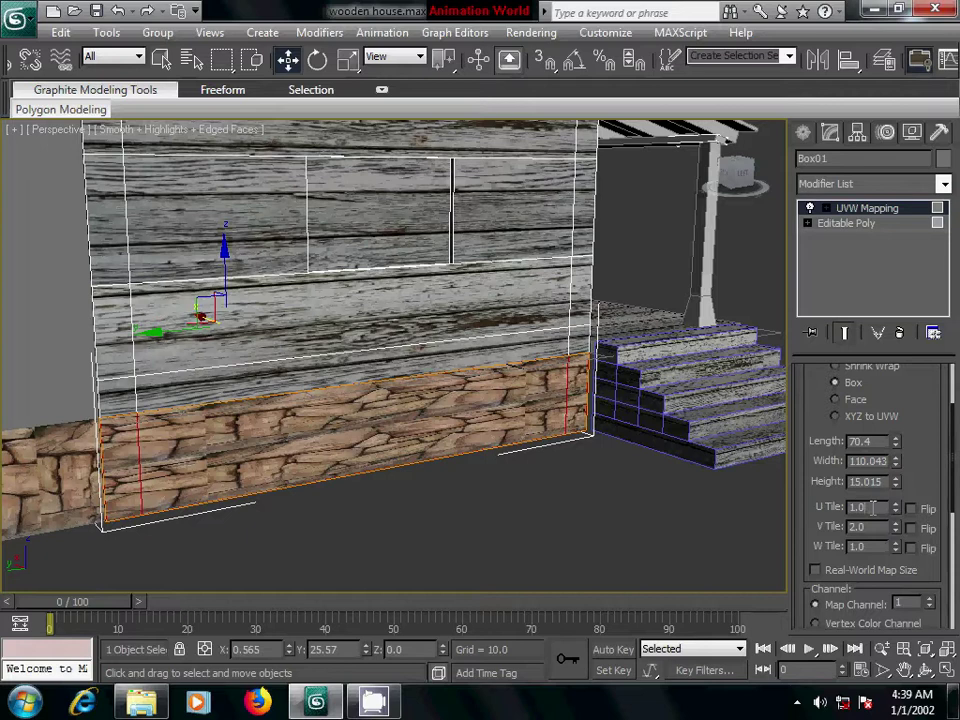
text(2)
key(Return)
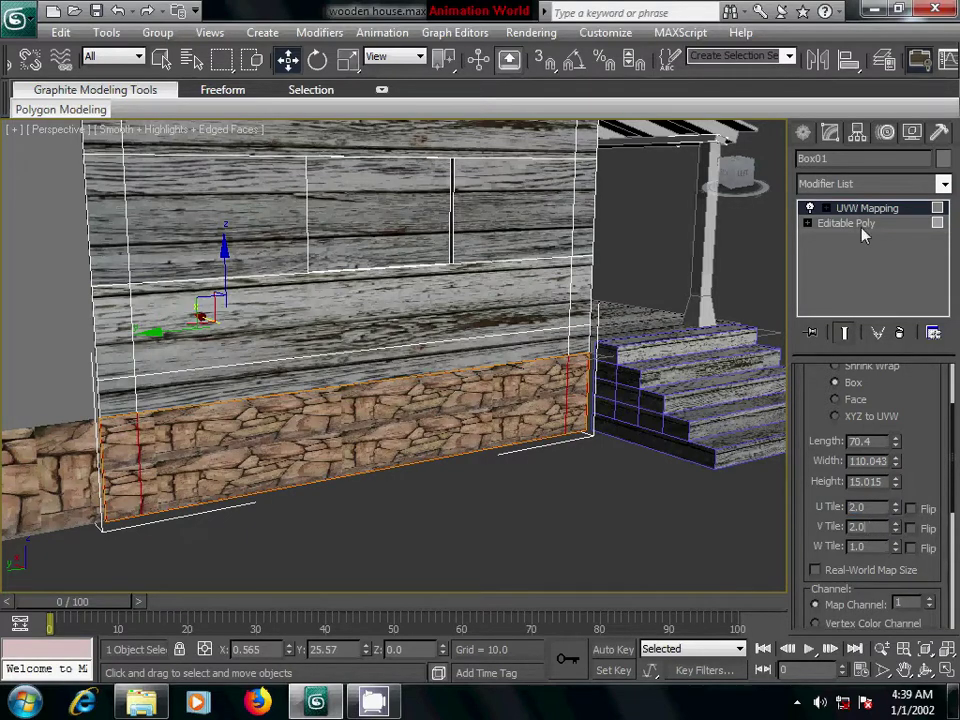
Collapse the UVW mapping into Box01's mesh, then look over the porch and steps
right_click(865, 234)
click(738, 378)
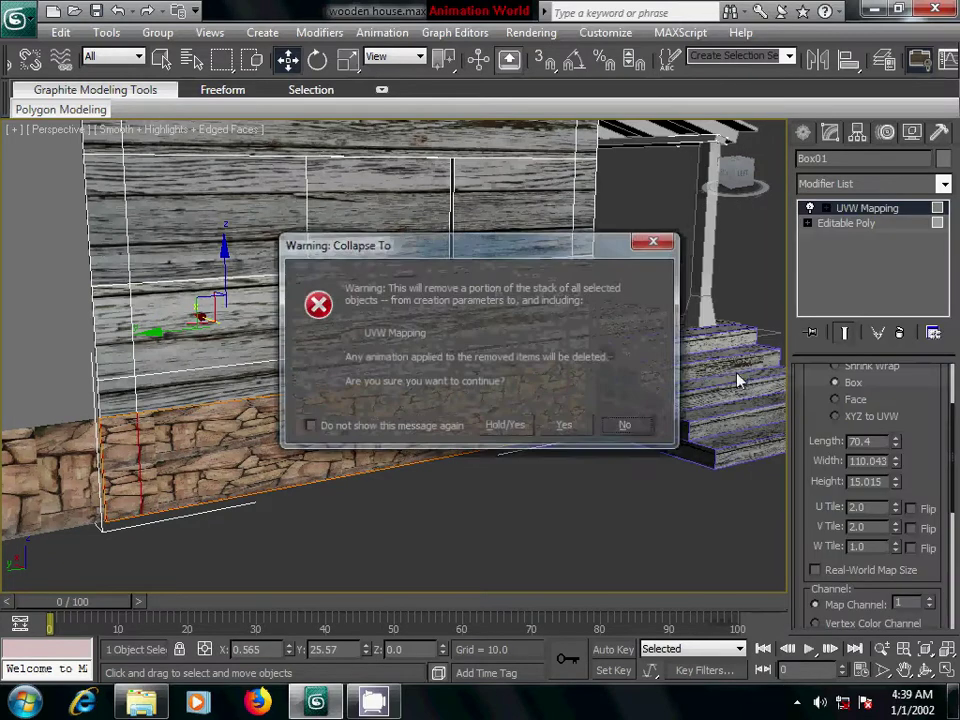
click(564, 425)
click(587, 508)
scroll(544, 484, up, 3)
alt+middle_drag(544, 484, 543, 493)
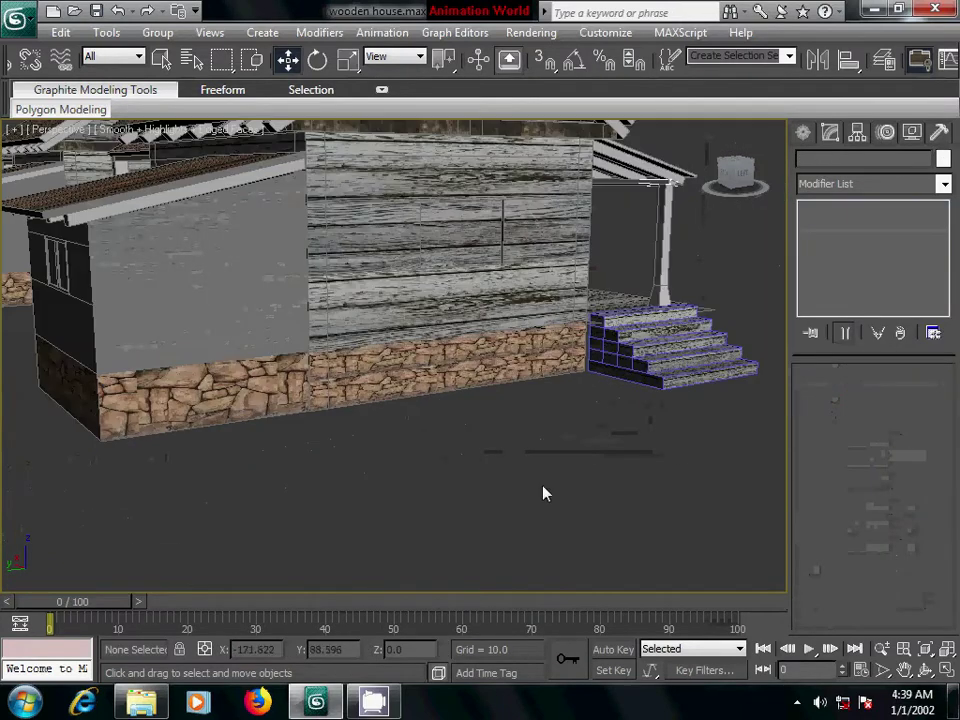
mouse_move(598, 513)
alt+middle_down()
mouse_move(424, 516)
mouse_move(536, 525)
mouse_move(581, 463)
mouse_move(587, 525)
mouse_move(636, 495)
alt+middle_up()
Select the central block Box09 and enter Polygon mode in Front view
click(459, 418)
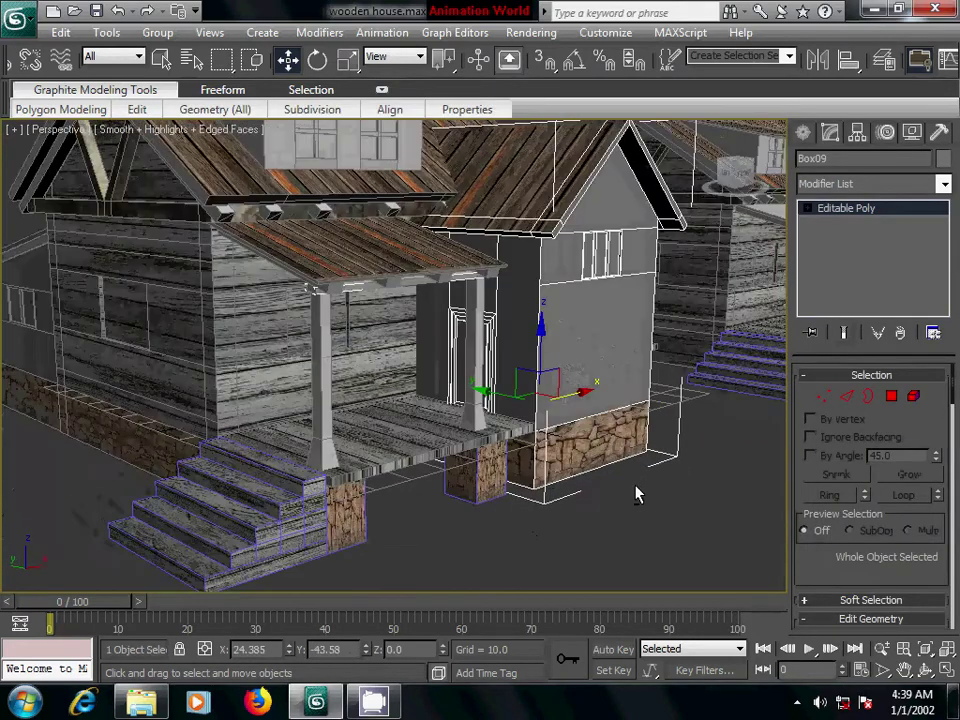
alt+middle_drag(520, 521, 570, 510)
click(891, 398)
alt+middle_drag(658, 527, 651, 512)
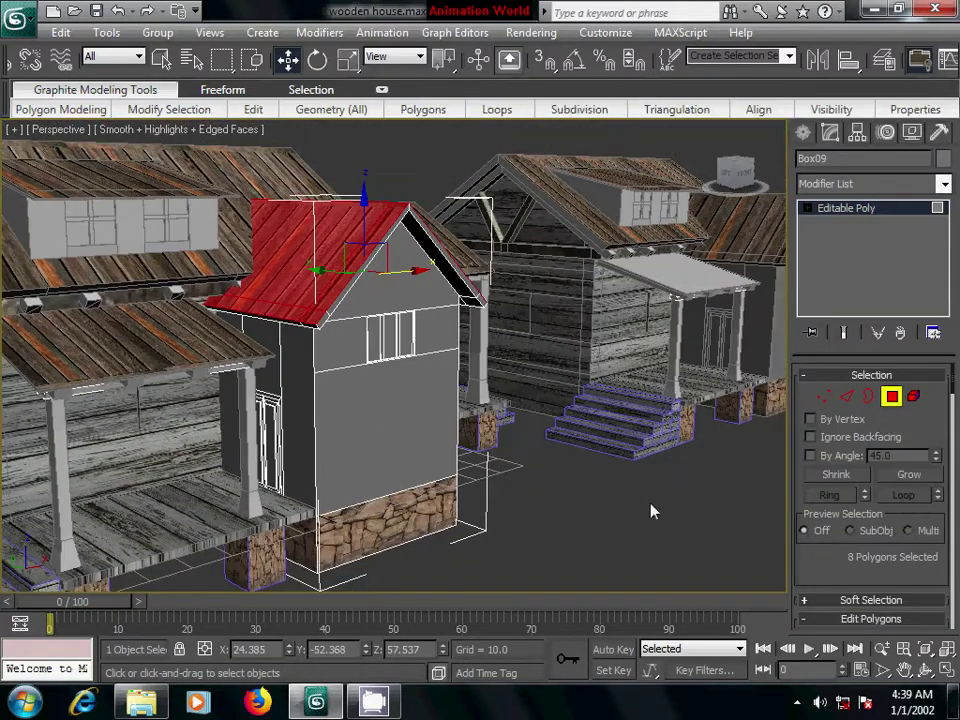
click(886, 402)
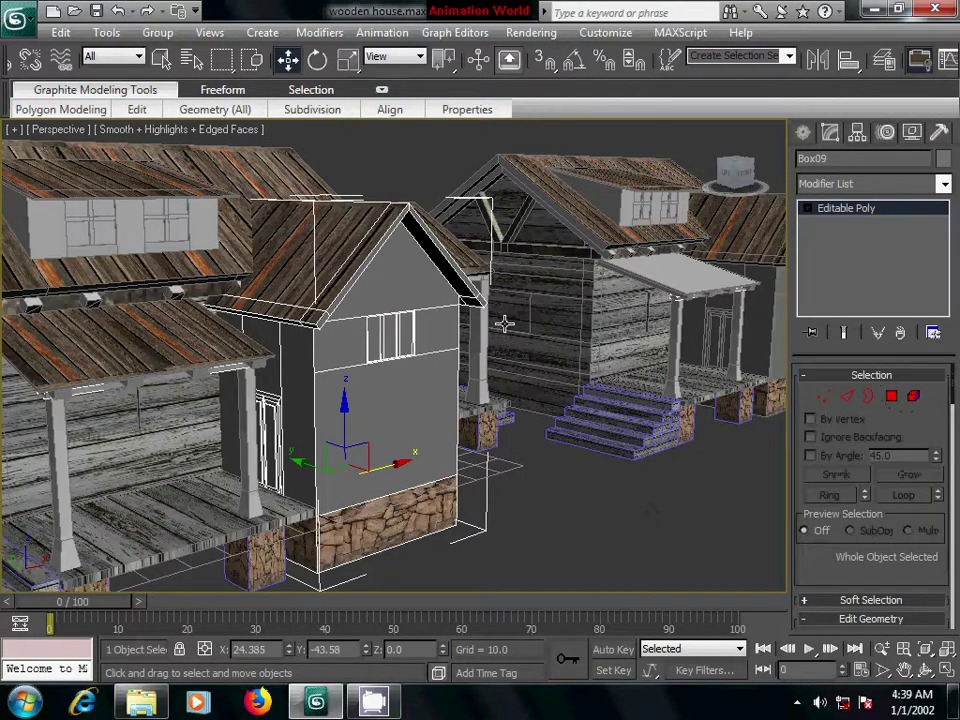
key(f)
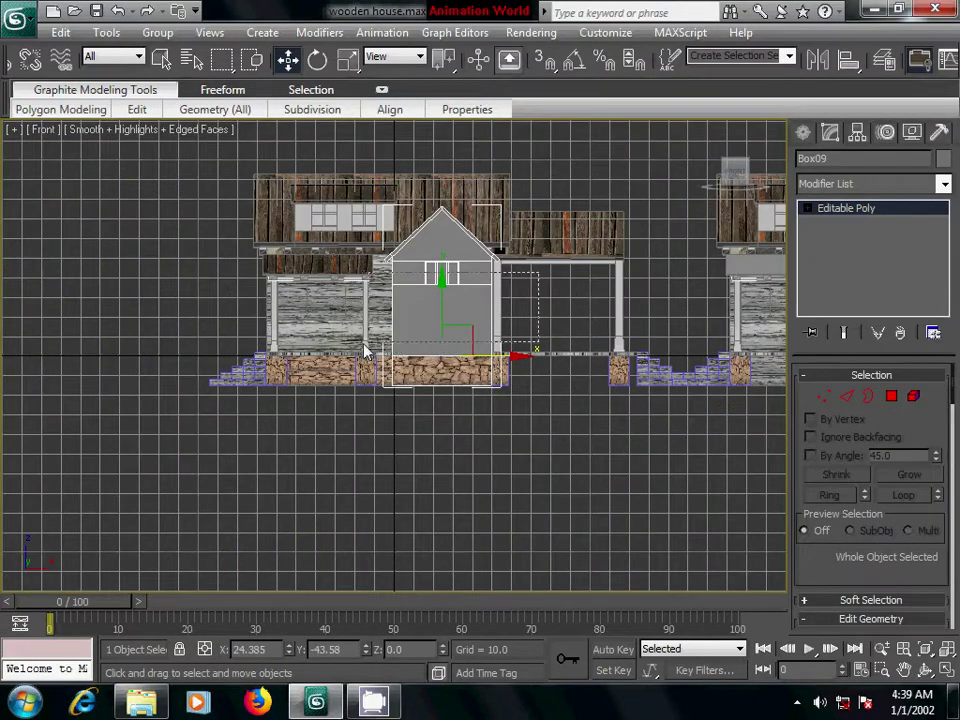
ctrl+click(360, 352)
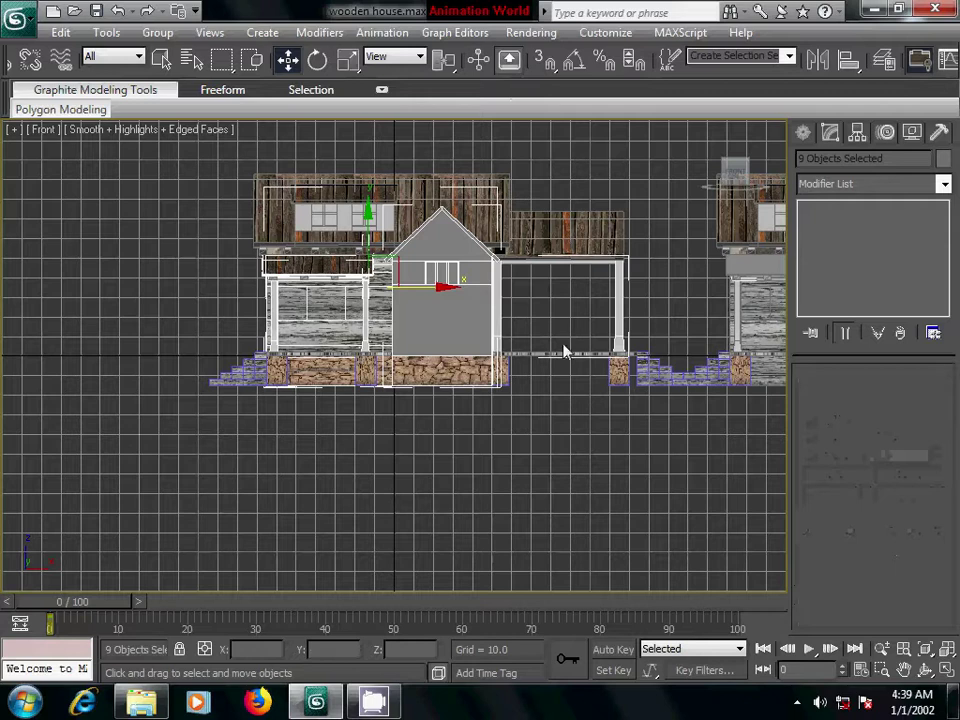
click(460, 327)
click(890, 398)
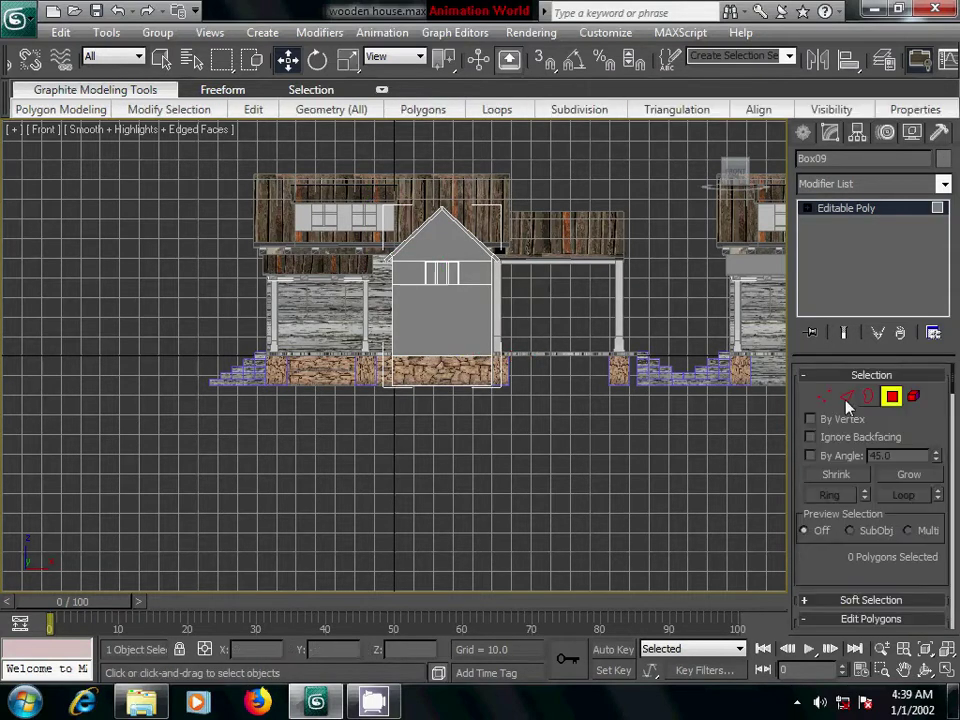
Select Box09's front wall faces, grow the selection and add the gable triangle
drag(540, 306, 338, 347)
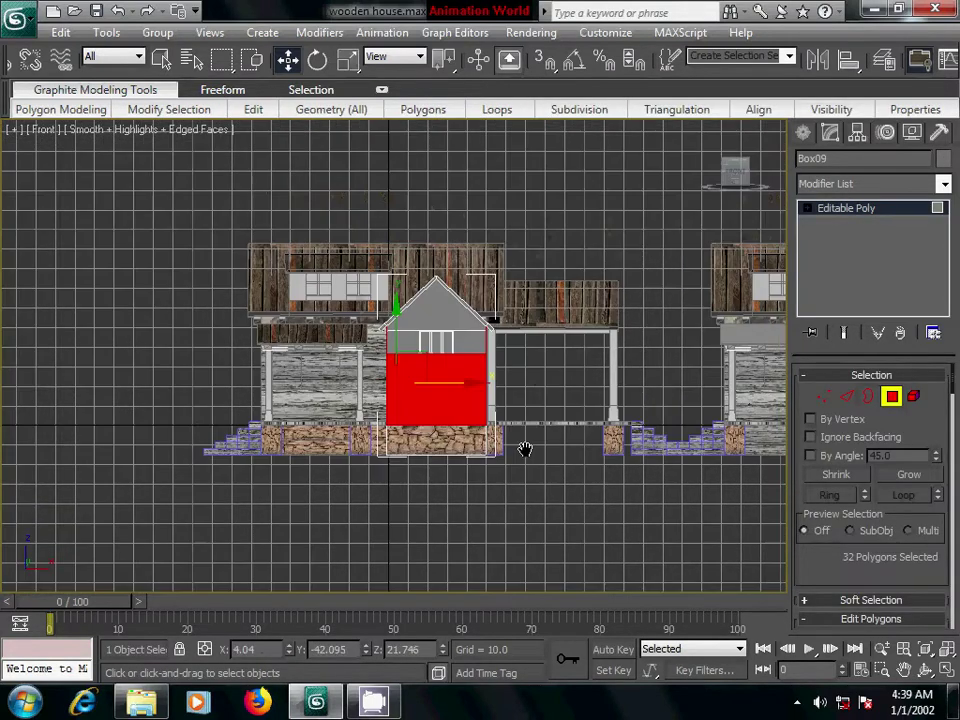
scroll(525, 452, up, 5)
middle_drag(553, 424, 539, 436)
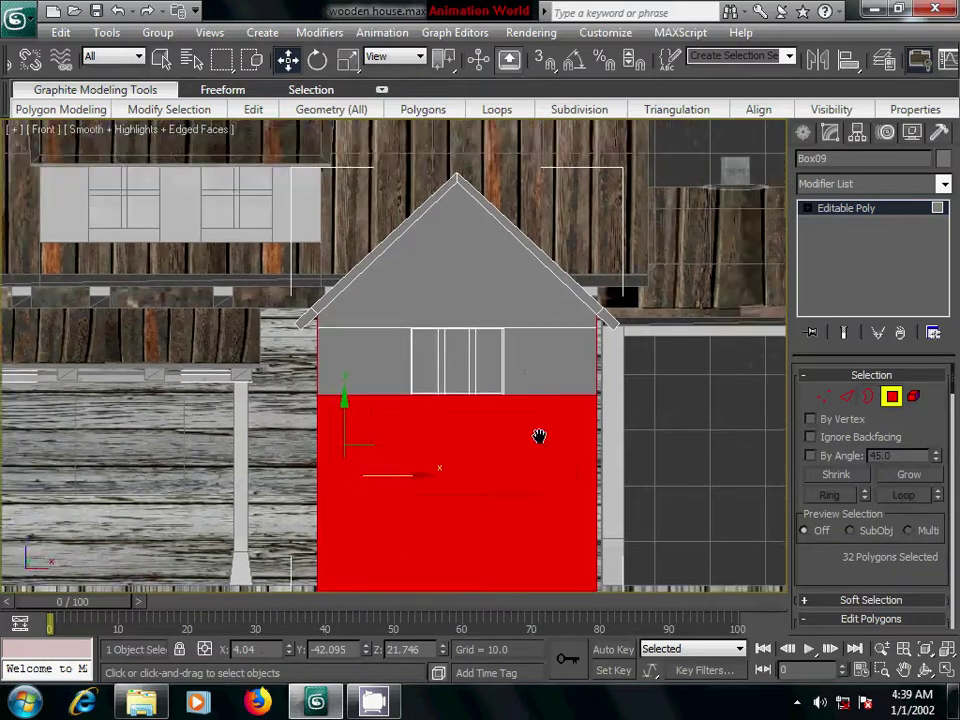
scroll(539, 436, down, 2)
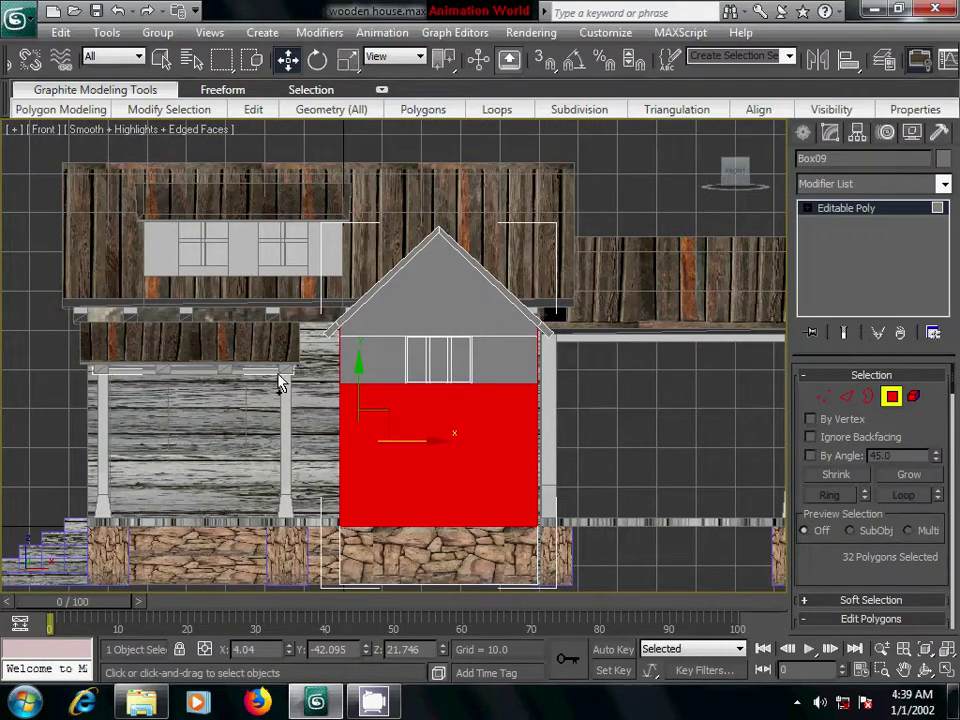
key(ctrl+Page_Up)
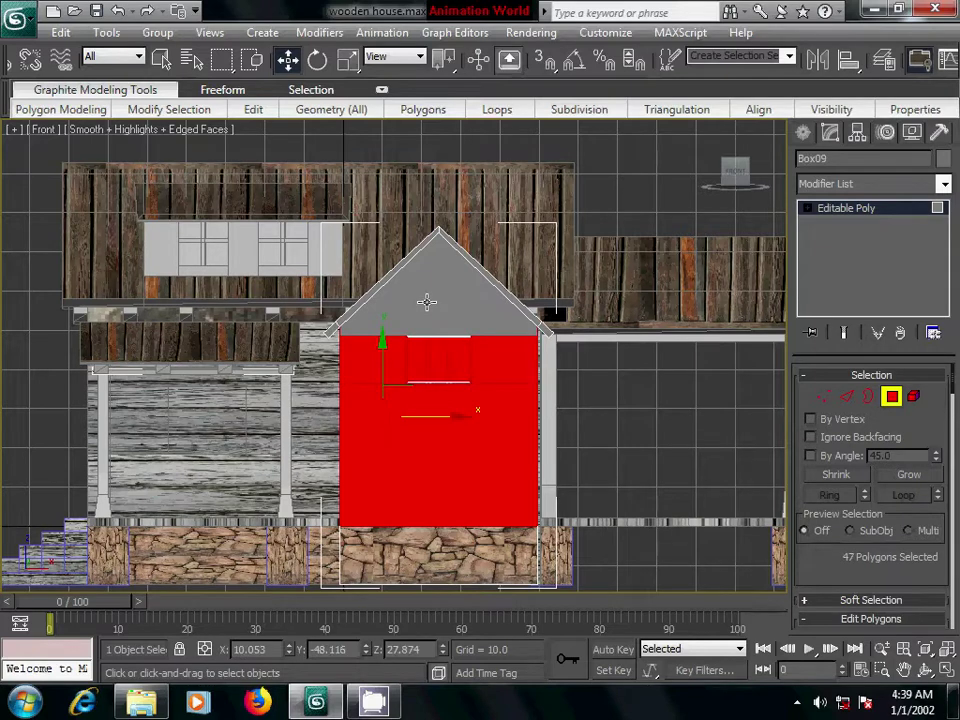
ctrl+click(426, 301)
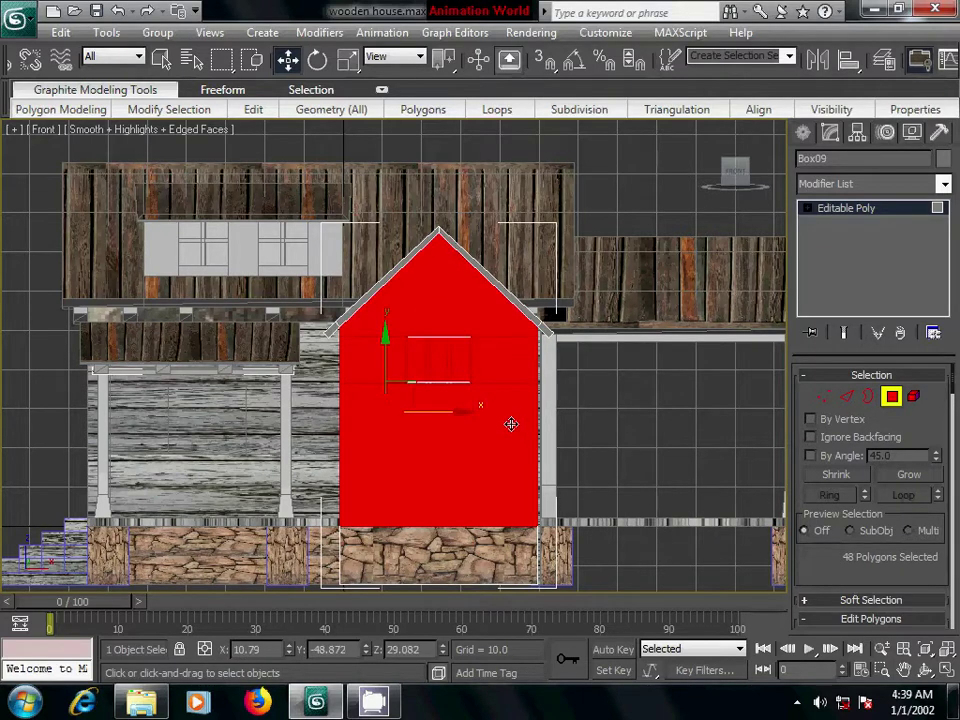
key(p)
mouse_move(494, 445)
alt+middle_down()
mouse_move(407, 456)
mouse_move(456, 461)
mouse_move(278, 475)
alt+middle_up()
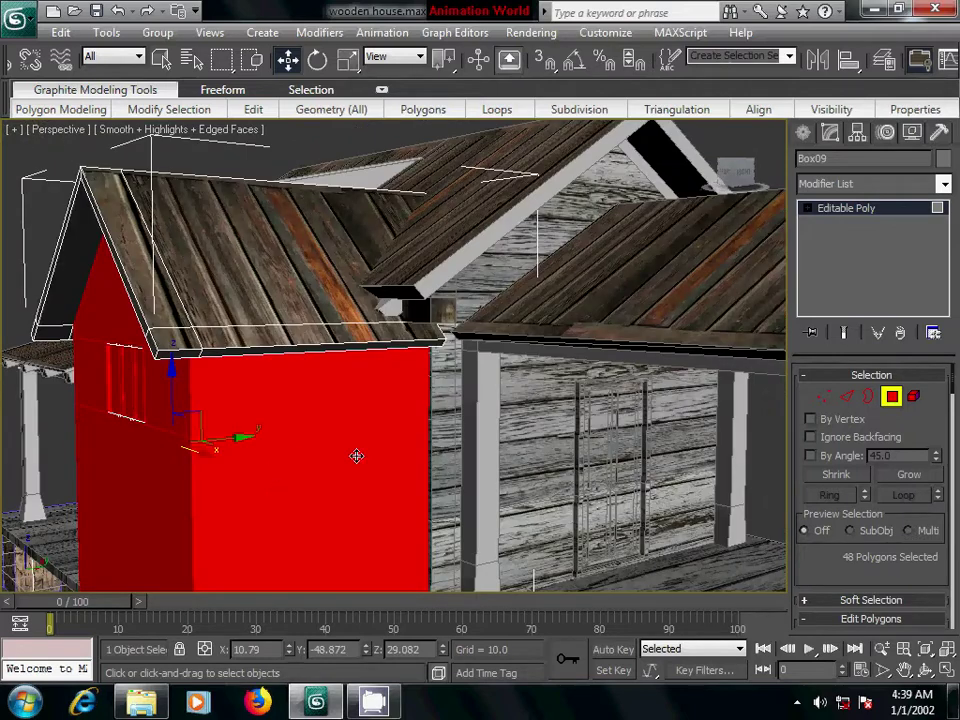
key(m)
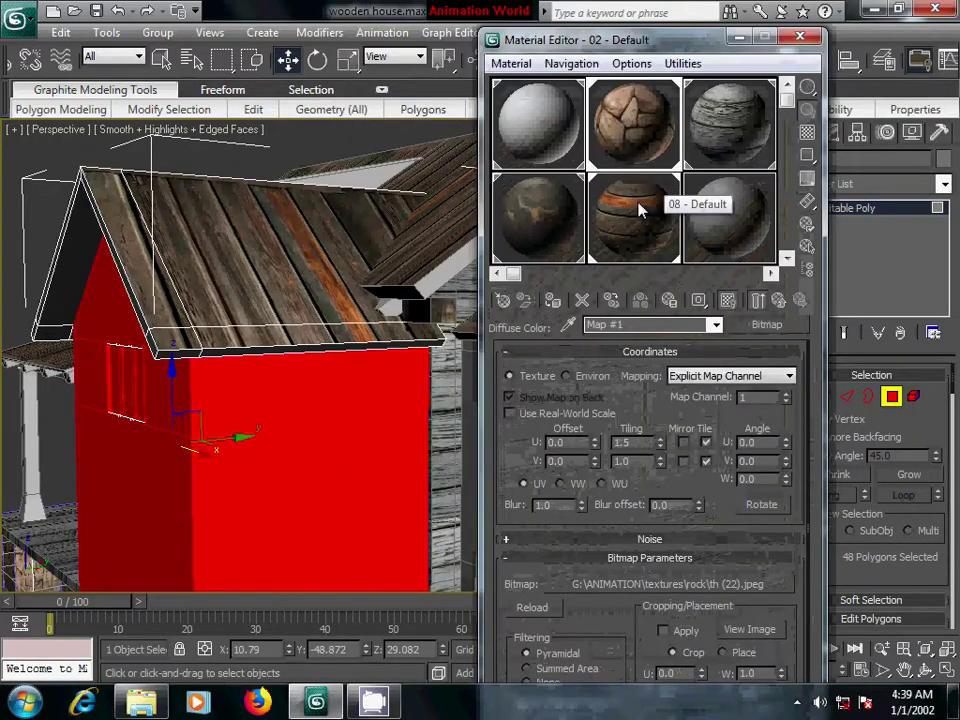
Assign the wood plank material to the selected annex wall and gable faces
click(635, 215)
click(553, 300)
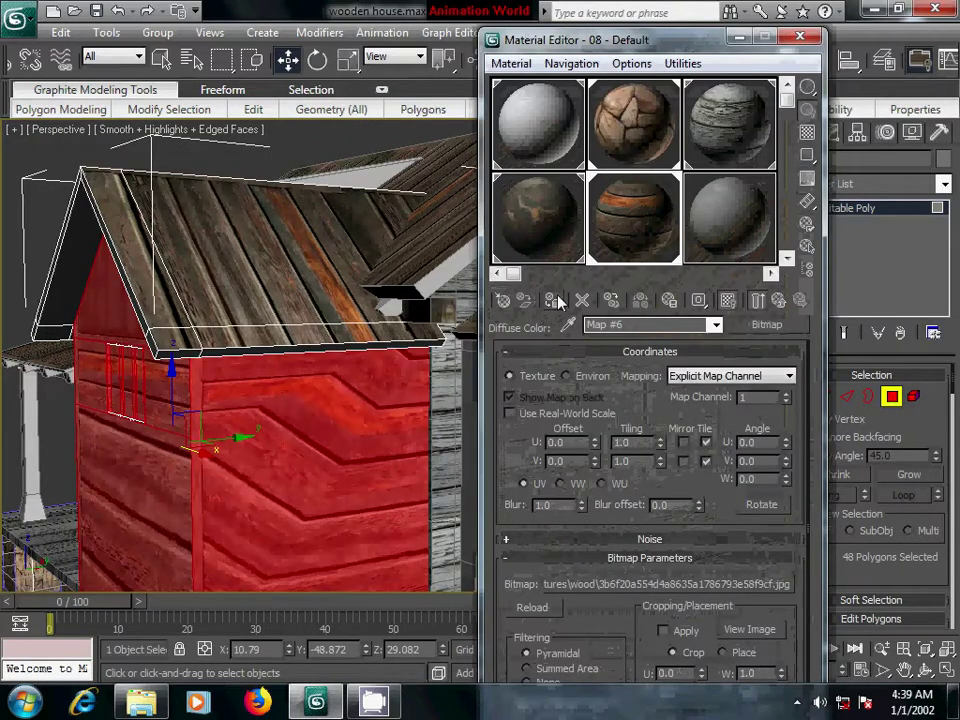
click(800, 38)
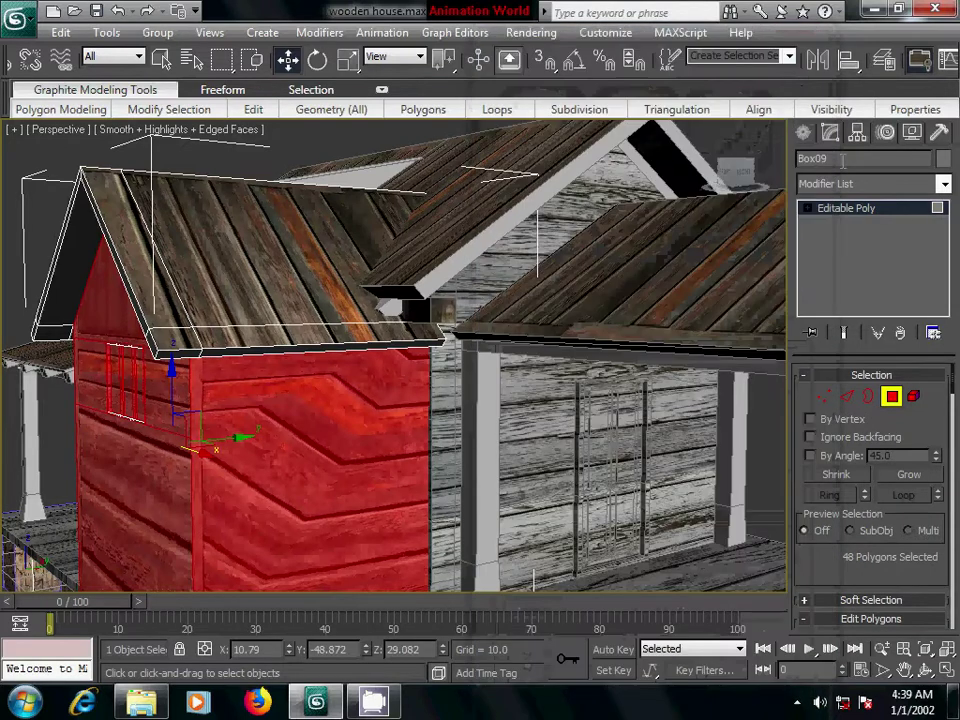
Add a Box UVW Map to the annex walls and raise V Tile to 2.42
click(843, 184)
scroll(843, 400, down, 15)
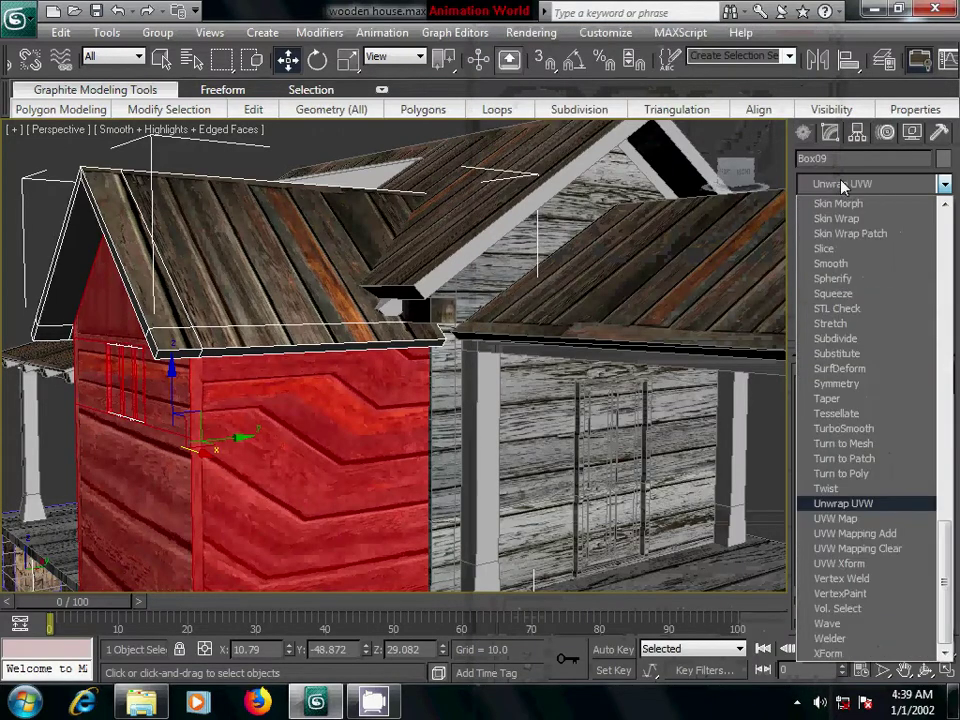
click(843, 518)
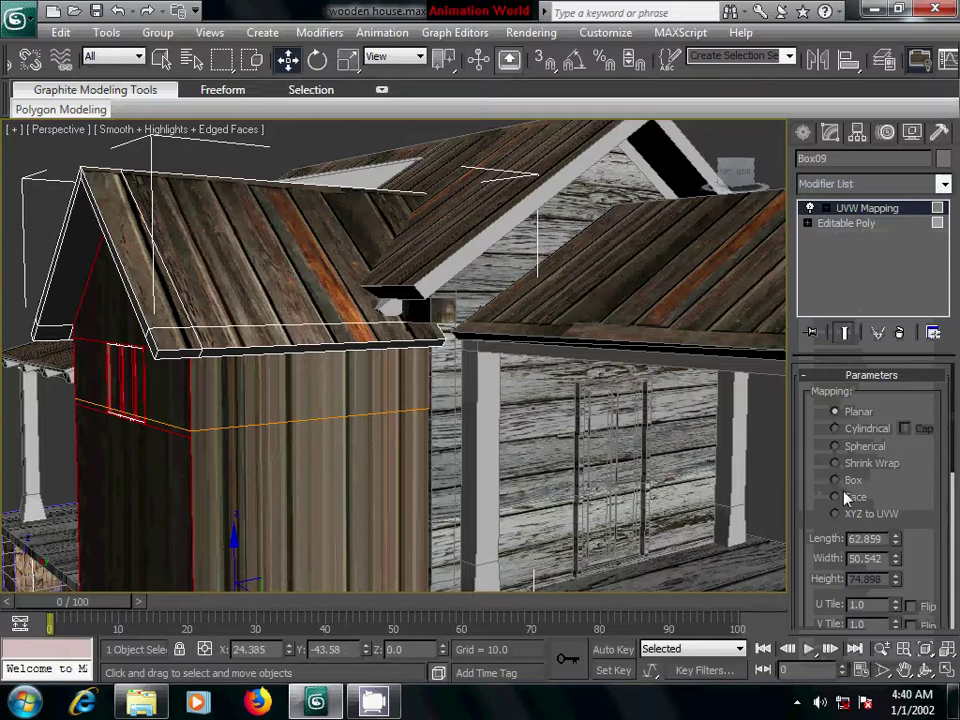
click(835, 480)
scroll(508, 519, down, 2)
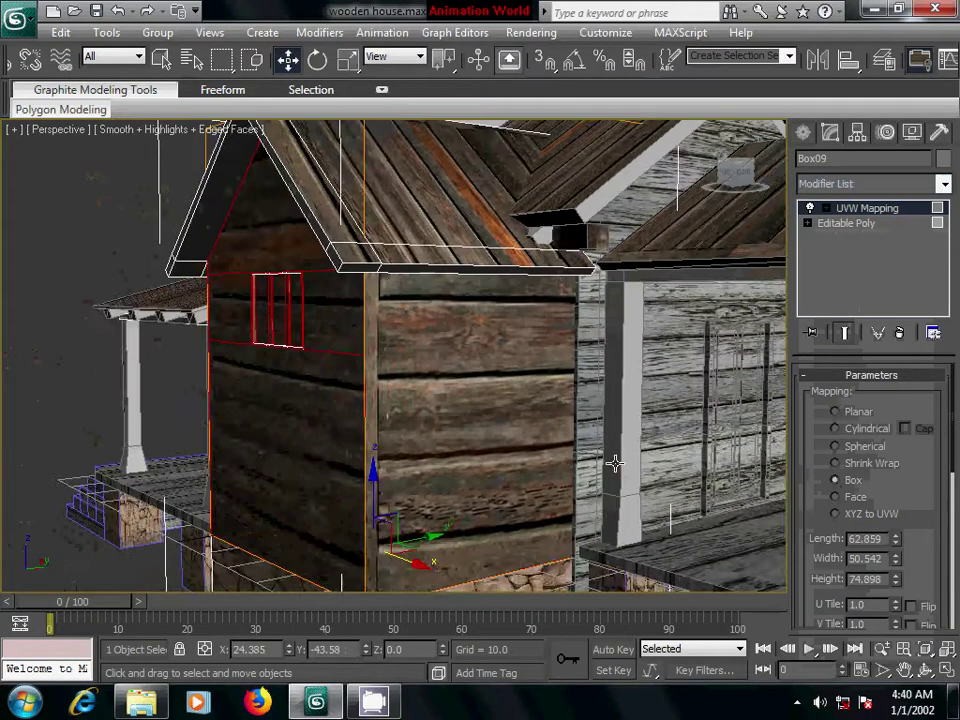
scroll(613, 461, down, 2)
mouse_move(632, 452)
alt+middle_down()
mouse_move(552, 488)
mouse_move(700, 505)
alt+middle_up()
scroll(923, 535, down, 2)
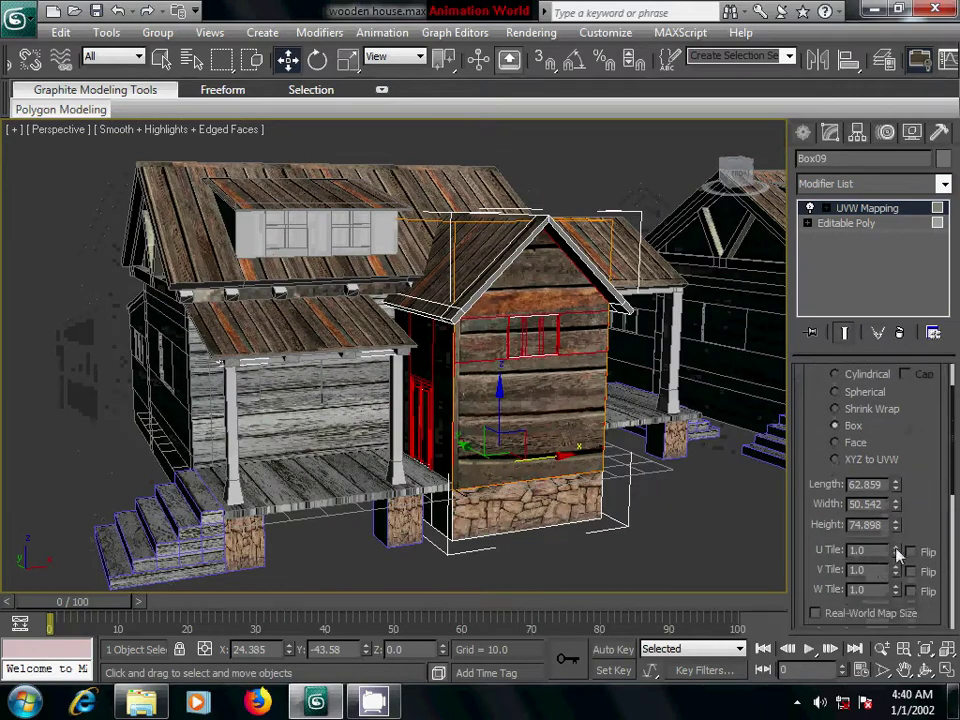
drag(897, 570, 903, 433)
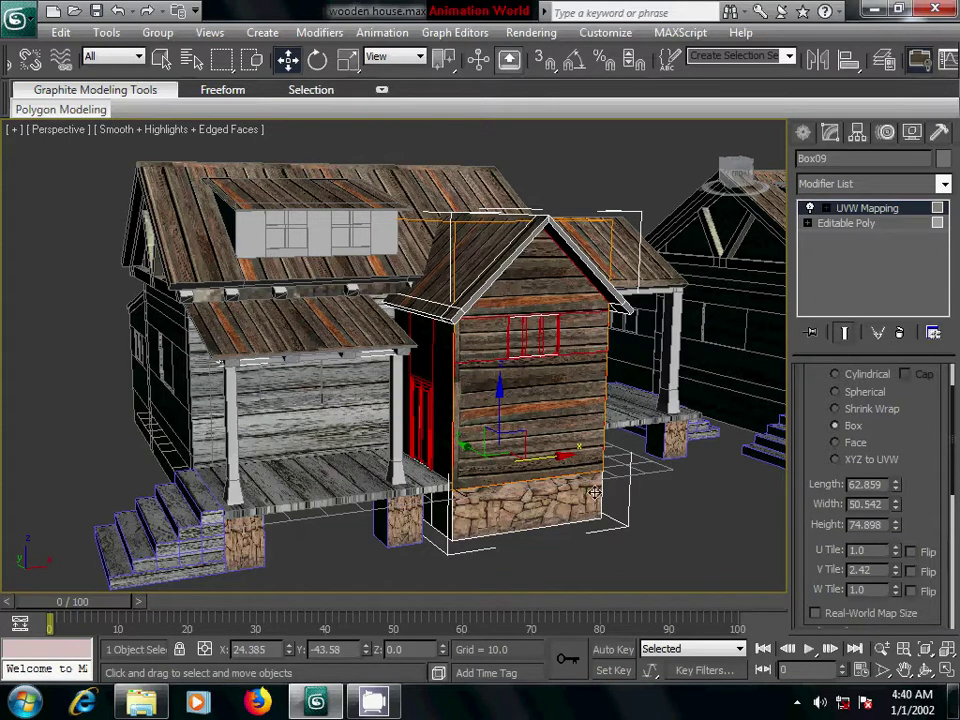
Collapse the UVW Mapping modifier into Box09's mesh
mouse_move(668, 491)
alt+middle_down()
mouse_move(540, 467)
mouse_move(510, 467)
mouse_move(501, 489)
mouse_move(672, 484)
alt+middle_up()
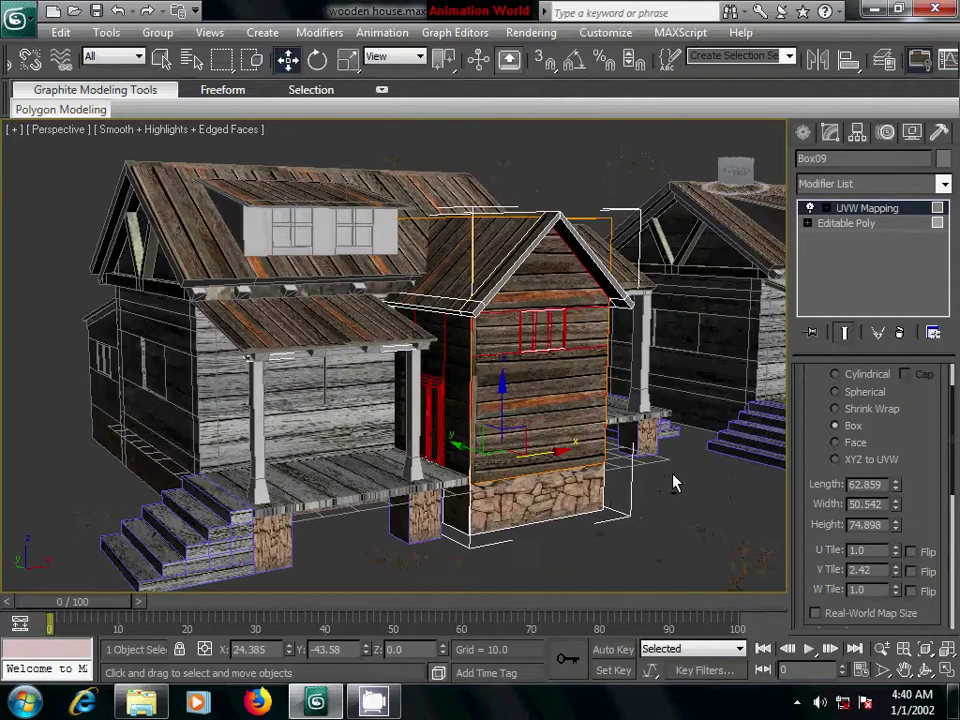
right_click(857, 214)
click(765, 377)
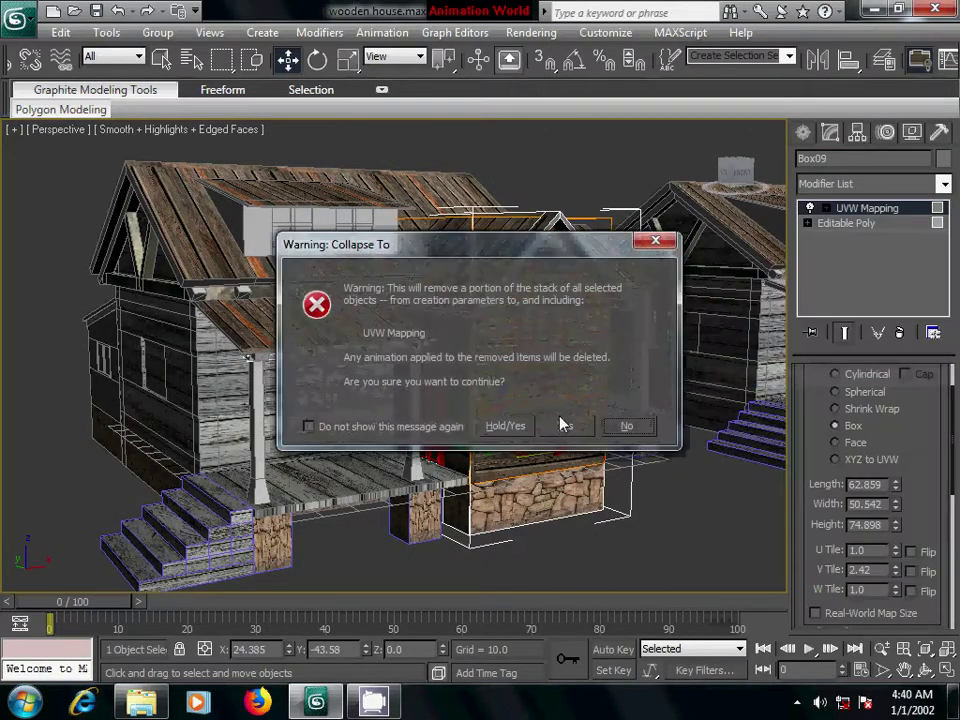
click(557, 429)
mouse_move(710, 443)
alt+middle_down()
mouse_move(675, 460)
mouse_move(448, 487)
mouse_move(465, 491)
mouse_move(530, 460)
alt+middle_up()
Select the annex Box03 and pick its upper wall polygons, leaving the stone base out
click(339, 471)
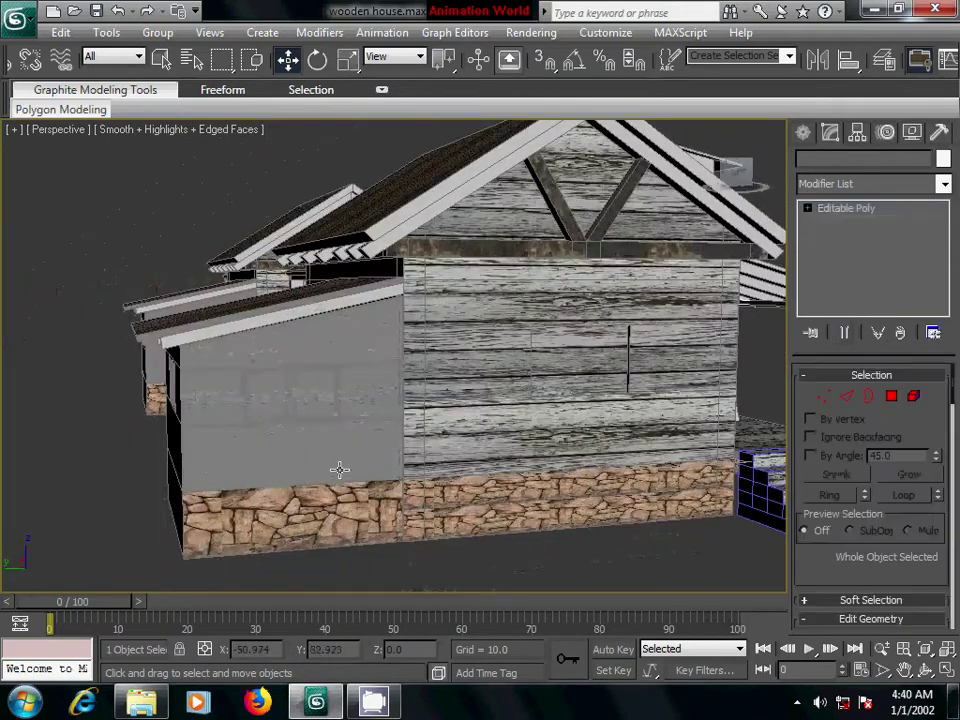
alt+middle_drag(311, 482, 383, 479)
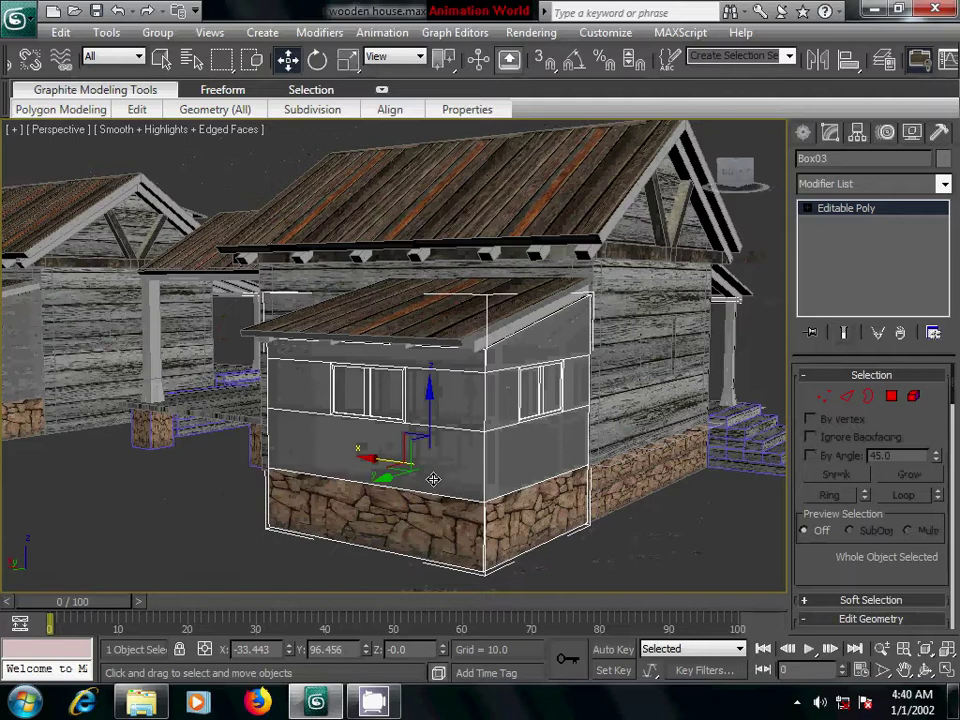
middle_drag(645, 475, 521, 458)
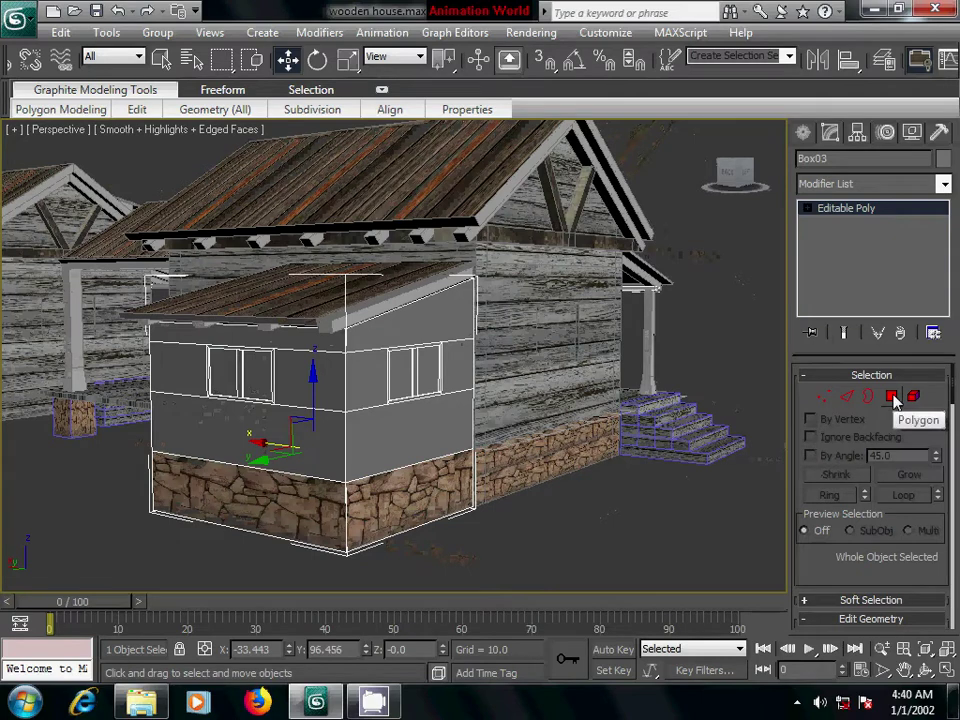
click(944, 183)
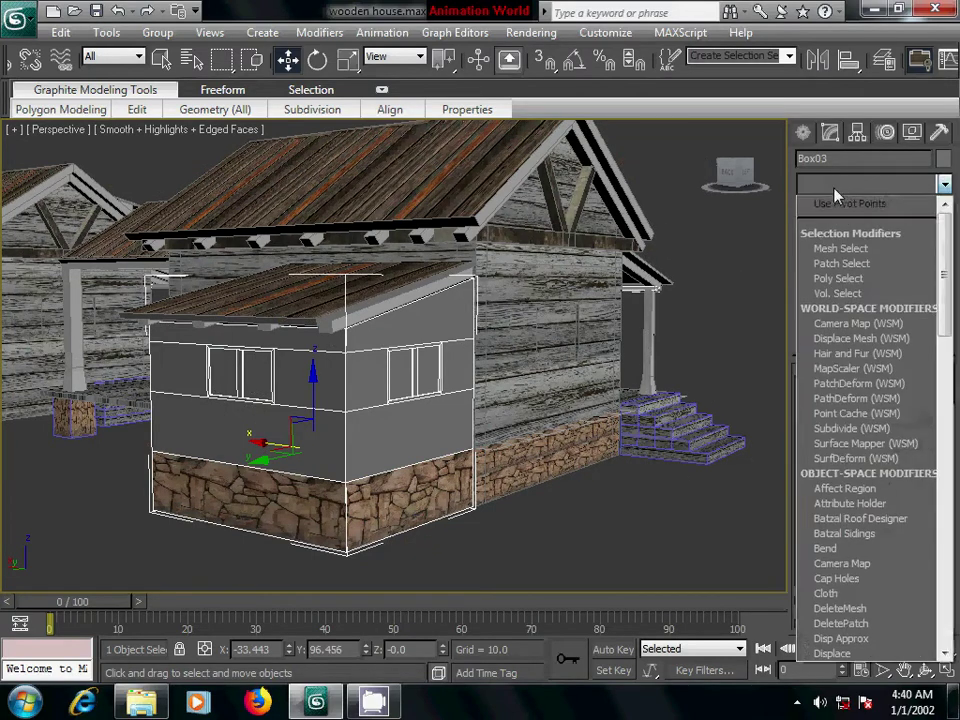
click(750, 288)
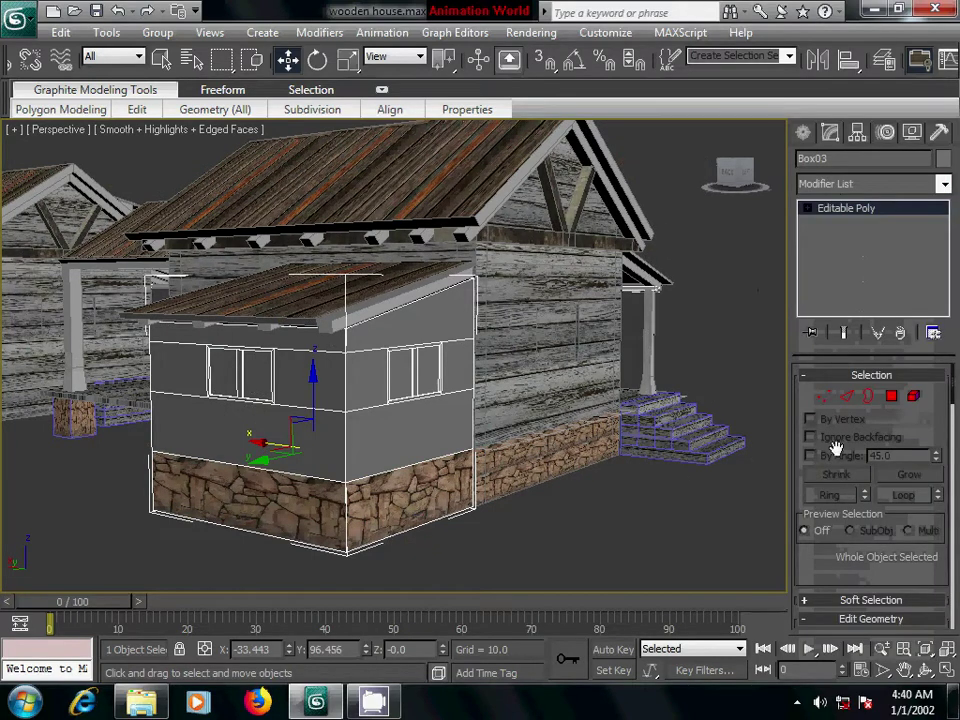
click(891, 397)
click(741, 364)
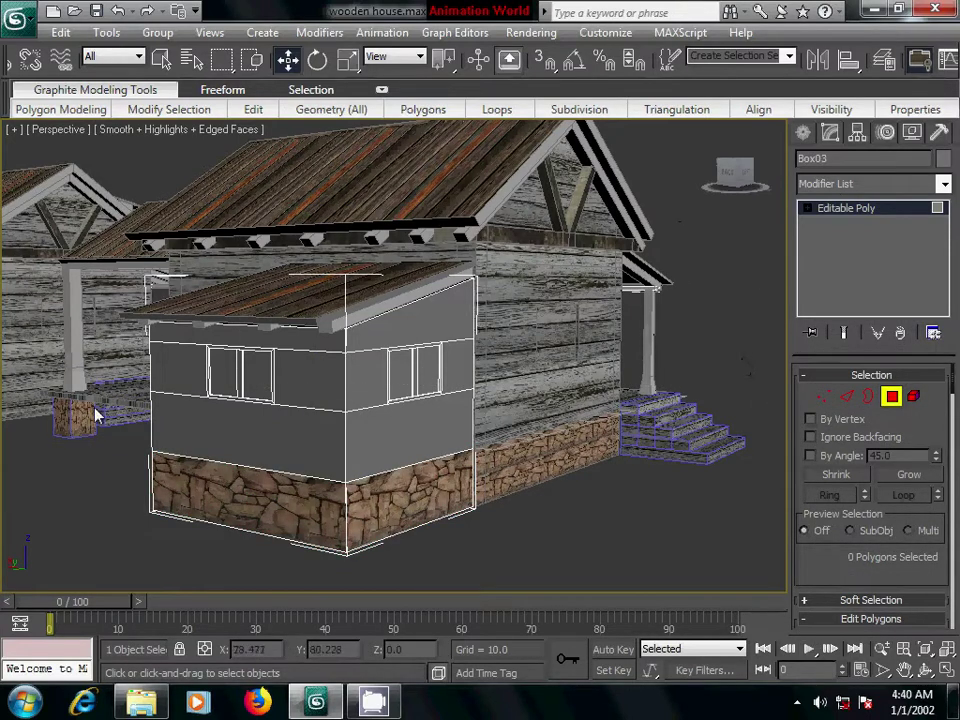
key(ctrl+a)
mouse_move(227, 486)
alt+middle_down()
mouse_move(322, 487)
mouse_move(305, 497)
alt+middle_up()
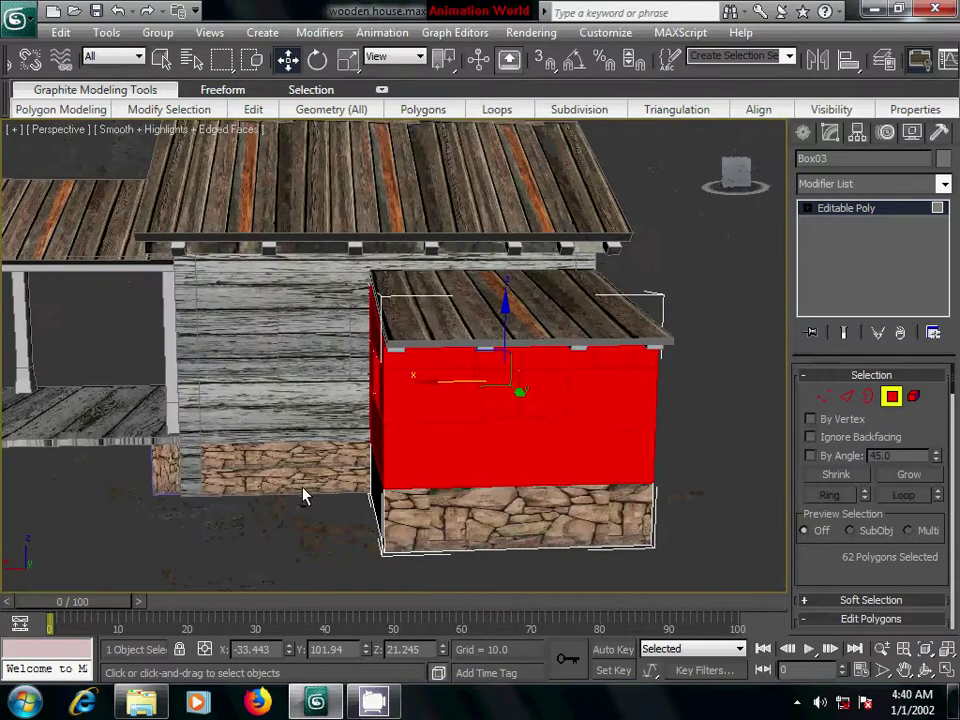
Apply the wood plank material to the annex's upper walls and check it from several angles
key(m)
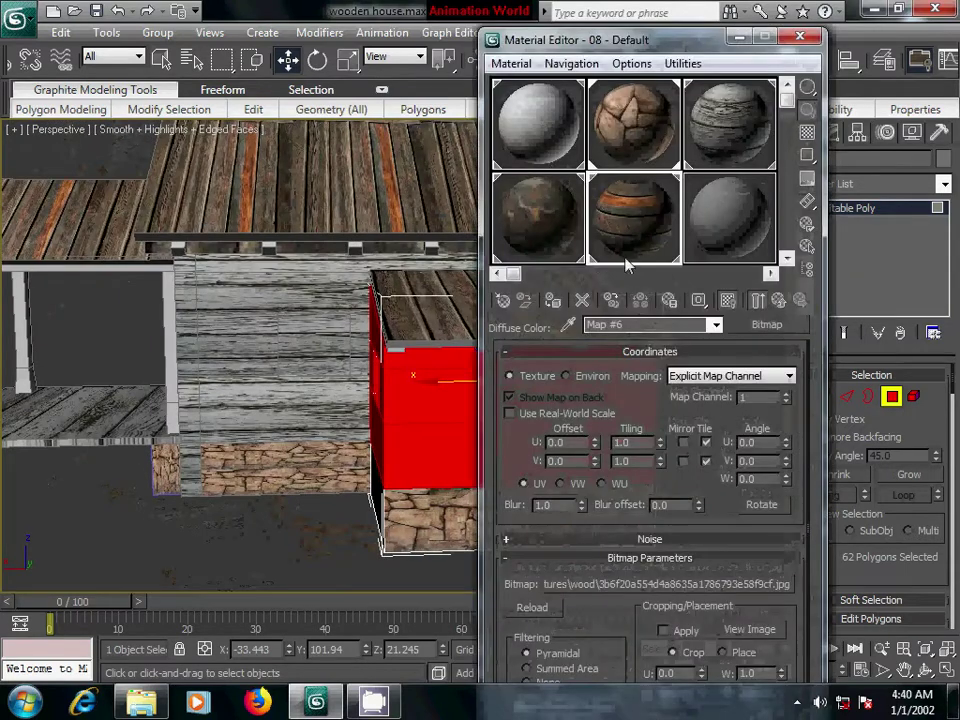
click(551, 302)
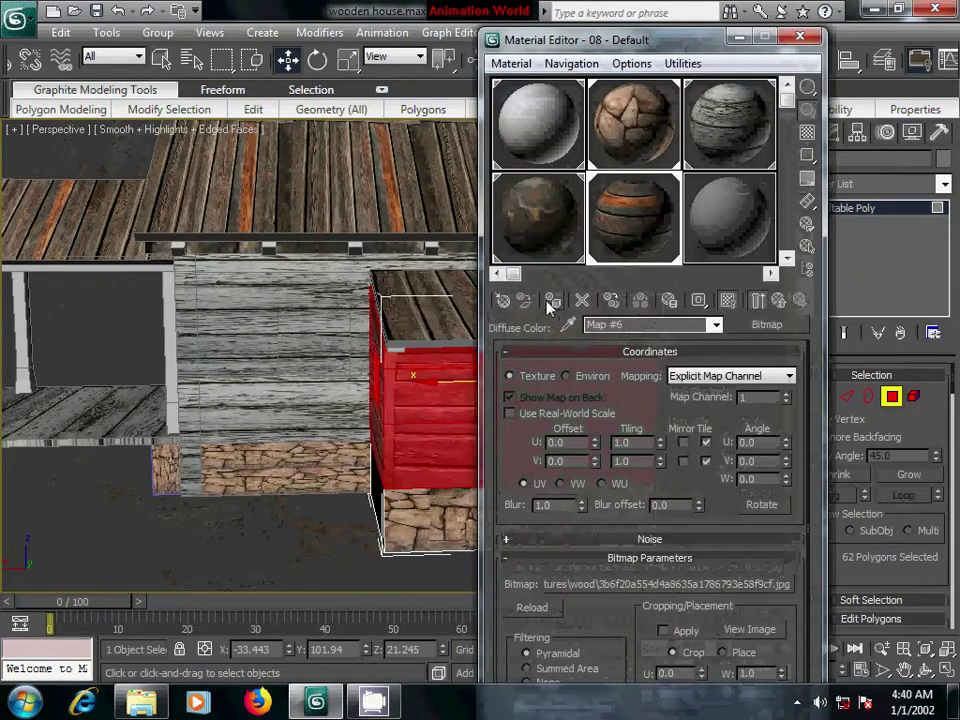
click(800, 37)
click(742, 430)
mouse_move(742, 430)
alt+middle_down()
mouse_move(469, 476)
mouse_move(573, 473)
mouse_move(491, 476)
mouse_move(551, 471)
mouse_move(534, 467)
mouse_move(596, 452)
alt+middle_up()
scroll(551, 473, up, 3)
mouse_move(296, 440)
alt+middle_down()
mouse_move(411, 461)
mouse_move(614, 470)
mouse_move(480, 476)
mouse_move(426, 508)
mouse_move(369, 467)
mouse_move(380, 325)
alt+middle_up()
Leave the annex and select the main house wall Box01 in Polygon mode
click(803, 136)
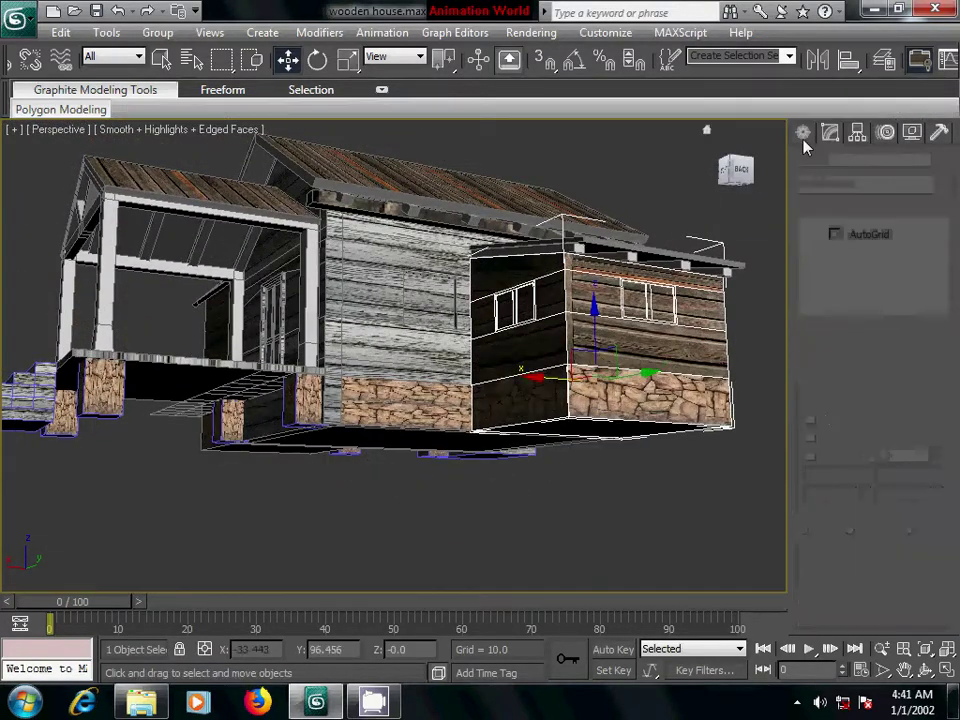
click(346, 288)
alt+middle_drag(435, 563, 466, 568)
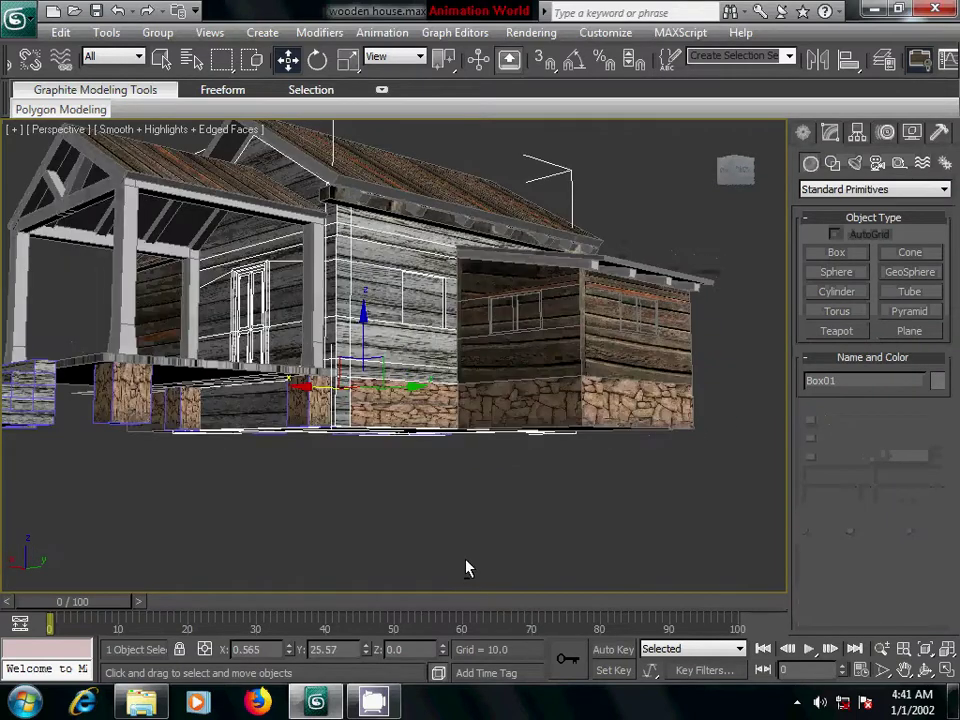
click(830, 133)
click(891, 396)
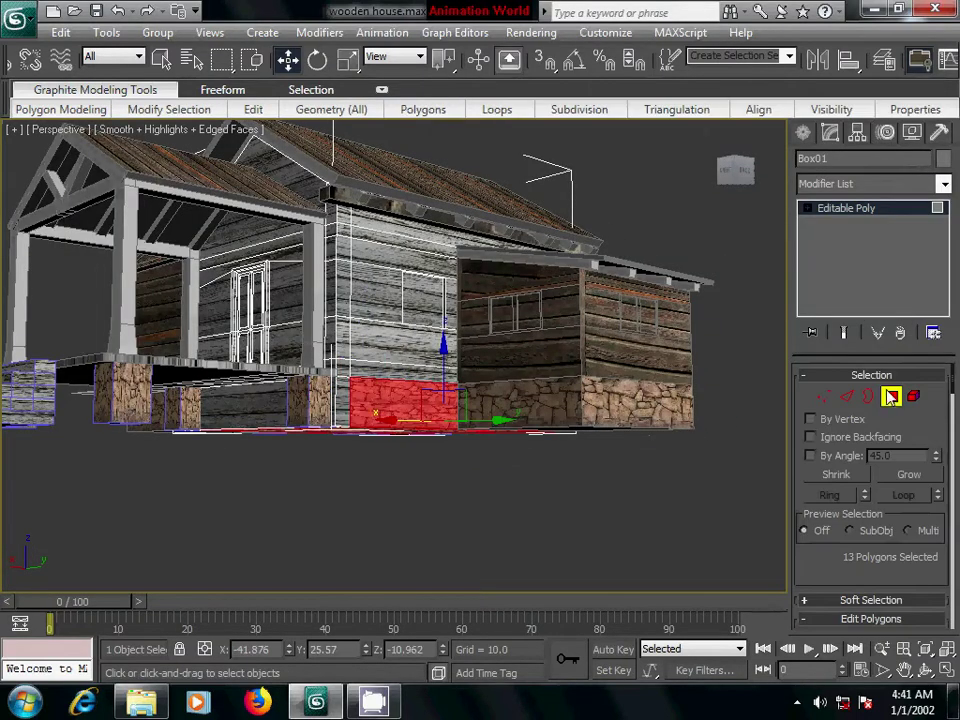
alt+middle_drag(480, 481, 451, 484)
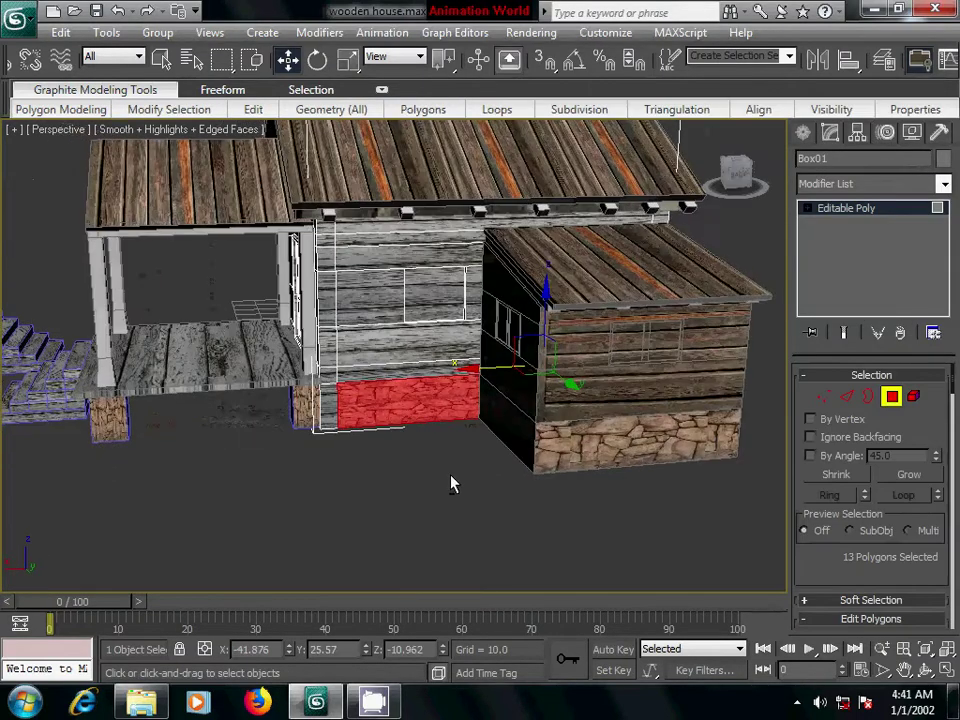
Select the five bare base strip, pillar and beam faces along Box01's lower wall
click(326, 407)
alt+middle_drag(300, 508, 276, 403)
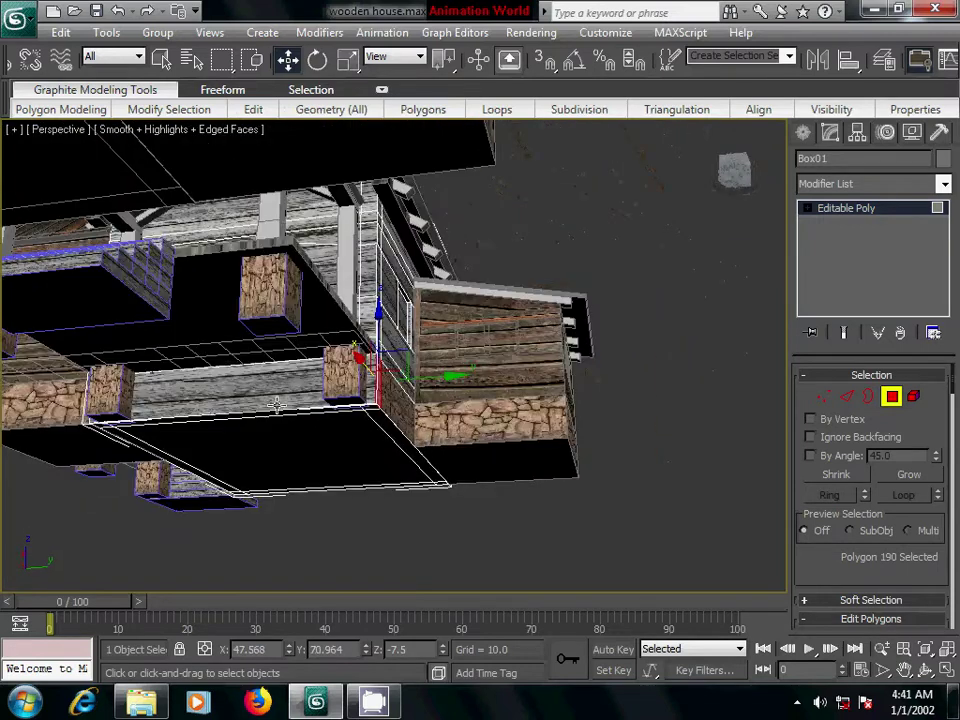
ctrl+click(276, 403)
alt+middle_drag(326, 510, 369, 390)
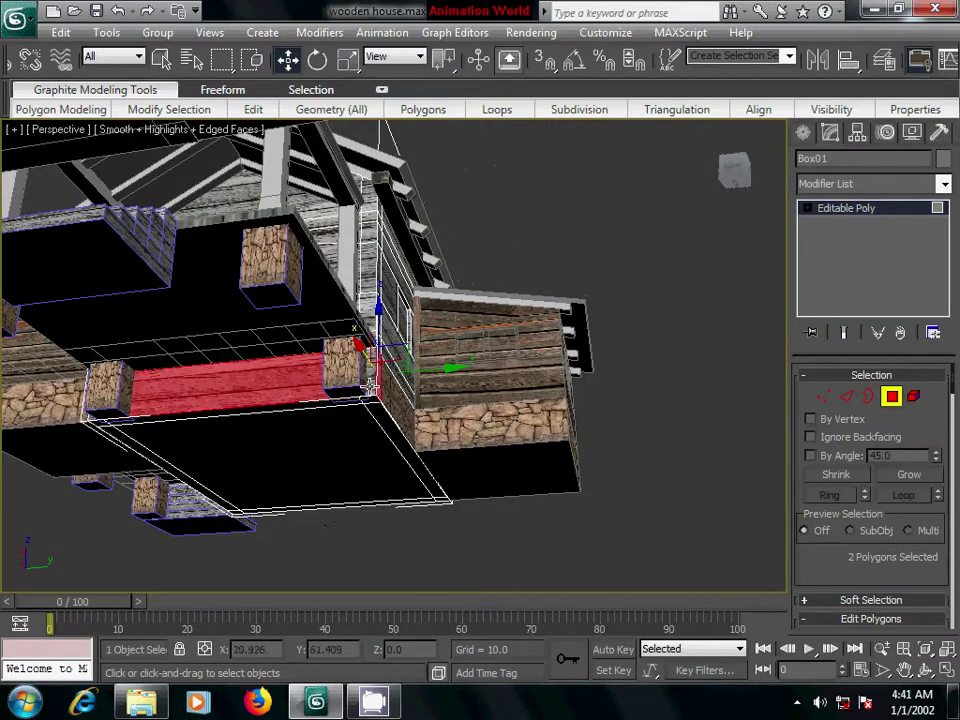
ctrl+click(276, 285)
alt+middle_drag(258, 388, 303, 325)
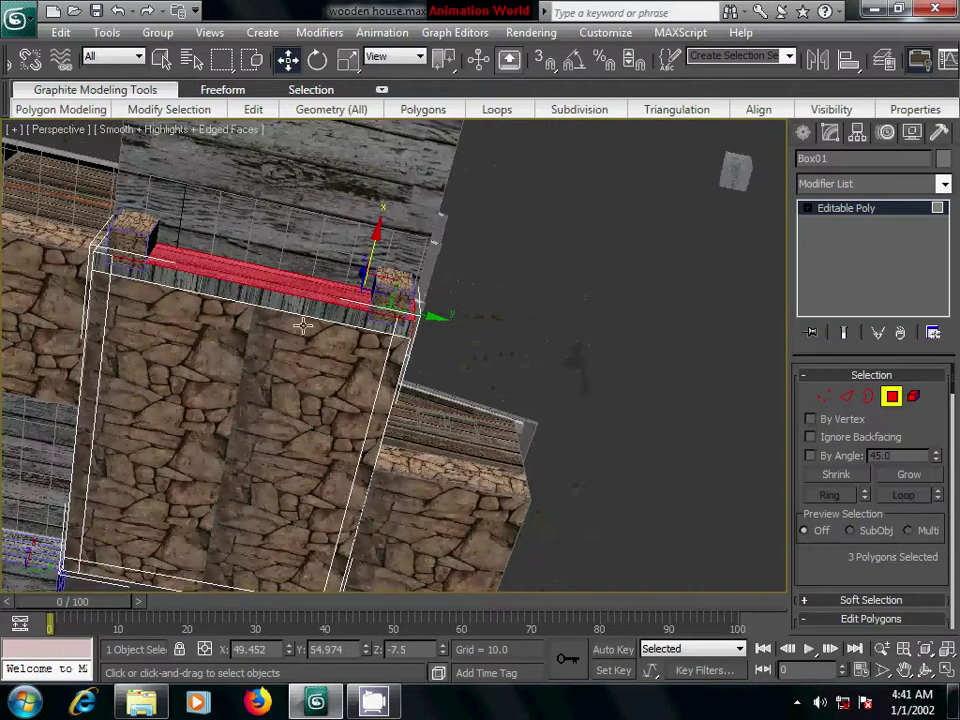
ctrl+click(293, 308)
alt+middle_drag(274, 424, 197, 283)
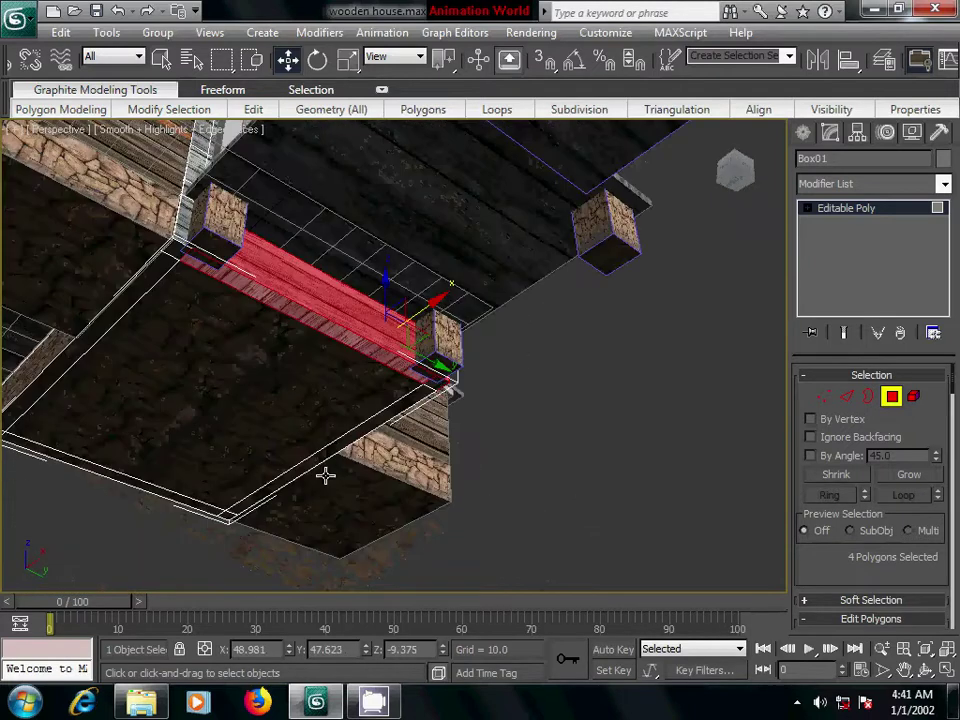
ctrl+click(178, 258)
mouse_move(274, 452)
alt+middle_down()
mouse_move(253, 420)
mouse_move(311, 390)
mouse_move(332, 433)
mouse_move(291, 461)
mouse_move(332, 480)
mouse_move(398, 478)
alt+middle_up()
Assign the rock stone material to the five selected faces and view the whole house
key(m)
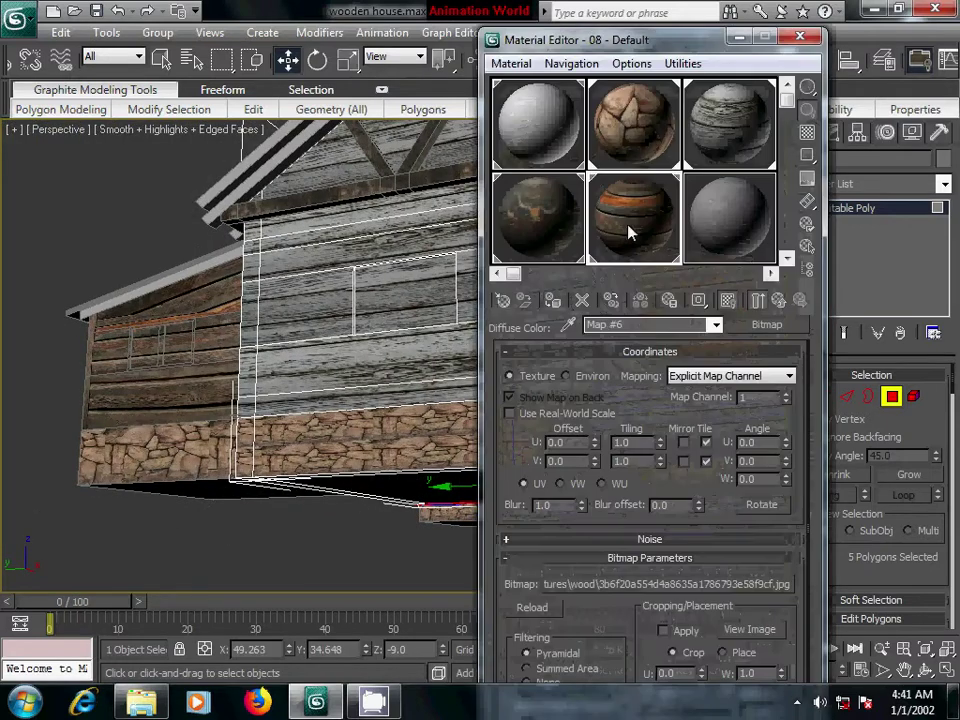
click(628, 131)
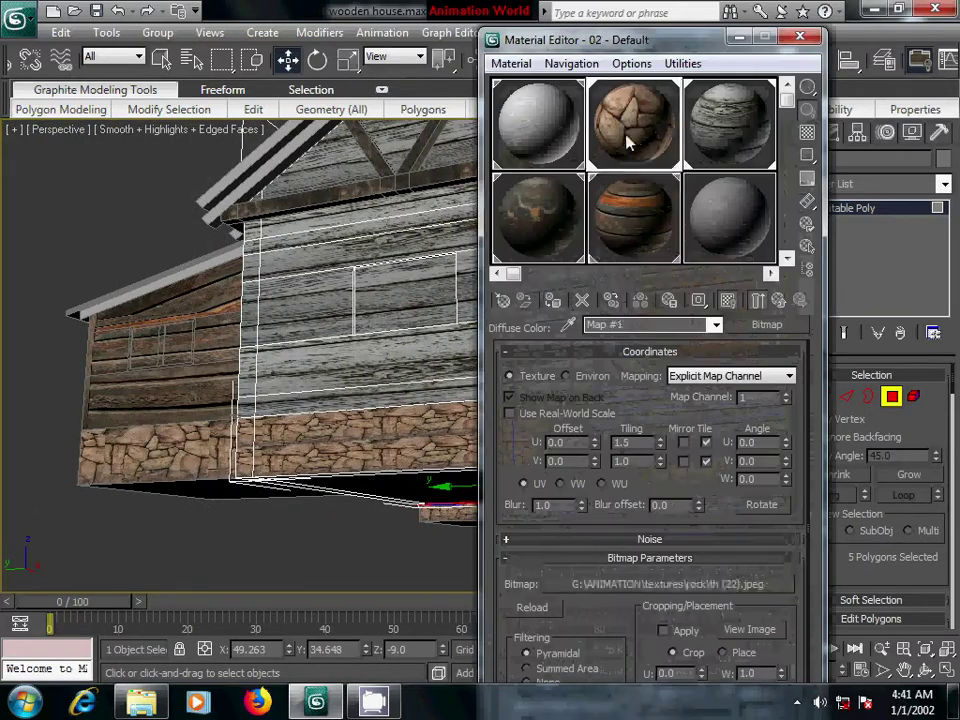
click(800, 38)
mouse_move(613, 447)
alt+middle_down()
mouse_move(456, 422)
mouse_move(321, 443)
mouse_move(420, 530)
alt+middle_up()
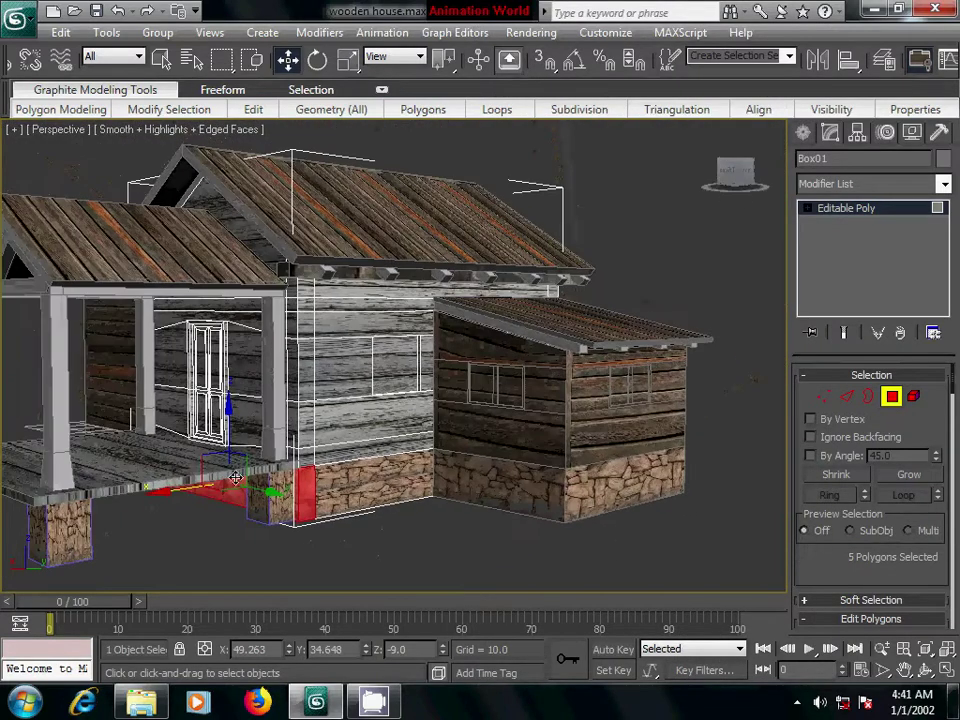
click(446, 557)
mouse_move(517, 557)
alt+middle_down()
mouse_move(514, 527)
mouse_move(493, 538)
mouse_move(342, 535)
mouse_move(384, 555)
mouse_move(431, 555)
mouse_move(328, 528)
mouse_move(444, 540)
alt+middle_up()
scroll(514, 527, down, 3)
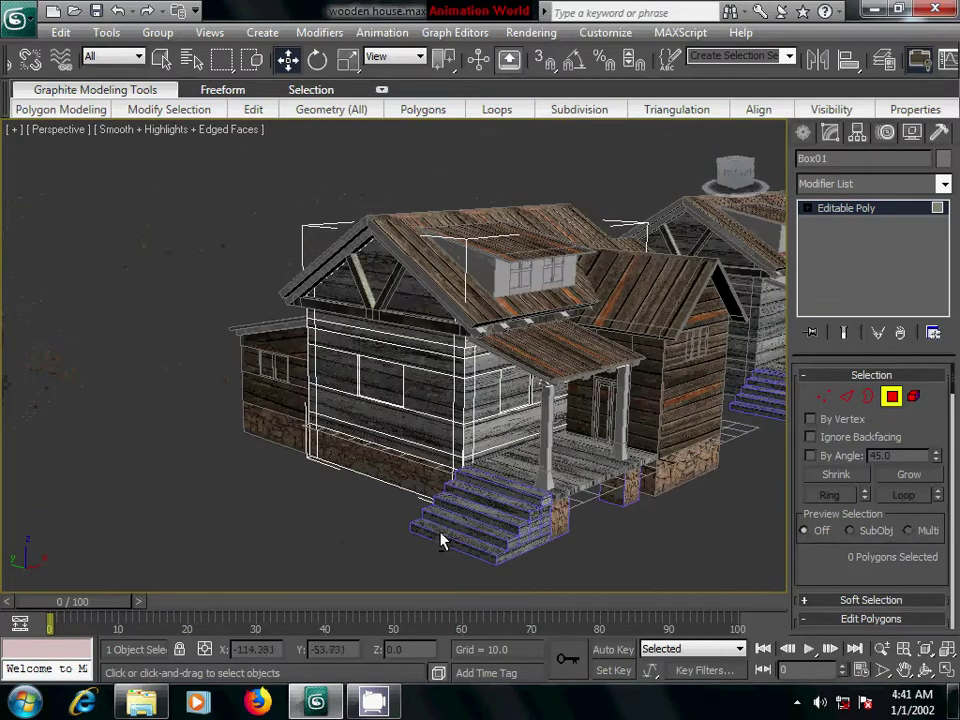
Select the window panel polygons on the front wall and side wing
click(381, 381)
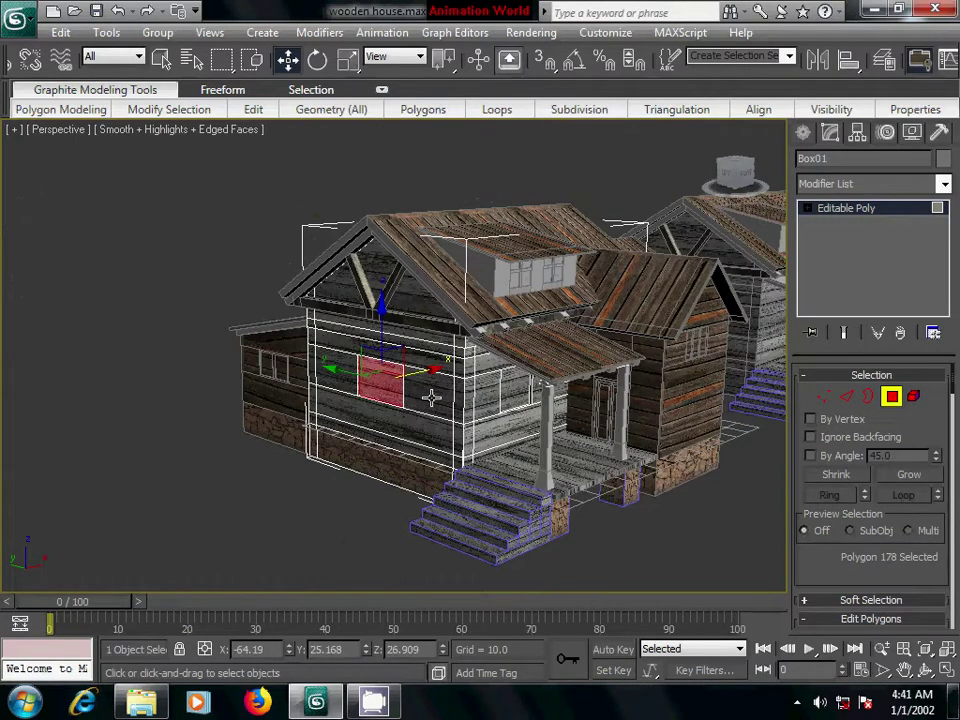
alt+middle_drag(539, 384, 474, 402)
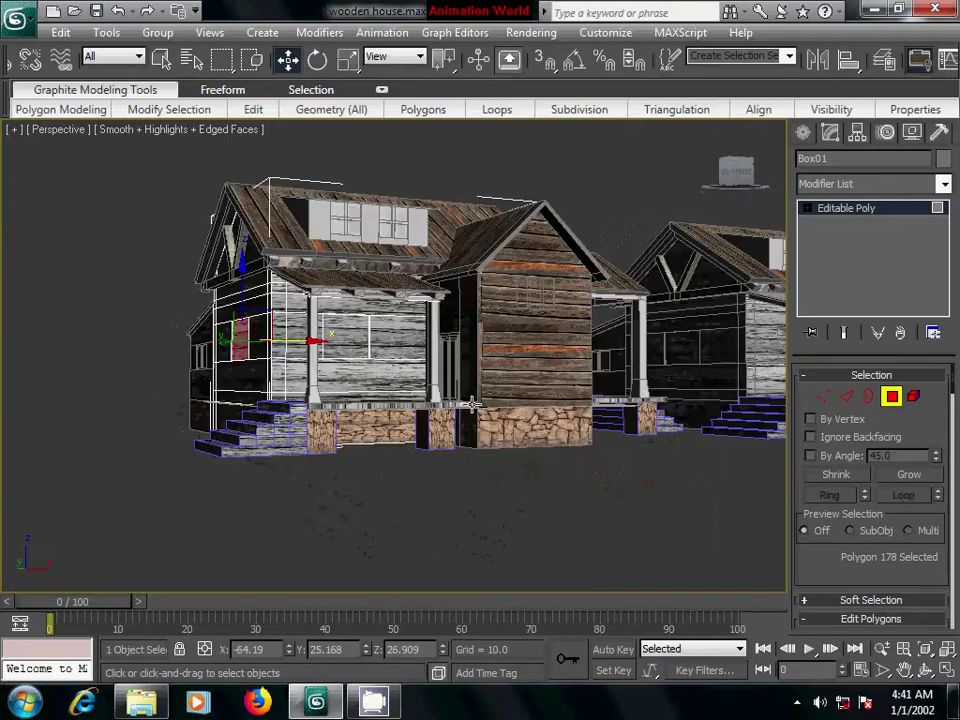
ctrl+click(337, 333)
alt+middle_drag(337, 333, 427, 343)
scroll(427, 343, up, 1)
scroll(380, 335, up, 3)
scroll(333, 328, up, 2)
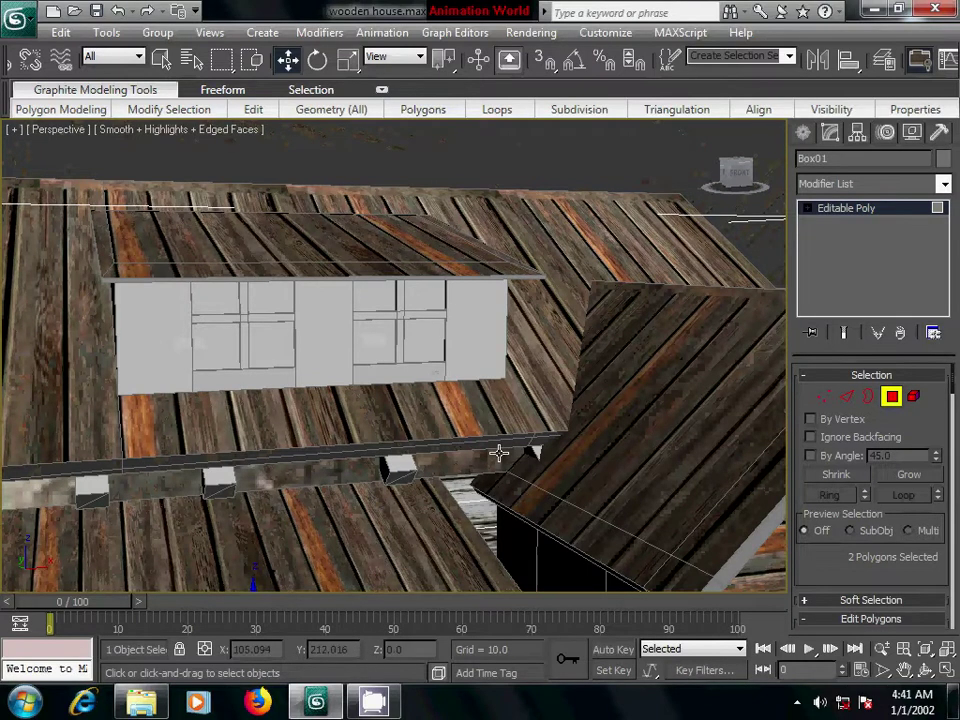
middle_drag(497, 450, 581, 401)
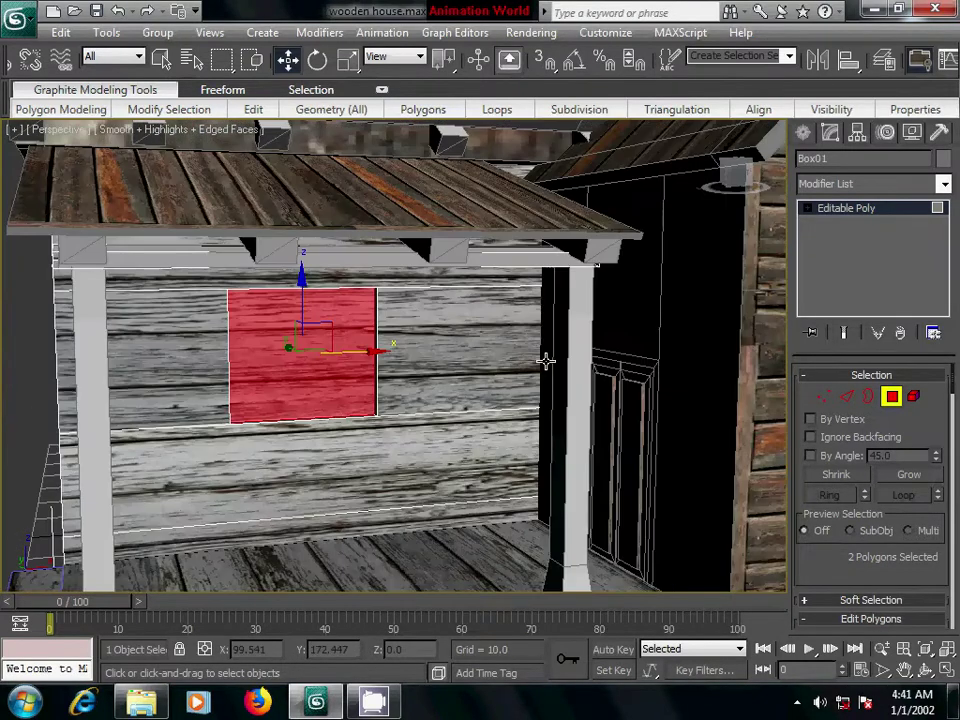
scroll(544, 360, down, 3)
alt+middle_drag(380, 436, 622, 444)
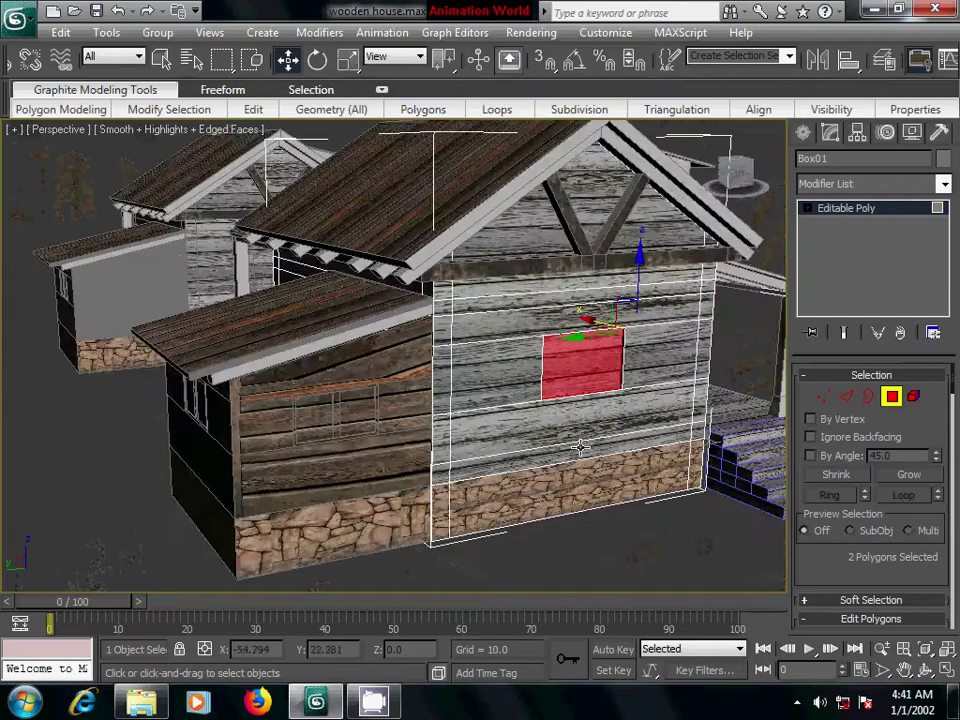
ctrl+click(369, 343)
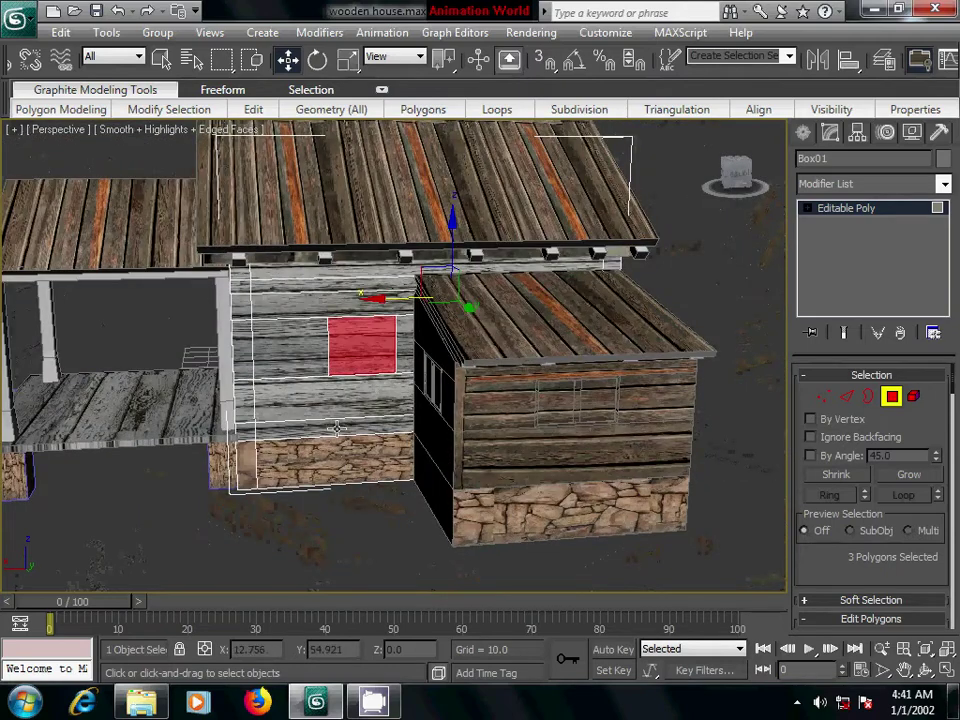
alt+middle_drag(369, 343, 360, 416)
scroll(360, 416, up, 2)
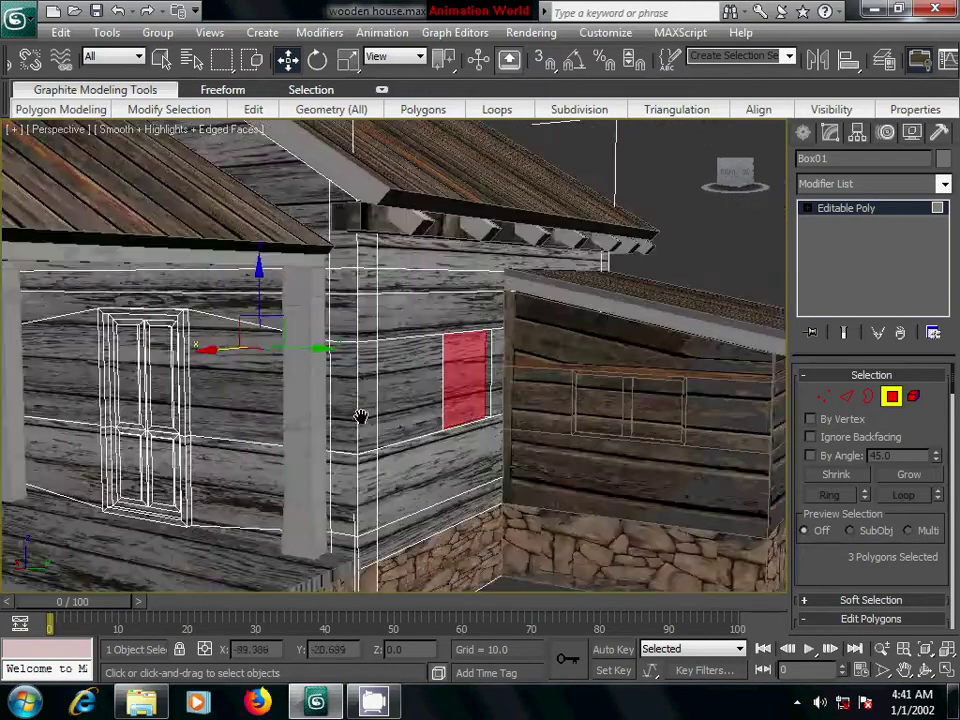
scroll(360, 416, up, 2)
scroll(445, 415, up, 2)
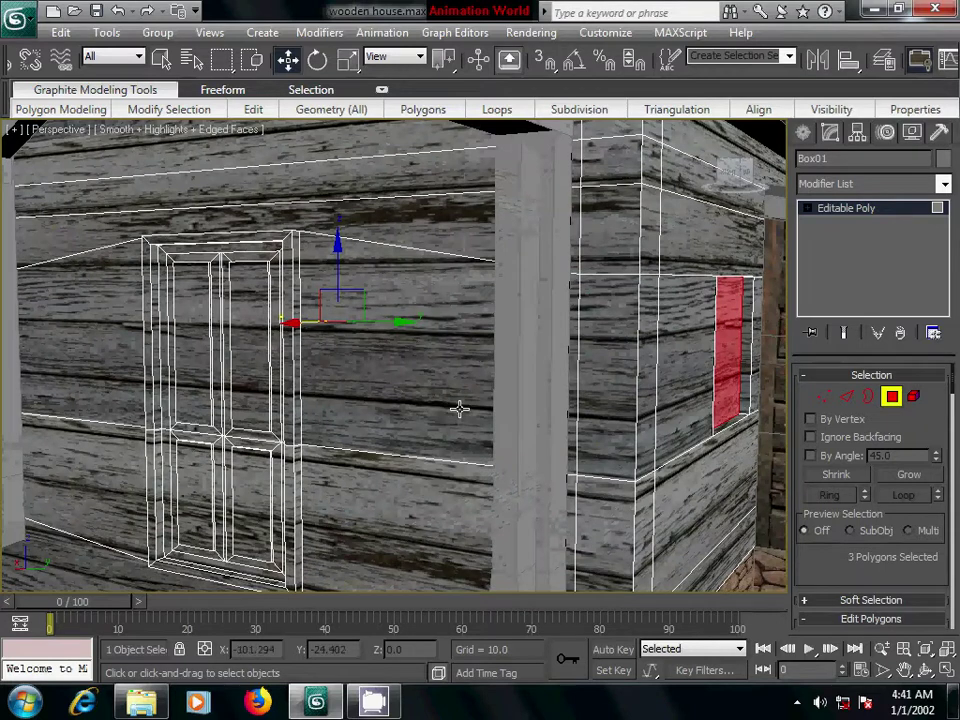
Add the door's glass panels, lower panels, dividing strips and middle rail to the selection
ctrl+click(251, 349)
ctrl+click(192, 345)
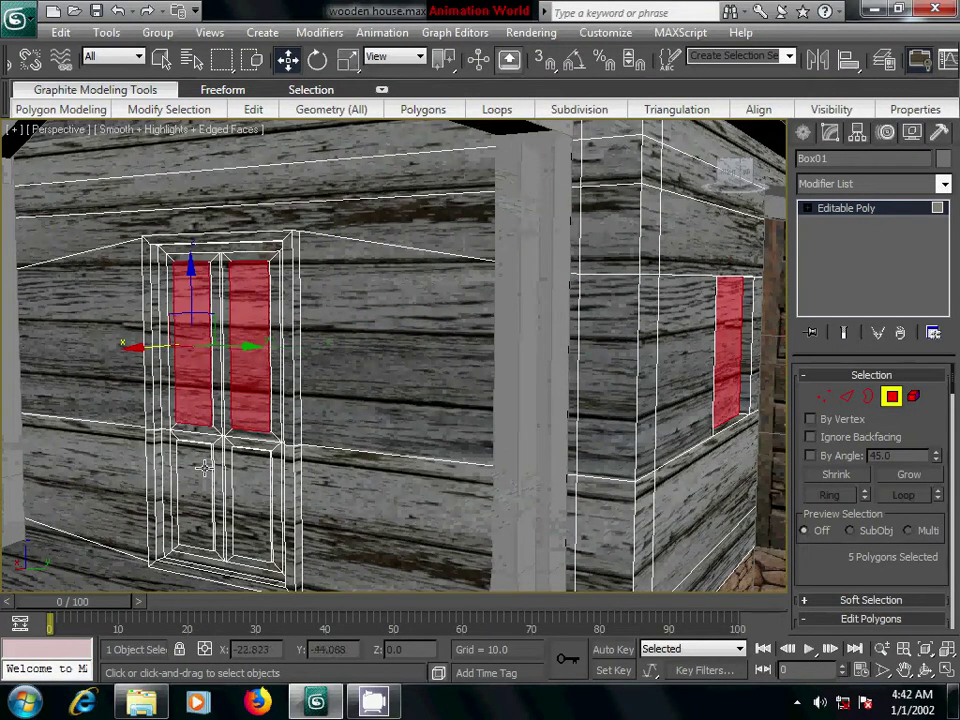
ctrl+click(197, 467)
ctrl+click(244, 474)
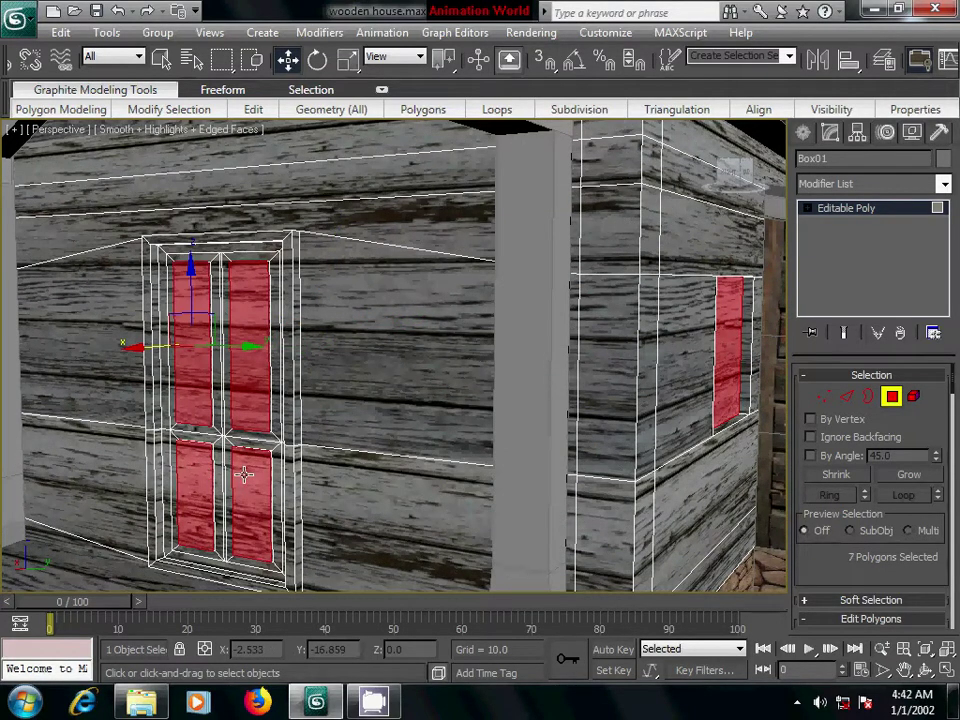
ctrl+click(228, 465)
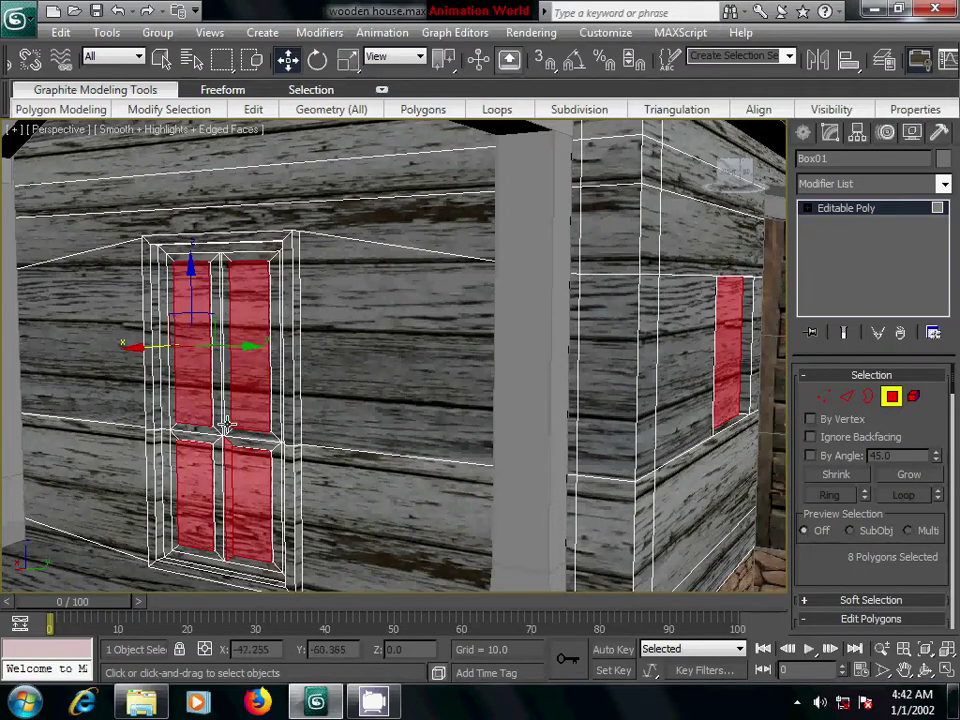
ctrl+click(222, 415)
ctrl+click(208, 428)
ctrl+click(201, 431)
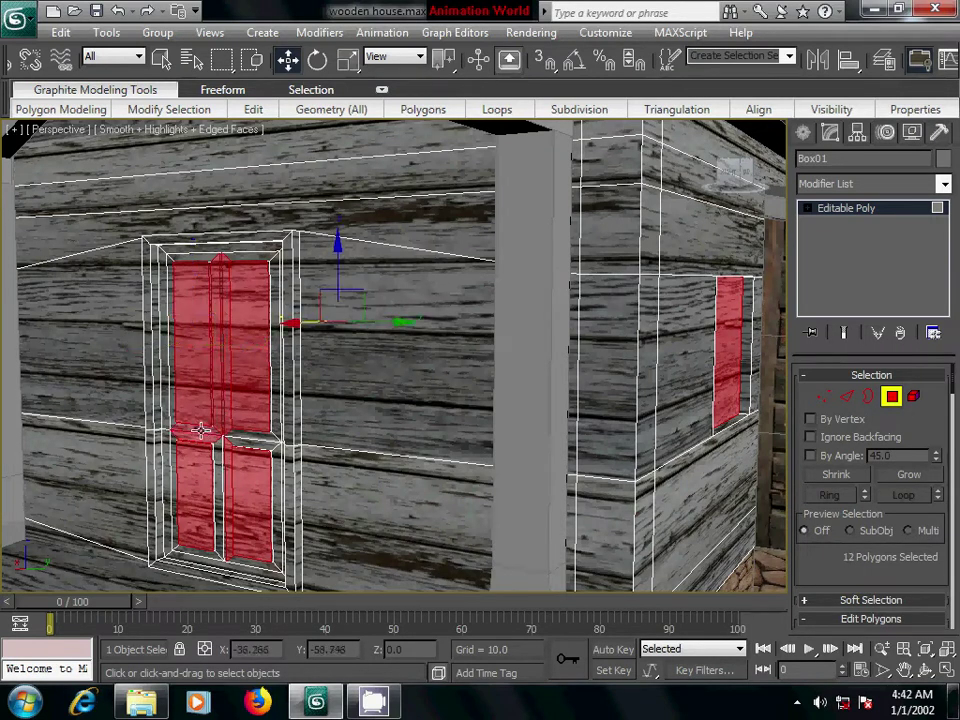
ctrl+click(245, 441)
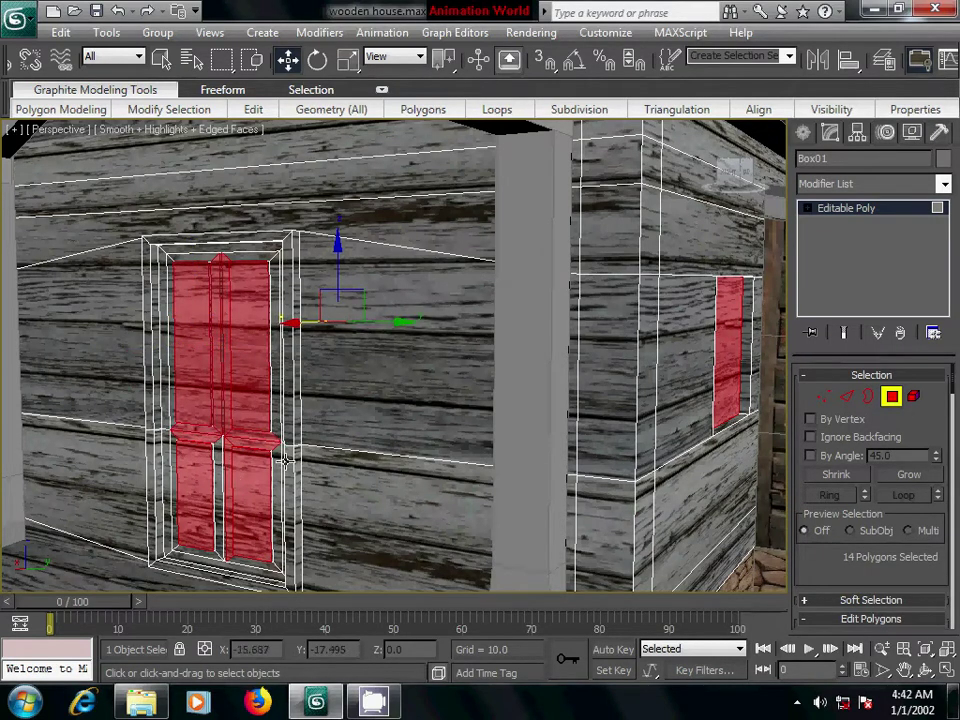
key(z)
Add the door's thin left, top and right edge faces to the selection
ctrl+click(251, 428)
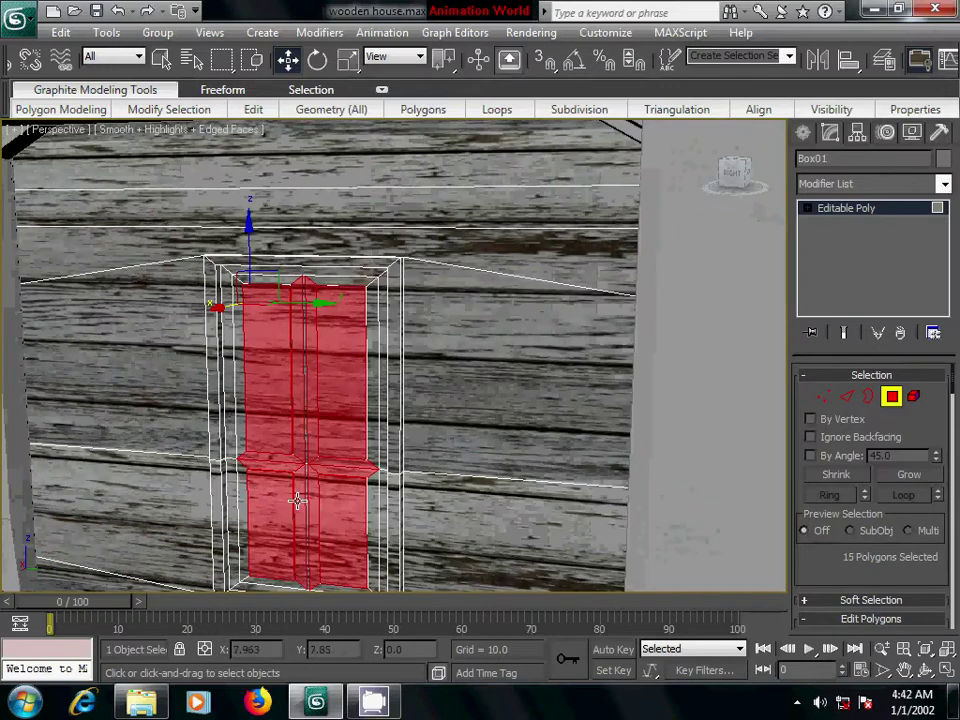
ctrl+click(238, 300)
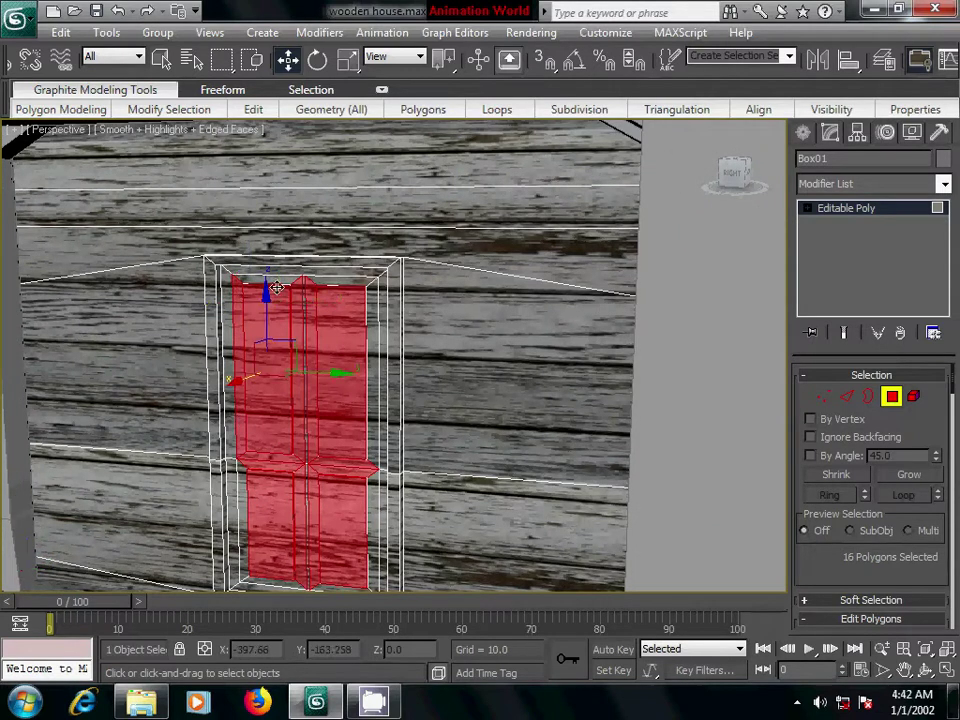
ctrl+click(270, 283)
ctrl+click(317, 282)
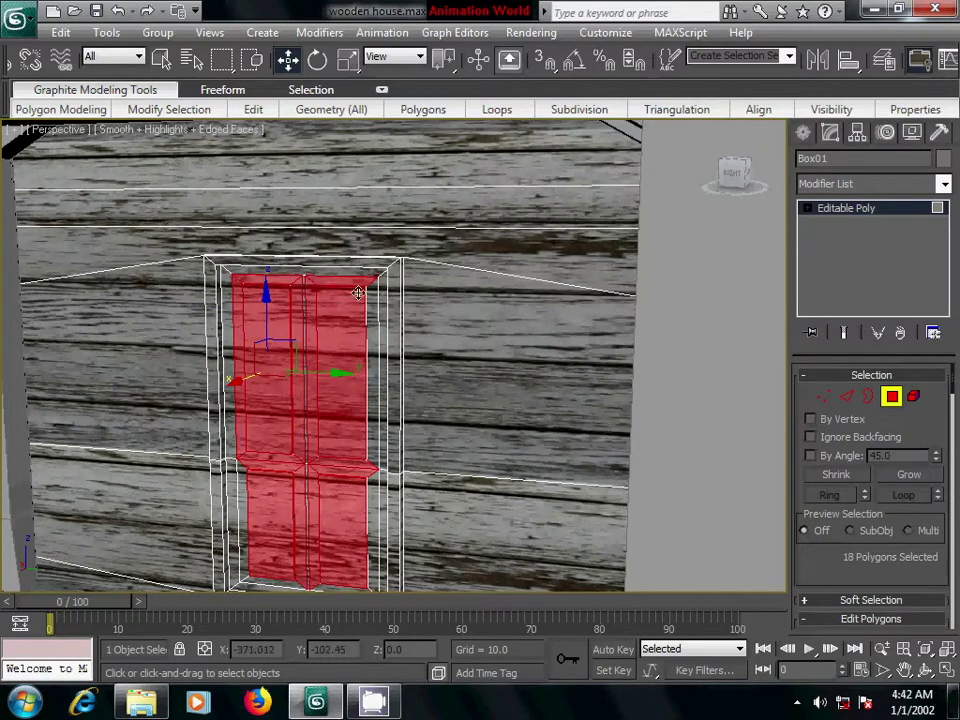
ctrl+click(370, 298)
ctrl+click(365, 500)
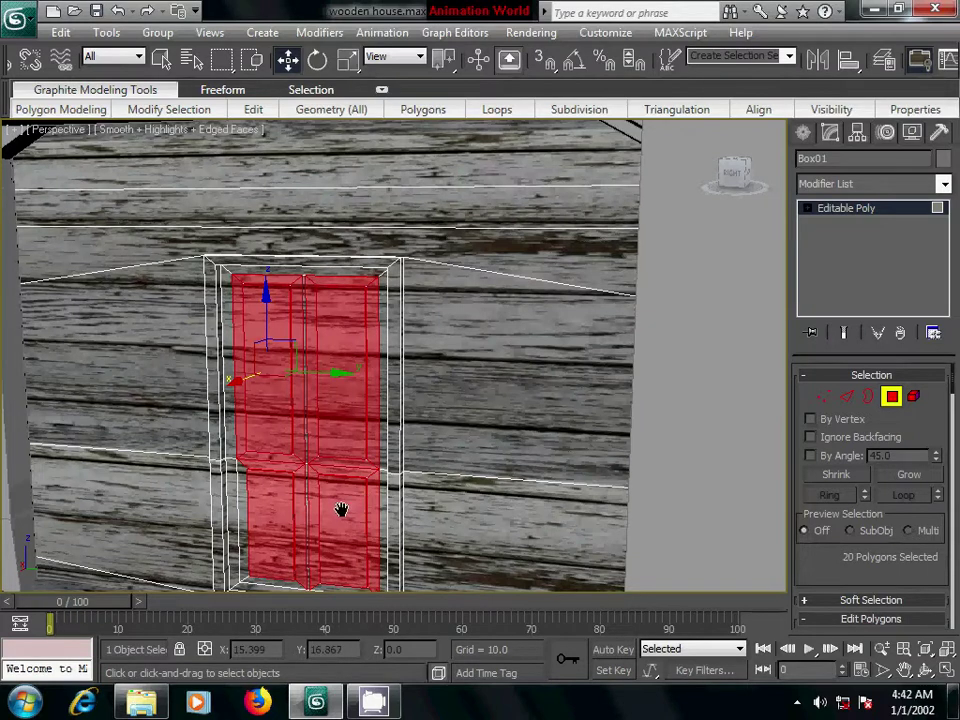
mouse_move(341, 510)
middle_down()
mouse_move(381, 407)
mouse_move(368, 478)
middle_up()
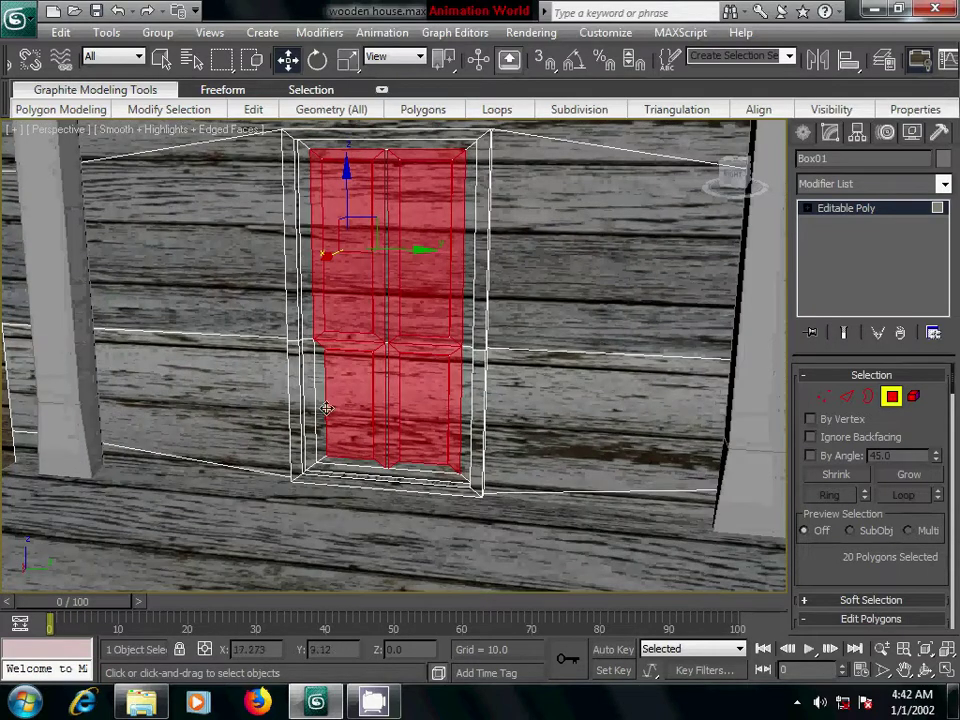
ctrl+click(321, 401)
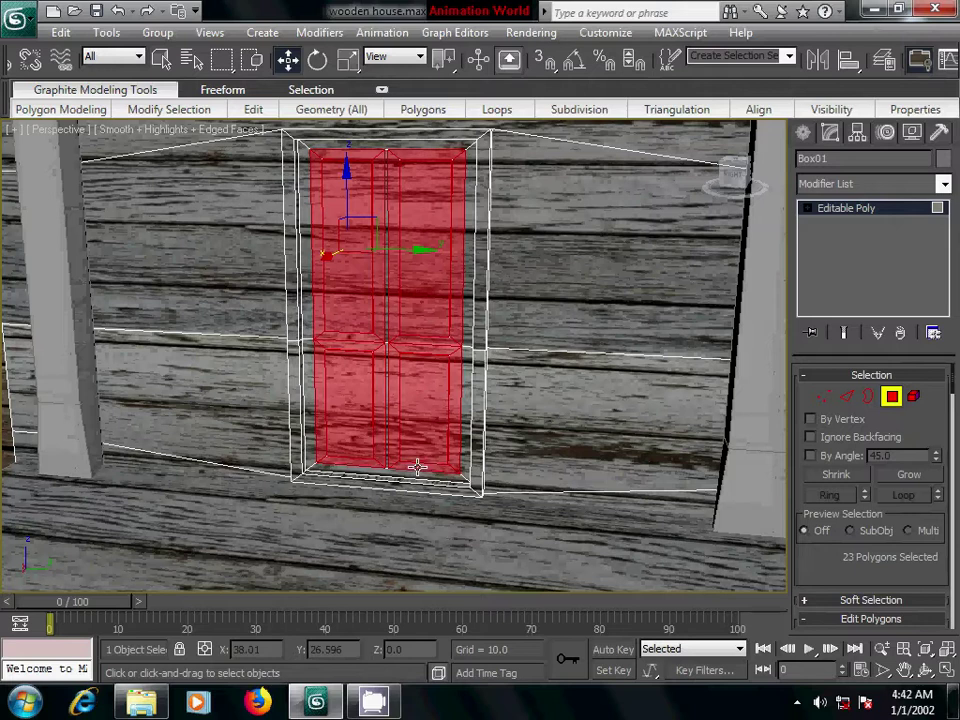
scroll(435, 441, up, 2)
scroll(428, 439, up, 3)
scroll(391, 452, up, 2)
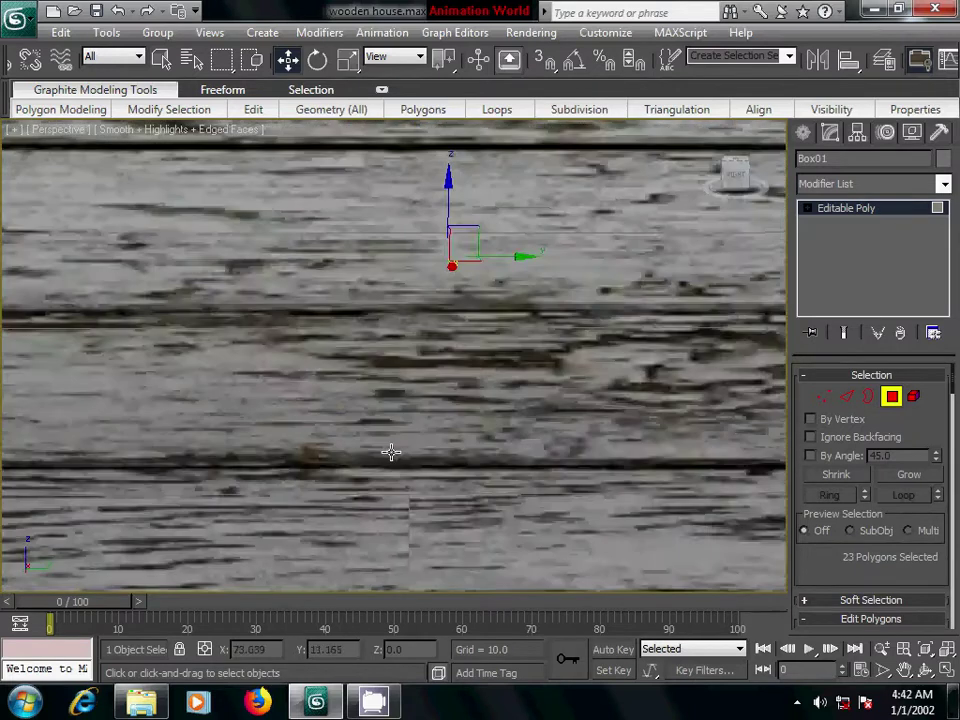
mouse_move(391, 452)
alt+middle_down()
mouse_move(433, 447)
mouse_move(386, 439)
mouse_move(427, 466)
mouse_move(527, 476)
mouse_move(516, 450)
mouse_move(467, 455)
alt+middle_up()
scroll(433, 447, down, 5)
scroll(467, 455, up, 3)
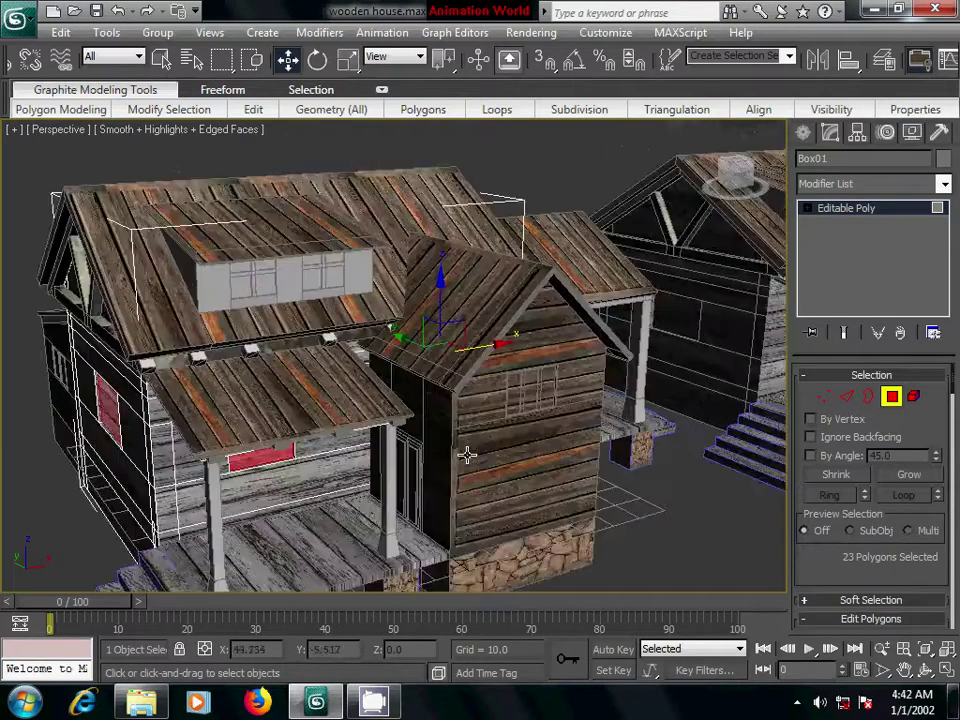
scroll(467, 455, up, 2)
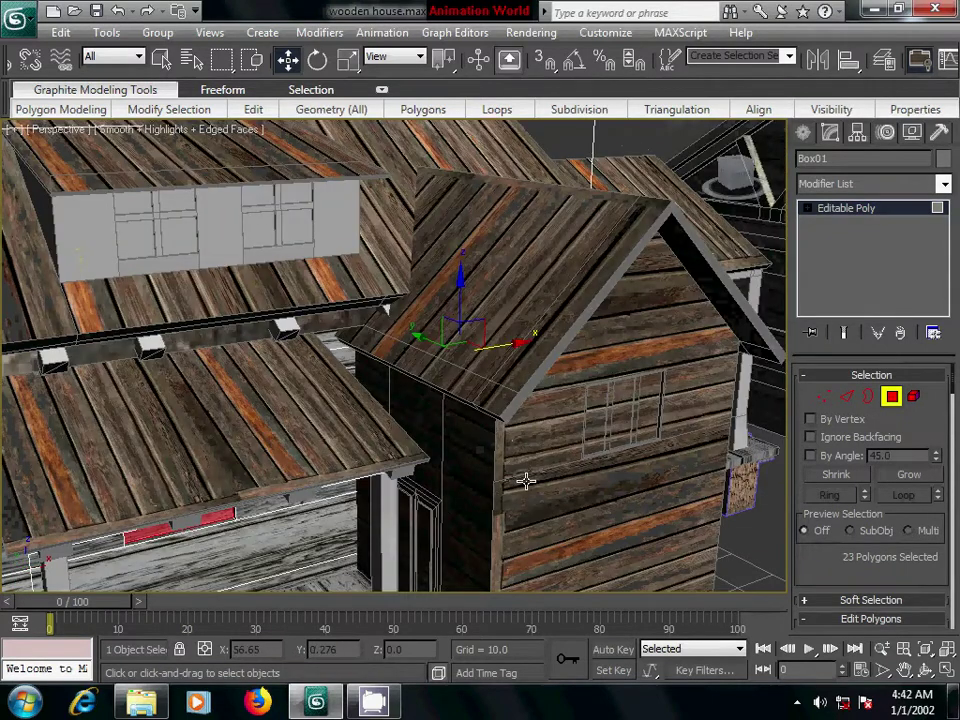
Assign the dark 07 - Default wood material to the selected faces, then deselect and close the editor
key(m)
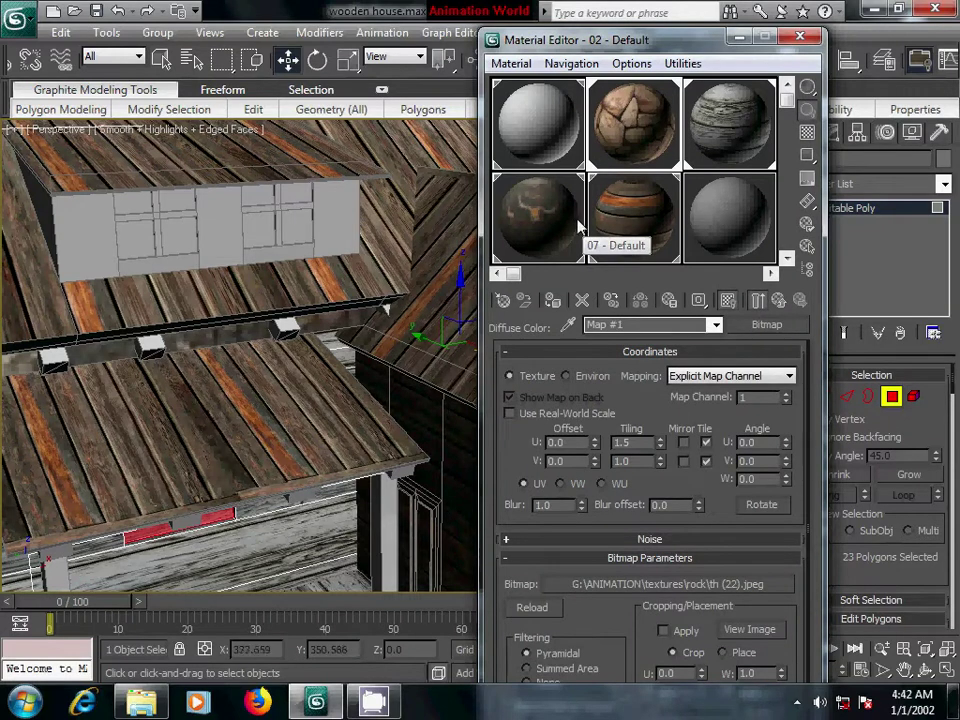
click(553, 139)
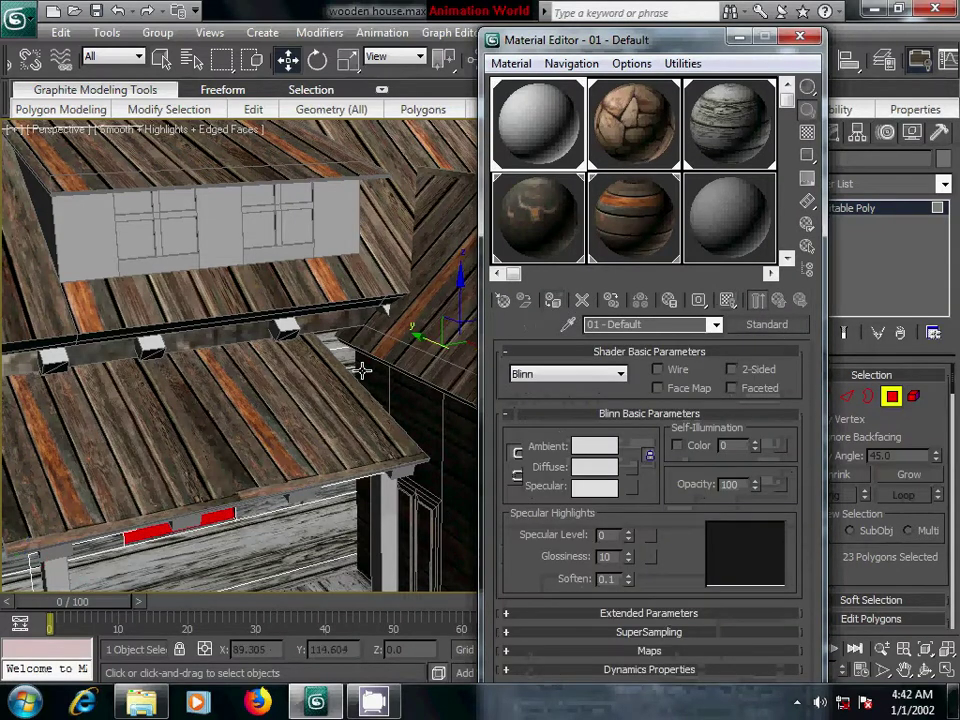
middle_drag(362, 371, 346, 319)
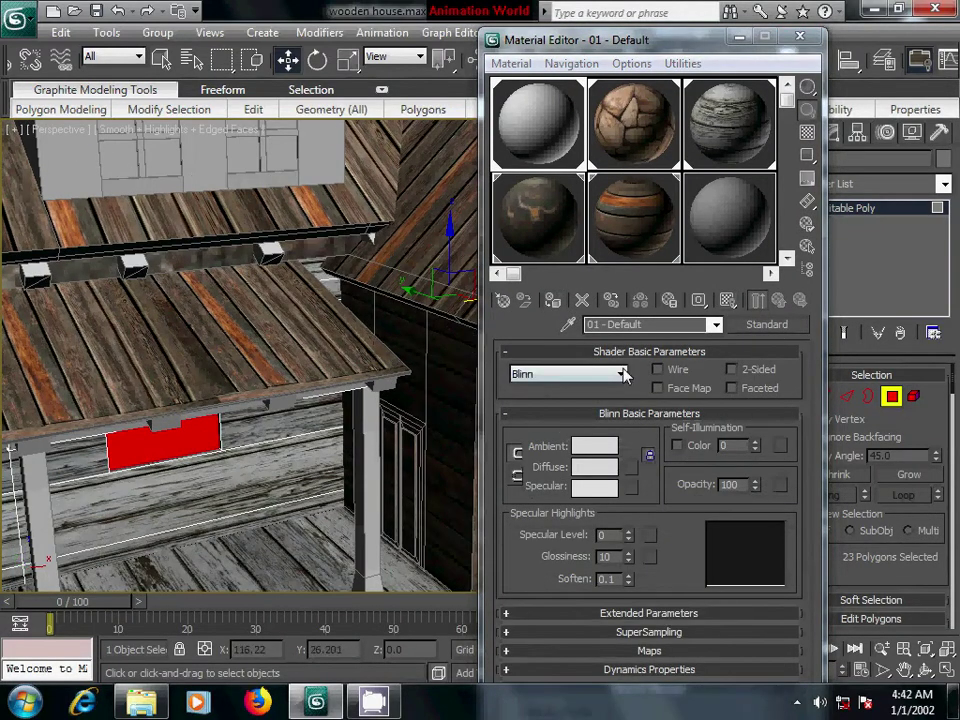
click(533, 246)
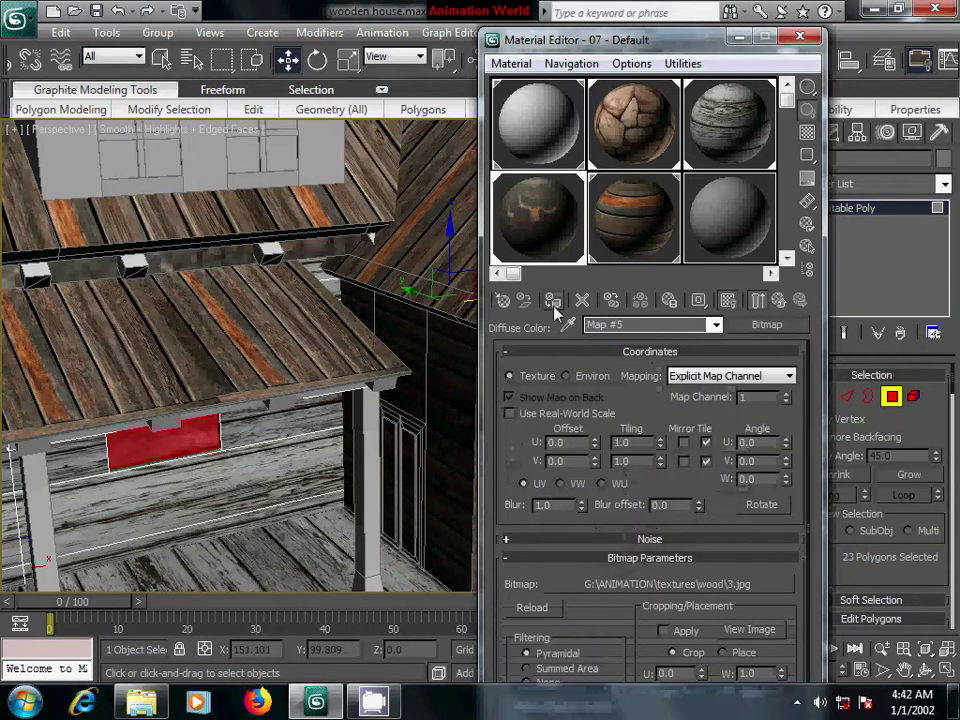
alt+middle_drag(403, 343, 377, 289)
mouse_move(369, 347)
alt+middle_down()
mouse_move(359, 381)
mouse_move(345, 256)
alt+middle_up()
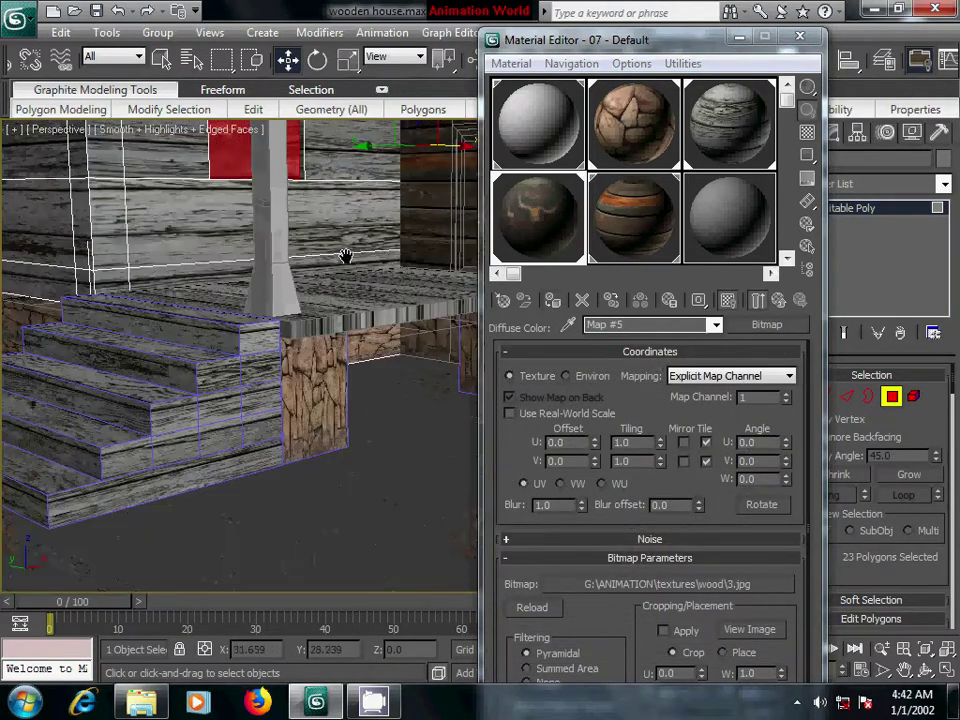
click(400, 419)
alt+middle_drag(384, 377, 328, 357)
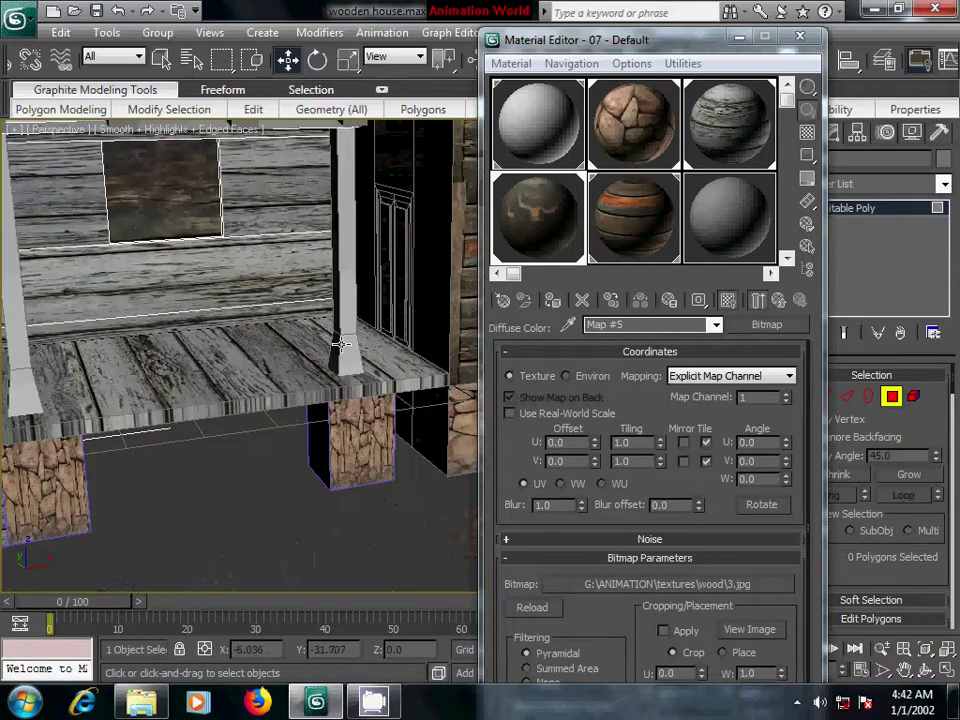
scroll(328, 357, down, 2)
scroll(300, 335, down, 3)
scroll(290, 328, down, 3)
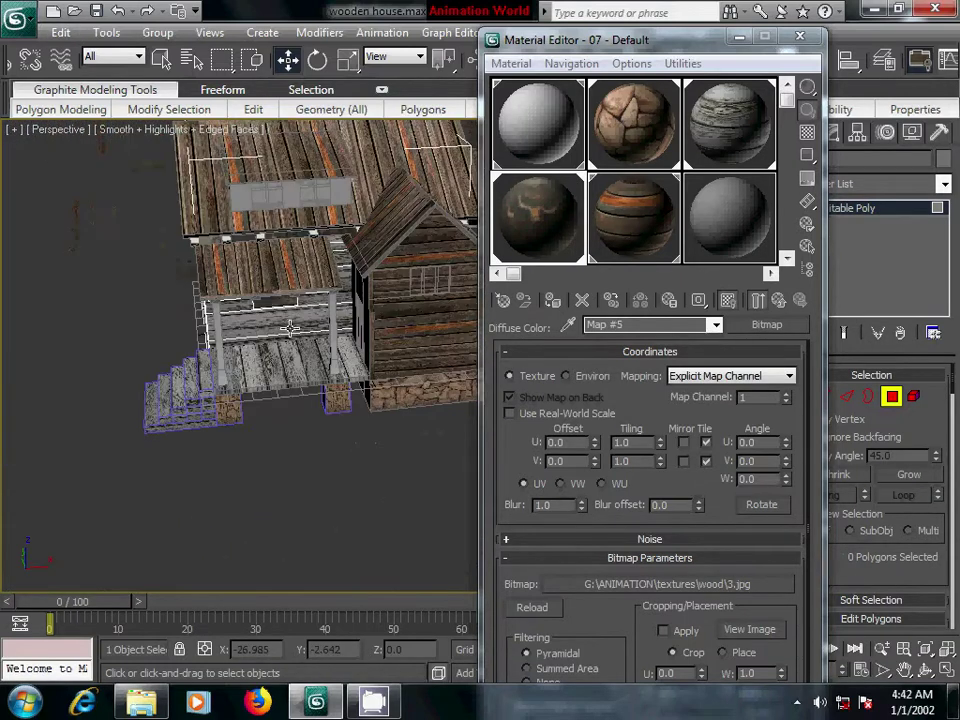
mouse_move(292, 345)
alt+middle_down()
mouse_move(343, 360)
mouse_move(253, 423)
alt+middle_up()
click(799, 37)
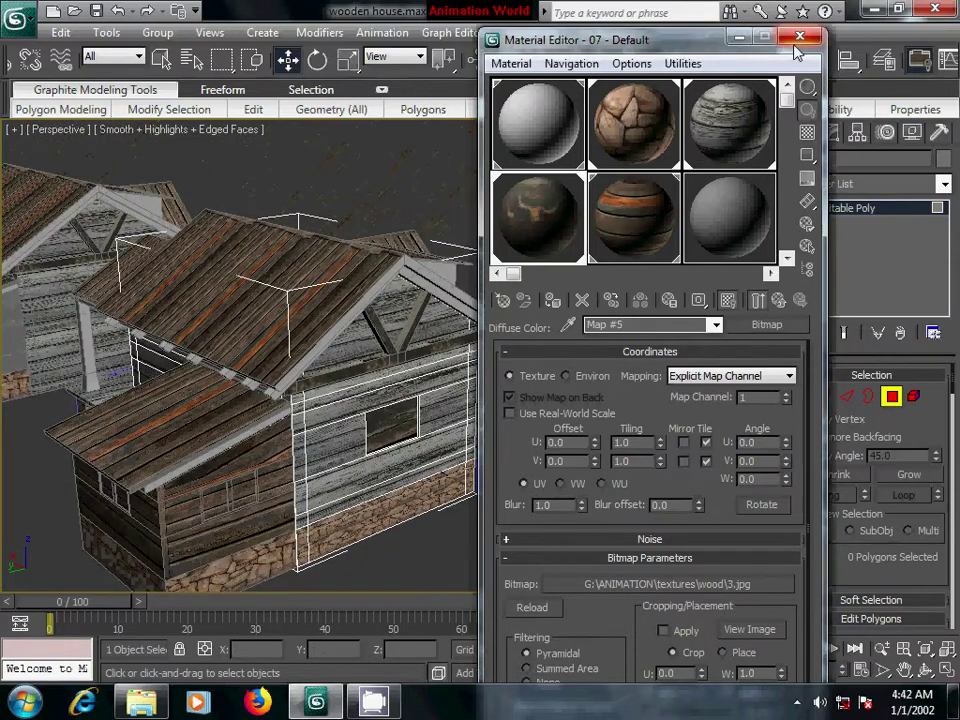
drag(735, 172, 722, 168)
Select the dormer roof and collapse its UVW Mapping modifier into the mesh
click(724, 169)
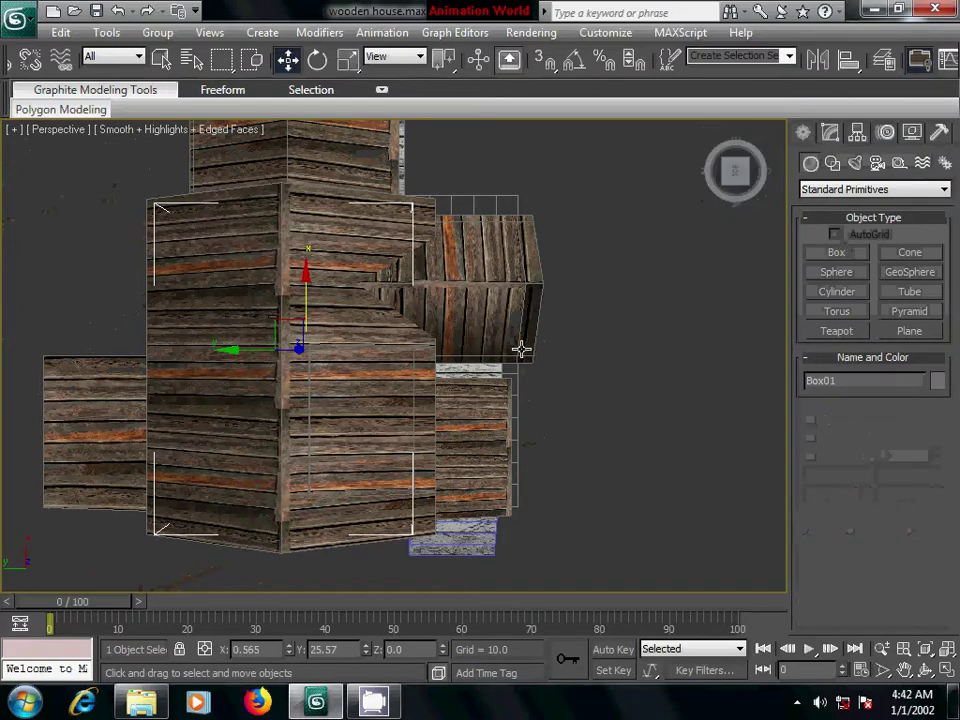
alt+middle_drag(521, 347, 366, 206)
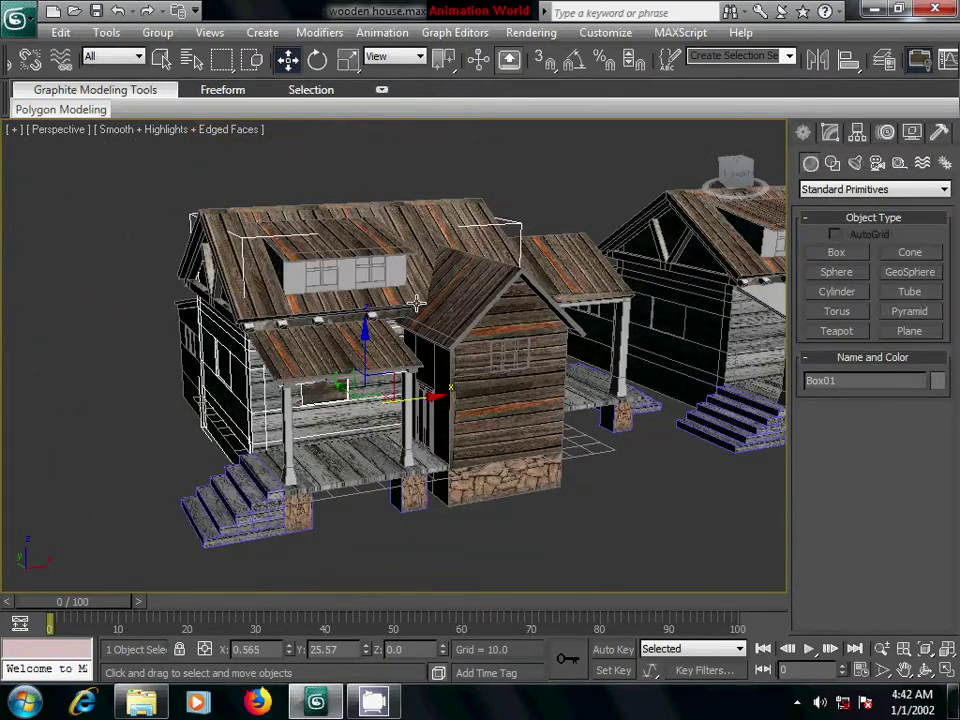
scroll(405, 300, up, 5)
scroll(474, 366, up, 3)
alt+middle_drag(474, 366, 479, 364)
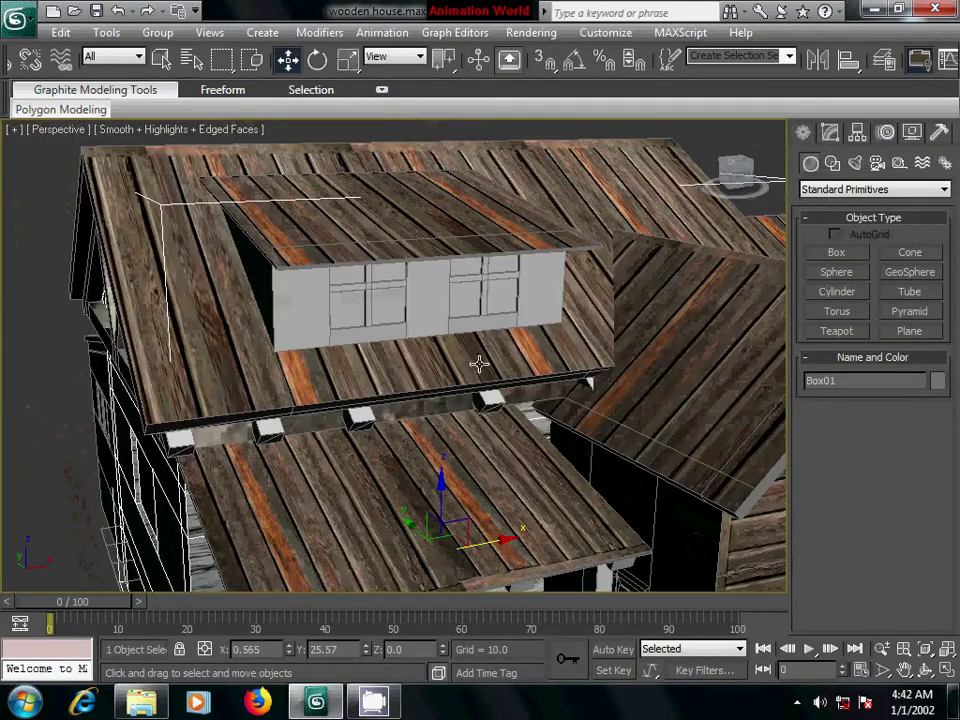
click(352, 279)
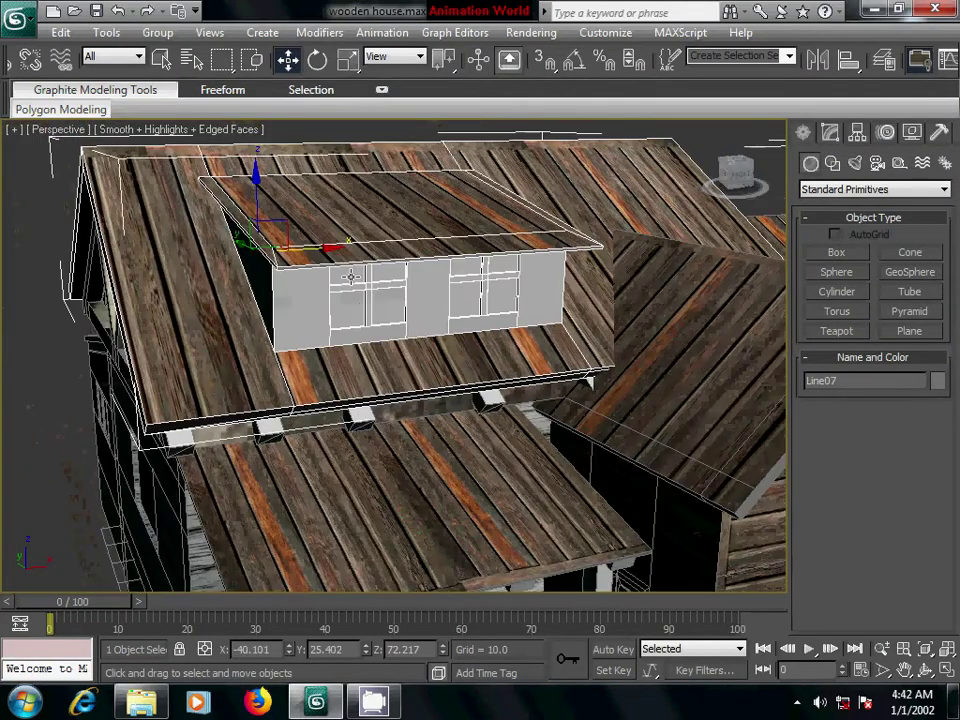
click(829, 133)
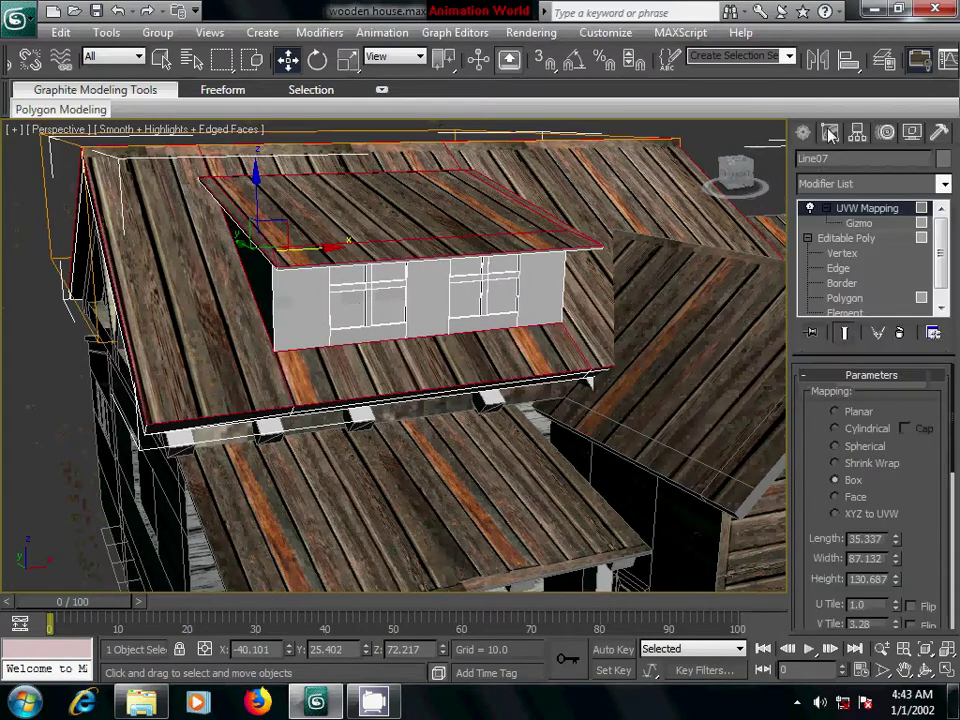
right_click(868, 208)
click(780, 378)
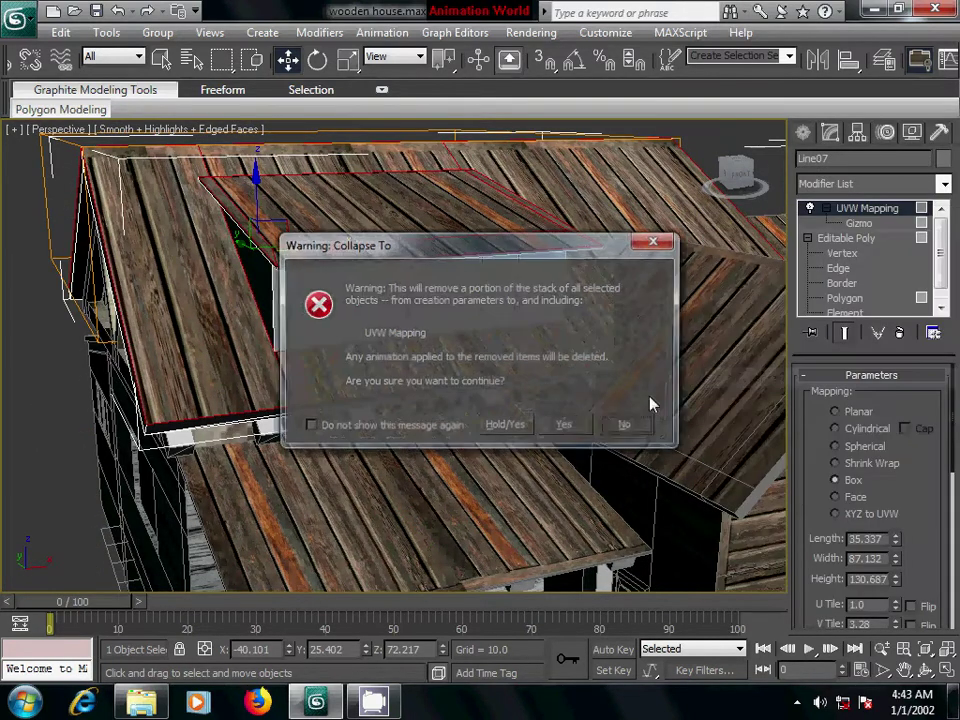
click(564, 424)
Select the eight dormer window panes in Polygon mode and open the Material Editor
key(4)
key(ctrl+a)
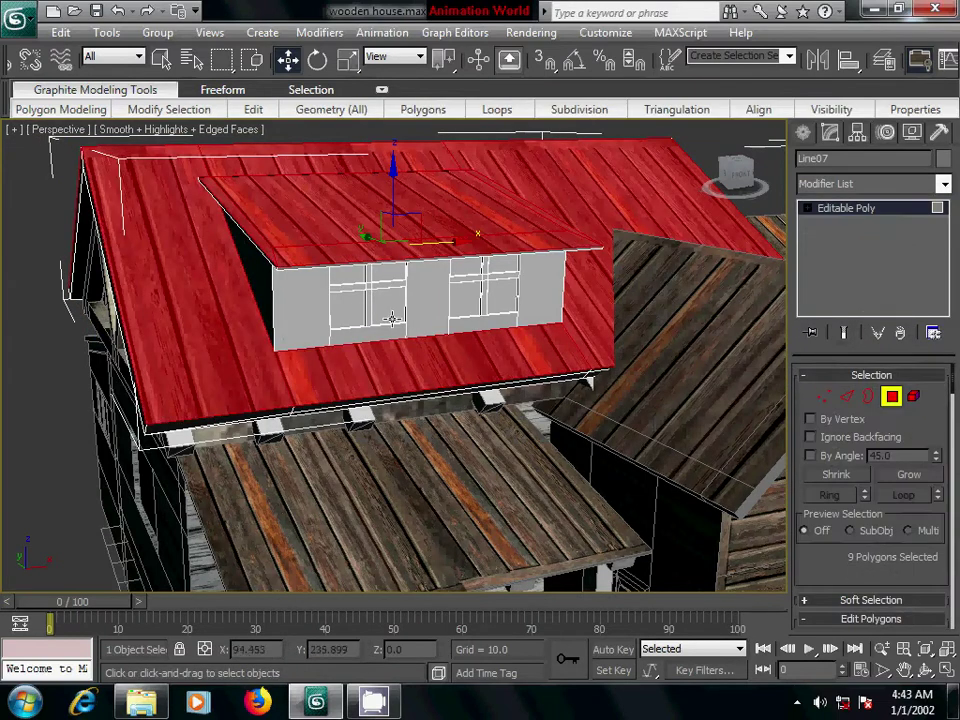
click(345, 310)
ctrl+click(348, 273)
ctrl+click(390, 273)
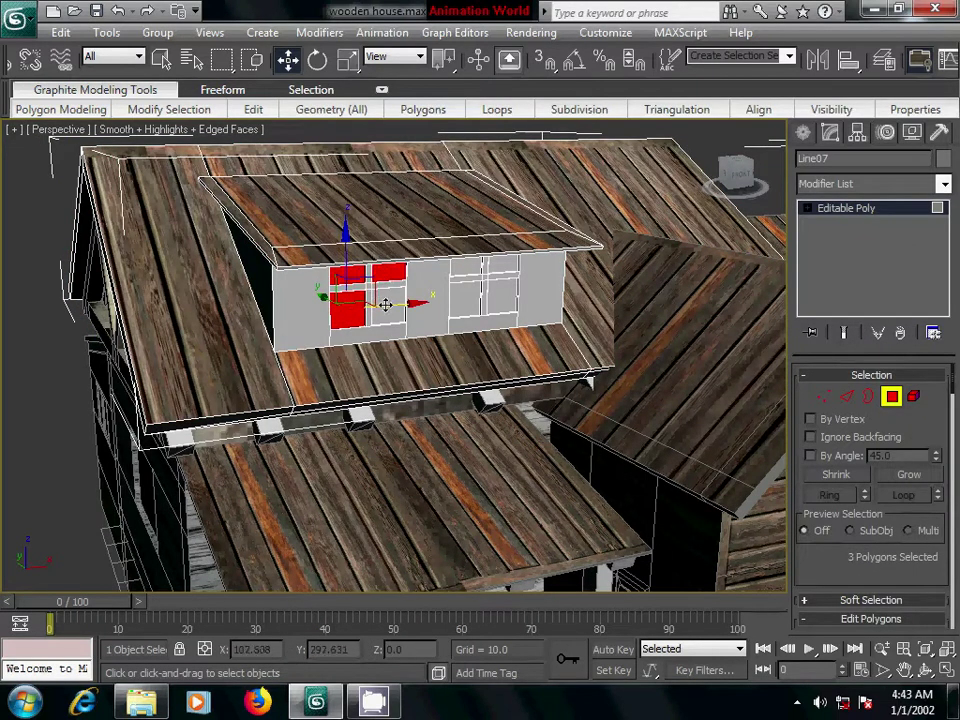
ctrl+click(385, 305)
ctrl+click(466, 268)
ctrl+click(503, 266)
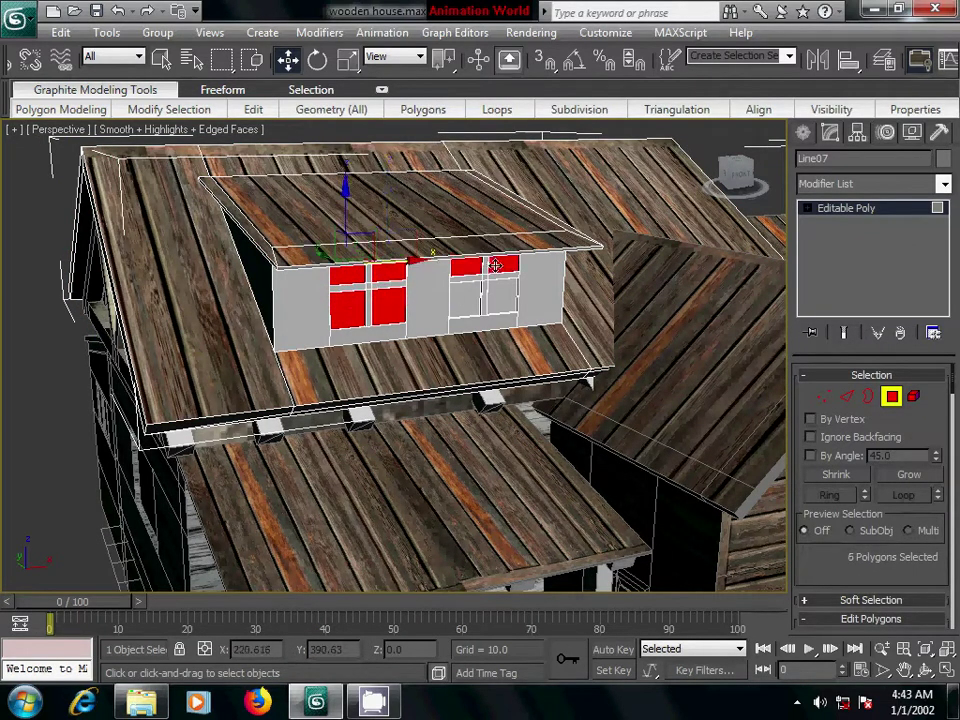
ctrl+click(503, 298)
ctrl+click(457, 292)
key(m)
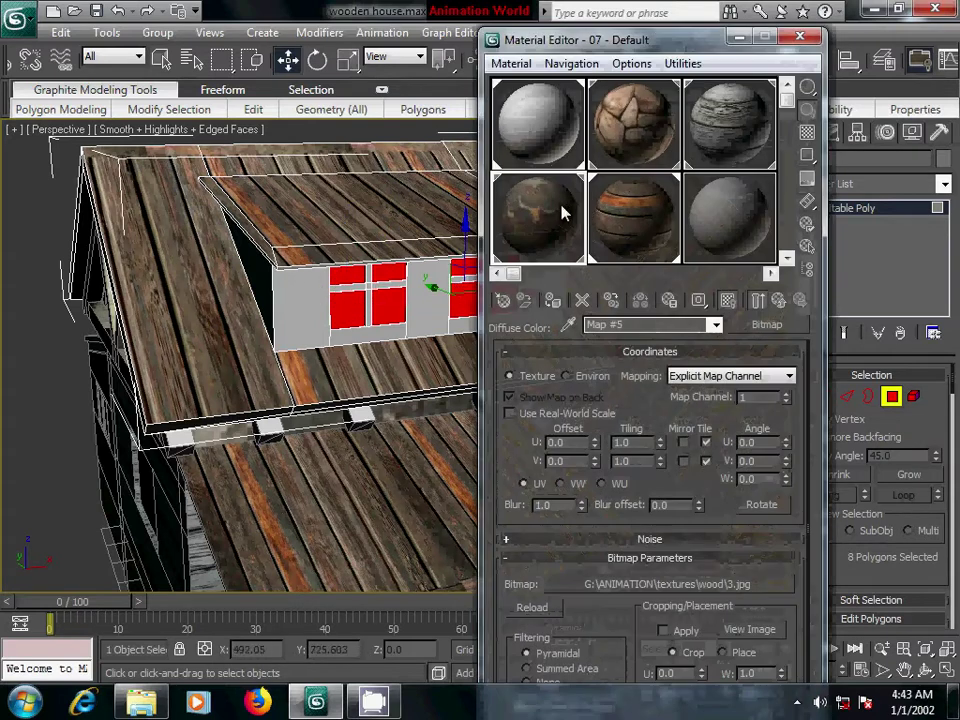
Select the five dormer wall faces and both triangular side faces
key(m)
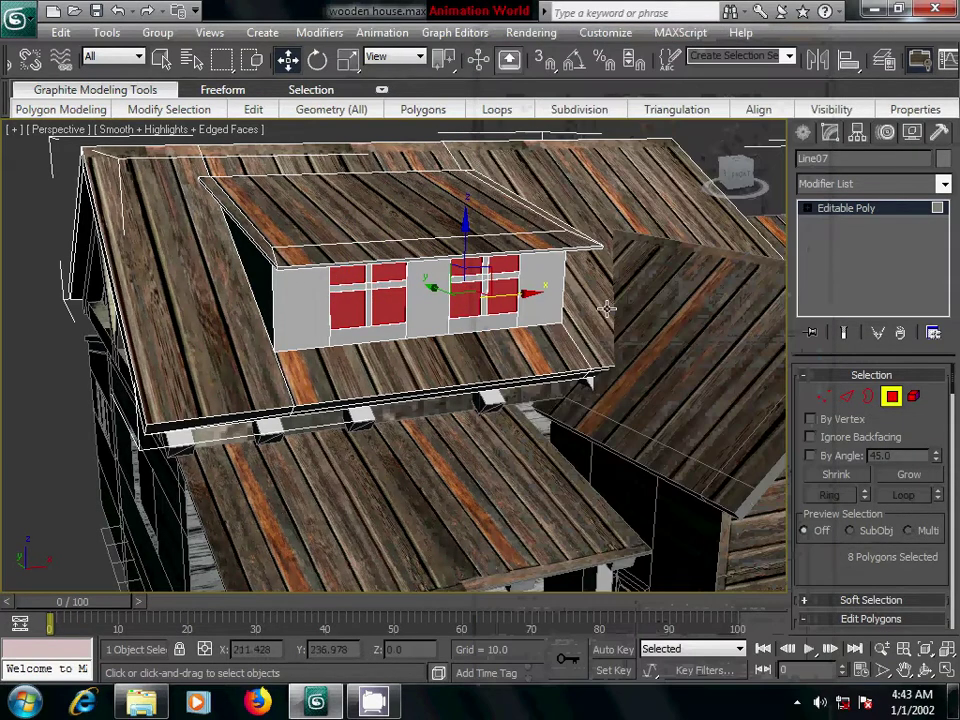
alt+middle_drag(511, 376, 461, 354)
click(272, 234)
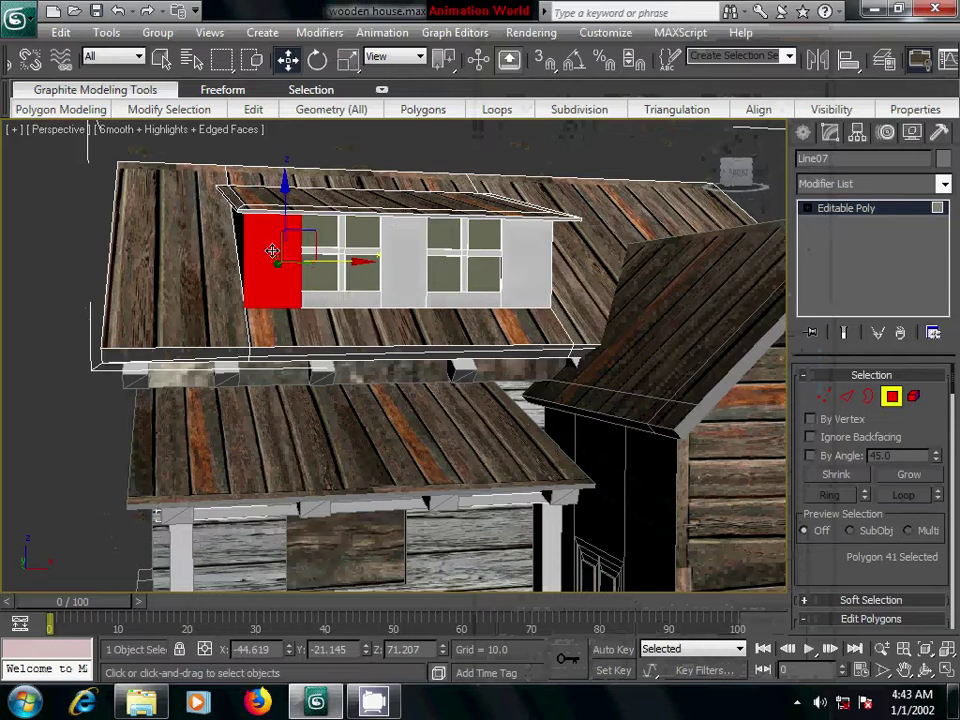
ctrl+click(340, 296)
ctrl+click(410, 262)
ctrl+click(330, 215)
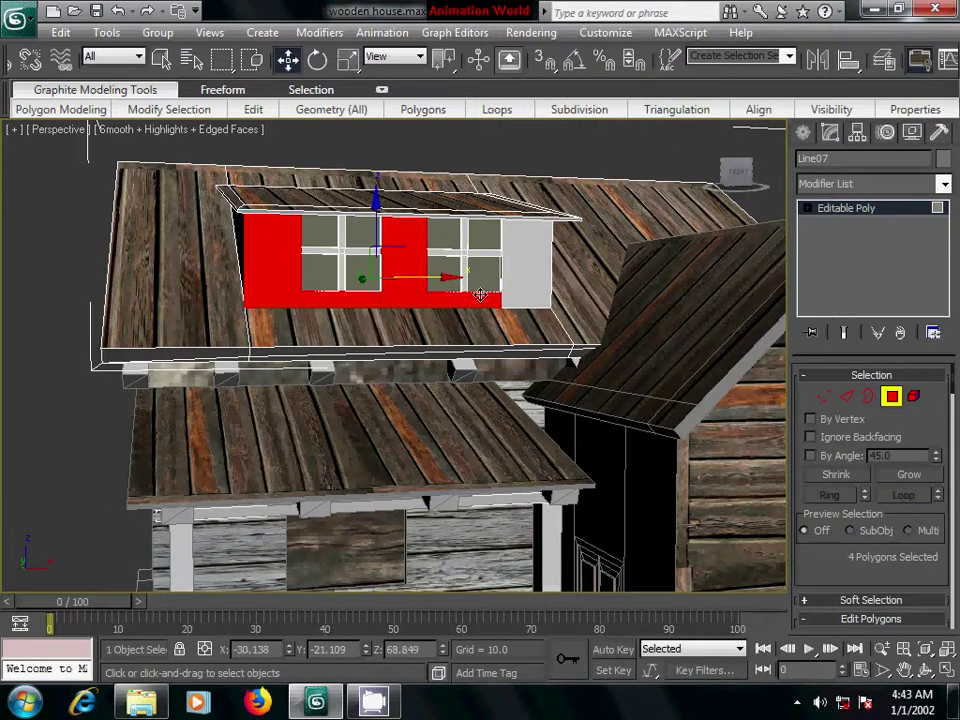
ctrl+click(510, 285)
alt+middle_drag(251, 256, 401, 338)
ctrl+click(346, 245)
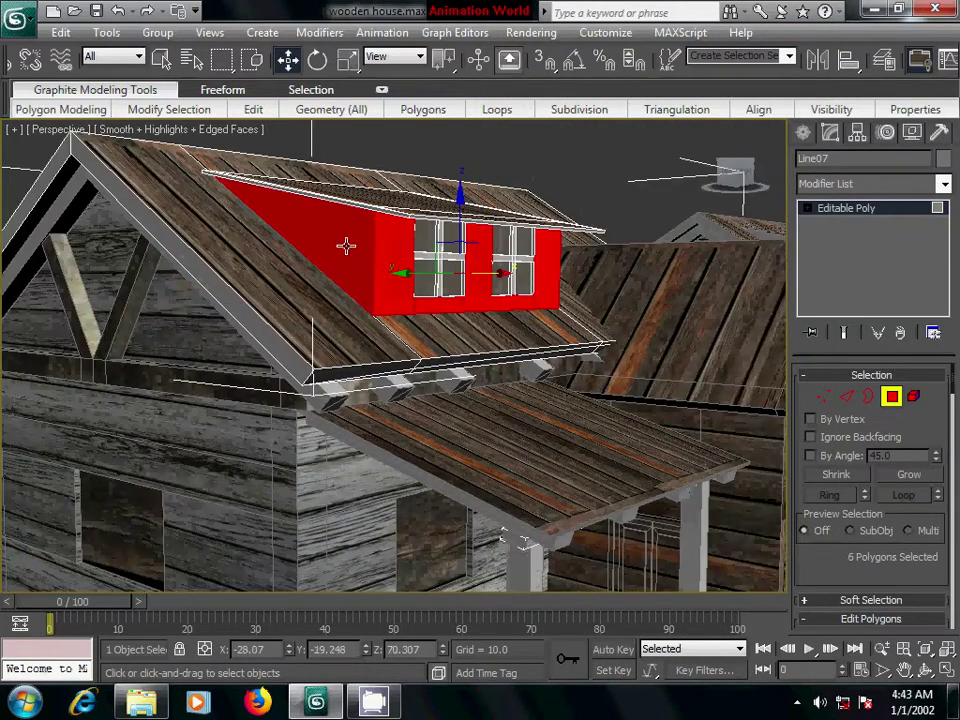
mouse_move(498, 341)
alt+middle_down()
mouse_move(317, 339)
mouse_move(277, 351)
alt+middle_up()
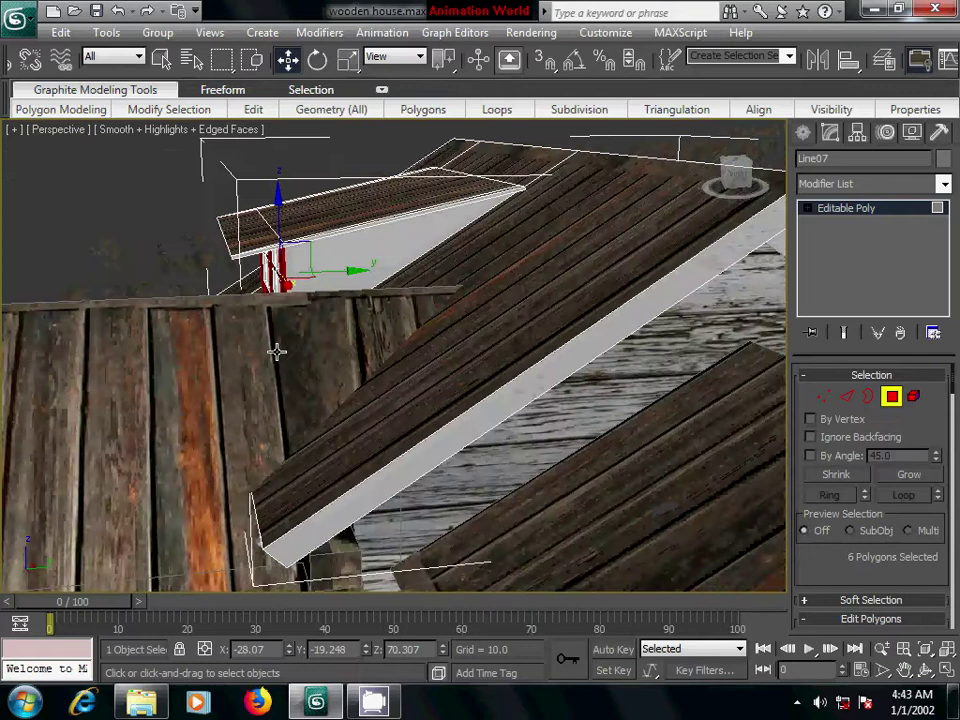
ctrl+click(346, 262)
alt+middle_drag(346, 262, 568, 366)
Assign the grey weathered 03 - Default wood material to those faces and close the editor
key(m)
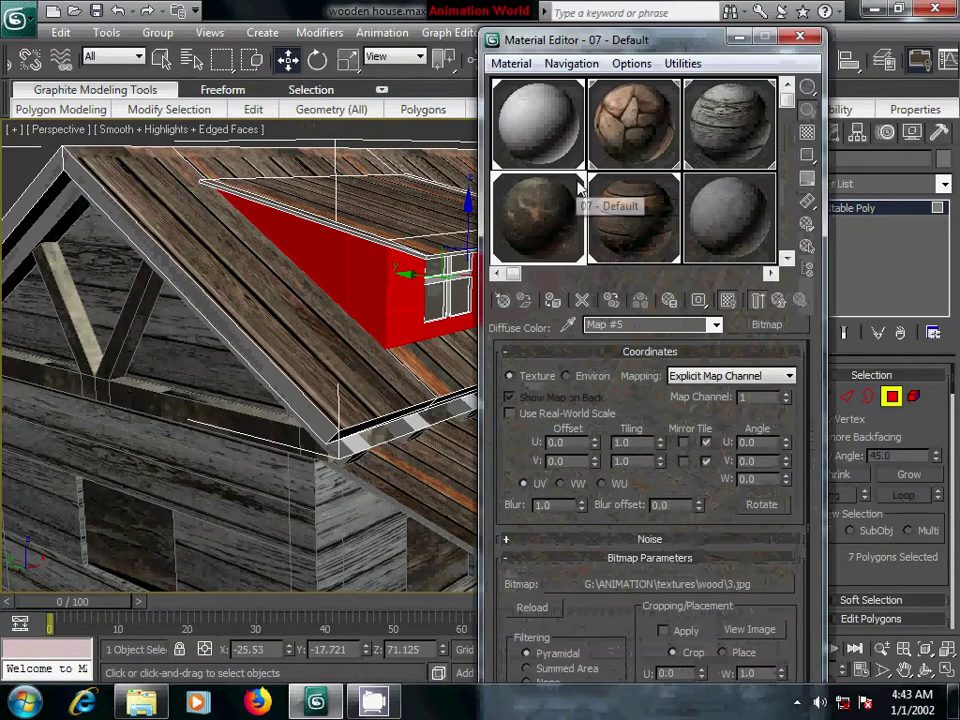
click(617, 235)
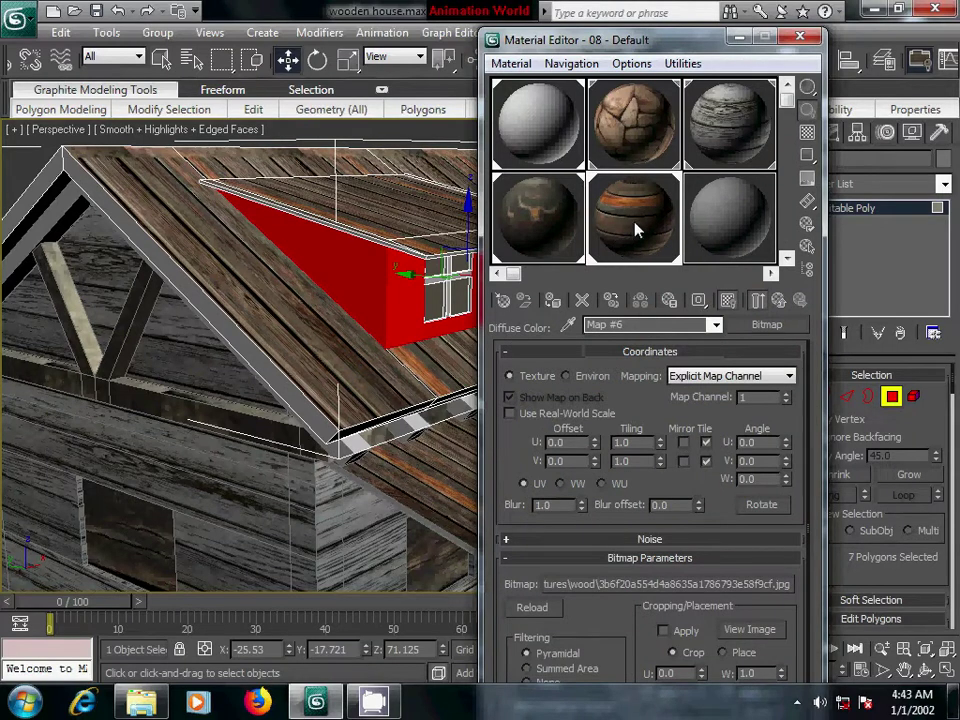
click(730, 133)
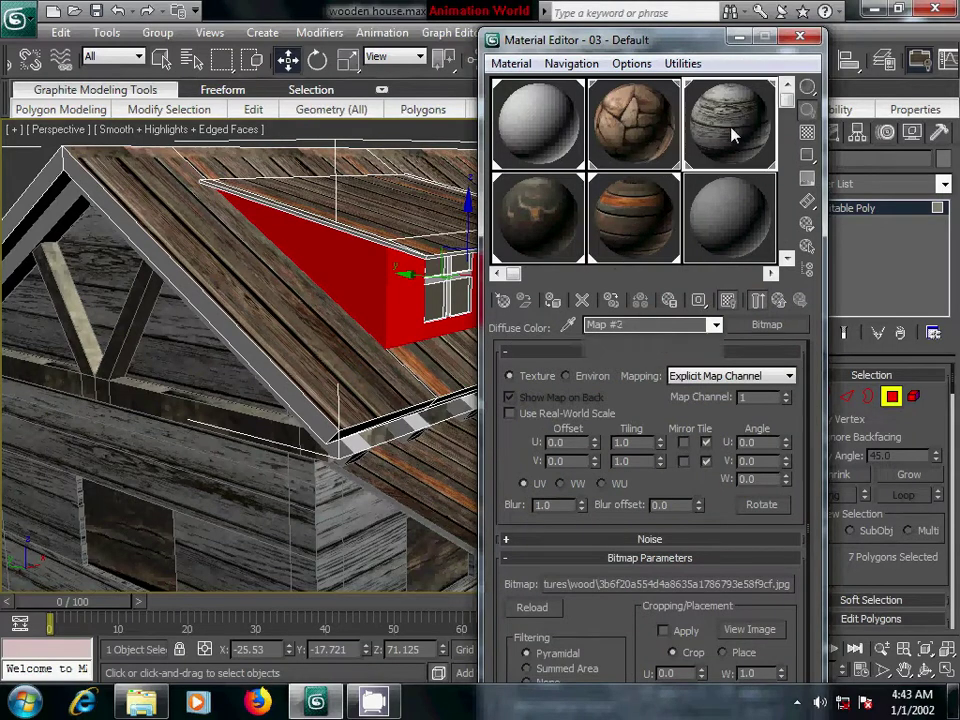
click(557, 302)
click(799, 37)
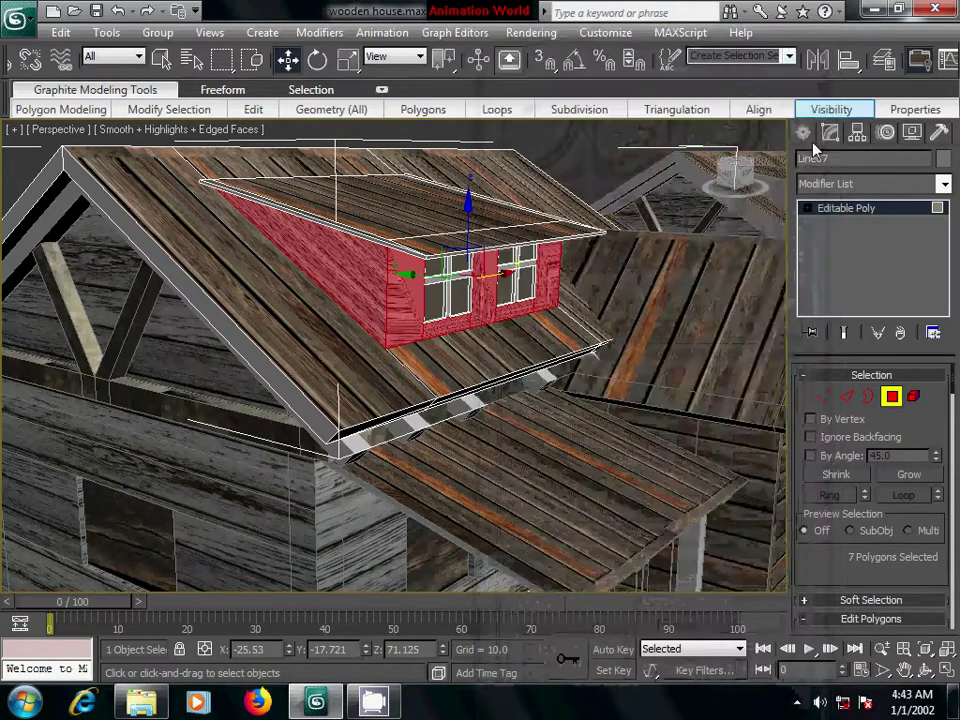
Add a UVW Map modifier with Box mapping to the dormer roof
click(845, 184)
key(u)
click(850, 518)
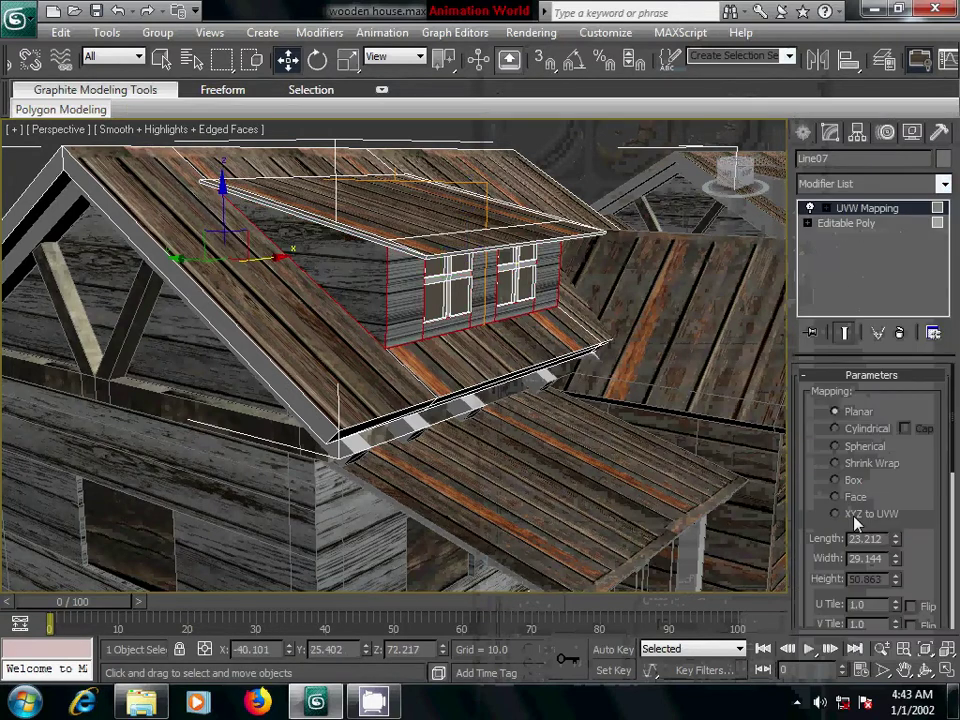
click(836, 481)
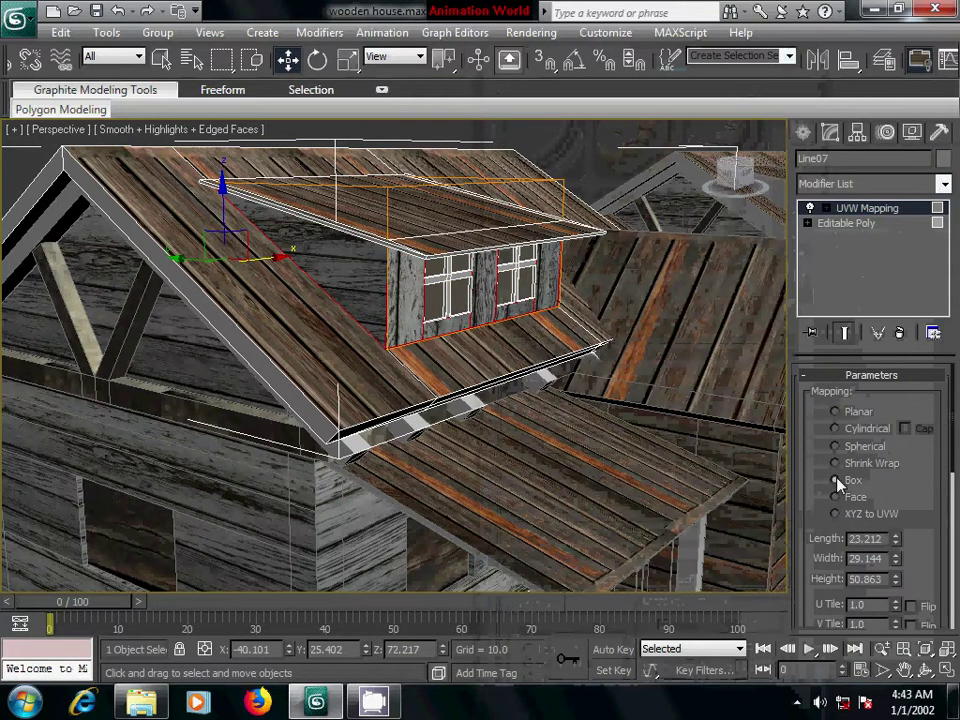
mouse_move(539, 407)
alt+middle_down()
mouse_move(417, 397)
mouse_move(573, 405)
alt+middle_up()
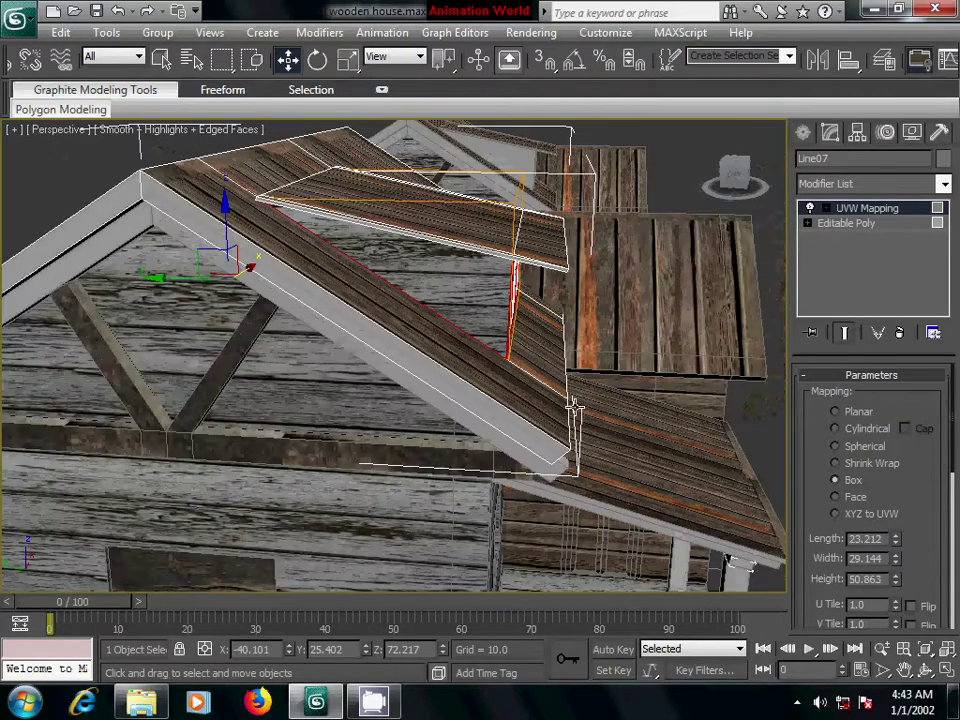
Collapse the UVW Map into the Editable Poly and deselect the roof
right_click(899, 218)
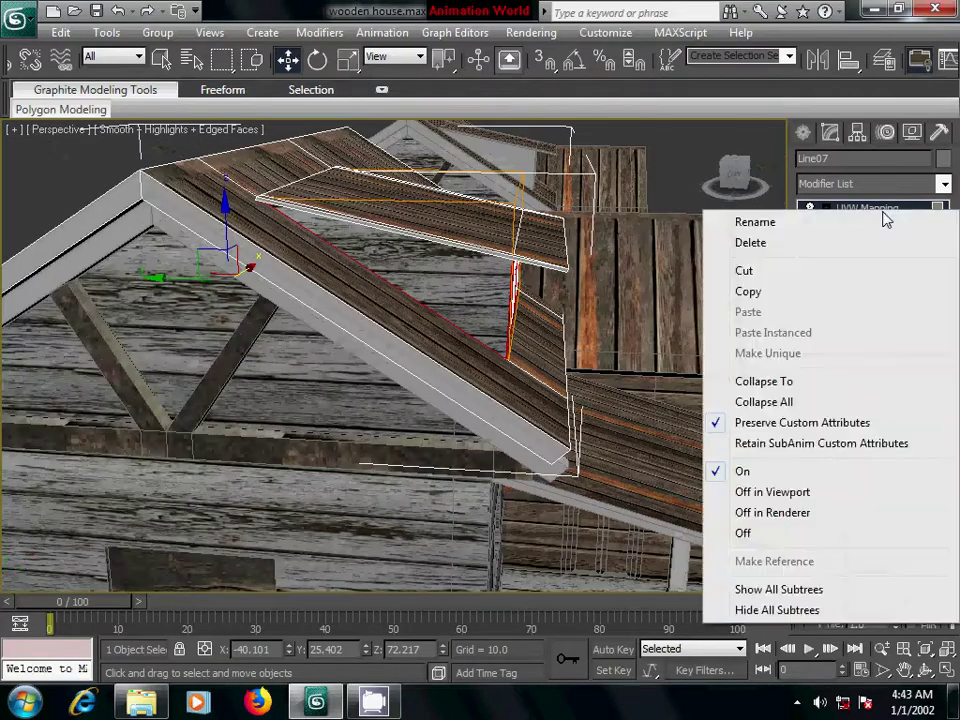
click(795, 381)
click(579, 425)
scroll(561, 323, down, 2)
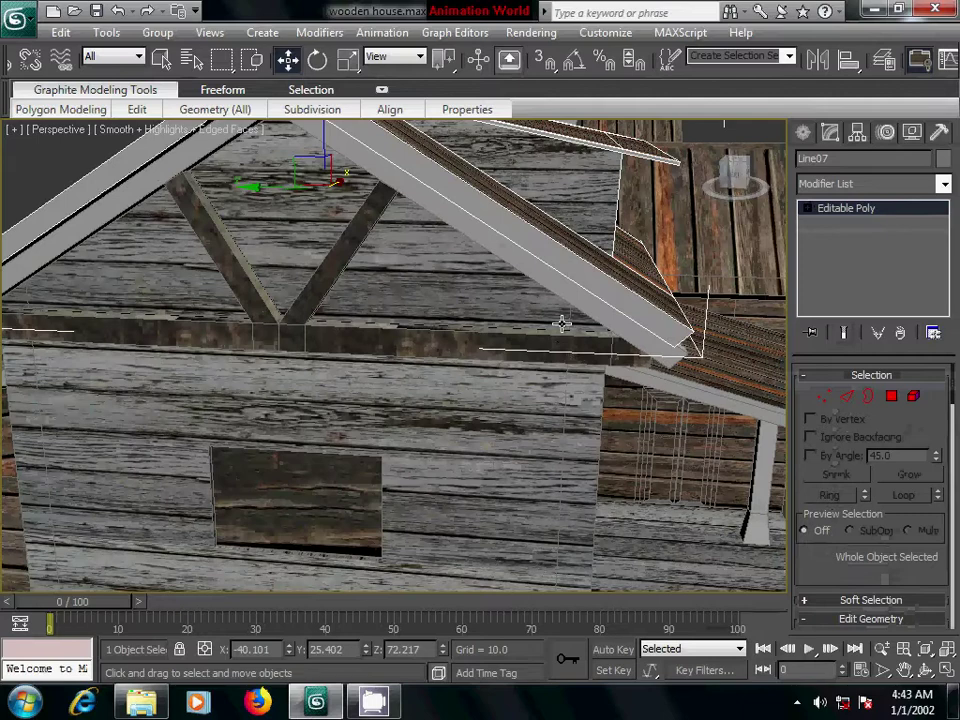
scroll(565, 322, down, 3)
click(694, 364)
mouse_move(694, 364)
alt+middle_down()
mouse_move(486, 396)
mouse_move(568, 394)
mouse_move(396, 407)
mouse_move(326, 435)
mouse_move(333, 294)
alt+middle_up()
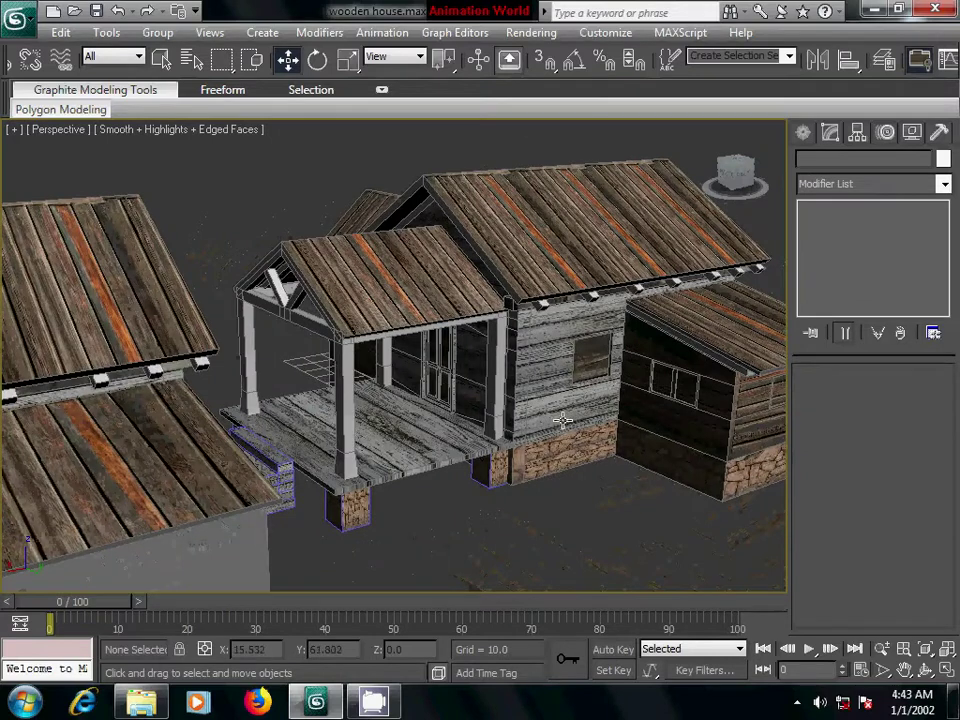
Select all parts of the right-hand house wing plus its stairs
mouse_move(422, 313)
alt+middle_down()
mouse_move(540, 422)
mouse_move(514, 441)
mouse_move(588, 432)
mouse_move(525, 414)
alt+middle_up()
alt+middle_drag(651, 469, 506, 446)
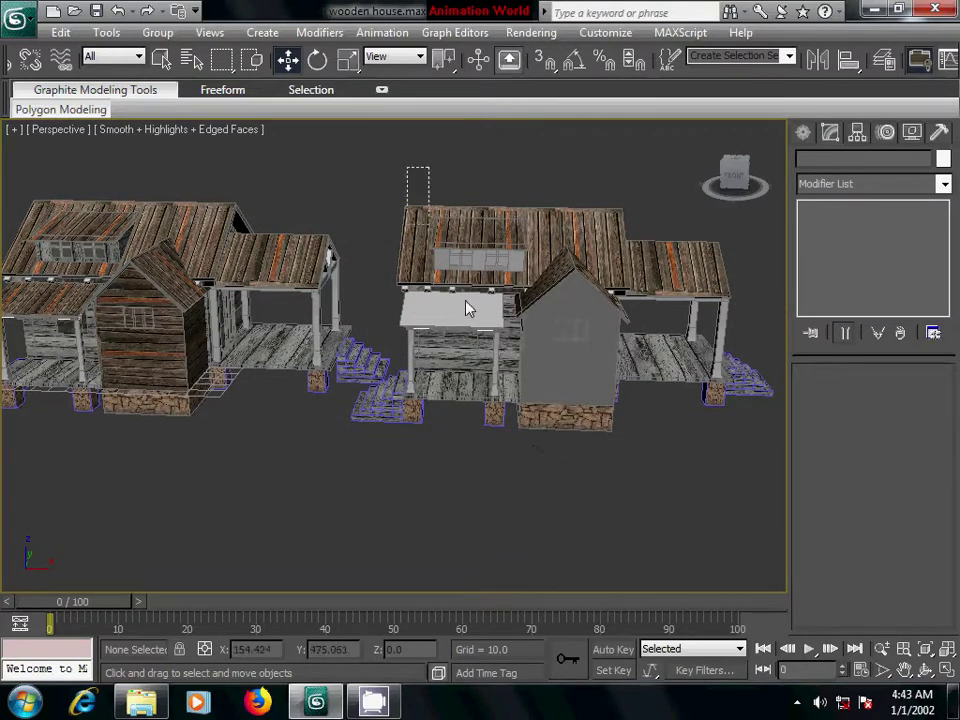
key(ctrl+i)
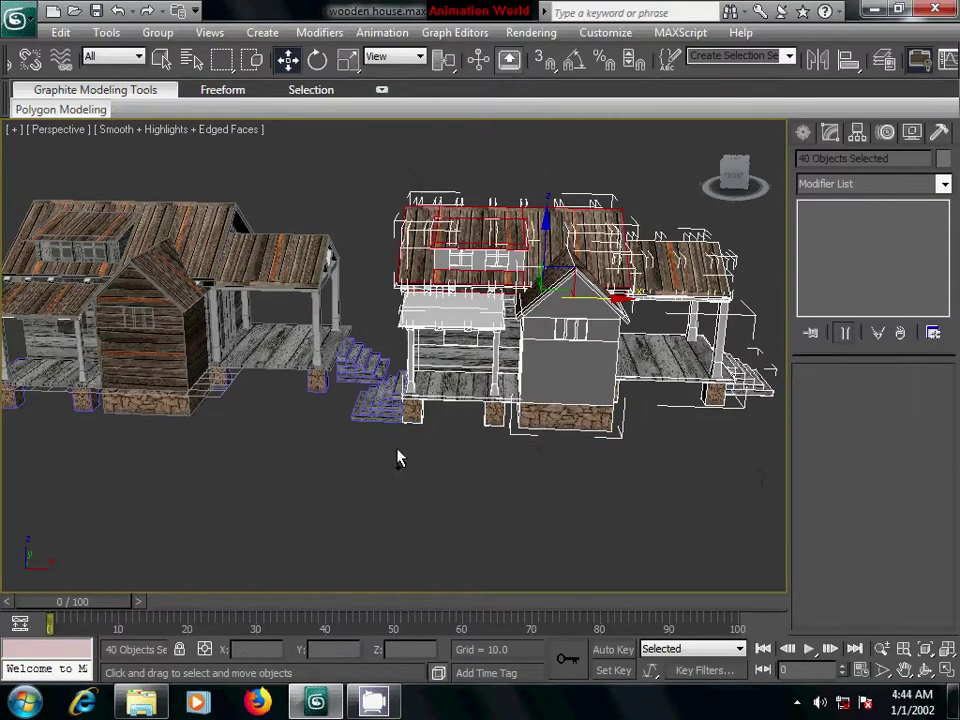
ctrl+click(380, 404)
middle_drag(630, 438, 598, 455)
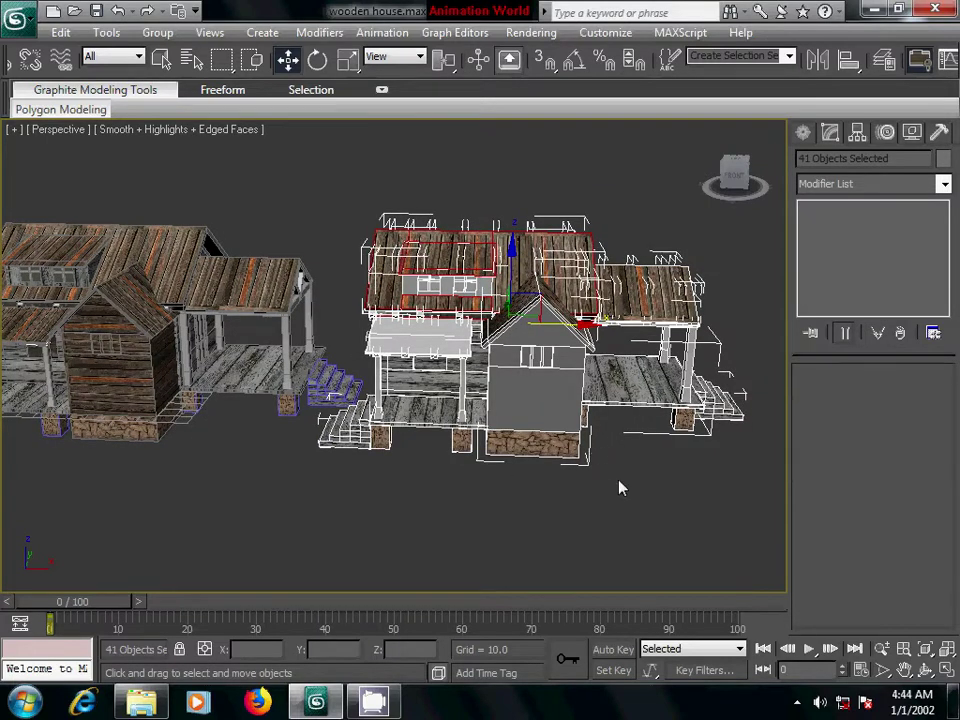
Assign the plain grey 01 - Default material to them, close the editor and deselect
key(m)
click(549, 120)
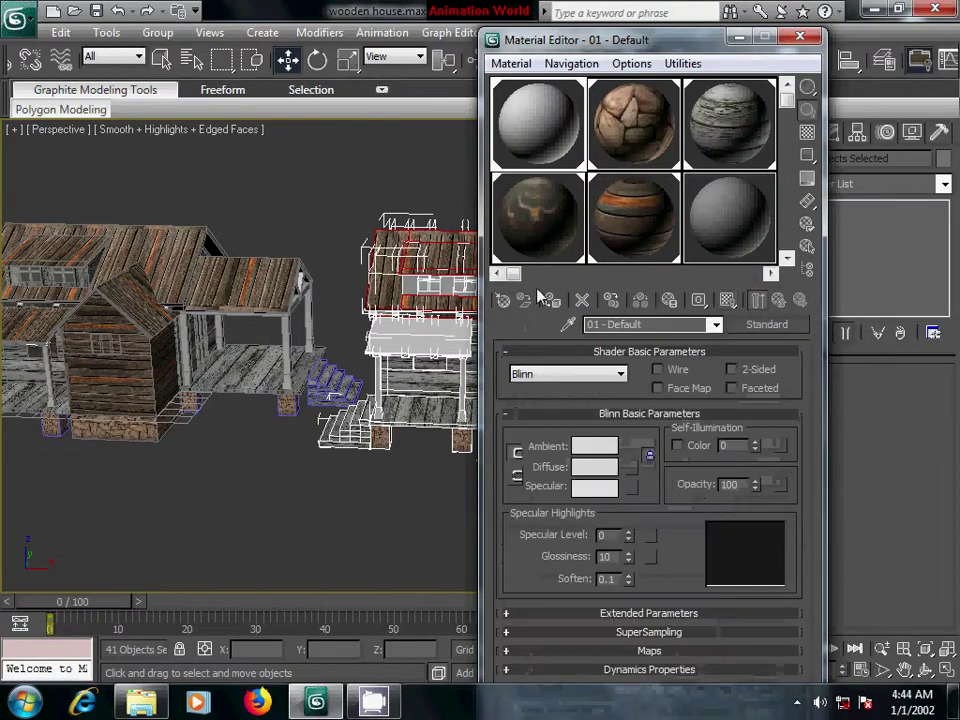
click(552, 301)
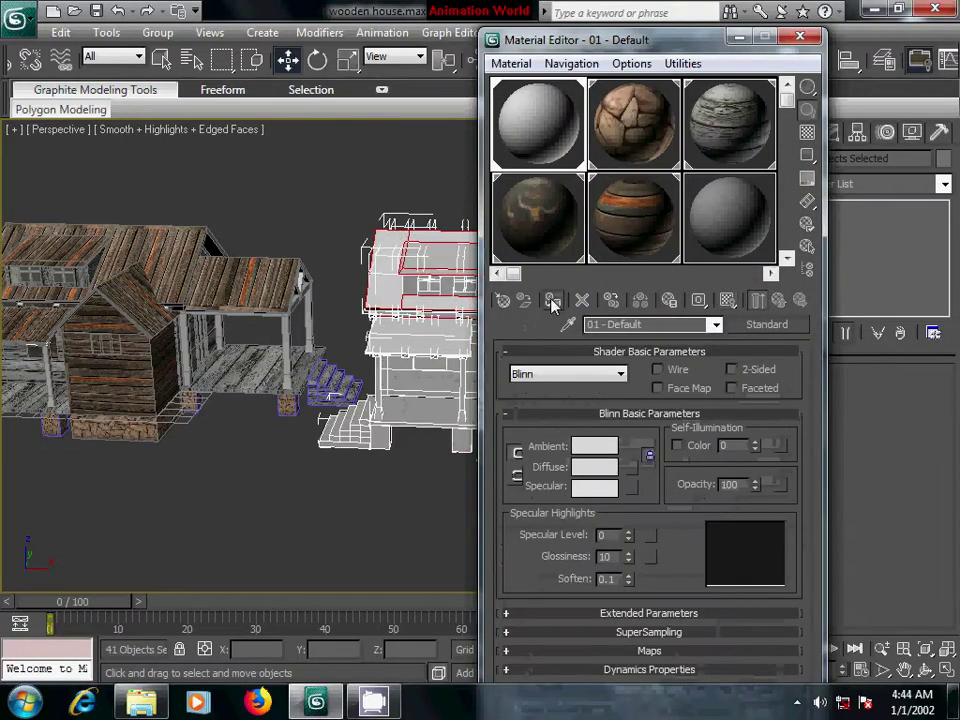
click(800, 37)
click(652, 487)
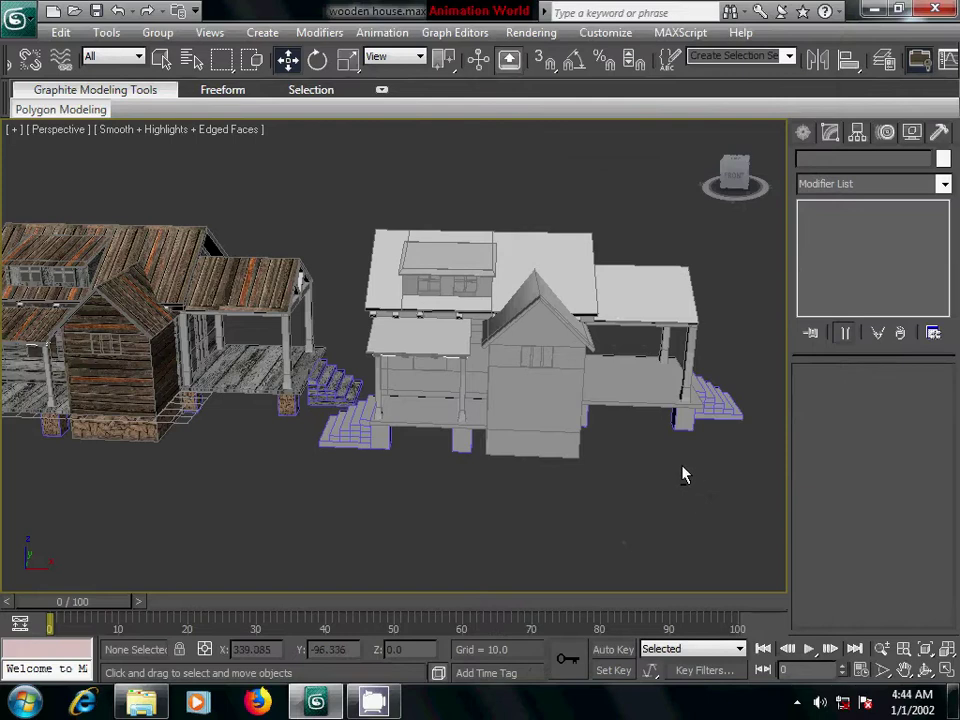
Select Box09 in Polygon sub-object mode and pick the gable window's polygons
alt+middle_drag(684, 474, 438, 473)
scroll(438, 473, up, 5)
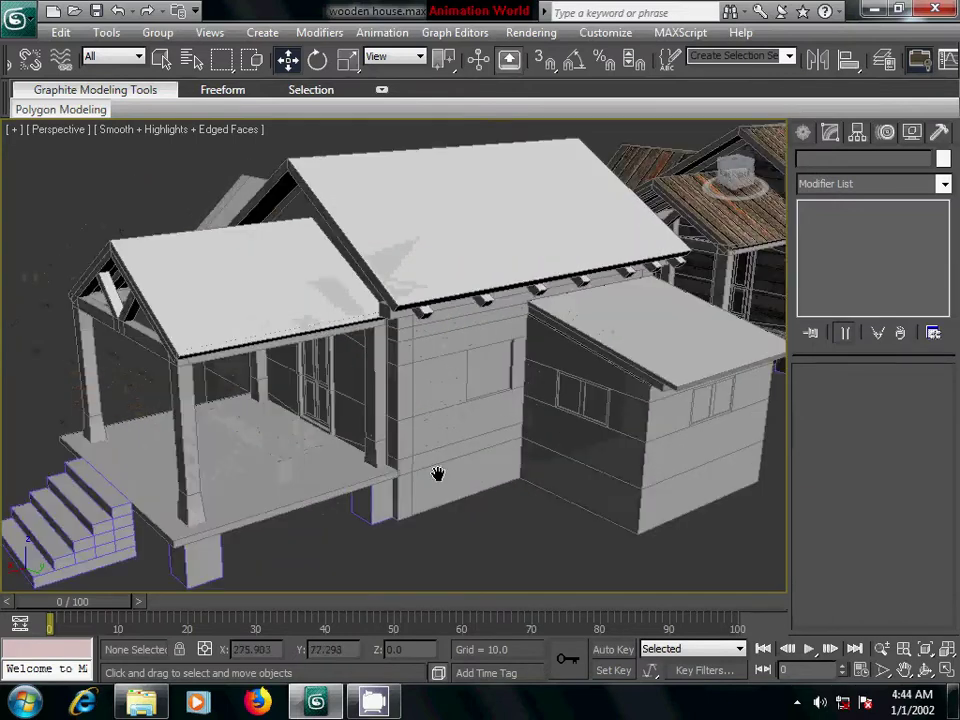
scroll(438, 473, down, 5)
mouse_move(494, 508)
alt+middle_down()
mouse_move(403, 504)
mouse_move(654, 508)
mouse_move(718, 493)
mouse_move(739, 456)
mouse_move(708, 470)
mouse_move(761, 482)
mouse_move(704, 495)
alt+middle_up()
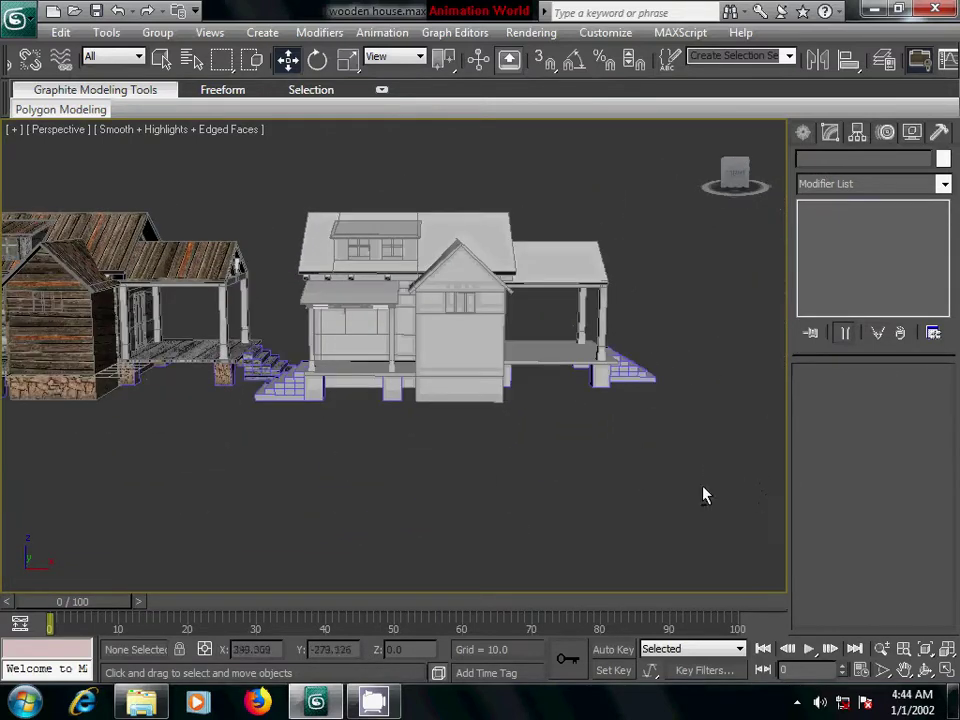
mouse_move(358, 487)
alt+middle_down()
mouse_move(433, 476)
mouse_move(377, 497)
mouse_move(315, 491)
mouse_move(411, 487)
mouse_move(422, 469)
mouse_move(454, 484)
mouse_move(229, 454)
mouse_move(288, 447)
mouse_move(331, 418)
alt+middle_up()
click(180, 347)
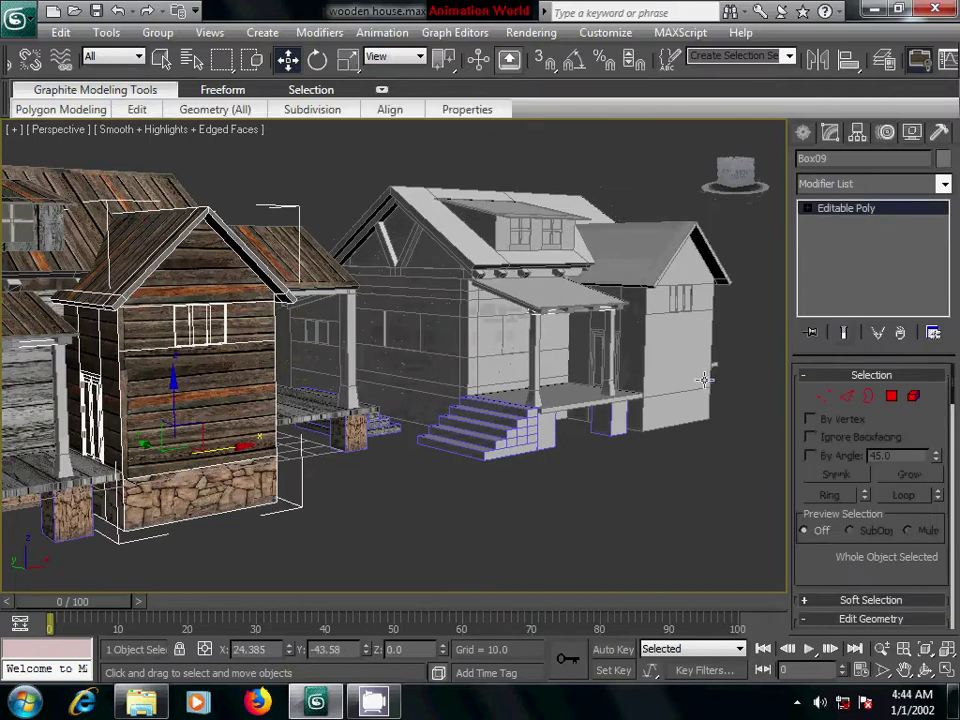
click(890, 397)
alt+middle_drag(291, 400, 311, 222)
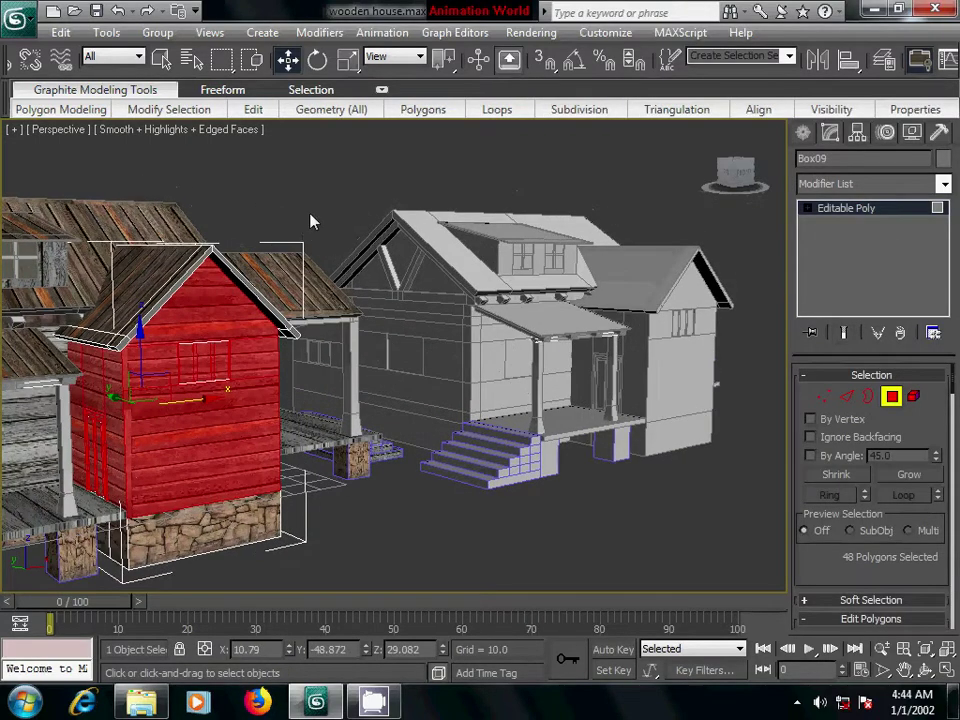
click(188, 372)
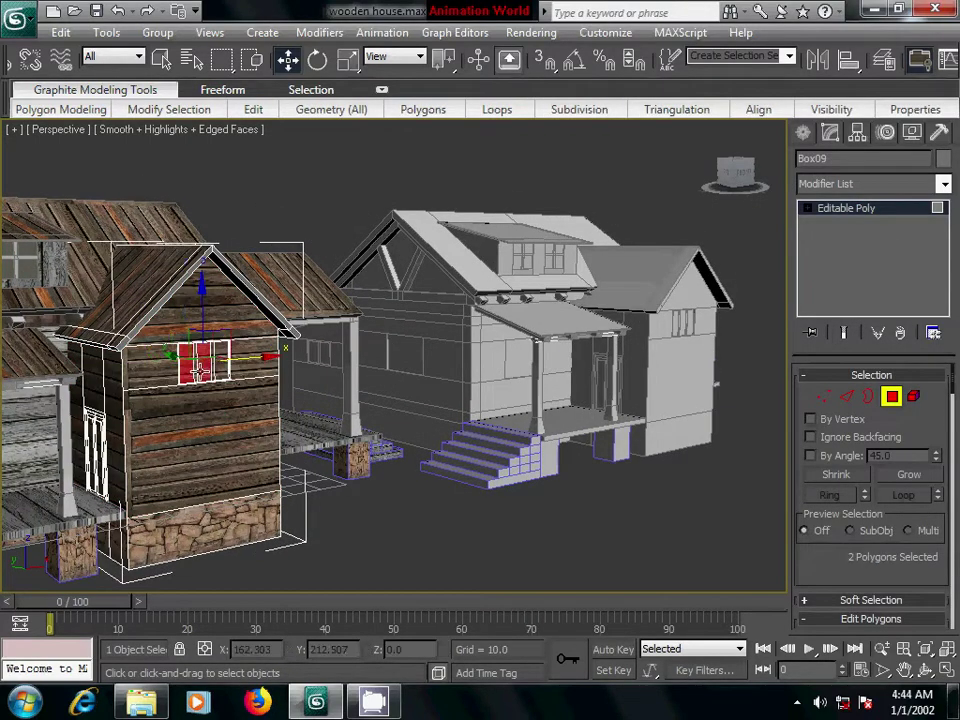
Add the door polygons, drop the window faces, Grow across the porch column, then add the three gable window panes
mouse_move(246, 420)
alt+middle_down()
mouse_move(316, 418)
mouse_move(352, 470)
alt+middle_up()
ctrl+click(320, 440)
ctrl+click(340, 445)
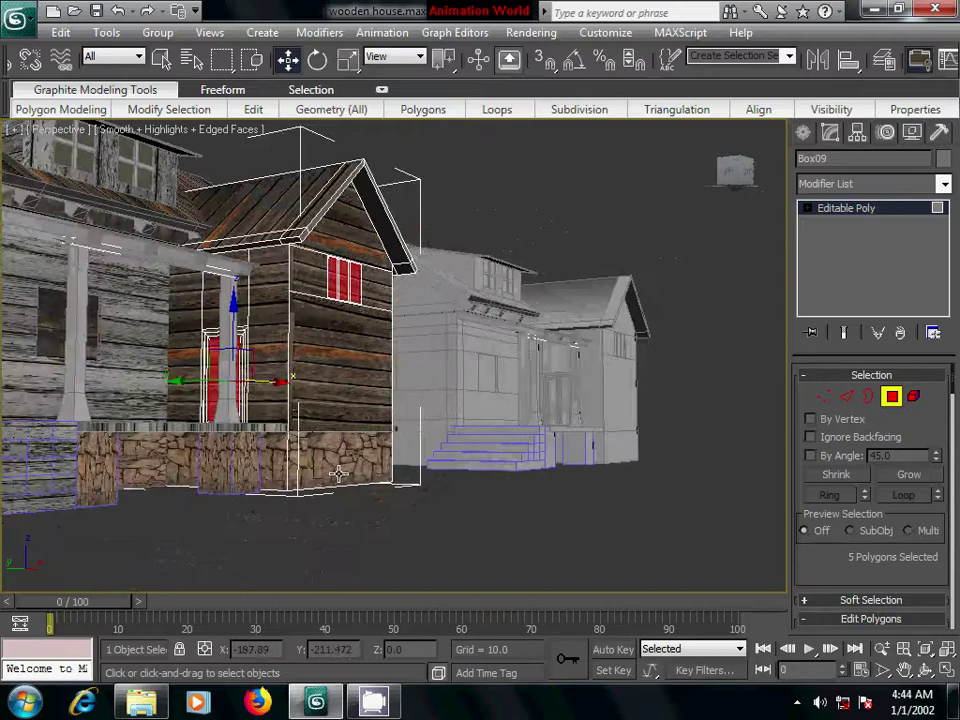
scroll(352, 470, up, 4)
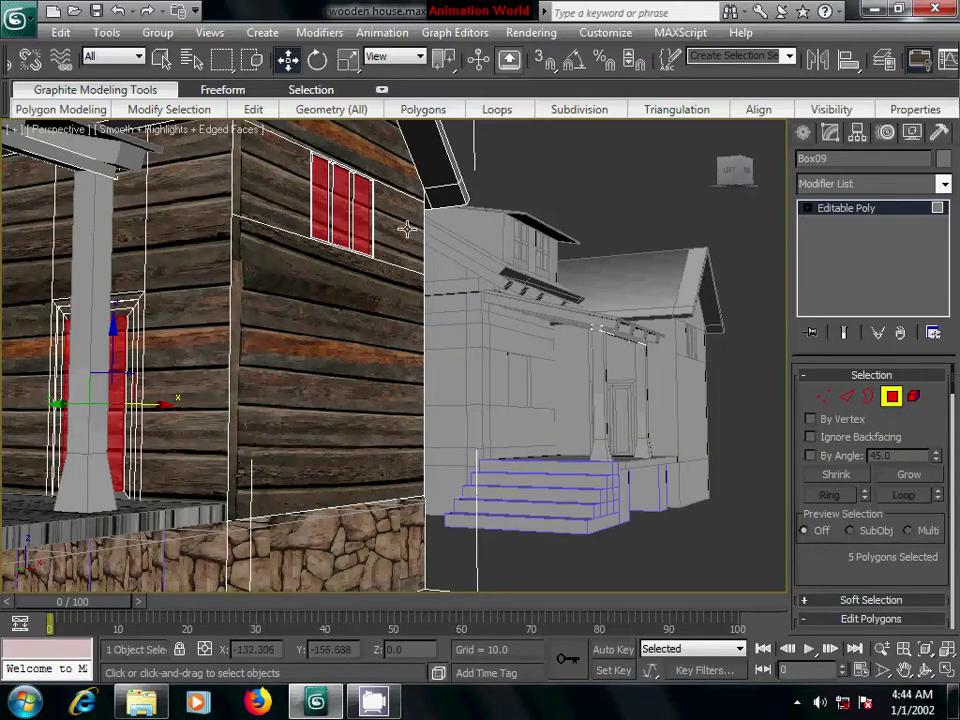
alt+click(325, 250)
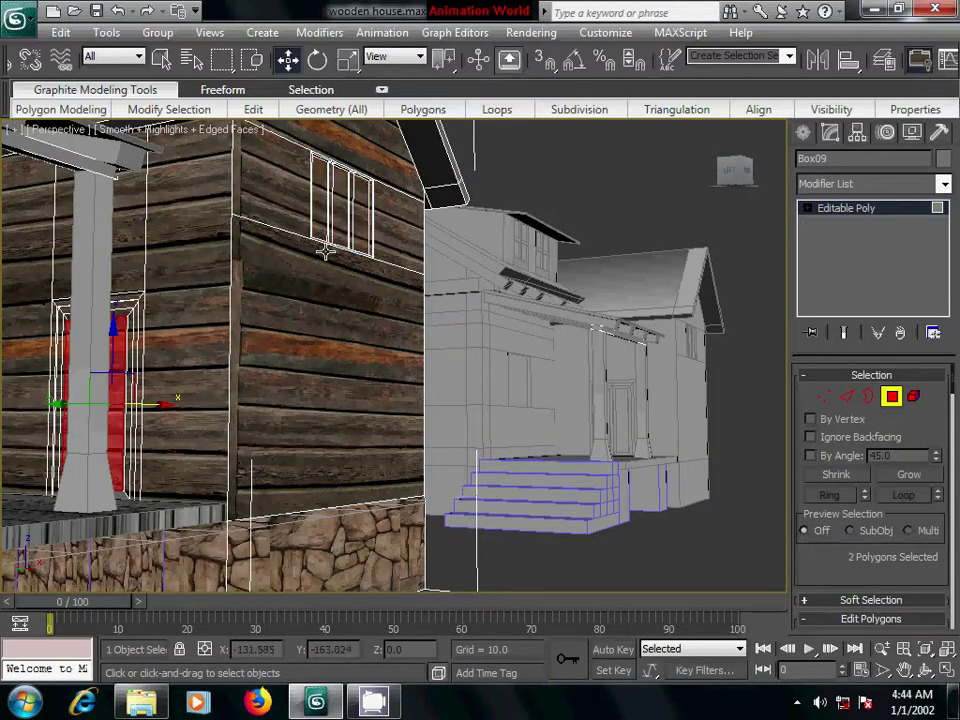
click(908, 475)
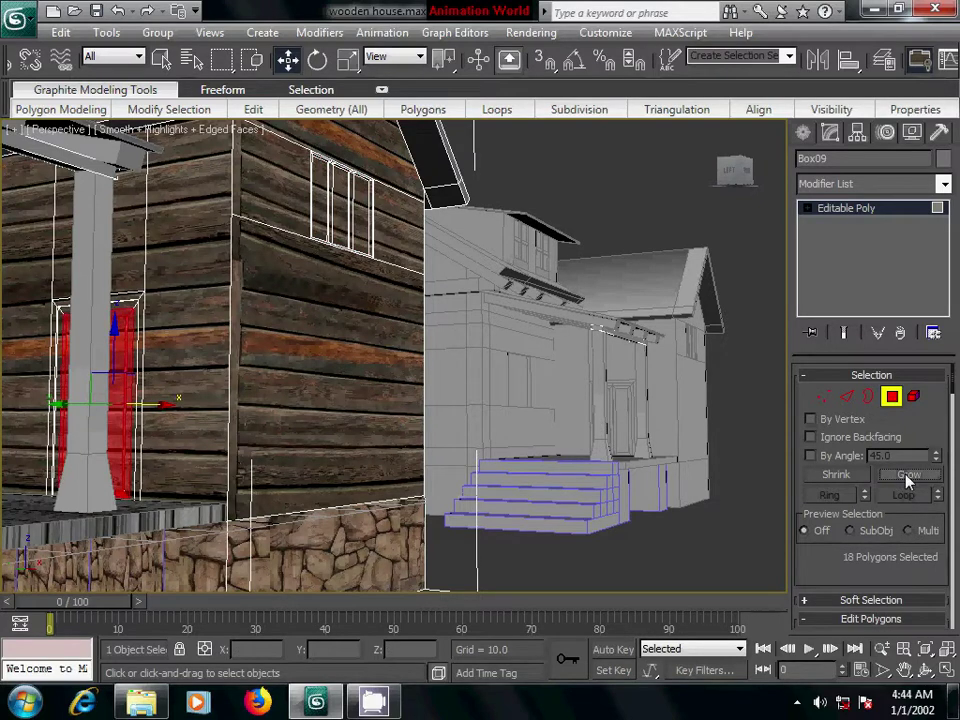
ctrl+click(325, 211)
ctrl+click(341, 210)
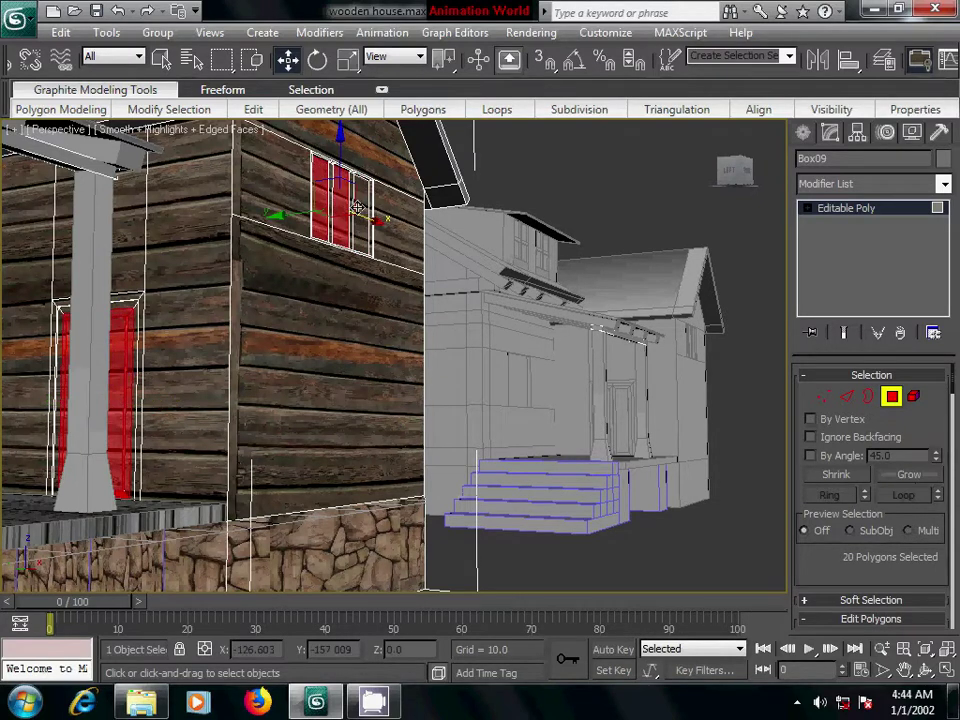
ctrl+click(357, 207)
Frame the porch, open and close the Material Editor, and clear the polygon selection
scroll(430, 373, down, 3)
scroll(415, 382, down, 3)
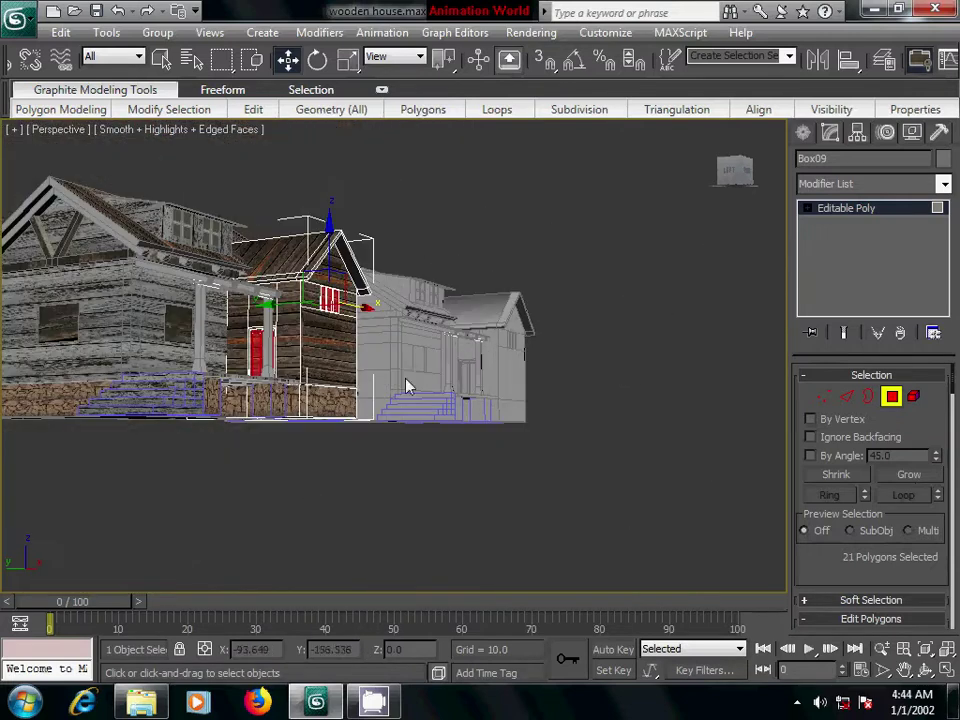
mouse_move(450, 407)
alt+middle_down()
mouse_move(388, 369)
mouse_move(296, 381)
mouse_move(220, 372)
mouse_move(421, 405)
alt+middle_up()
scroll(375, 407, up, 5)
scroll(421, 405, up, 3)
scroll(421, 405, up, 3)
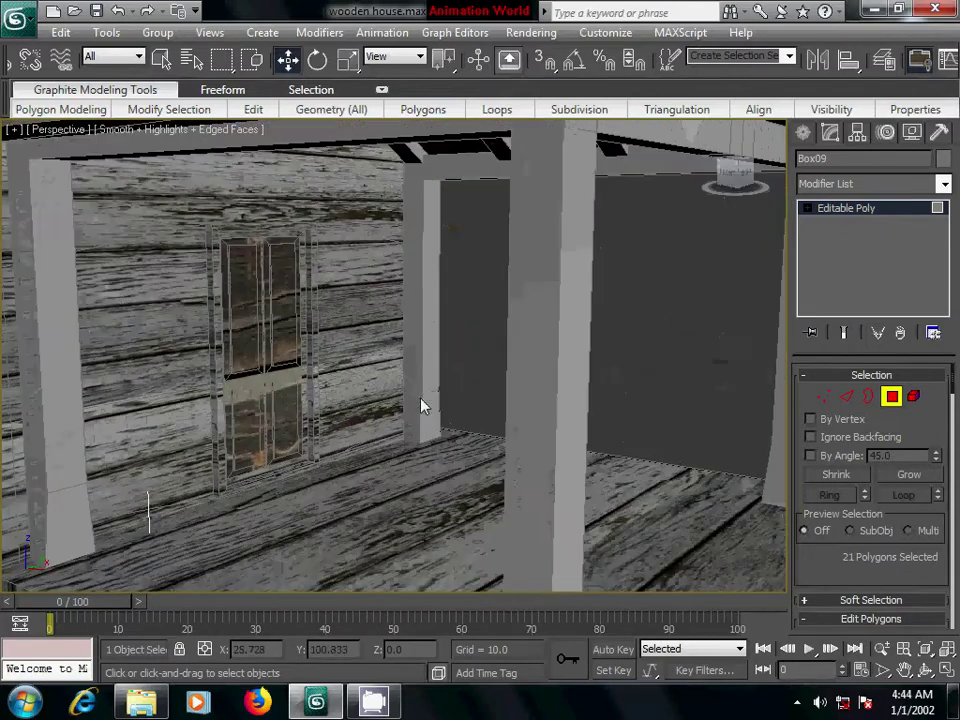
middle_drag(305, 425, 437, 400)
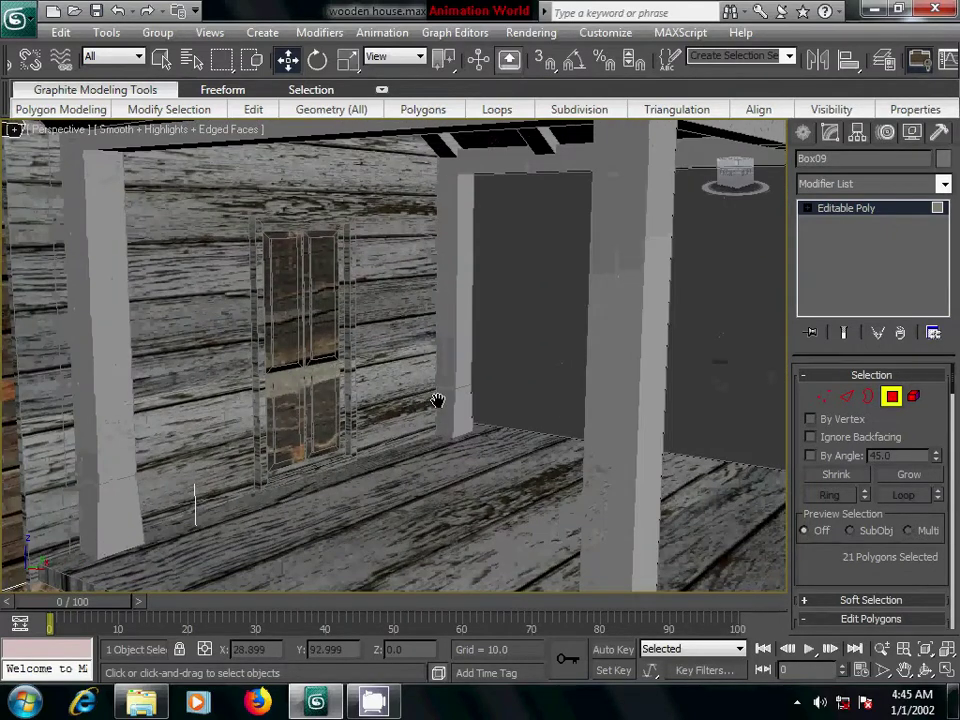
scroll(437, 400, down, 2)
scroll(439, 407, down, 2)
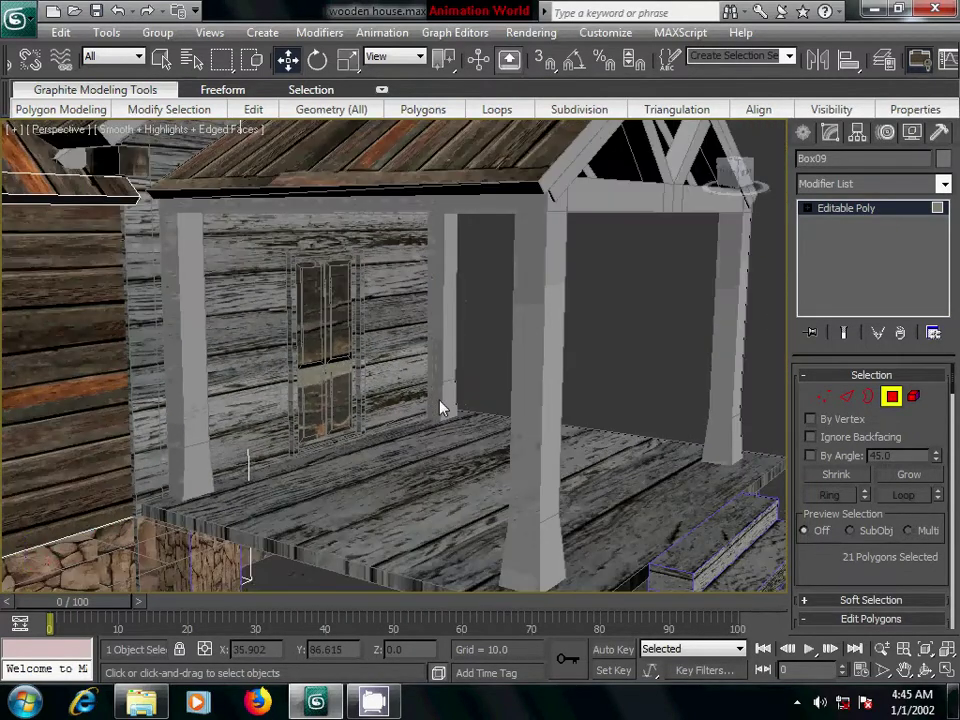
scroll(439, 407, down, 2)
scroll(437, 420, down, 2)
alt+middle_drag(437, 432, 466, 440)
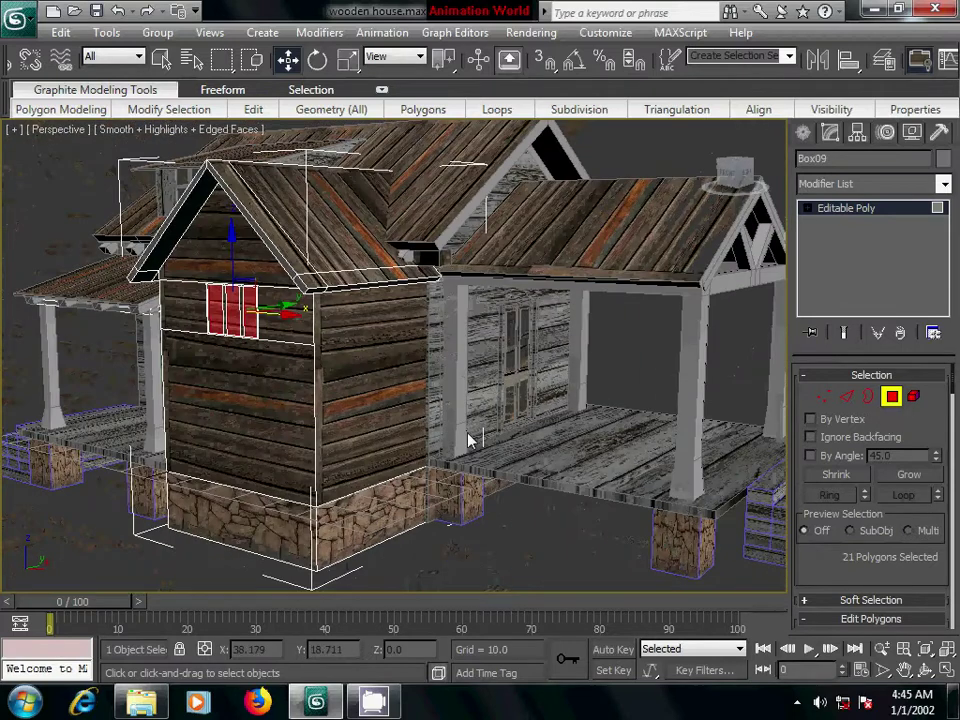
key(m)
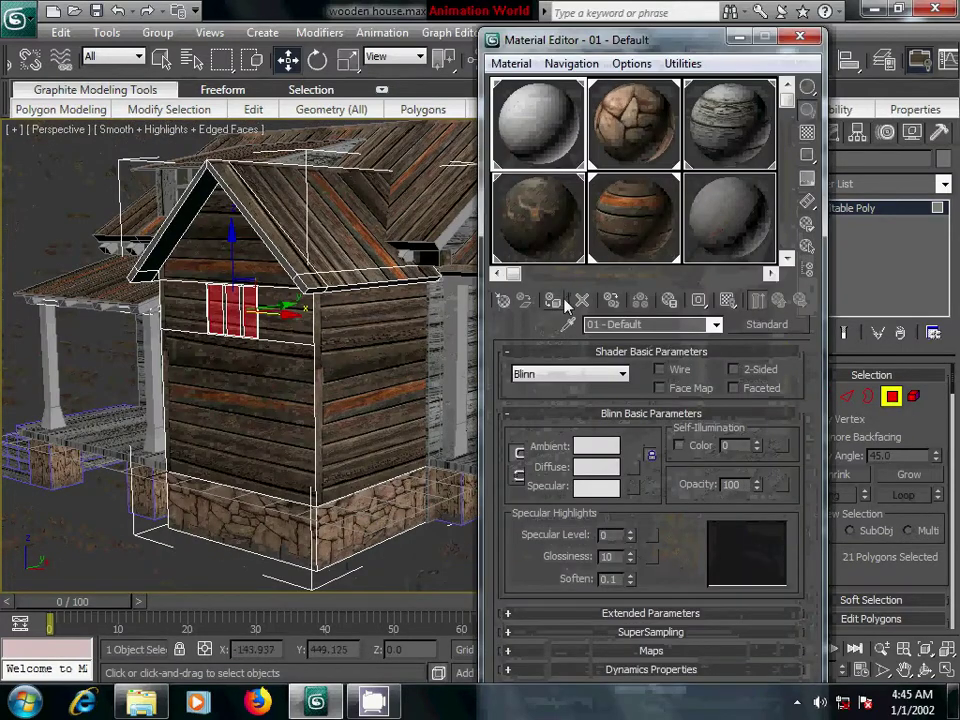
click(799, 37)
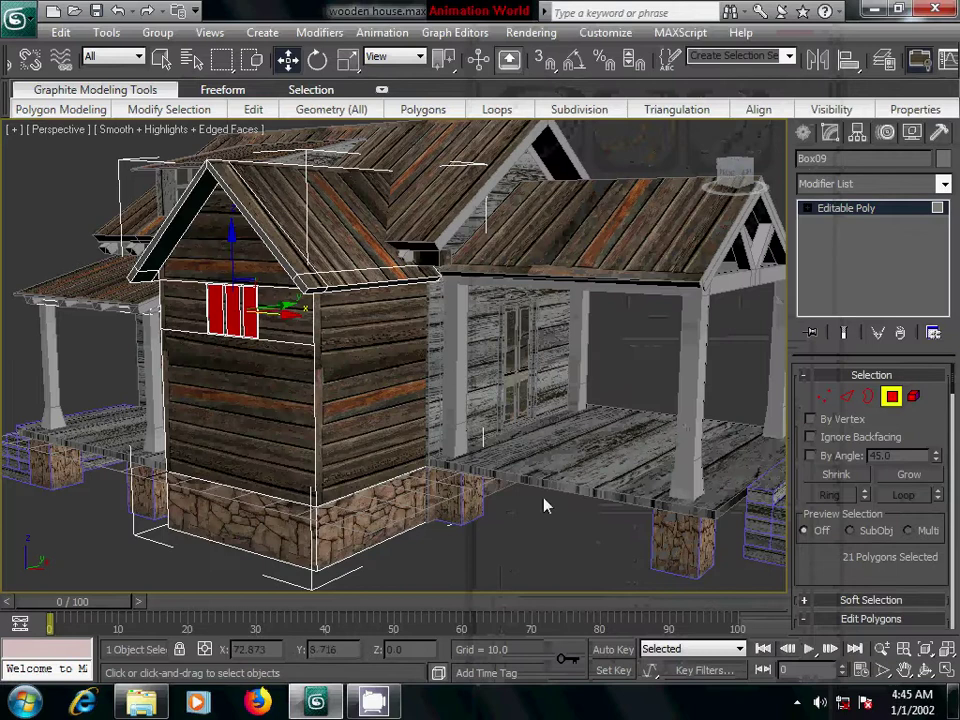
click(503, 564)
Leave polygon editing on Box09, then select the four door panel polygons on Box01
scroll(542, 450, up, 3)
scroll(545, 457, up, 5)
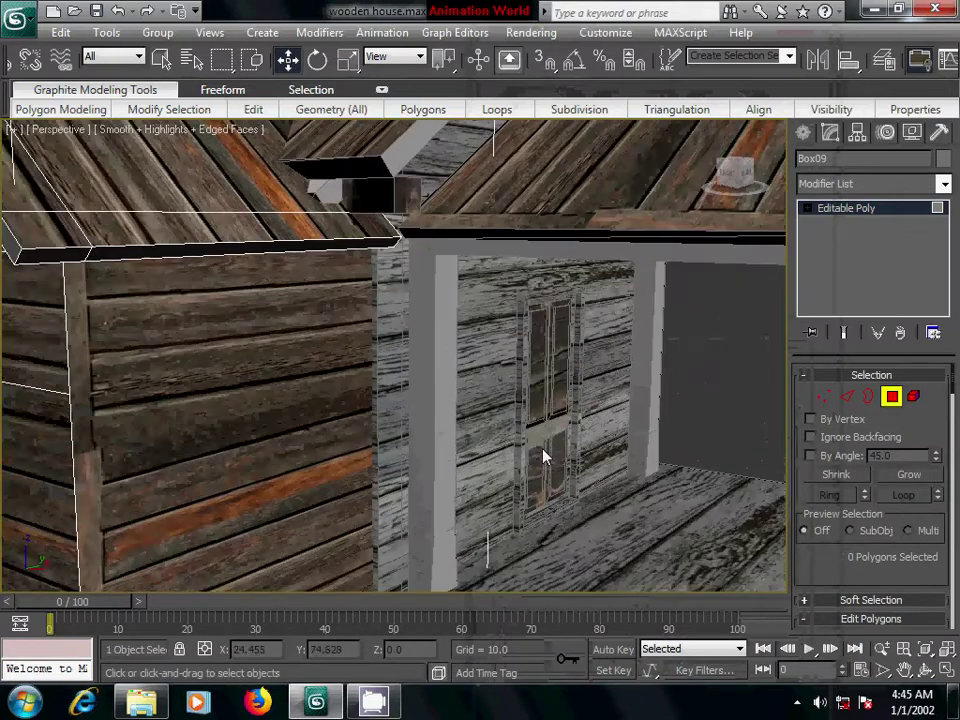
mouse_move(583, 482)
alt+middle_down()
mouse_move(574, 493)
mouse_move(645, 382)
alt+middle_up()
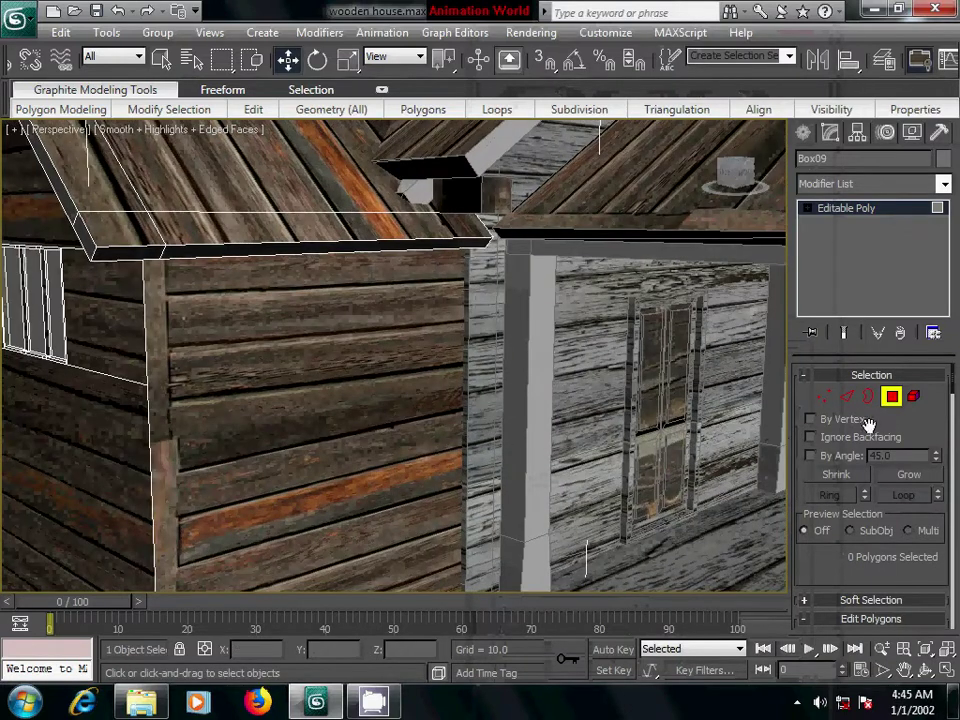
click(803, 132)
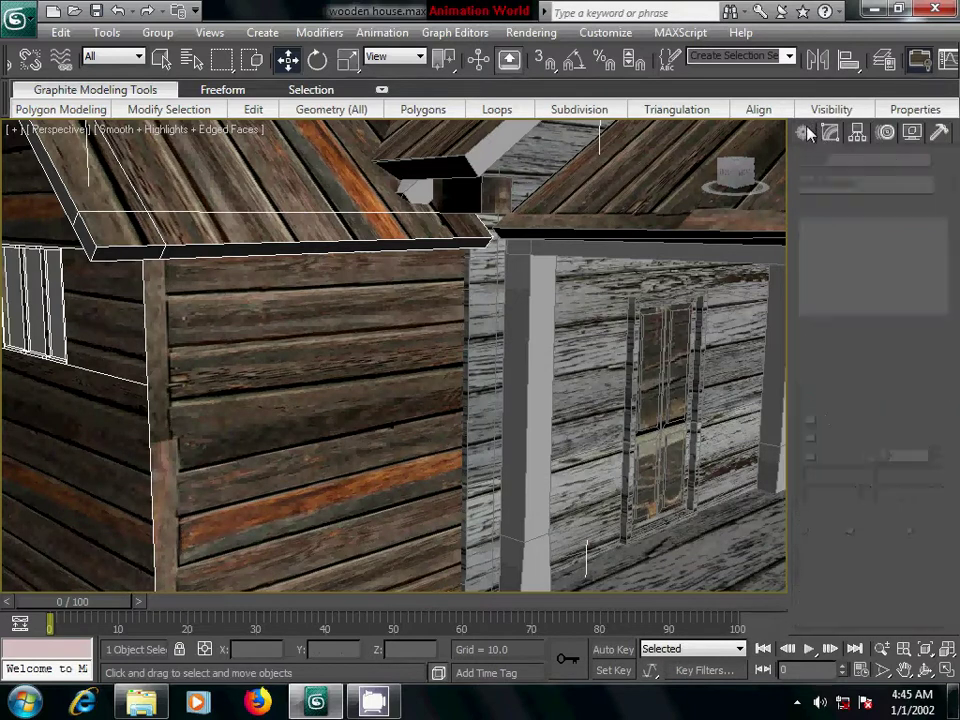
click(832, 133)
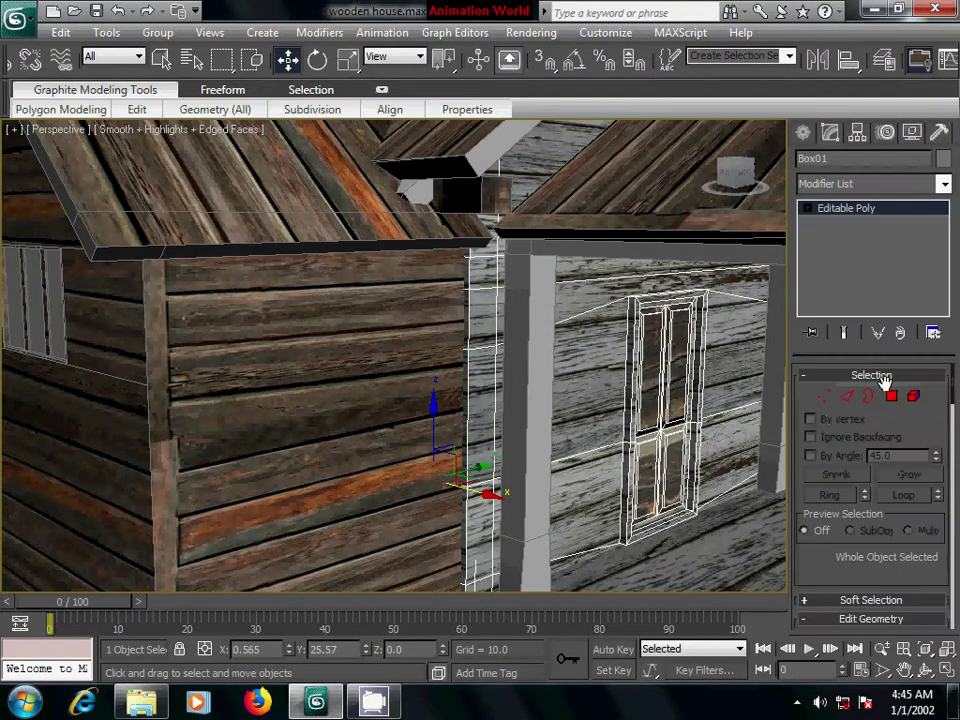
click(891, 396)
click(650, 375)
ctrl+click(672, 410)
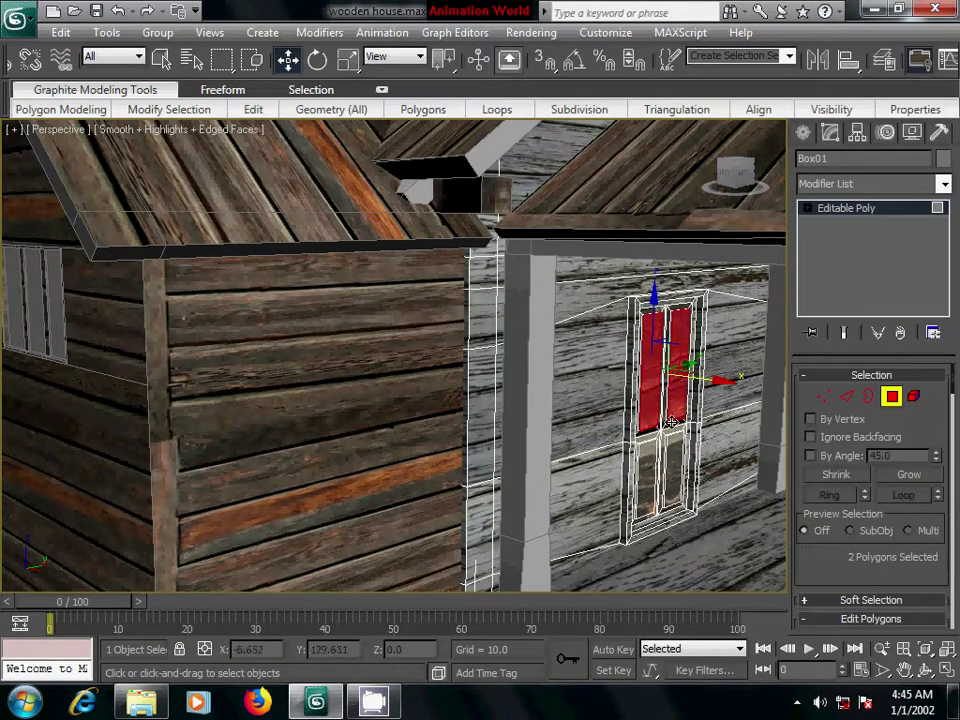
ctrl+click(648, 470)
ctrl+click(673, 468)
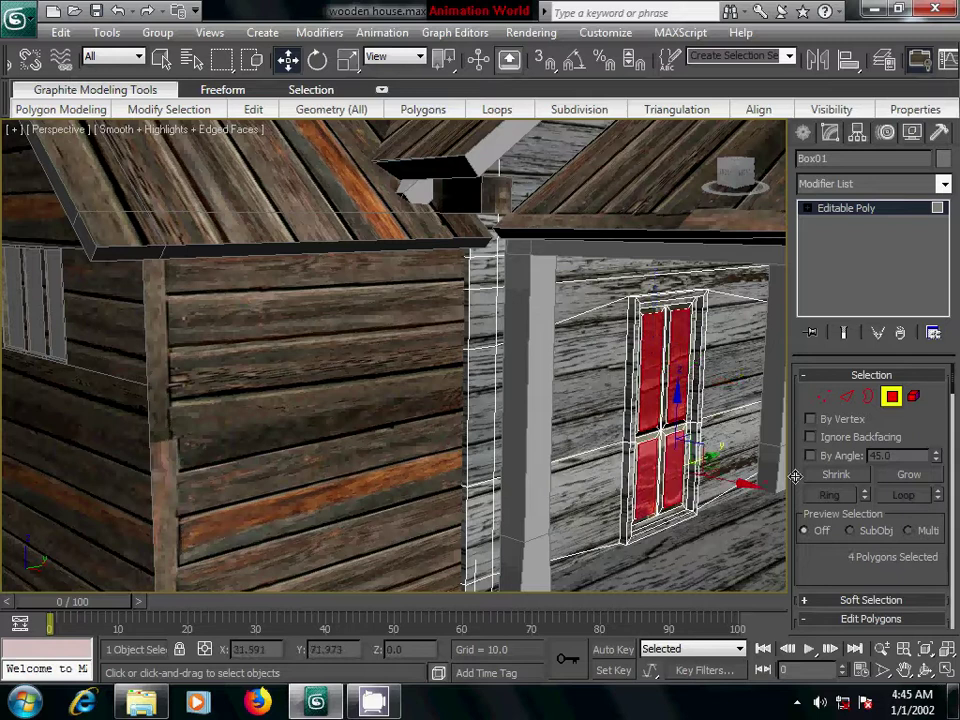
Grow the door selection repeatedly until it covers the whole door and frame (62 polygons)
click(898, 476)
click(898, 476)
click(898, 476)
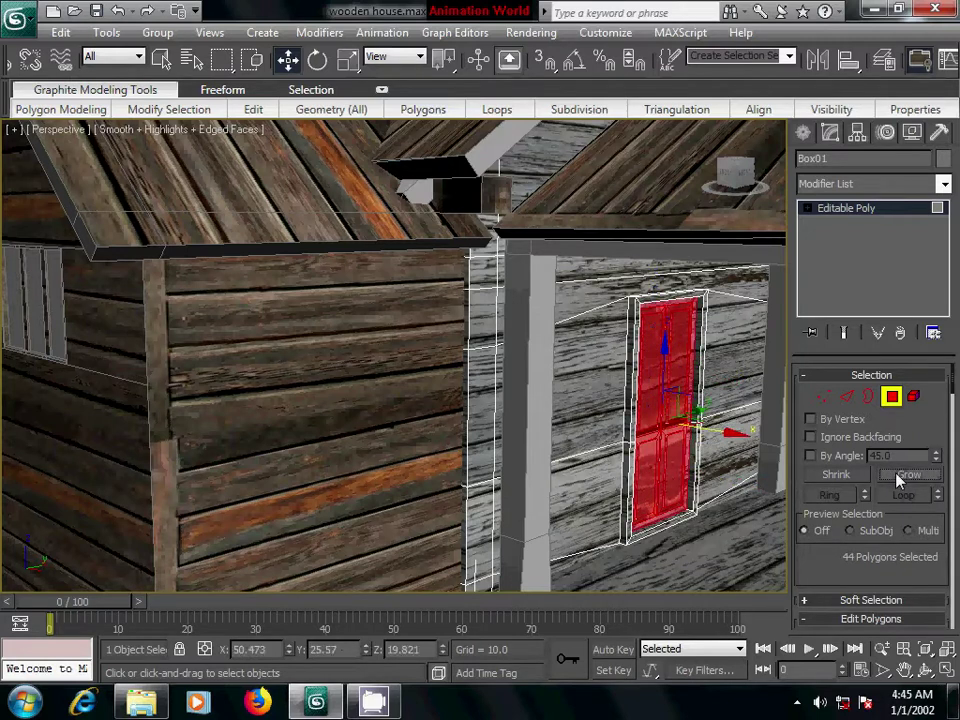
click(898, 476)
click(900, 477)
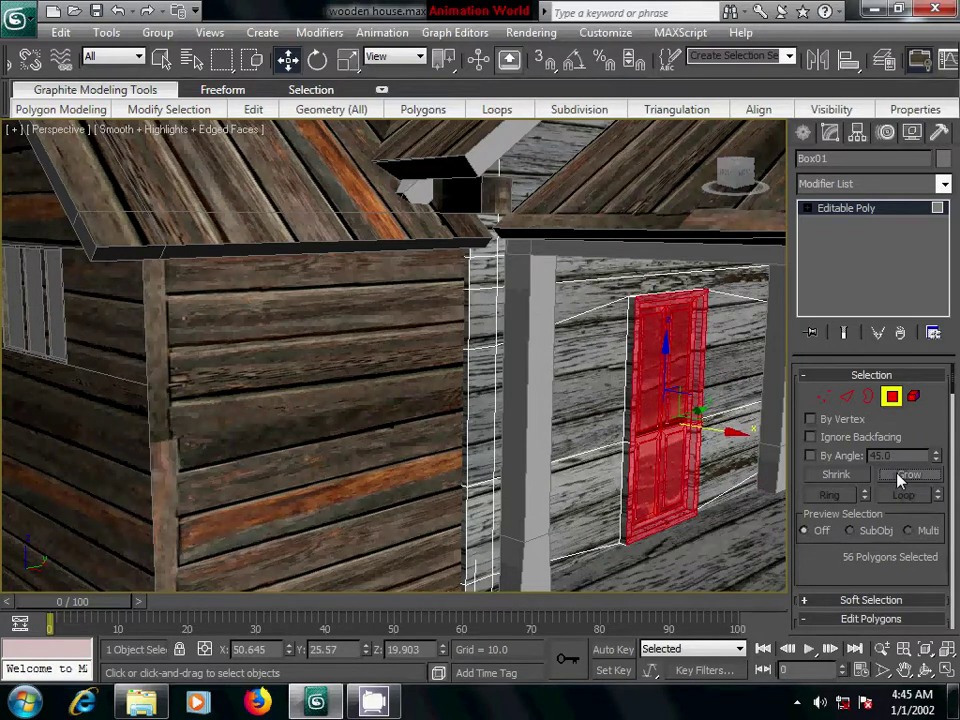
click(904, 478)
alt+middle_drag(723, 506, 557, 437)
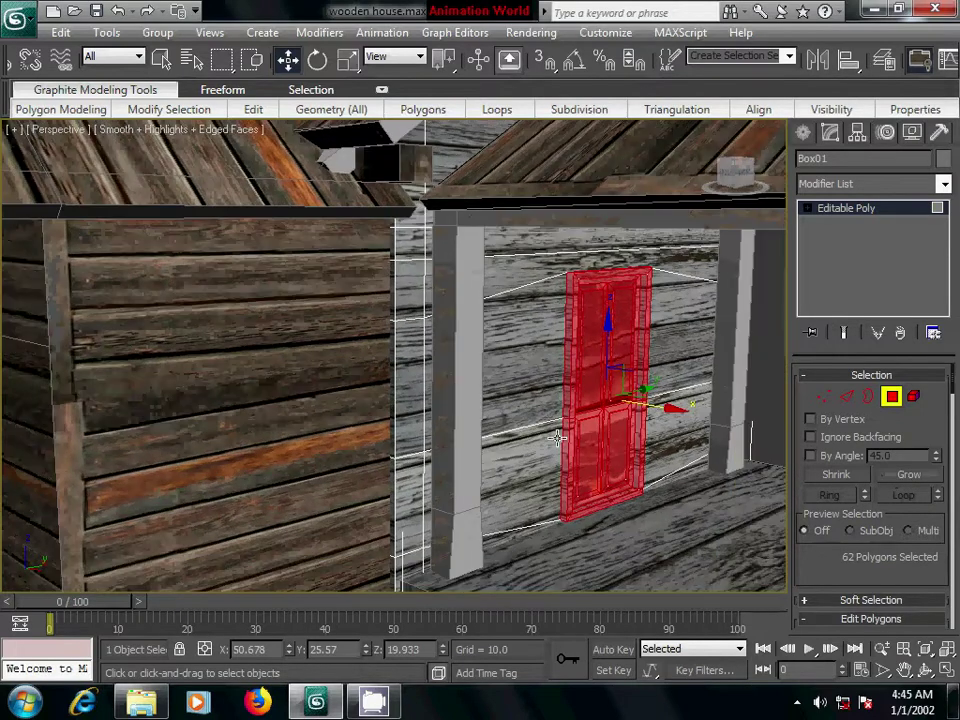
Assign the 07 - Default wood material to the door, deselect, and turn off edged faces with F4
key(m)
click(565, 225)
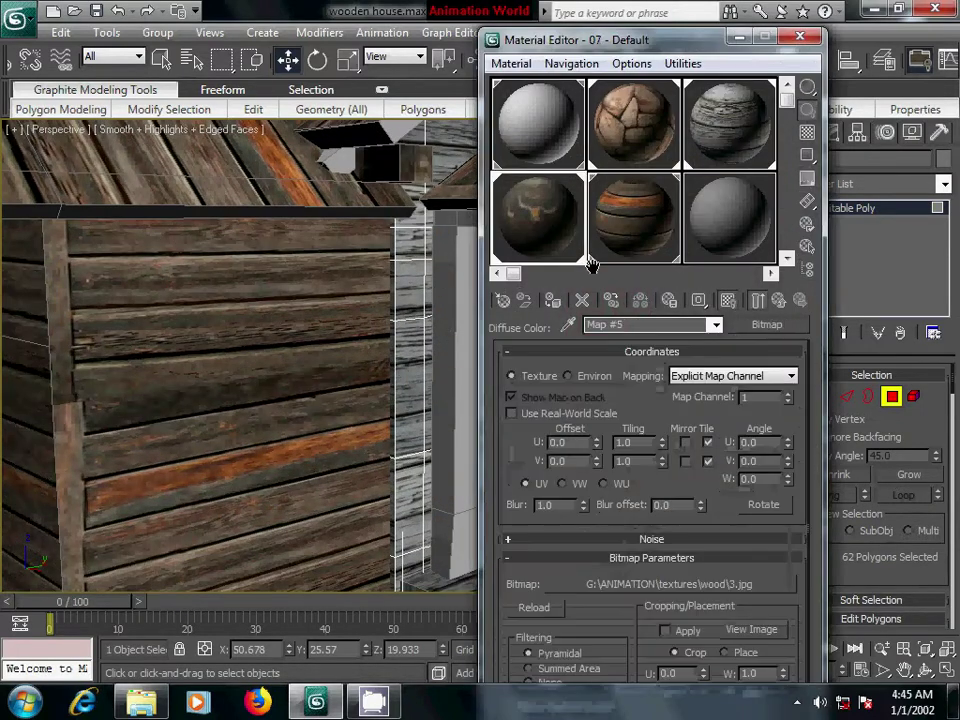
click(799, 37)
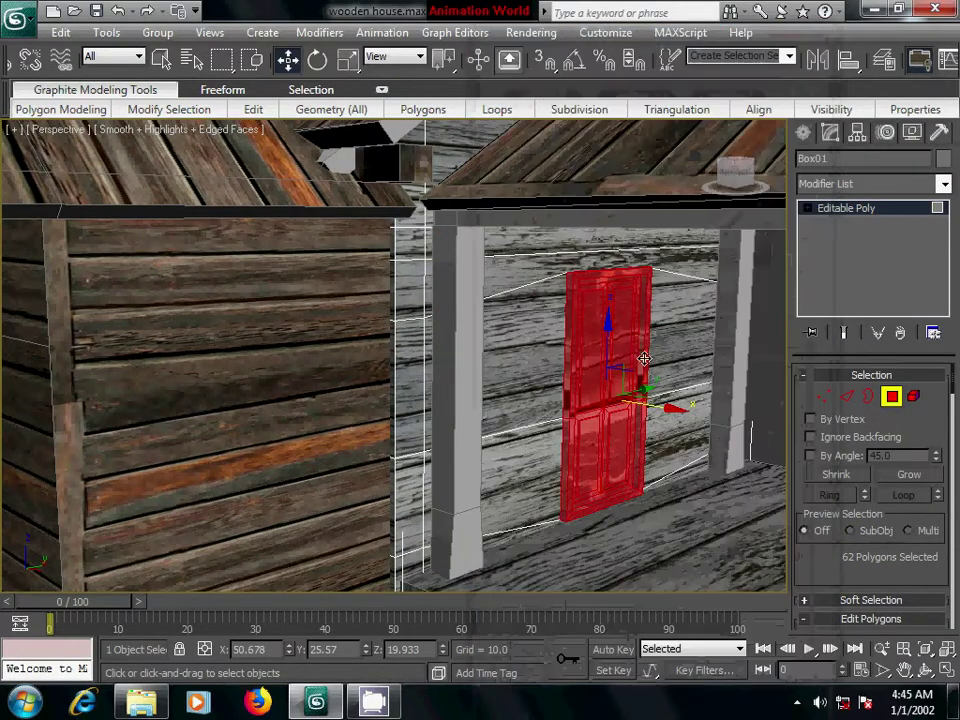
click(774, 339)
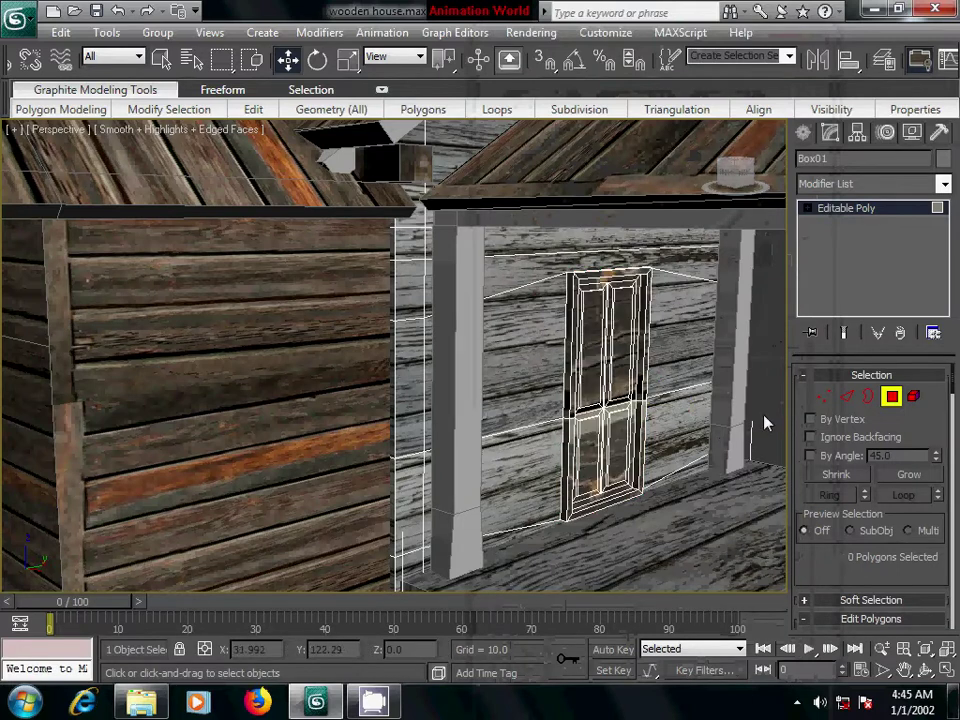
key(F4)
mouse_move(698, 467)
alt+middle_down()
mouse_move(651, 441)
mouse_move(681, 467)
mouse_move(435, 452)
mouse_move(610, 430)
mouse_move(553, 435)
mouse_move(575, 407)
alt+middle_up()
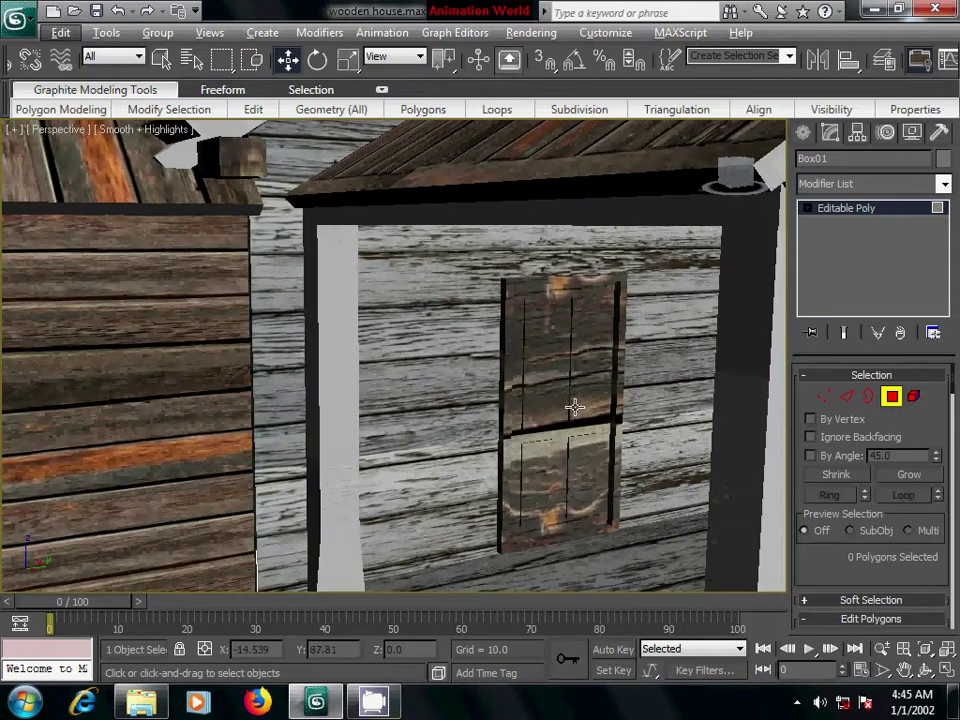
Select the four door panel faces and Grow twice to cover the whole door
click(549, 378)
ctrl+click(586, 375)
ctrl+click(588, 462)
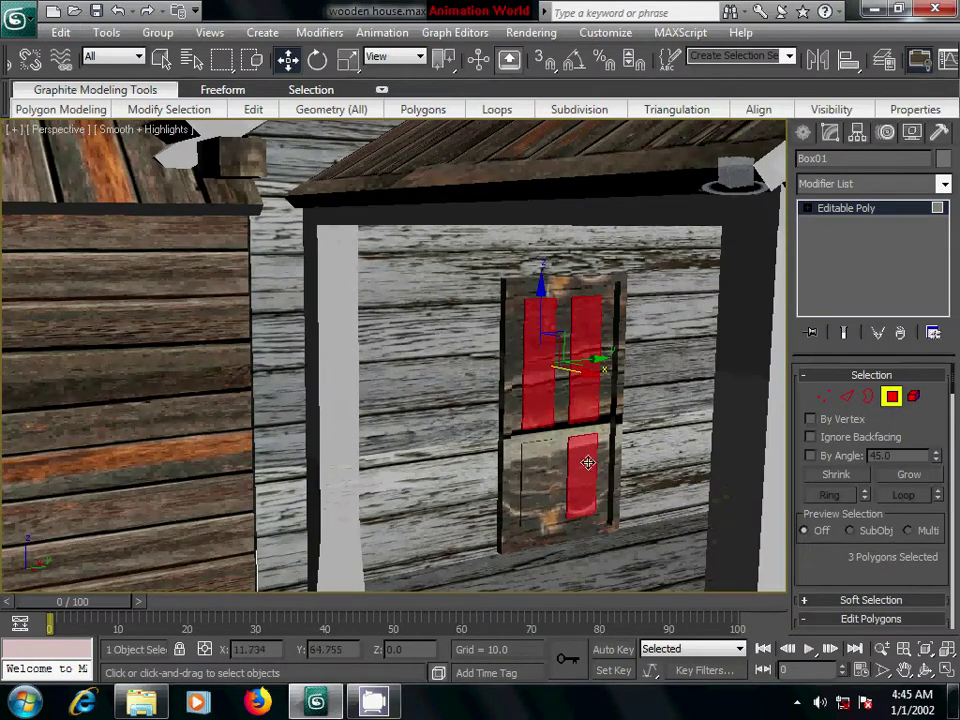
ctrl+click(551, 462)
click(900, 475)
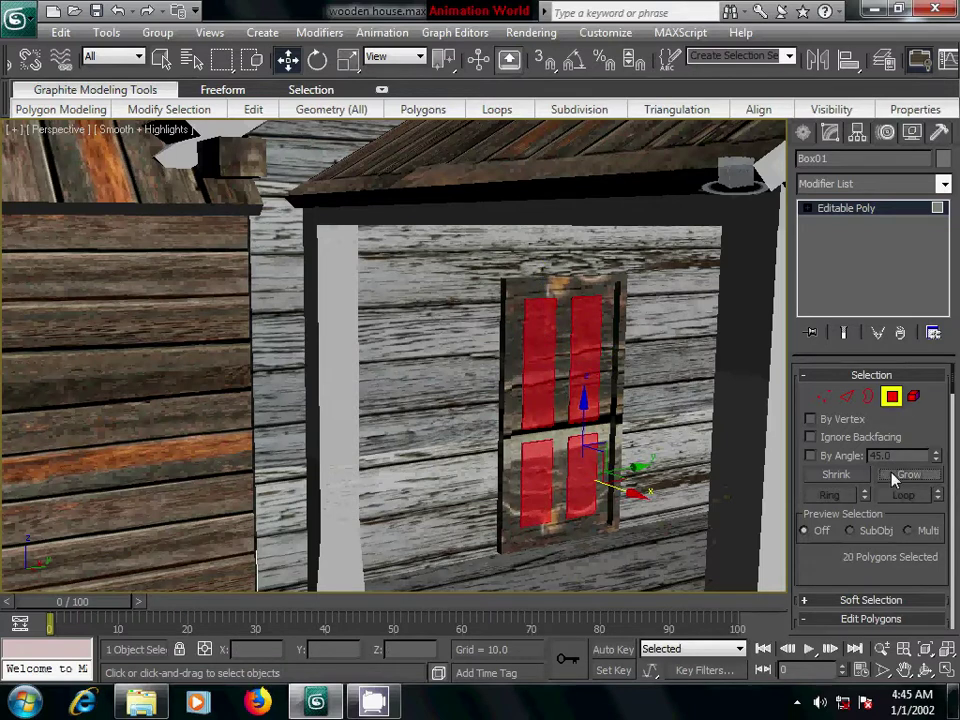
click(900, 475)
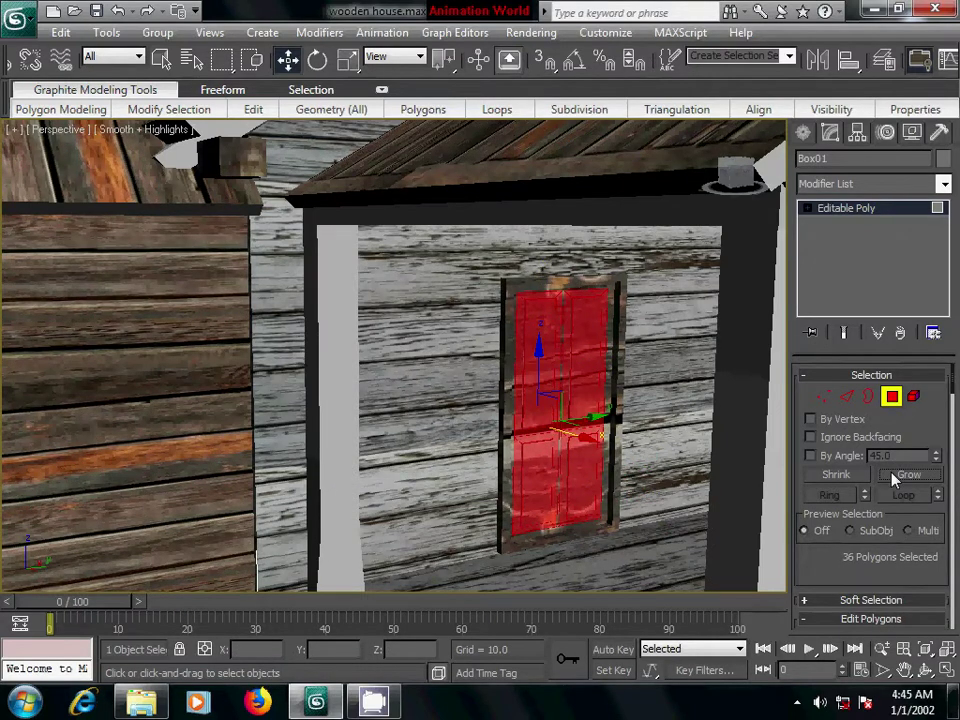
Assign the grey 01 - Default material to the door, click the adjacent wall sections, and zoom out
key(m)
click(520, 145)
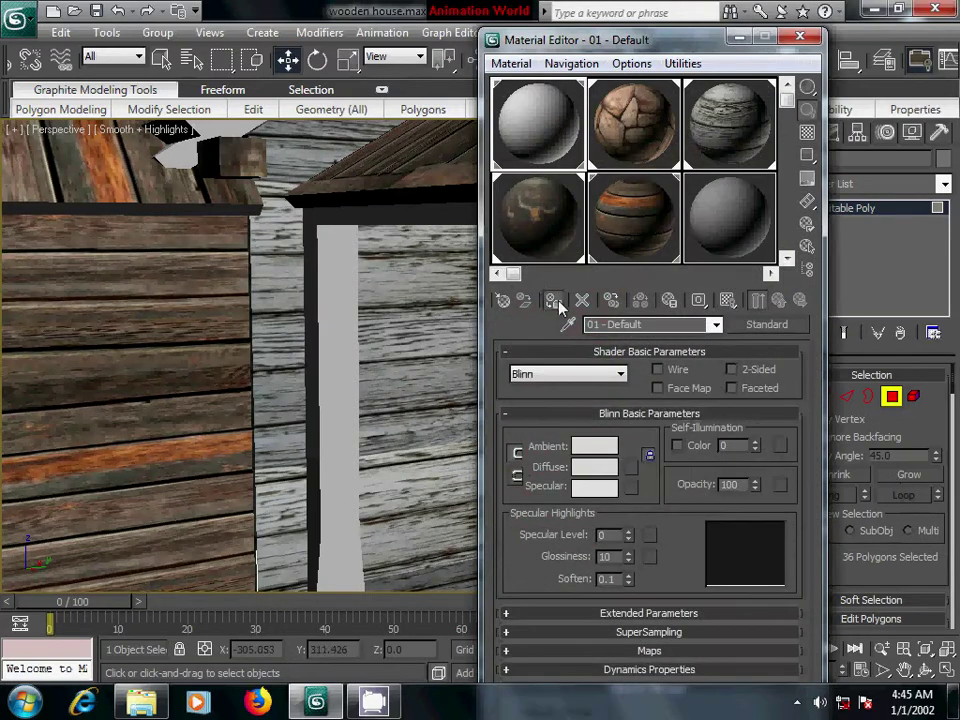
click(800, 37)
click(712, 305)
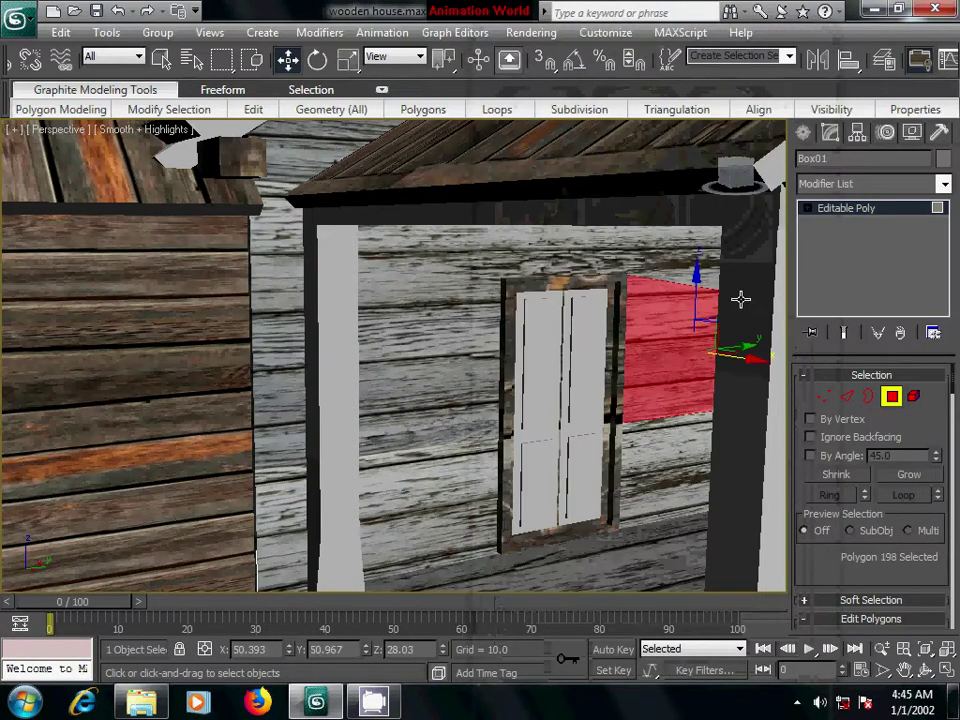
click(755, 271)
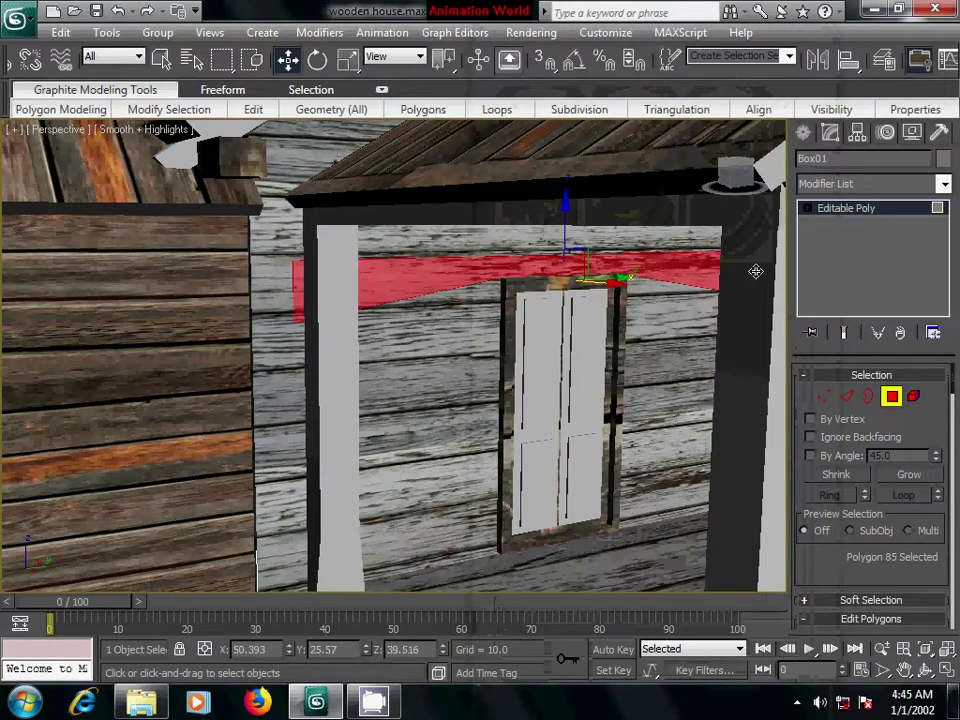
alt+middle_drag(699, 375, 690, 330)
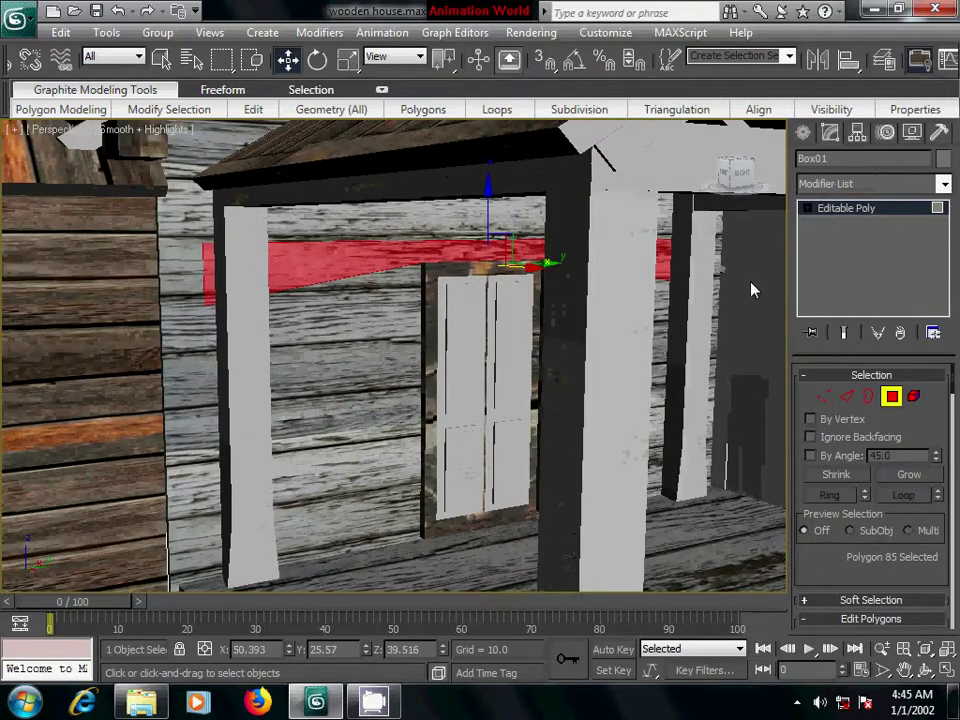
mouse_move(754, 290)
alt+middle_down()
mouse_move(587, 392)
mouse_move(578, 419)
mouse_move(347, 360)
mouse_move(595, 405)
mouse_move(543, 366)
mouse_move(416, 418)
alt+middle_up()
scroll(578, 418, down, 5)
scroll(480, 414, down, 3)
scroll(448, 349, down, 3)
scroll(450, 364, down, 3)
scroll(450, 364, down, 3)
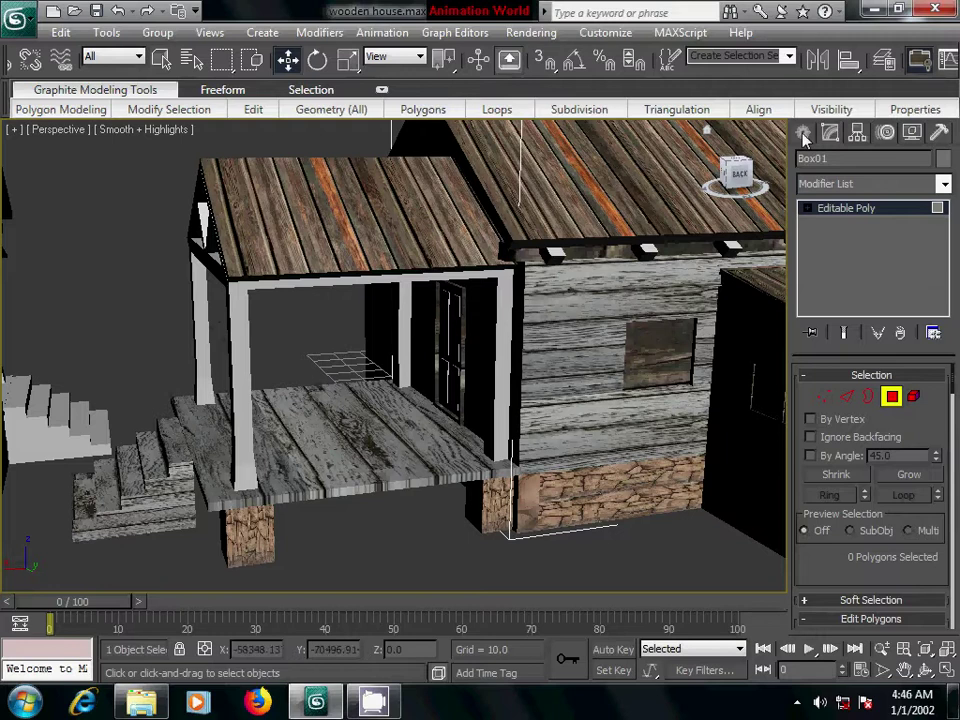
Select the porch post object Box10
click(228, 314)
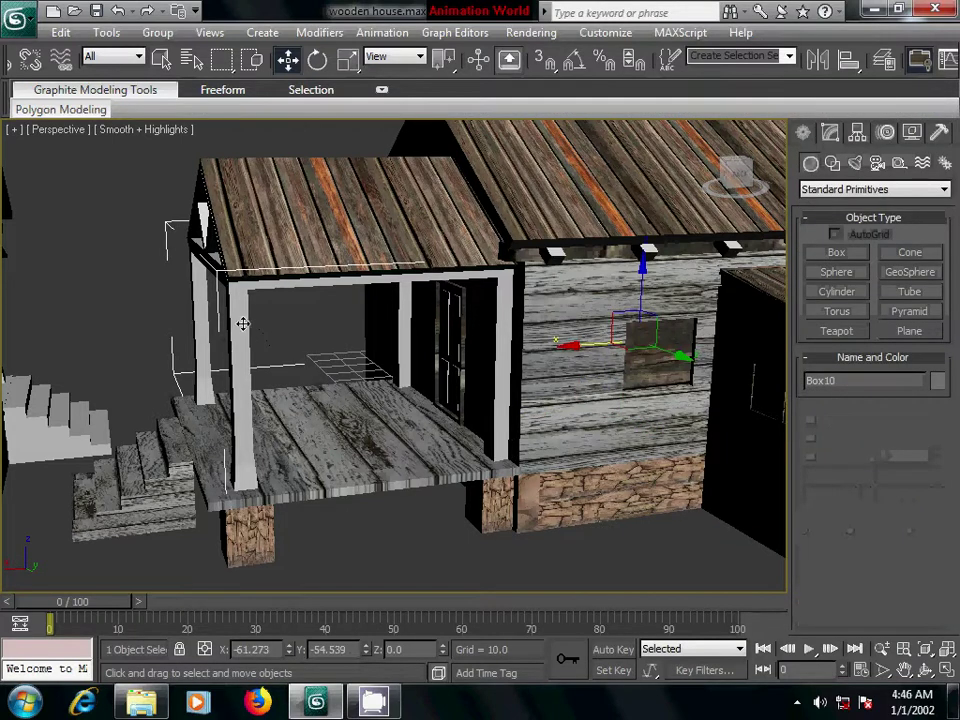
click(242, 323)
click(233, 324)
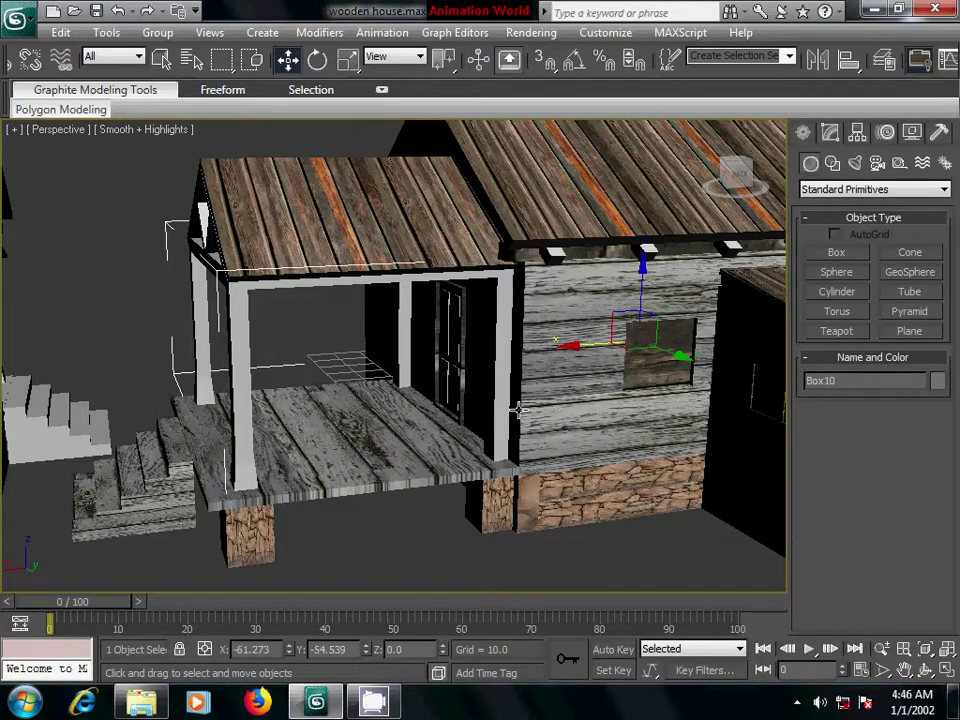
mouse_move(418, 305)
middle_down()
mouse_move(423, 383)
mouse_move(449, 440)
mouse_move(557, 456)
middle_up()
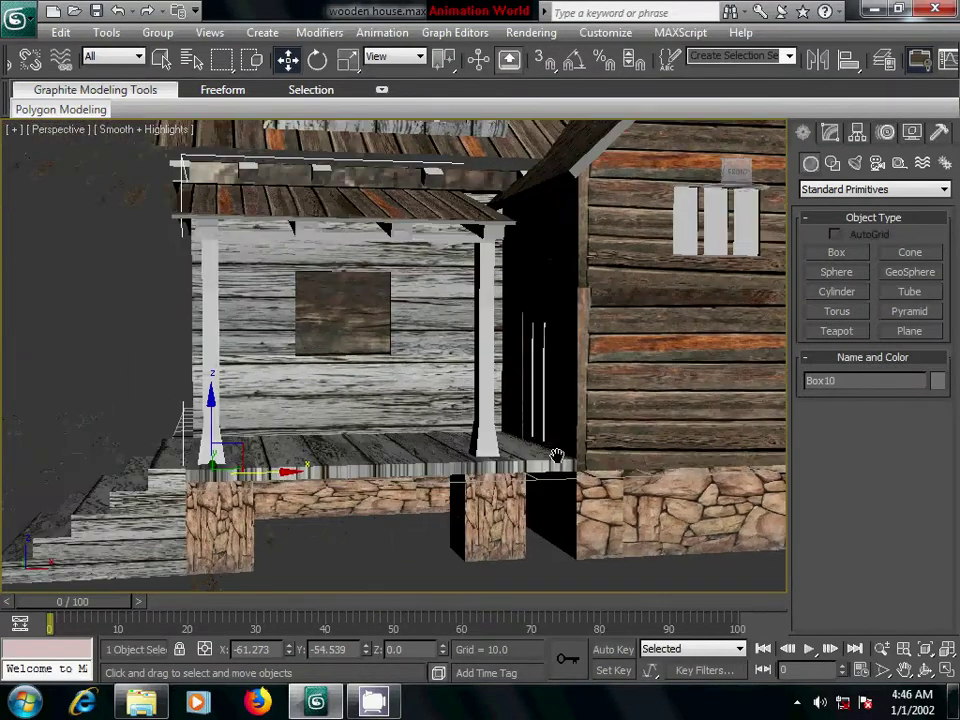
click(486, 401)
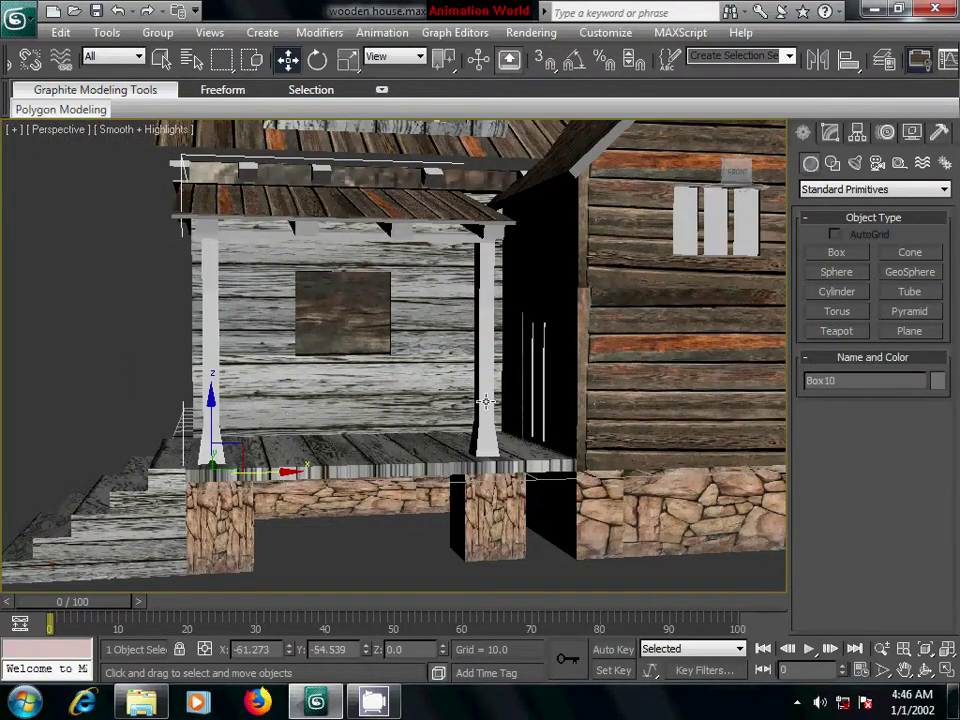
alt+middle_drag(589, 472, 408, 453)
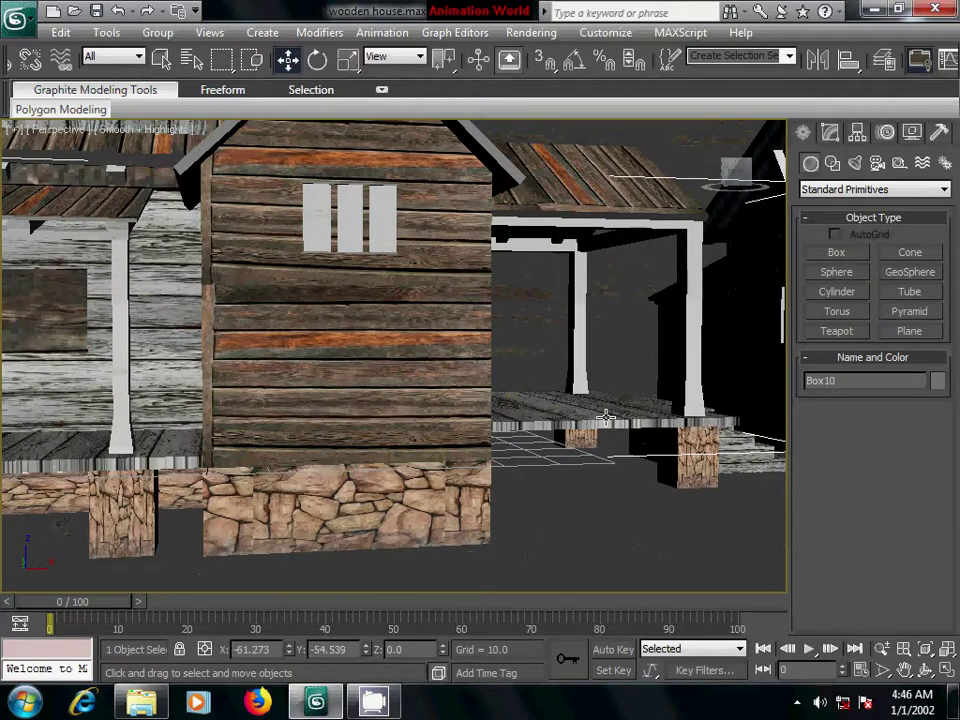
scroll(471, 452, down, 1)
scroll(471, 452, down, 2)
scroll(472, 454, down, 2)
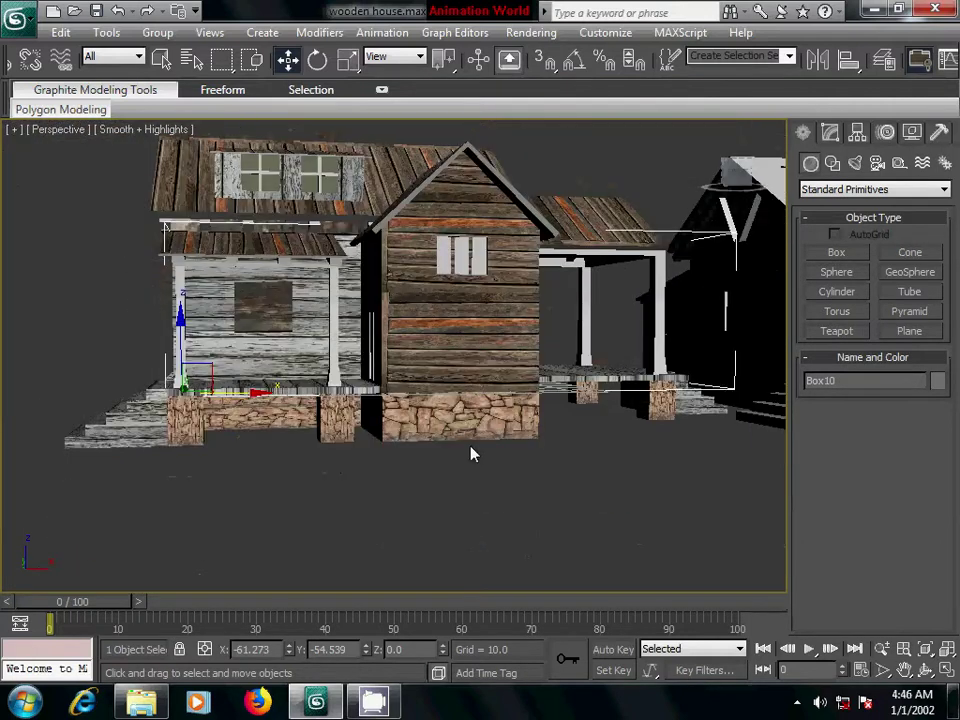
Give material slot 09 a Bitmap diffuse map with the light wood image and show it in the viewport
key(m)
click(737, 214)
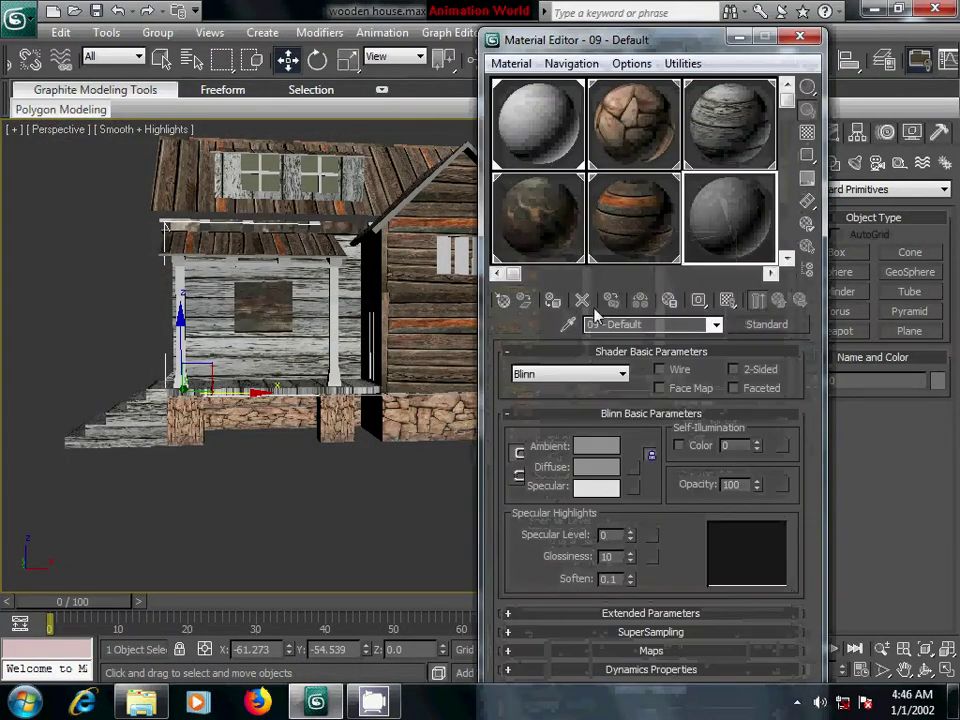
click(632, 466)
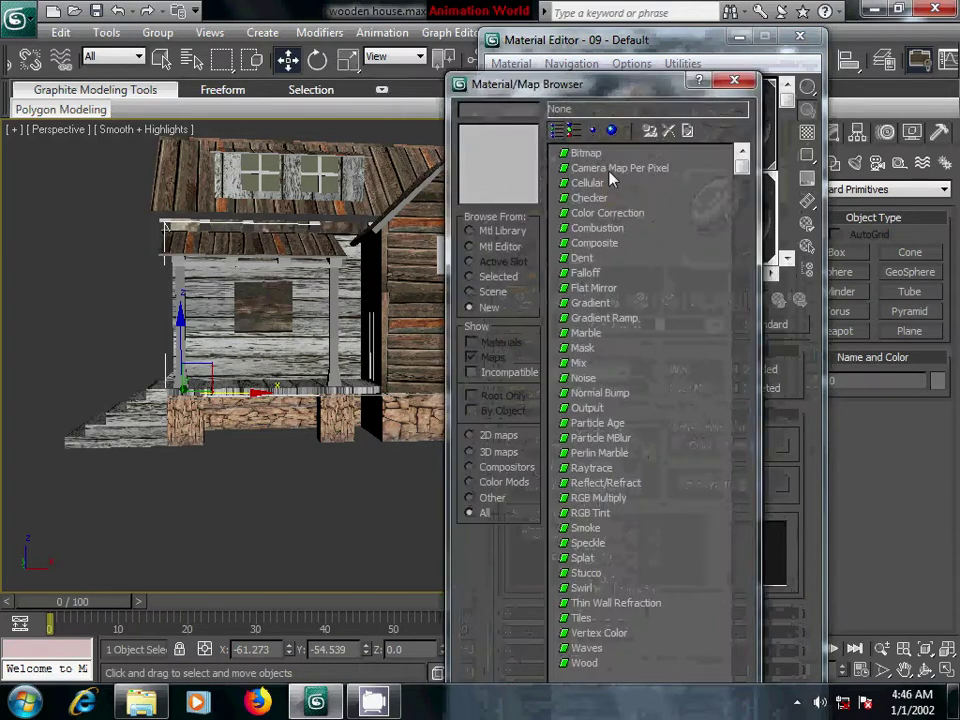
double_click(594, 163)
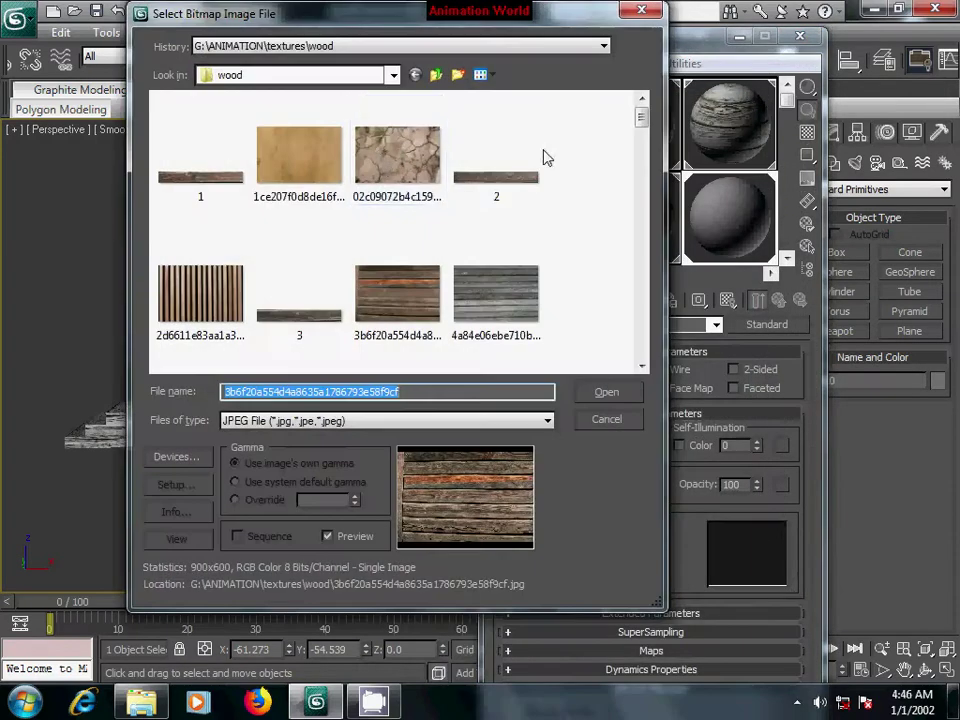
click(310, 160)
click(603, 393)
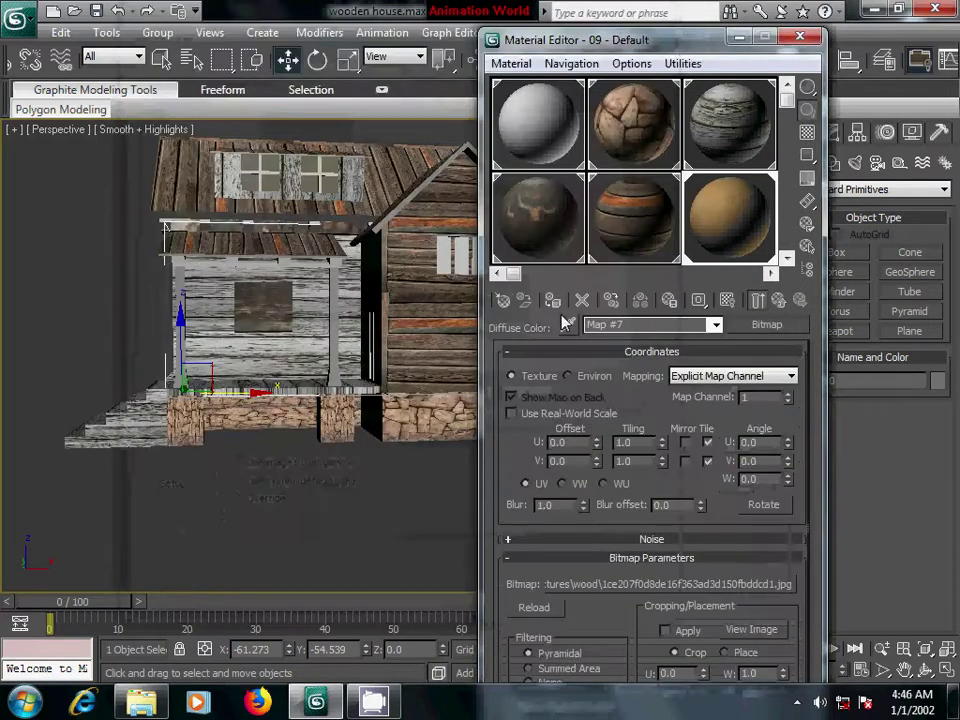
click(727, 302)
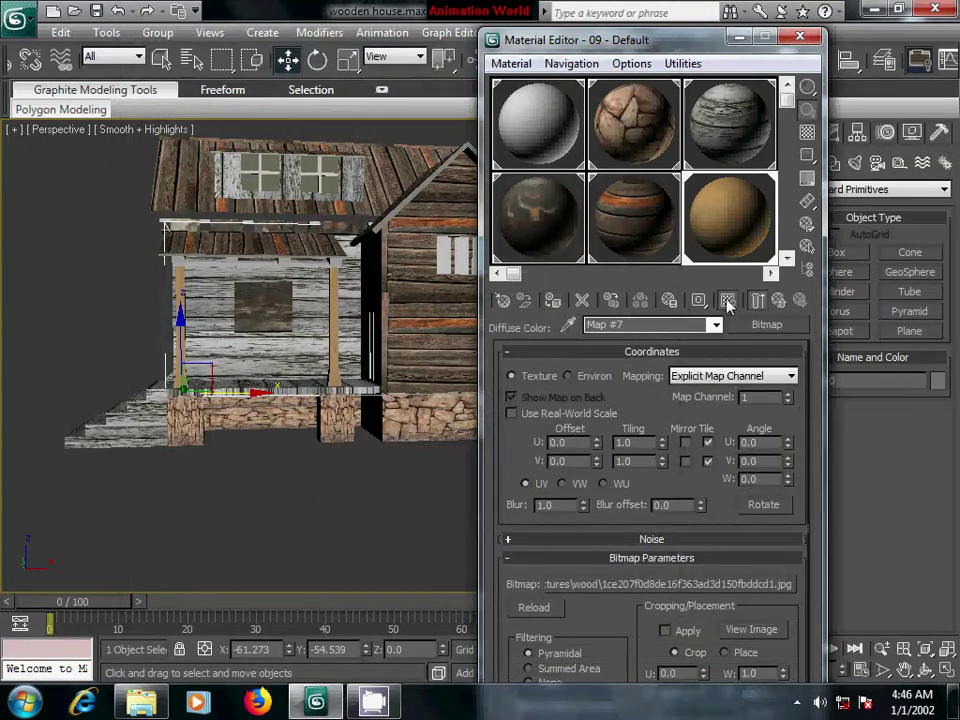
Select roof beam Box08 together with another roof object
click(800, 39)
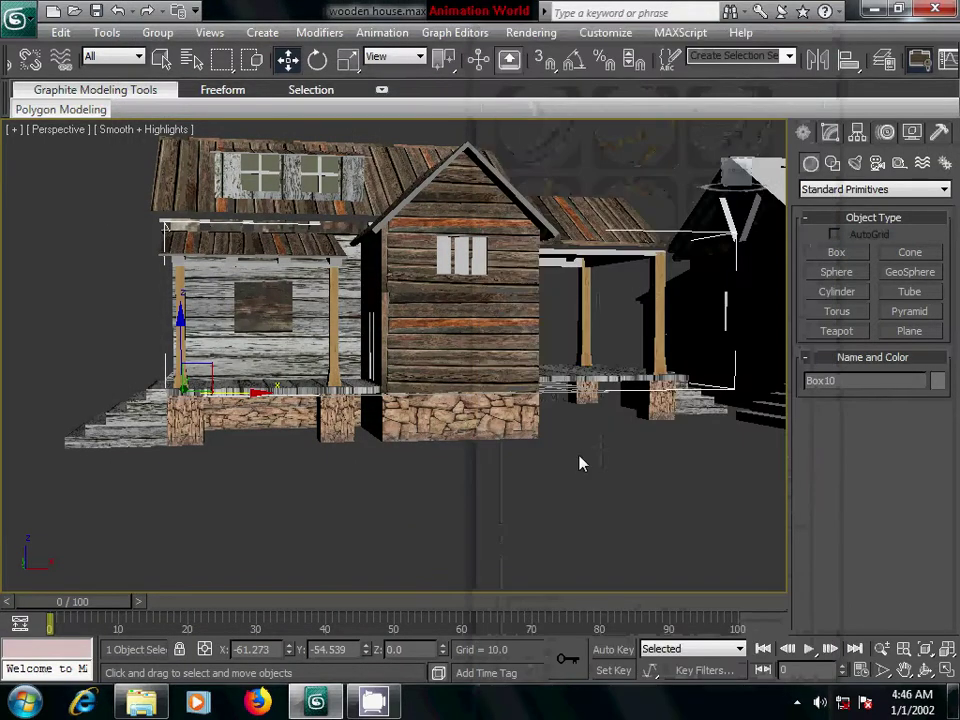
mouse_move(624, 487)
alt+middle_down()
mouse_move(364, 493)
mouse_move(422, 463)
mouse_move(413, 467)
alt+middle_up()
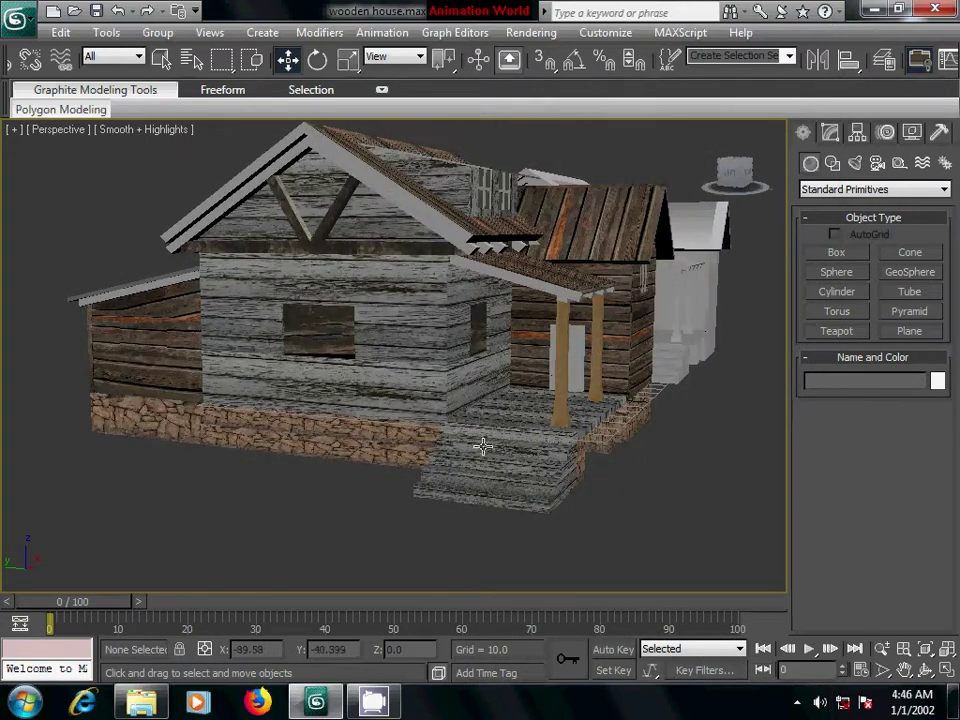
scroll(435, 450, up, 2)
scroll(433, 449, up, 4)
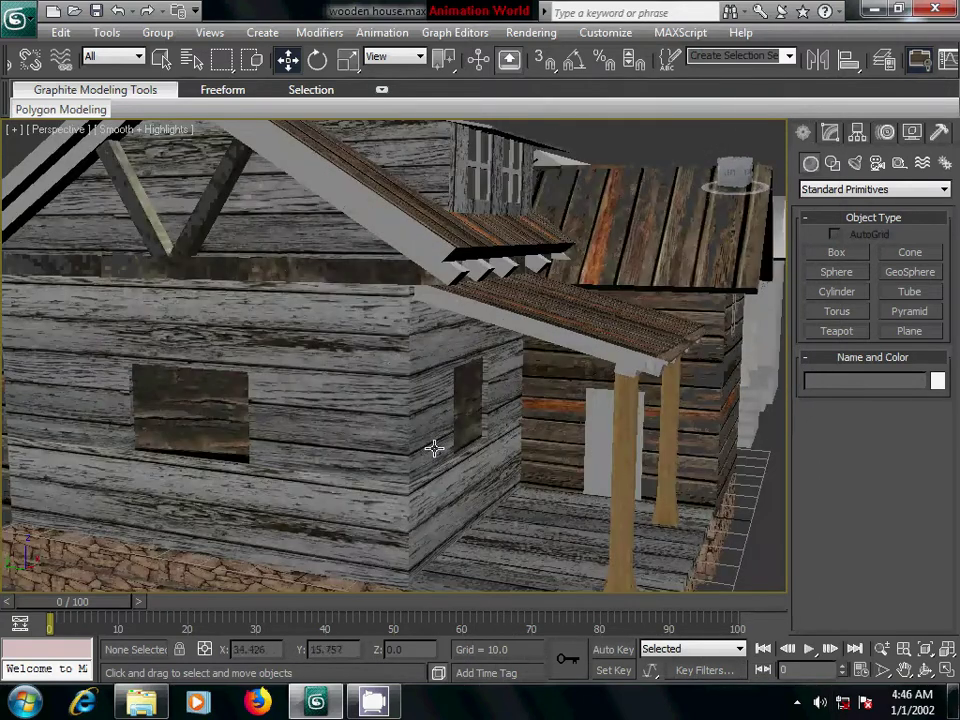
click(364, 274)
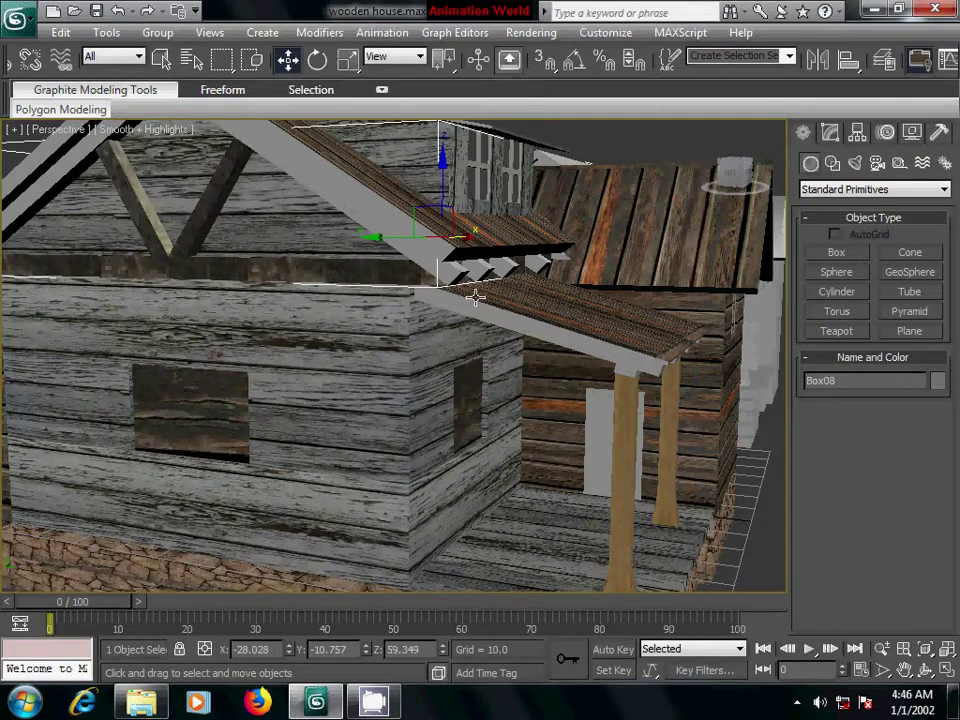
alt+middle_drag(163, 308, 332, 315)
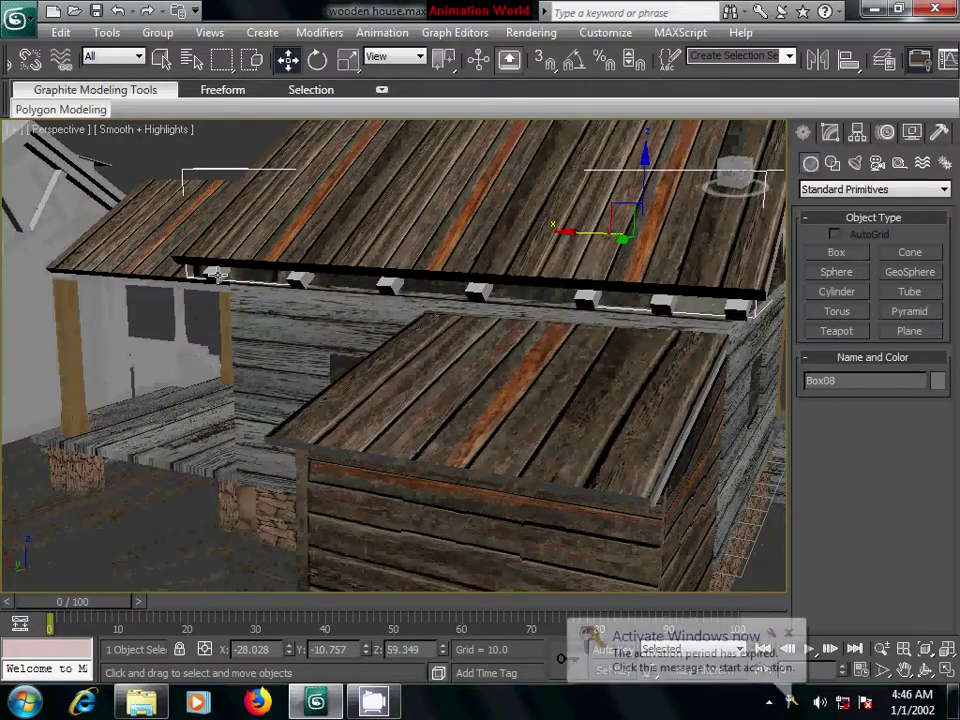
ctrl+click(268, 281)
Select the roof beams from Line06 and Line14 across the whole front roof
click(208, 268)
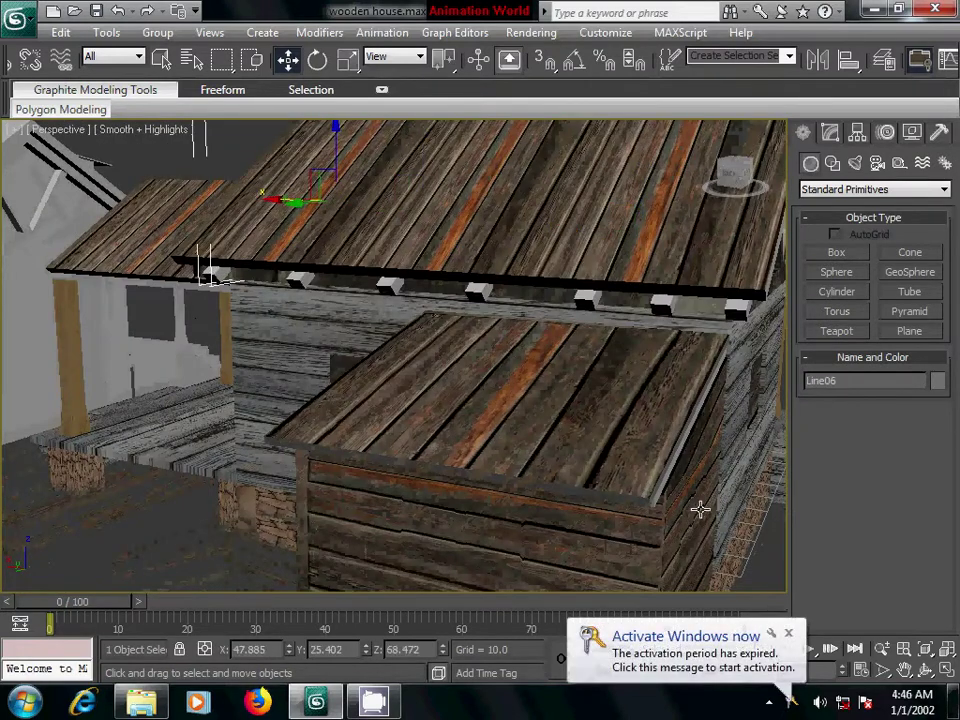
click(788, 634)
click(742, 312)
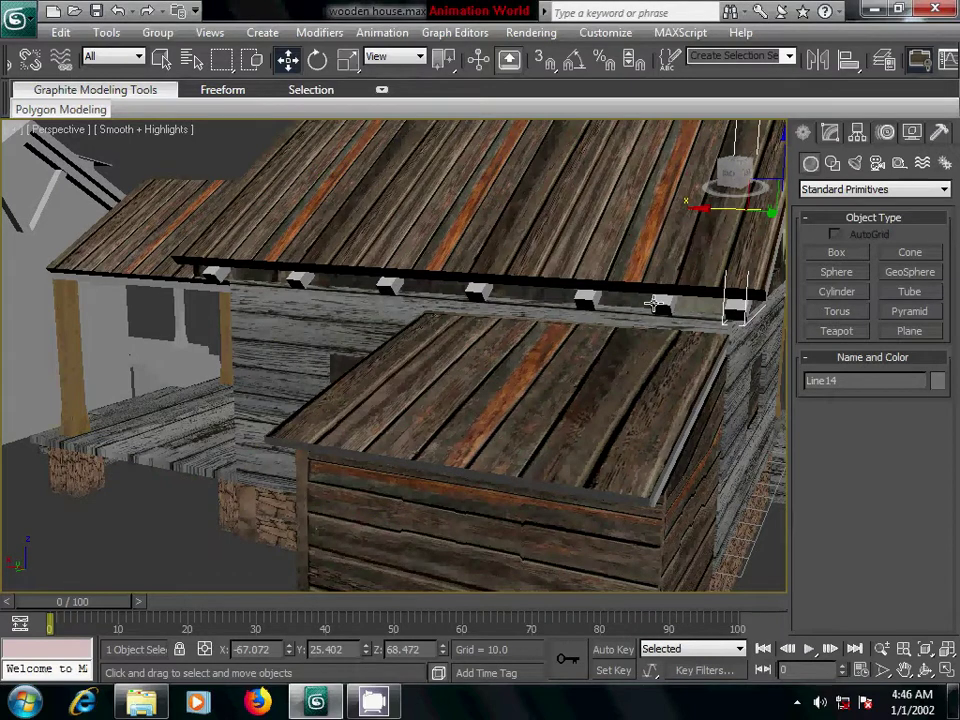
ctrl+click(660, 304)
ctrl+click(585, 300)
ctrl+click(517, 293)
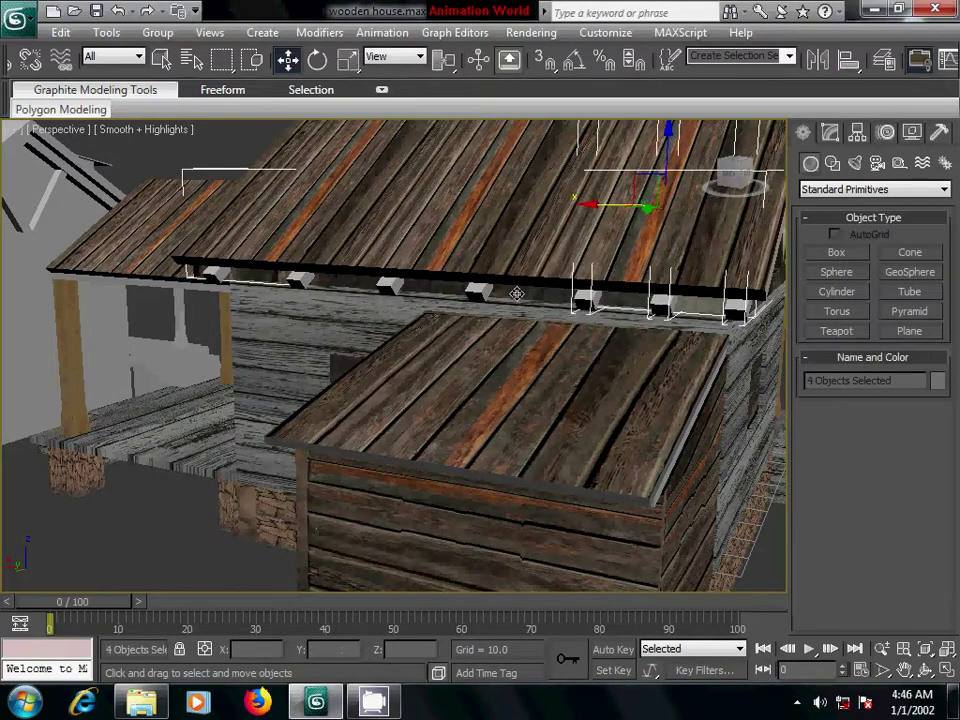
ctrl+click(476, 290)
ctrl+click(392, 289)
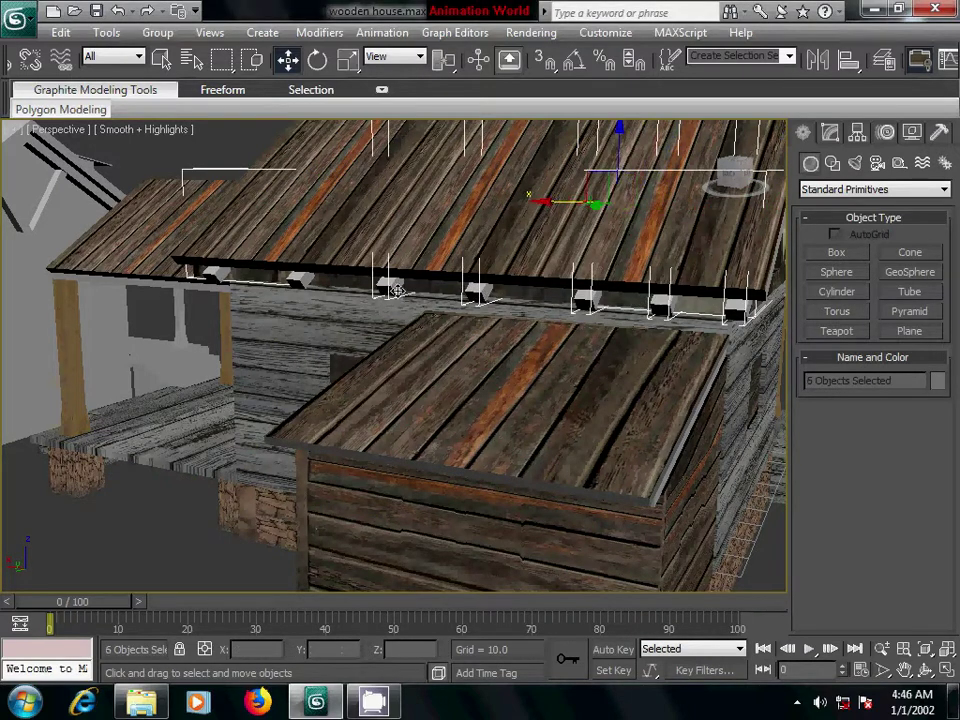
ctrl+click(306, 283)
ctrl+click(216, 273)
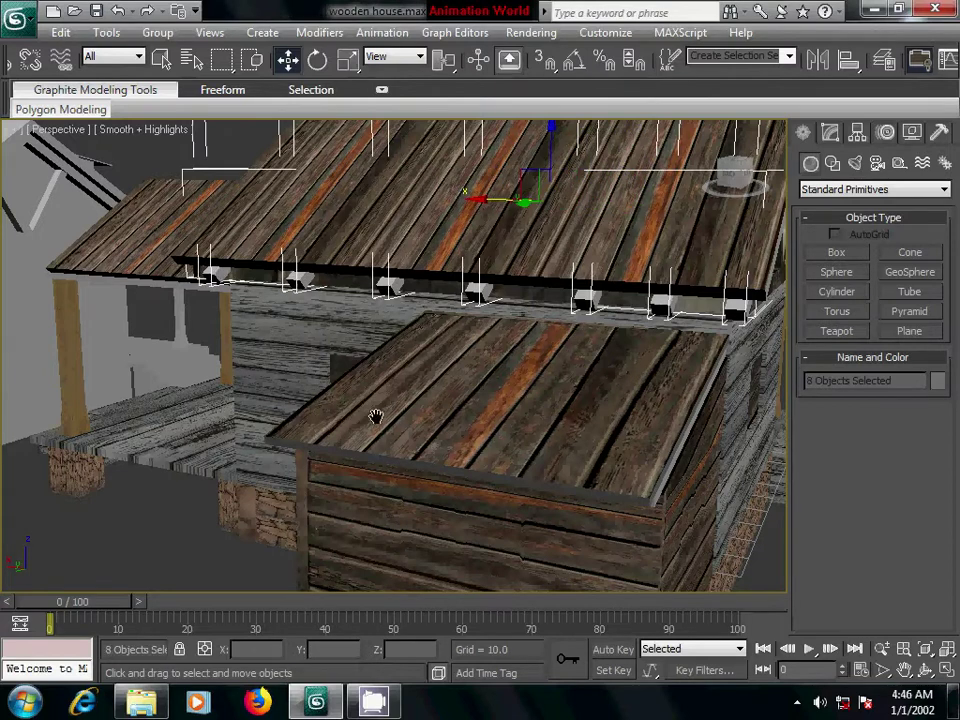
Add the porch roof, its roof beam and the rafters to the selection
mouse_move(375, 417)
middle_down()
mouse_move(476, 377)
mouse_move(437, 331)
middle_up()
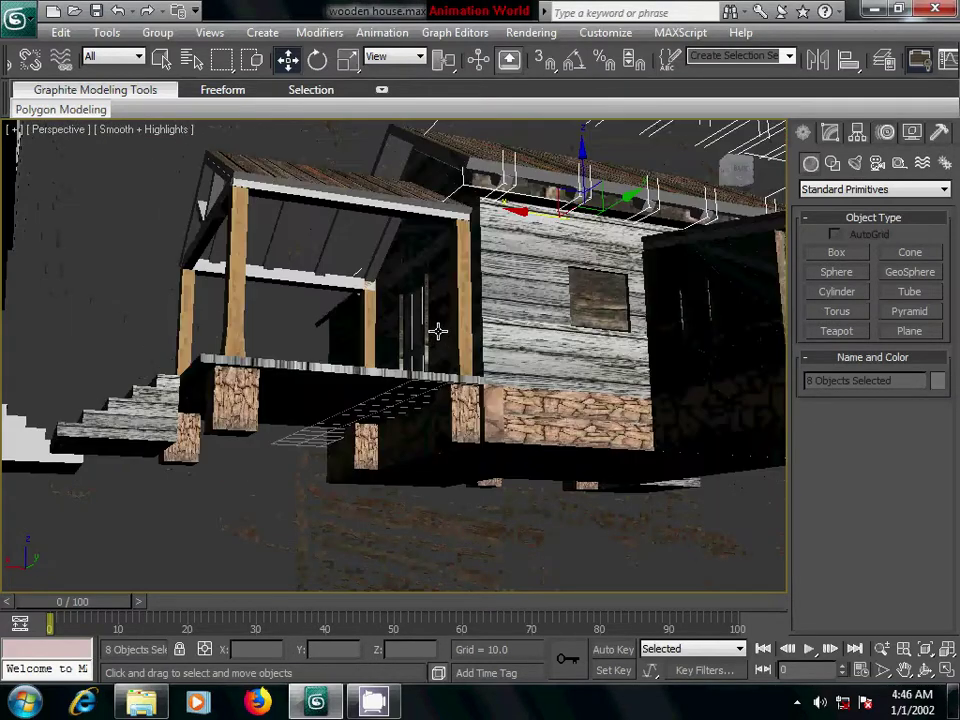
ctrl+click(300, 386)
scroll(429, 429, up, 5)
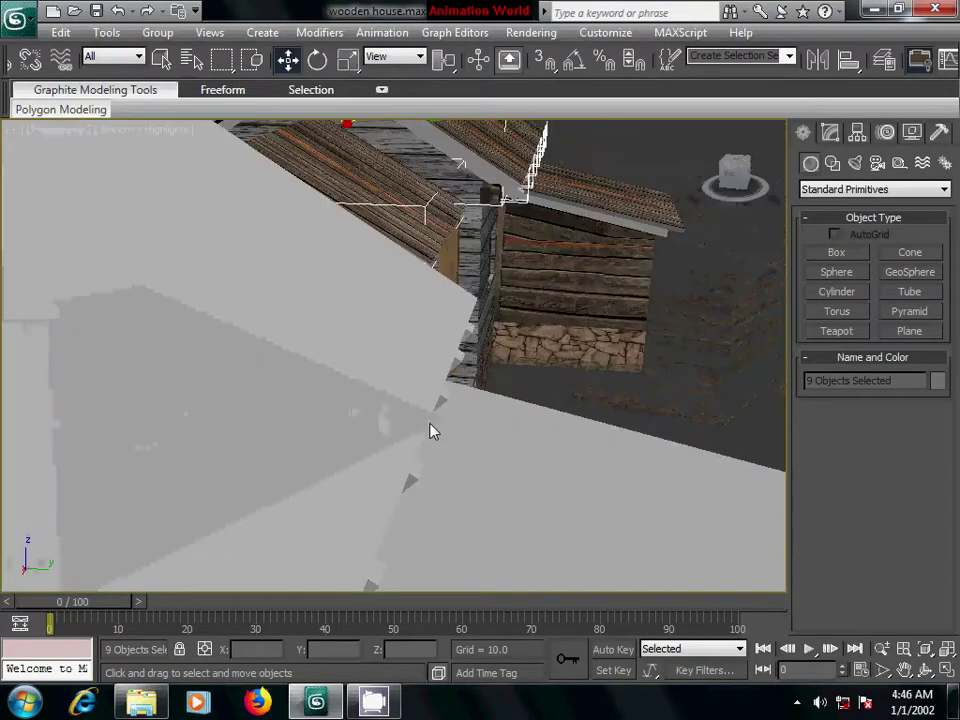
mouse_move(429, 429)
alt+middle_down()
mouse_move(516, 425)
mouse_move(467, 343)
mouse_move(360, 268)
mouse_move(413, 432)
alt+middle_up()
scroll(516, 425, down, 5)
scroll(529, 386, up, 5)
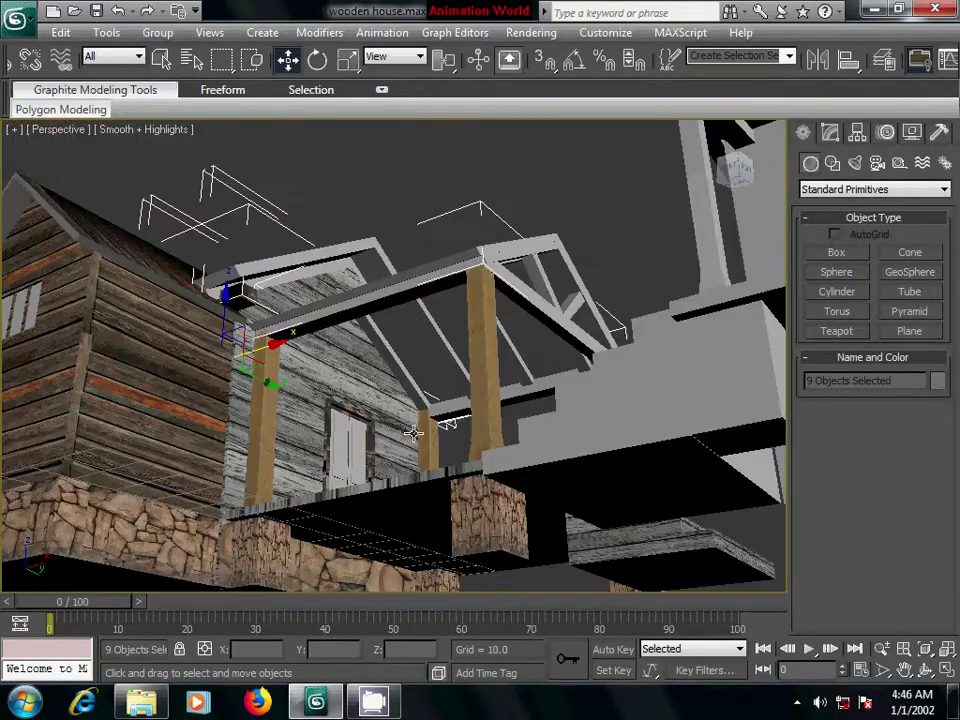
ctrl+click(395, 350)
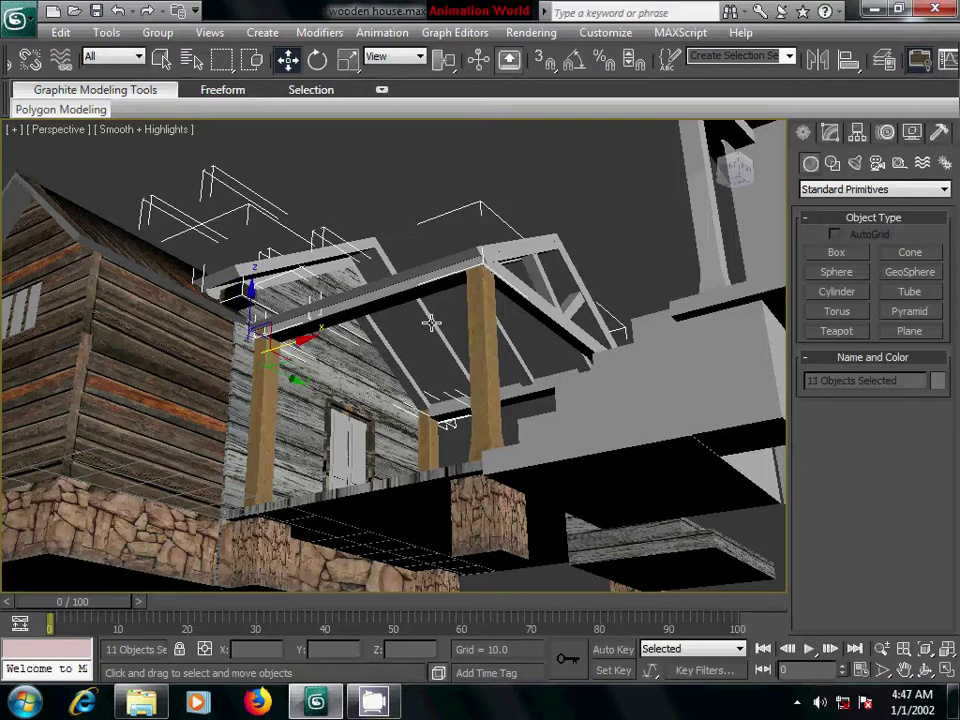
ctrl+click(511, 347)
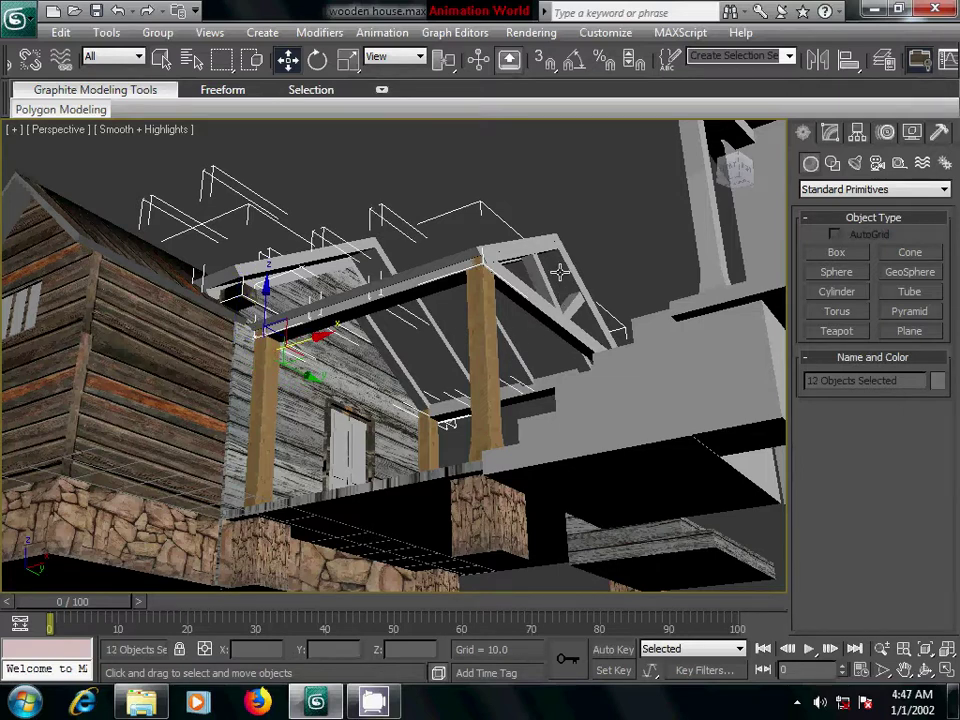
Add the beam above the wall, the window pieces, and the middle and left beam blocks
mouse_move(559, 277)
alt+middle_down()
mouse_move(467, 435)
mouse_move(608, 330)
alt+middle_up()
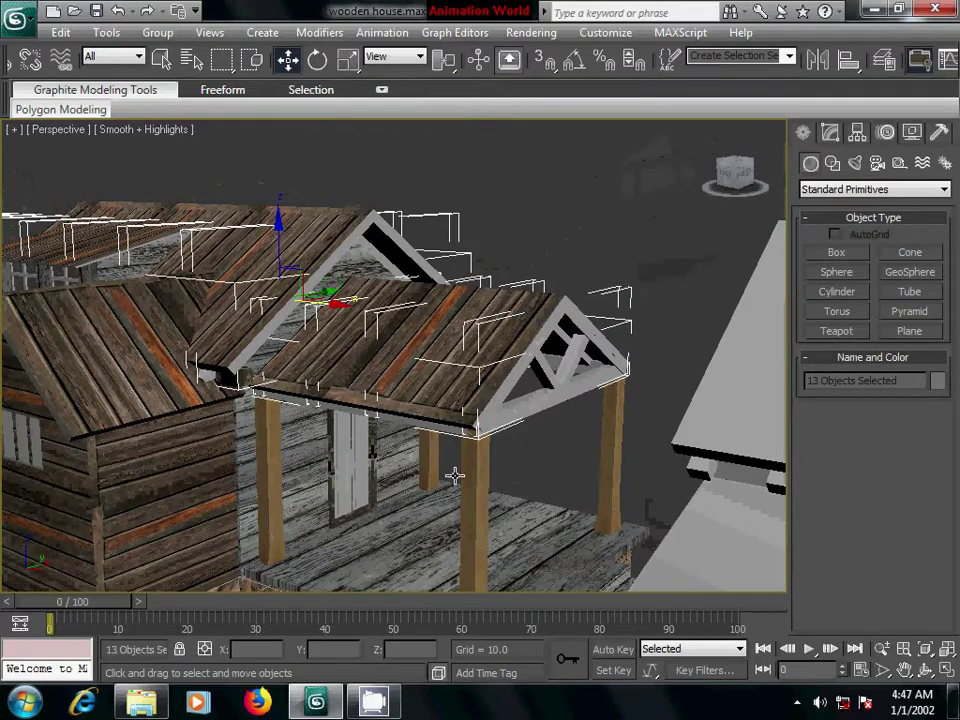
alt+middle_drag(456, 476, 544, 390)
mouse_move(389, 310)
alt+middle_down()
mouse_move(396, 411)
mouse_move(296, 310)
mouse_move(326, 450)
alt+middle_up()
scroll(326, 450, up, 5)
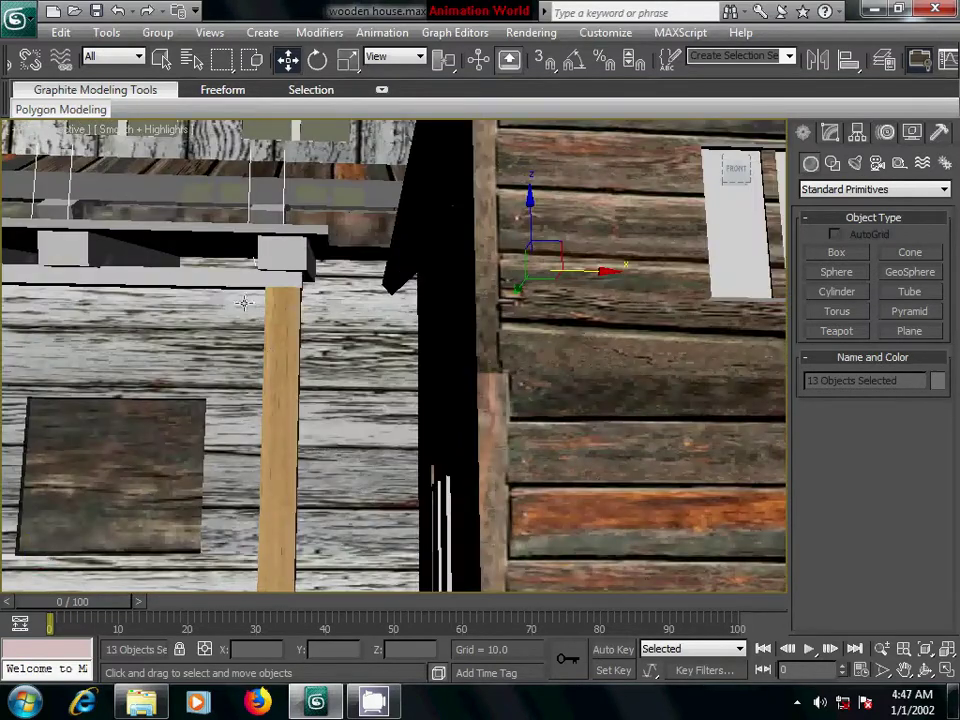
ctrl+click(207, 280)
ctrl+click(135, 437)
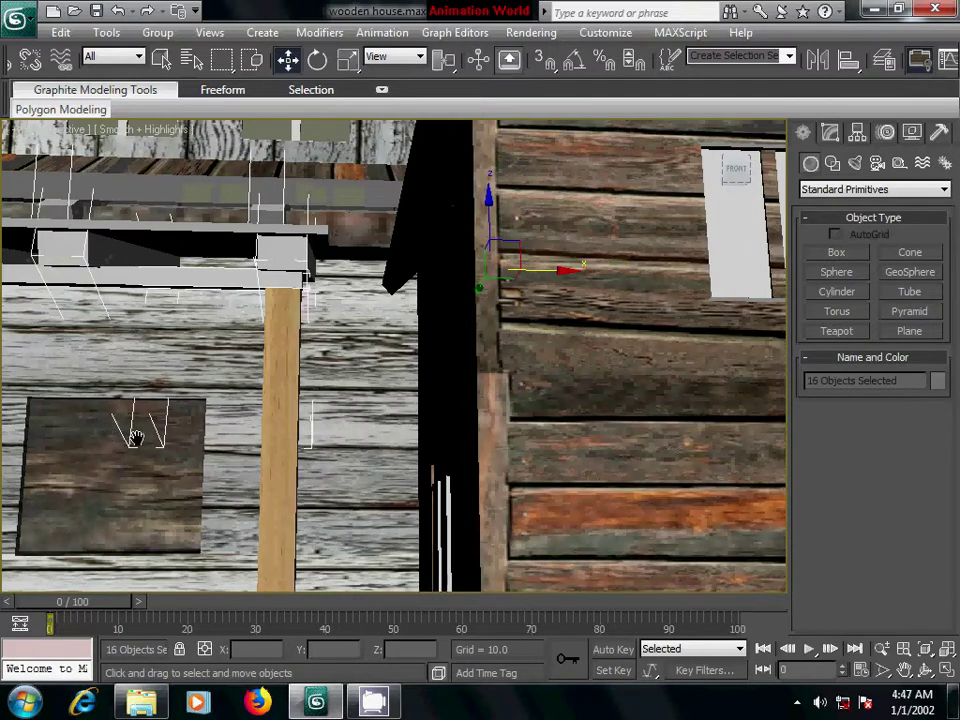
scroll(340, 299, down, 3)
ctrl+click(294, 234)
ctrl+click(78, 228)
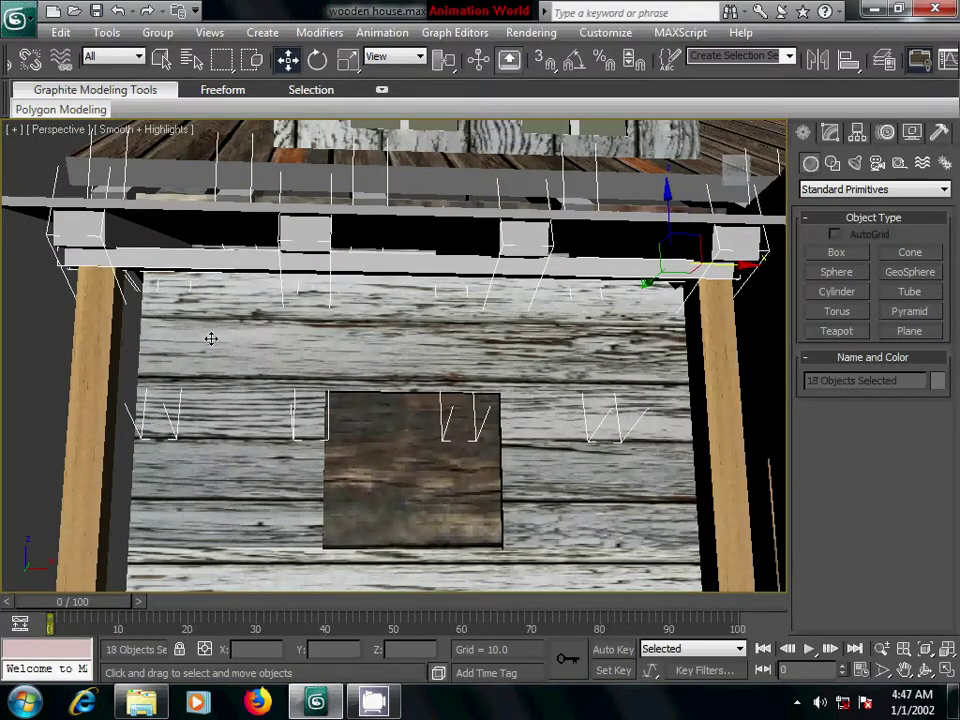
Assign the 09 - Default wood material to all selected beams, rafters and blocks
key(m)
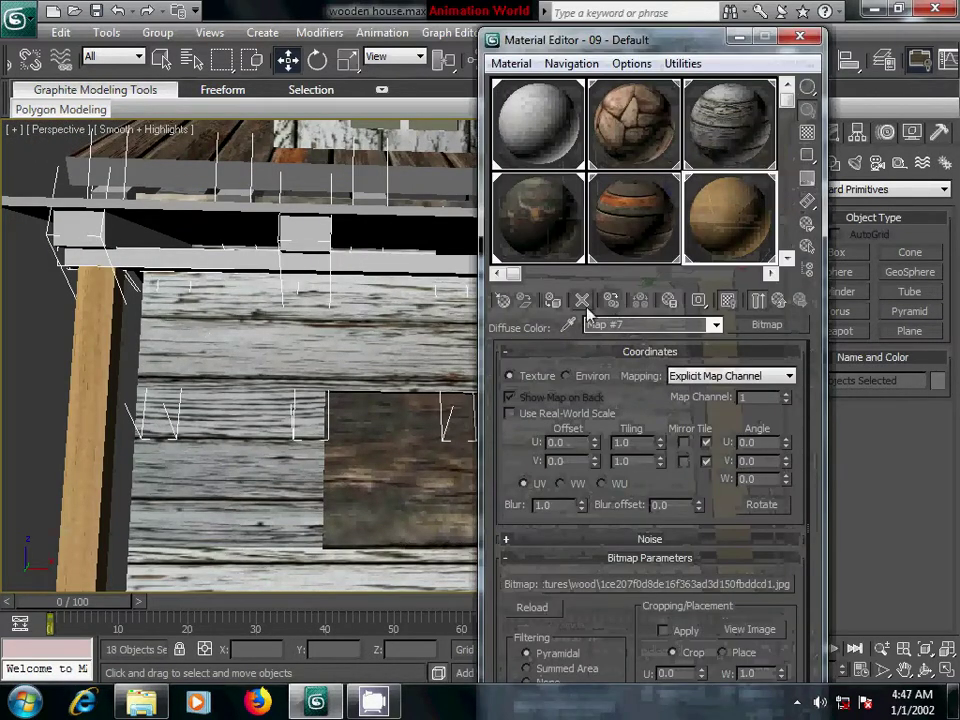
click(552, 306)
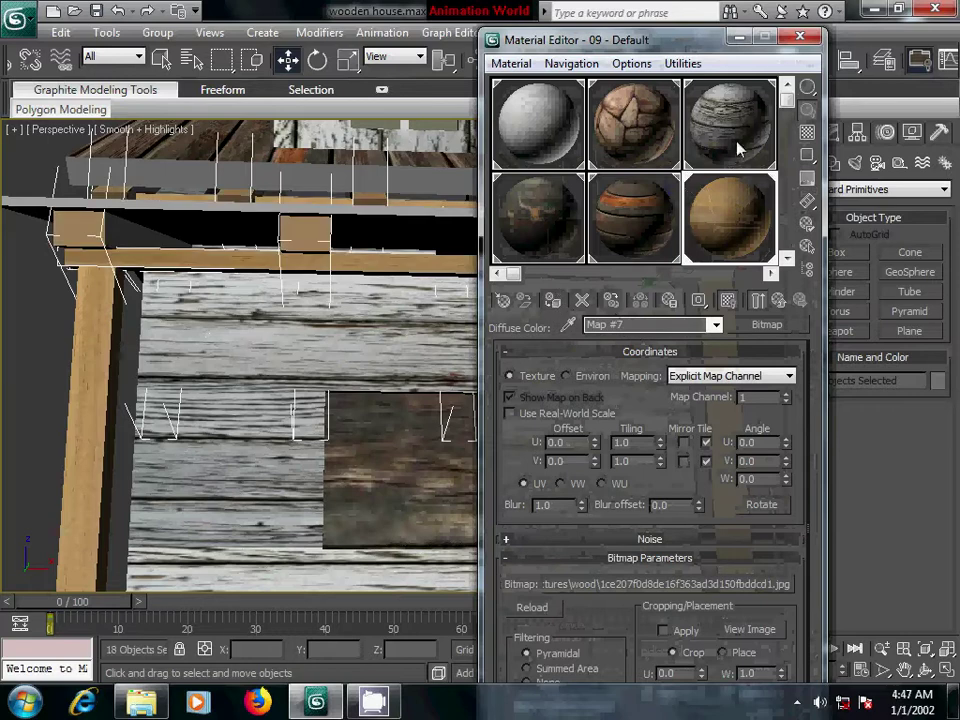
click(800, 36)
alt+middle_drag(660, 450, 598, 400)
scroll(597, 400, down, 3)
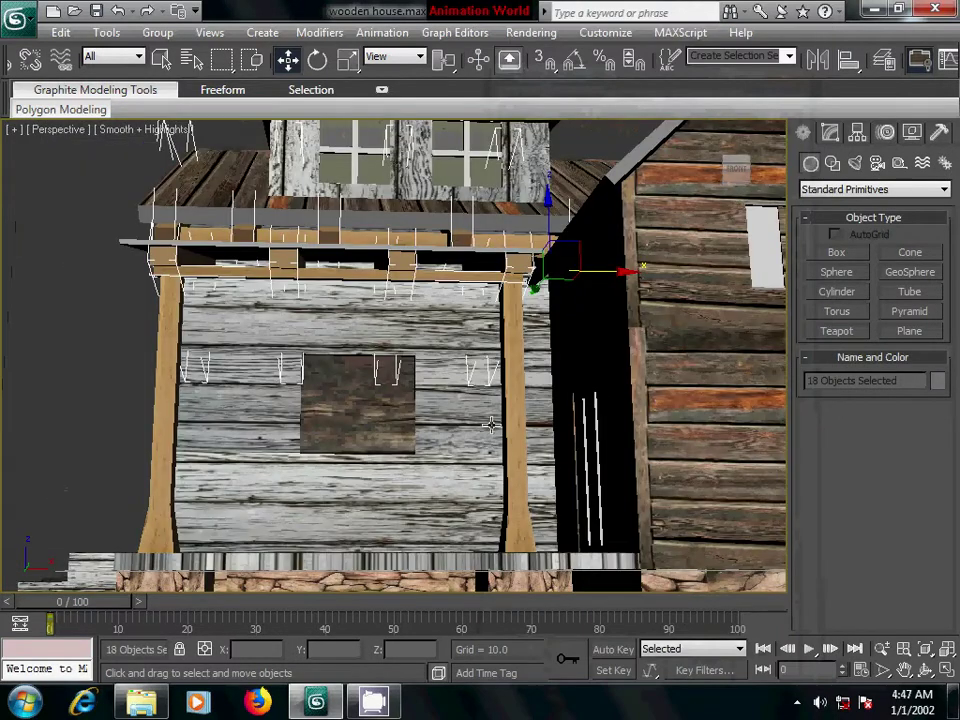
Clear the selection and orbit and zoom to a side-on view of the whole textured house
mouse_move(490, 425)
alt+middle_down()
mouse_move(418, 422)
mouse_move(510, 435)
mouse_move(508, 454)
mouse_move(395, 485)
mouse_move(531, 396)
alt+middle_up()
scroll(560, 407, down, 5)
click(620, 425)
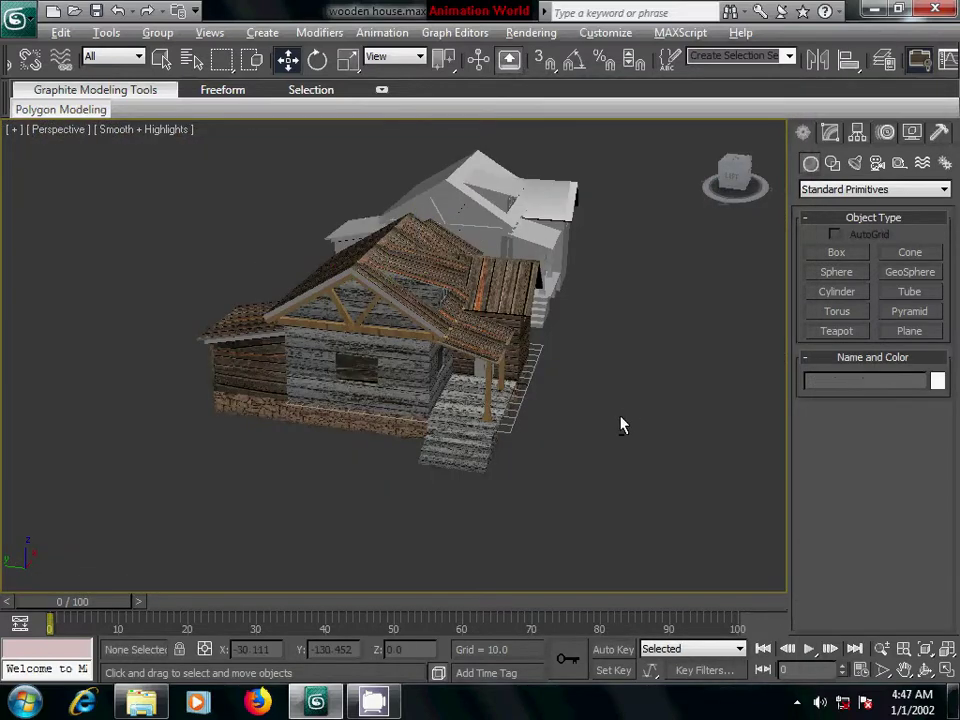
mouse_move(620, 425)
alt+middle_down()
mouse_move(467, 401)
mouse_move(469, 422)
mouse_move(628, 453)
mouse_move(536, 407)
mouse_move(494, 440)
mouse_move(516, 437)
mouse_move(495, 495)
mouse_move(501, 505)
alt+middle_up()
scroll(531, 431, up, 2)
scroll(531, 418, up, 2)
scroll(514, 489, up, 1)
scroll(506, 497, up, 2)
alt+middle_drag(440, 503, 471, 476)
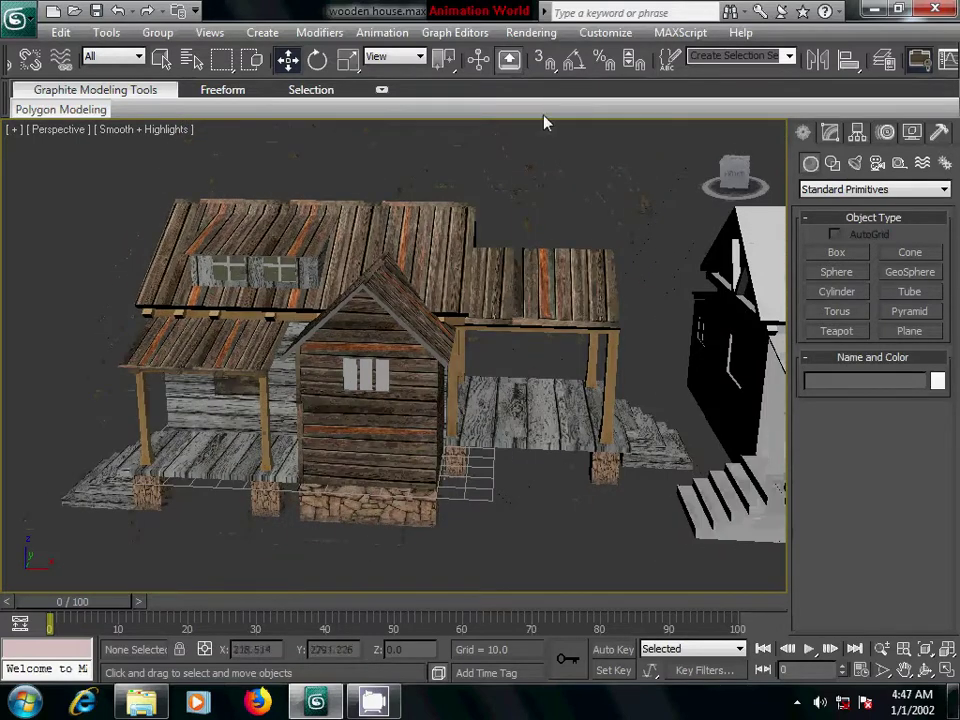
Render the perspective view, dismiss the Box04 insufficient-memory error, and close the render window
click(531, 32)
click(545, 55)
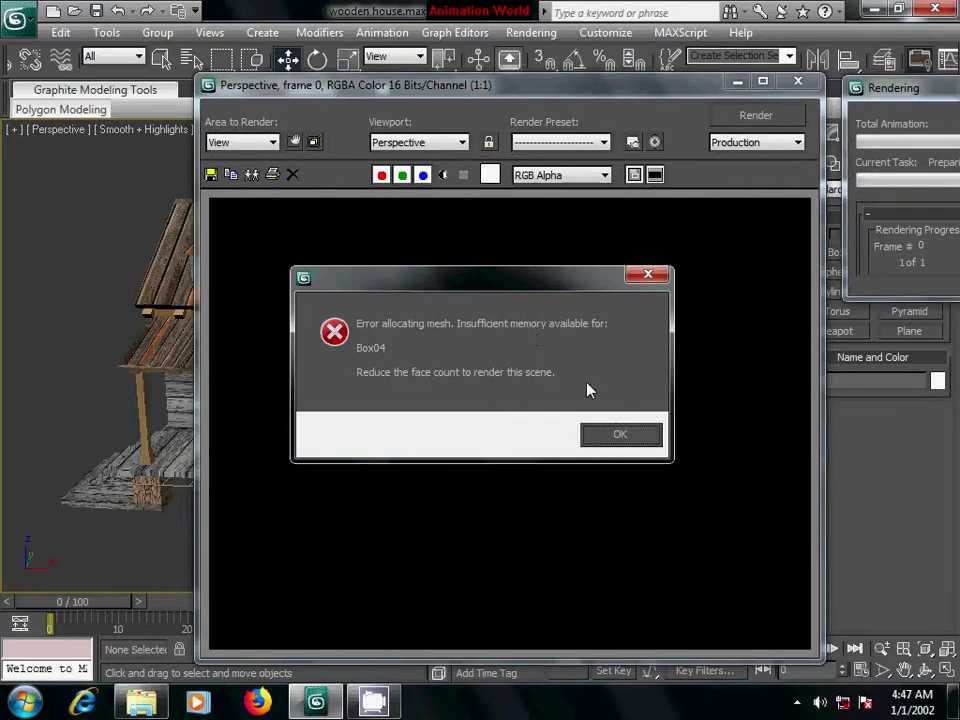
click(606, 436)
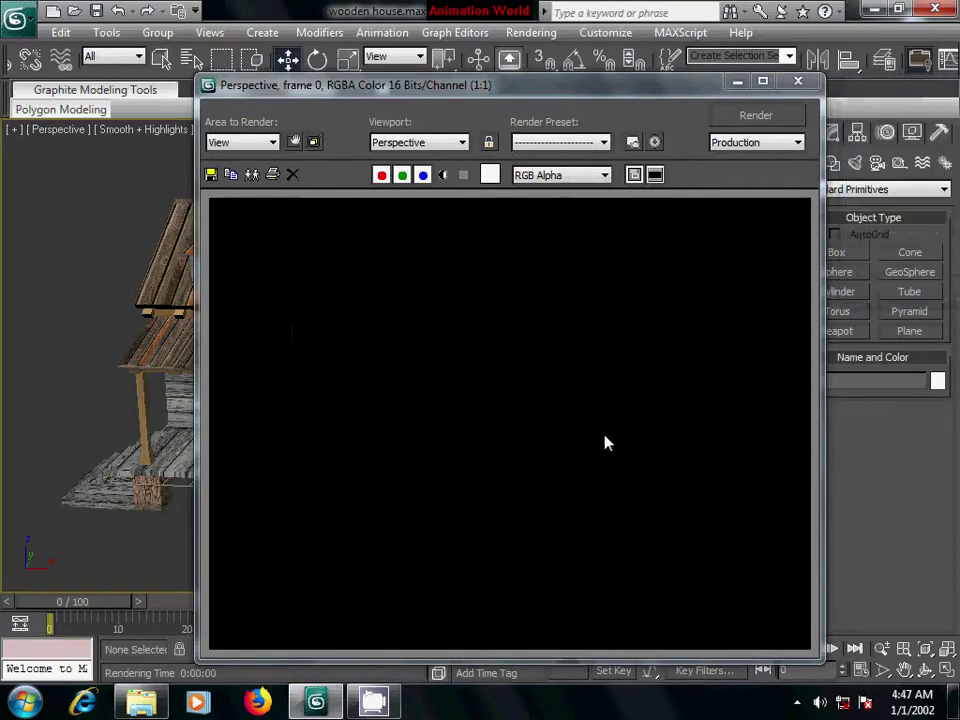
click(797, 81)
Orbit and zoom out to inspect both houses, including the white house's front porch
mouse_move(669, 388)
alt+middle_down()
mouse_move(521, 360)
mouse_move(467, 364)
alt+middle_up()
scroll(468, 366, down, 2)
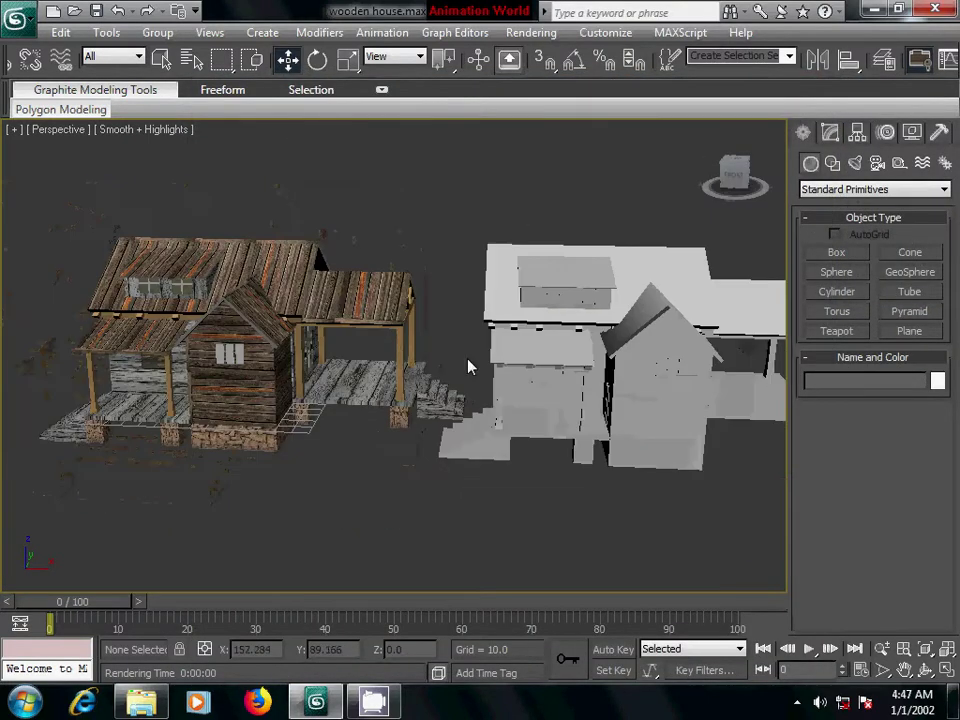
mouse_move(200, 225)
alt+middle_down()
mouse_move(388, 413)
mouse_move(366, 448)
mouse_move(298, 476)
mouse_move(210, 465)
alt+middle_up()
scroll(385, 410, down, 2)
scroll(381, 407, down, 2)
scroll(443, 475, up, 3)
scroll(443, 475, up, 5)
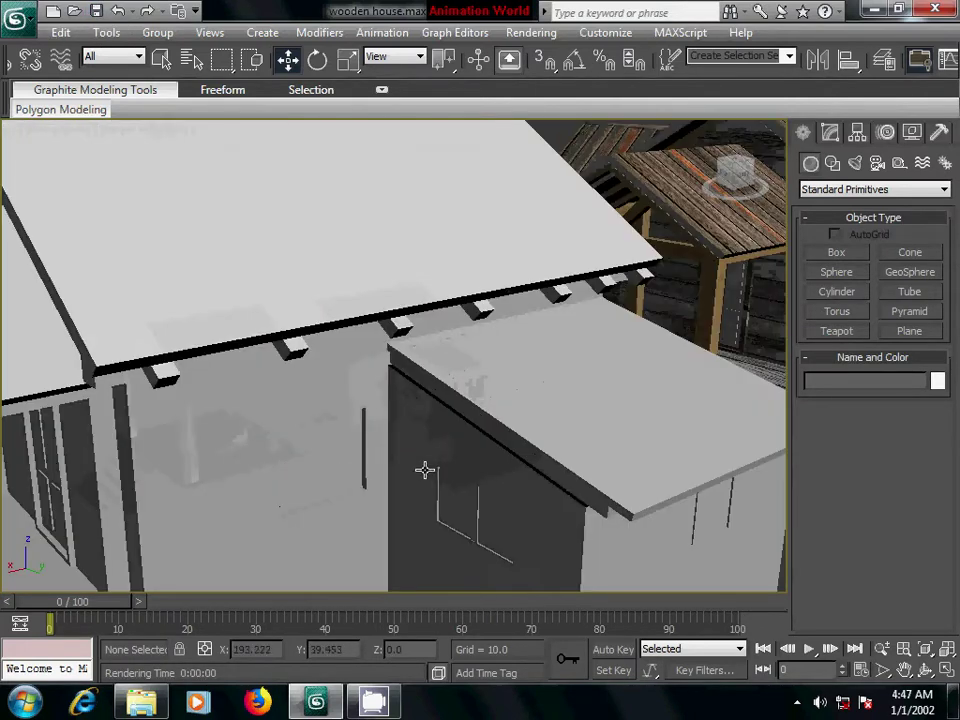
mouse_move(424, 467)
middle_down()
mouse_move(551, 401)
mouse_move(536, 439)
mouse_move(514, 439)
mouse_move(506, 422)
middle_up()
scroll(550, 420, down, 5)
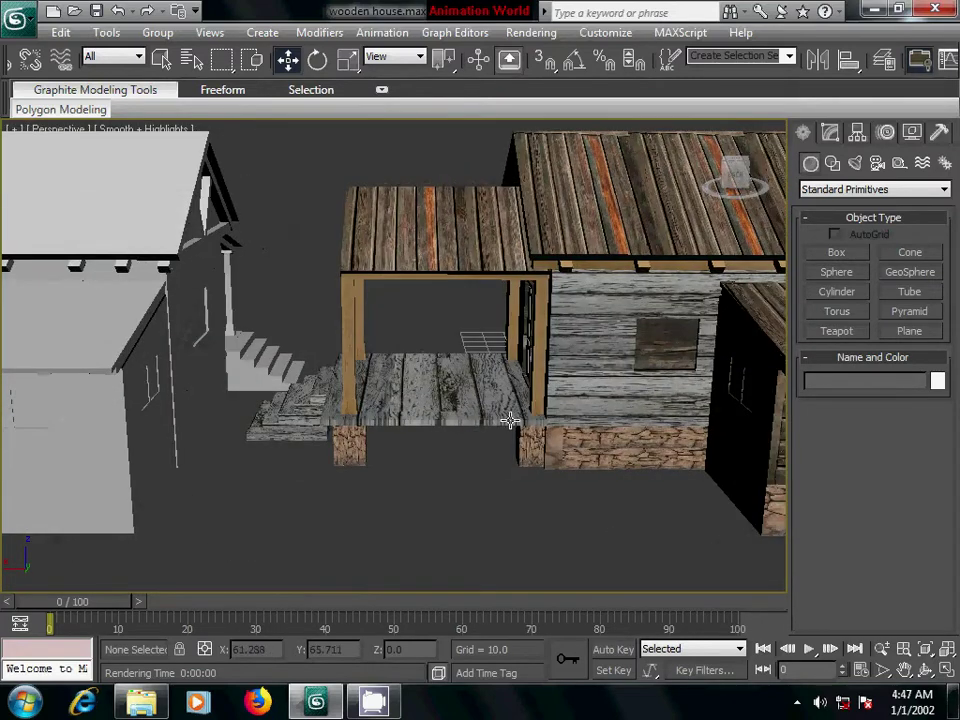
scroll(440, 400, down, 2)
mouse_move(307, 439)
alt+middle_down()
mouse_move(454, 435)
mouse_move(453, 425)
alt+middle_up()
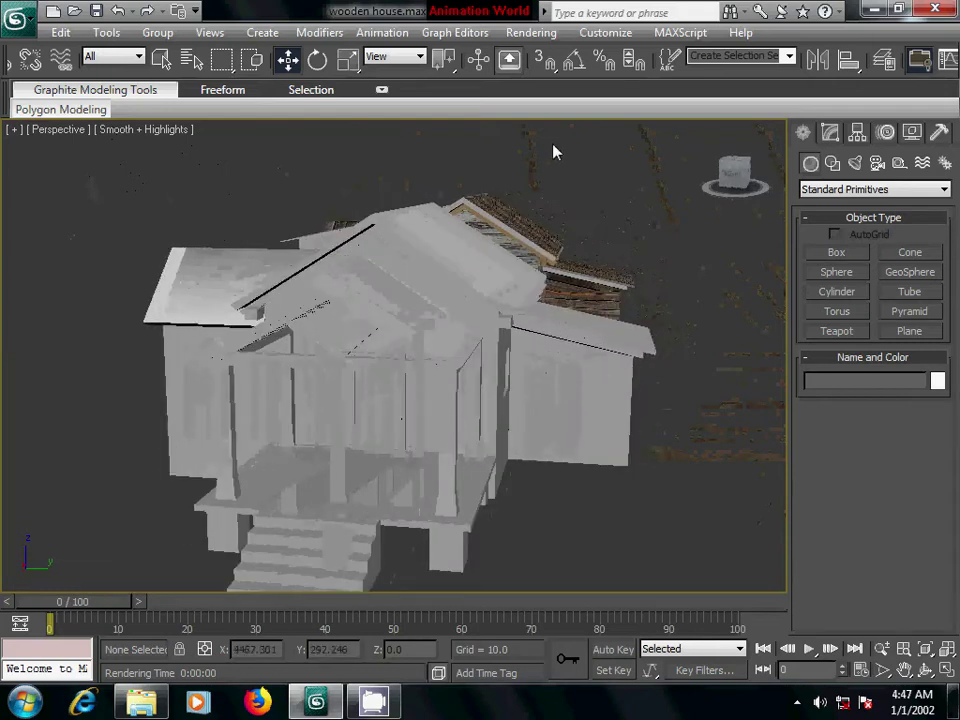
alt+middle_drag(604, 323, 384, 233)
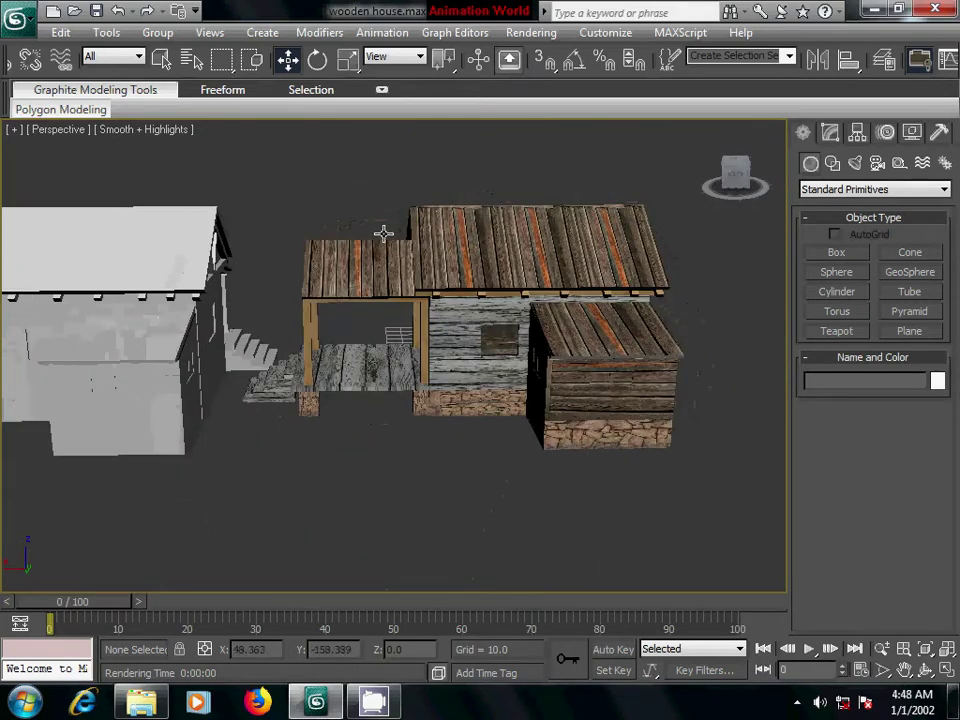
Select the white house's objects and delete them, leaving only the wooden house
mouse_move(307, 160)
mouse_down()
mouse_move(615, 439)
mouse_move(697, 462)
mouse_up()
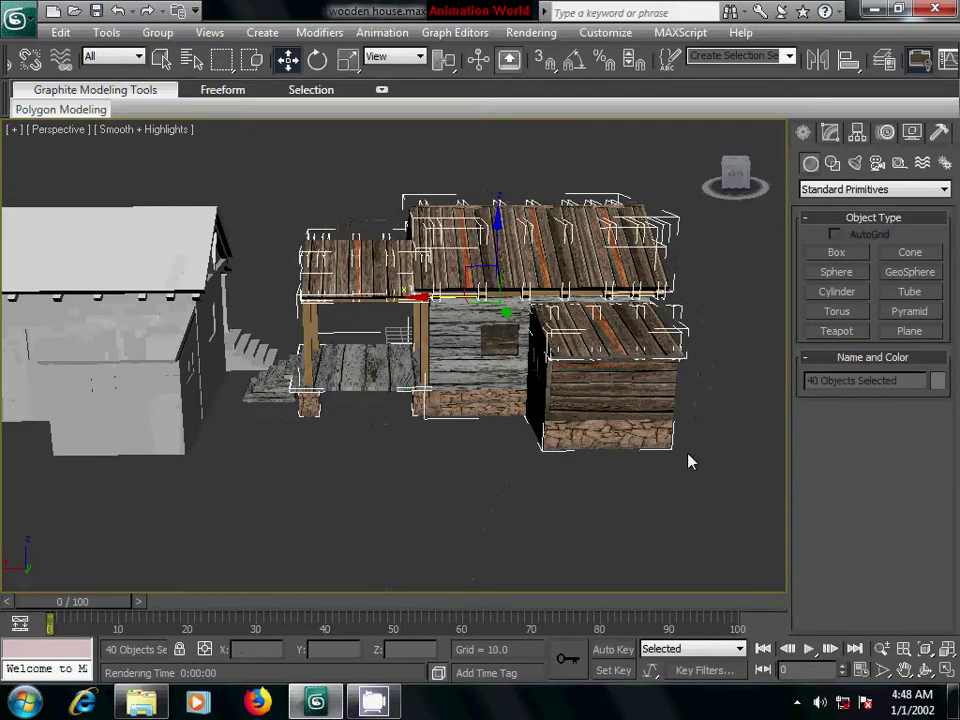
click(688, 461)
scroll(420, 479, down, 3)
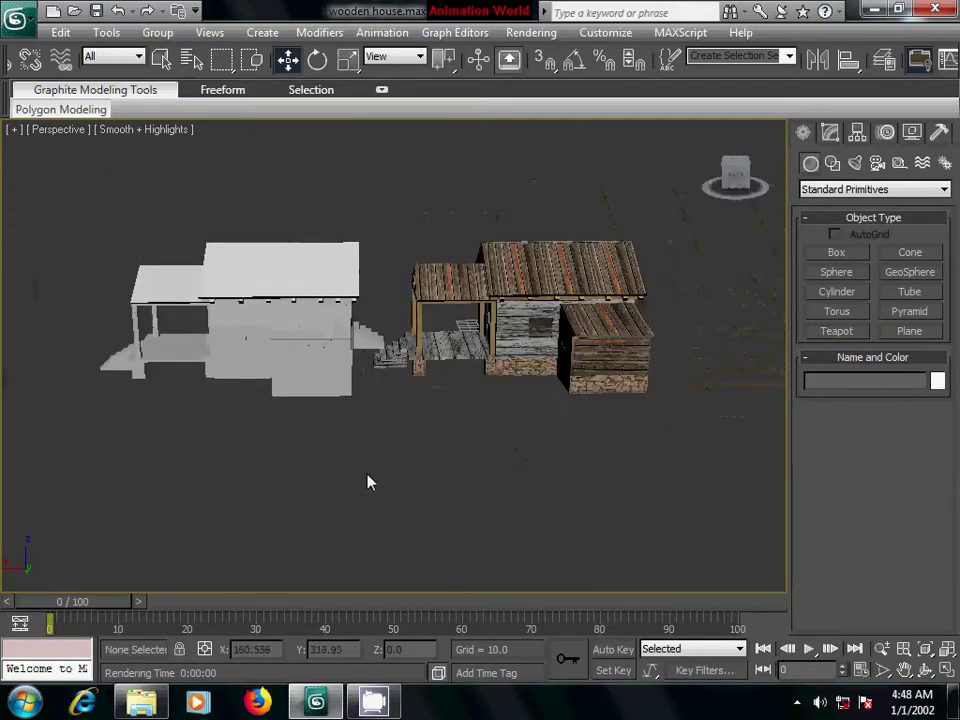
key(ctrl+z)
key(Delete)
scroll(390, 470, down, 1)
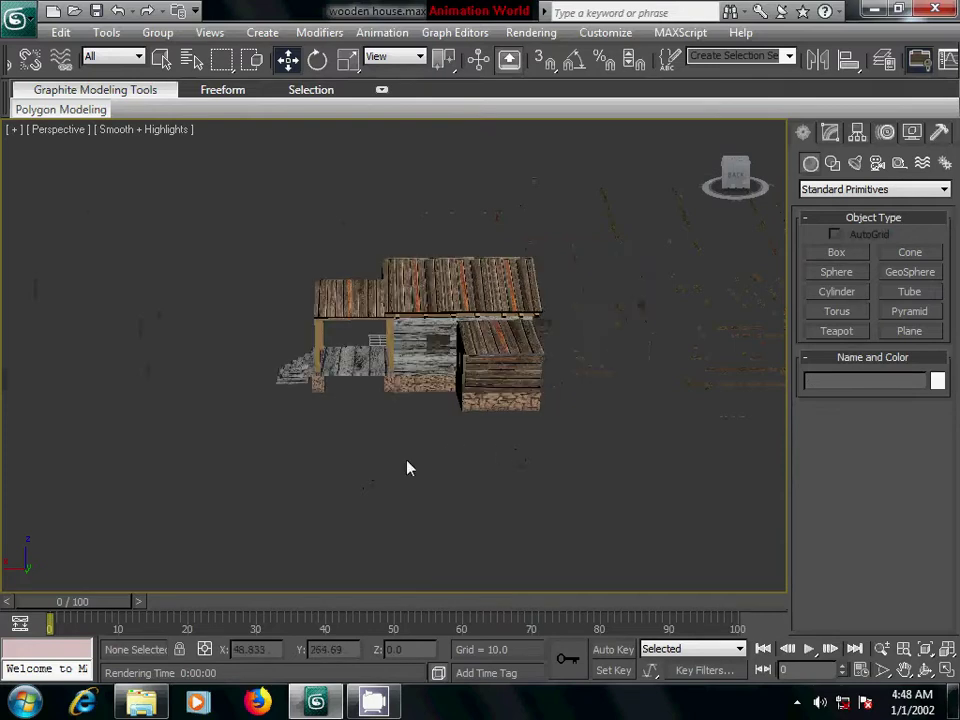
scroll(407, 467, up, 5)
scroll(400, 466, up, 4)
Render the wooden house again, dismiss the repeated memory error, and close the render window
mouse_move(372, 503)
alt+middle_down()
mouse_move(351, 512)
mouse_move(546, 514)
mouse_move(408, 479)
mouse_move(212, 452)
mouse_move(306, 381)
mouse_move(302, 497)
mouse_move(384, 485)
mouse_move(319, 494)
alt+middle_up()
scroll(305, 490, down, 3)
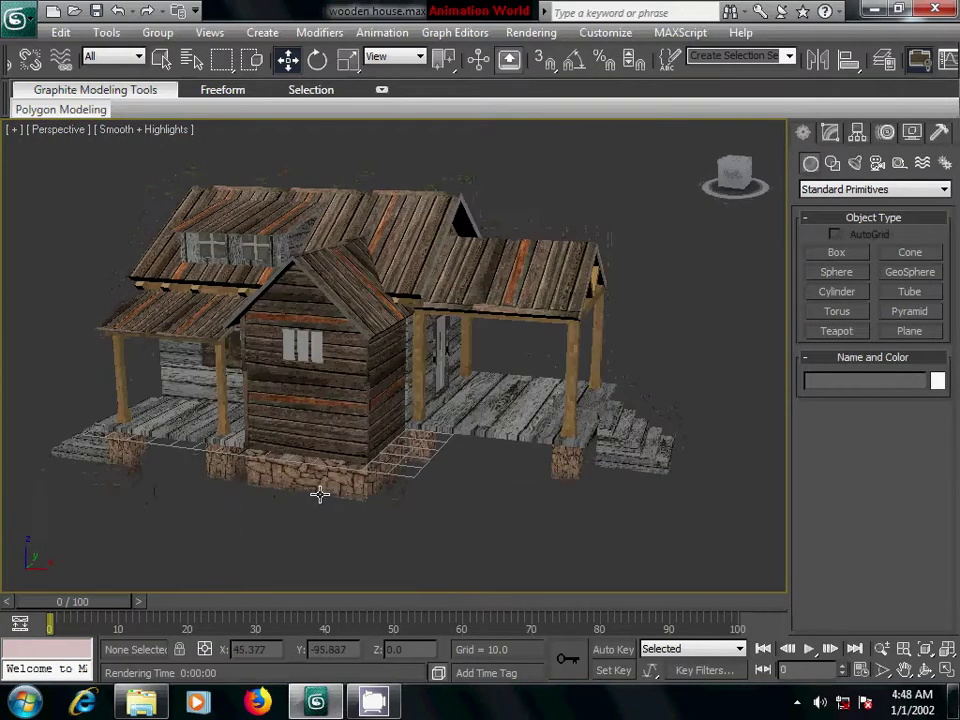
click(531, 32)
click(531, 53)
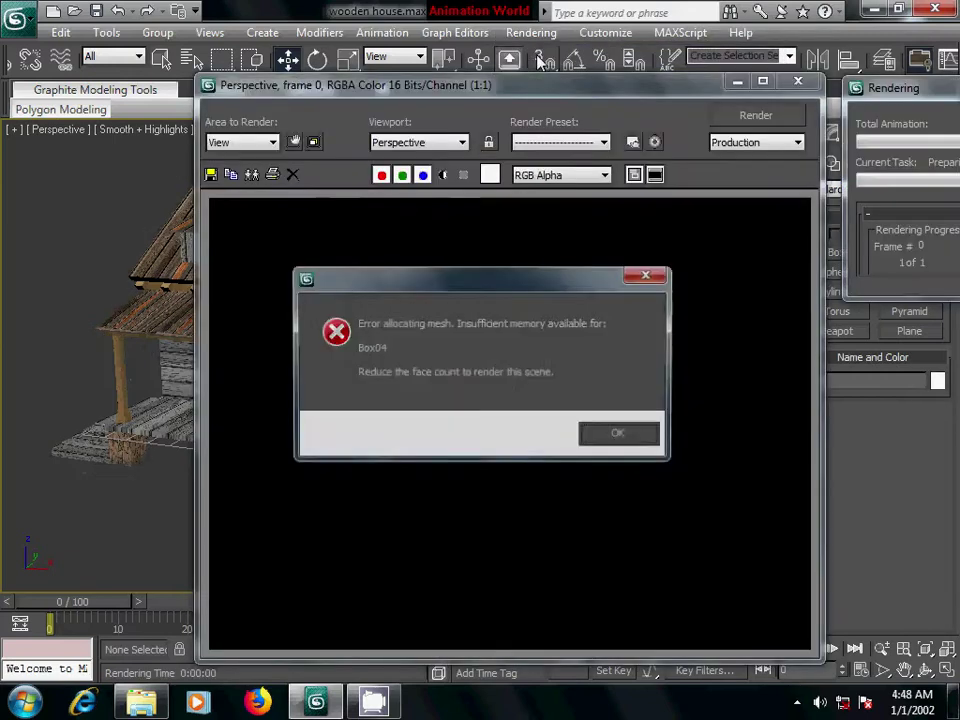
click(626, 435)
click(797, 80)
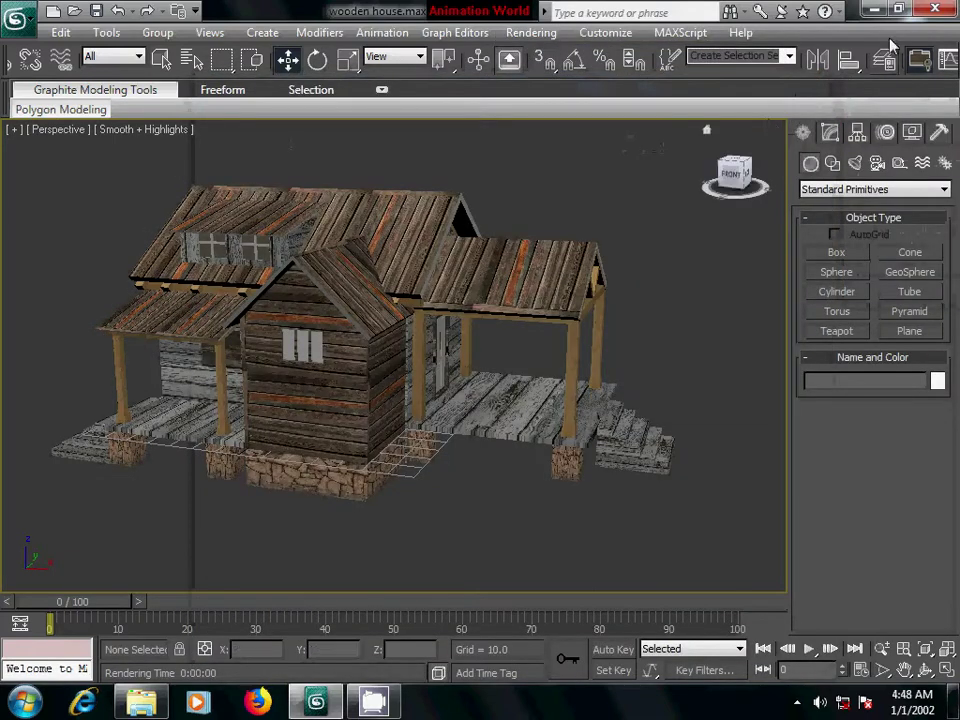
Minimise 3ds Max, then open and close the Computer window on the desktop
click(874, 9)
double_click(55, 37)
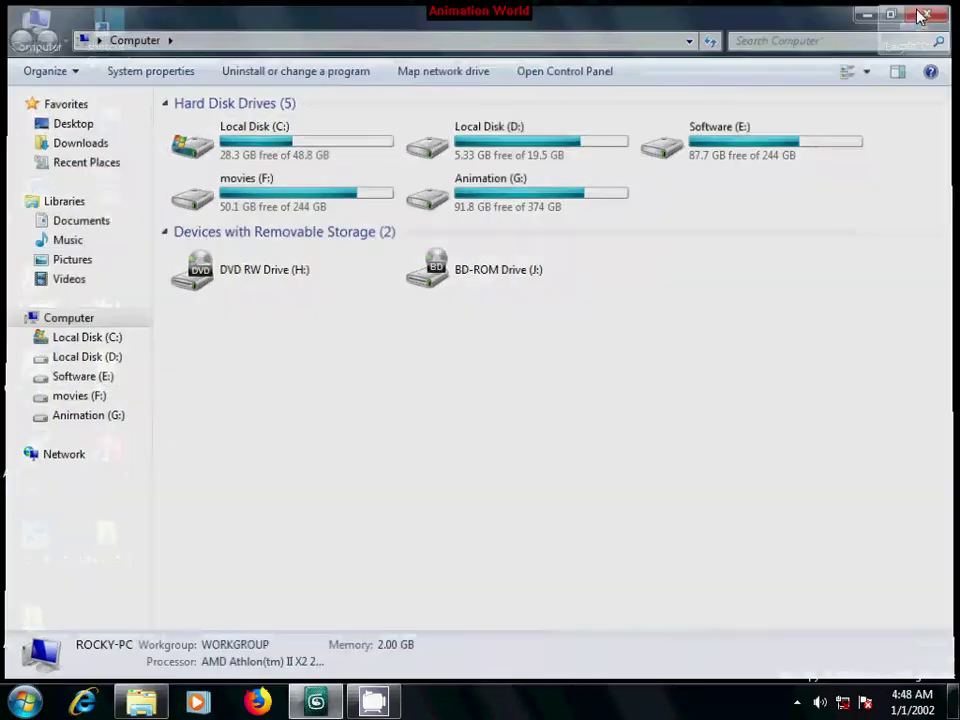
click(921, 15)
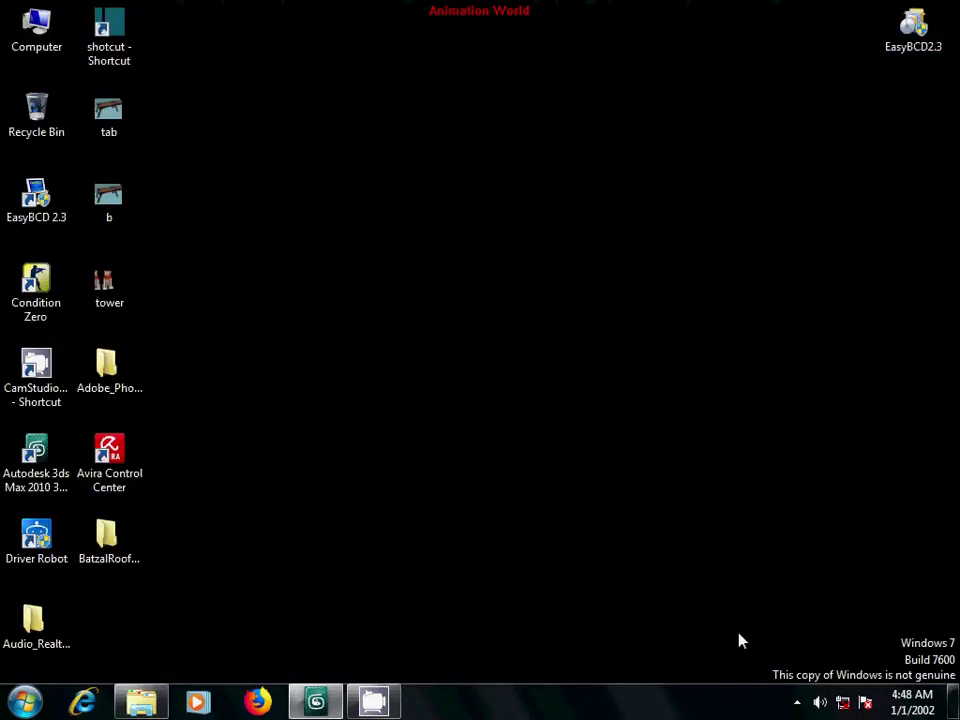